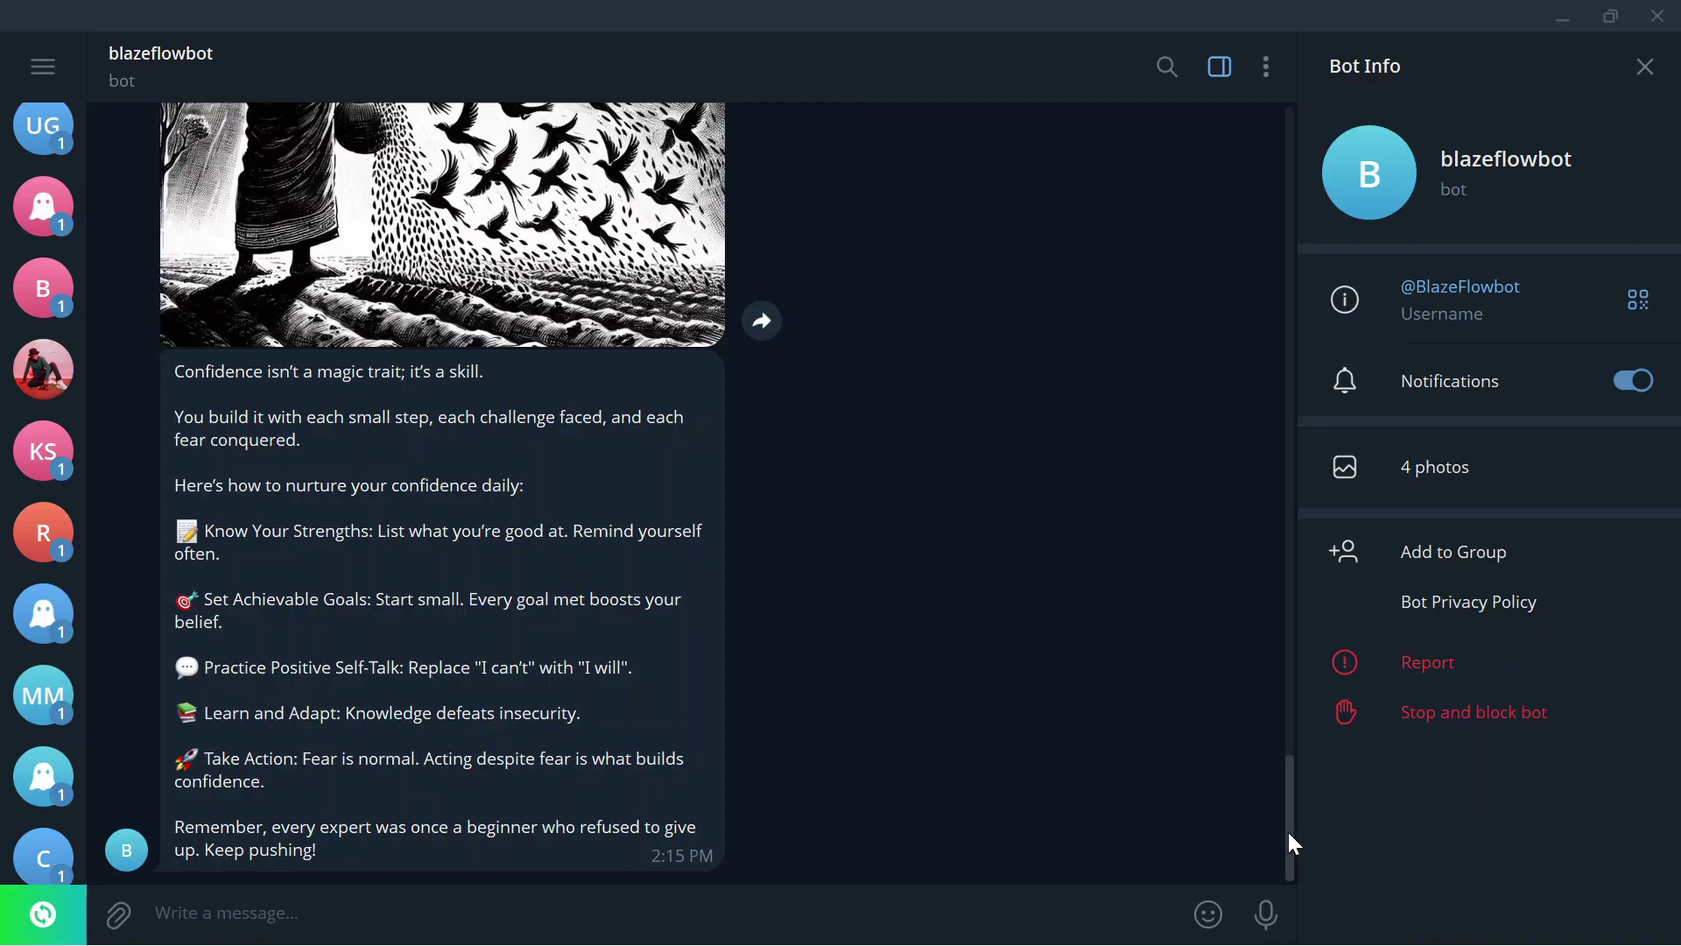
# Scroll back through the blazeflowbot chat history in Telegram Desktop.
pyautogui.moveTo(1288, 832); pyautogui.dragTo(1293, 802)
pyautogui.moveTo(1341, 677); pyautogui.dragTo(1355, 731)
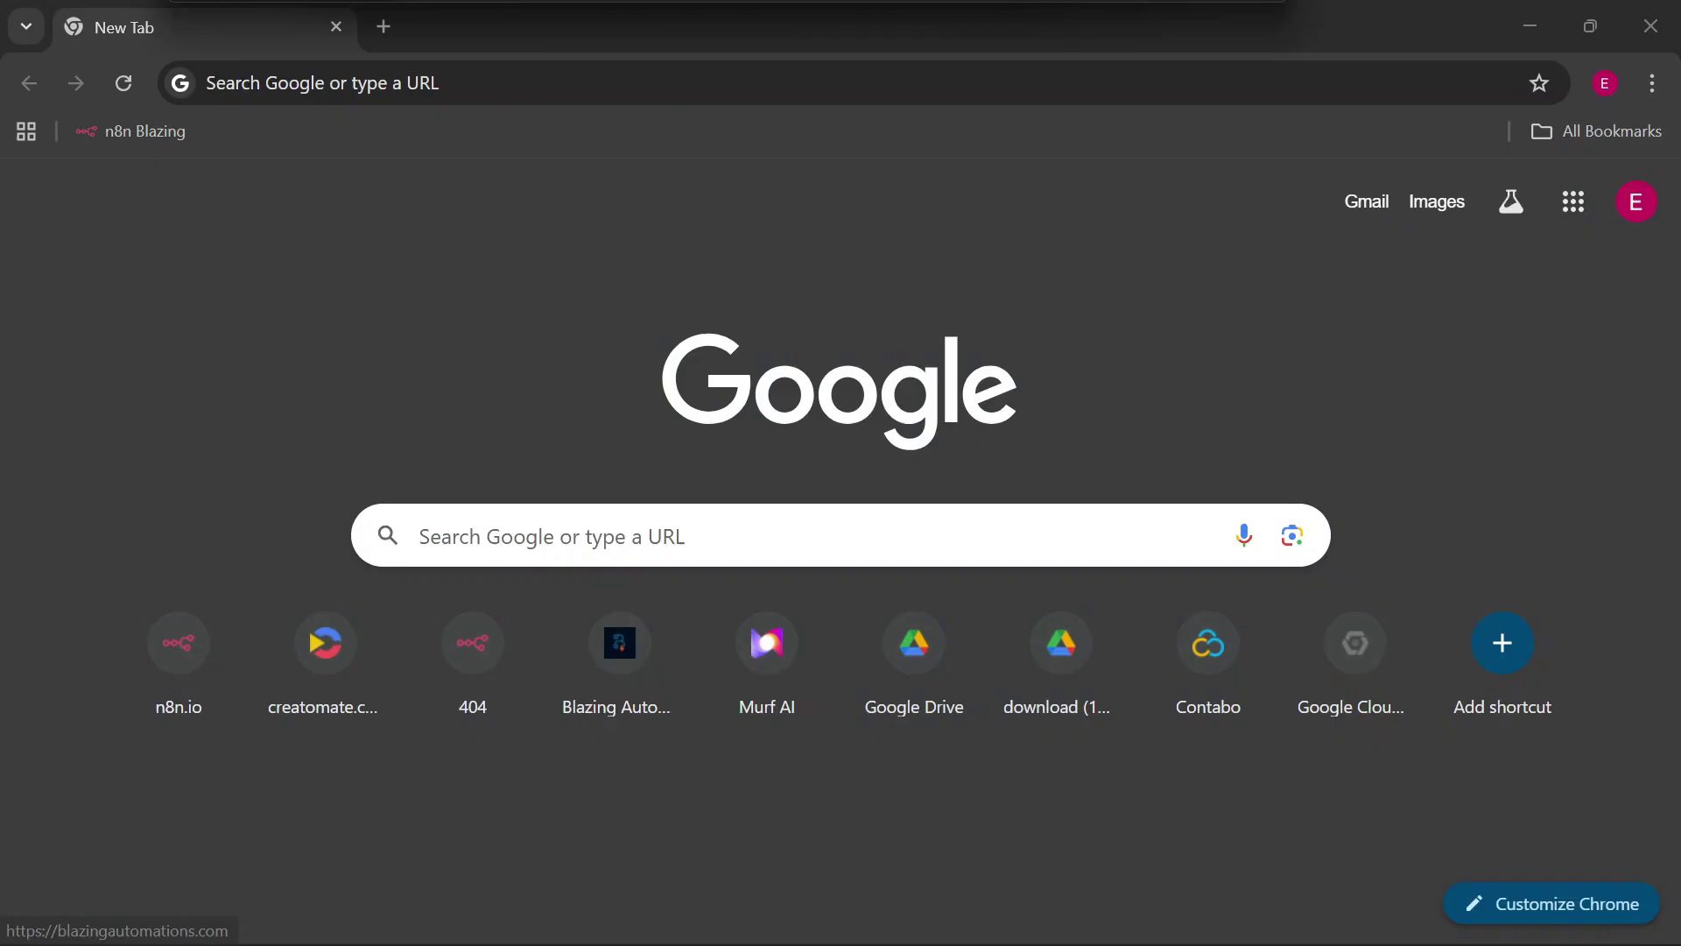
# Go to blazingautomations.com and open its free Resources page.
pyautogui.click(430, 79)
pyautogui.write('blazingautomations.com')
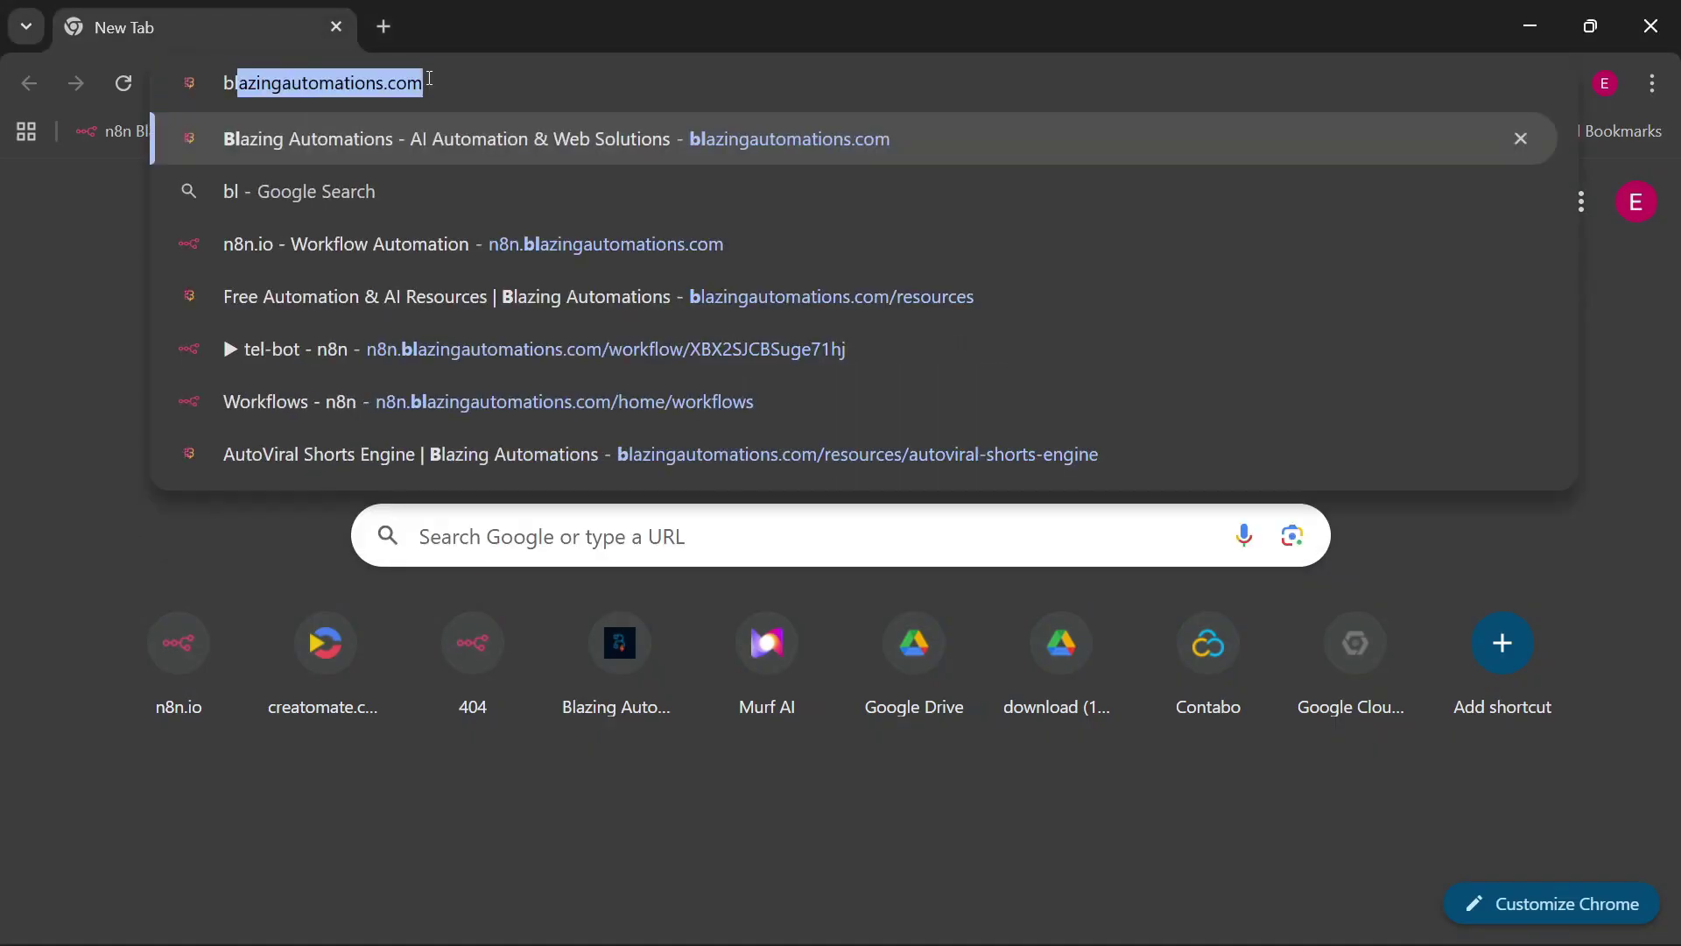
pyautogui.press('Return')
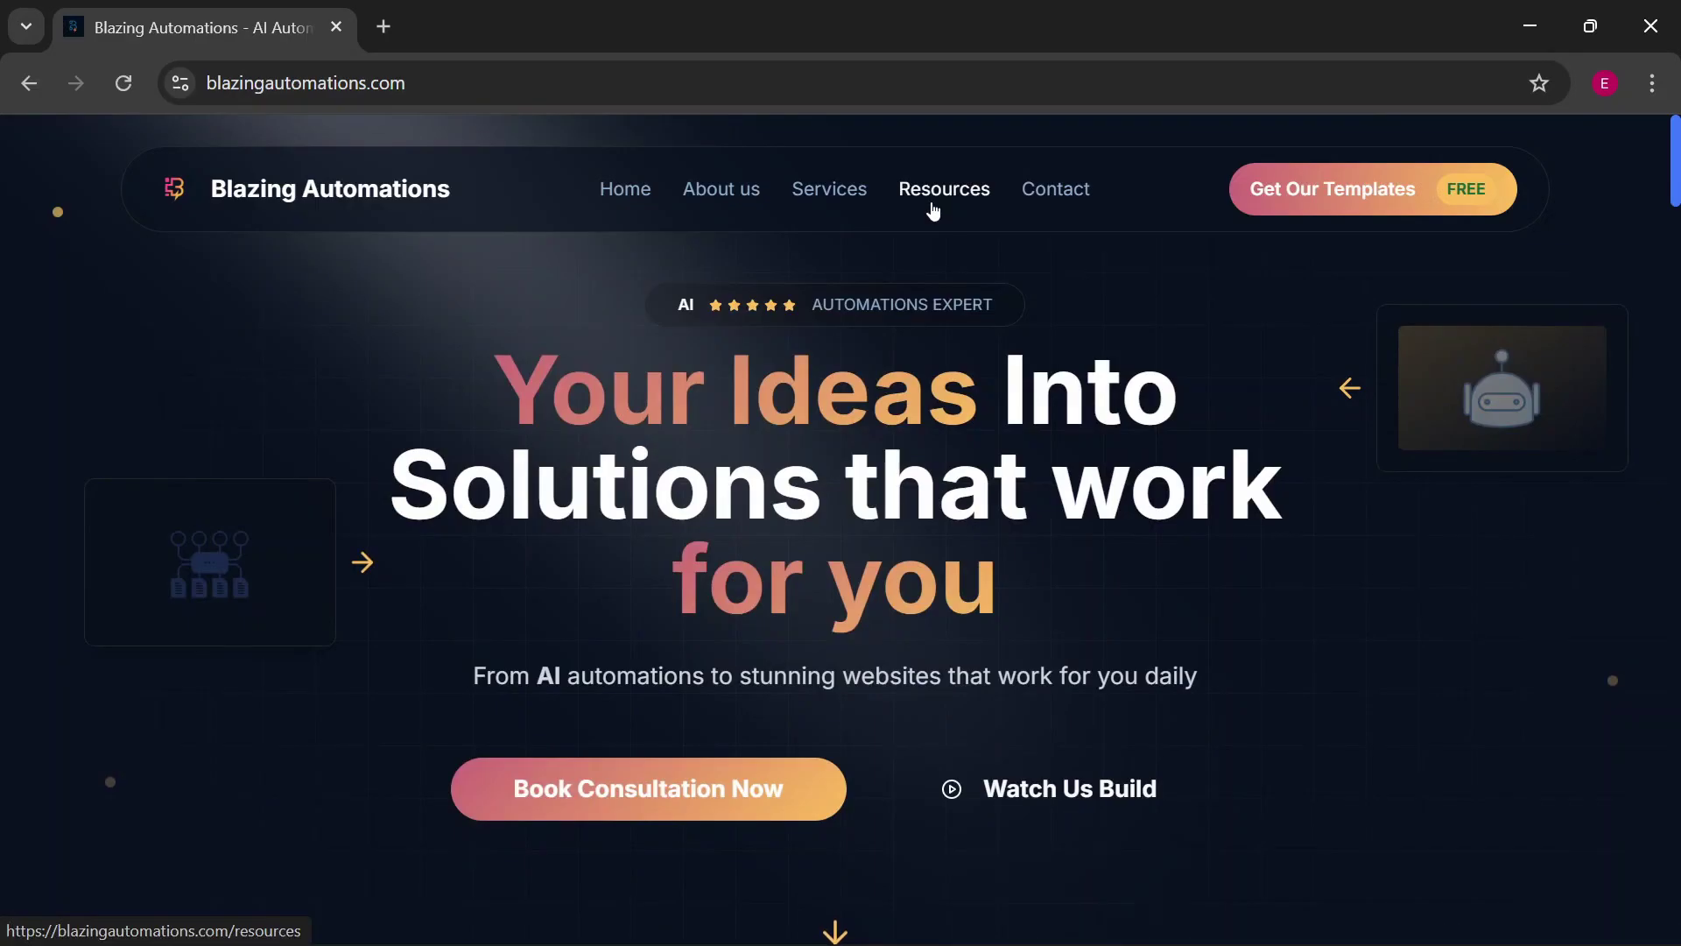
pyautogui.click(955, 204)
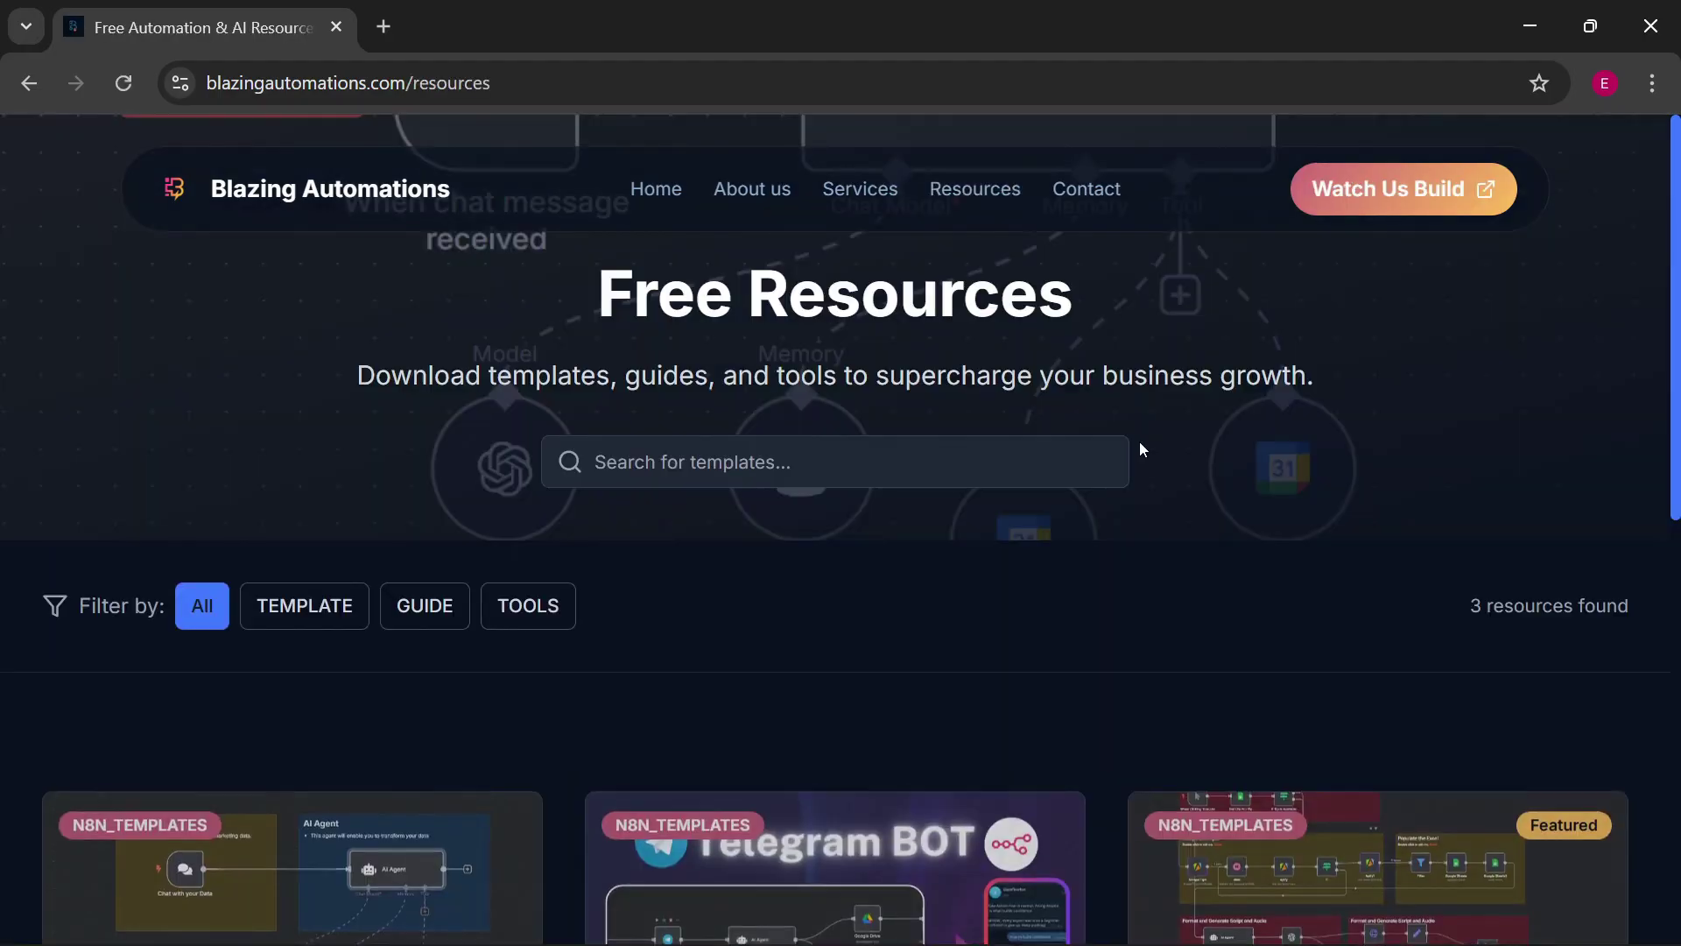
# Search the templates for 'telegram' and open the Telegram Bot + n8n Workflow page.
pyautogui.click(1001, 464)
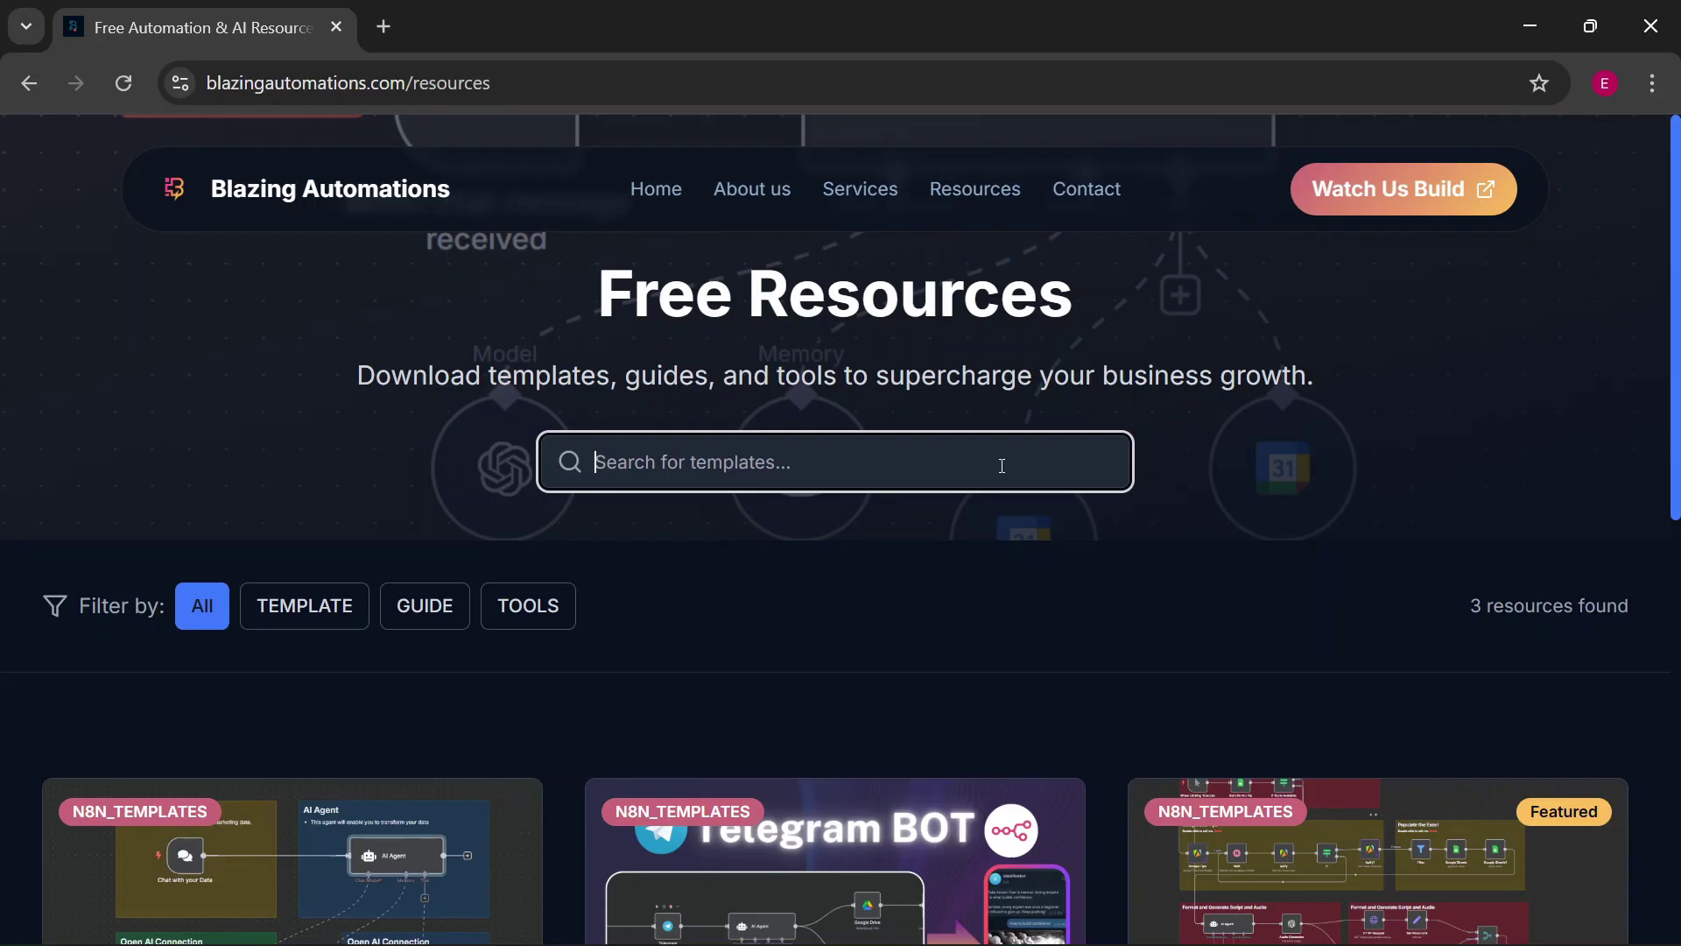
pyautogui.write('telegr')
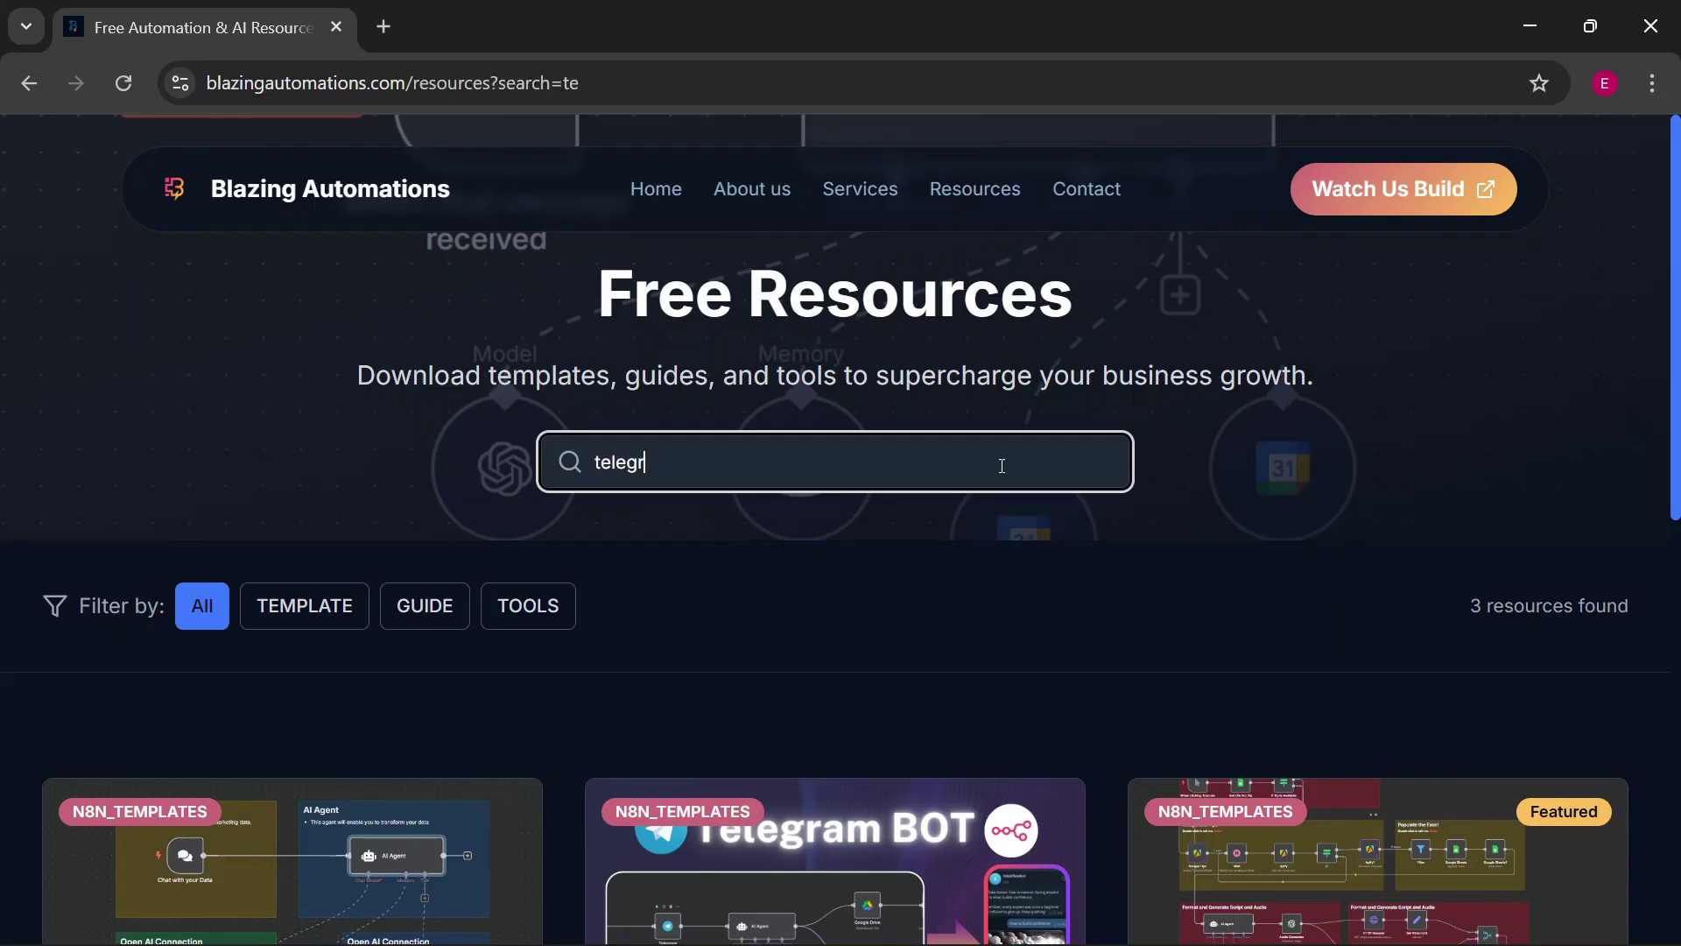
pyautogui.write('am')
pyautogui.scroll(-5, 300, 852)
pyautogui.click(301, 852)
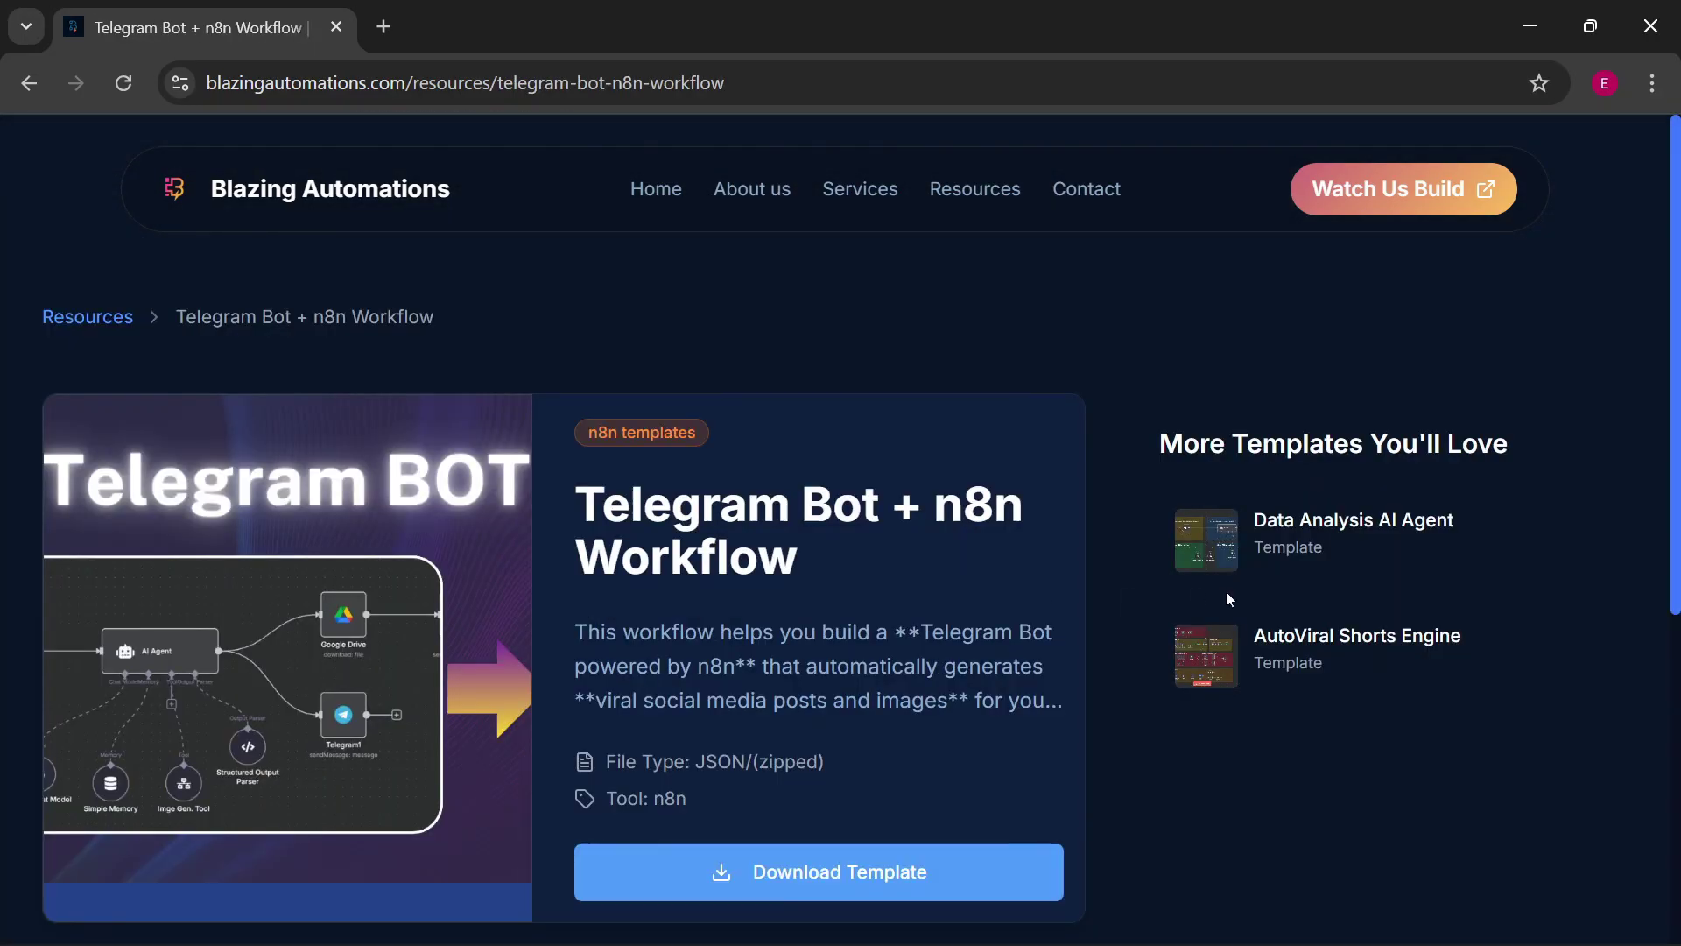
pyautogui.scroll(-2, 1226, 592)
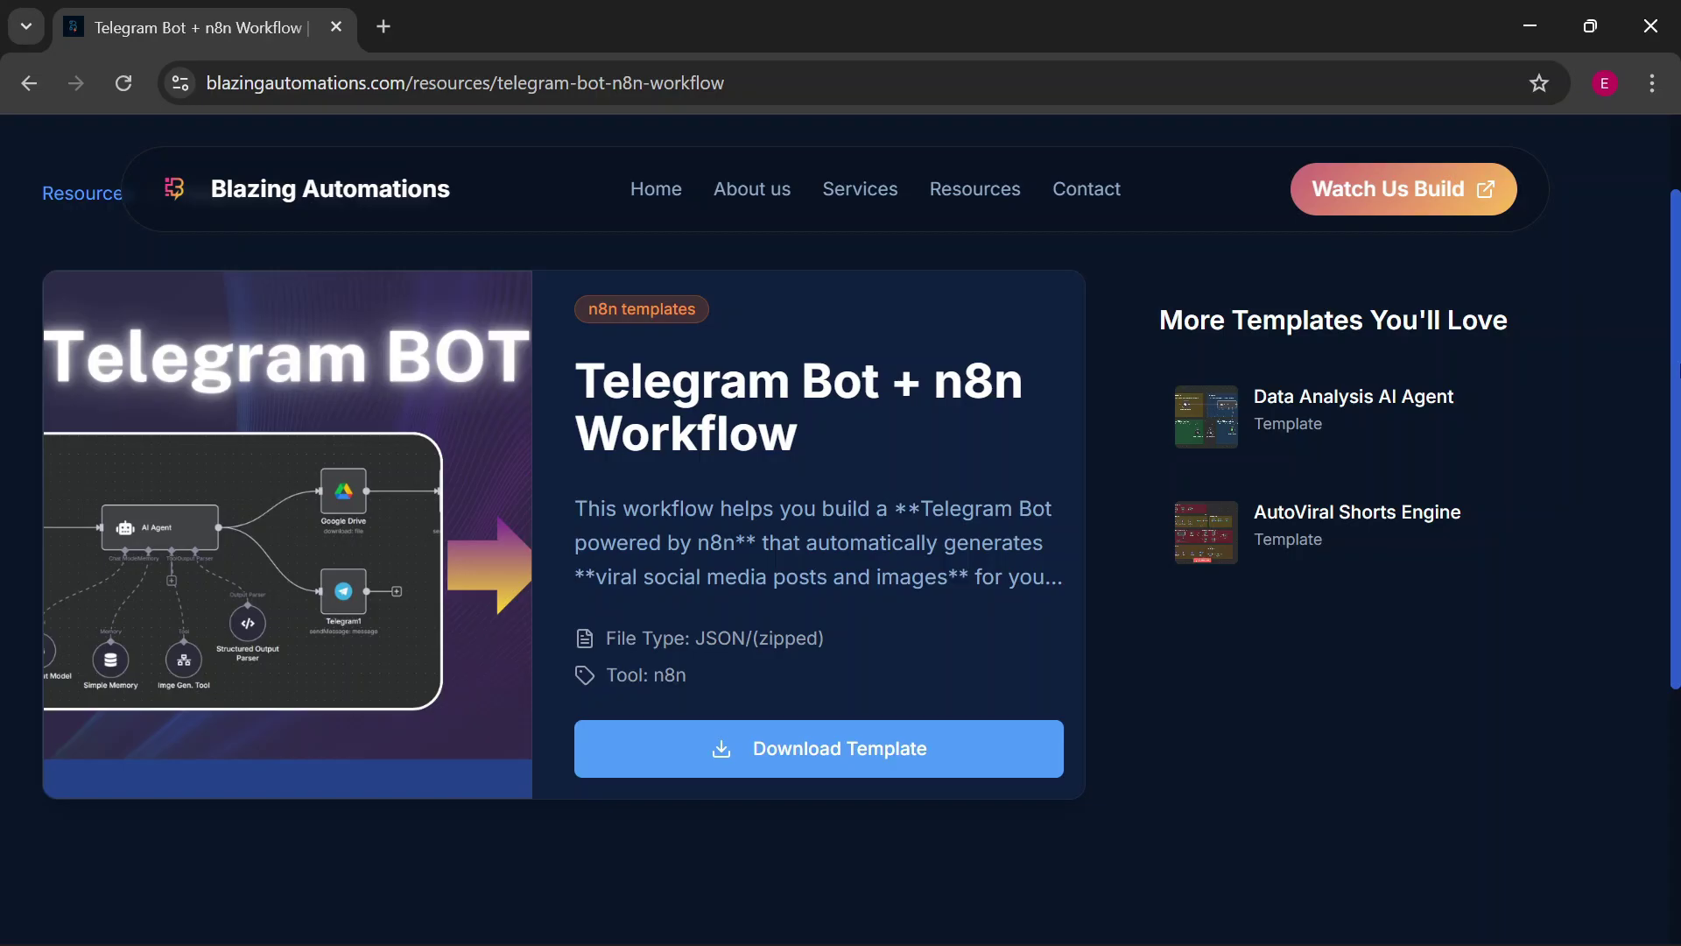
pyautogui.press('F11')
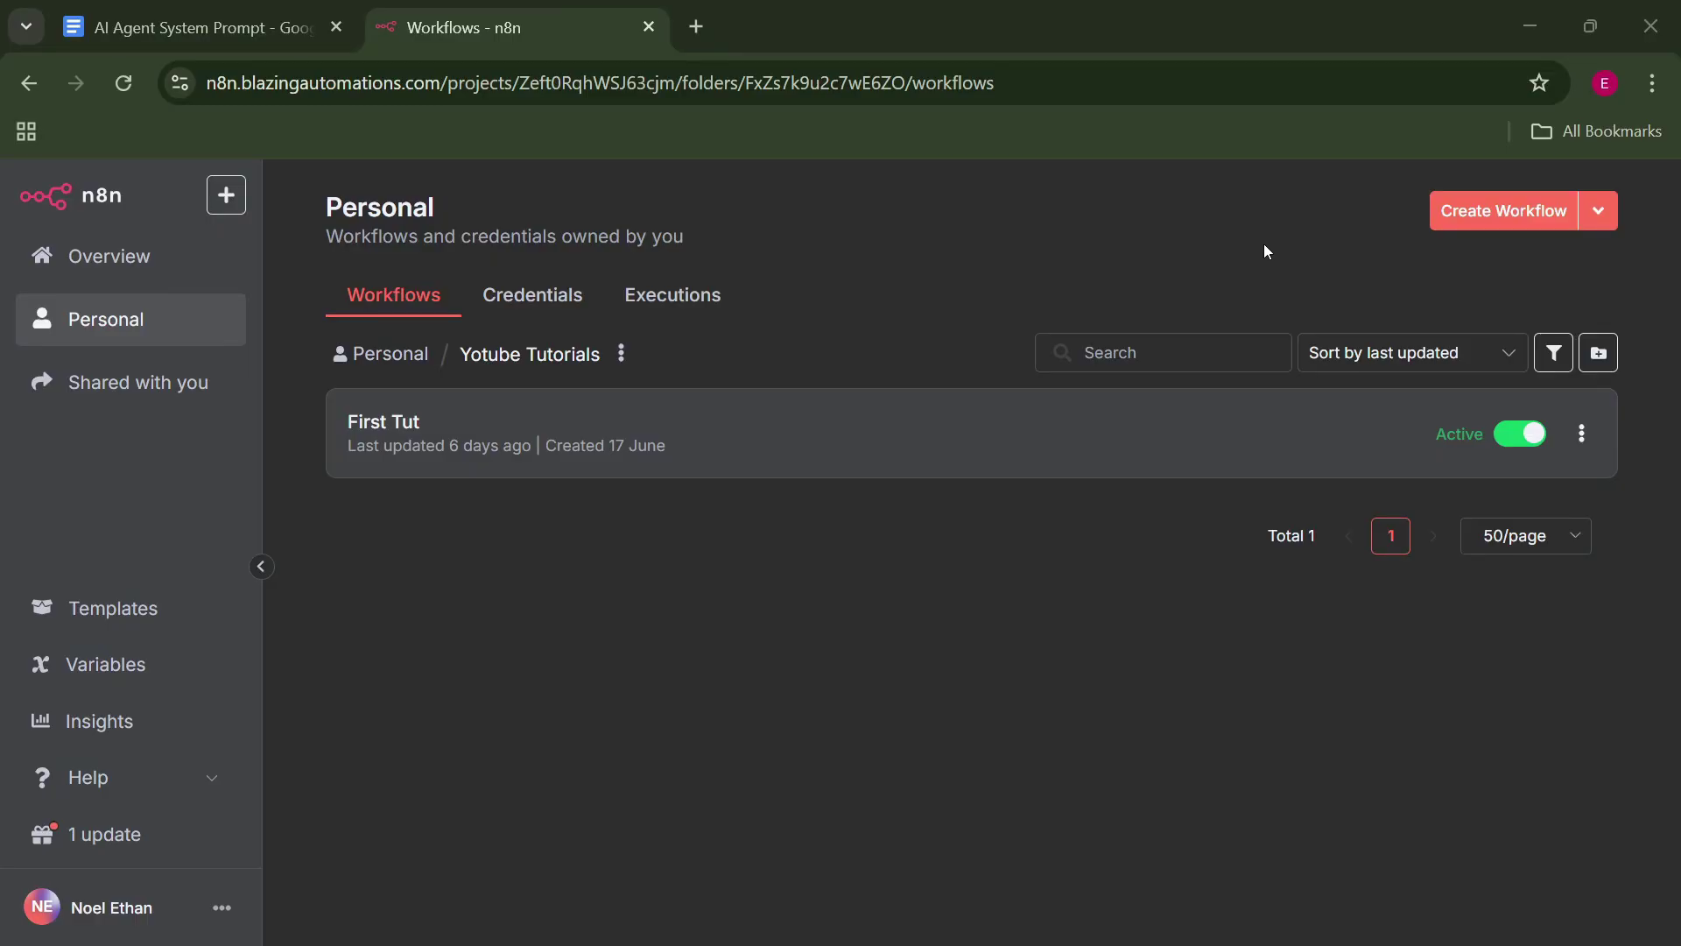
# Create a new workflow in the Yotube Tutorials folder named 'tel-bot'.
pyautogui.click(1499, 210)
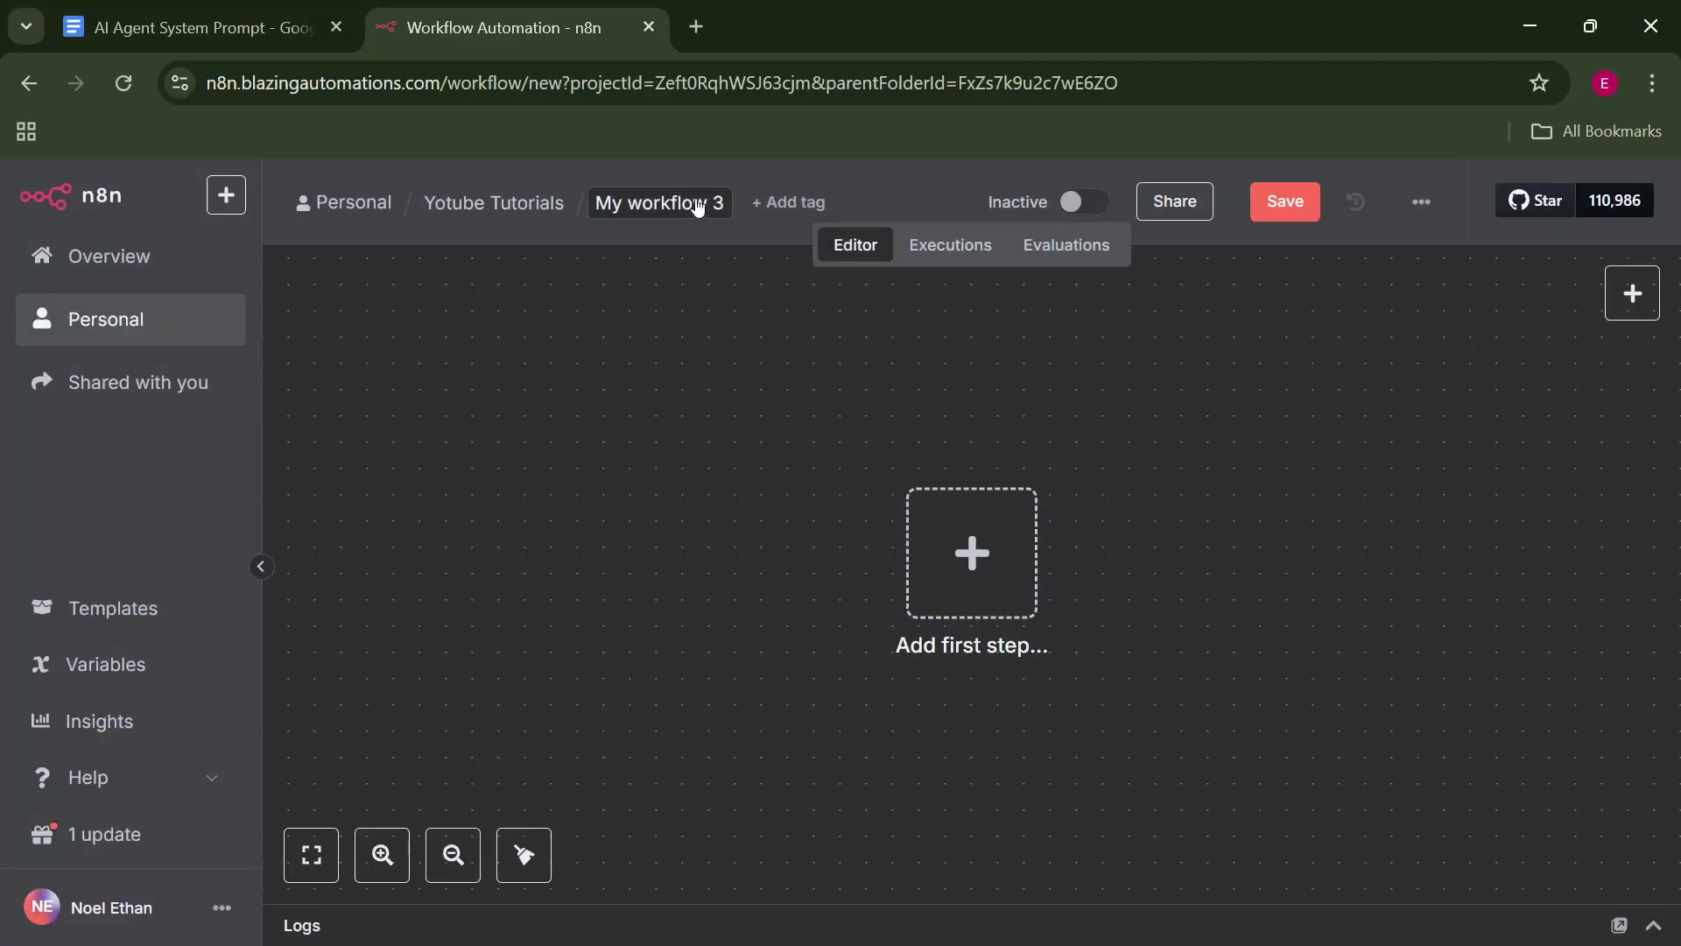
pyautogui.click(696, 201)
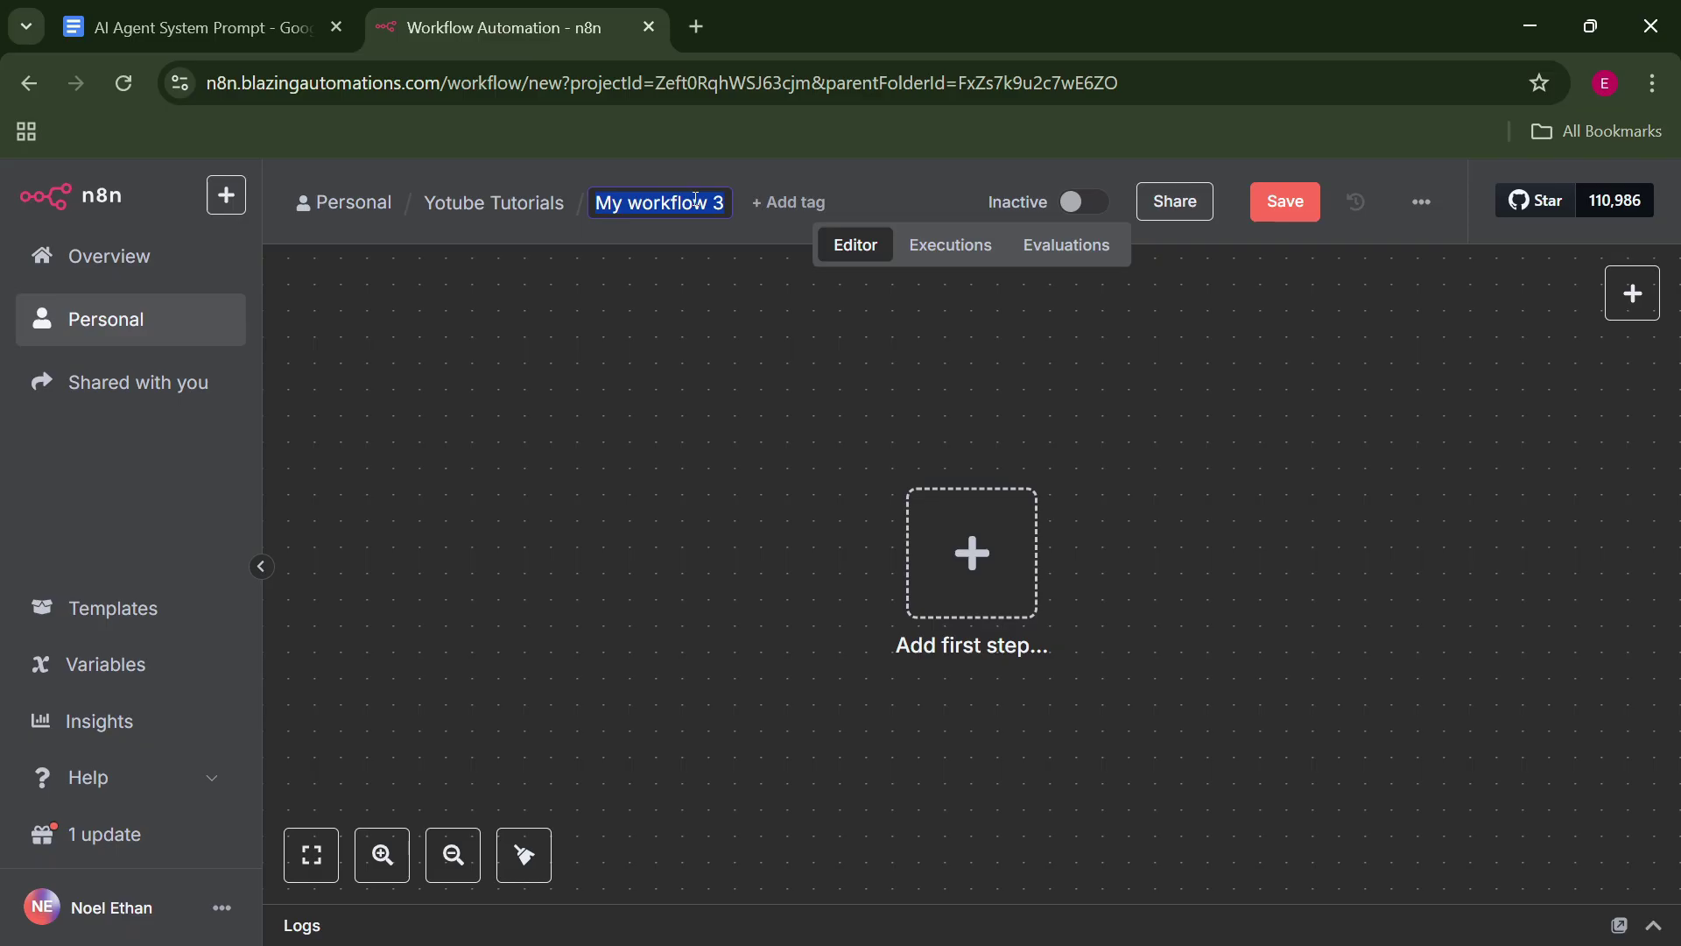
pyautogui.write('tel0bot')
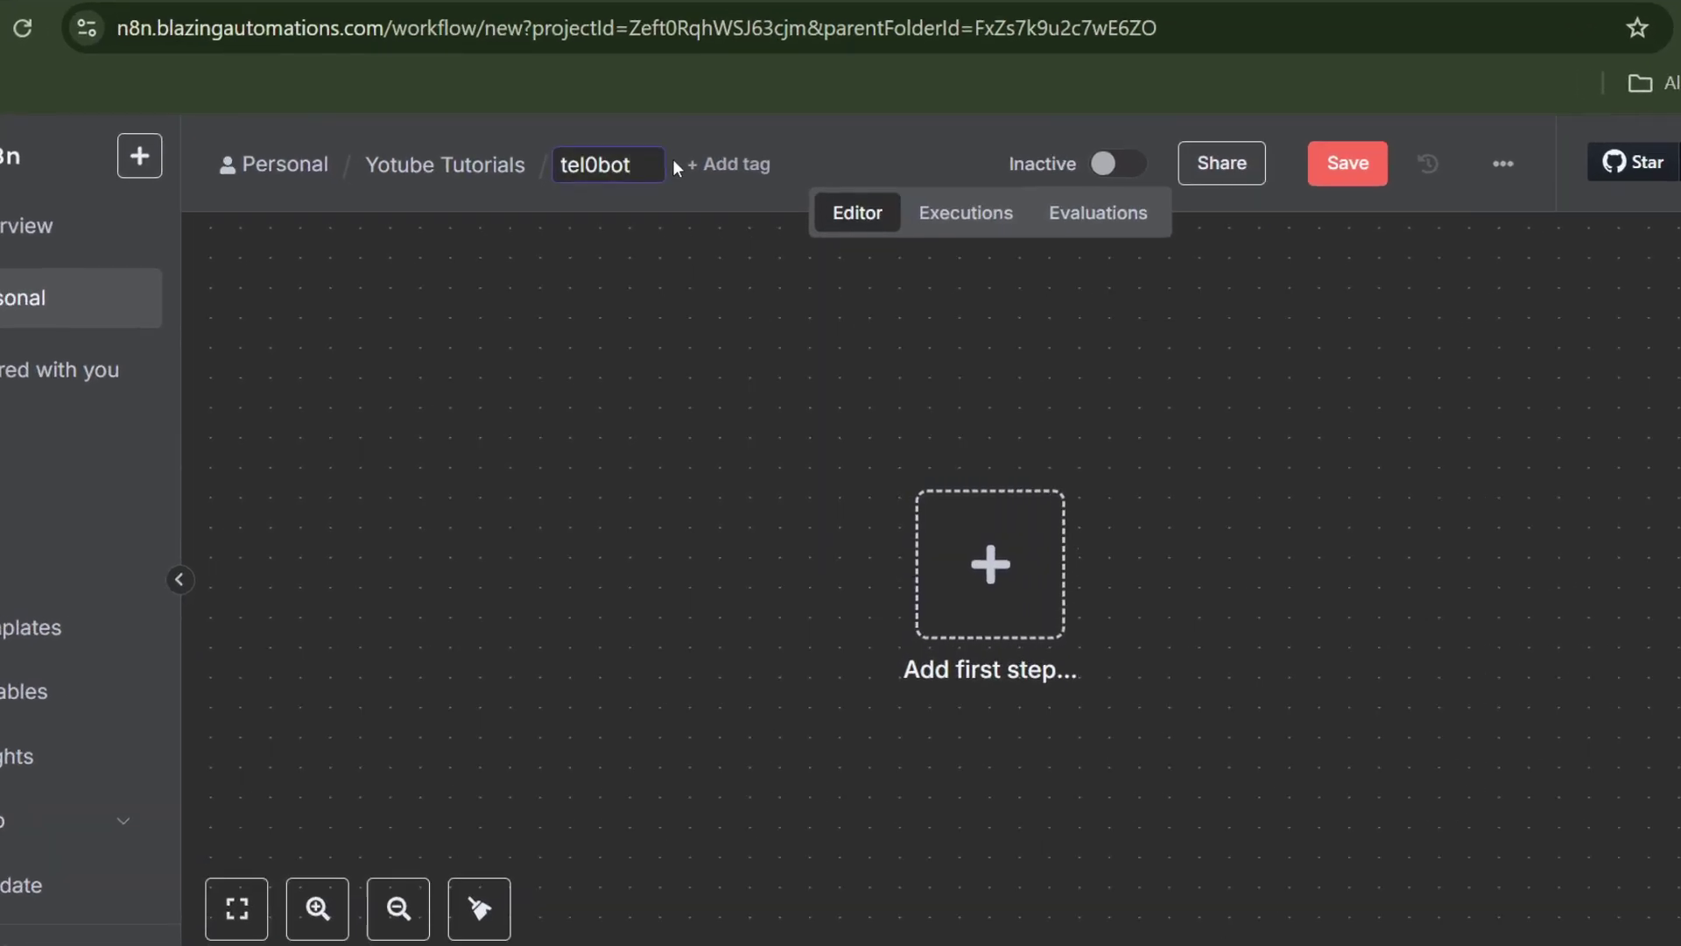
pyautogui.press('BackSpace')
pyautogui.press('BackSpace')
pyautogui.write('-bot')
pyautogui.press('Return')
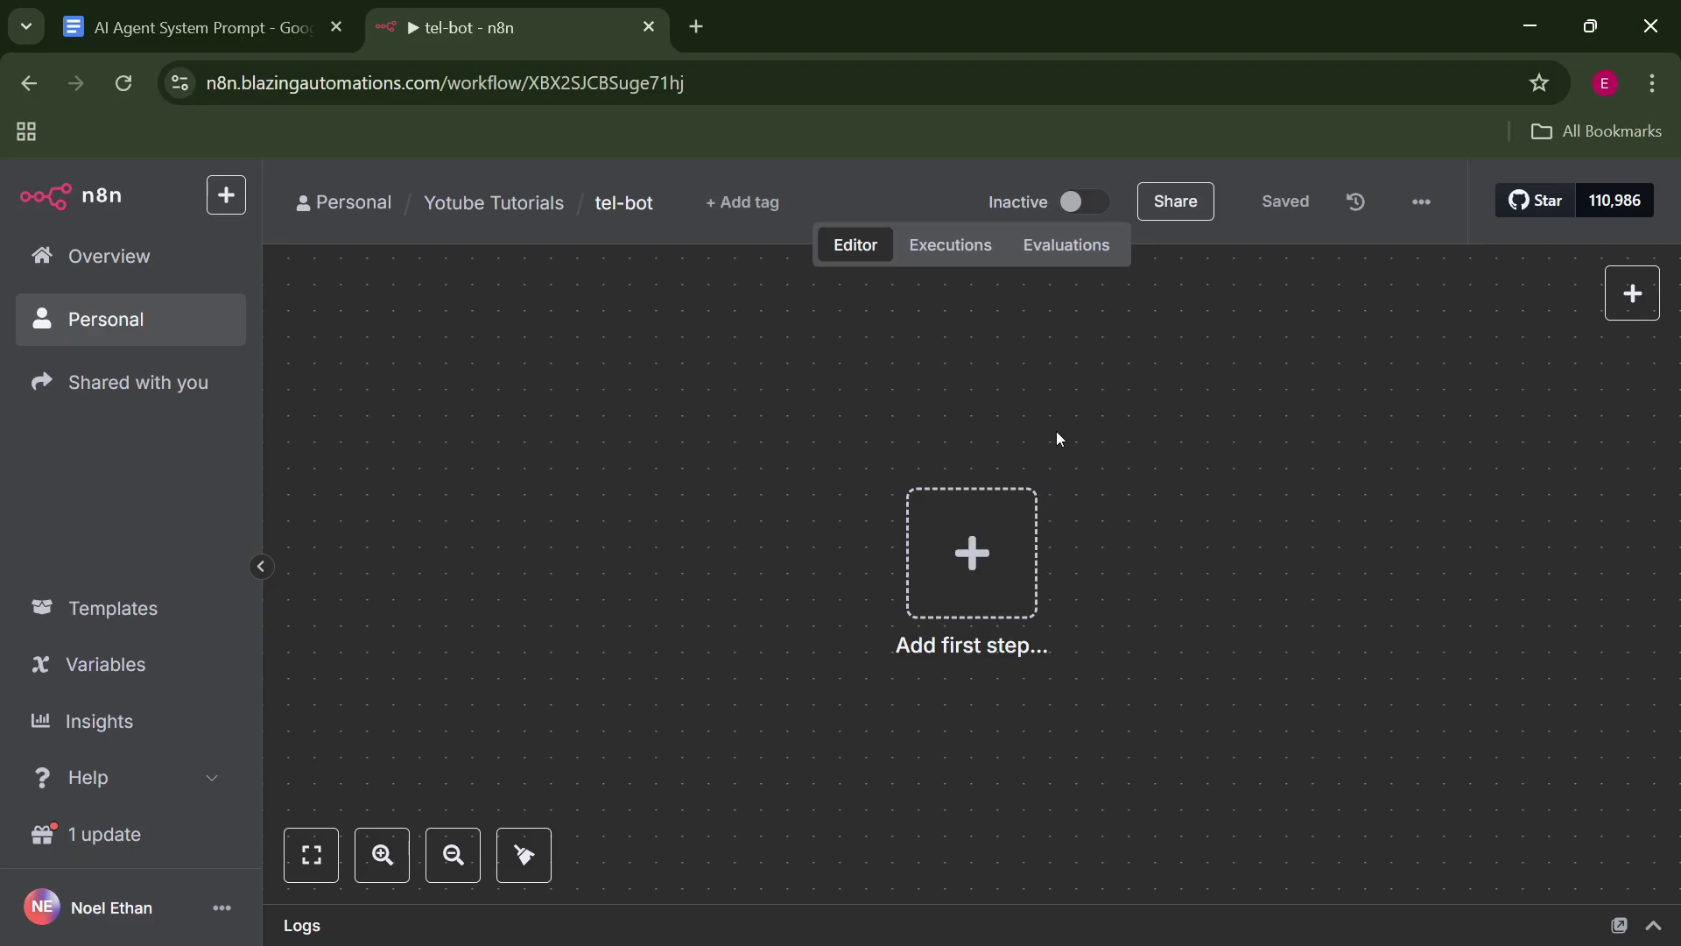
# Add a Telegram Trigger that fires On message as the workflow's first step.
pyautogui.click(974, 581)
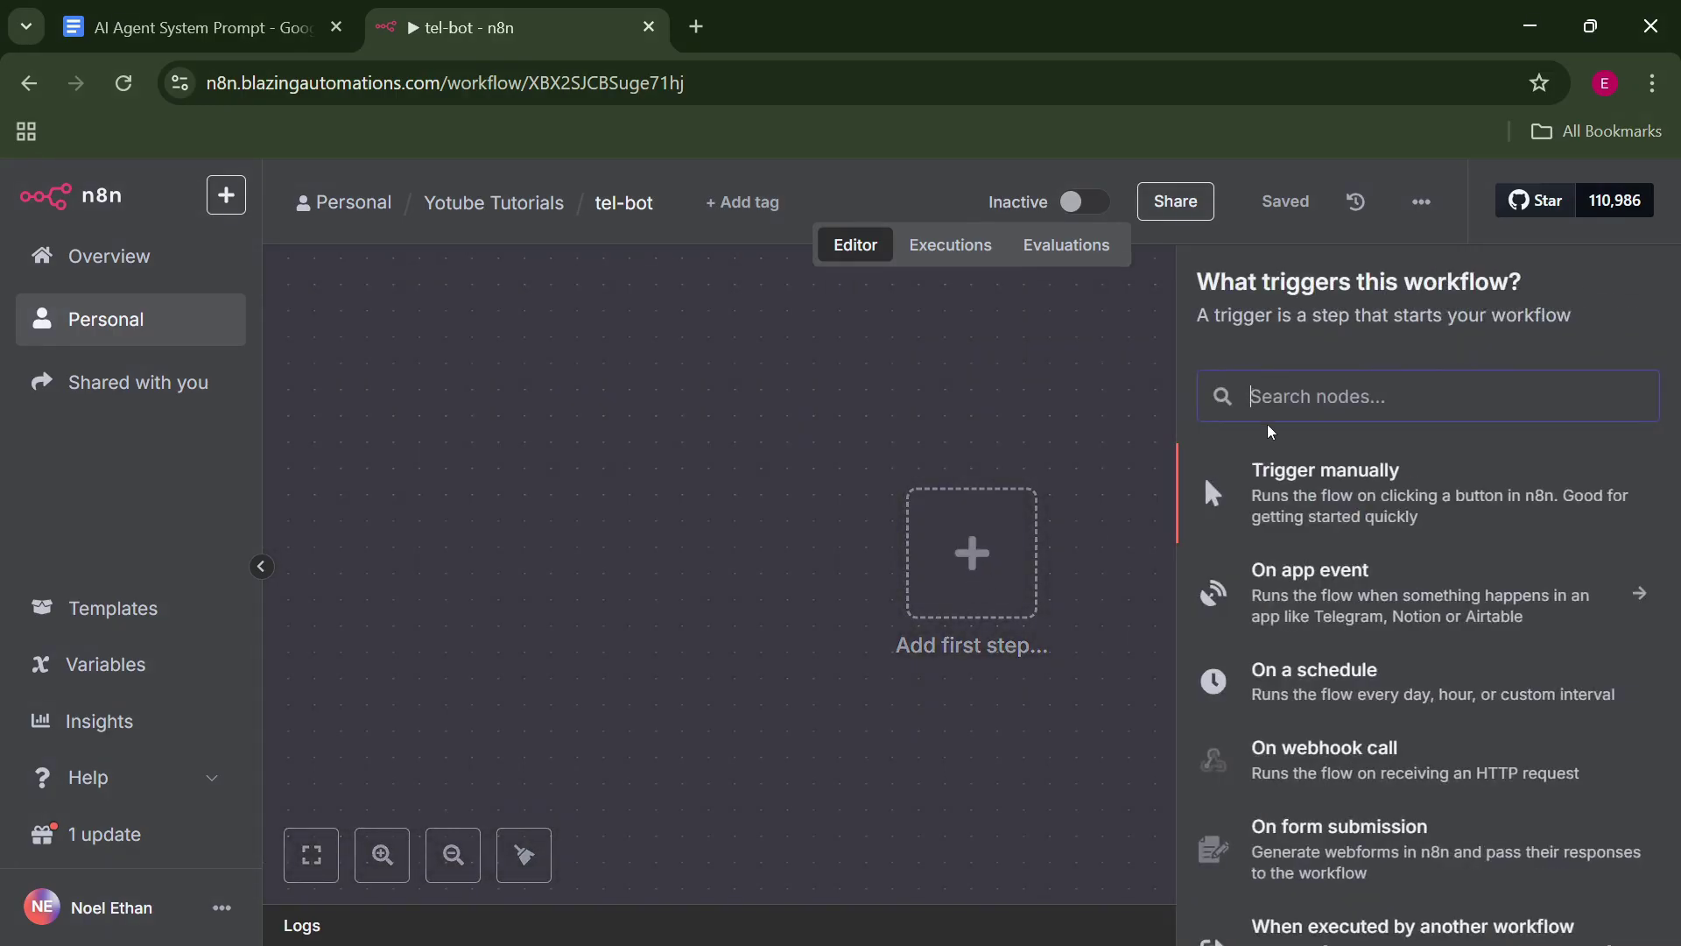
pyautogui.write('tele')
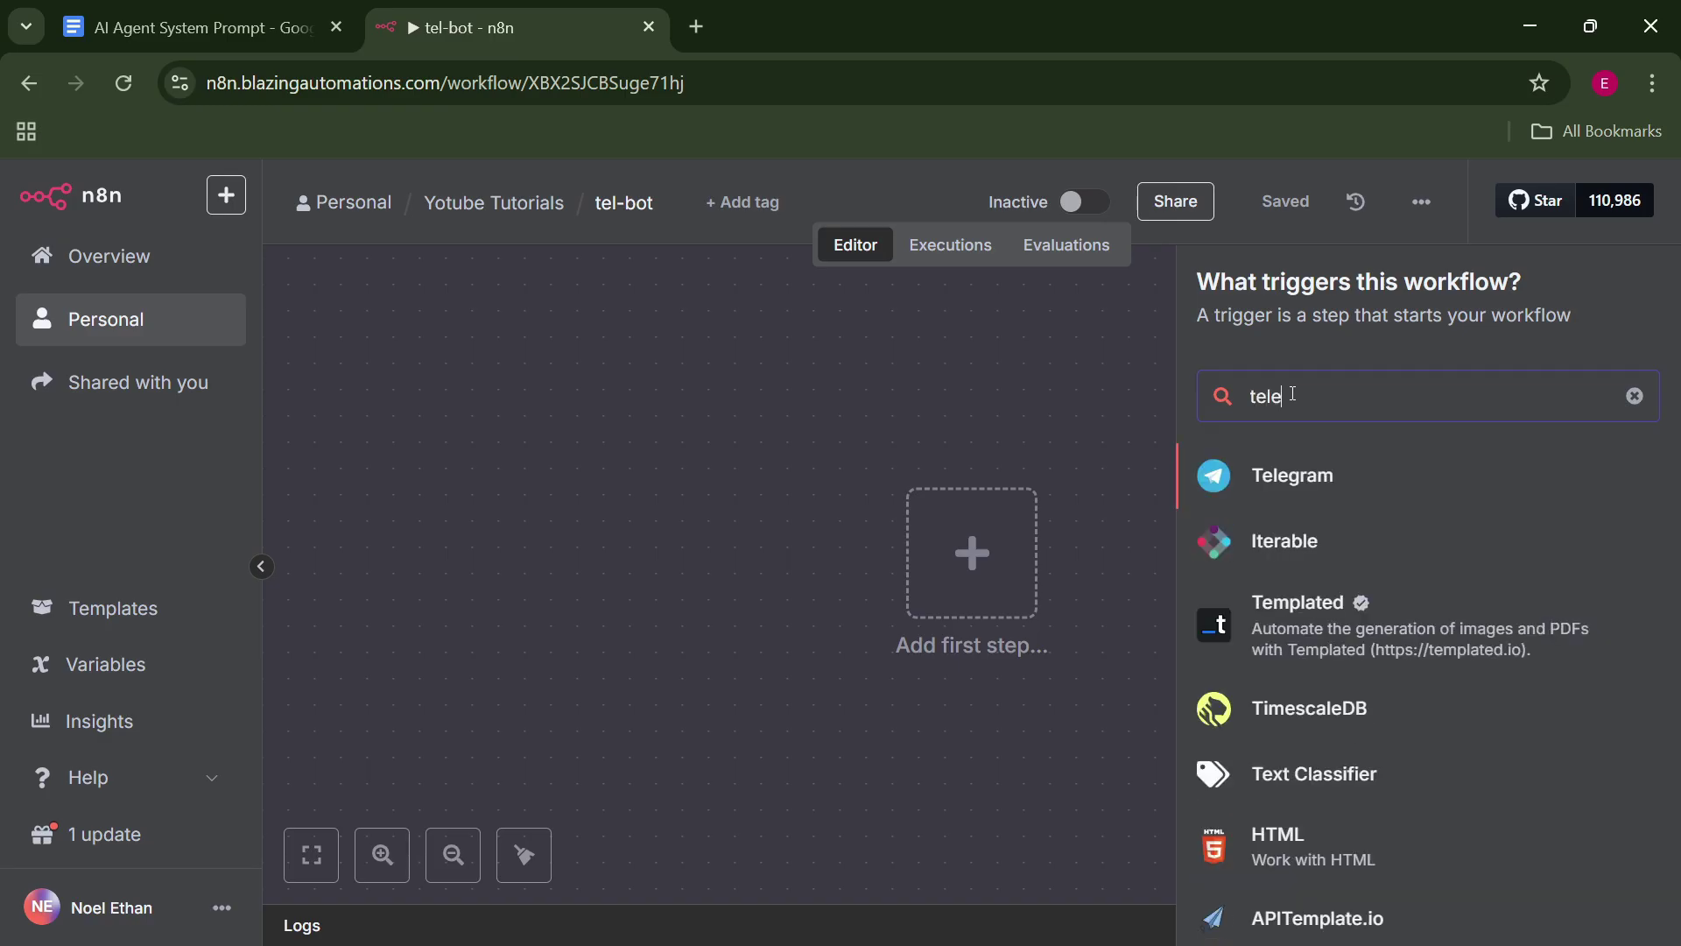
pyautogui.click(1327, 464)
pyautogui.click(1321, 713)
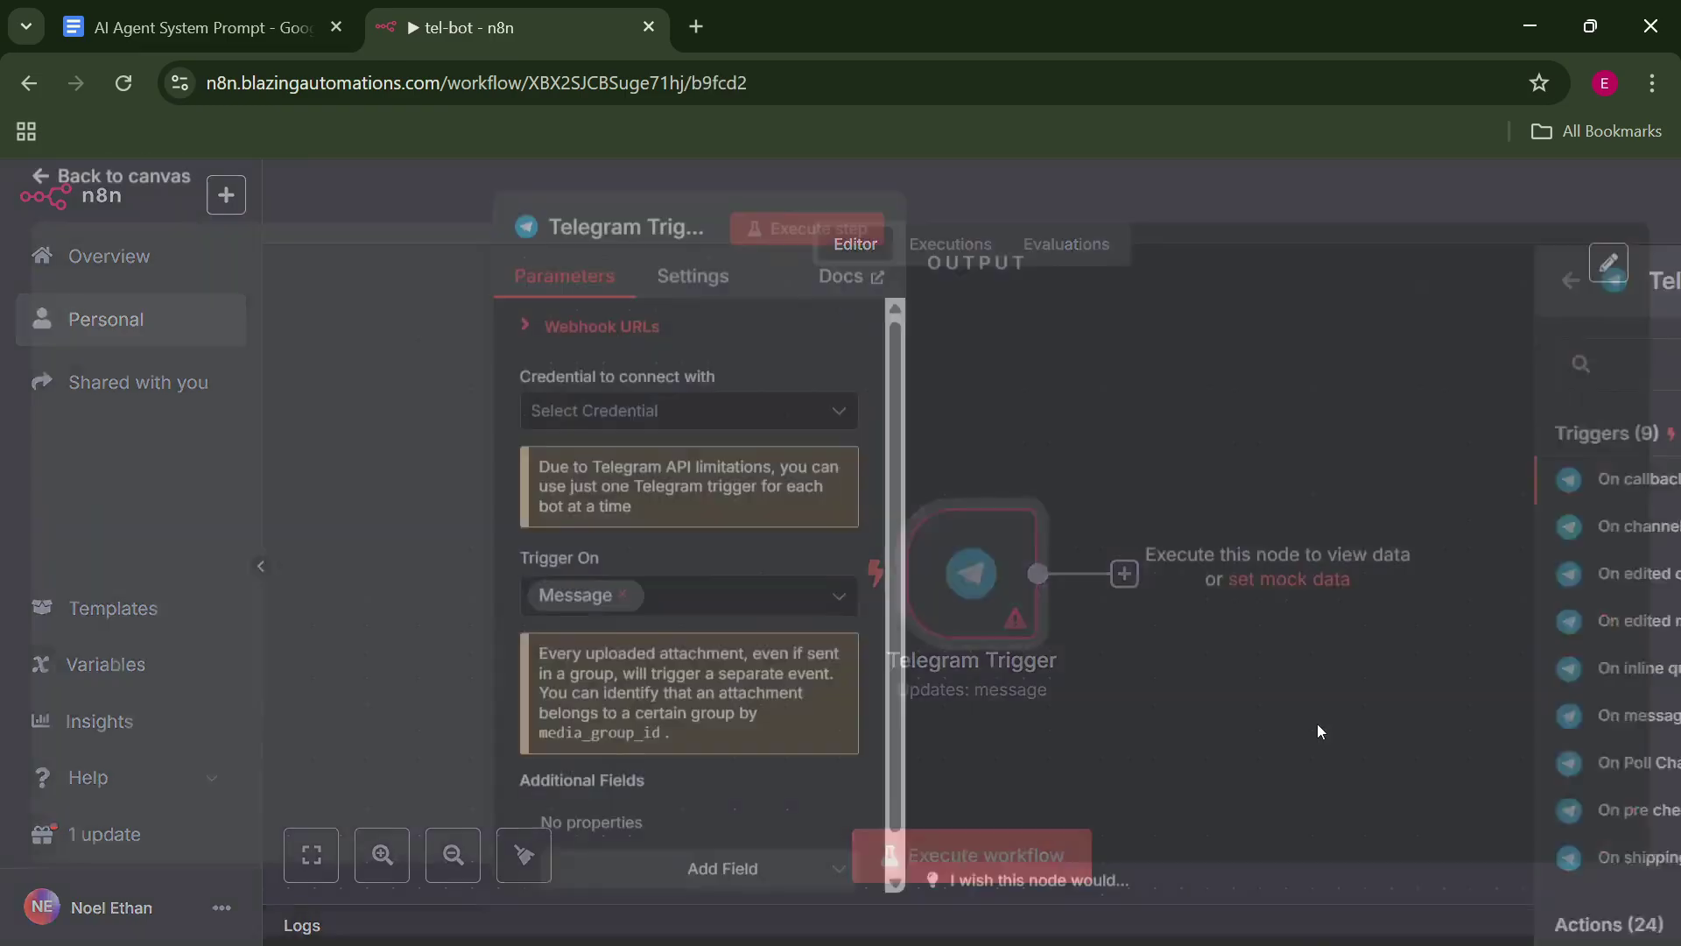
pyautogui.click(1131, 193)
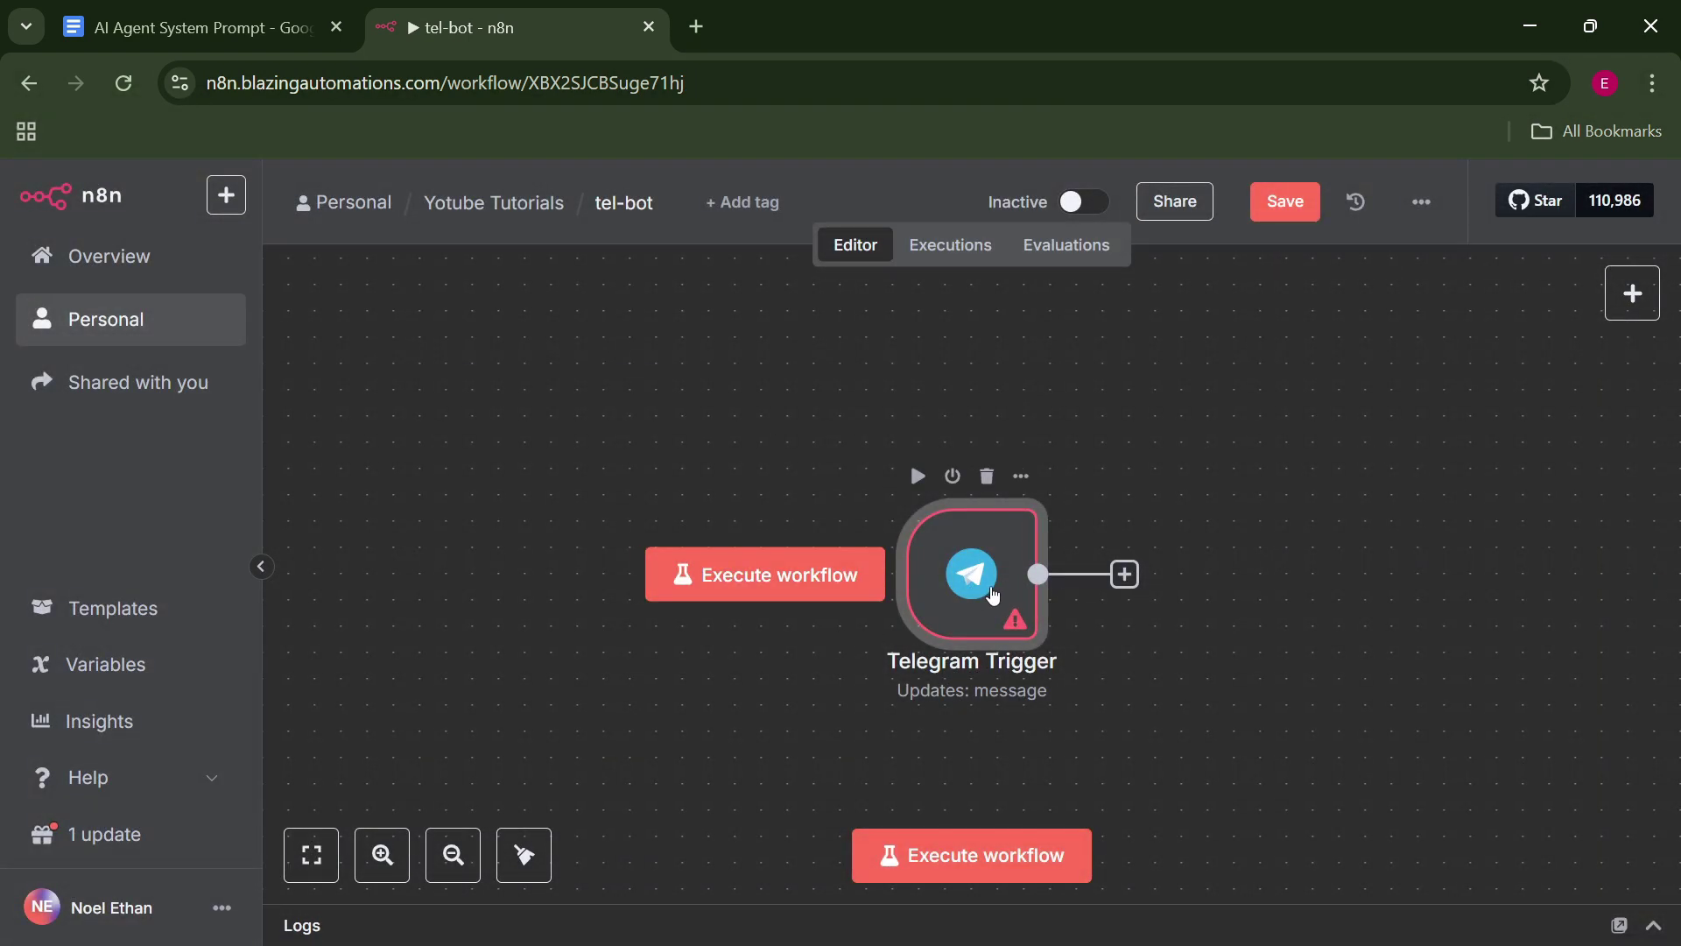
# Reopen the Telegram Trigger and start creating a new Telegram credential.
pyautogui.doubleClick(989, 594)
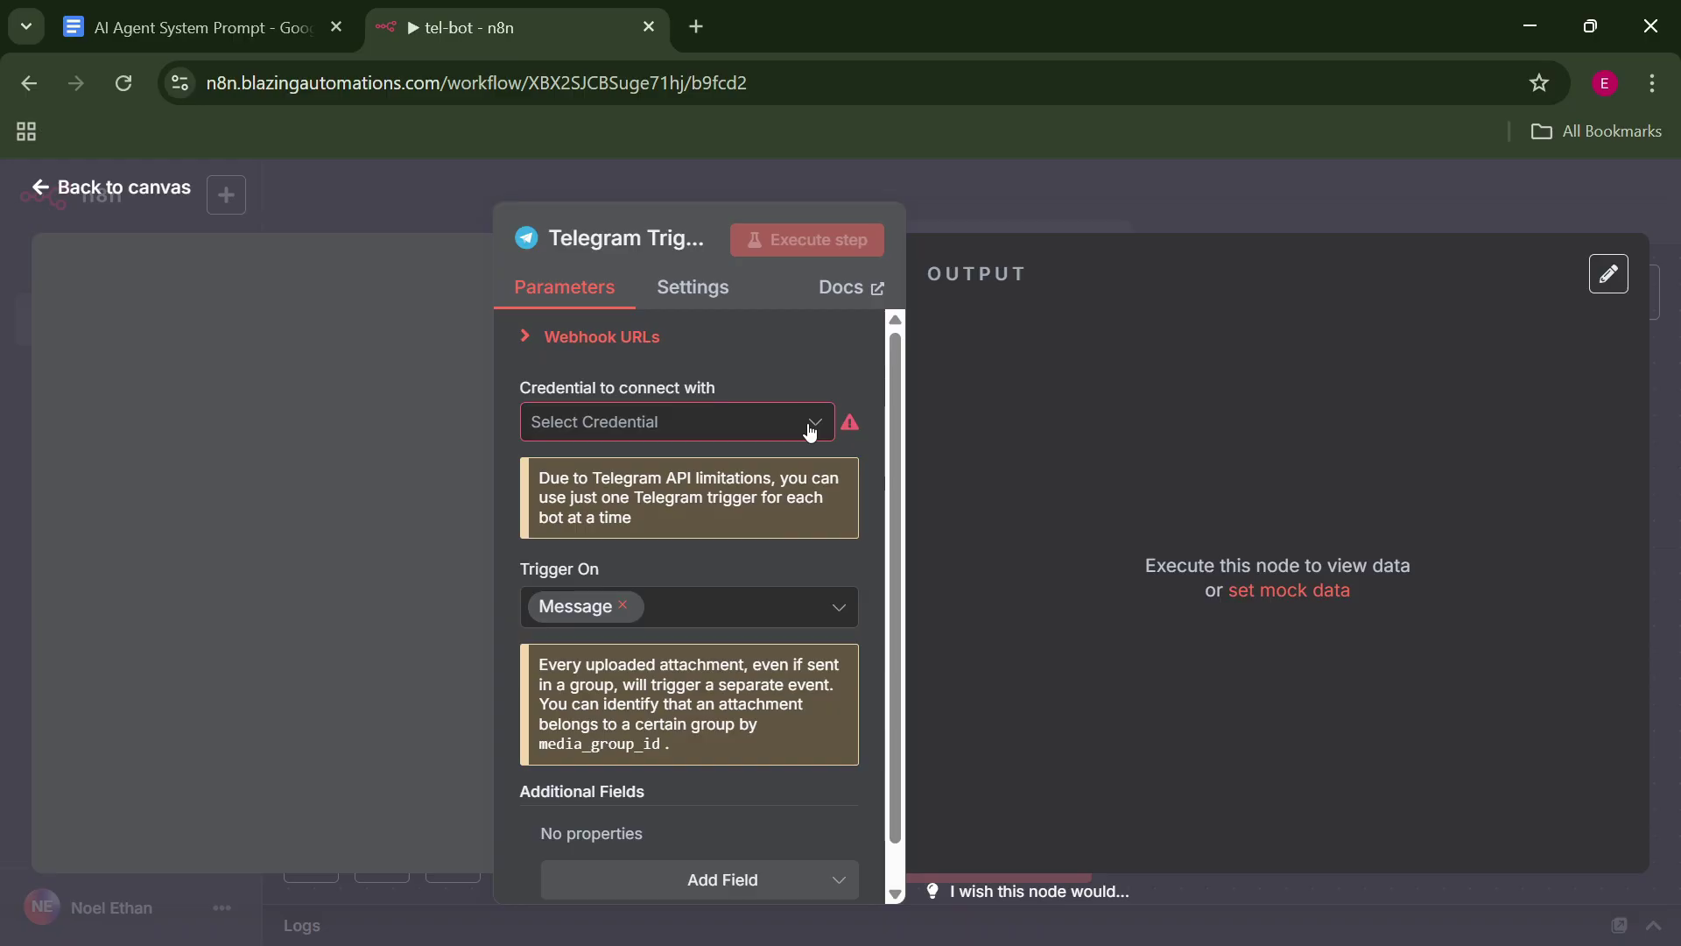
pyautogui.click(809, 428)
pyautogui.click(779, 492)
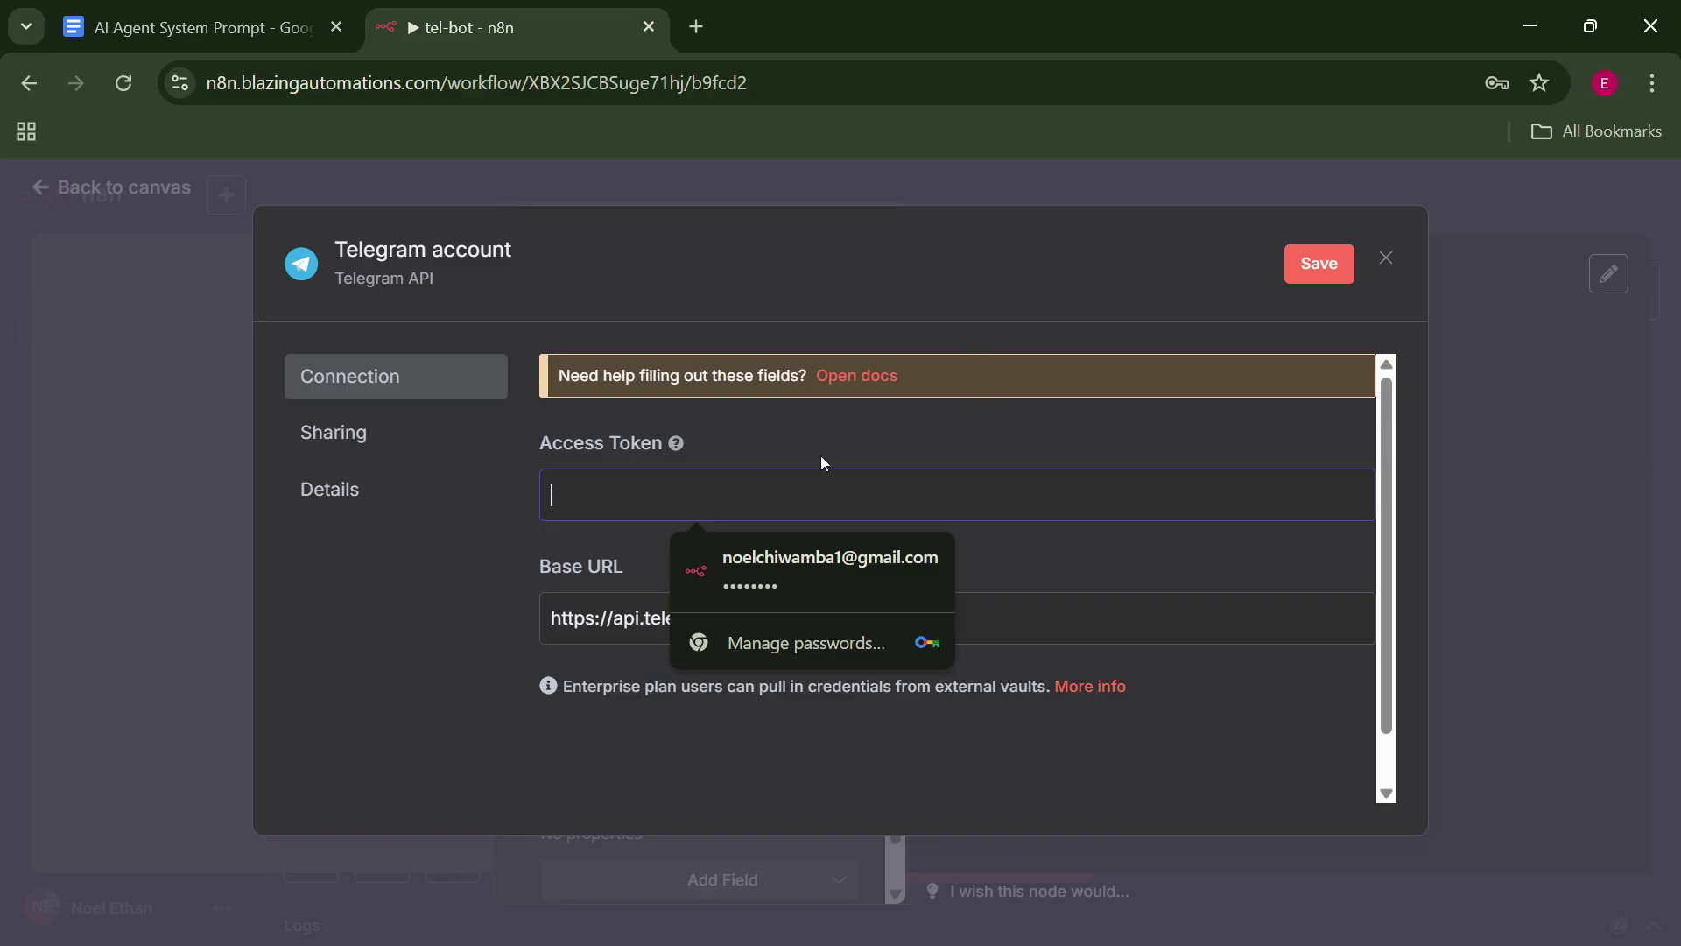
pyautogui.hotkey('alt', 'Tab')
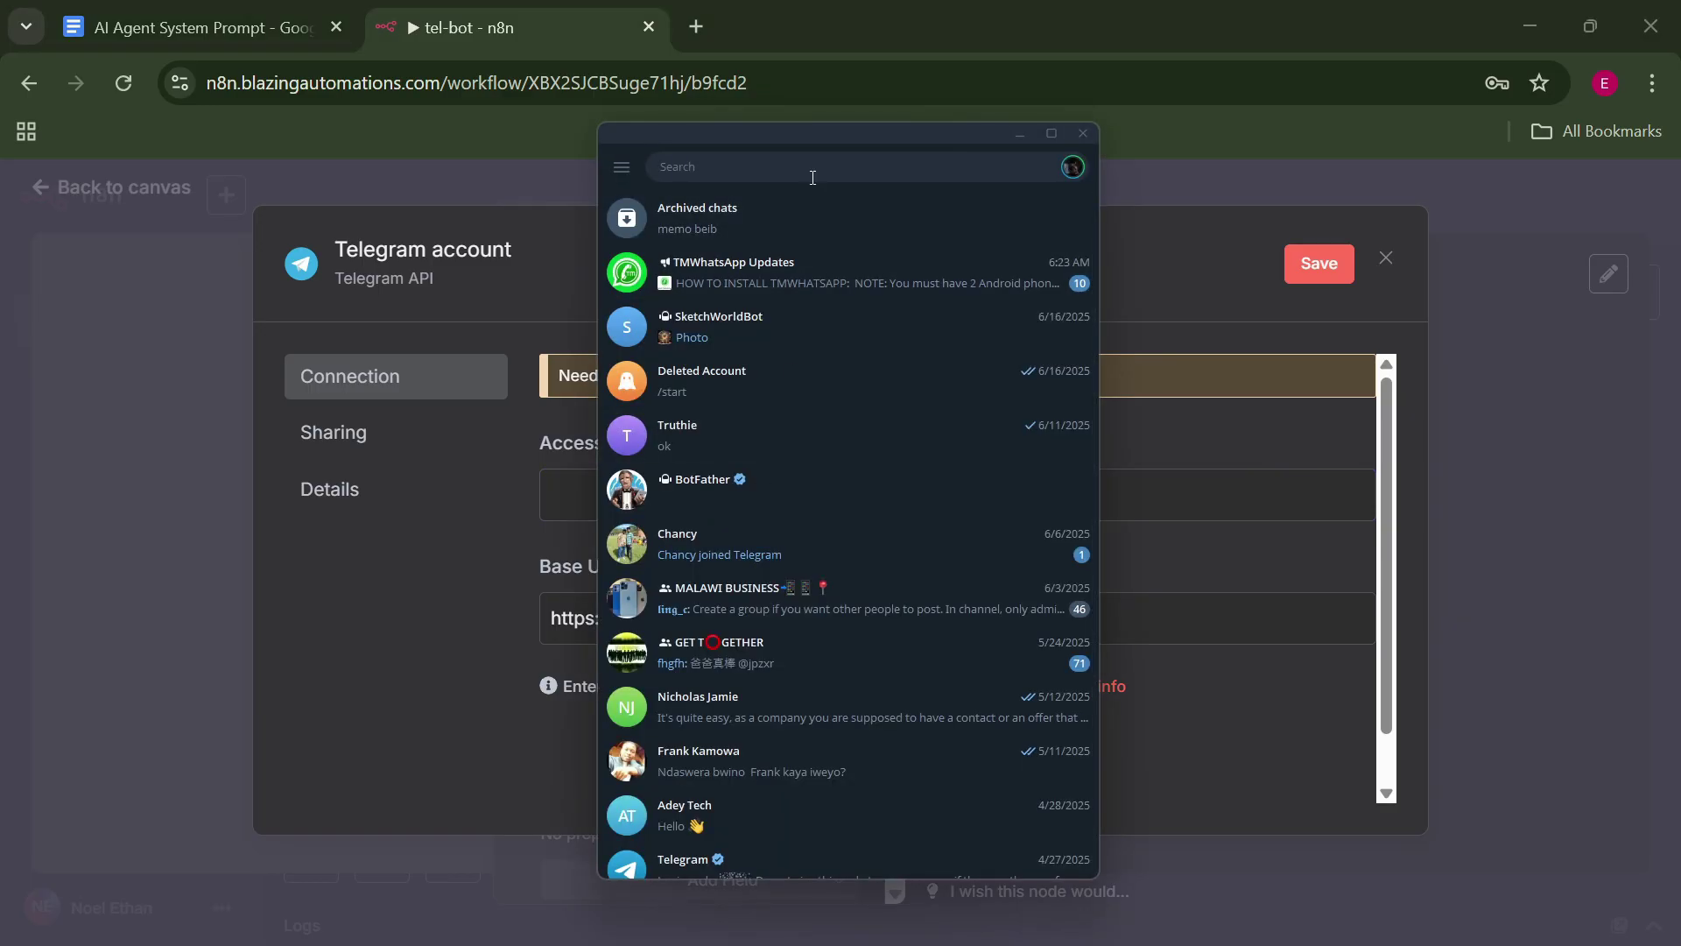
# Open the BotFather chat in Telegram and send the /newbot command.
pyautogui.click(812, 167)
pyautogui.write('botfat')
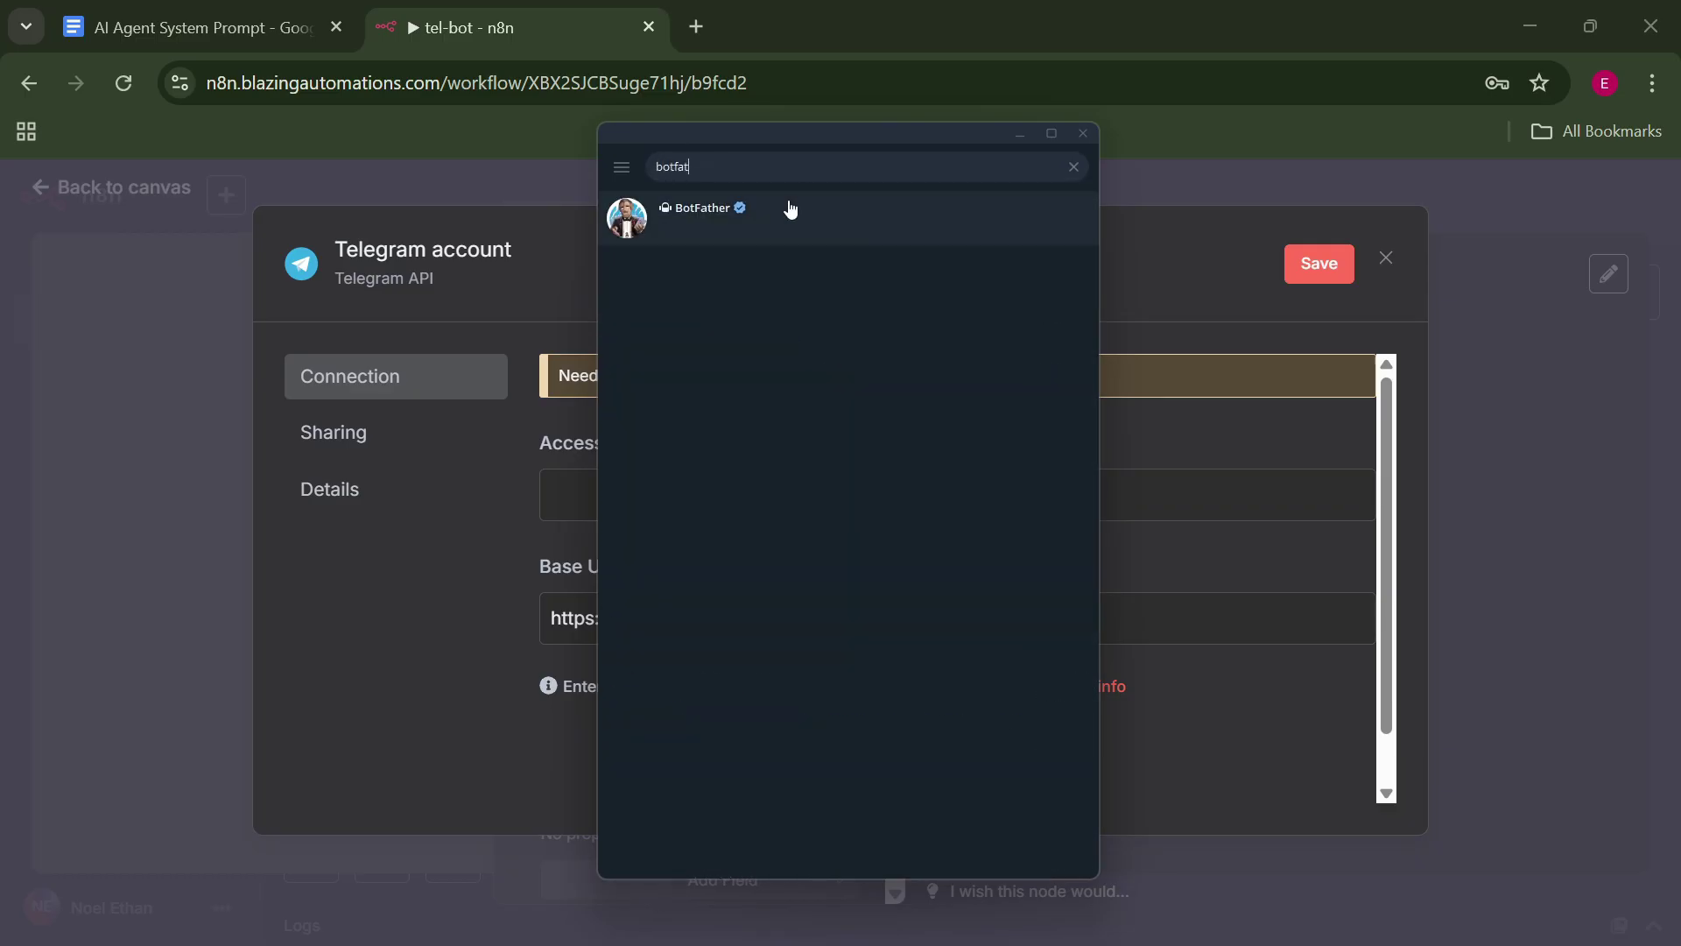
pyautogui.click(787, 207)
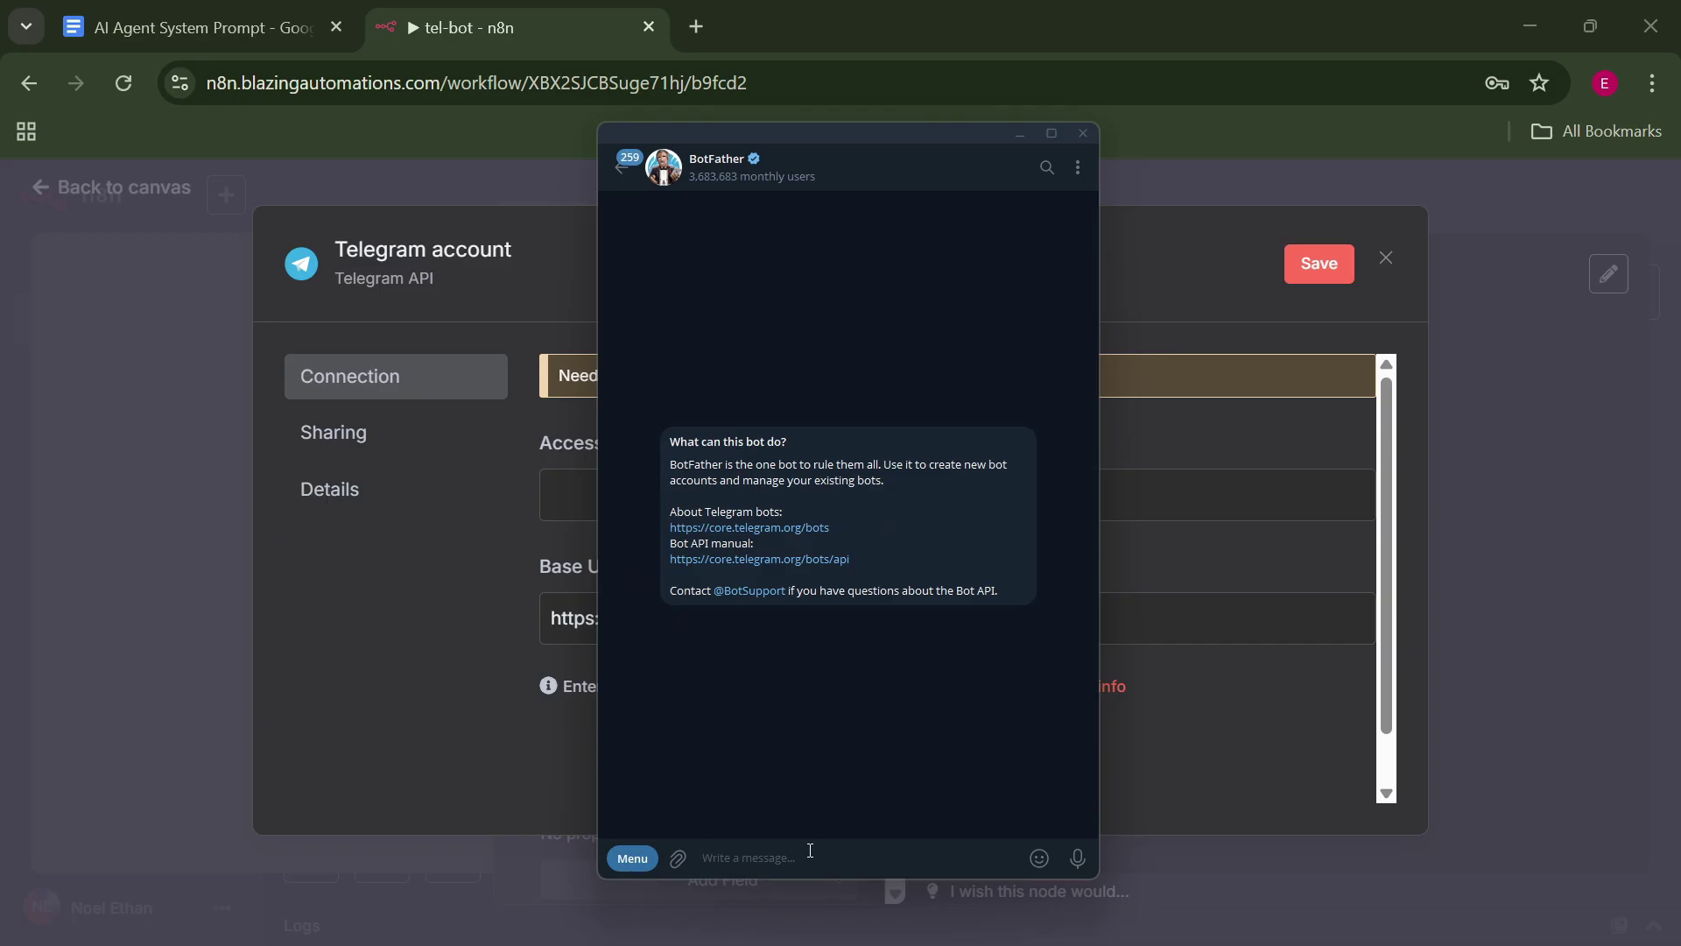
pyautogui.write('/newbot')
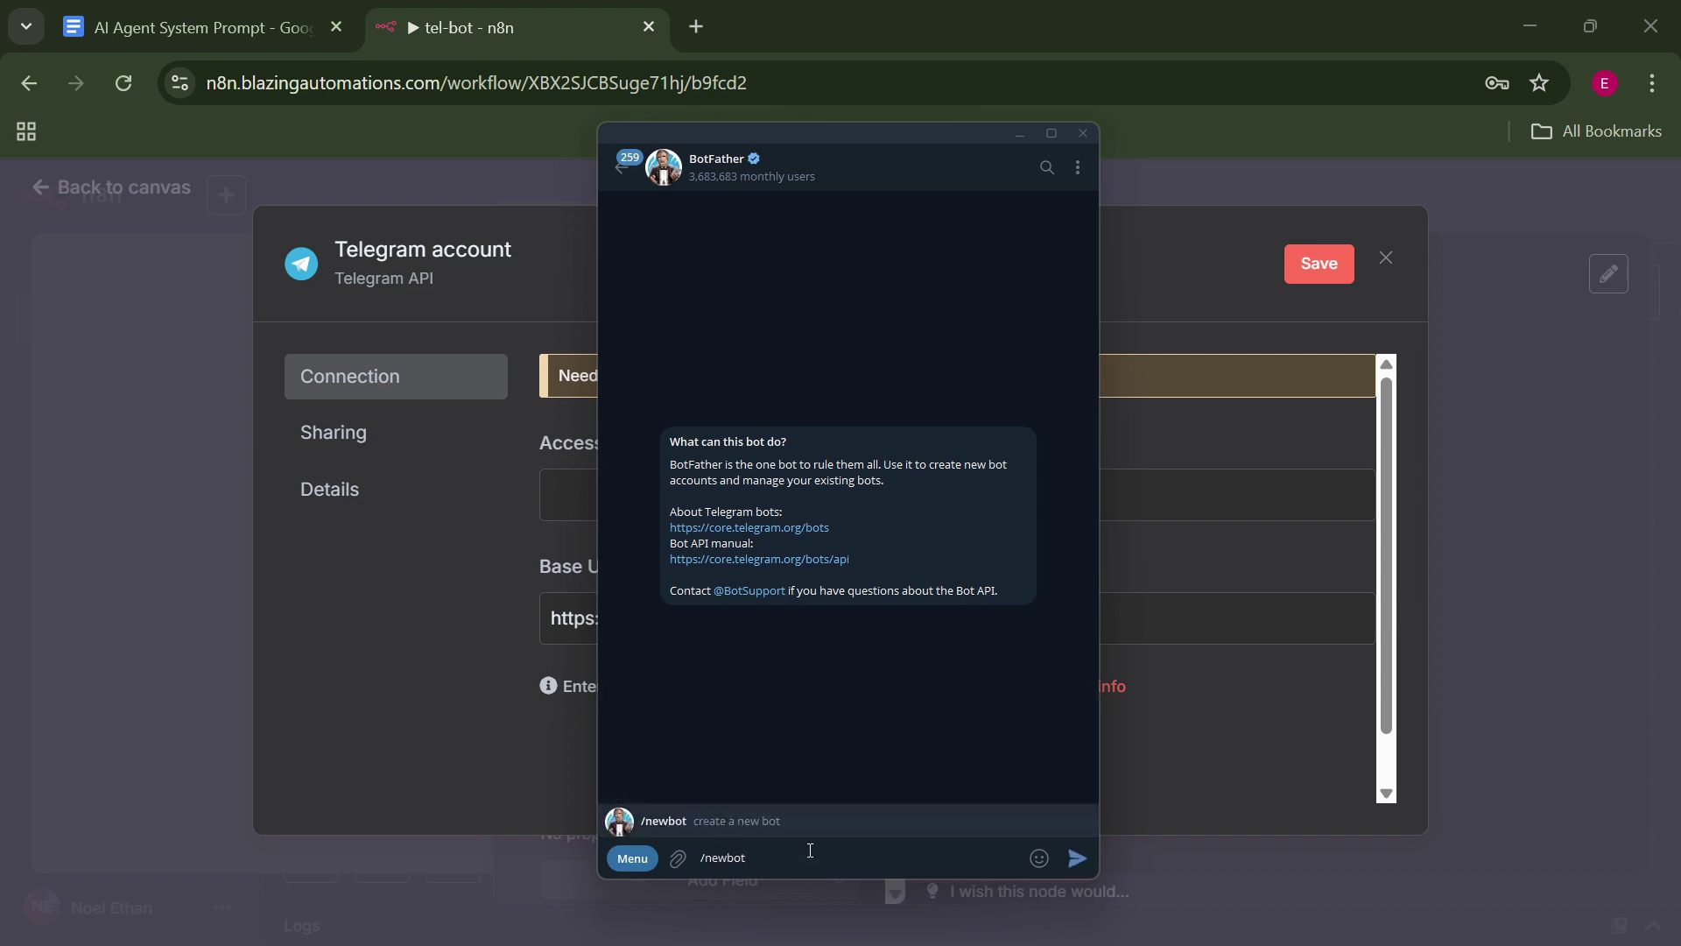
pyautogui.press('Return')
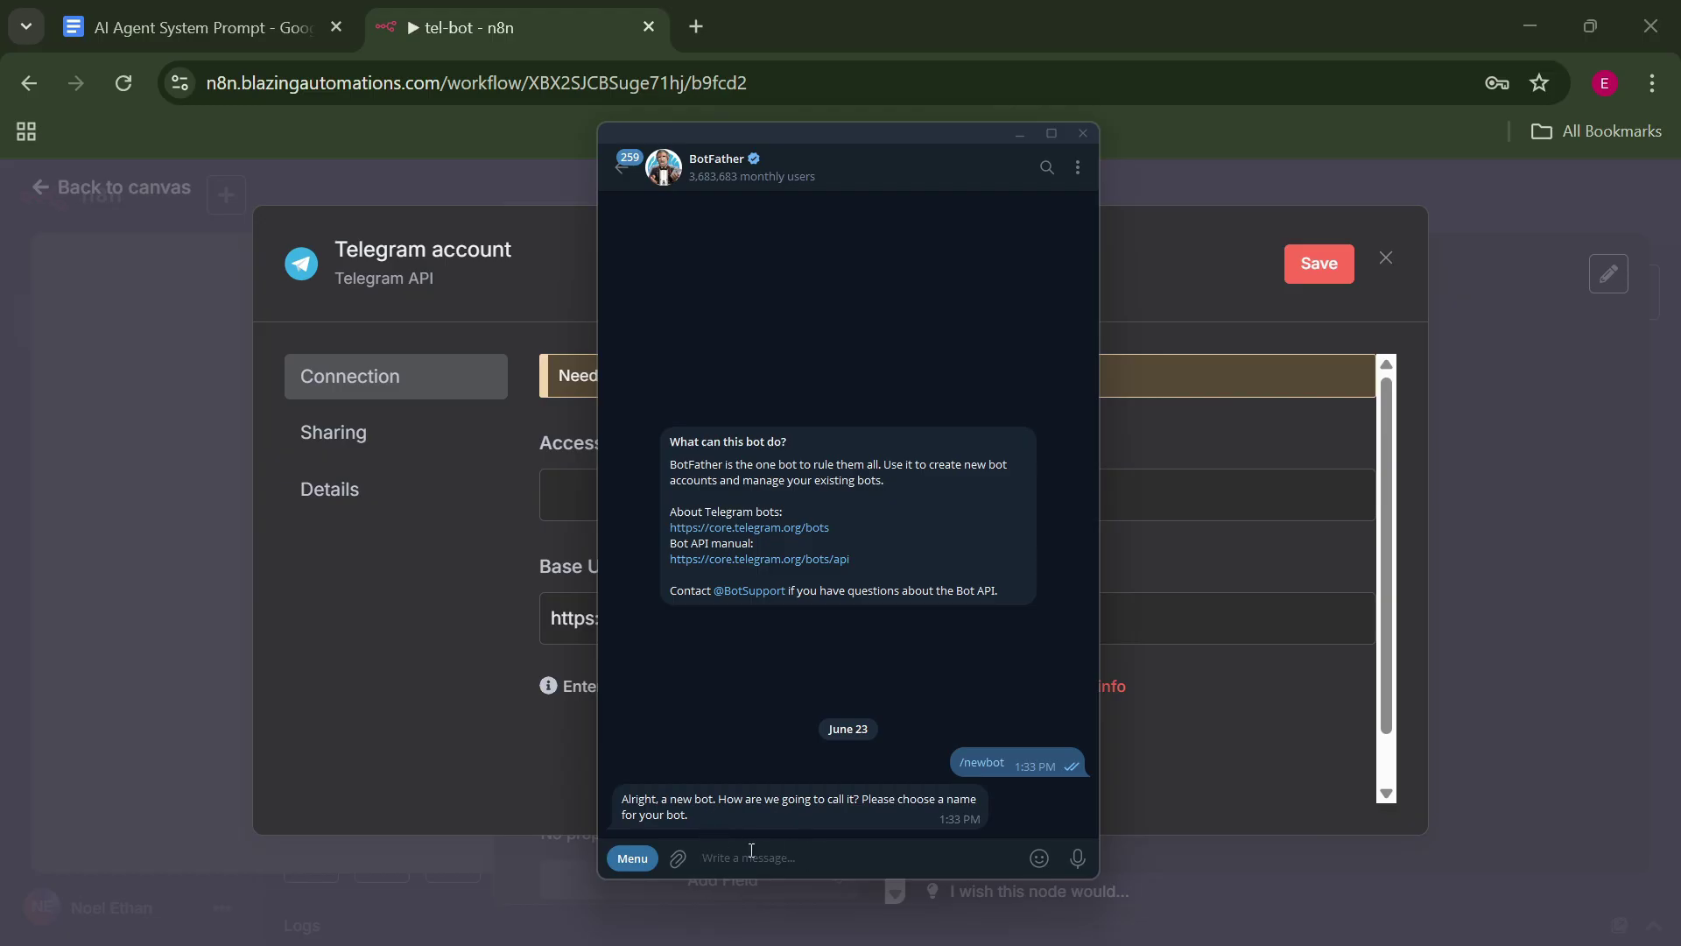
# Name the bot 'blazeflowbot' with username 'BlazeFlowbot' and select the returned access token.
pyautogui.write('blaze')
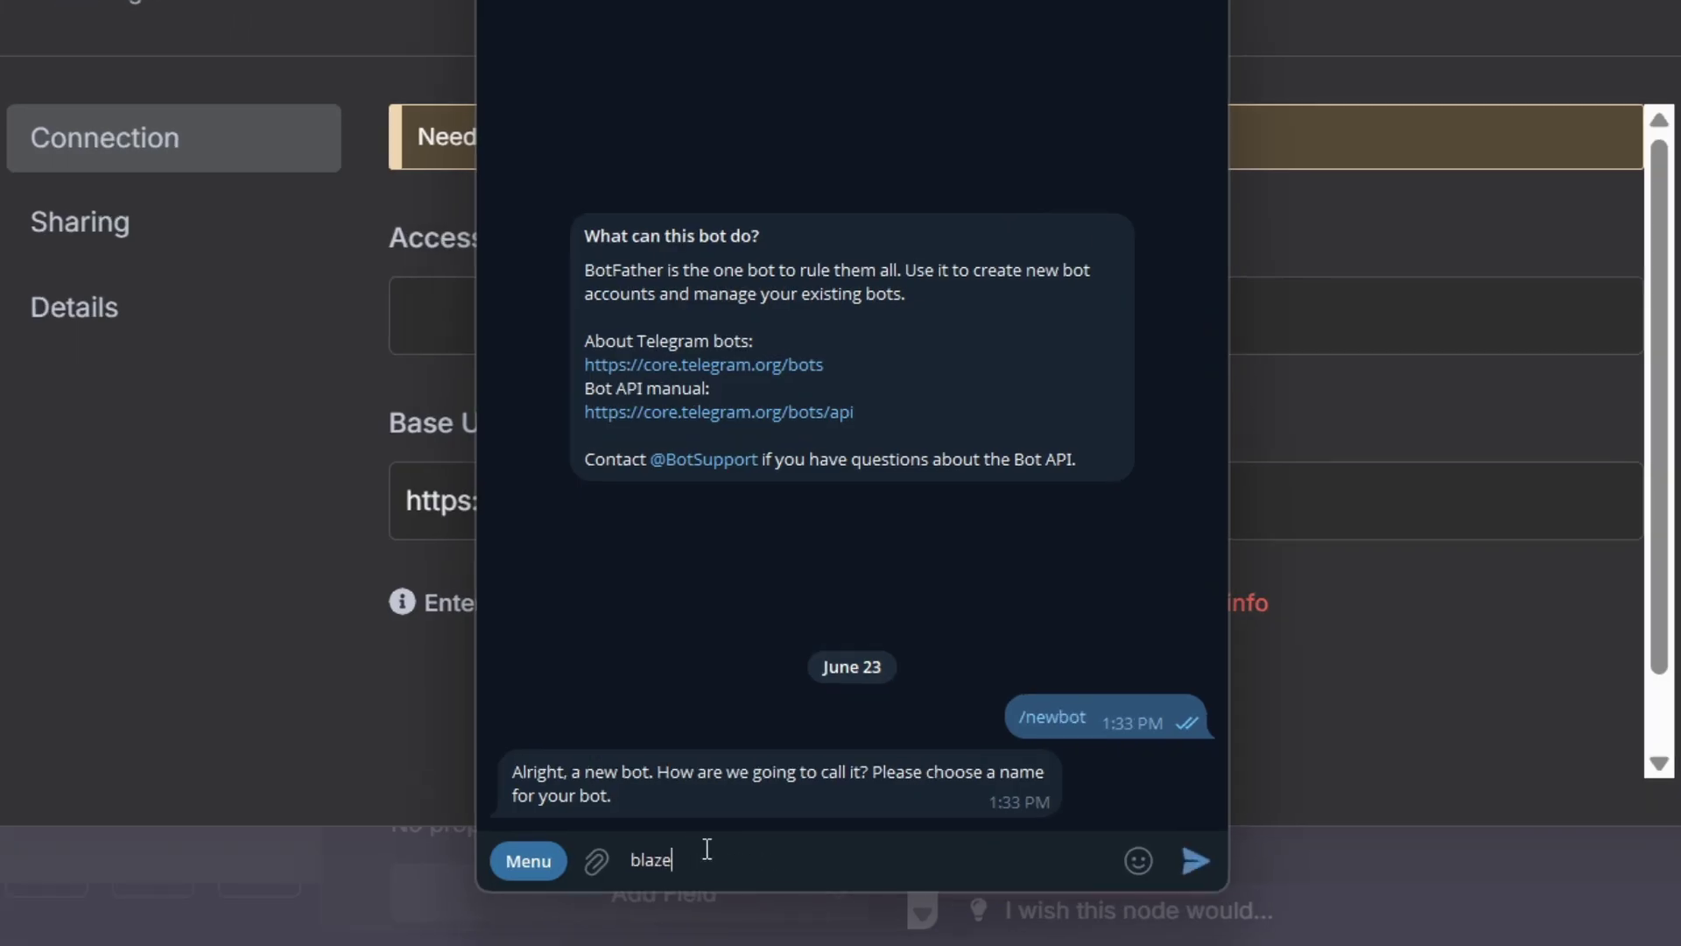
pyautogui.write('fowbot')
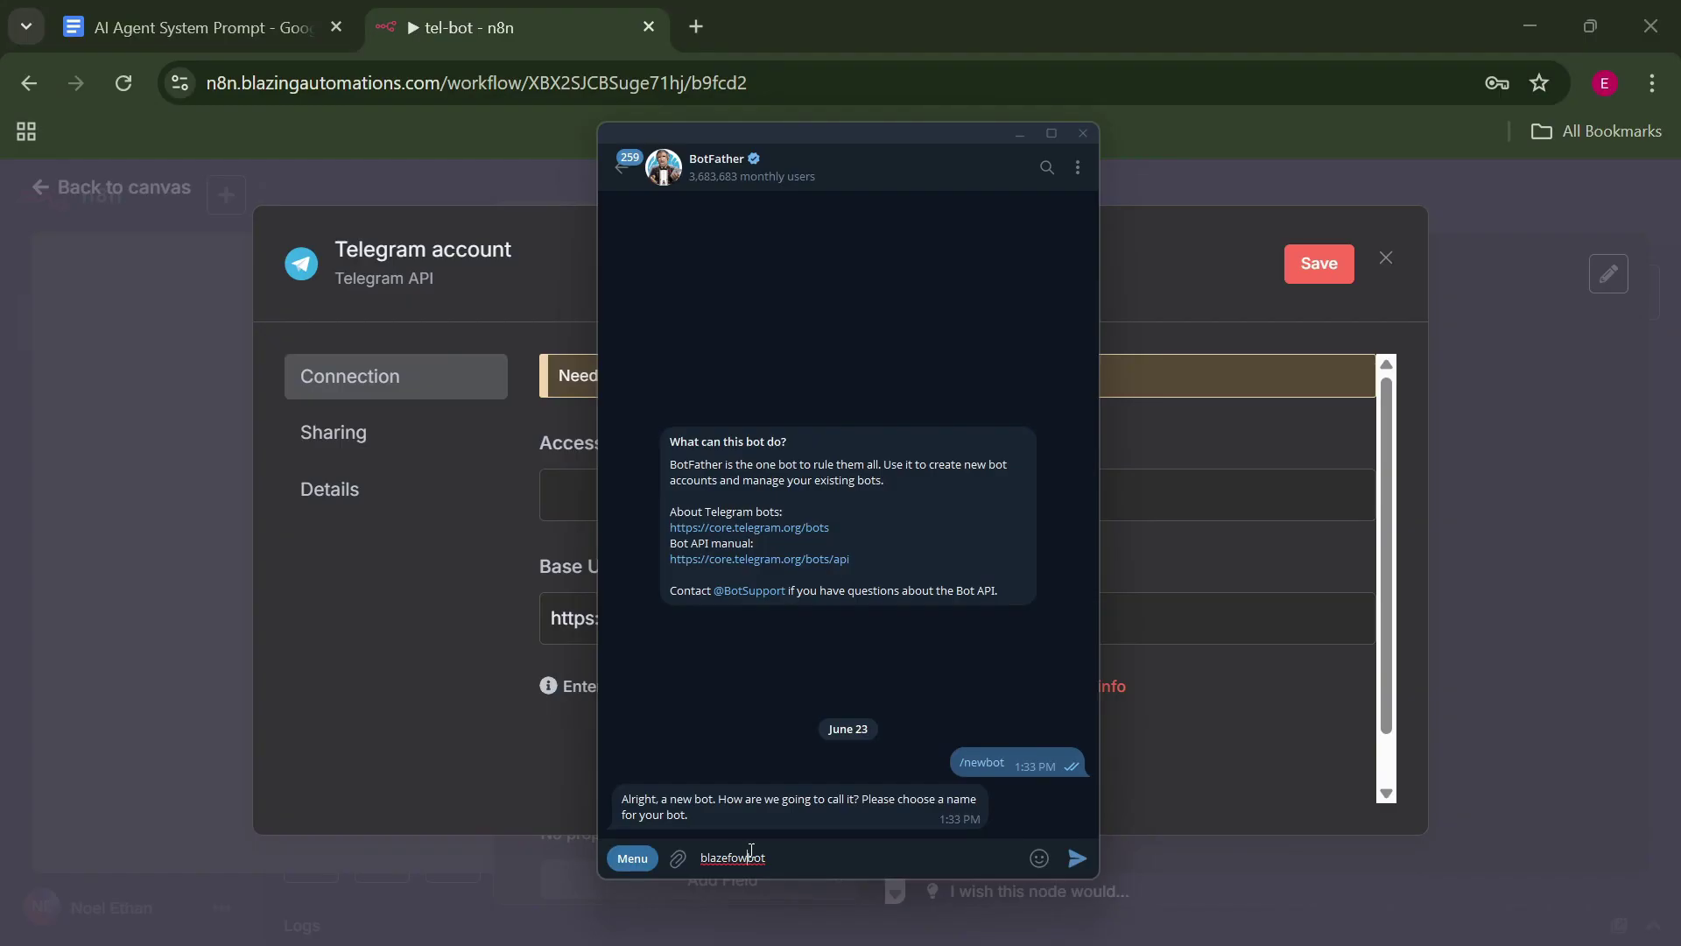
pyautogui.press('Left')
pyautogui.press('Left')
pyautogui.press('Left')
pyautogui.press('Left')
pyautogui.press('Left')
pyautogui.write('l')
pyautogui.press('Return')
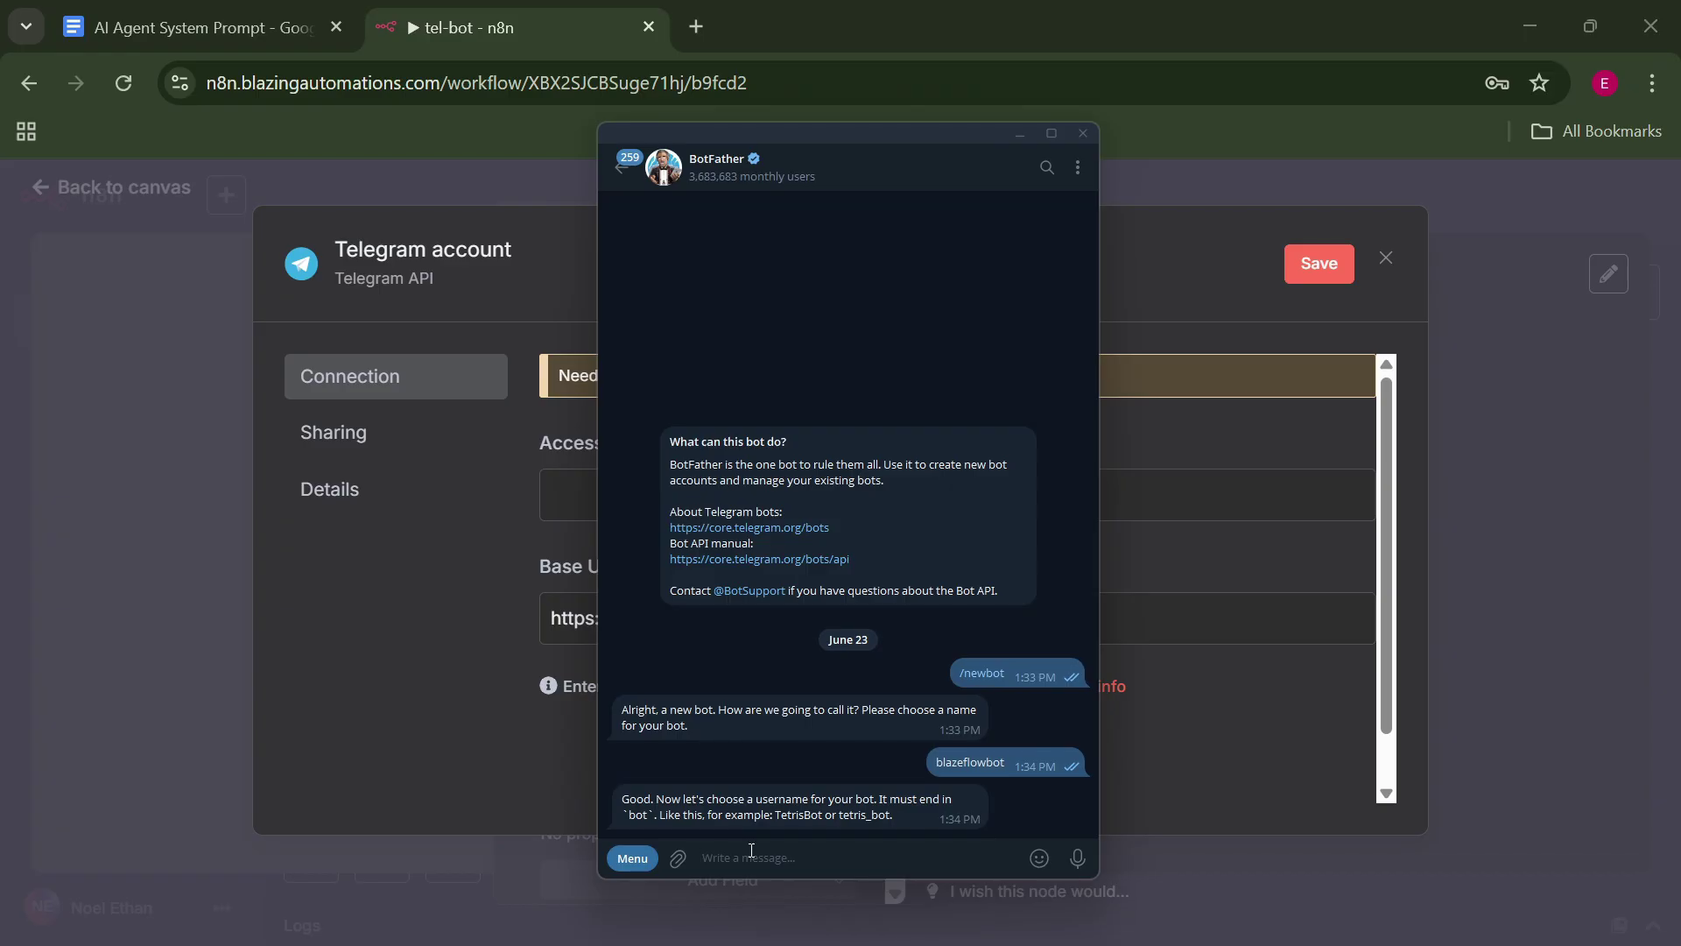
pyautogui.write('BlazeF')
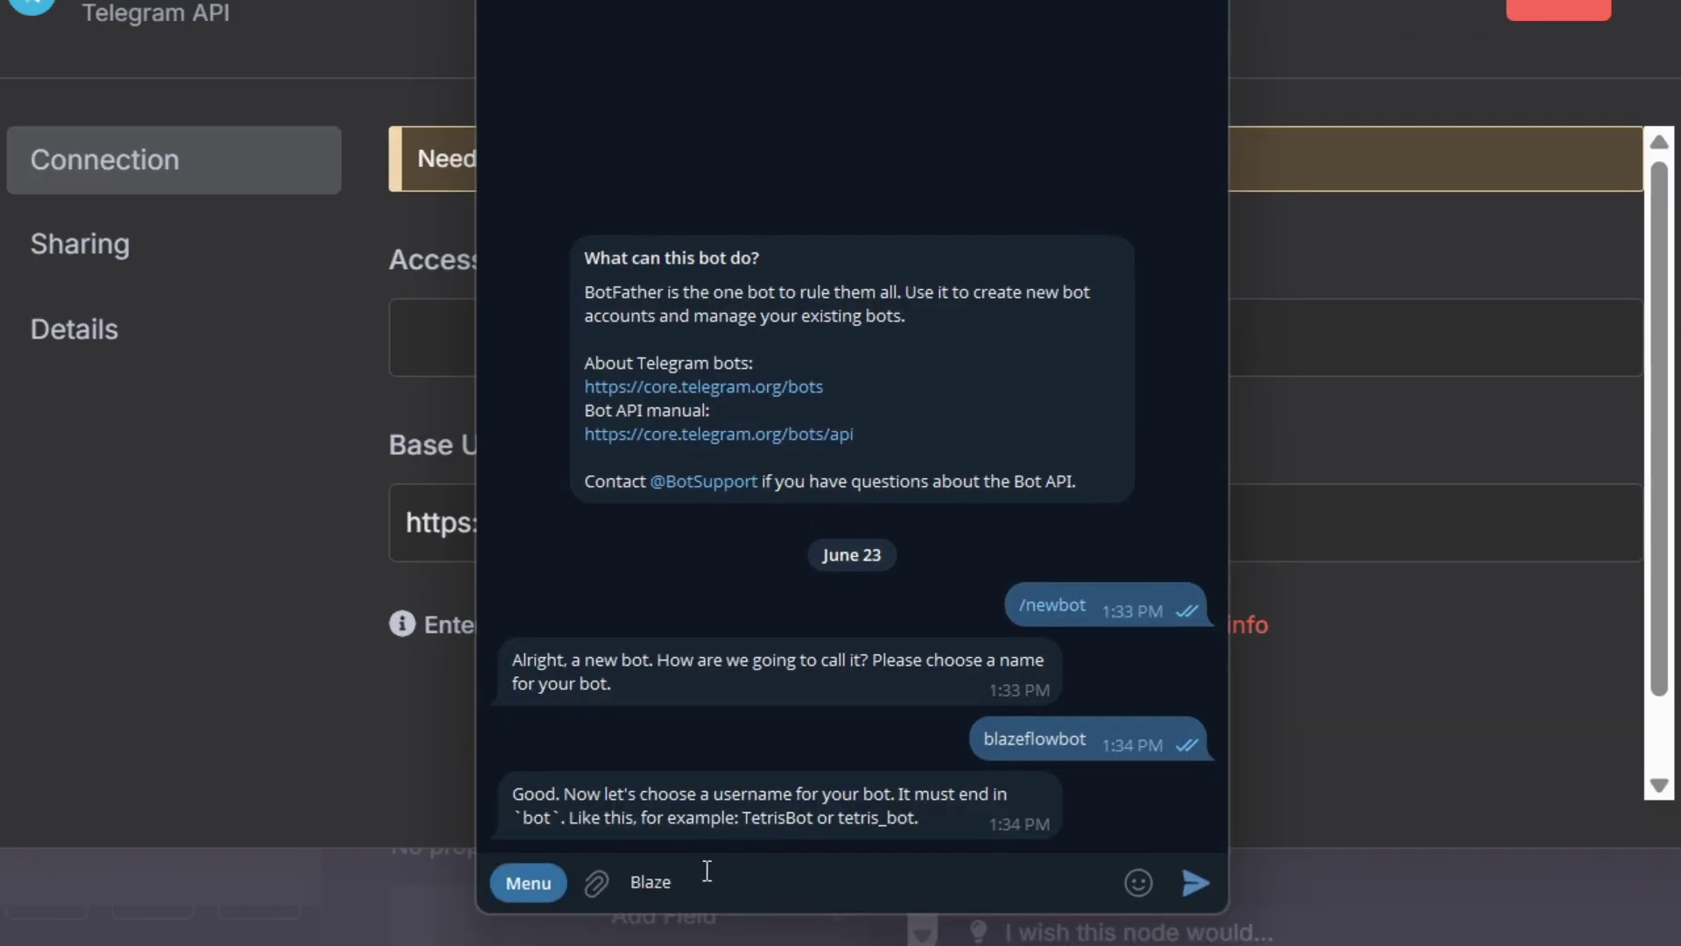
pyautogui.write('lowbot')
pyautogui.press('Return')
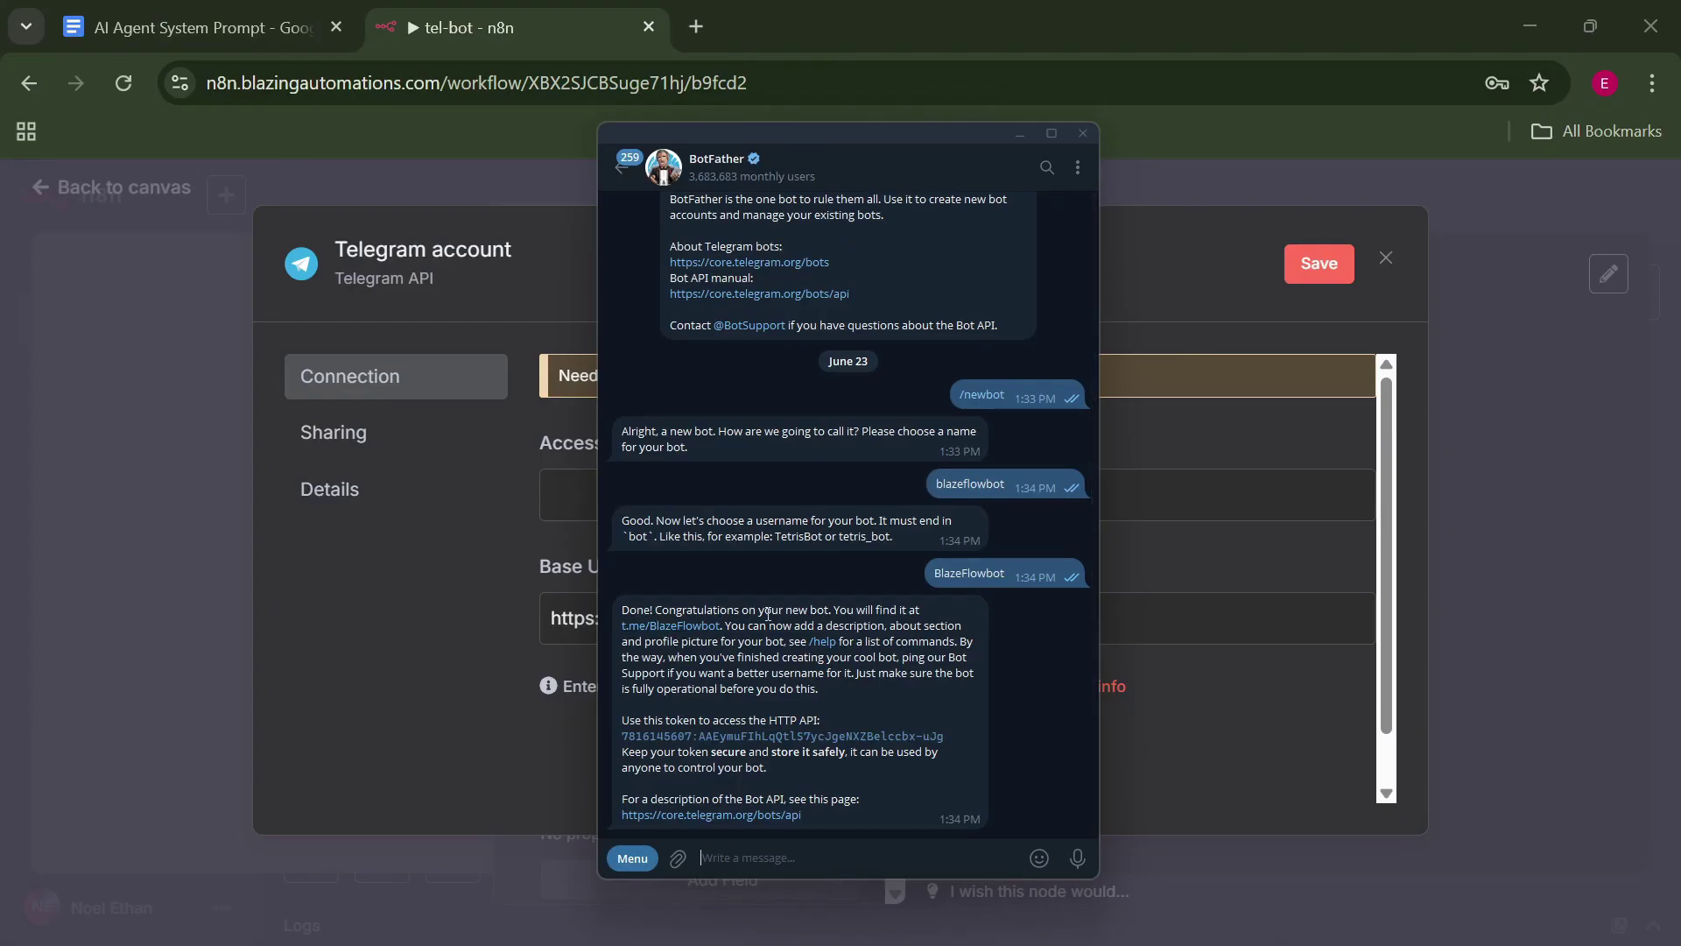
pyautogui.doubleClick(845, 614)
pyautogui.moveTo(958, 738); pyautogui.dragTo(613, 739)
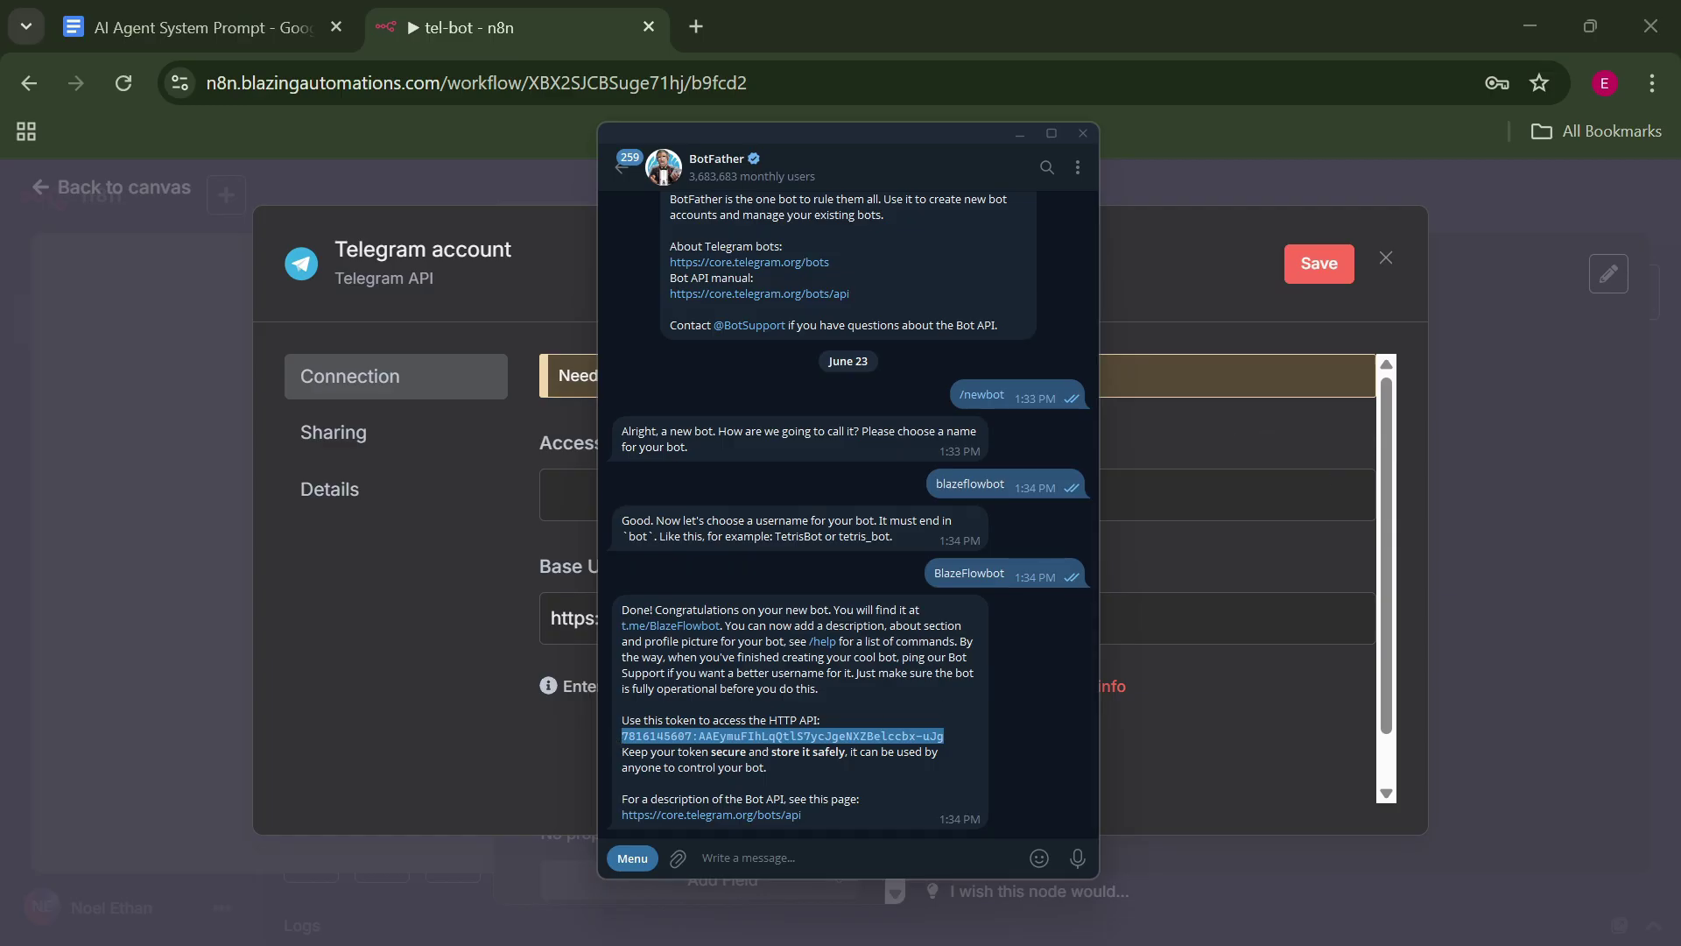
# Paste the bot's access token into the Telegram credential, save it, and return to the canvas.
pyautogui.click(1144, 221)
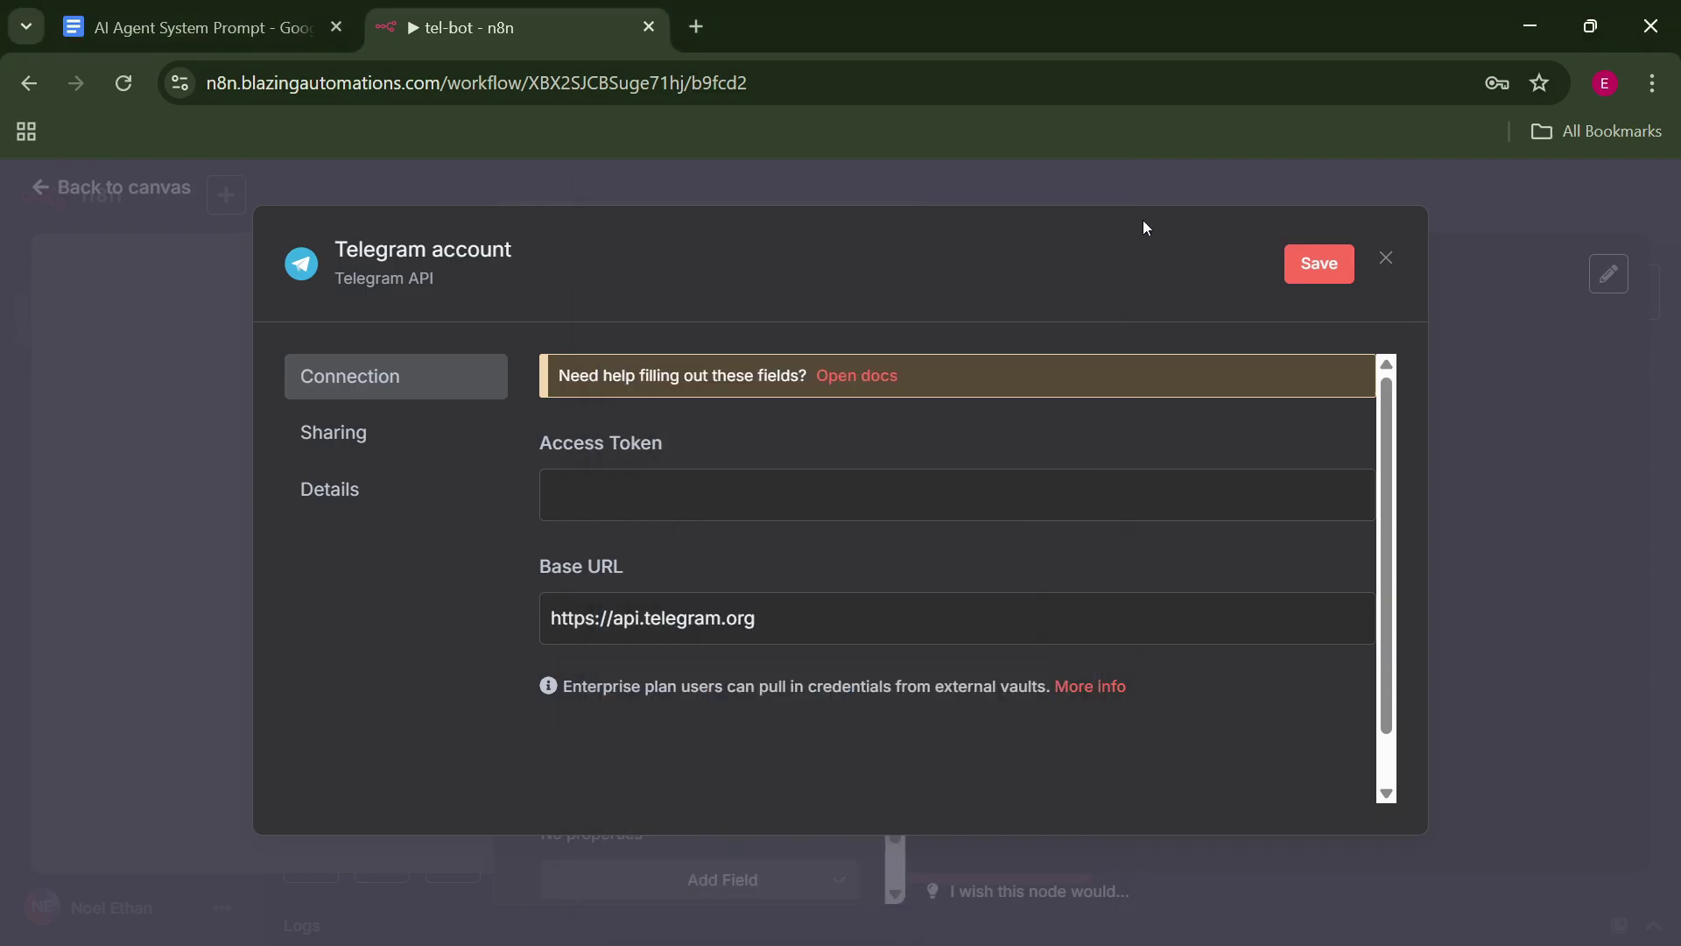
pyautogui.click(777, 480)
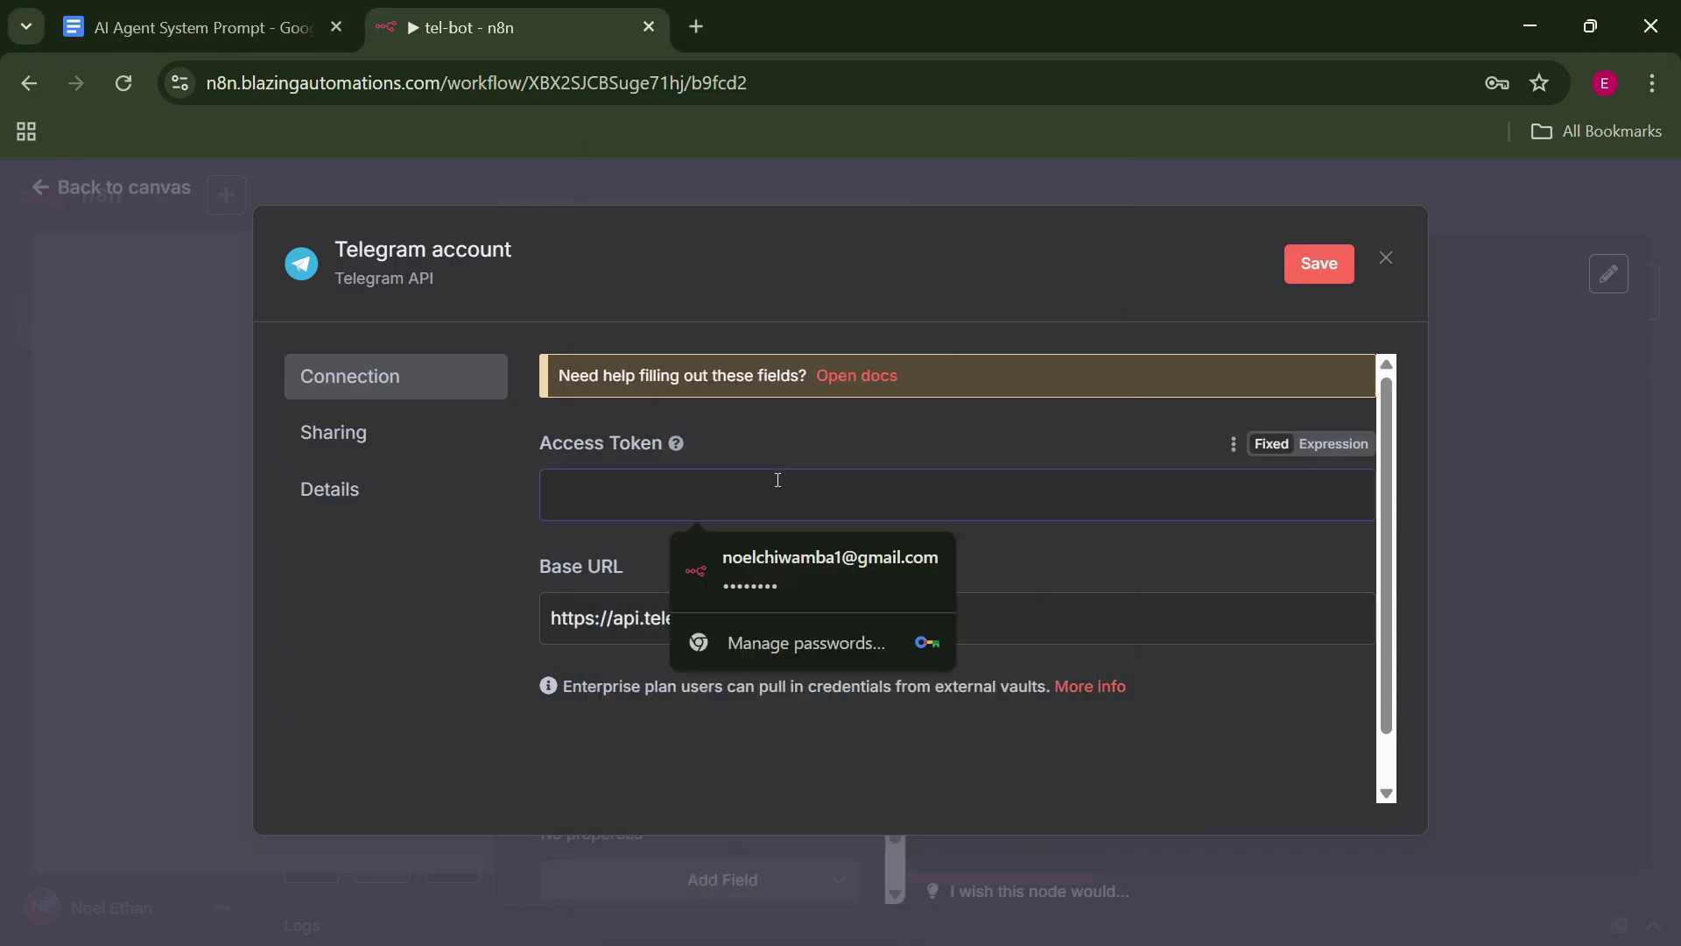
pyautogui.hotkey('ctrl', 'v')
pyautogui.click(1311, 278)
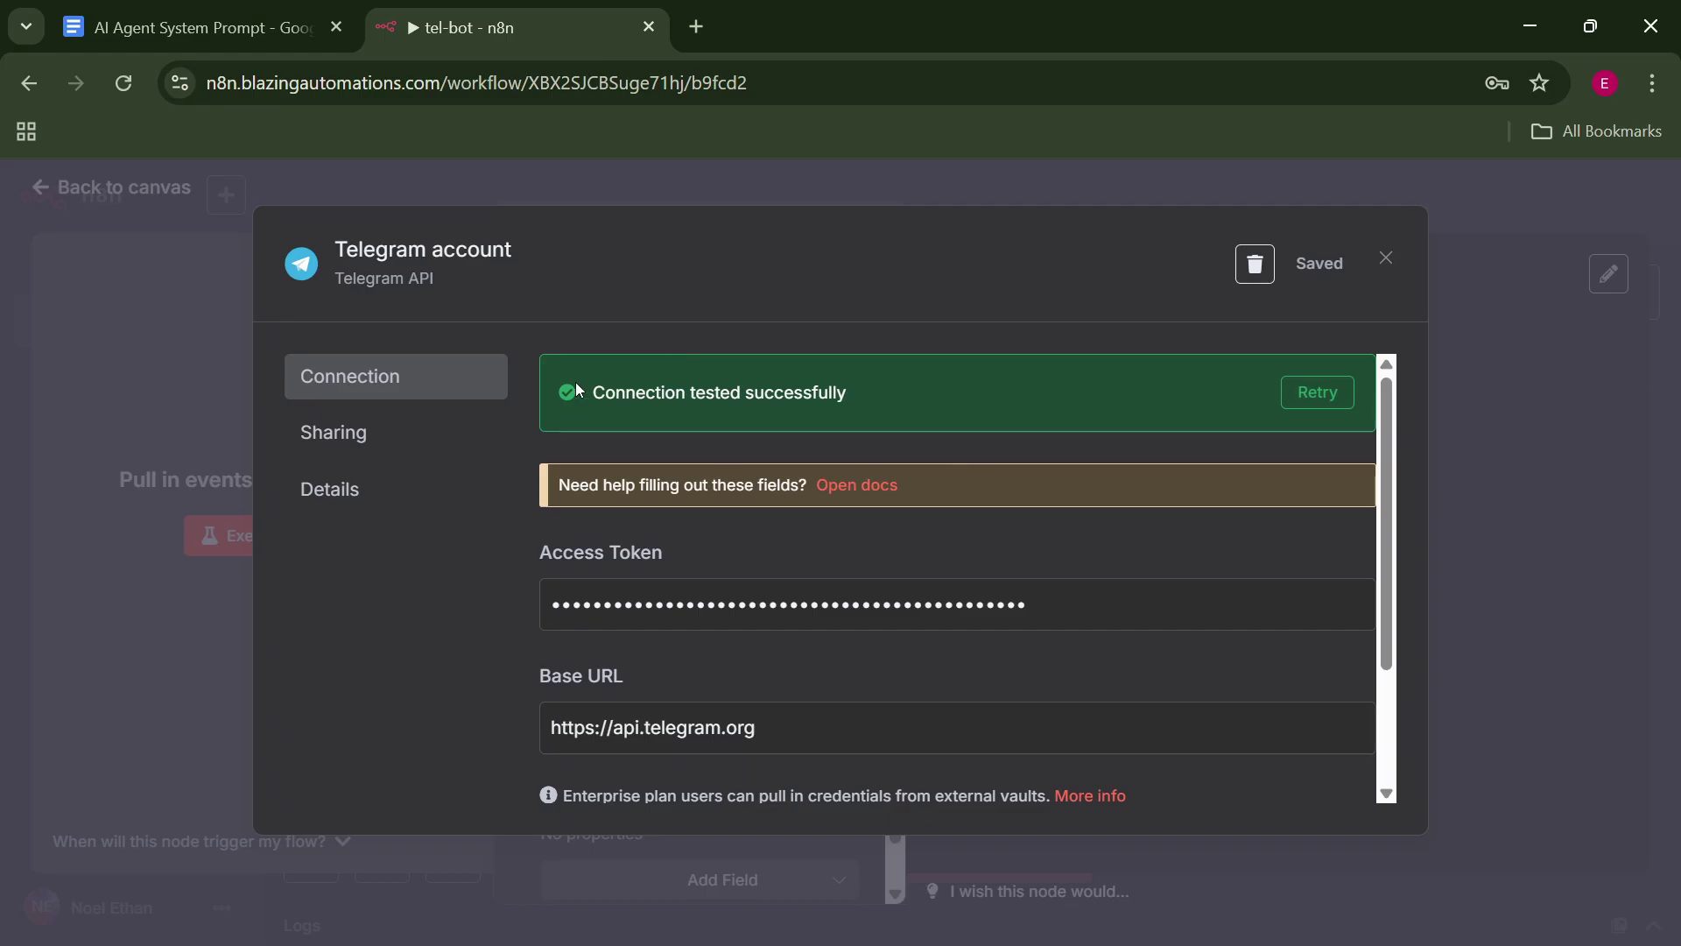
pyautogui.click(1391, 261)
pyautogui.click(1177, 198)
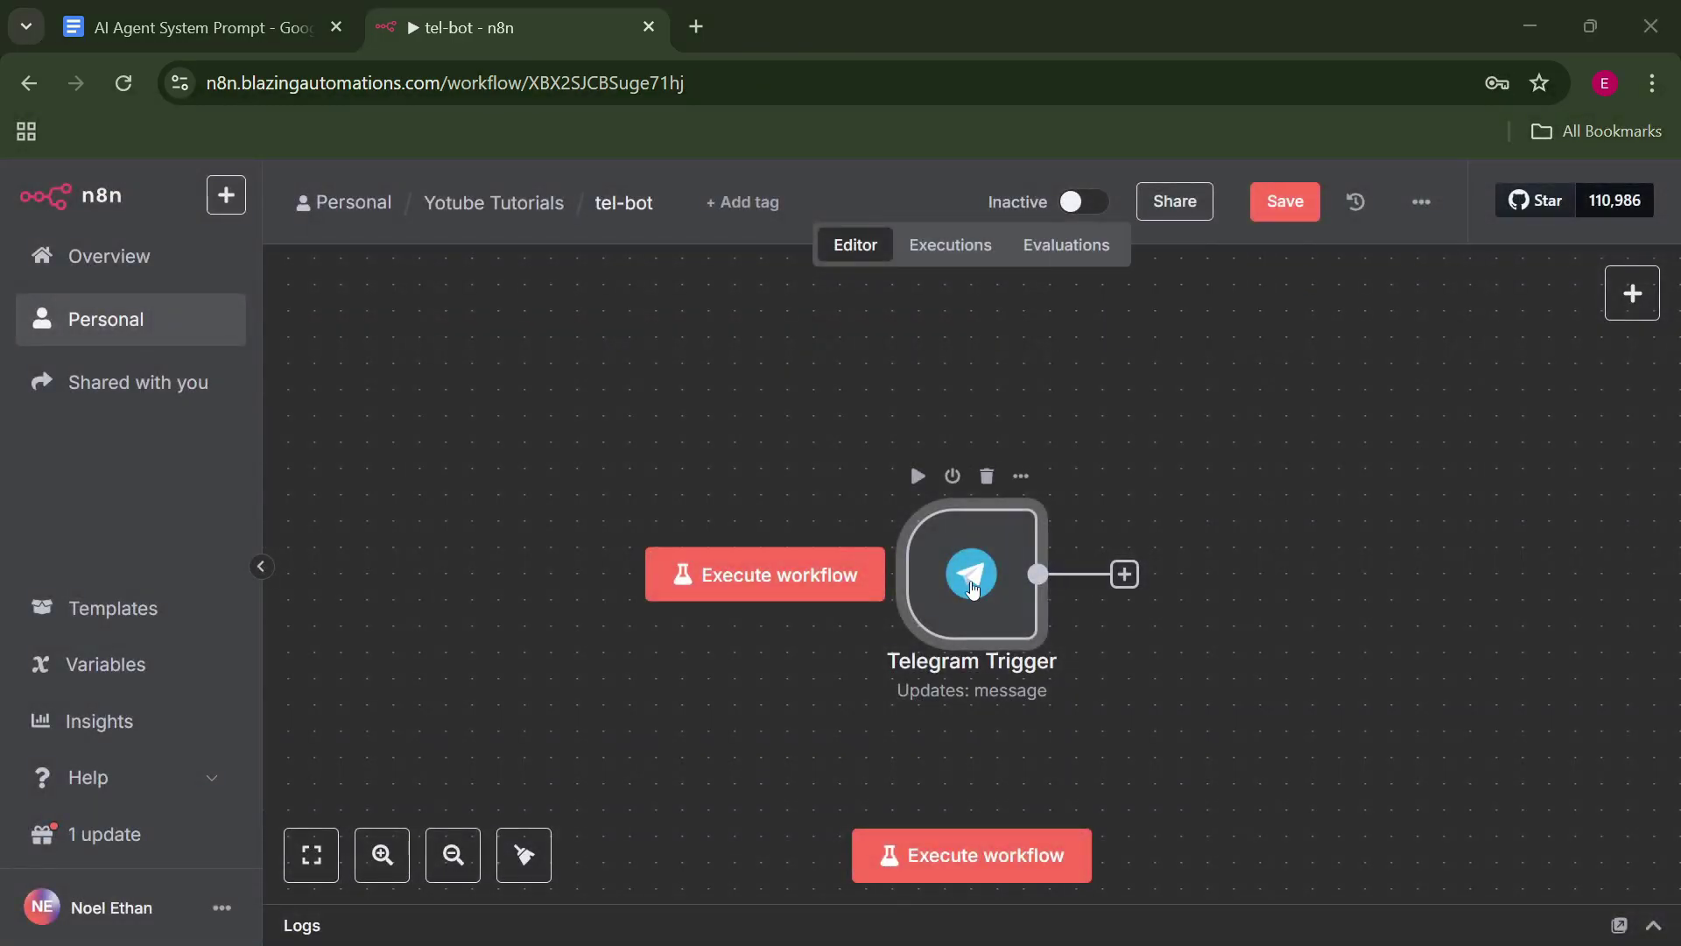
# Open the Telegram Trigger node's settings in n8n.
pyautogui.hotkey('alt', 'Tab')
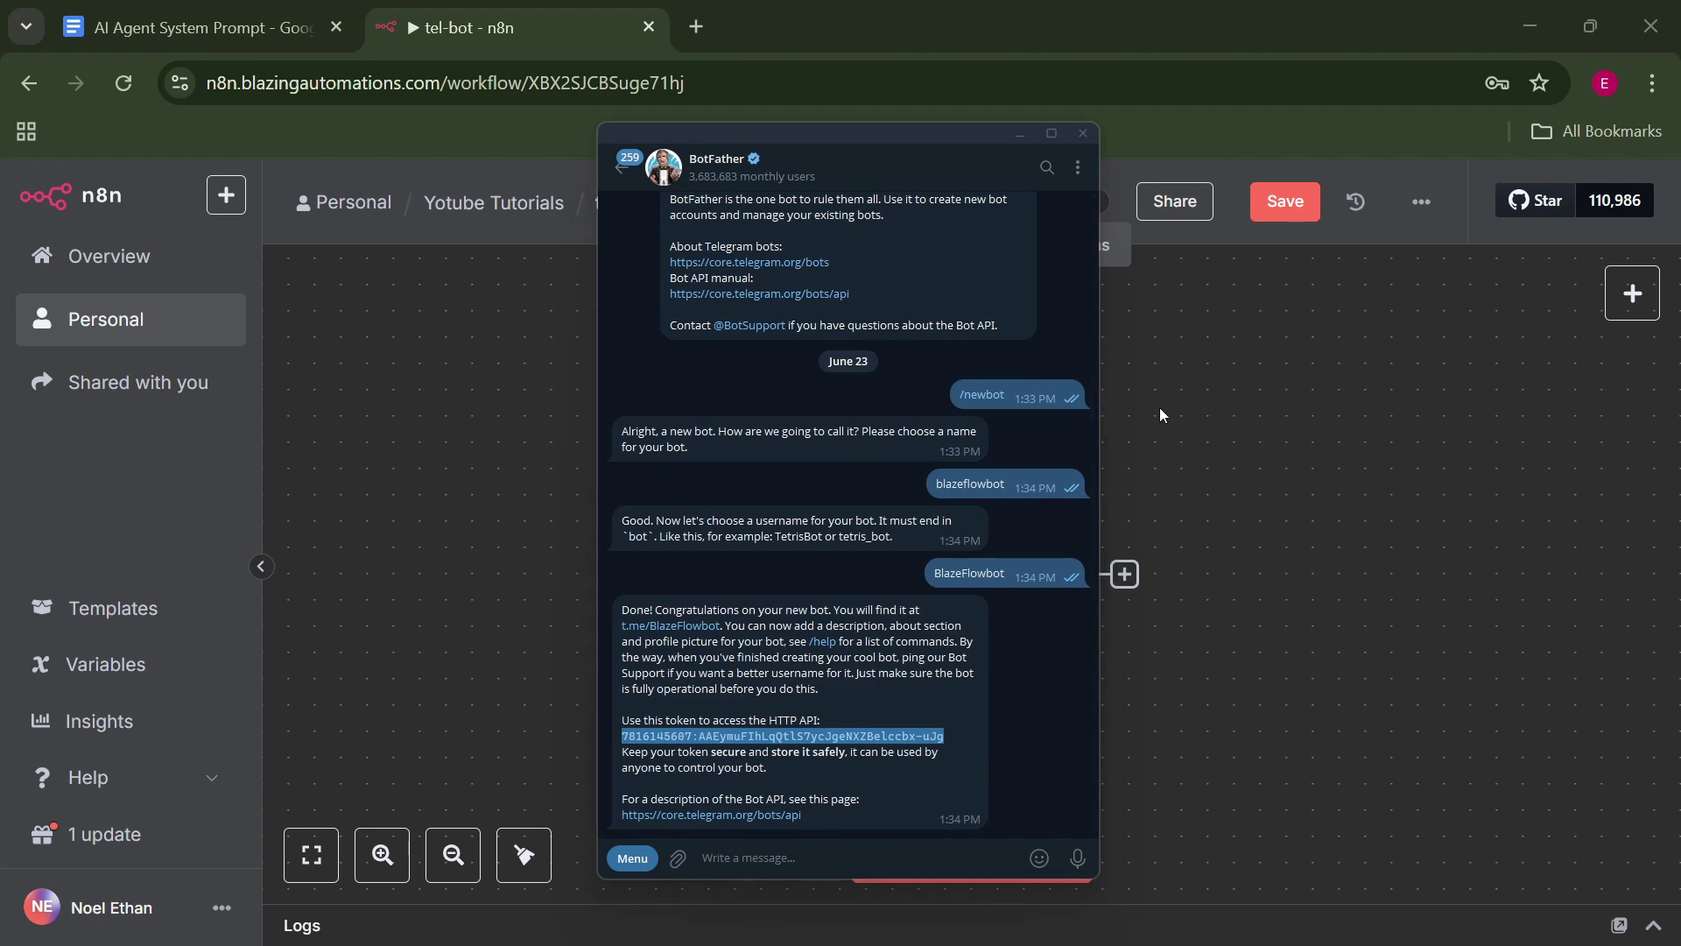
pyautogui.click(1159, 407)
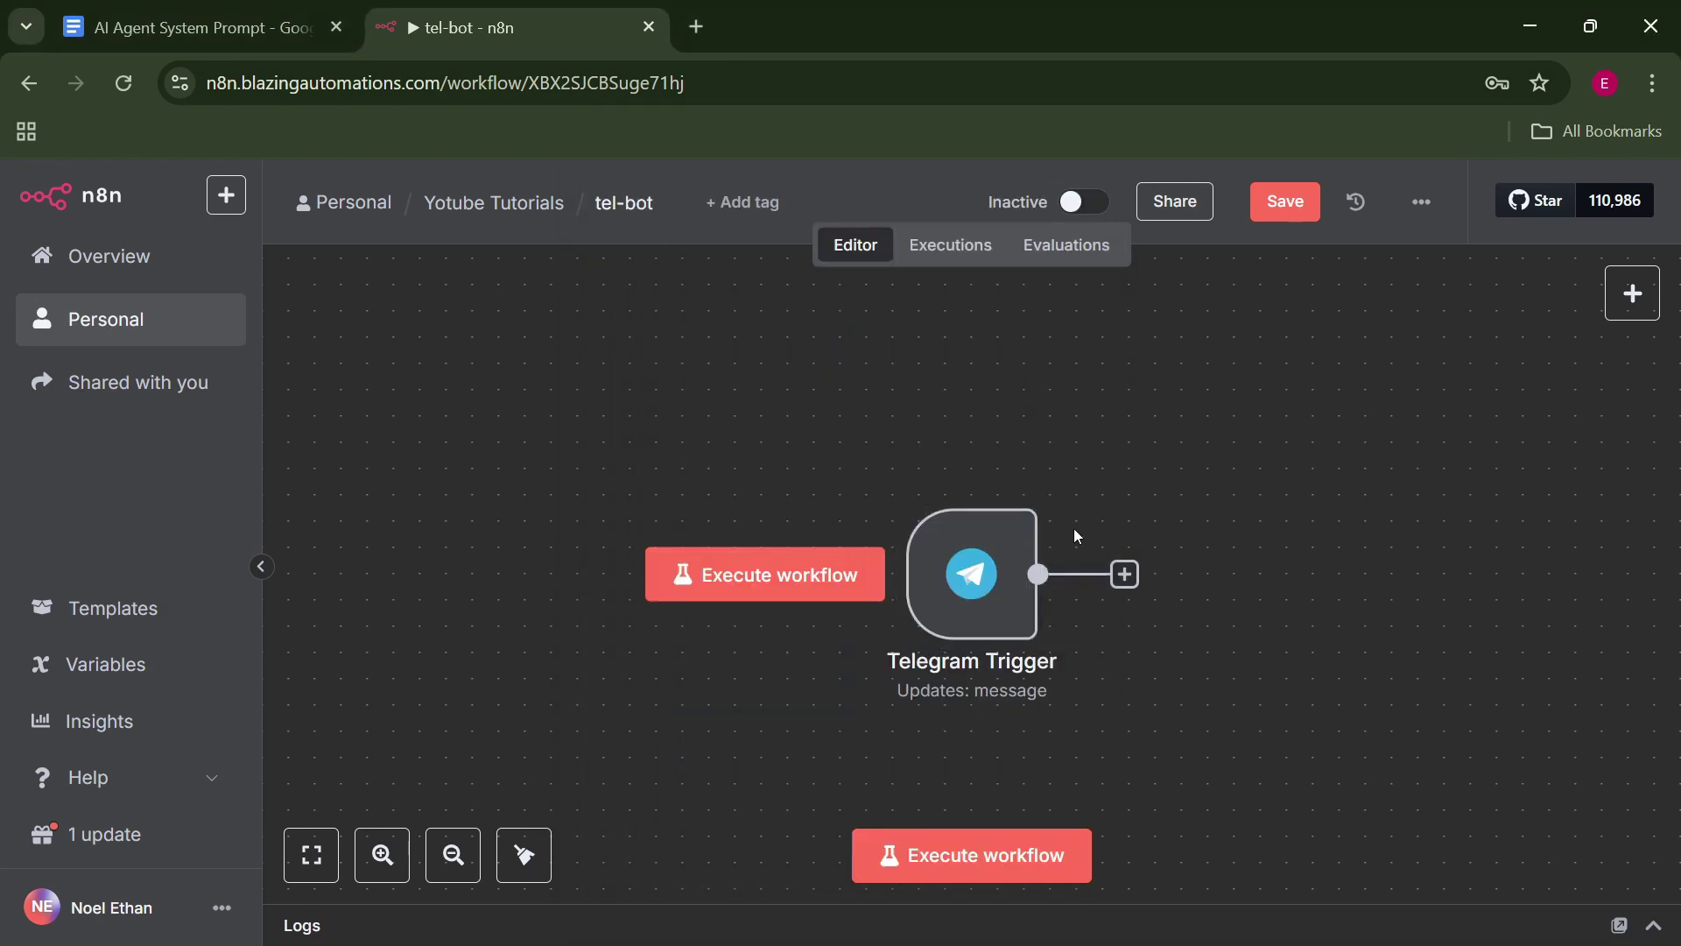
pyautogui.doubleClick(972, 574)
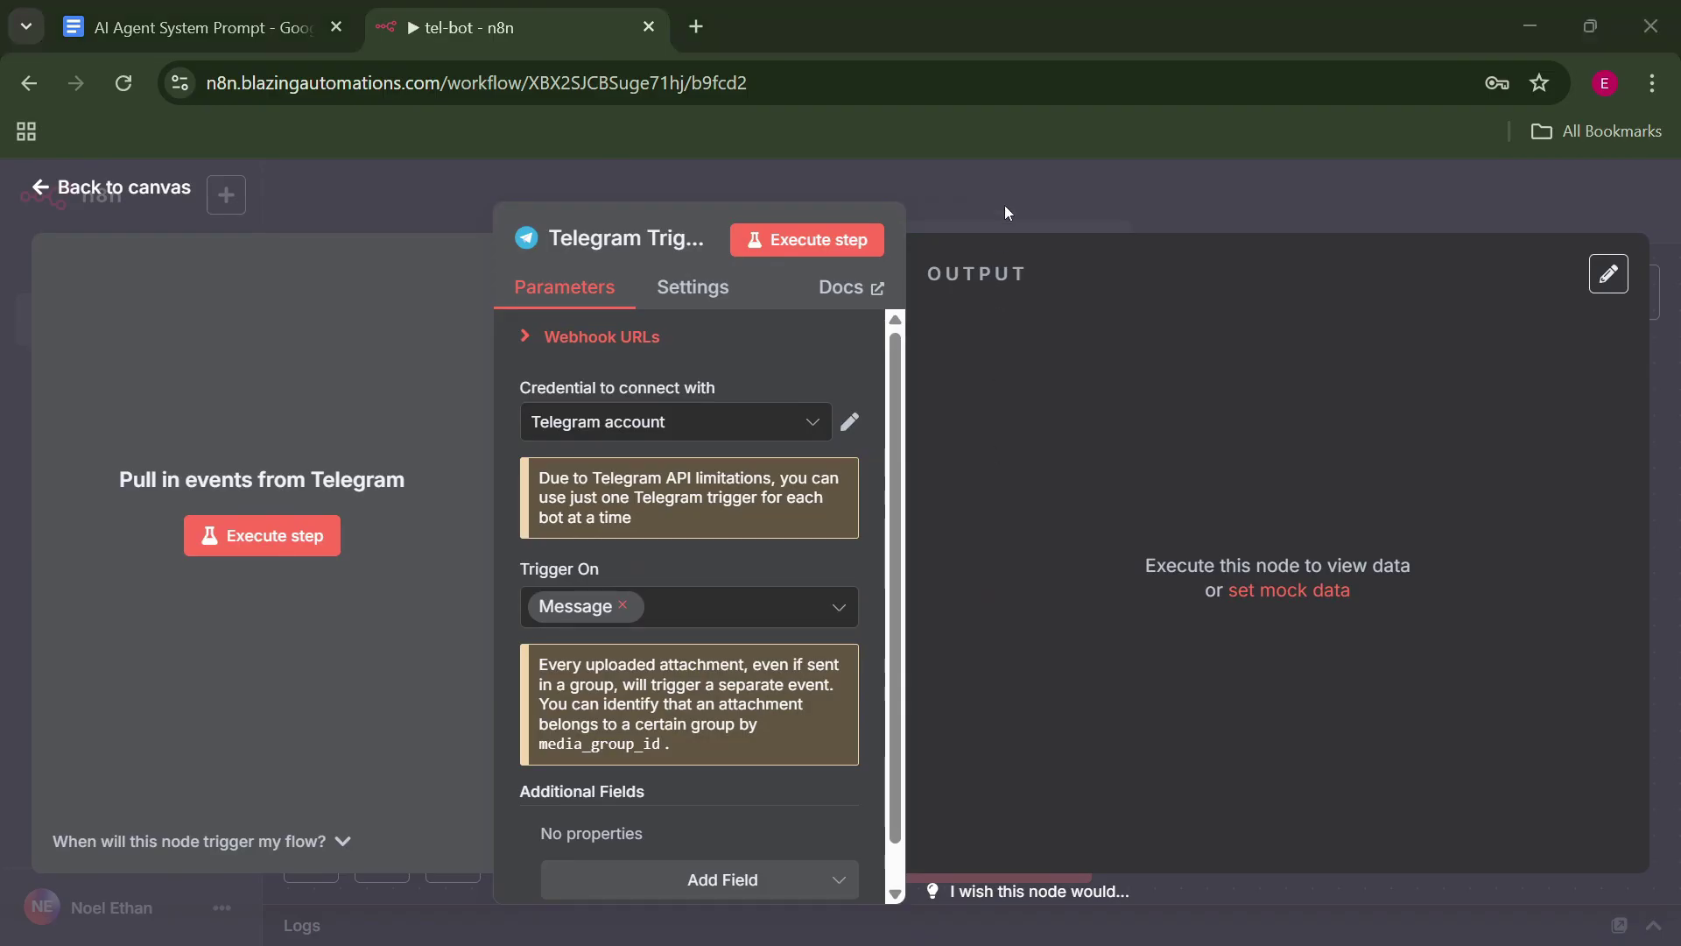
# Start the chat with BlazeFlowbot in Telegram and draft a 'hello' message.
pyautogui.hotkey('alt', 'Tab')
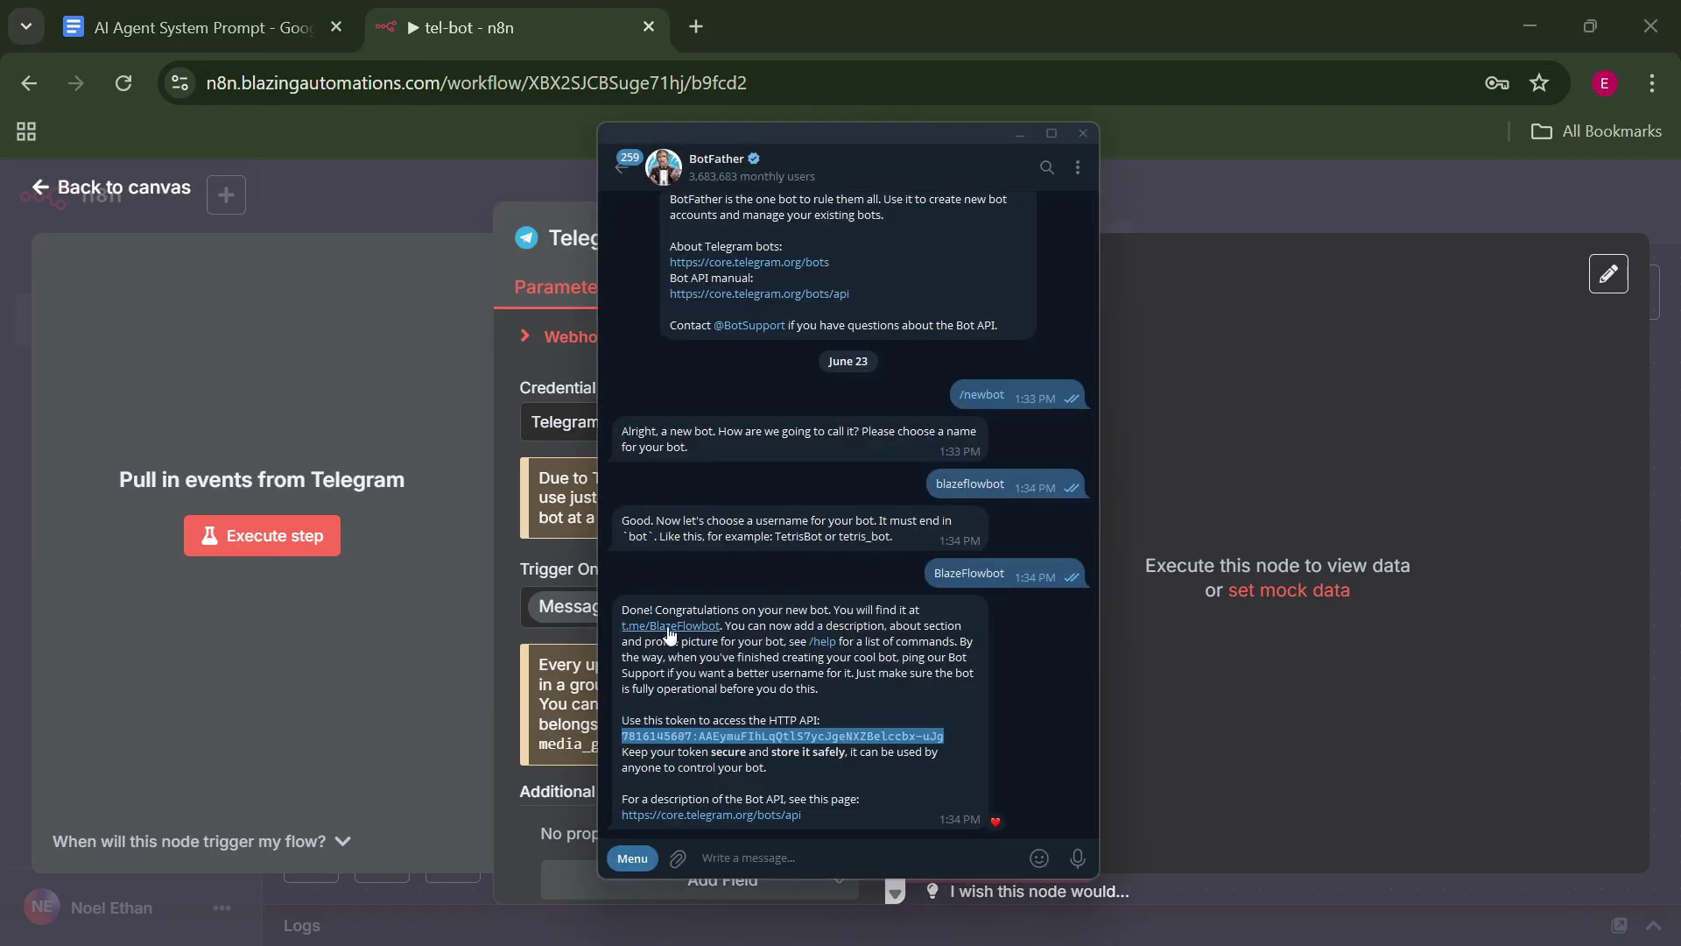
pyautogui.click(668, 627)
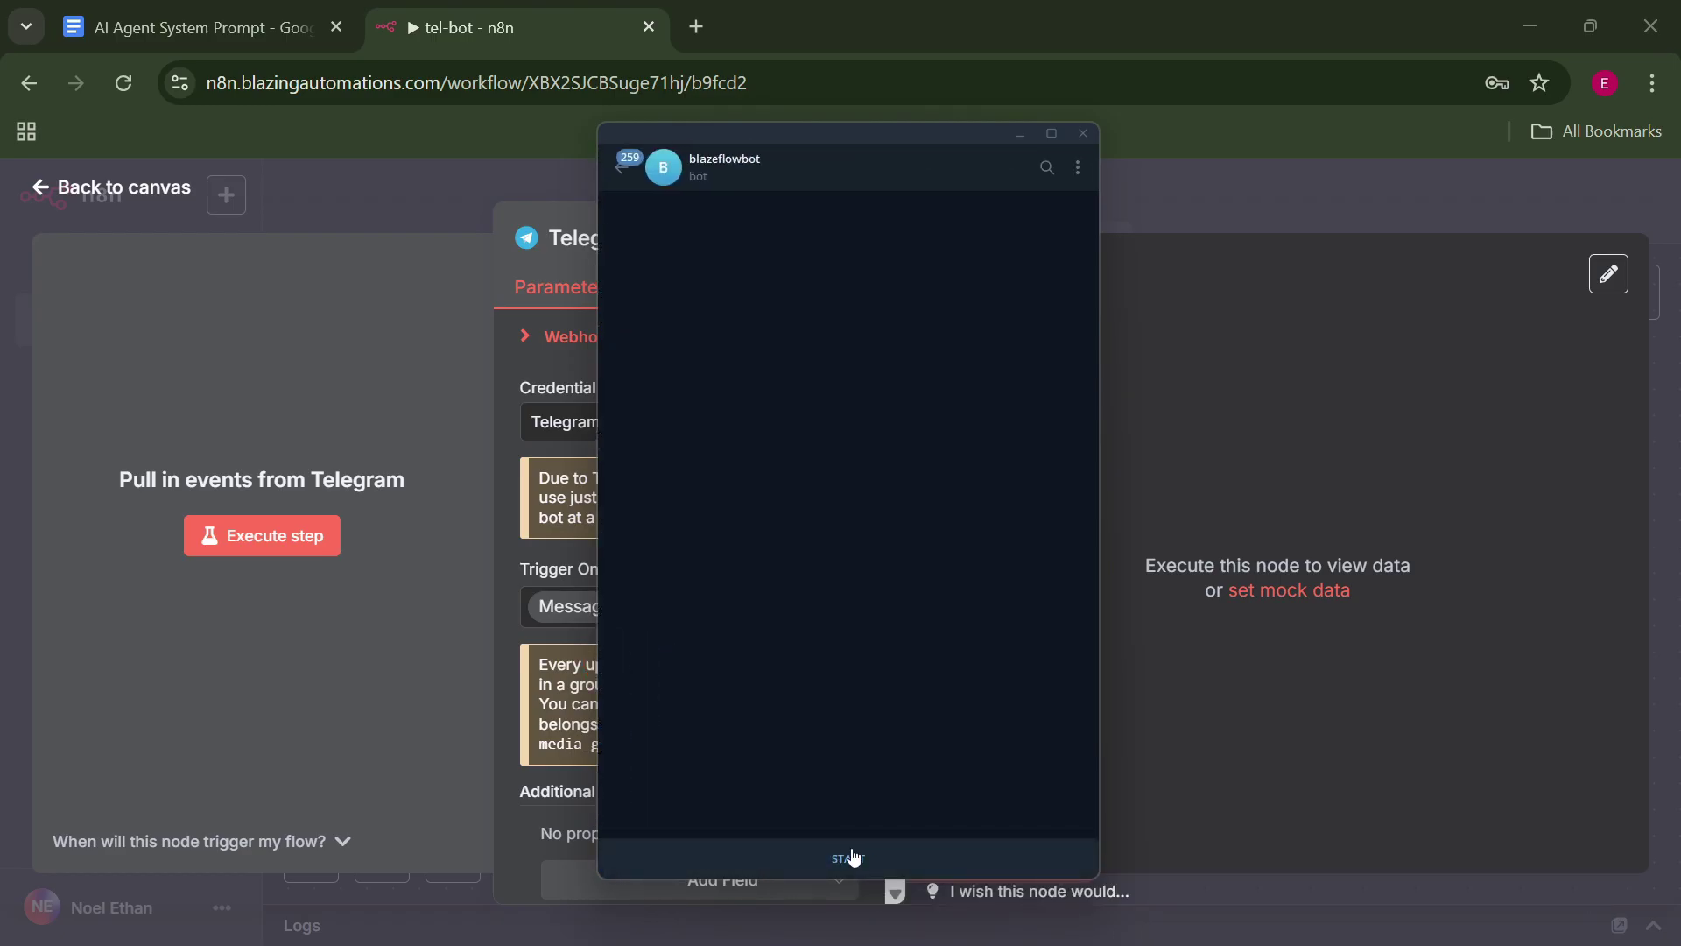
pyautogui.click(851, 858)
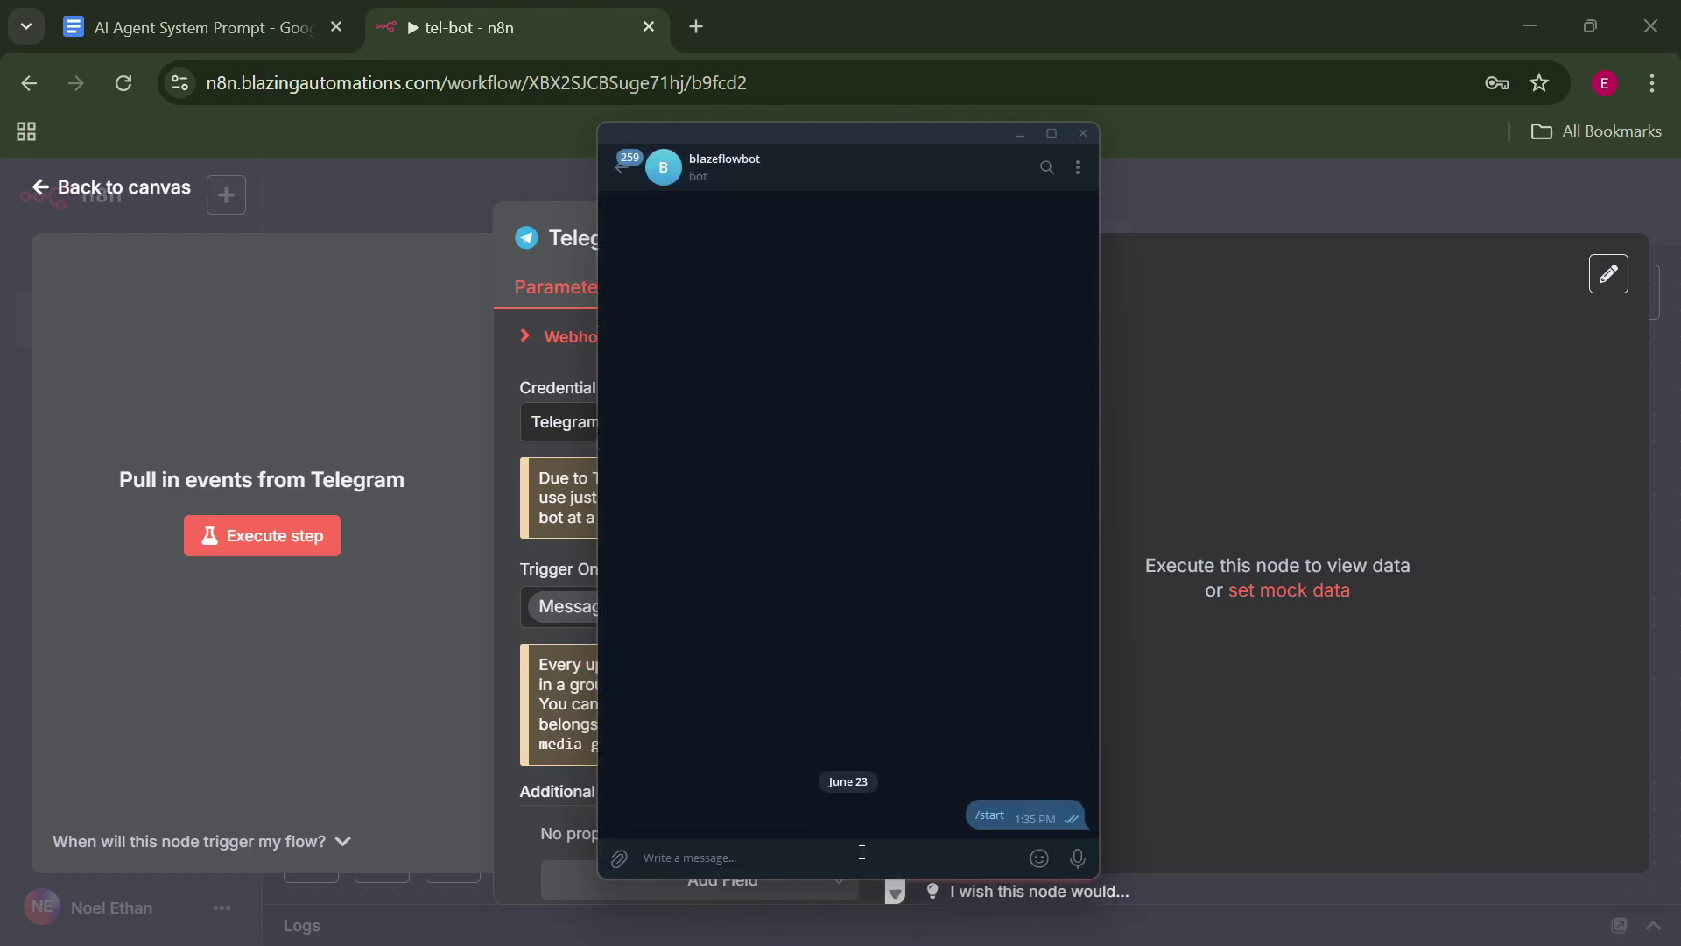
pyautogui.write('hello')
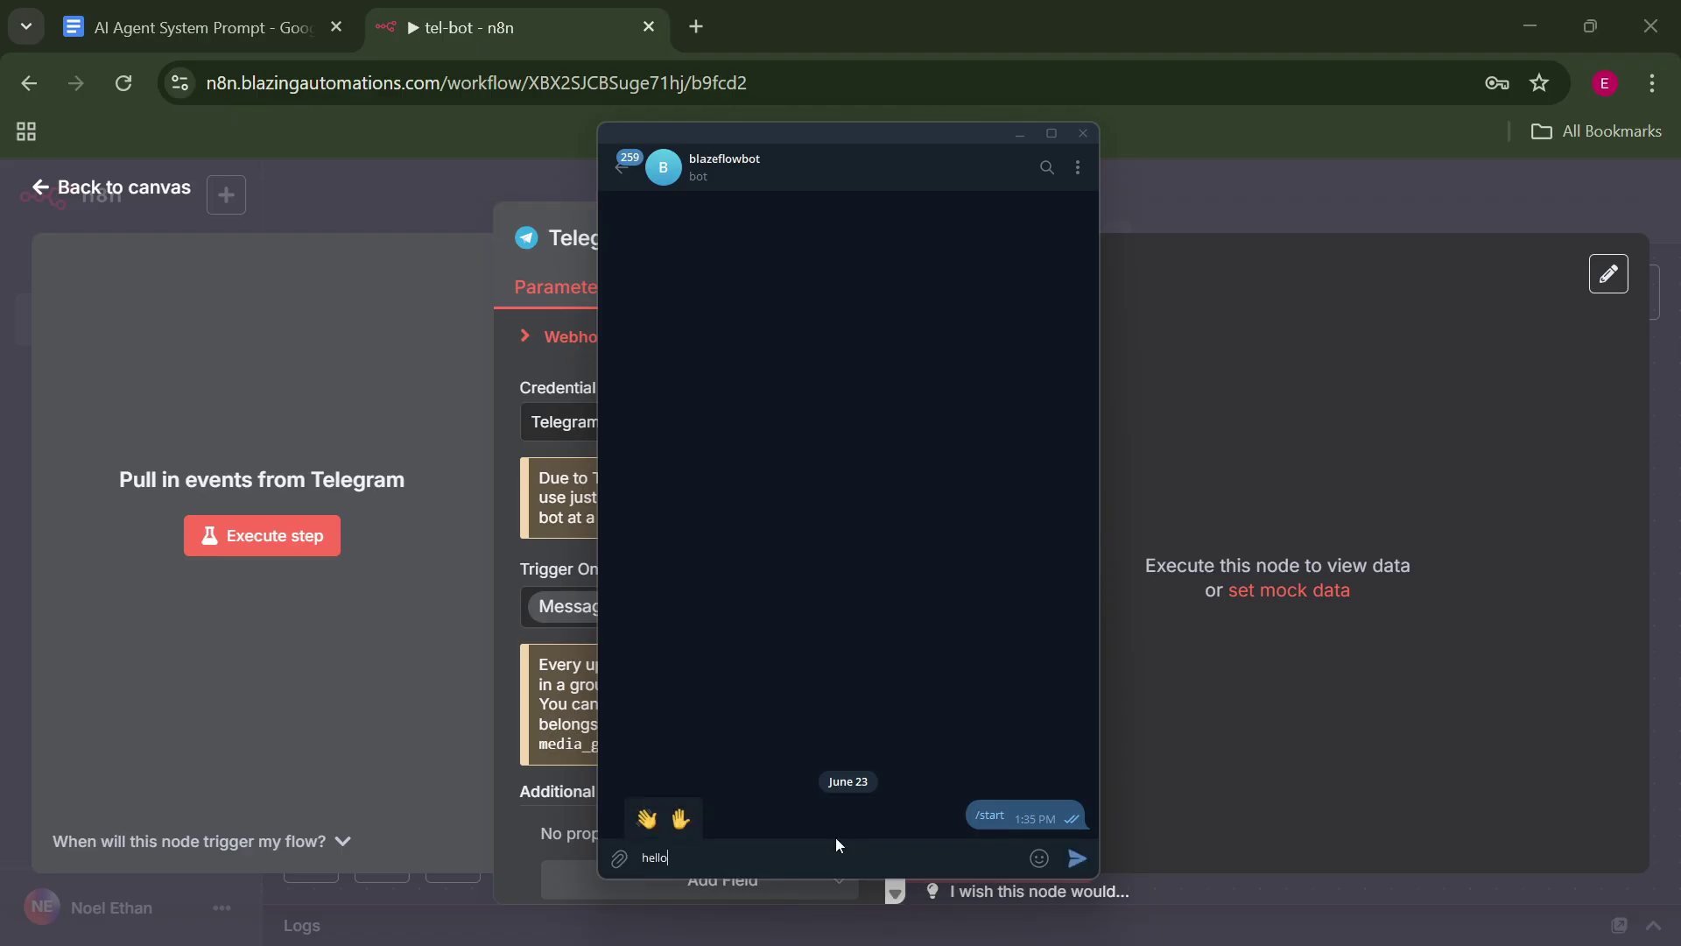
pyautogui.click(1385, 538)
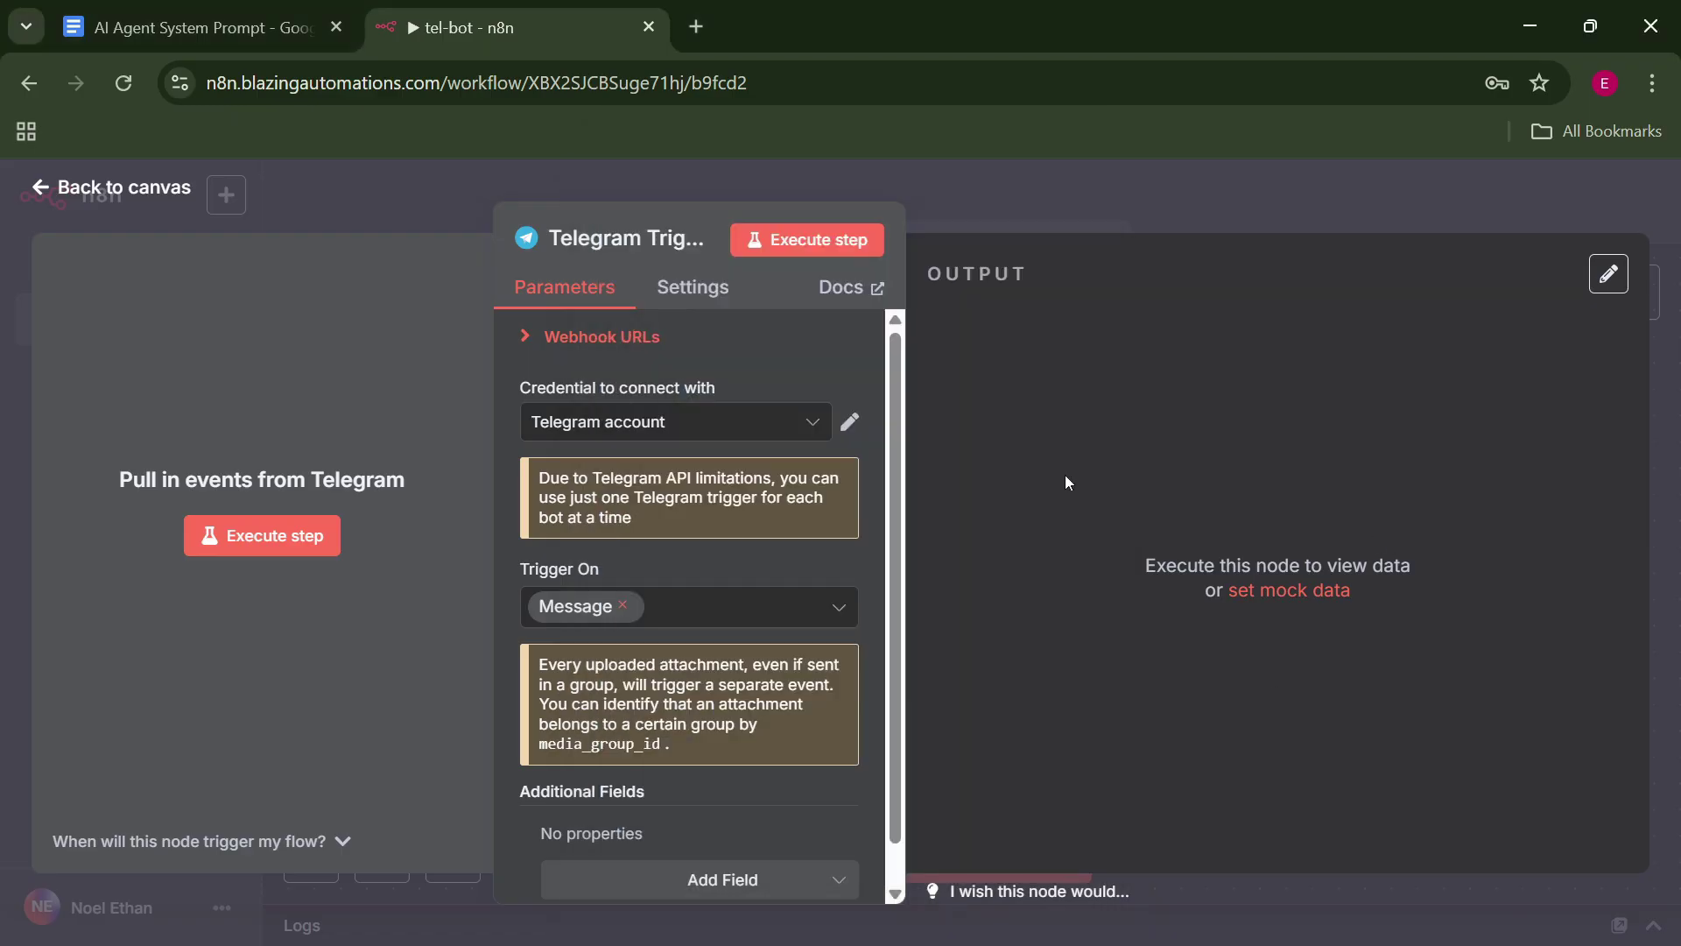
# Listen for a test event and send 'hello' to the bot from Telegram.
pyautogui.click(302, 544)
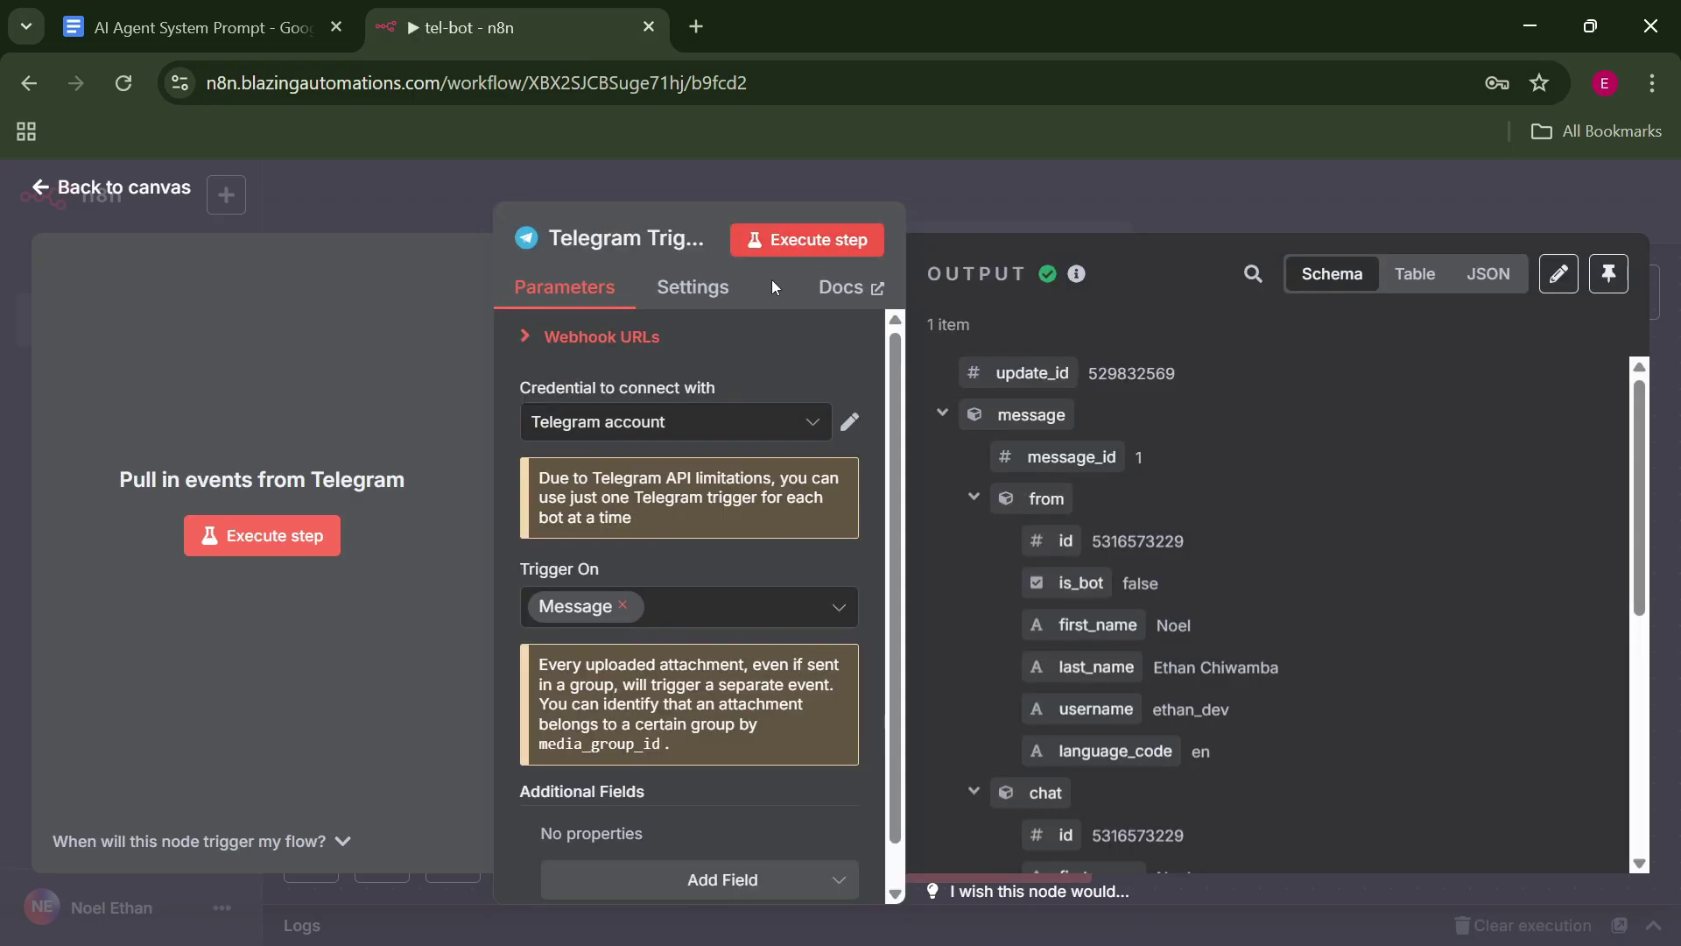
pyautogui.click(804, 230)
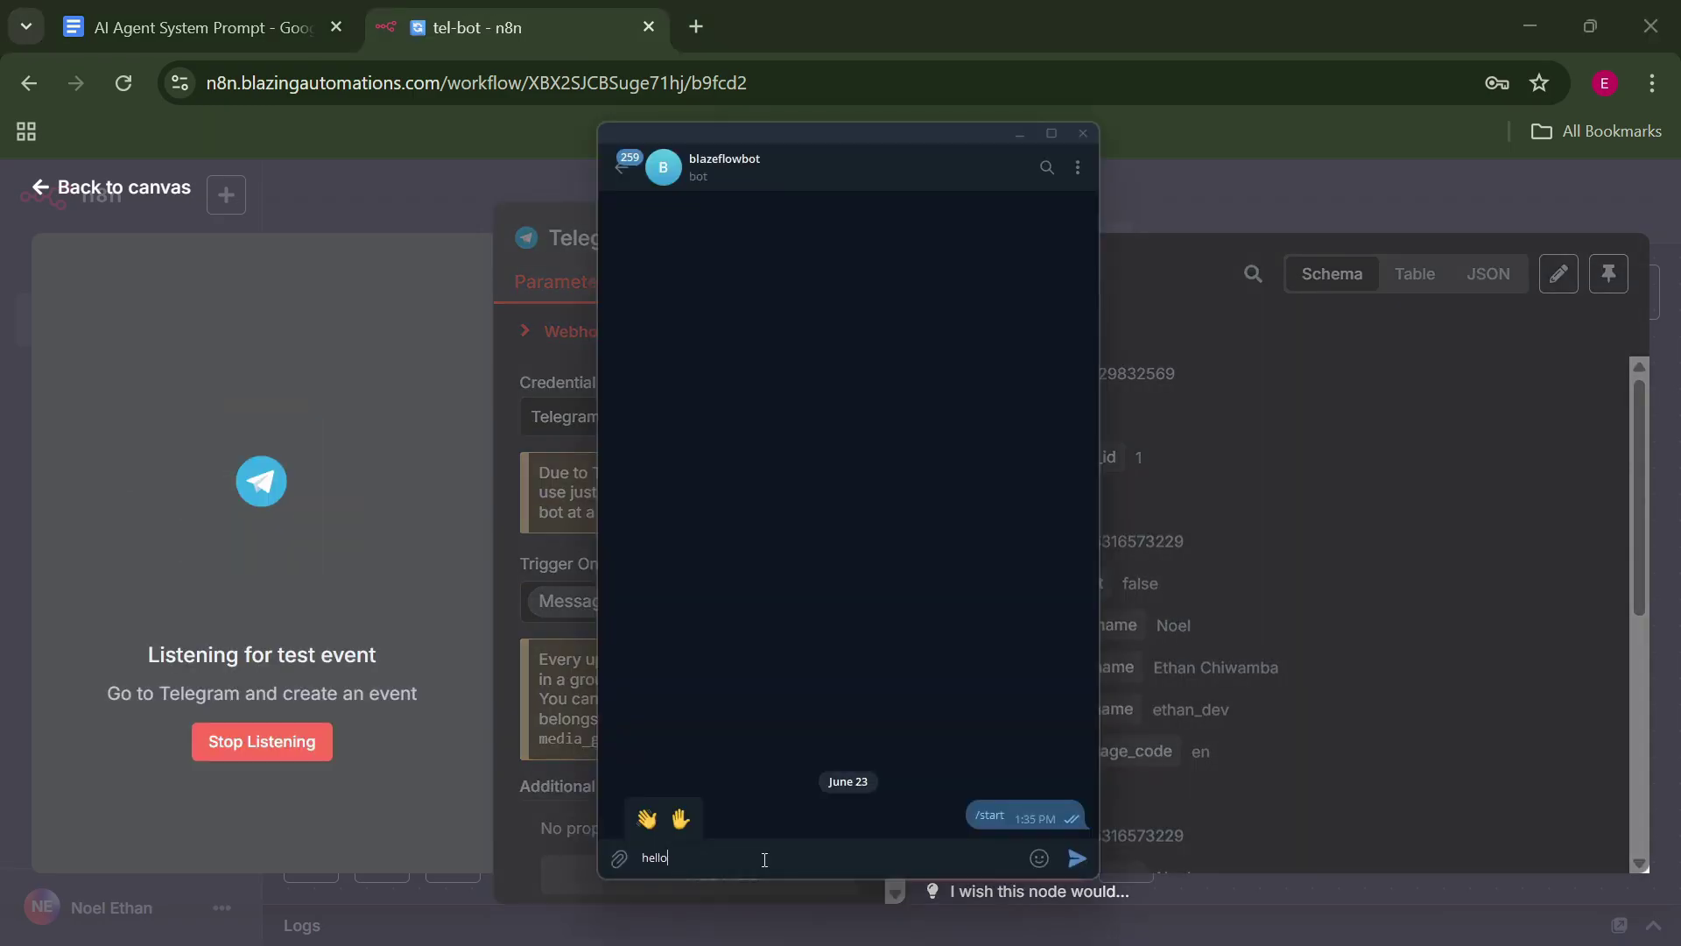
pyautogui.press('Return')
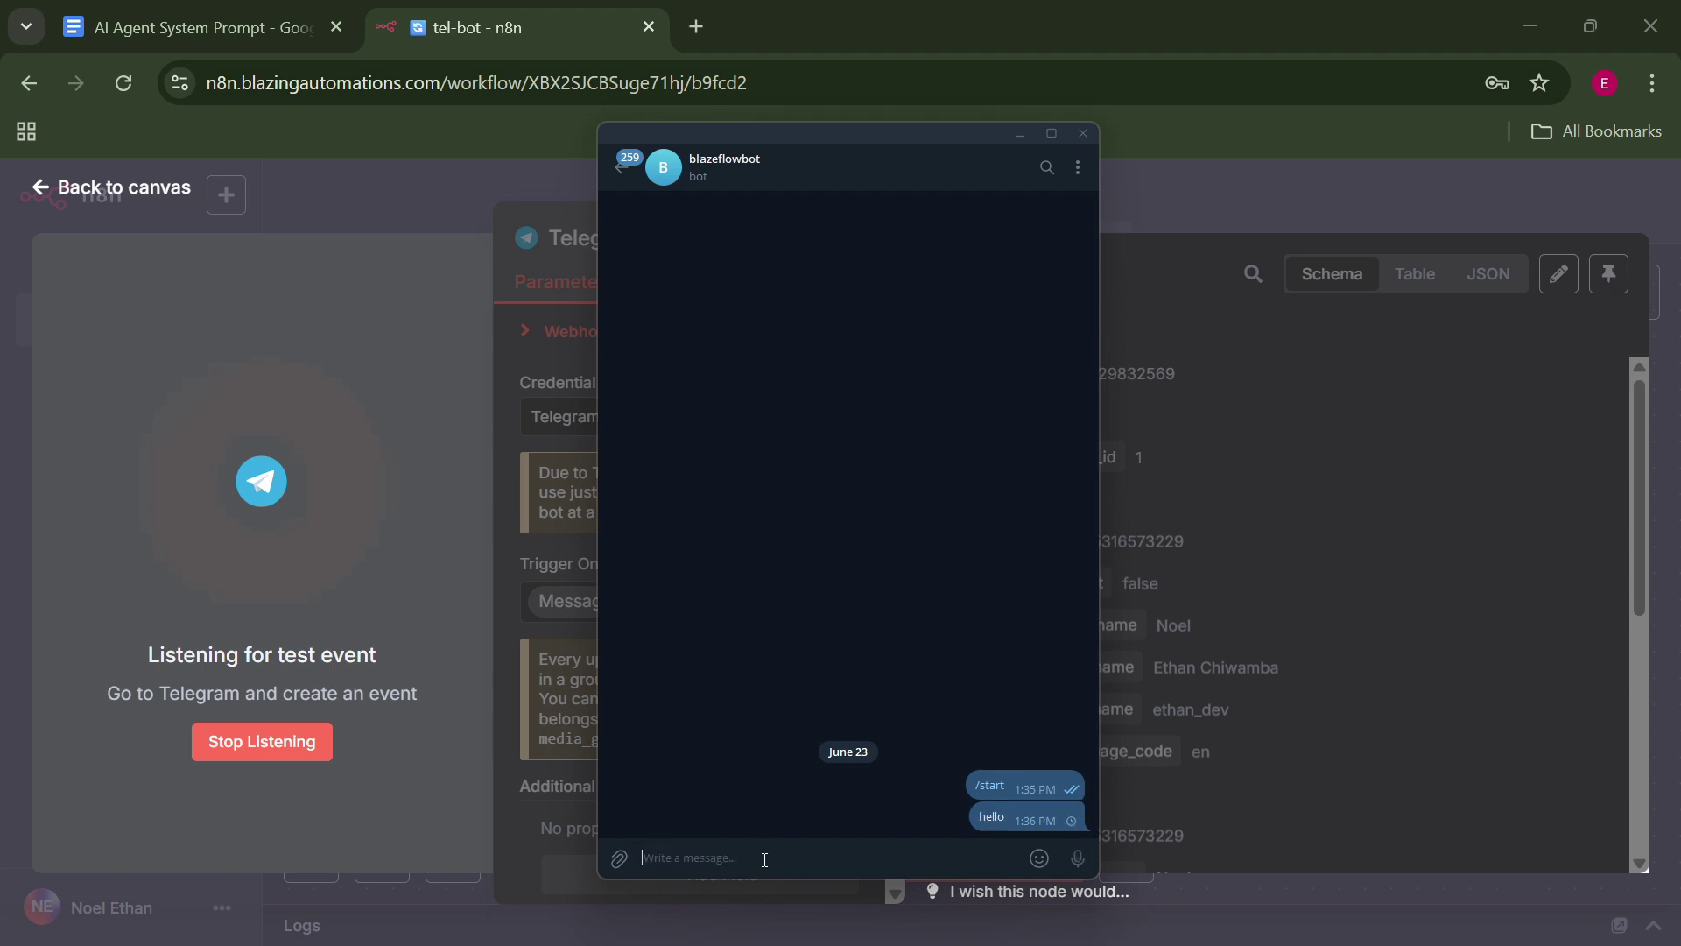
pyautogui.click(1215, 418)
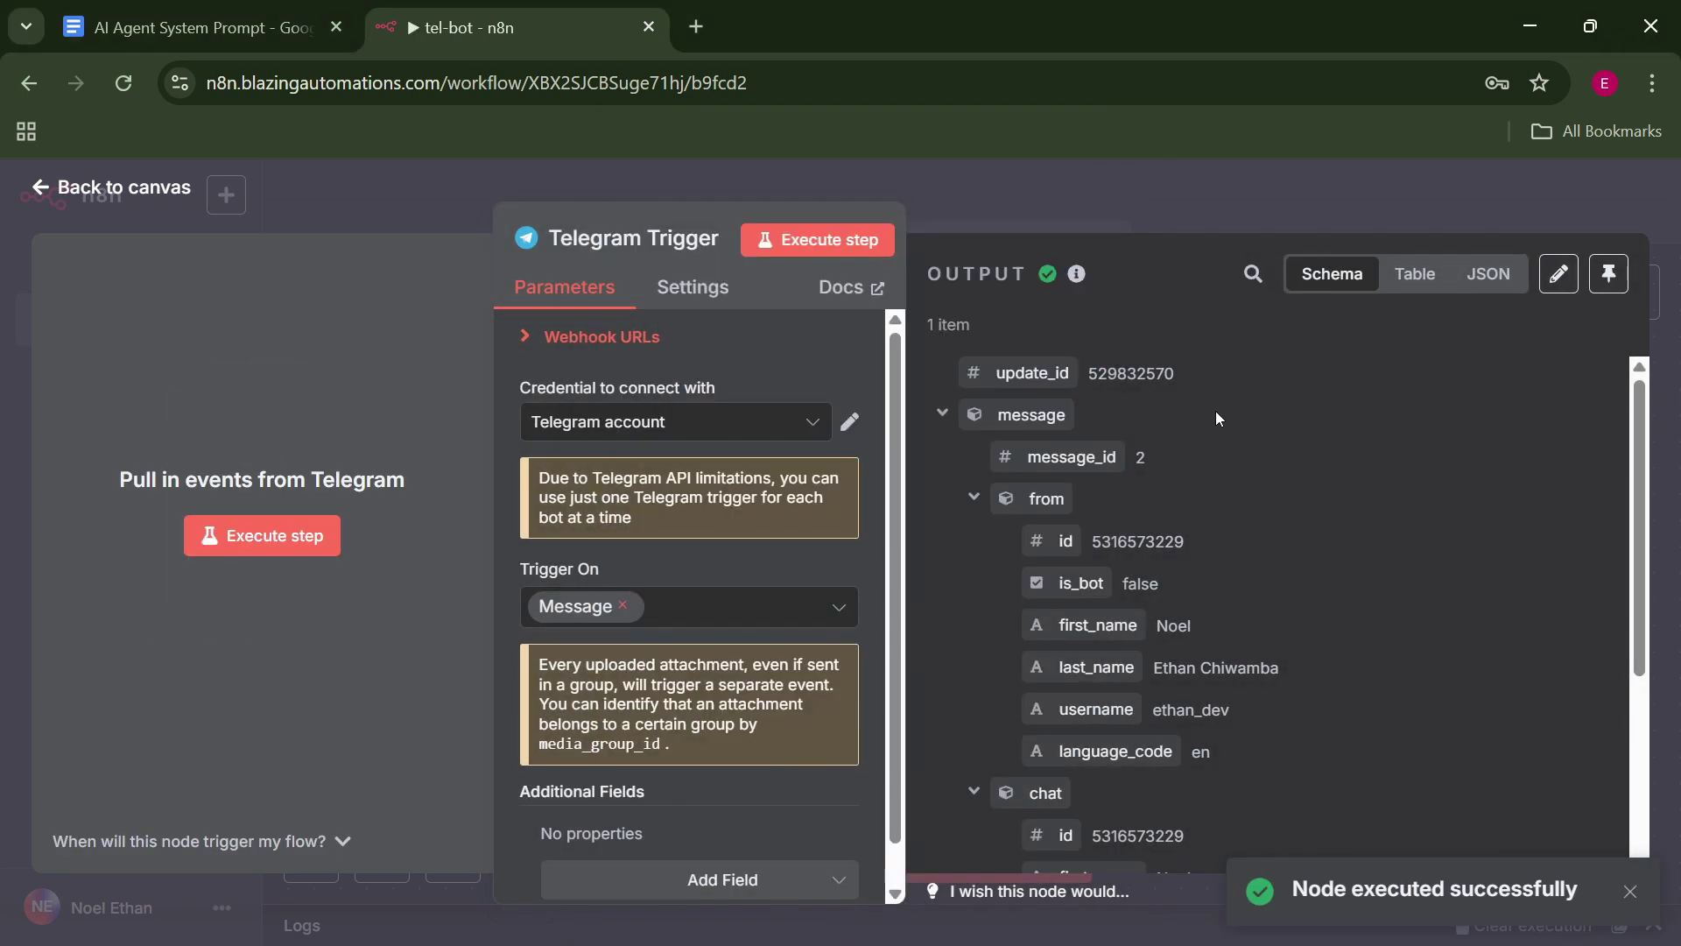
# Inspect the received 'hello' message in the trigger output and pin that data.
pyautogui.moveTo(1637, 443); pyautogui.dragTo(1646, 667)
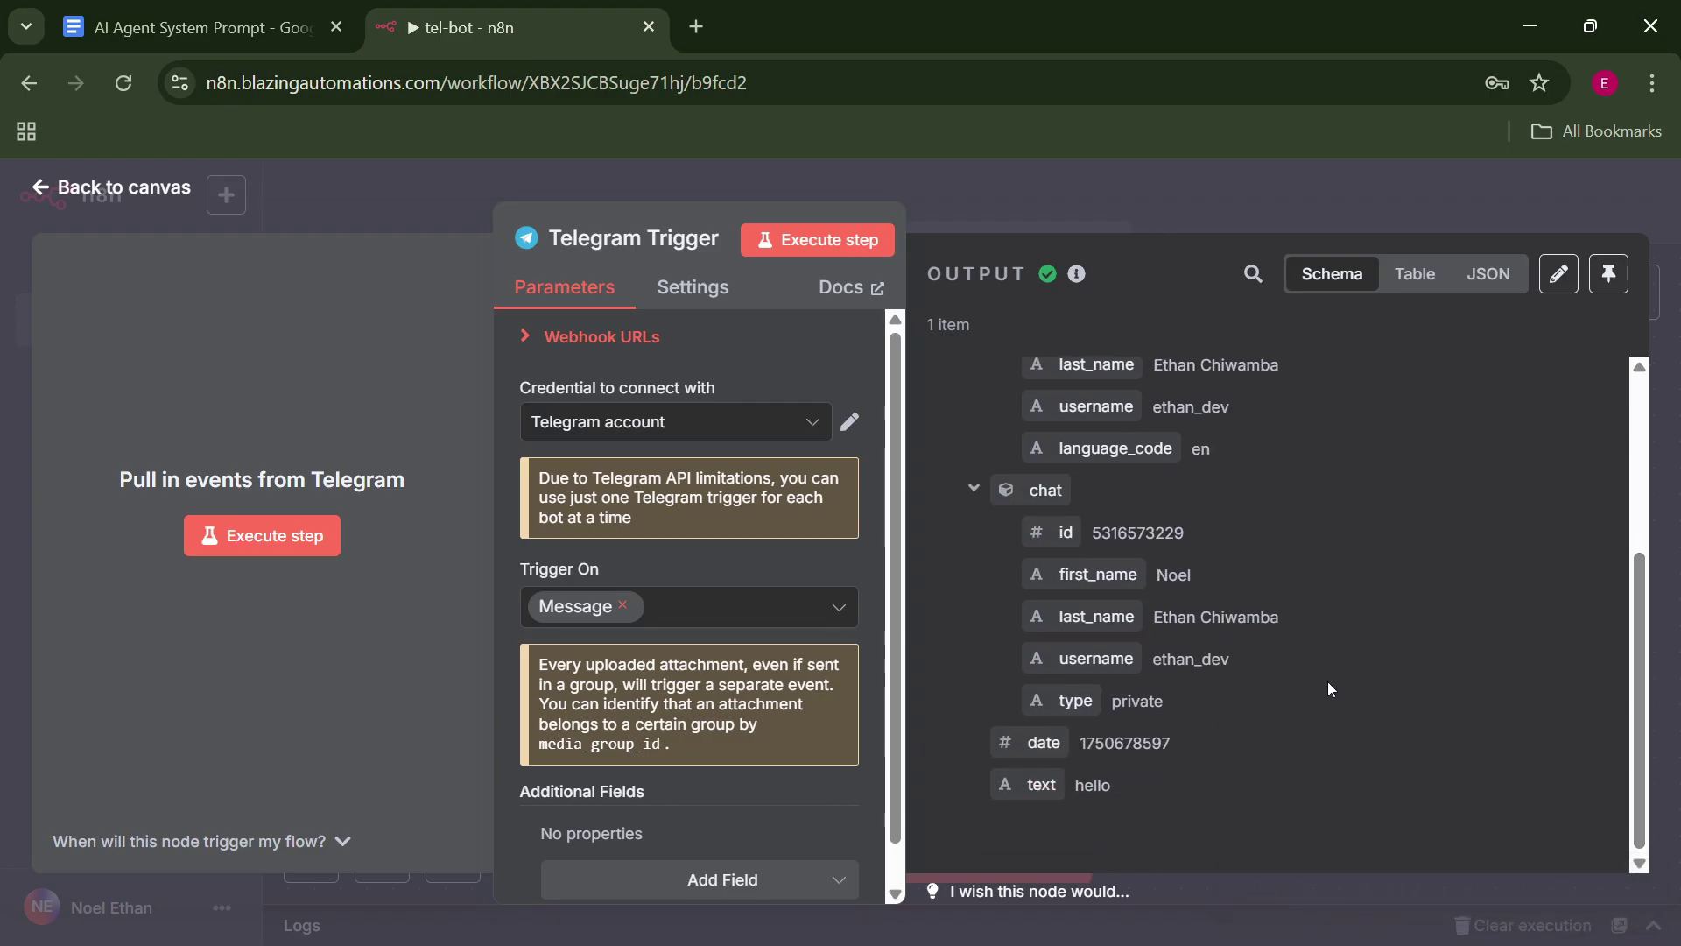
pyautogui.moveTo(935, 261); pyautogui.dragTo(1028, 274)
pyautogui.moveTo(1144, 776); pyautogui.dragTo(1048, 786)
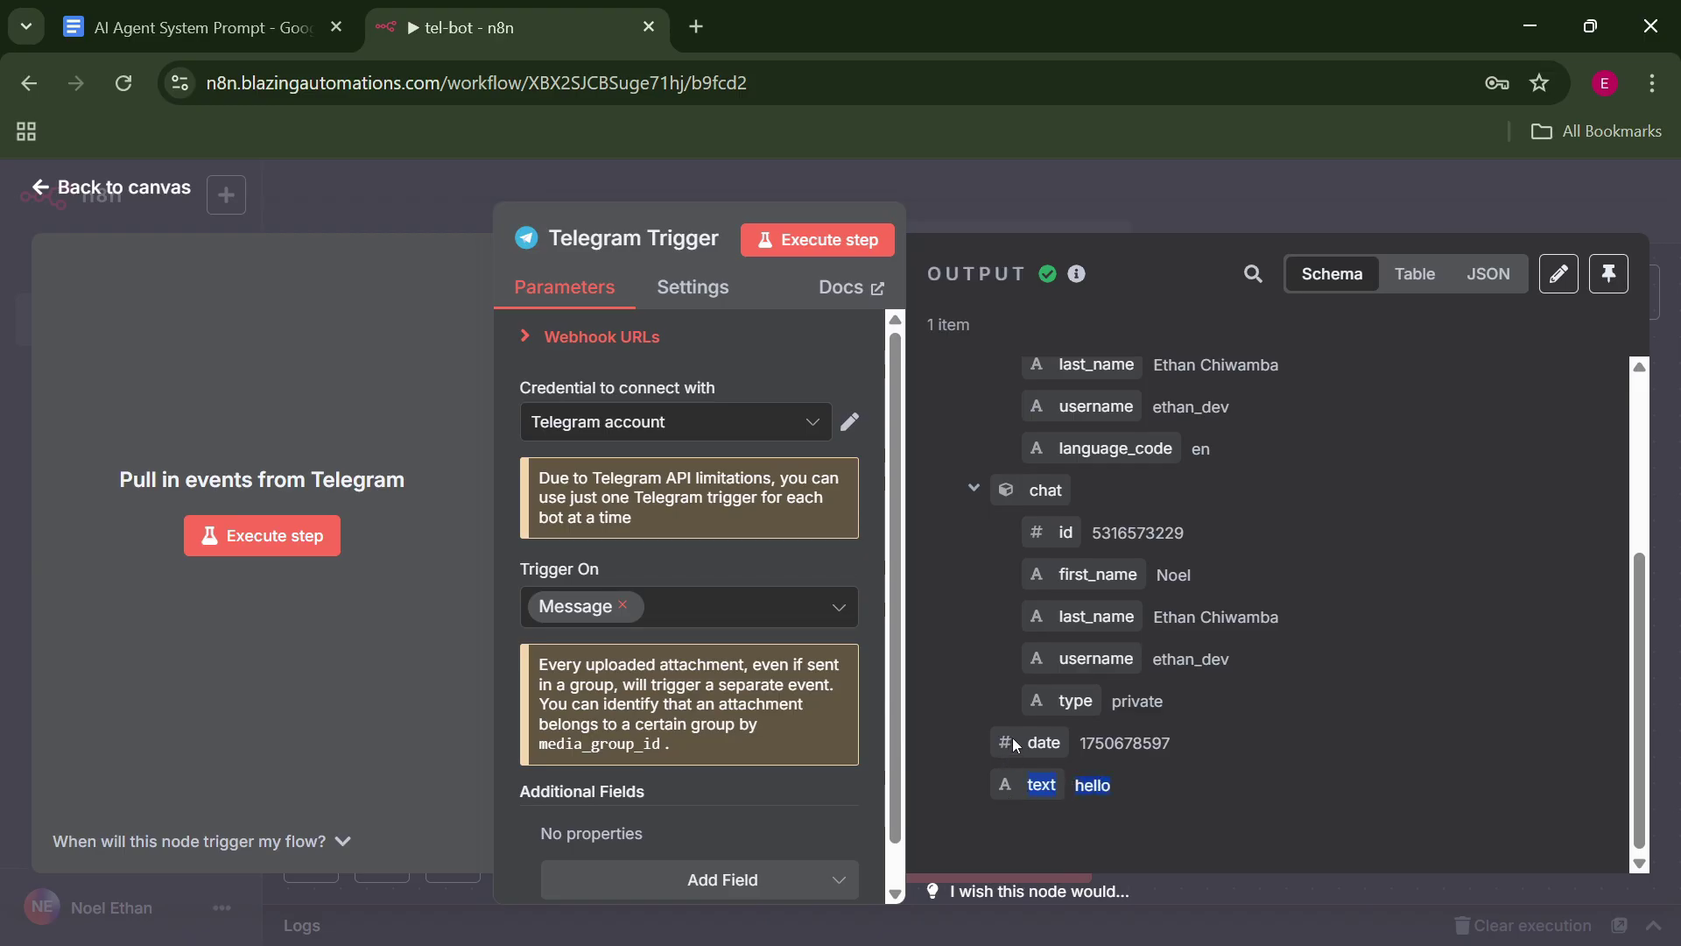
pyautogui.click(1187, 810)
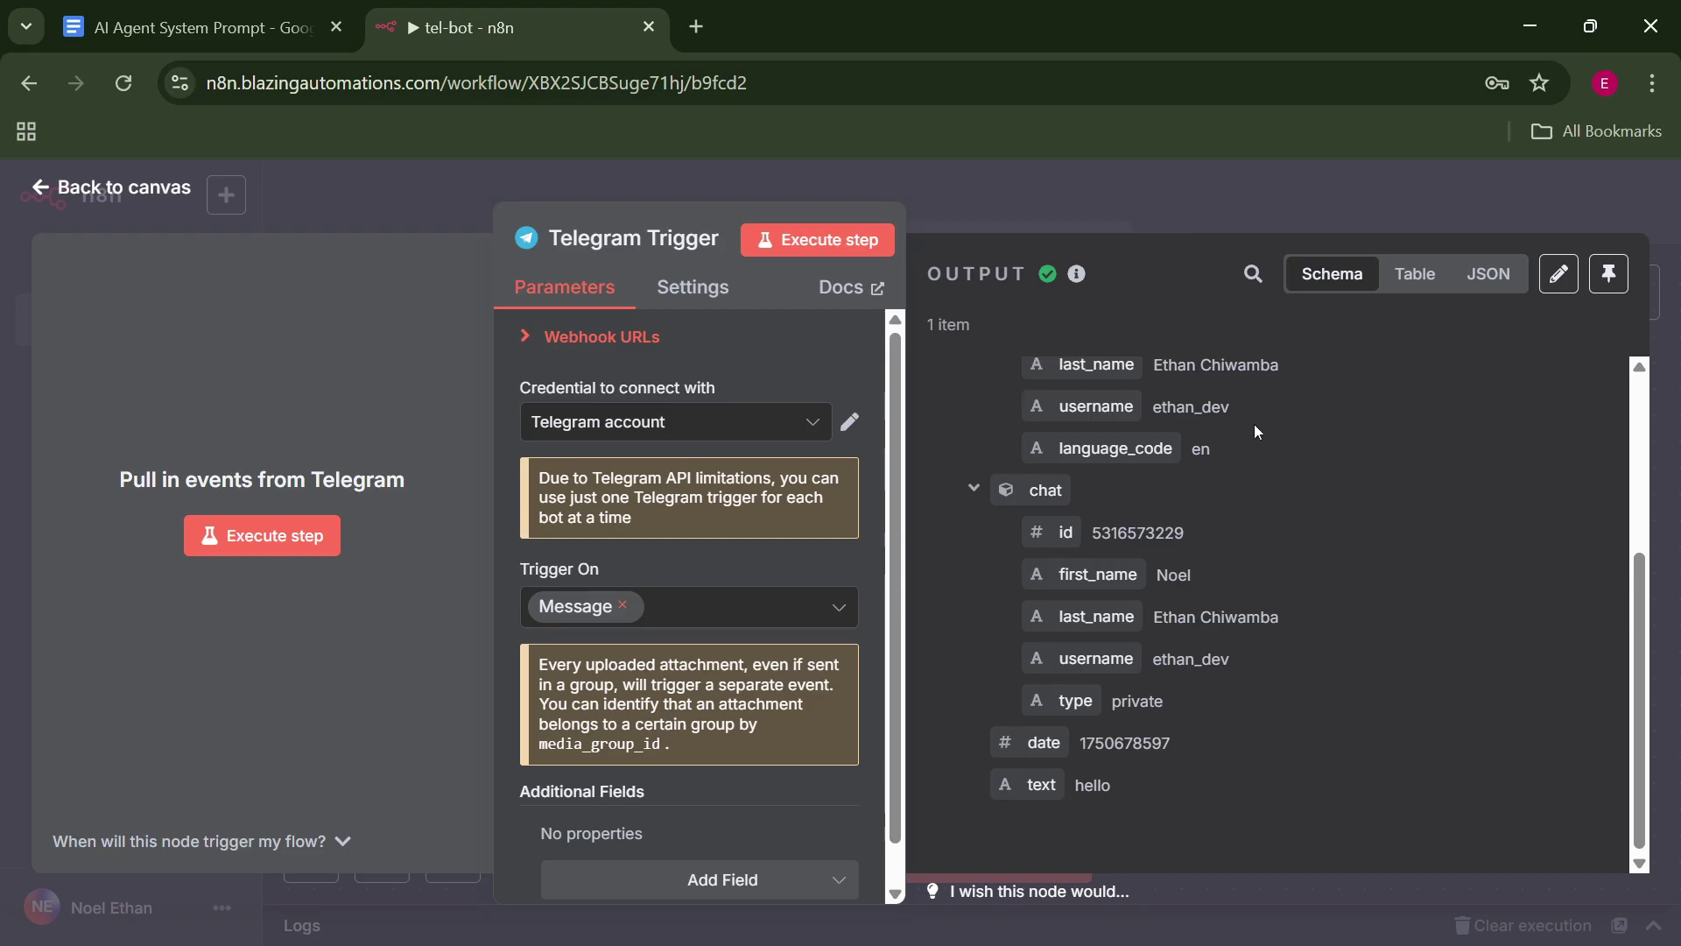
pyautogui.click(1619, 277)
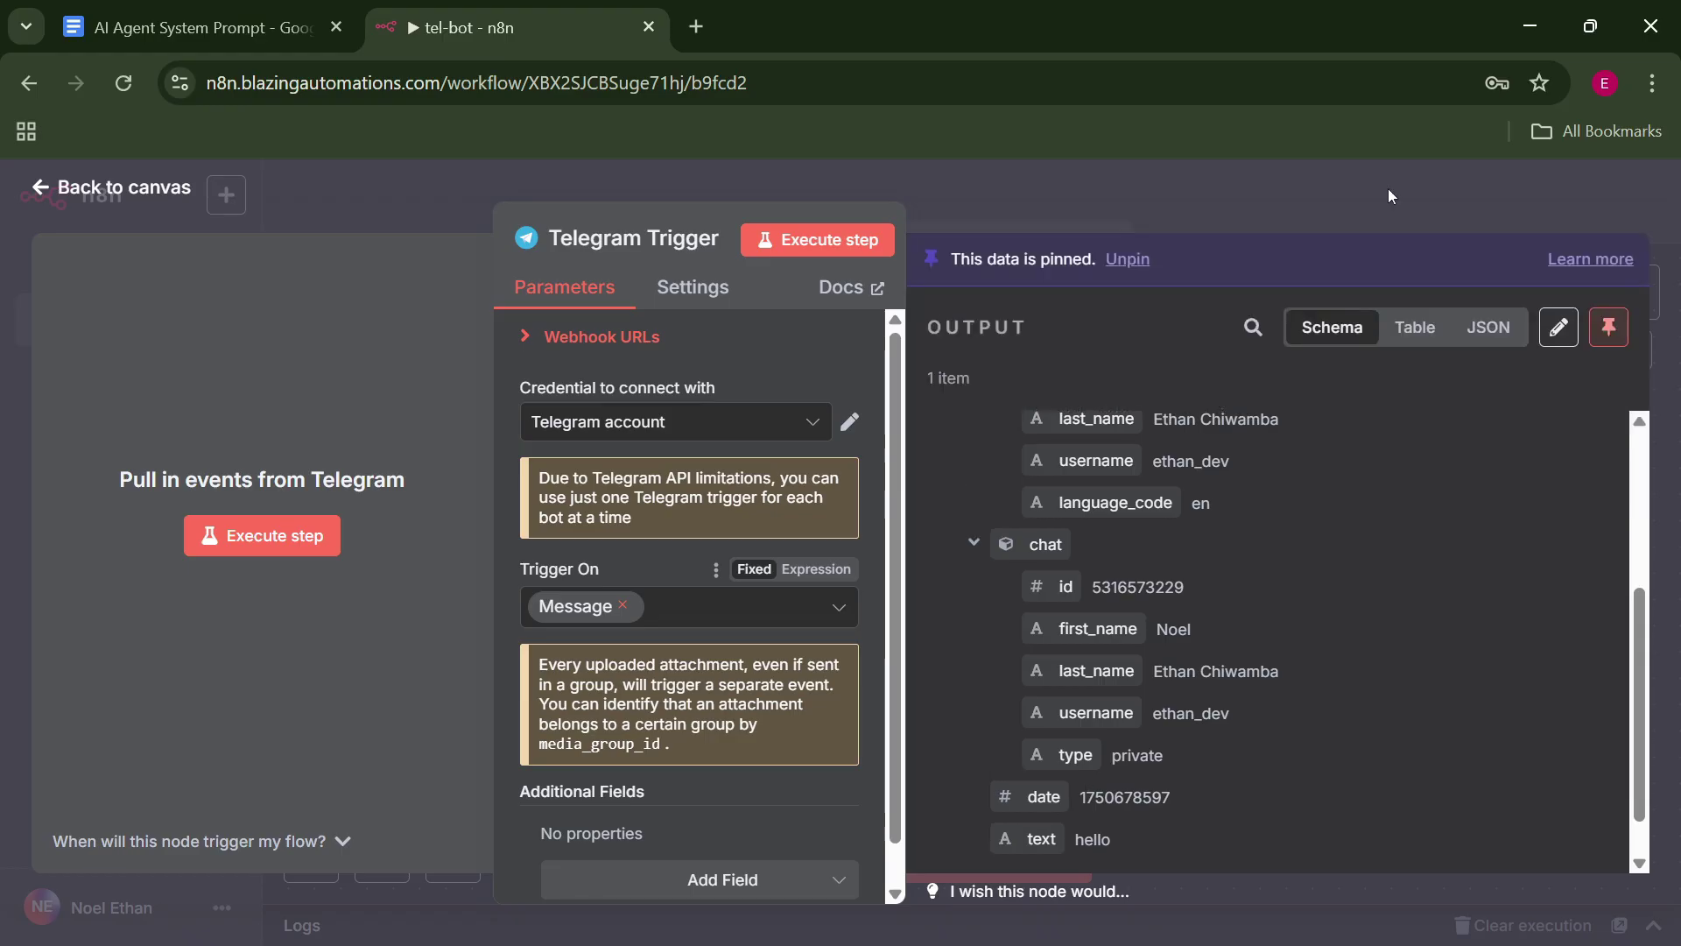
pyautogui.click(1389, 187)
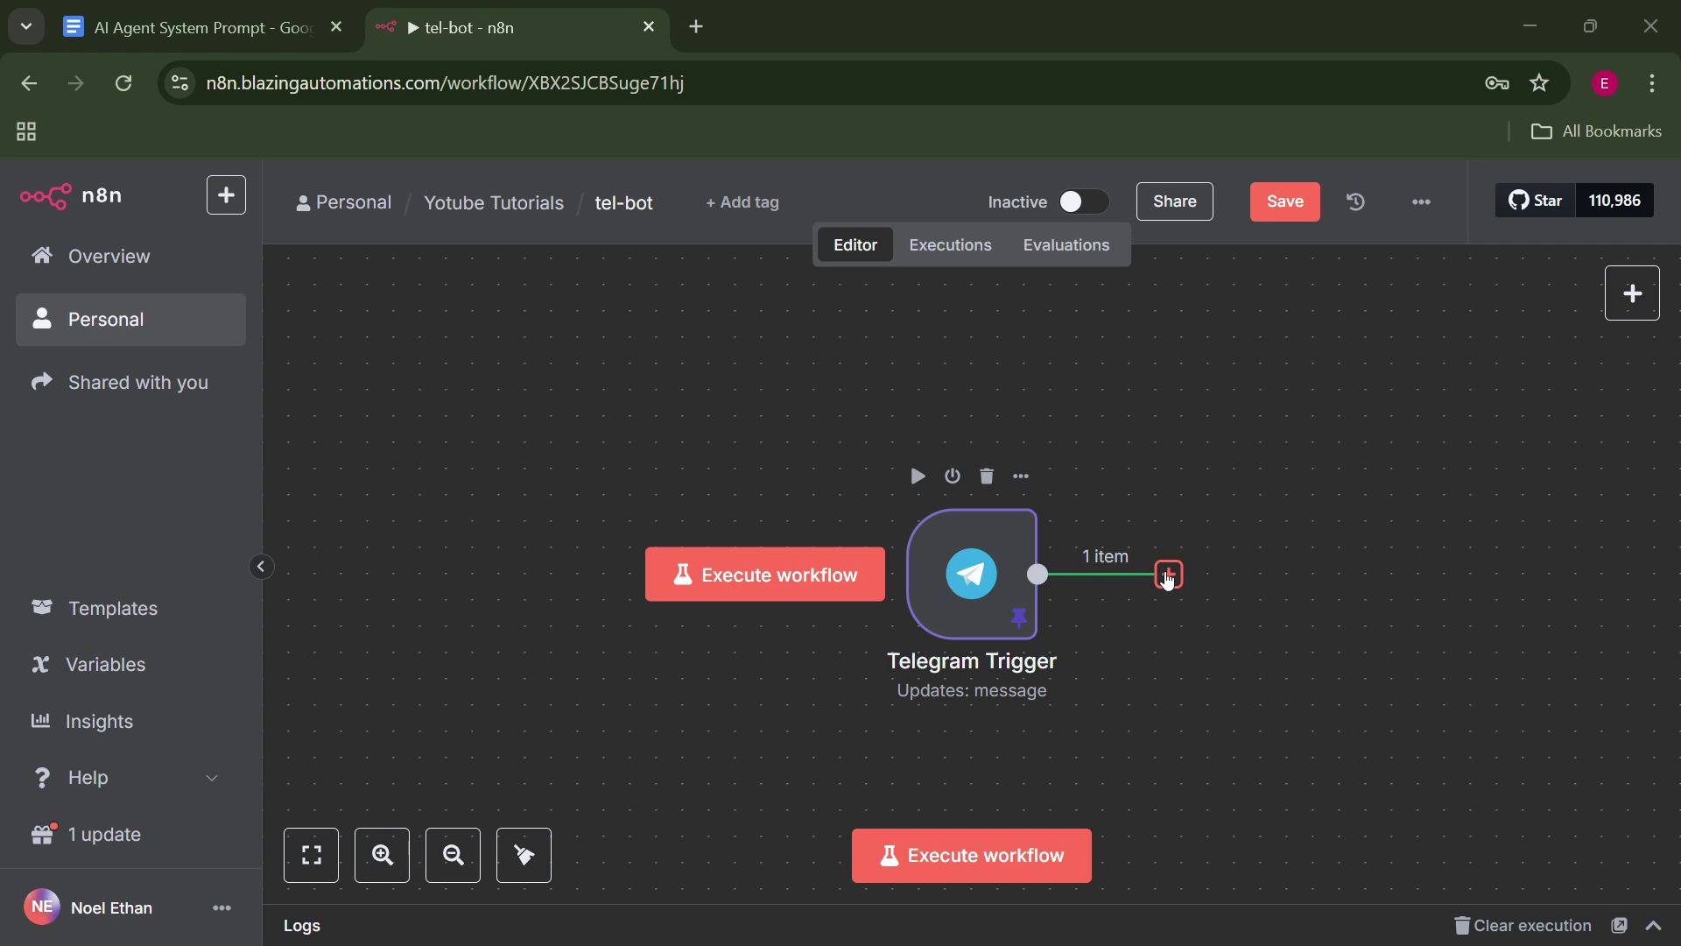
# Add an AI Agent node after the Telegram Trigger.
pyautogui.click(1169, 576)
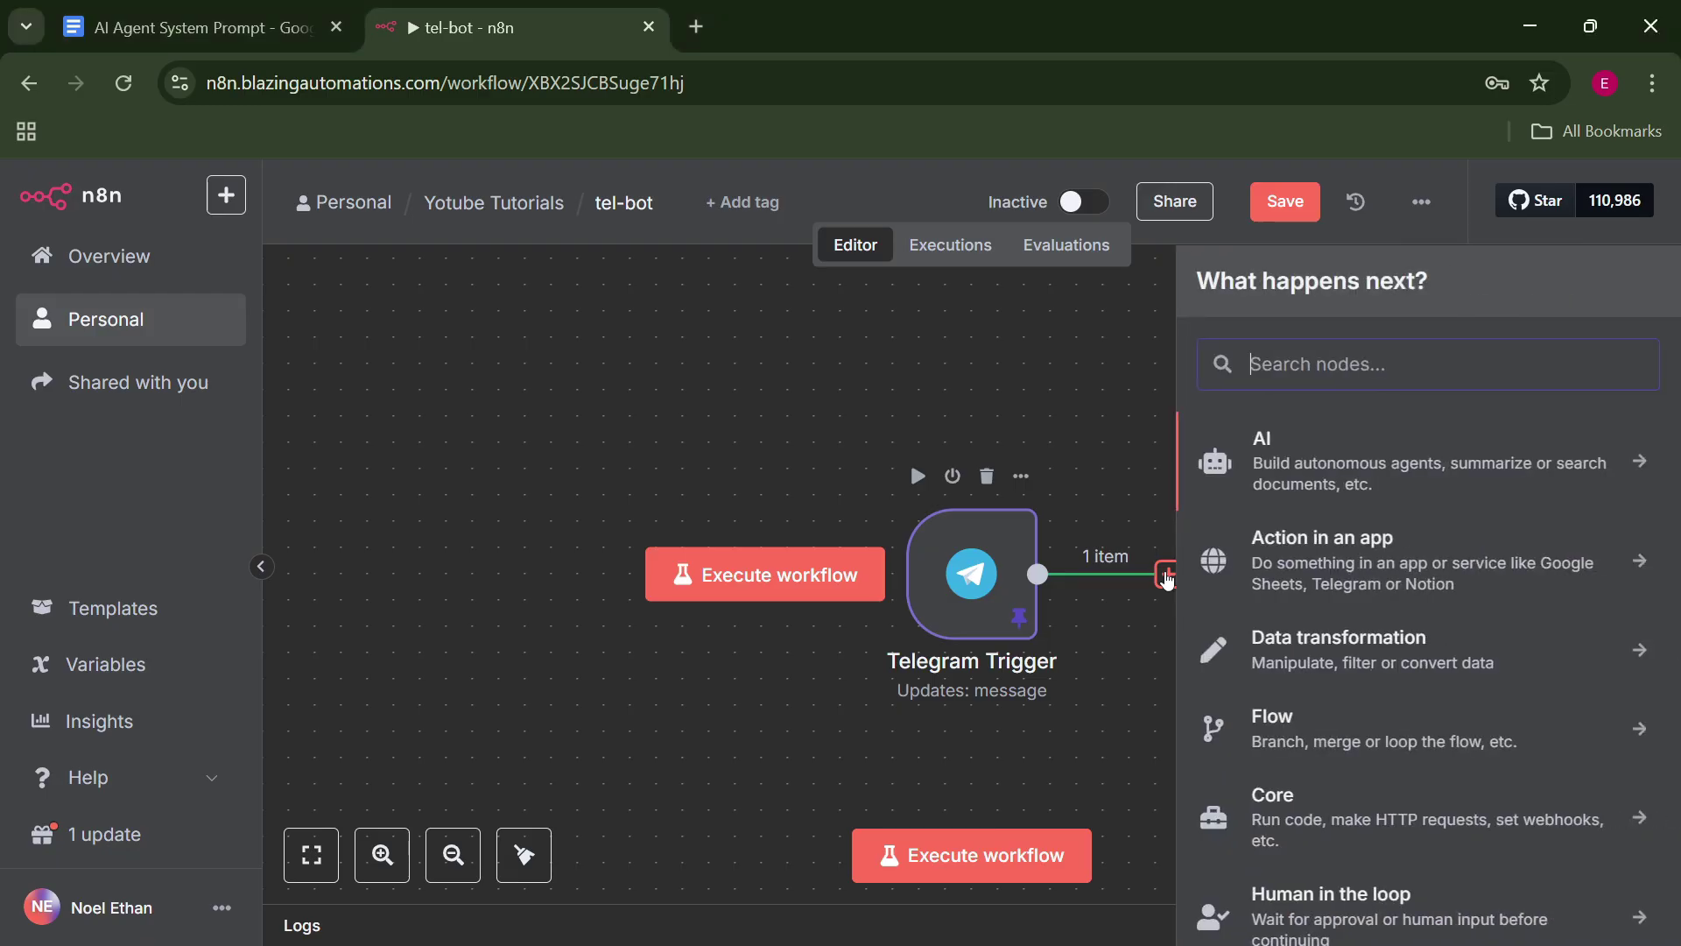
pyautogui.click(1313, 492)
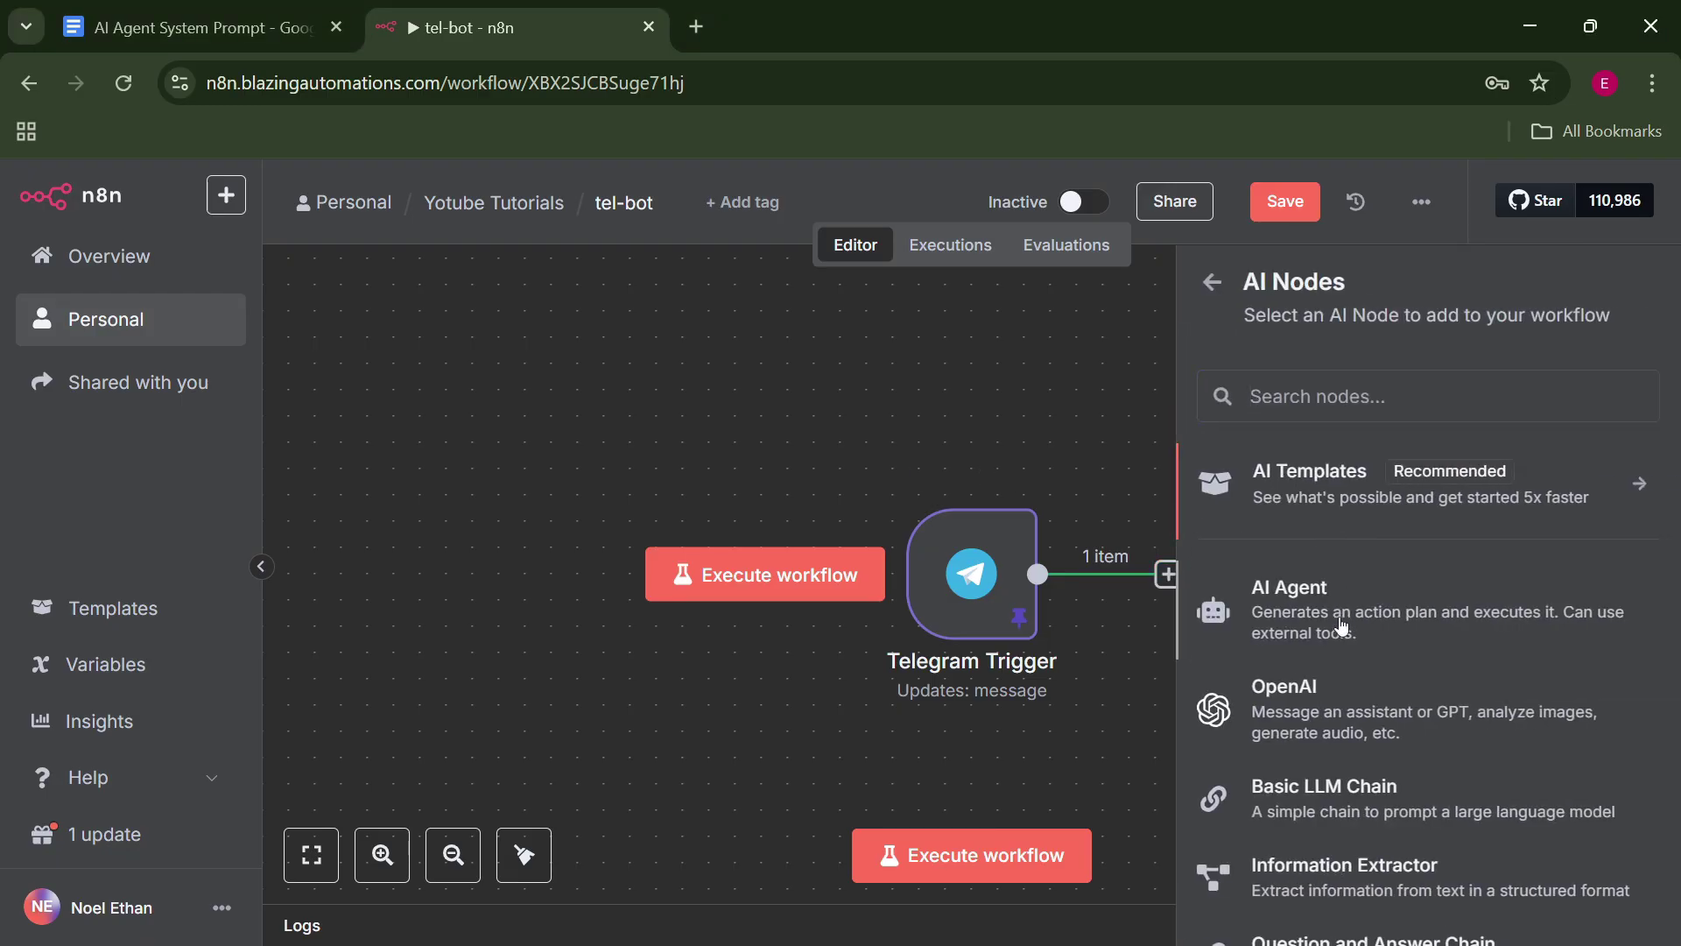
pyautogui.click(1342, 626)
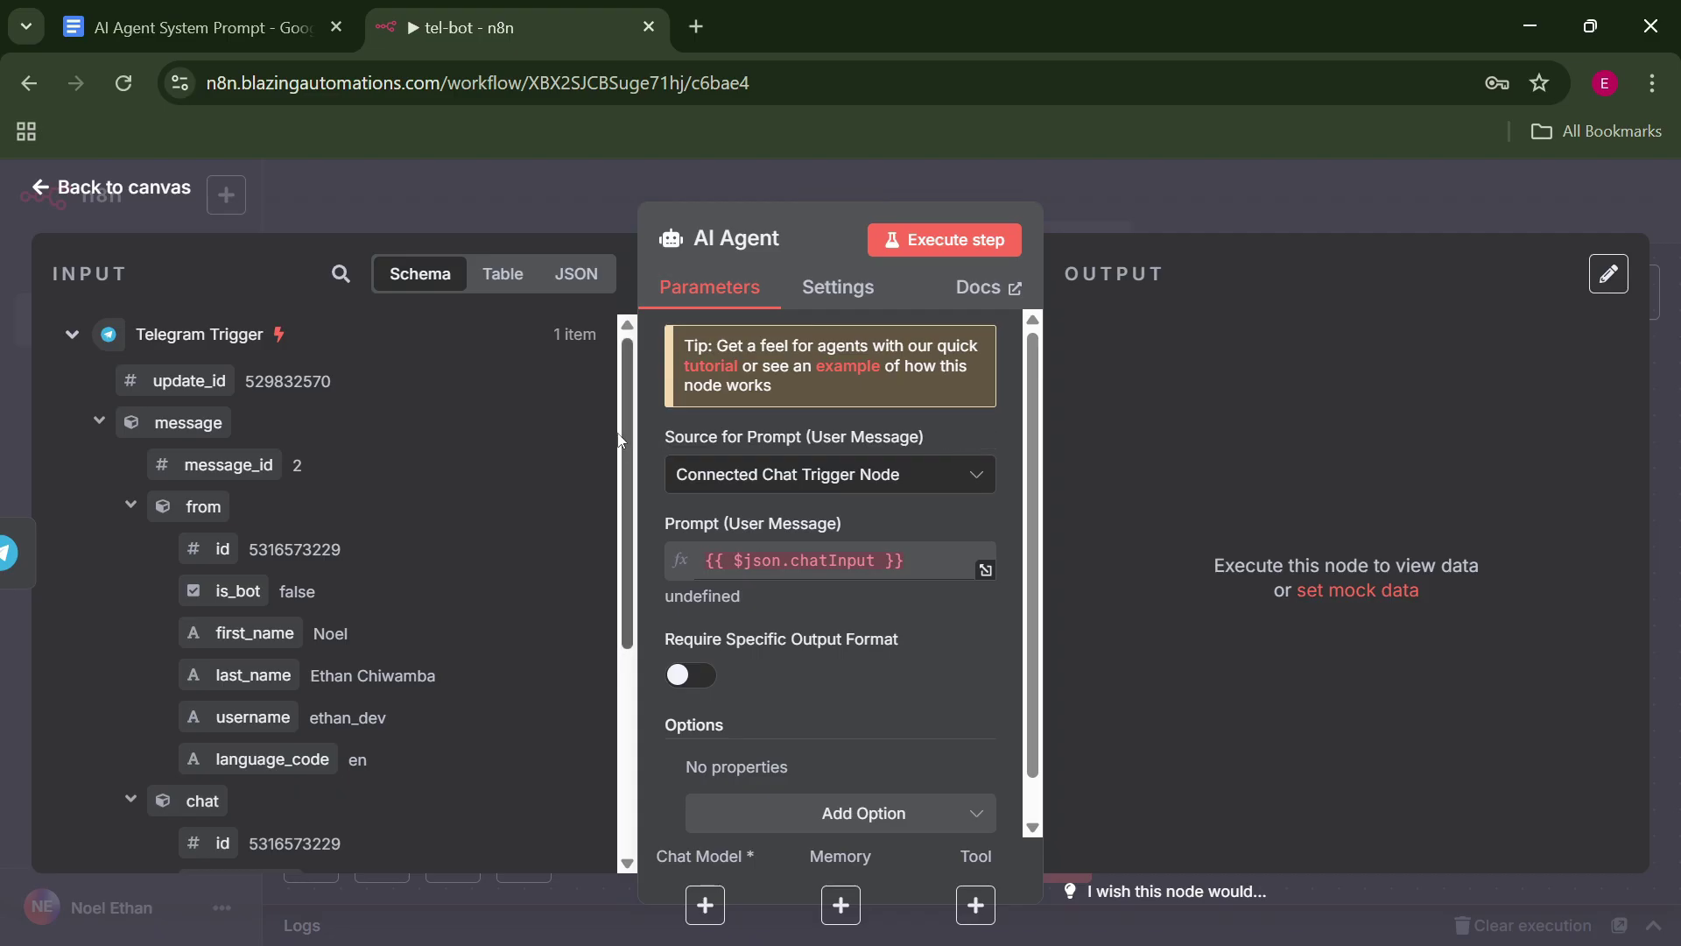
pyautogui.scroll(-2, 620, 530)
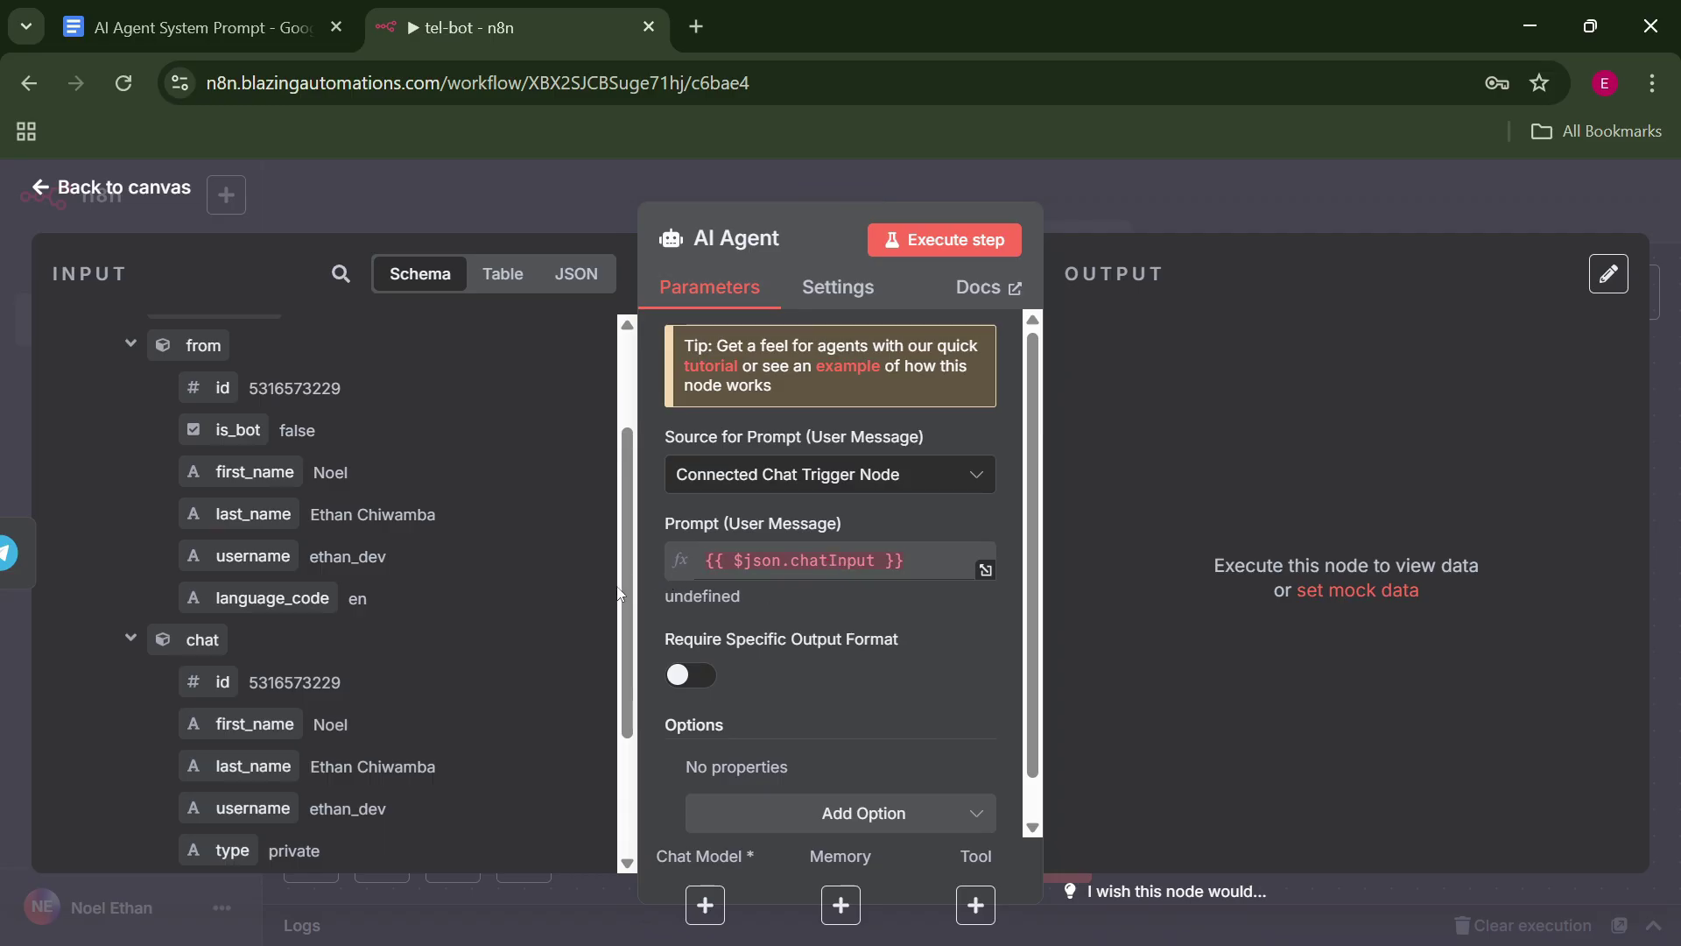
pyautogui.moveTo(630, 604); pyautogui.dragTo(660, 739)
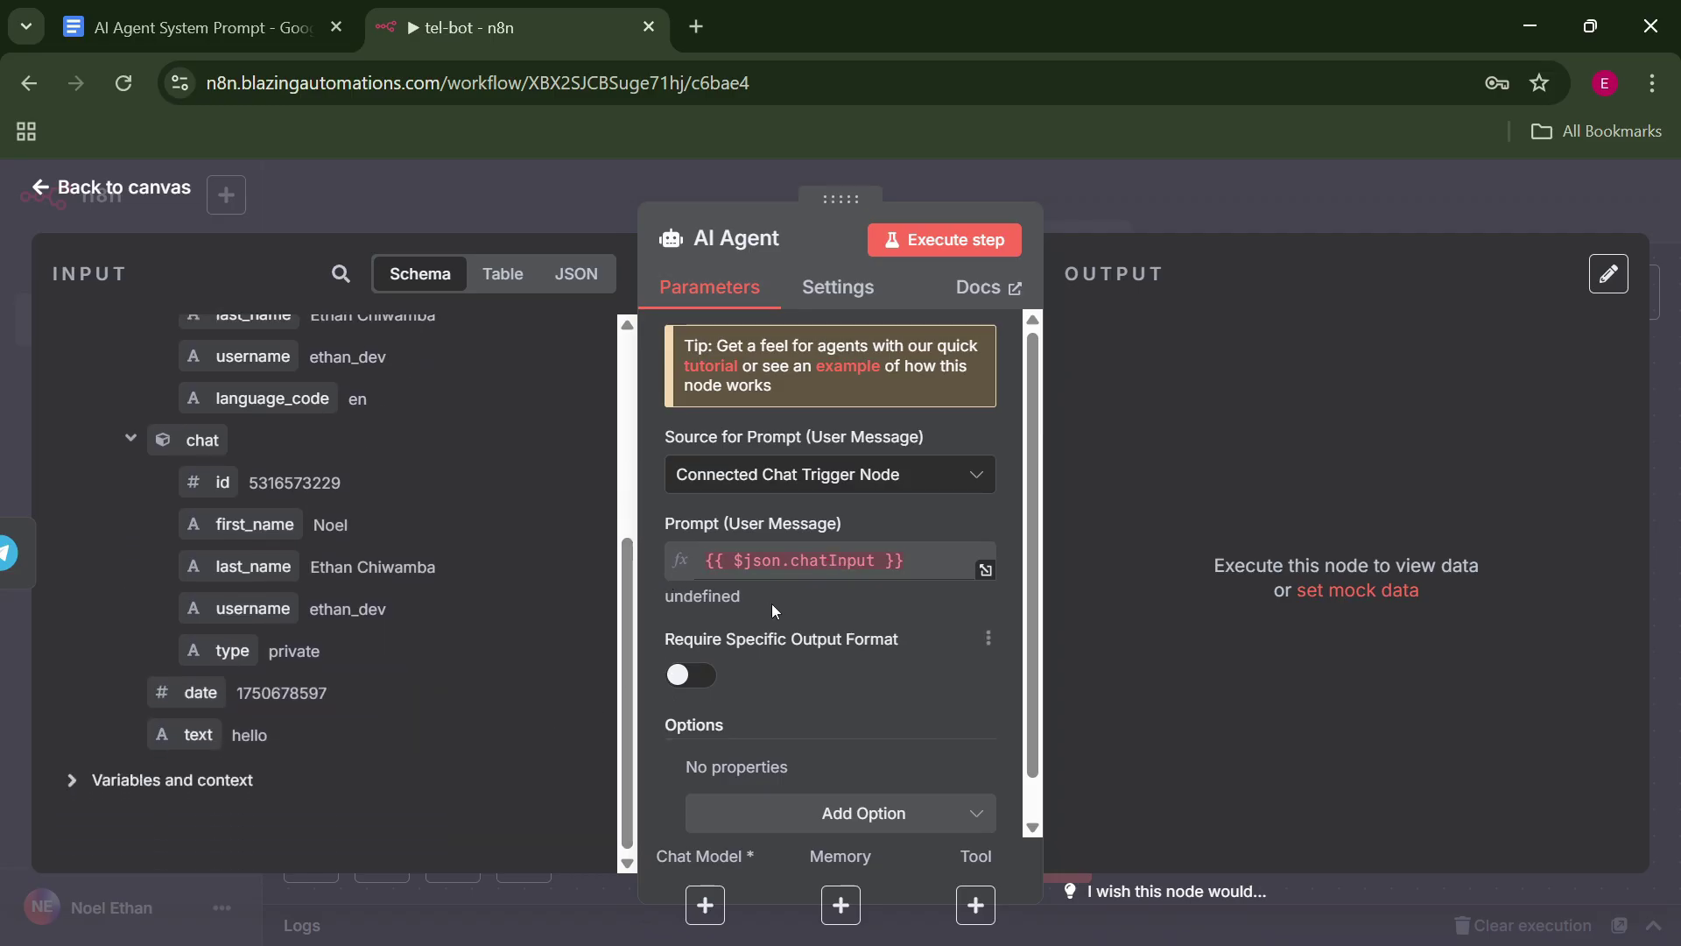
# Set the agent prompt to Define below with {{ $json.message.text }} and add a System Message option.
pyautogui.click(908, 486)
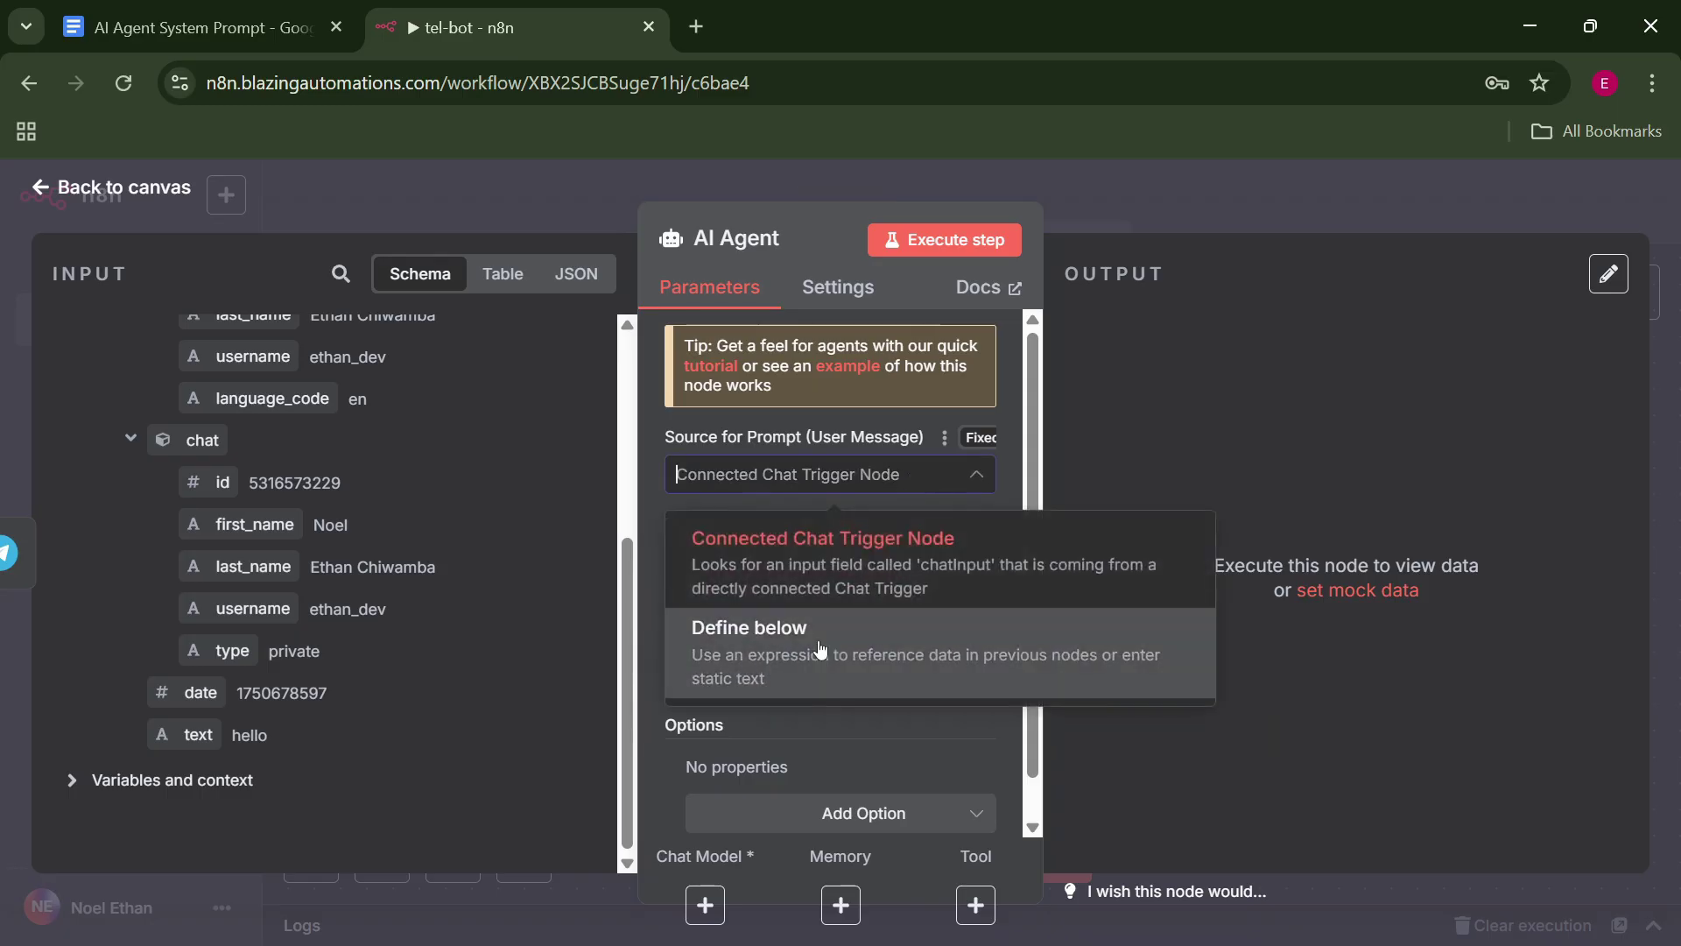
pyautogui.click(820, 648)
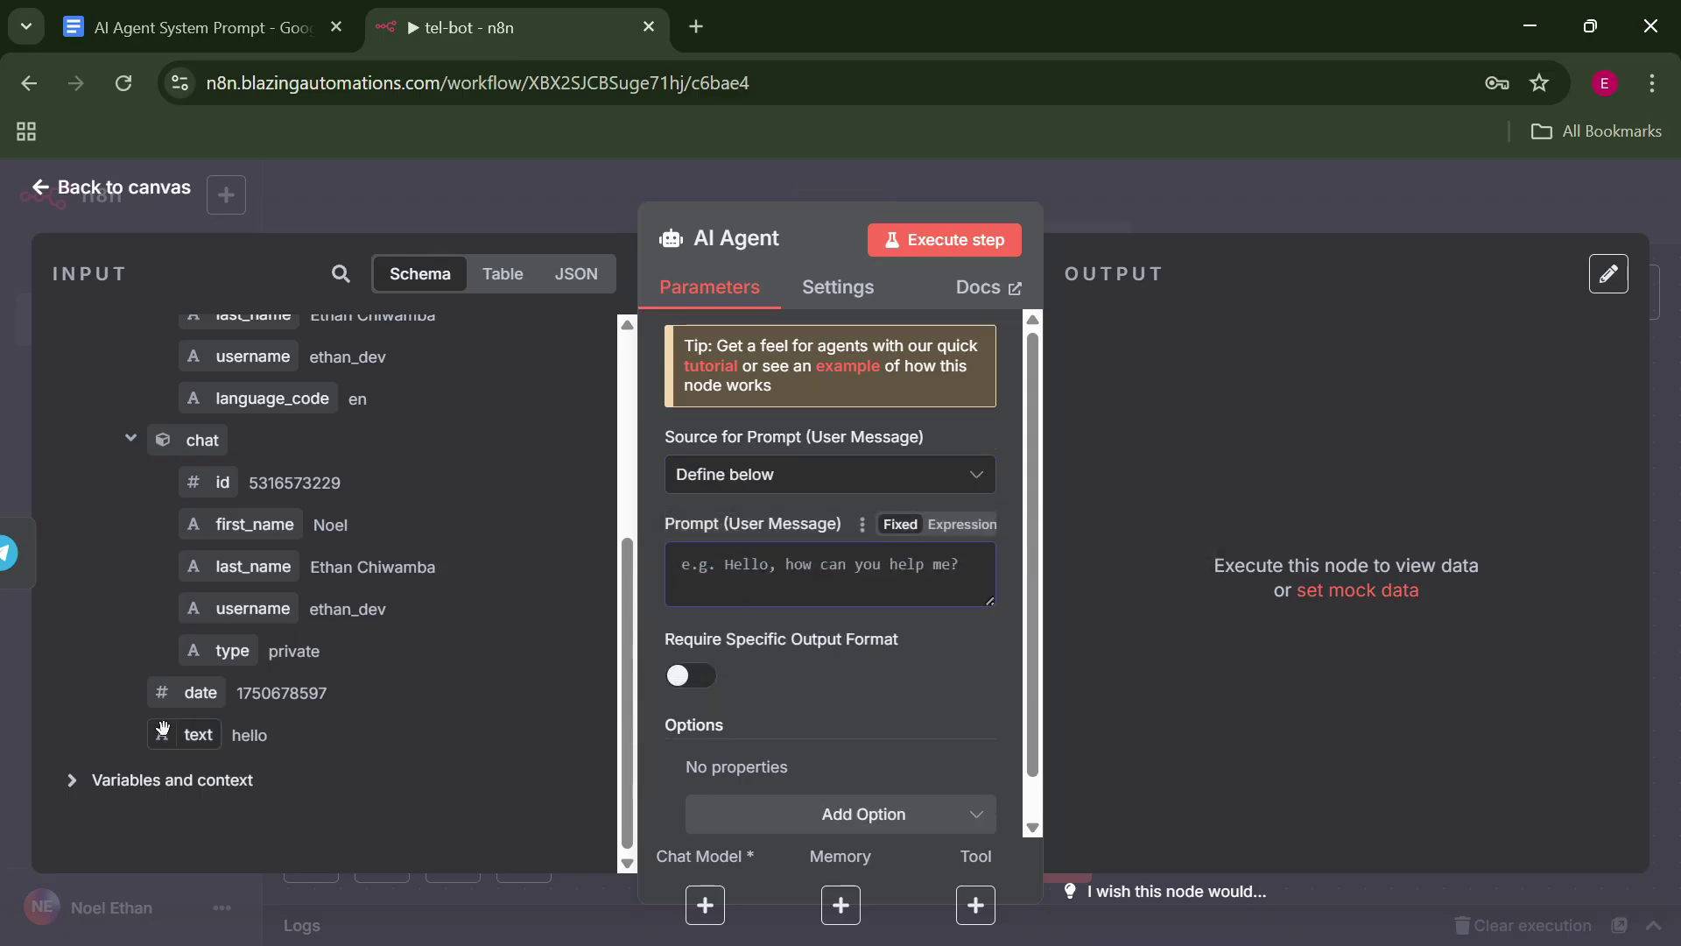
pyautogui.moveTo(193, 735); pyautogui.dragTo(700, 589)
pyautogui.scroll(-1, 937, 741)
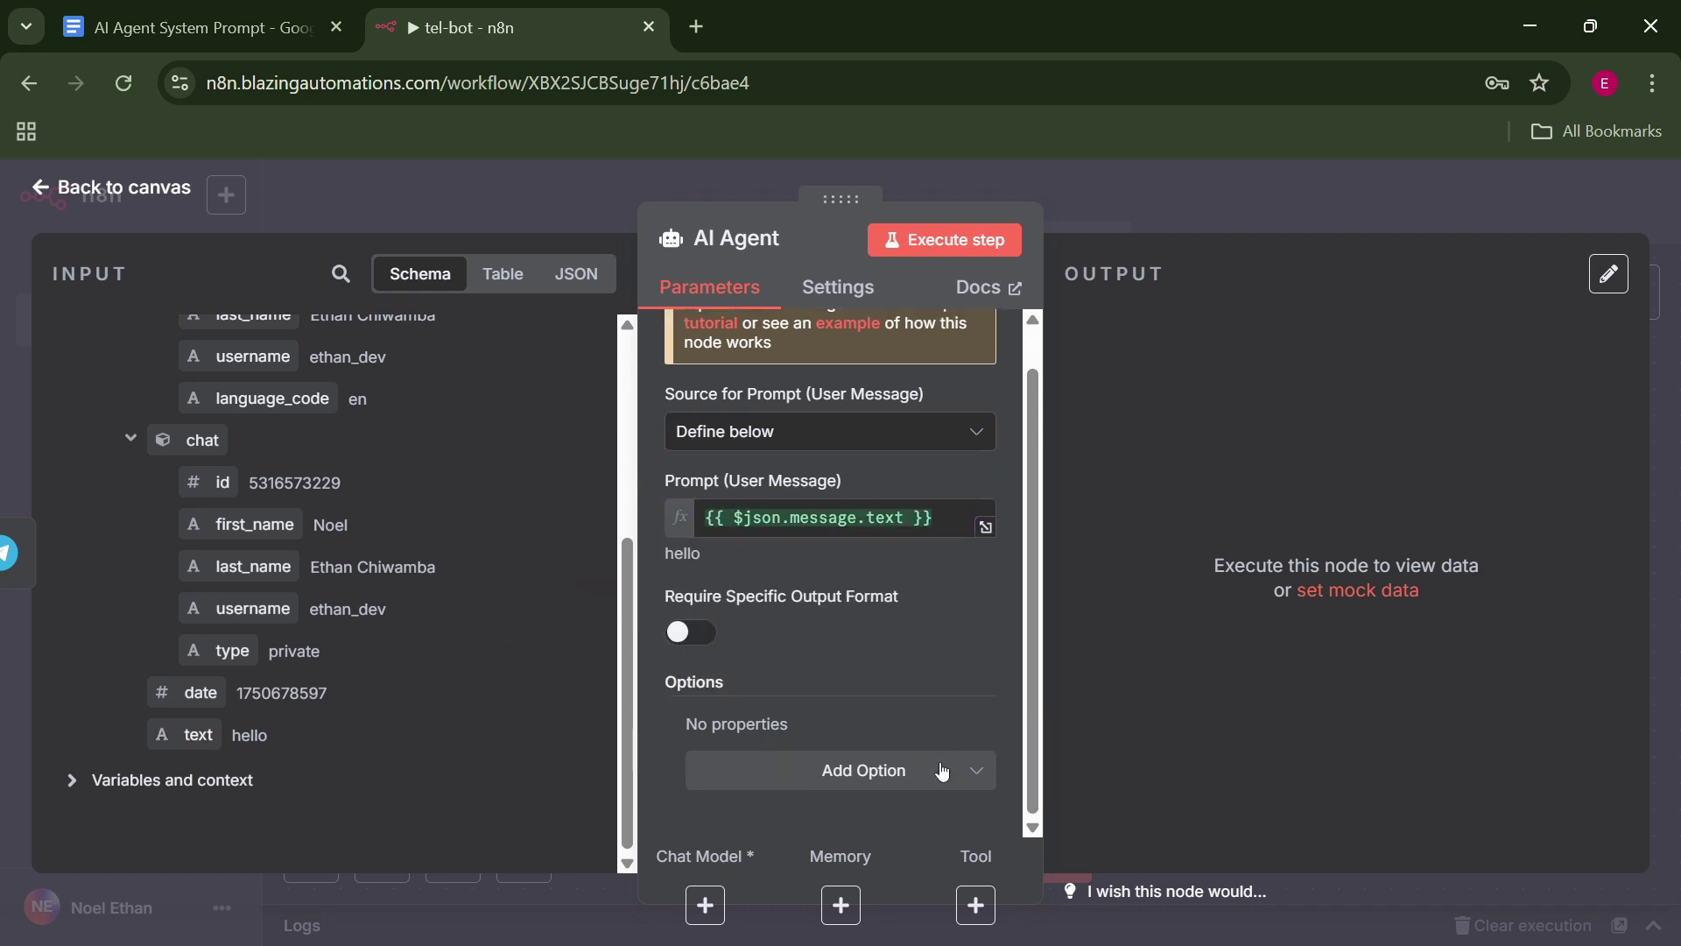
pyautogui.click(942, 770)
pyautogui.click(892, 523)
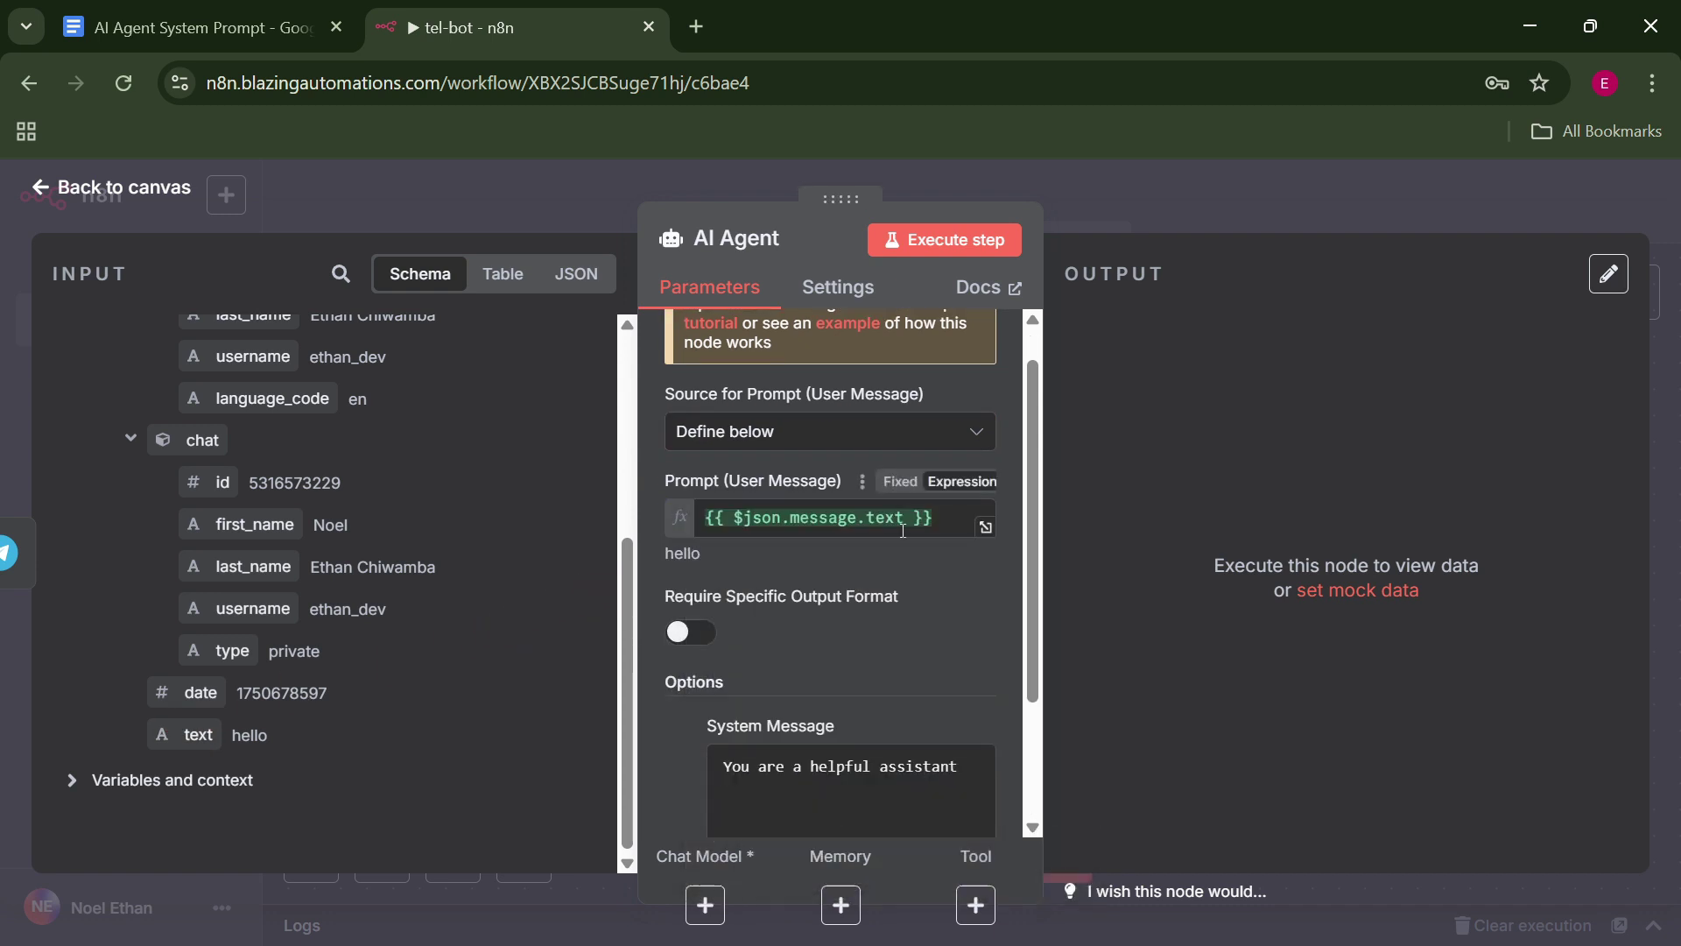
pyautogui.click(982, 786)
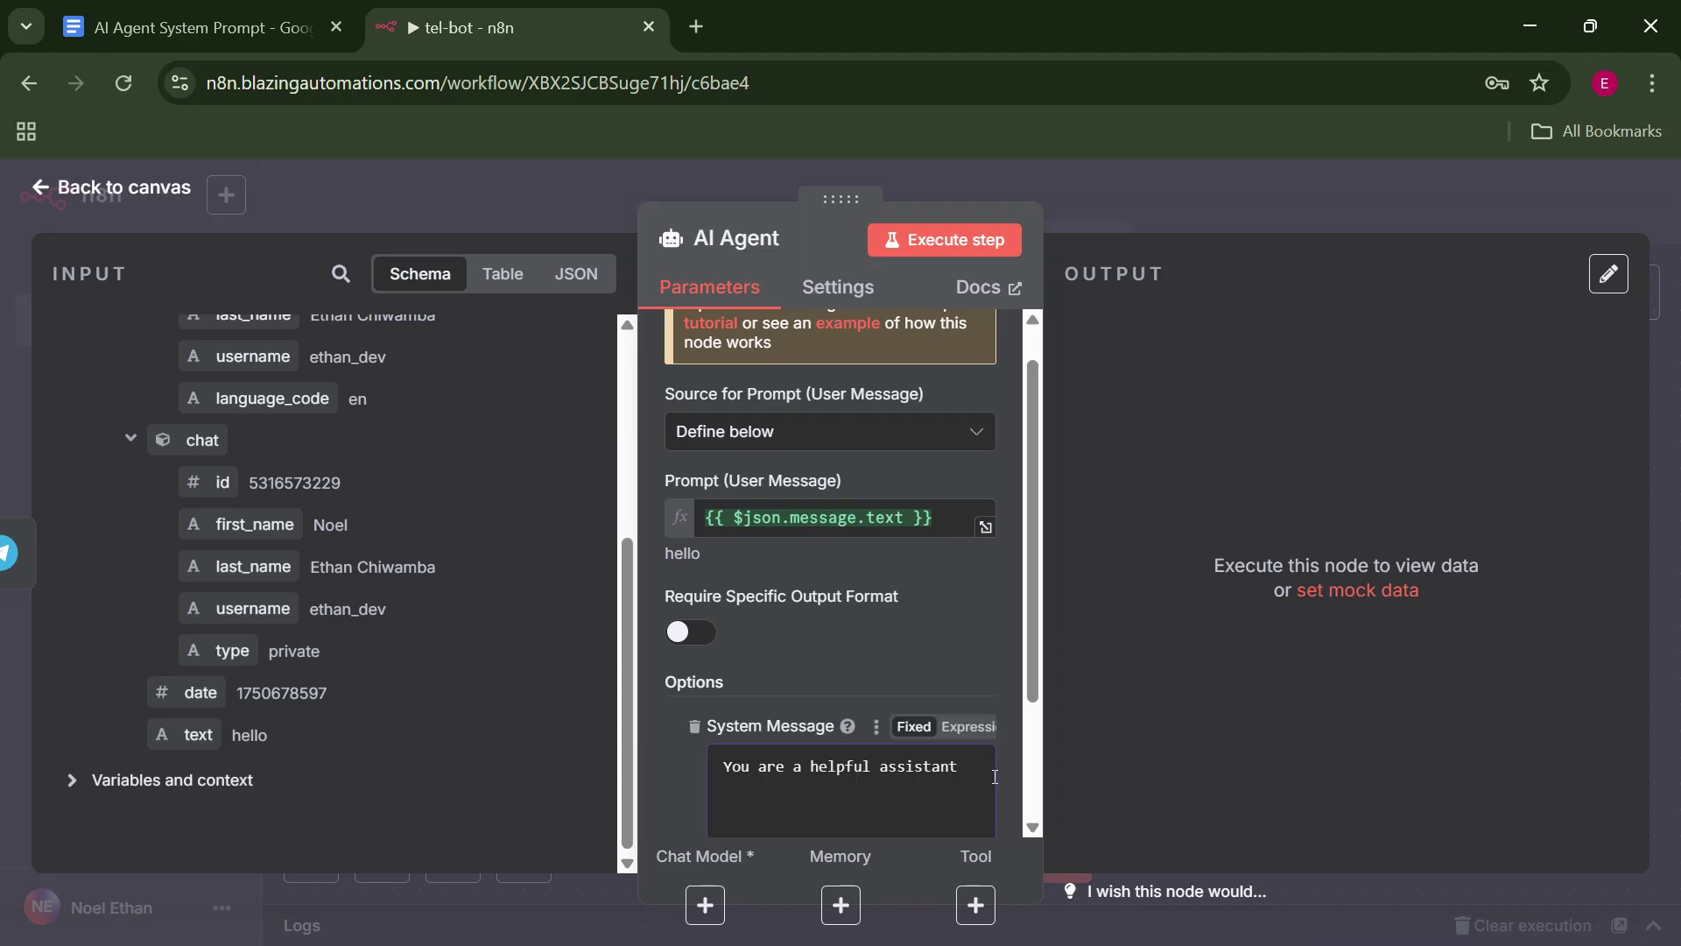
pyautogui.click(1179, 219)
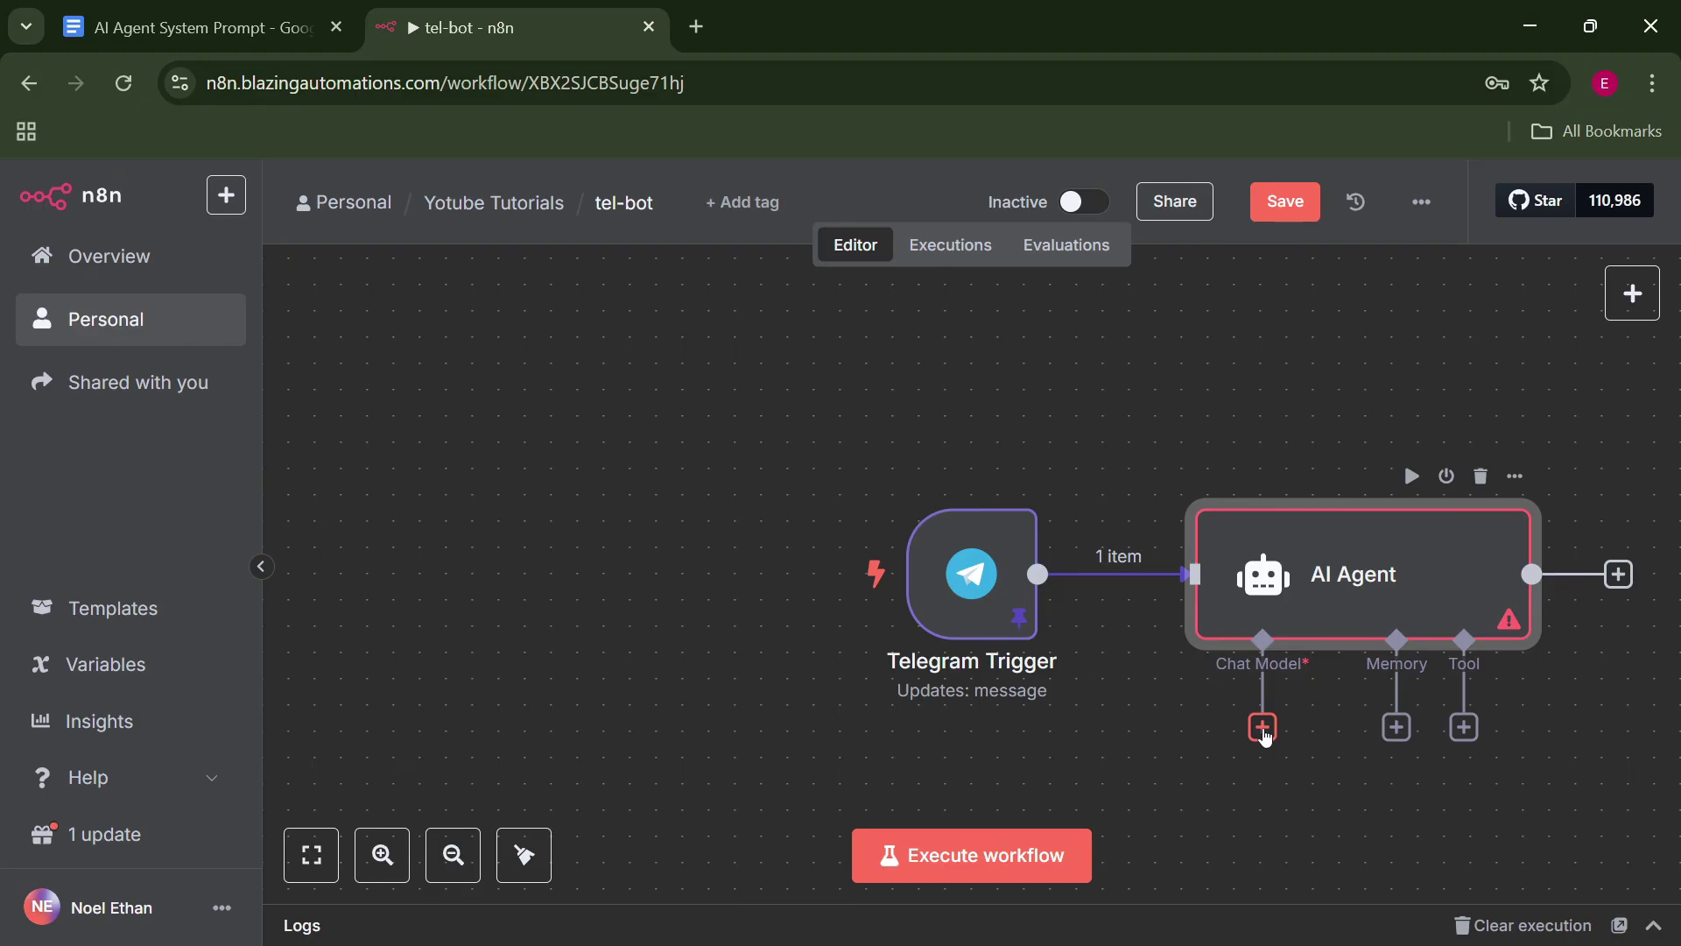
# Attach an OpenAI Chat Model to the AI Agent.
pyautogui.click(1262, 728)
pyautogui.write('oprn')
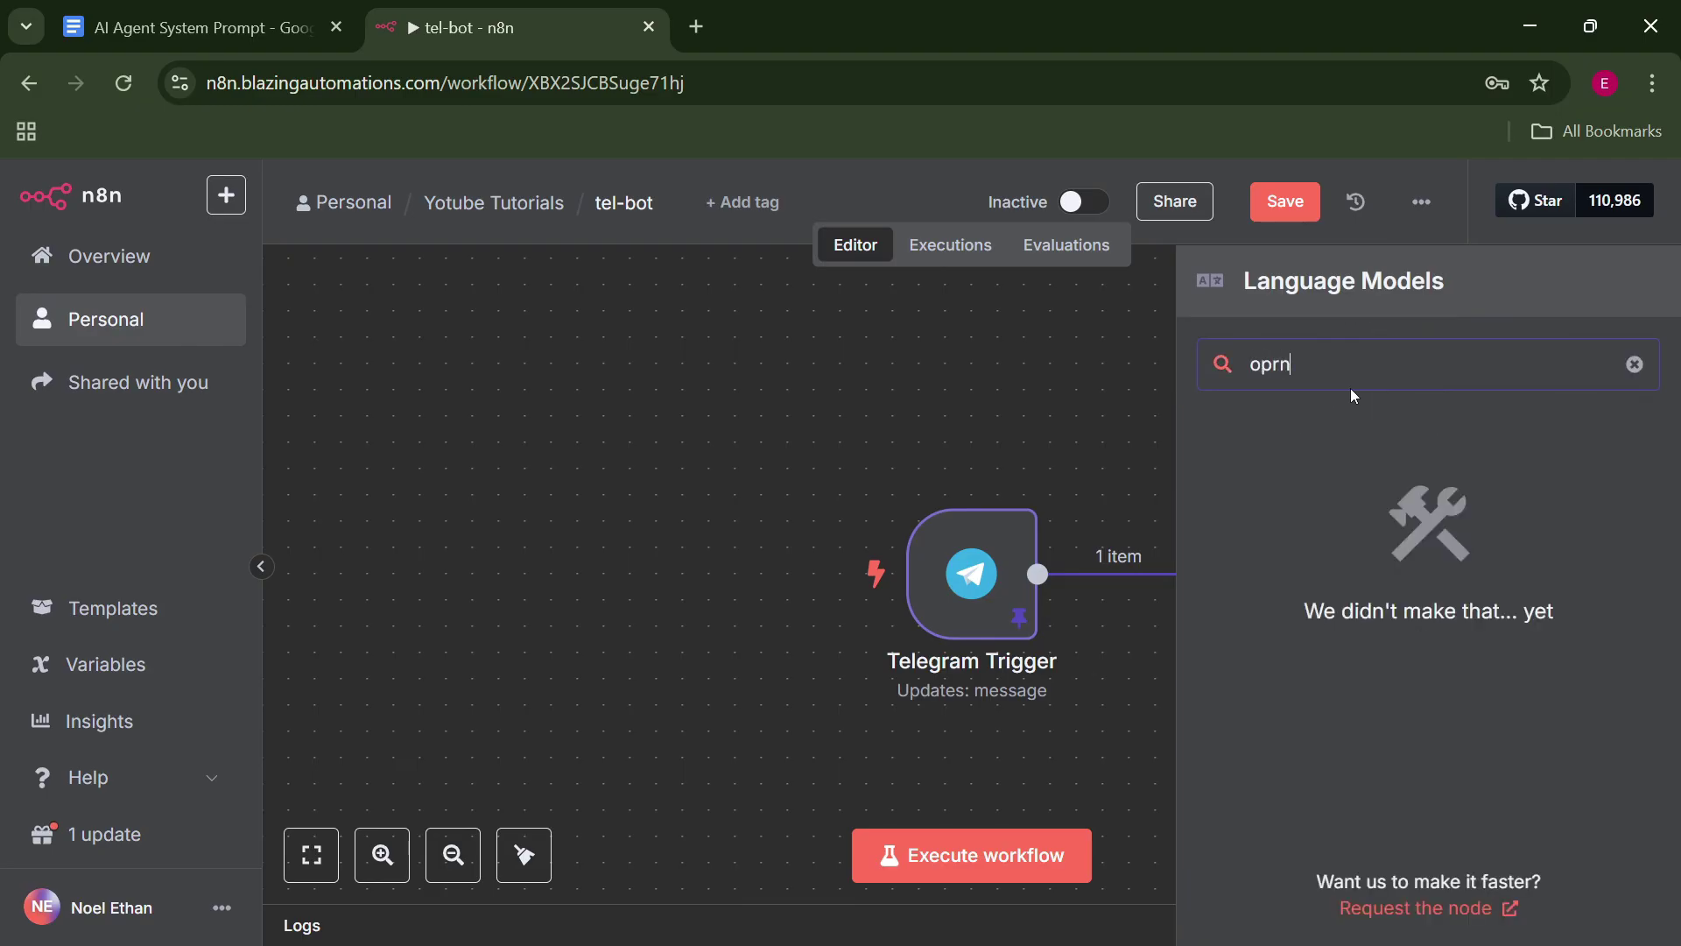
pyautogui.press('BackSpace')
pyautogui.press('BackSpace')
pyautogui.write('en')
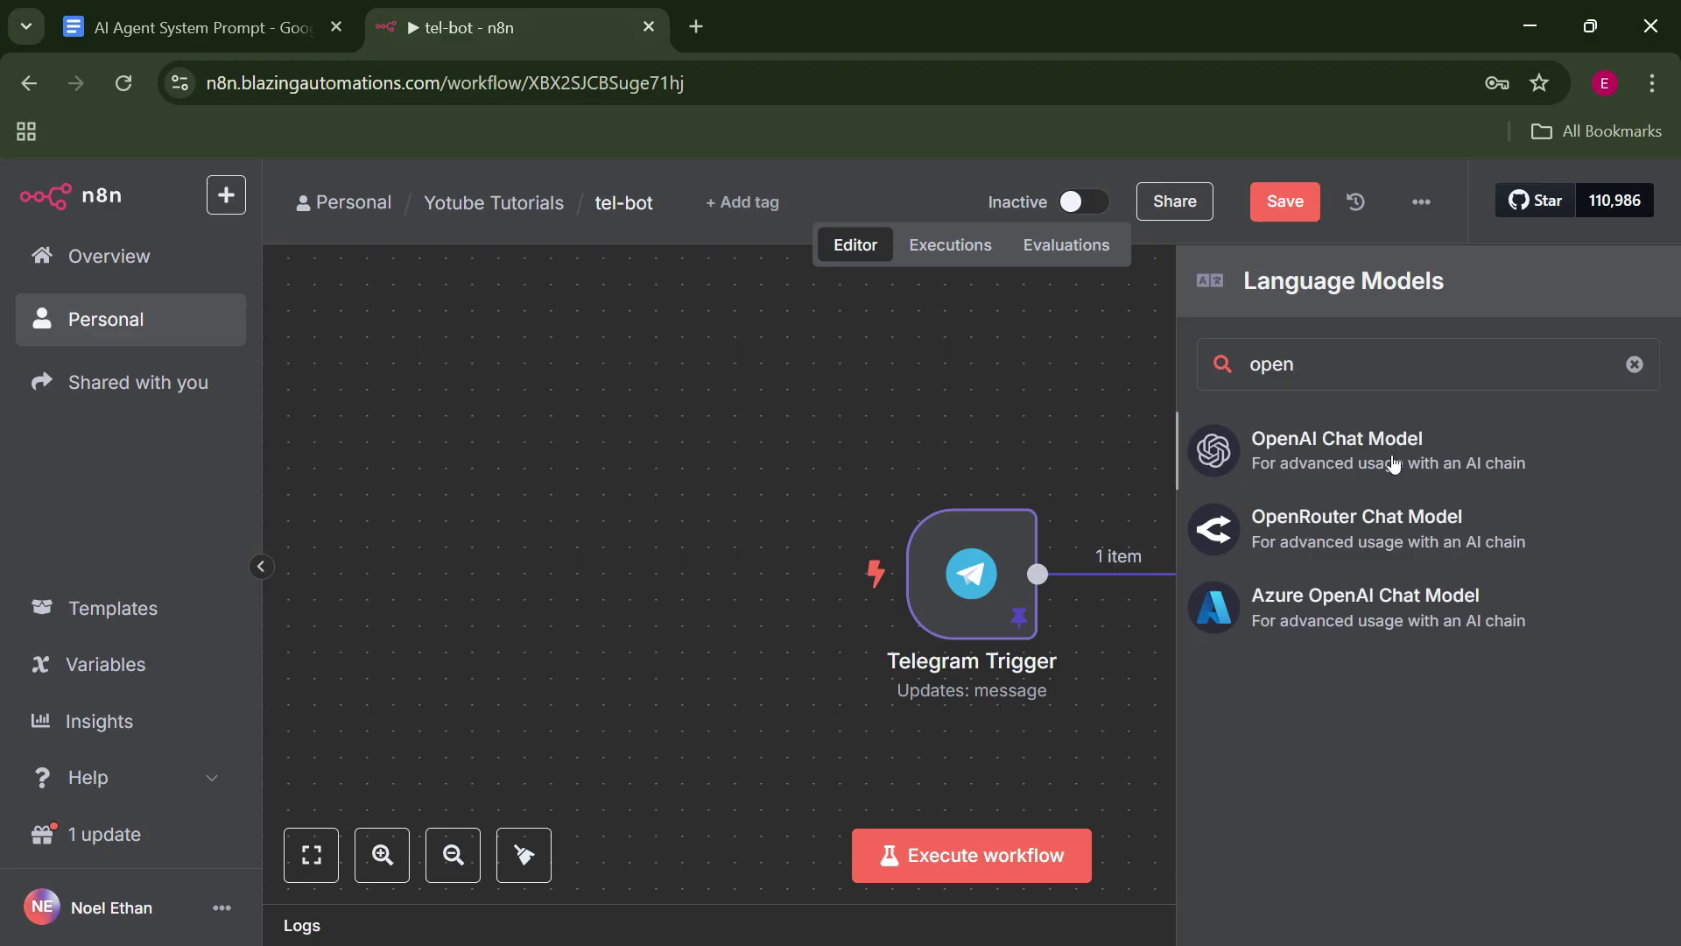
pyautogui.click(1393, 463)
# Select the existing OpenAi account credential and a fine-tuned model.
pyautogui.click(942, 364)
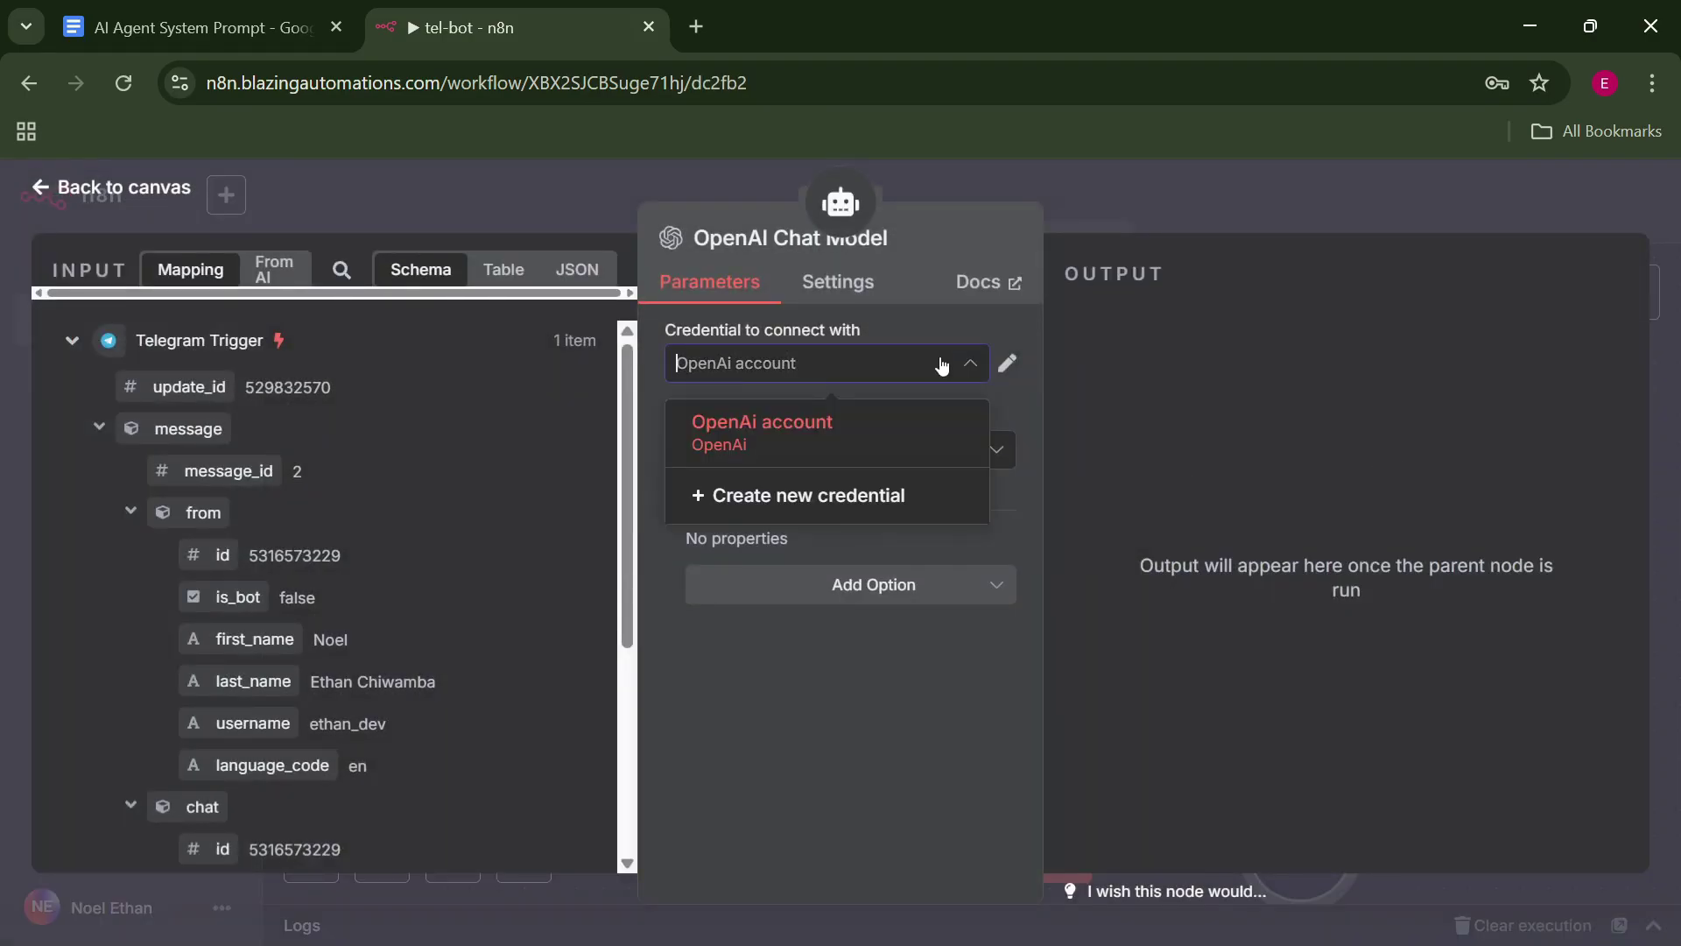
pyautogui.click(904, 437)
pyautogui.click(907, 469)
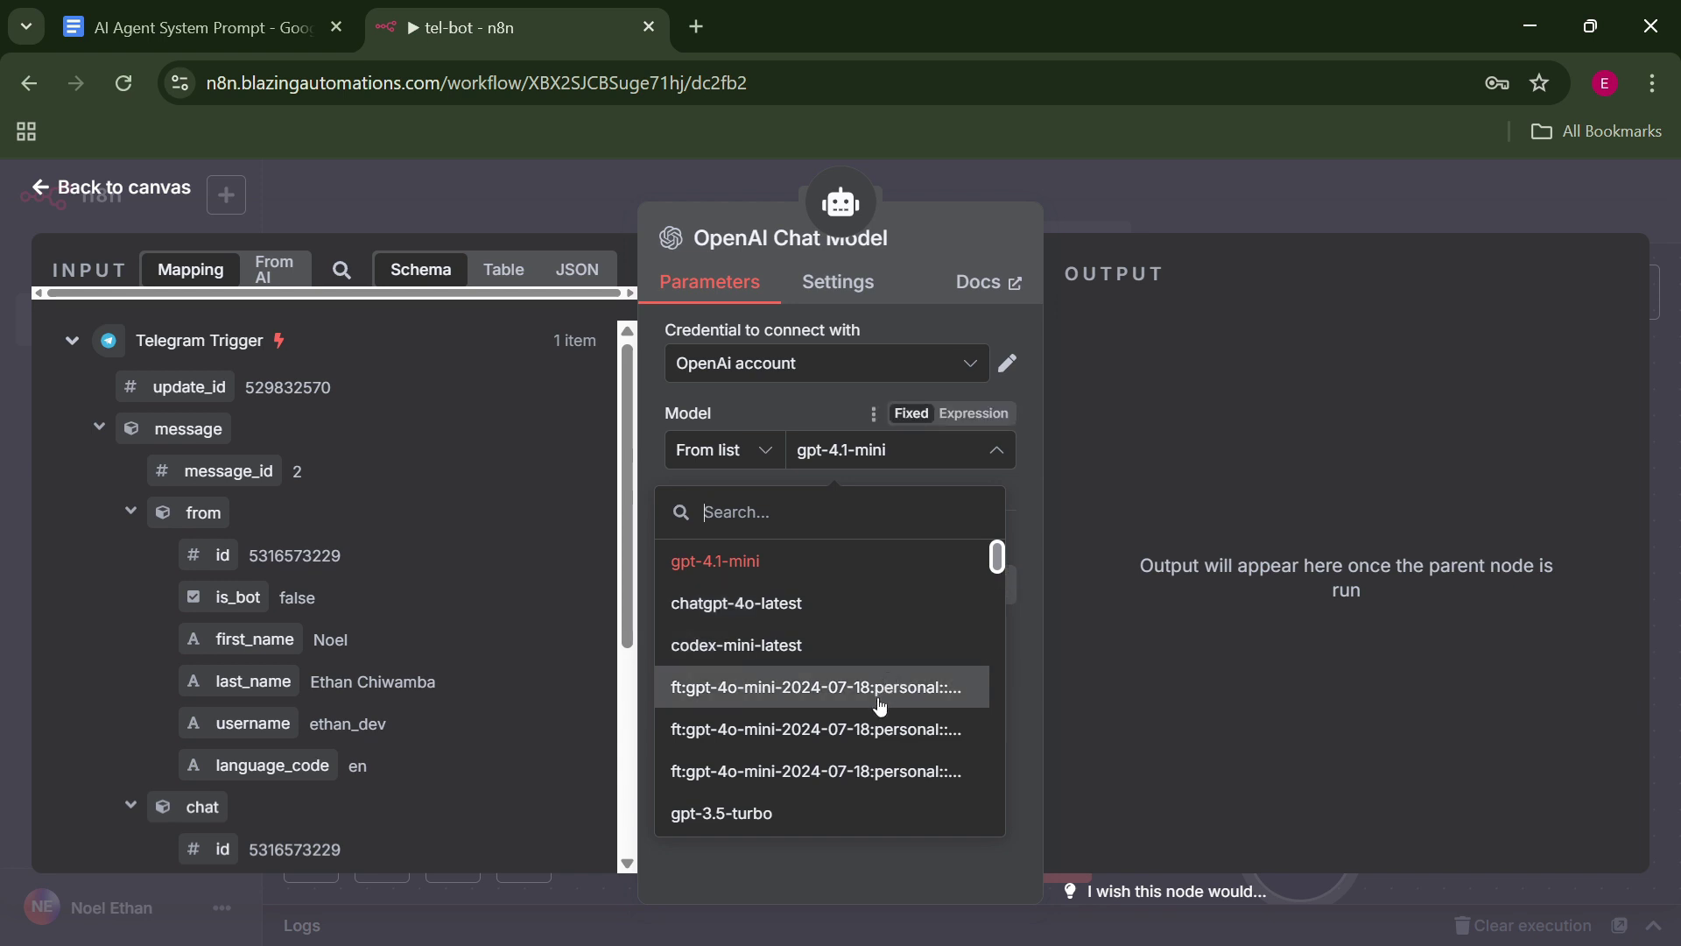
pyautogui.click(955, 688)
# Create a new OpenAI credential, 'OpenAi account 2', and paste in the API key.
pyautogui.click(931, 366)
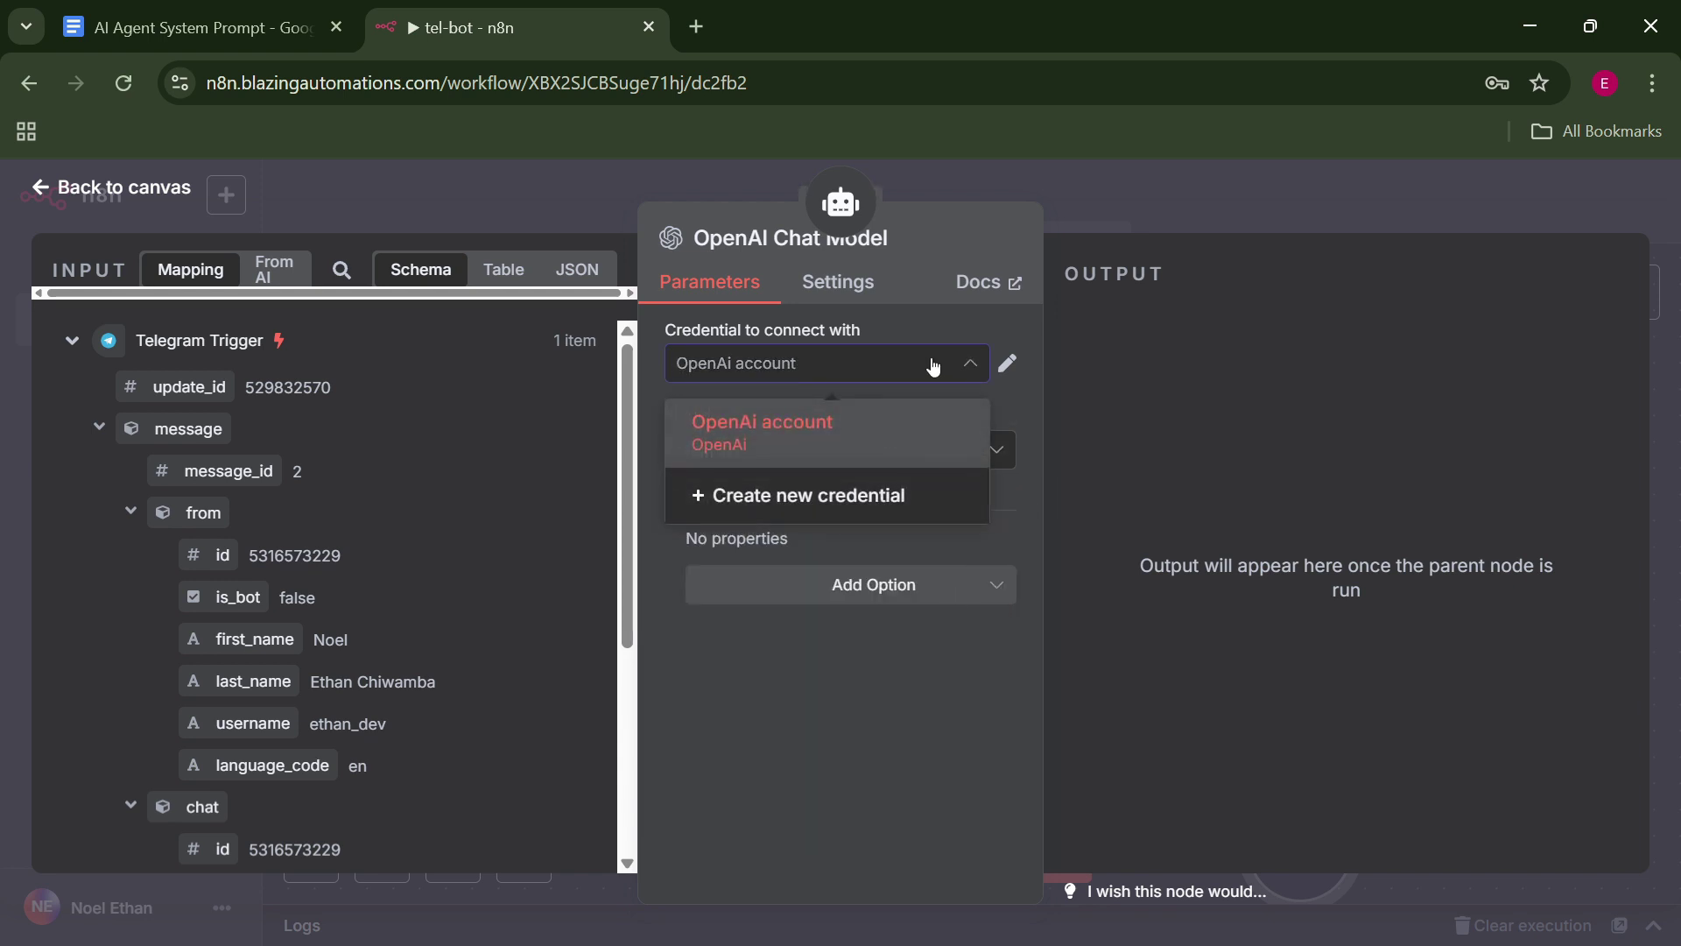
pyautogui.click(904, 495)
pyautogui.click(902, 492)
pyautogui.hotkey('ctrl', 'v')
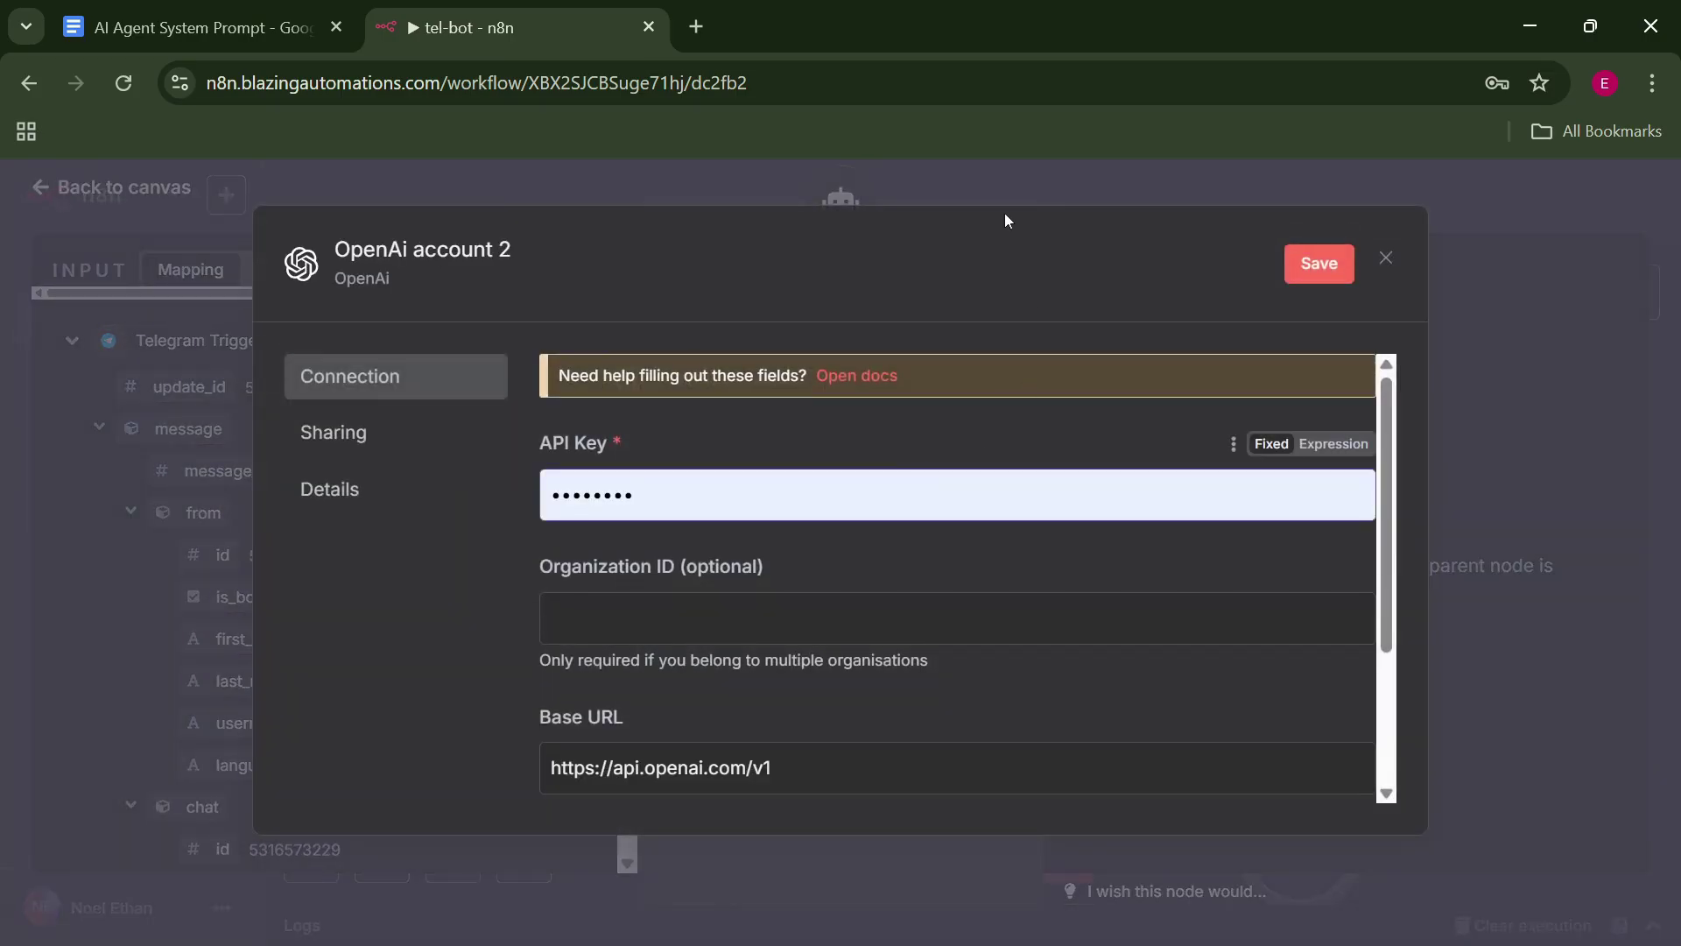
# In a new tab, search Google for 'openai platform login' and open the OpenAI Platform login result.
pyautogui.click(697, 28)
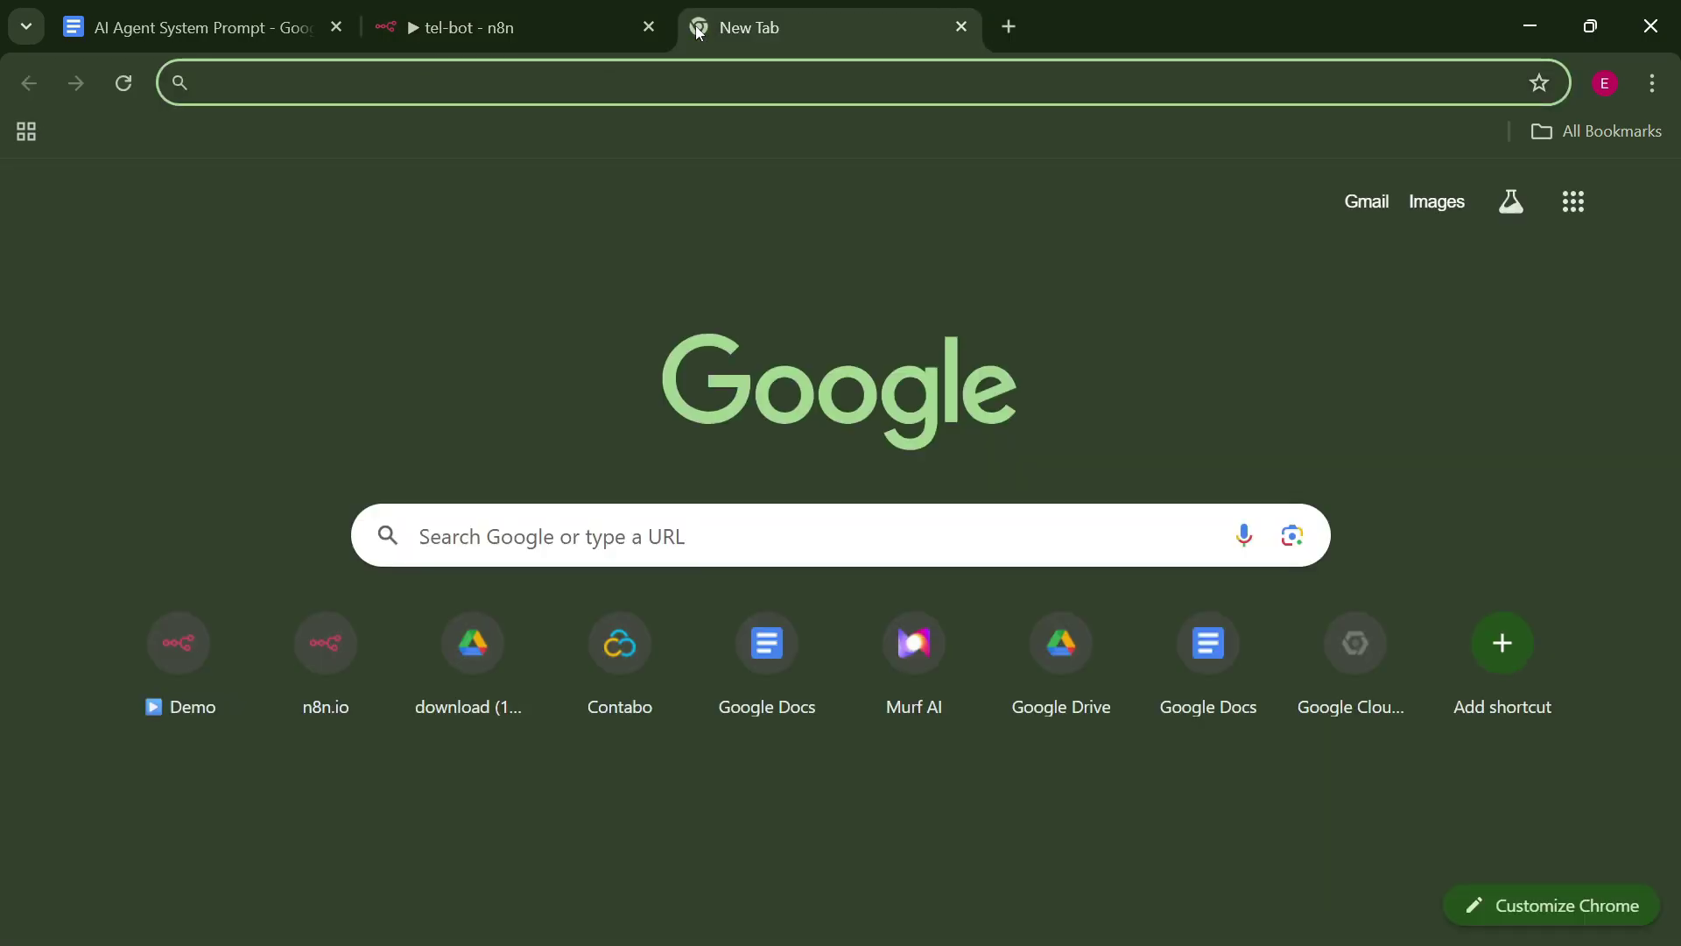
pyautogui.write('openai platform')
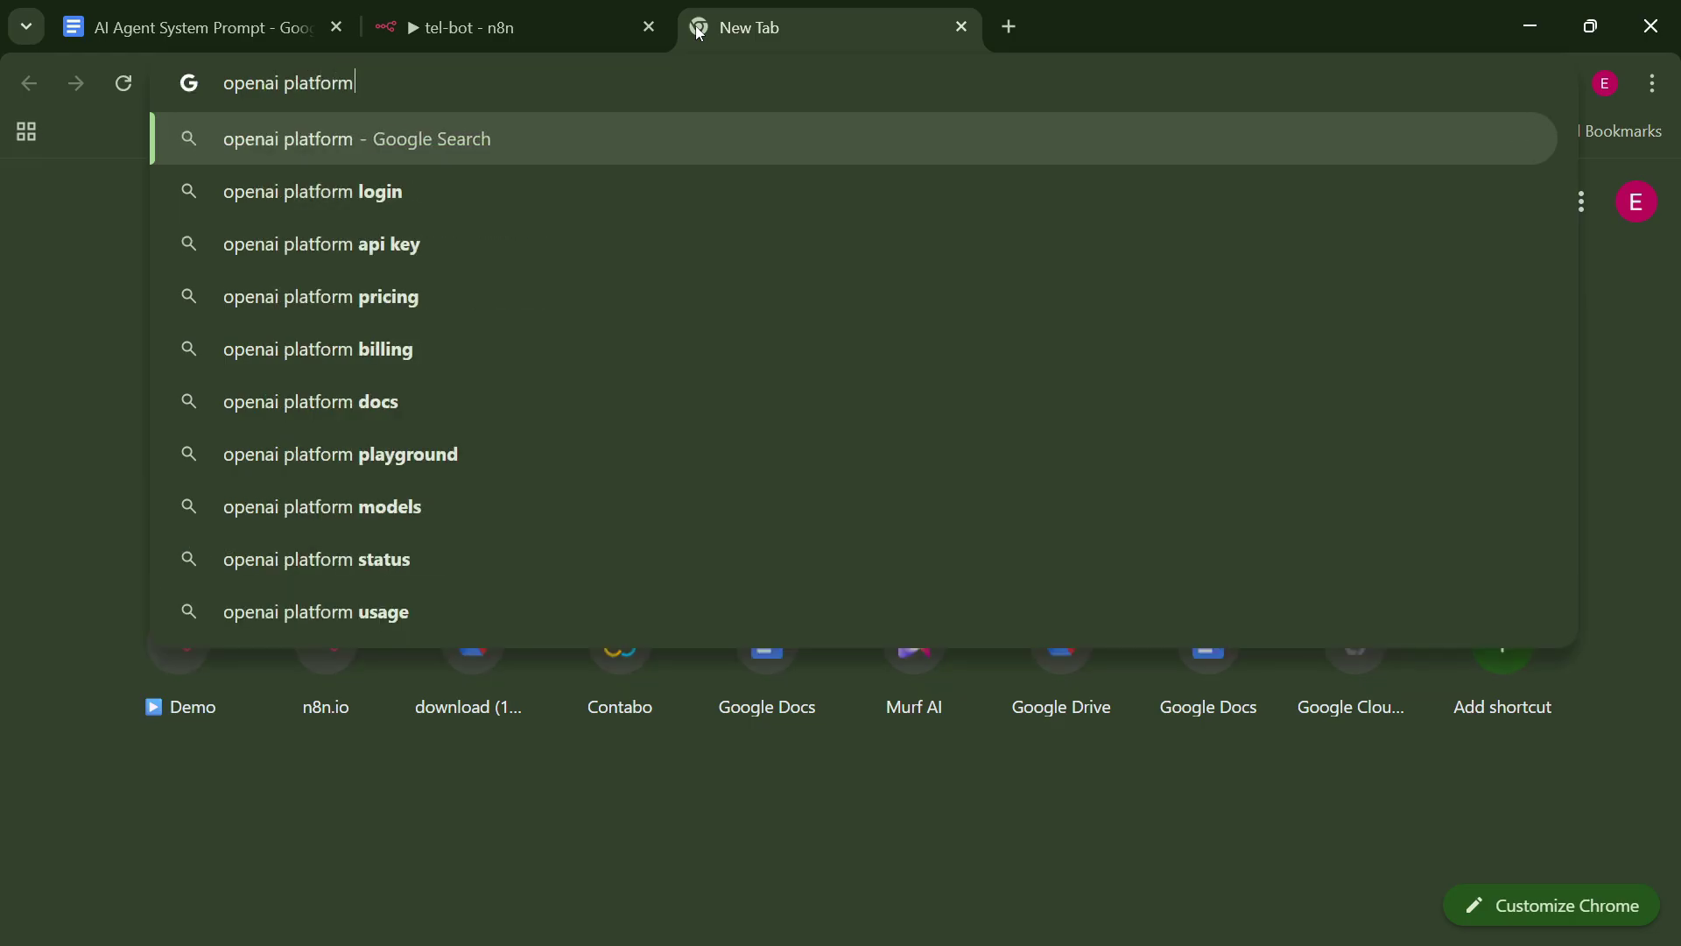
pyautogui.press('Down')
pyautogui.press('Return')
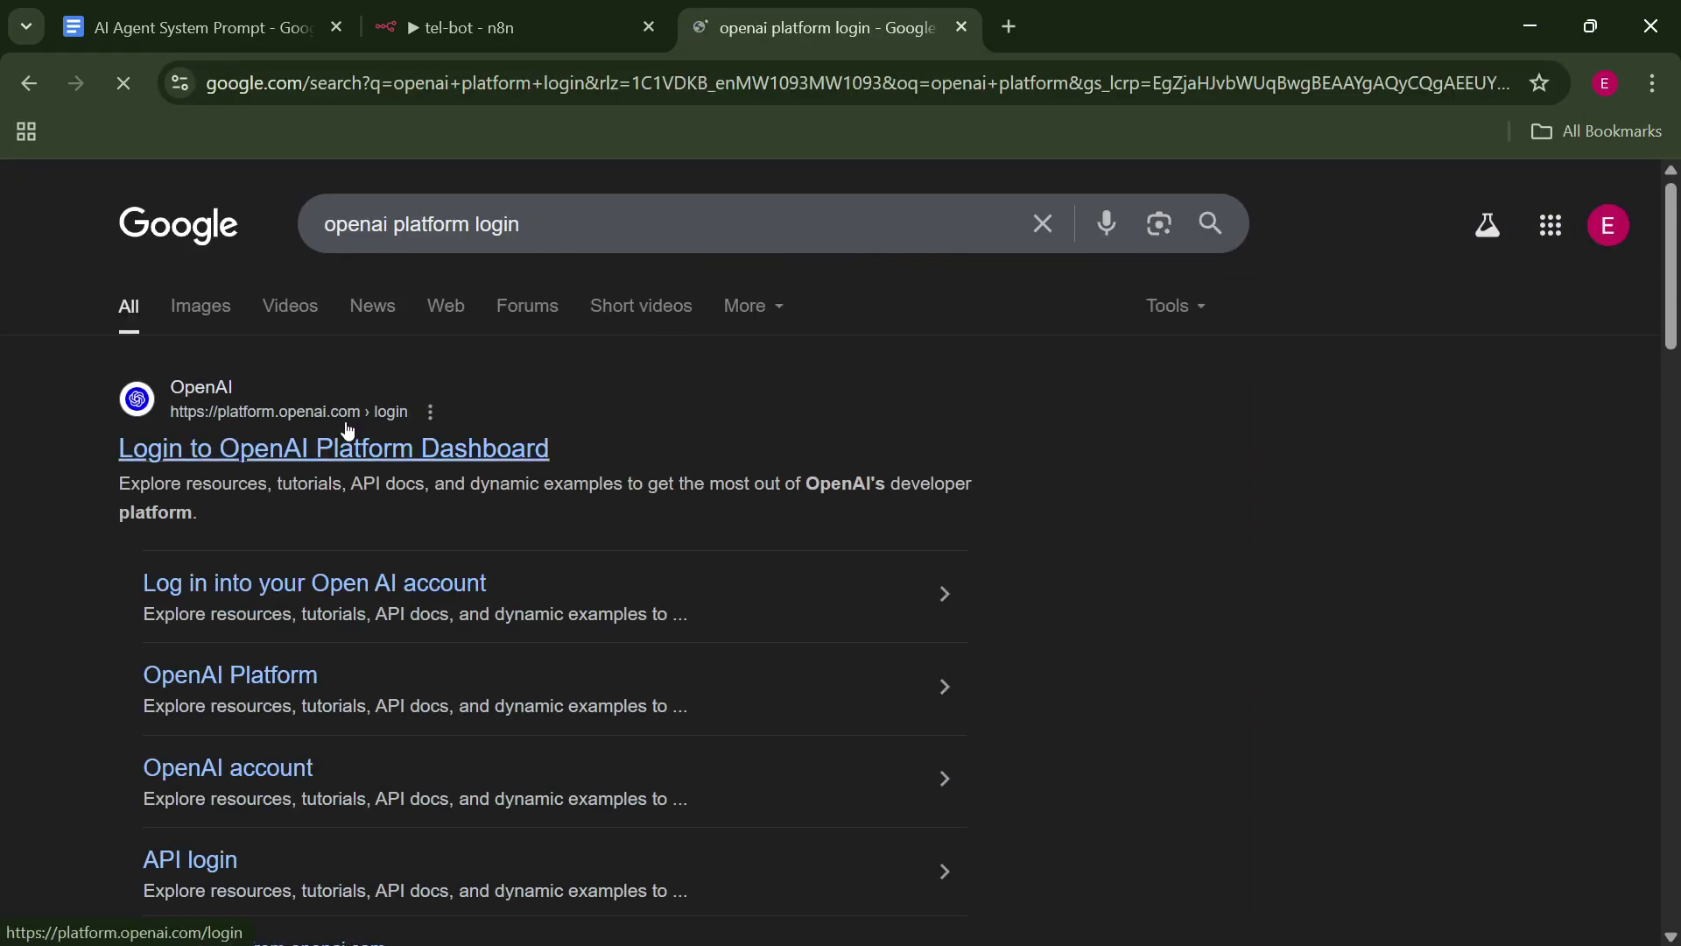
pyautogui.click(348, 429)
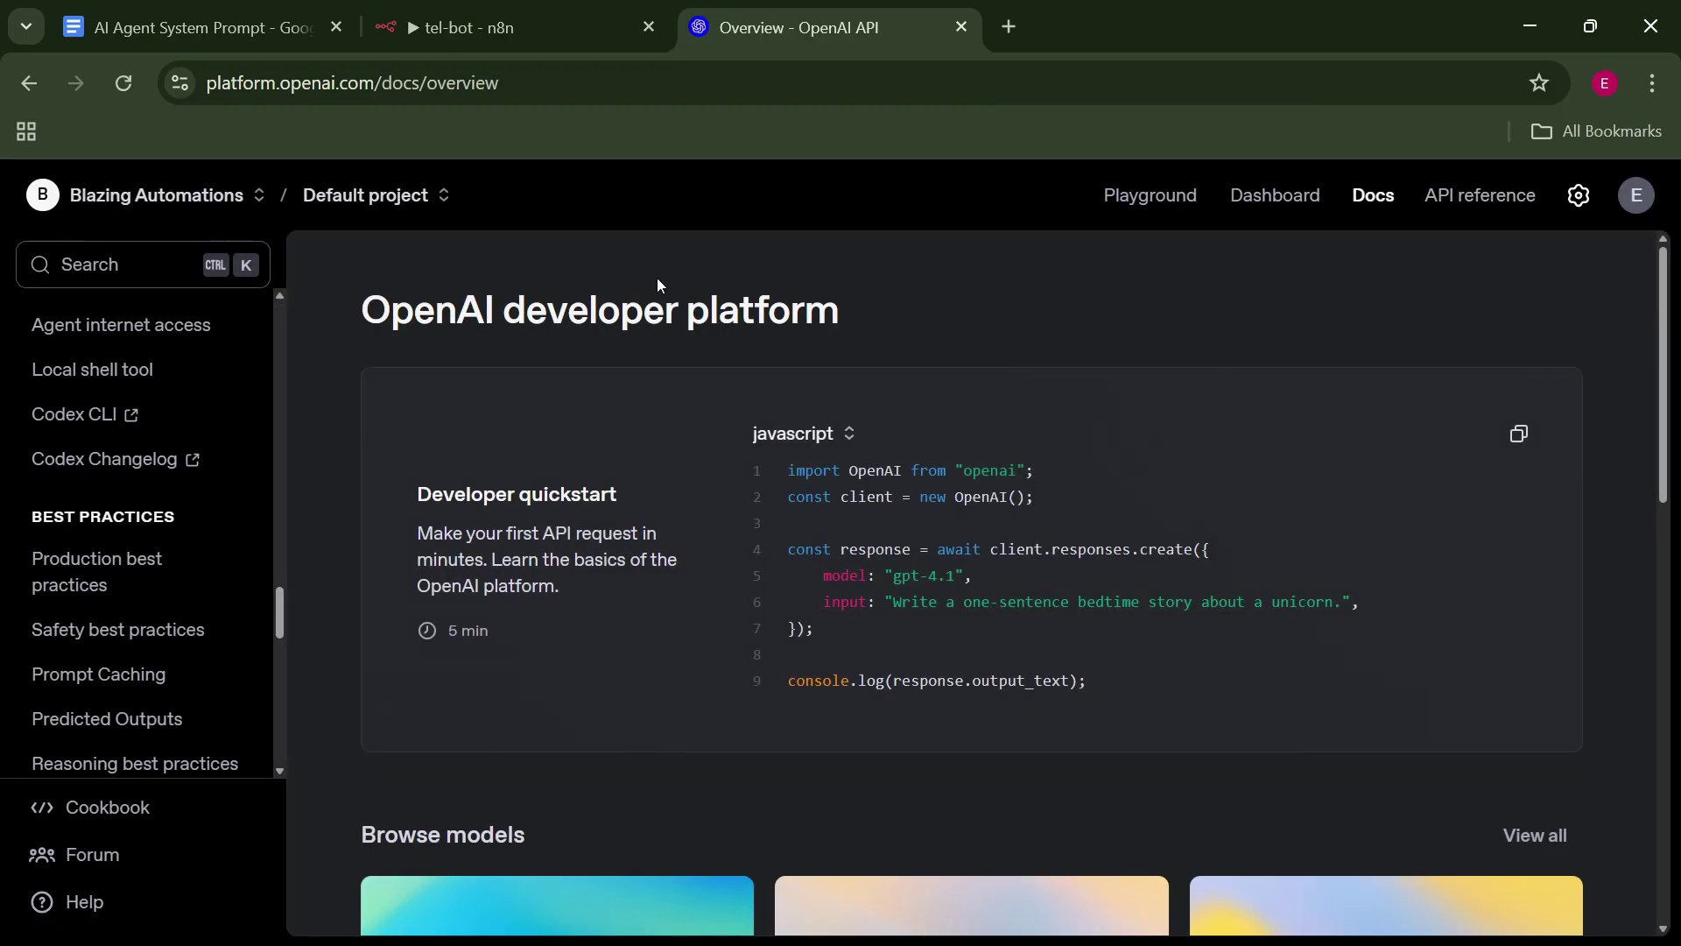
# Reach the API keys page via a docs search for 'api key', cancel a new secret key, return to n8n.
pyautogui.click(169, 276)
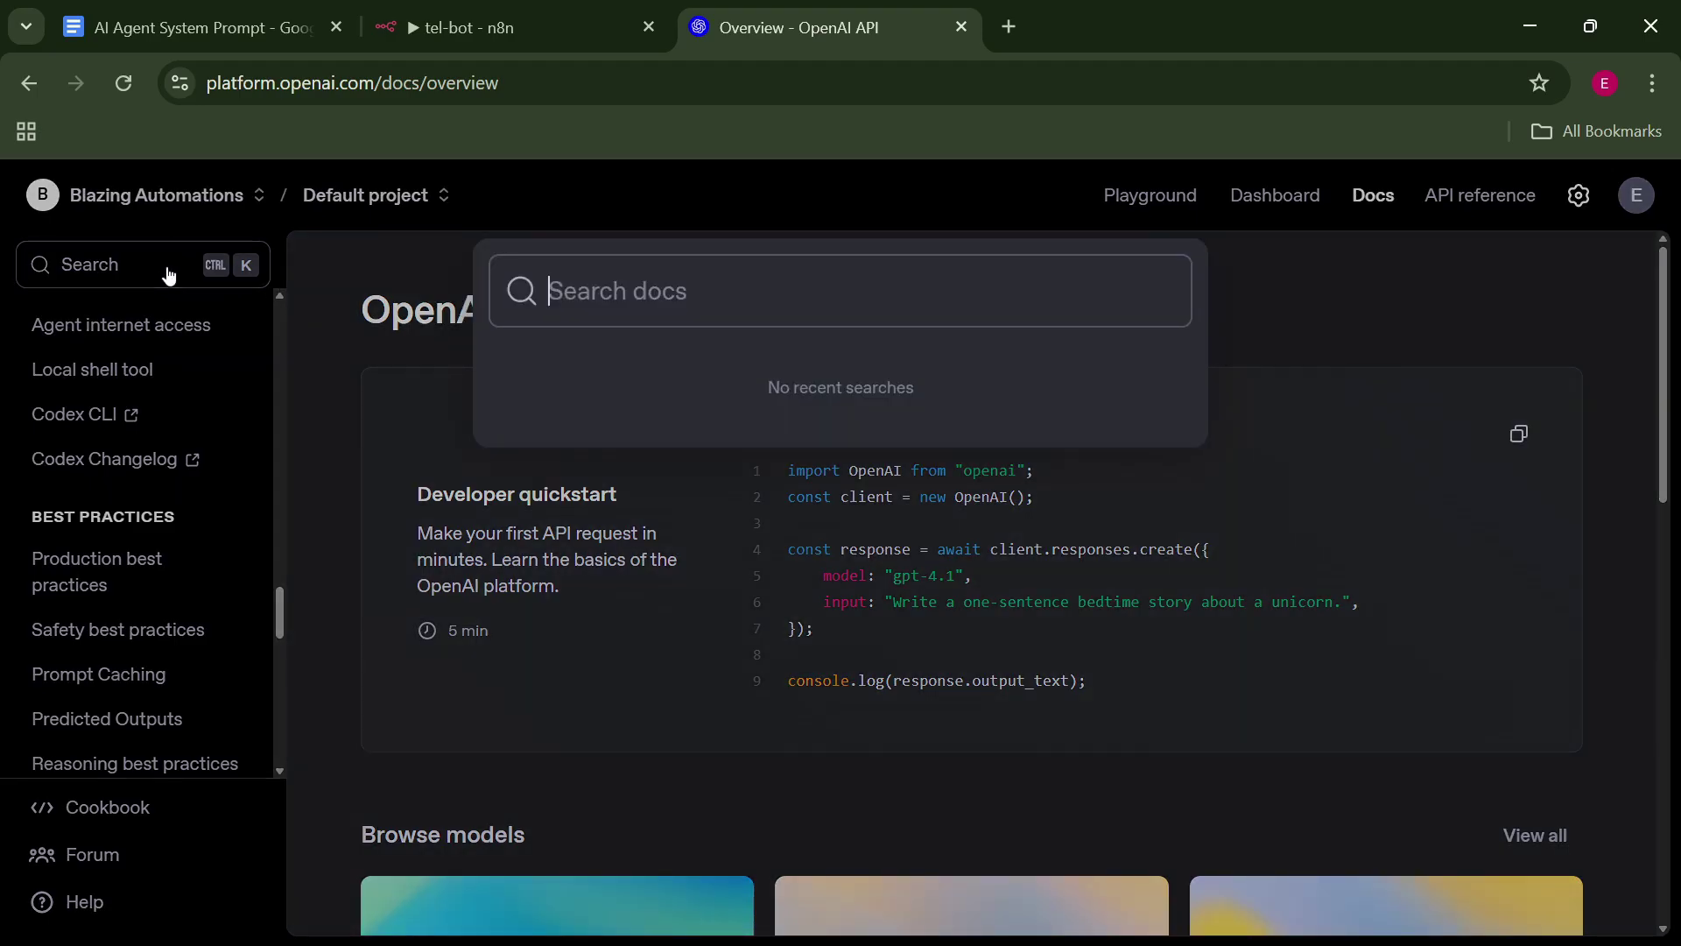
pyautogui.write('api key')
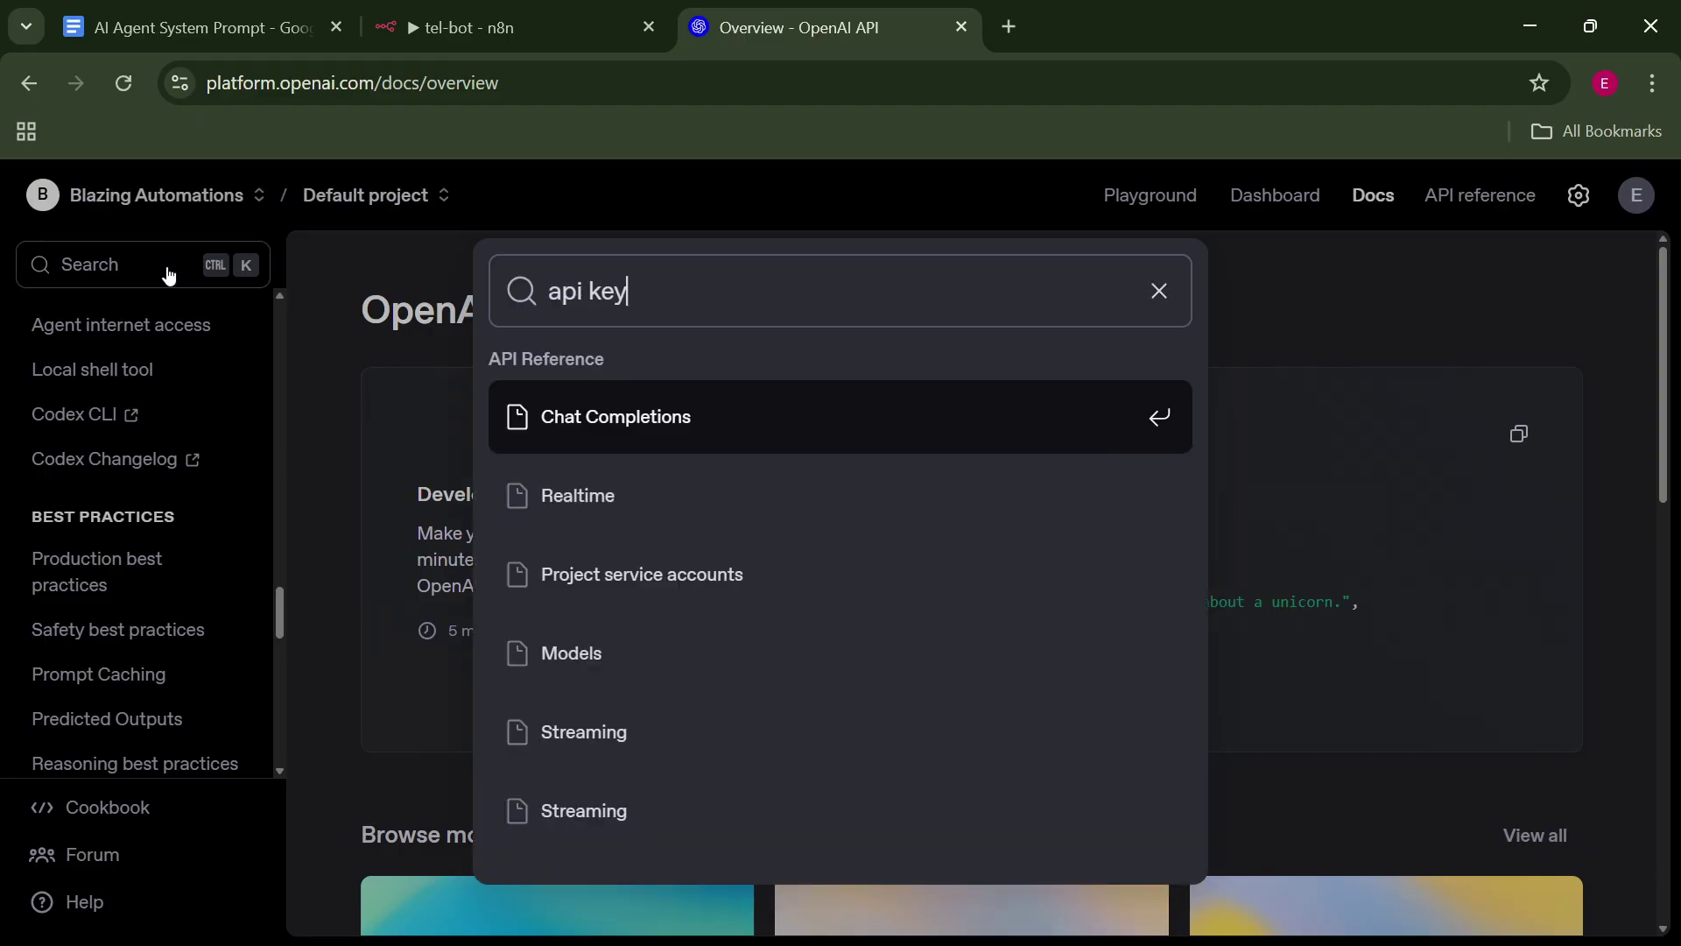
pyautogui.click(780, 398)
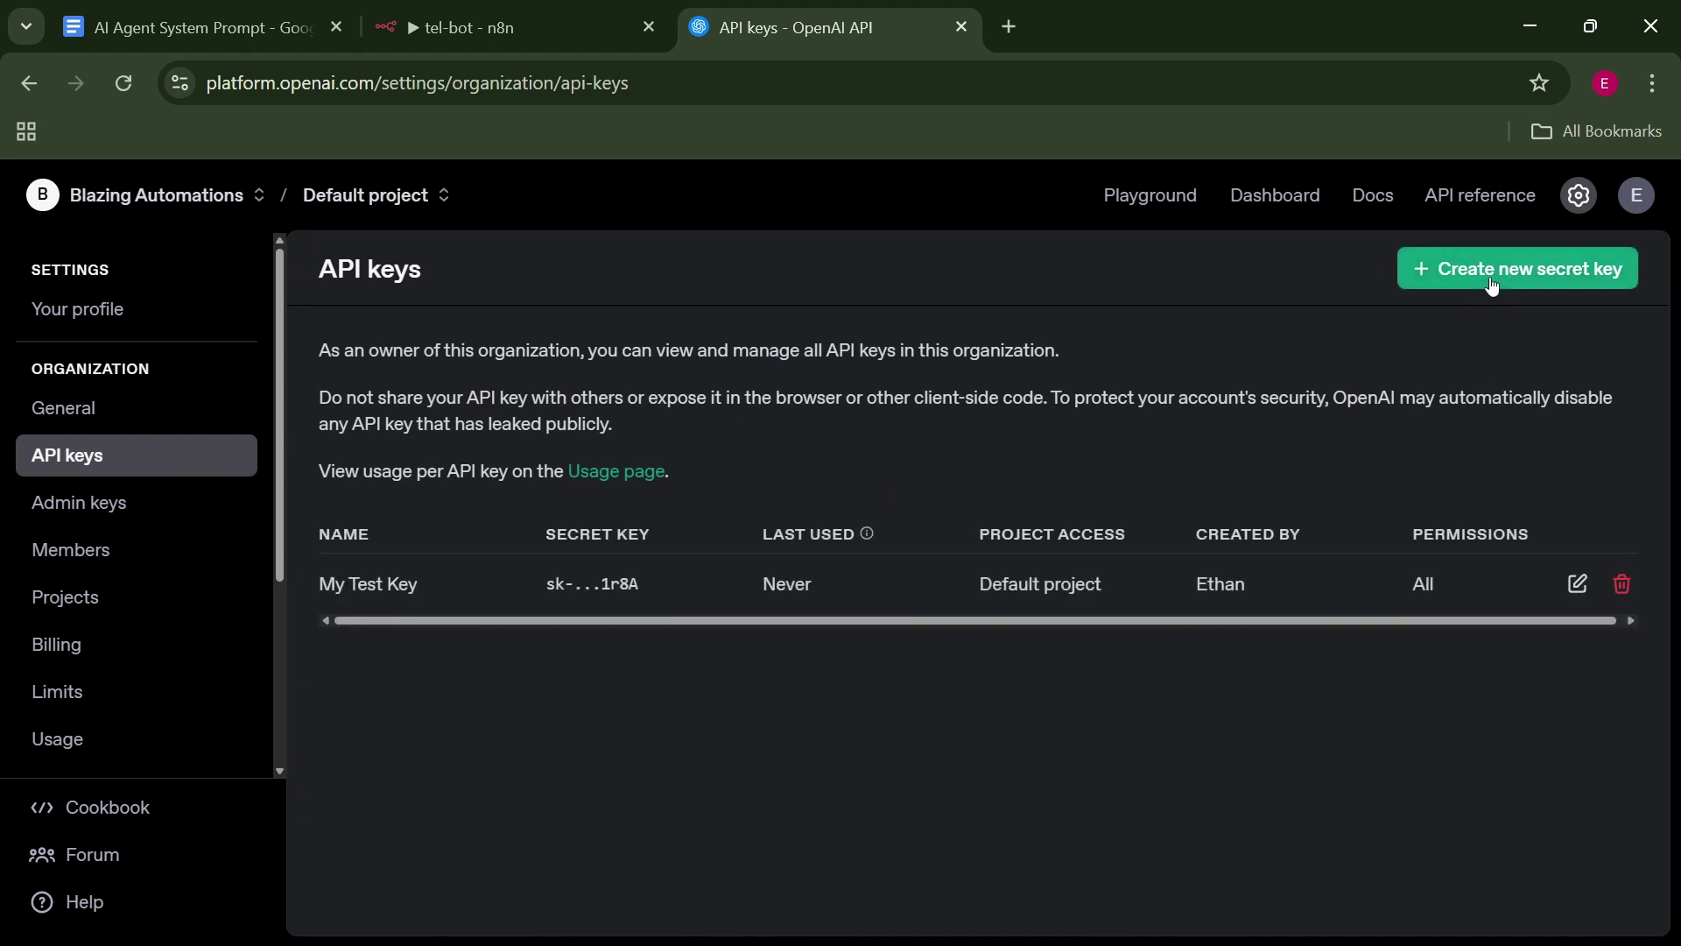
pyautogui.click(1493, 272)
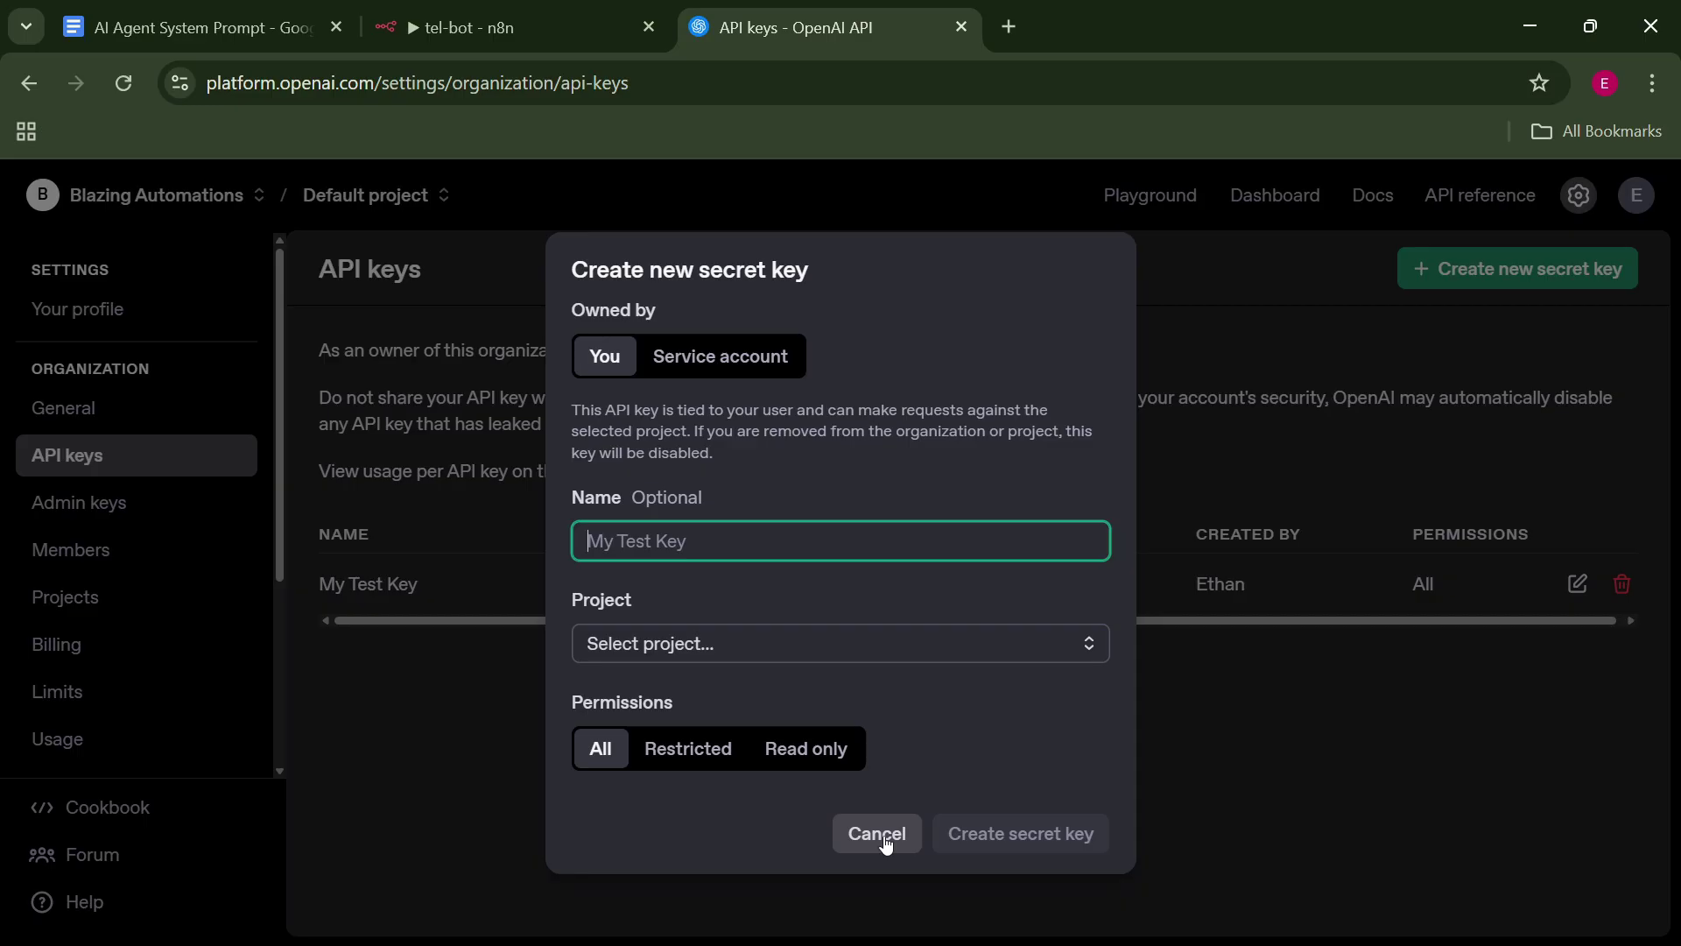
pyautogui.click(877, 847)
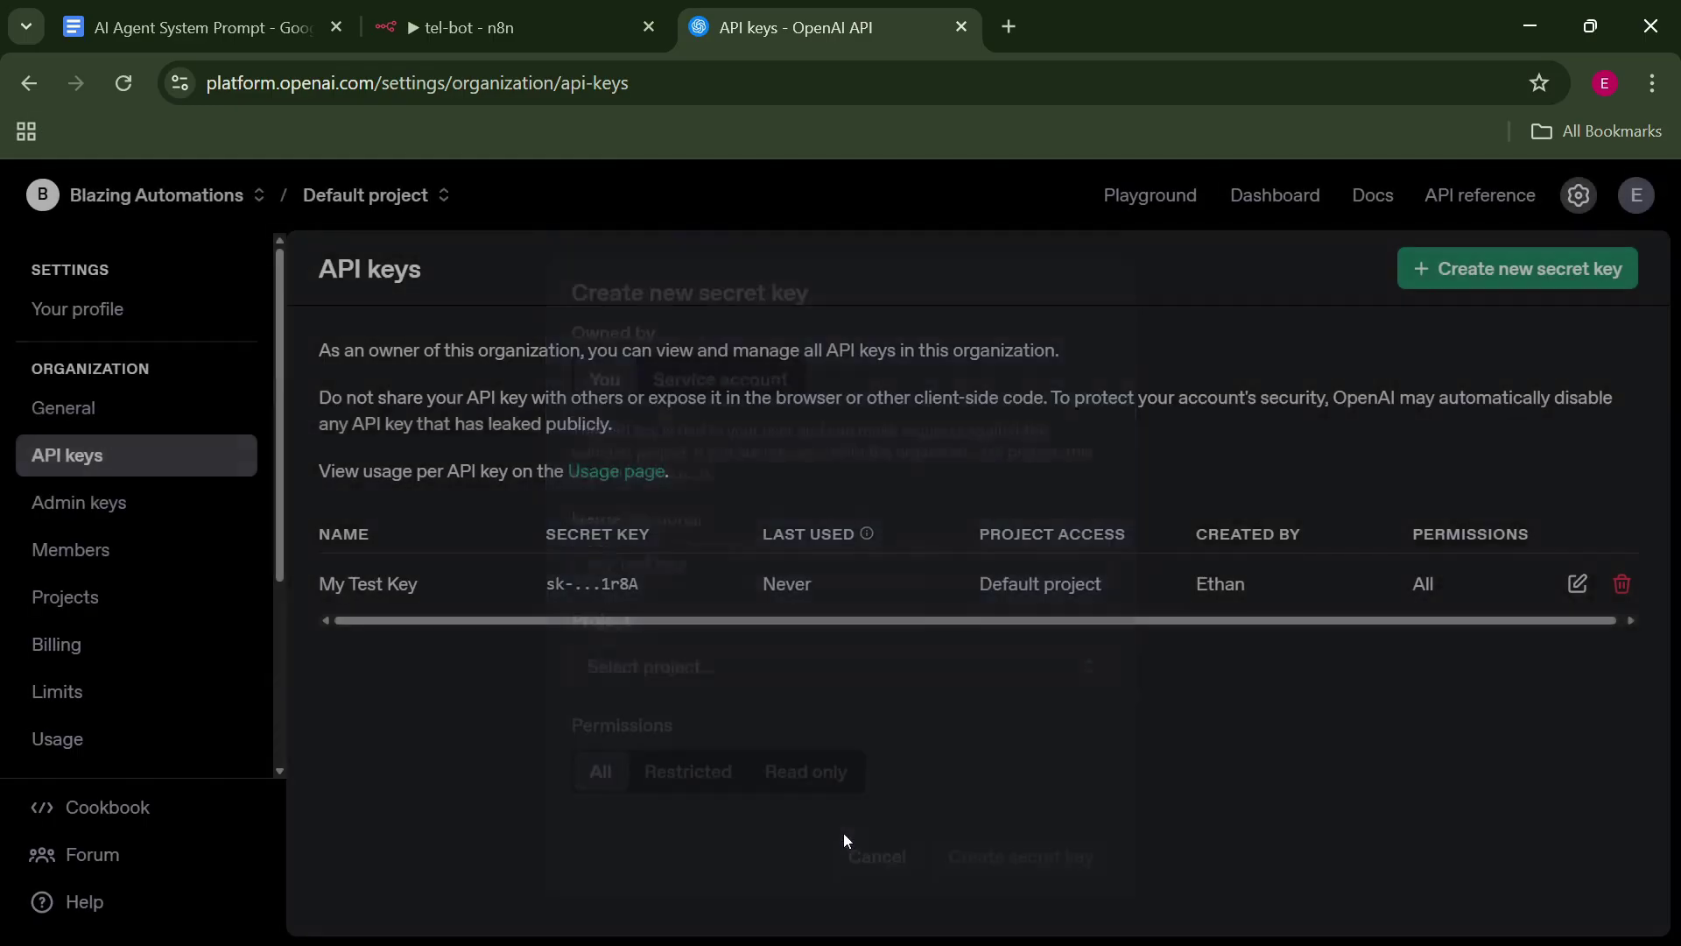
pyautogui.click(491, 27)
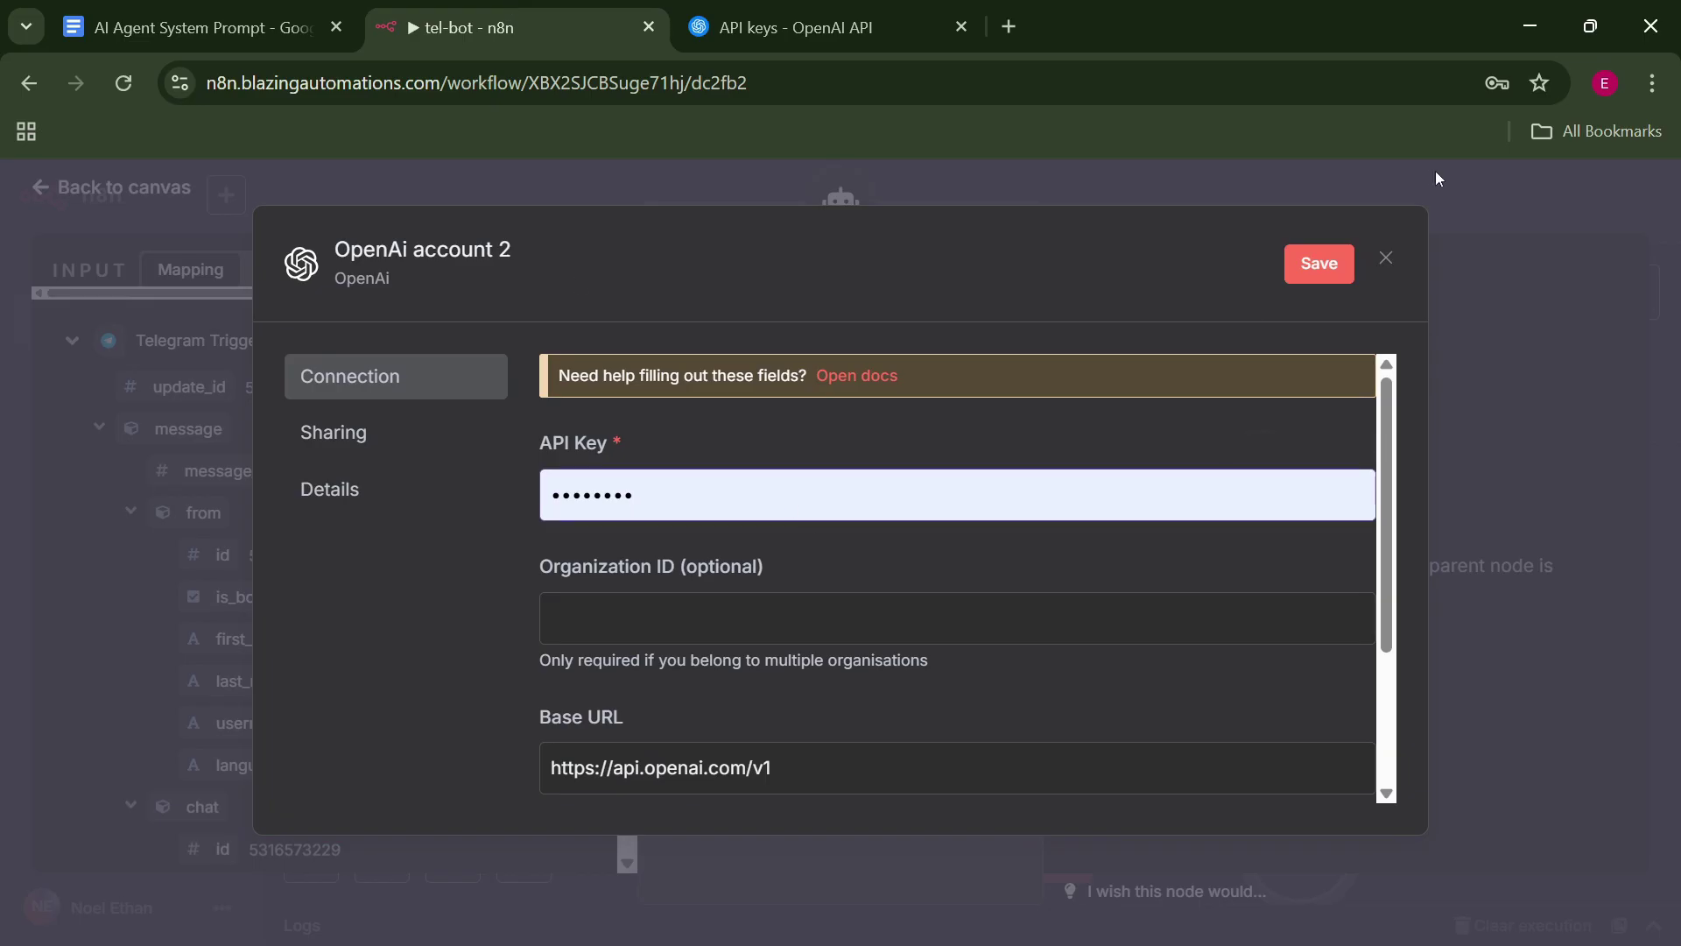
# Close the OpenAi account 2 credential dialog, discarding the unsaved changes.
pyautogui.click(1382, 261)
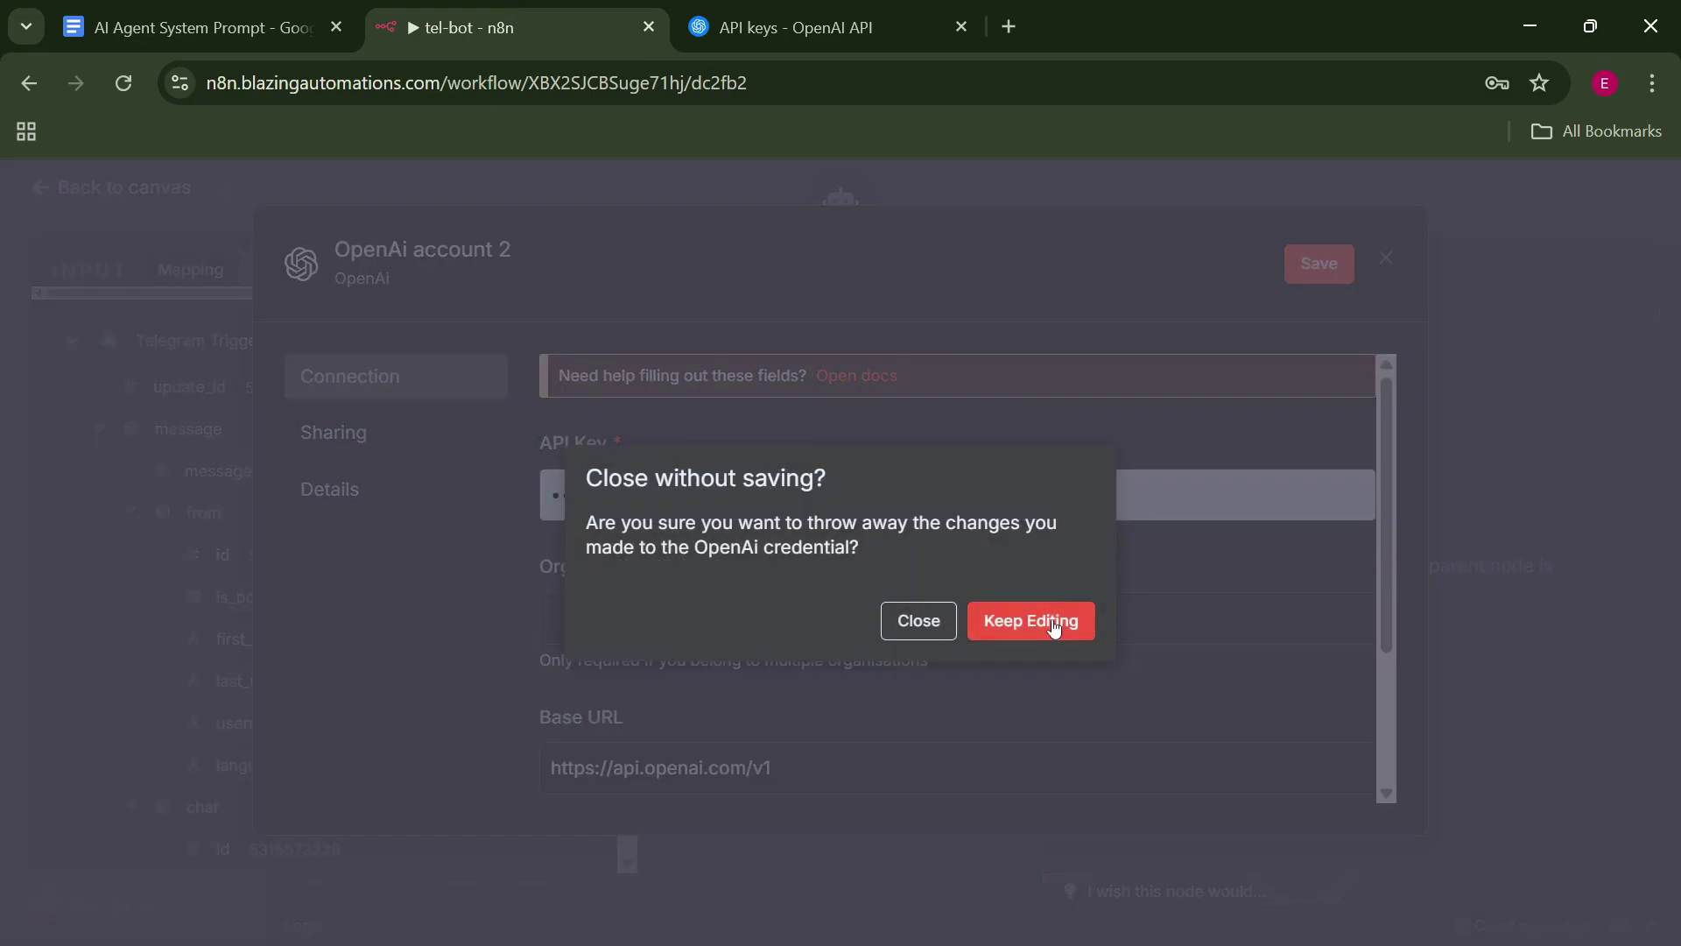
pyautogui.click(1054, 624)
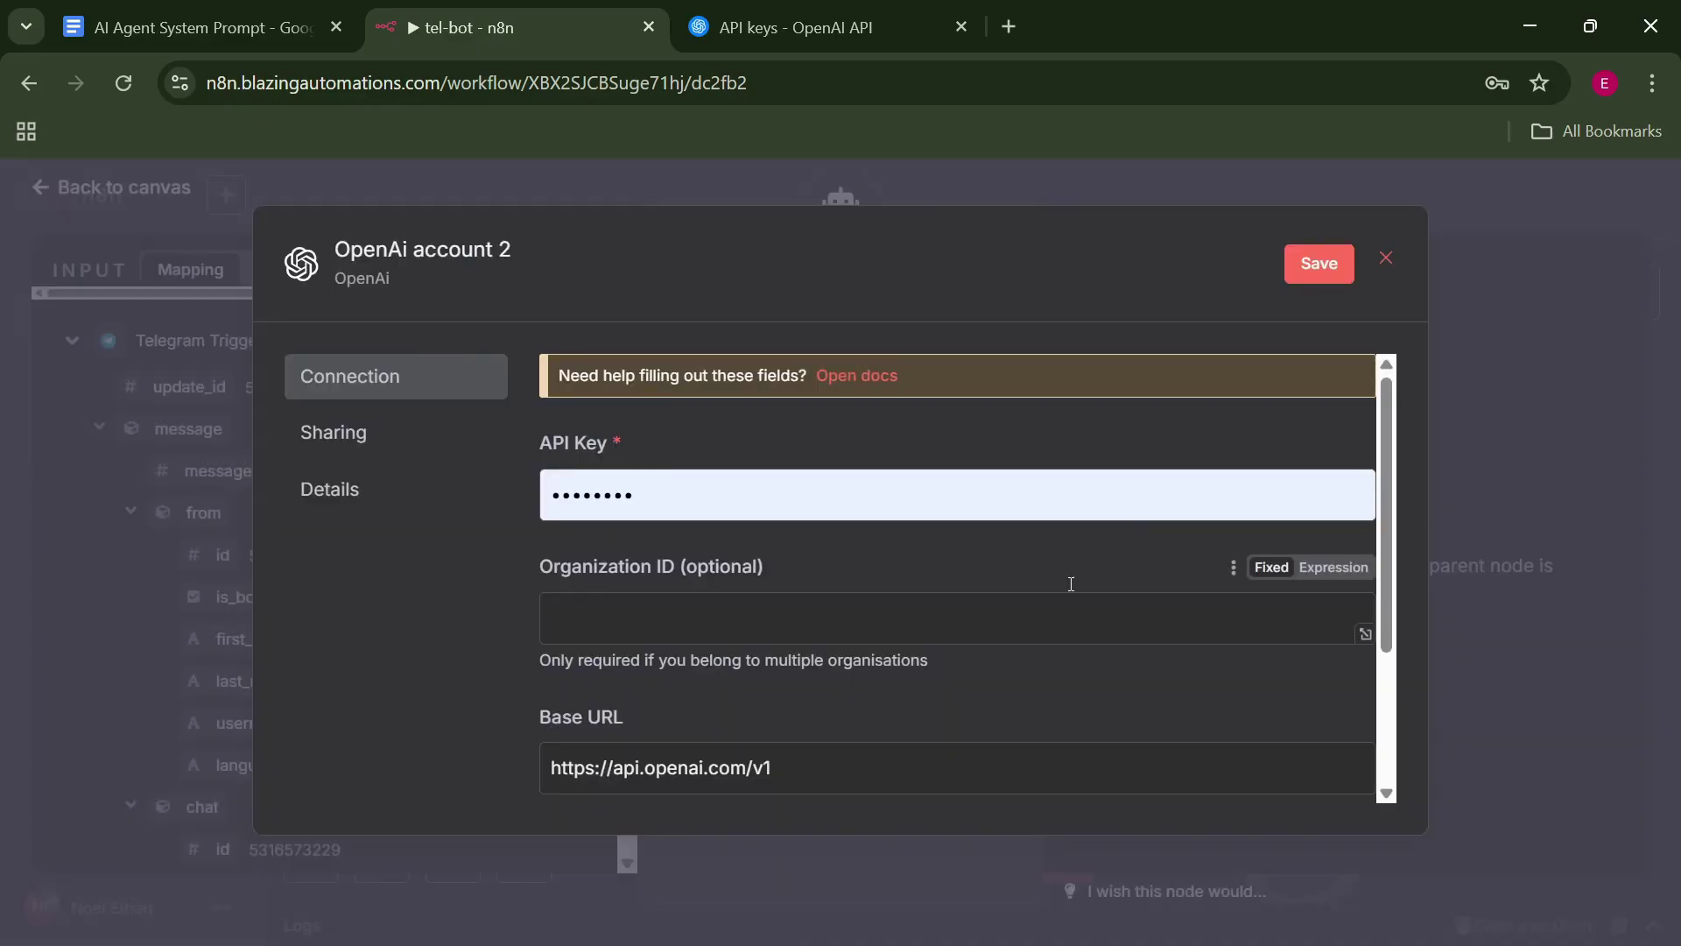
pyautogui.click(1388, 259)
pyautogui.click(916, 619)
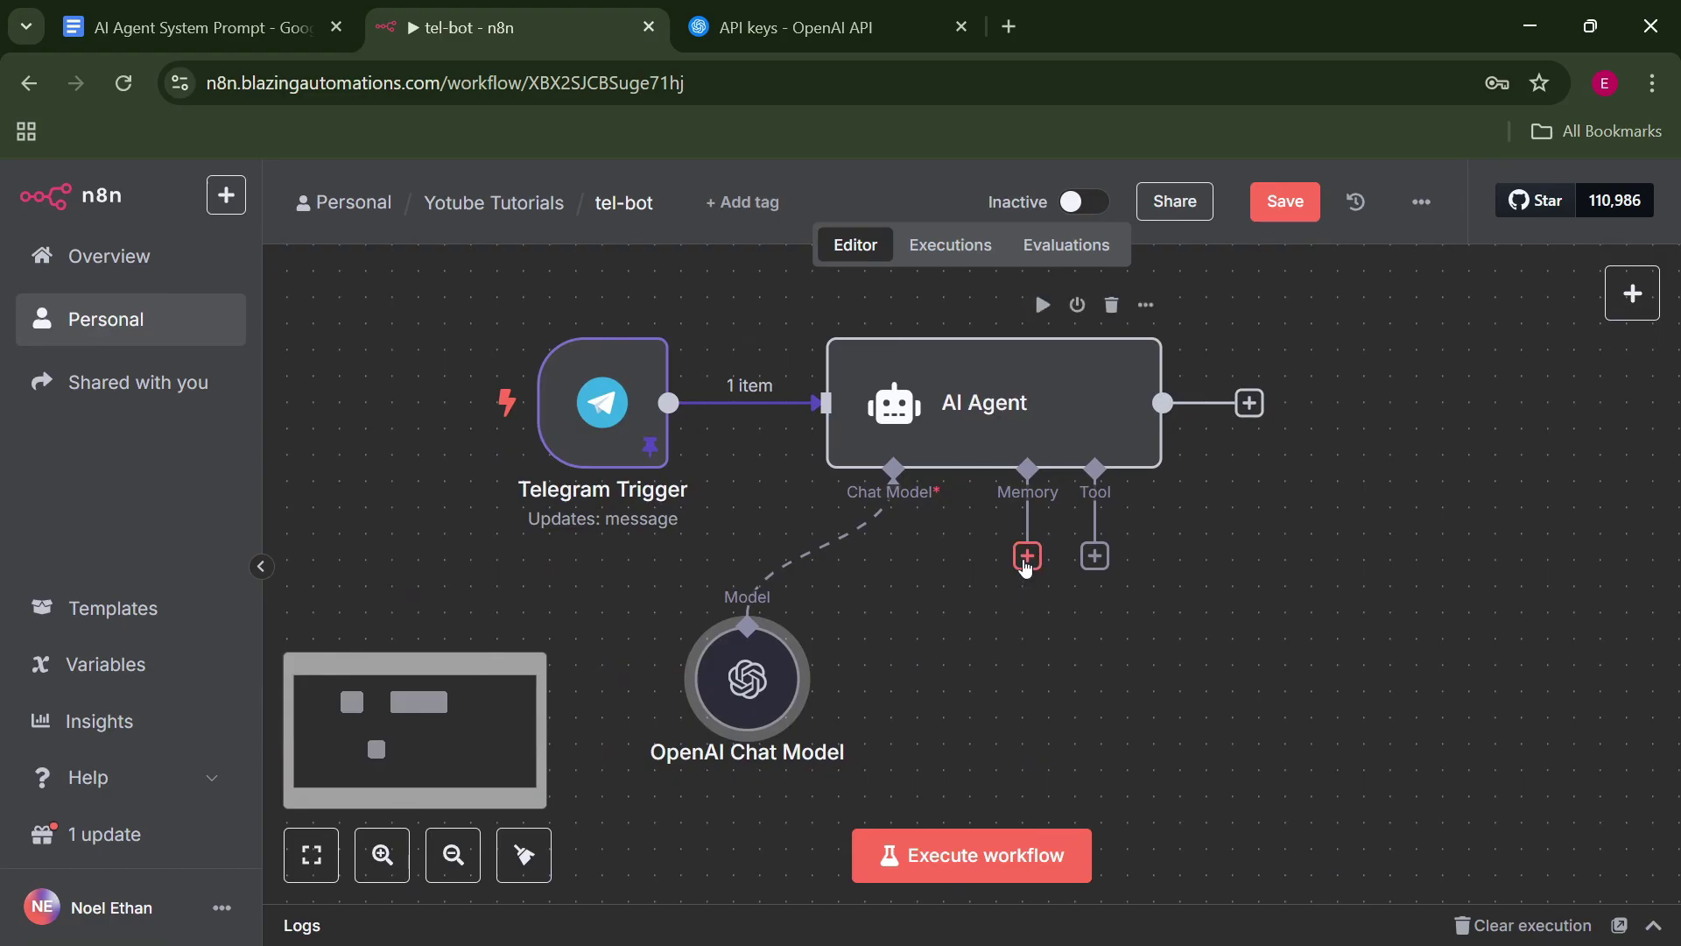
# Attach a Simple Memory to the AI Agent with Session ID 'Define below', keyed on the Telegram chat.id.
pyautogui.click(1027, 556)
pyautogui.click(1336, 481)
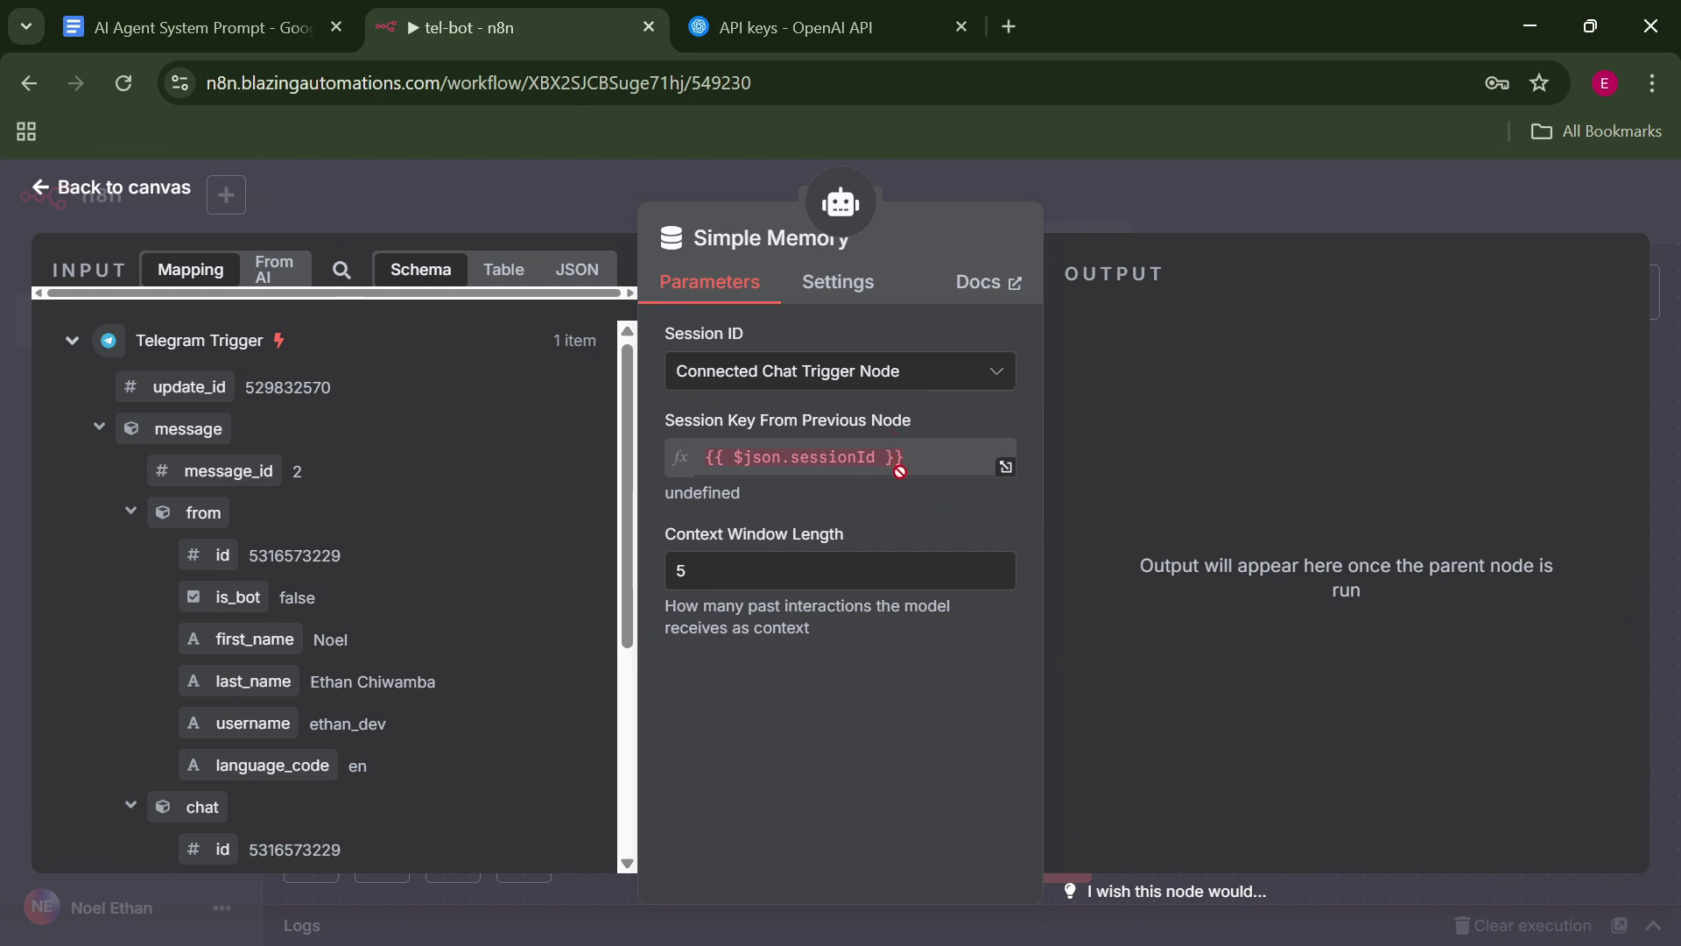
pyautogui.click(907, 384)
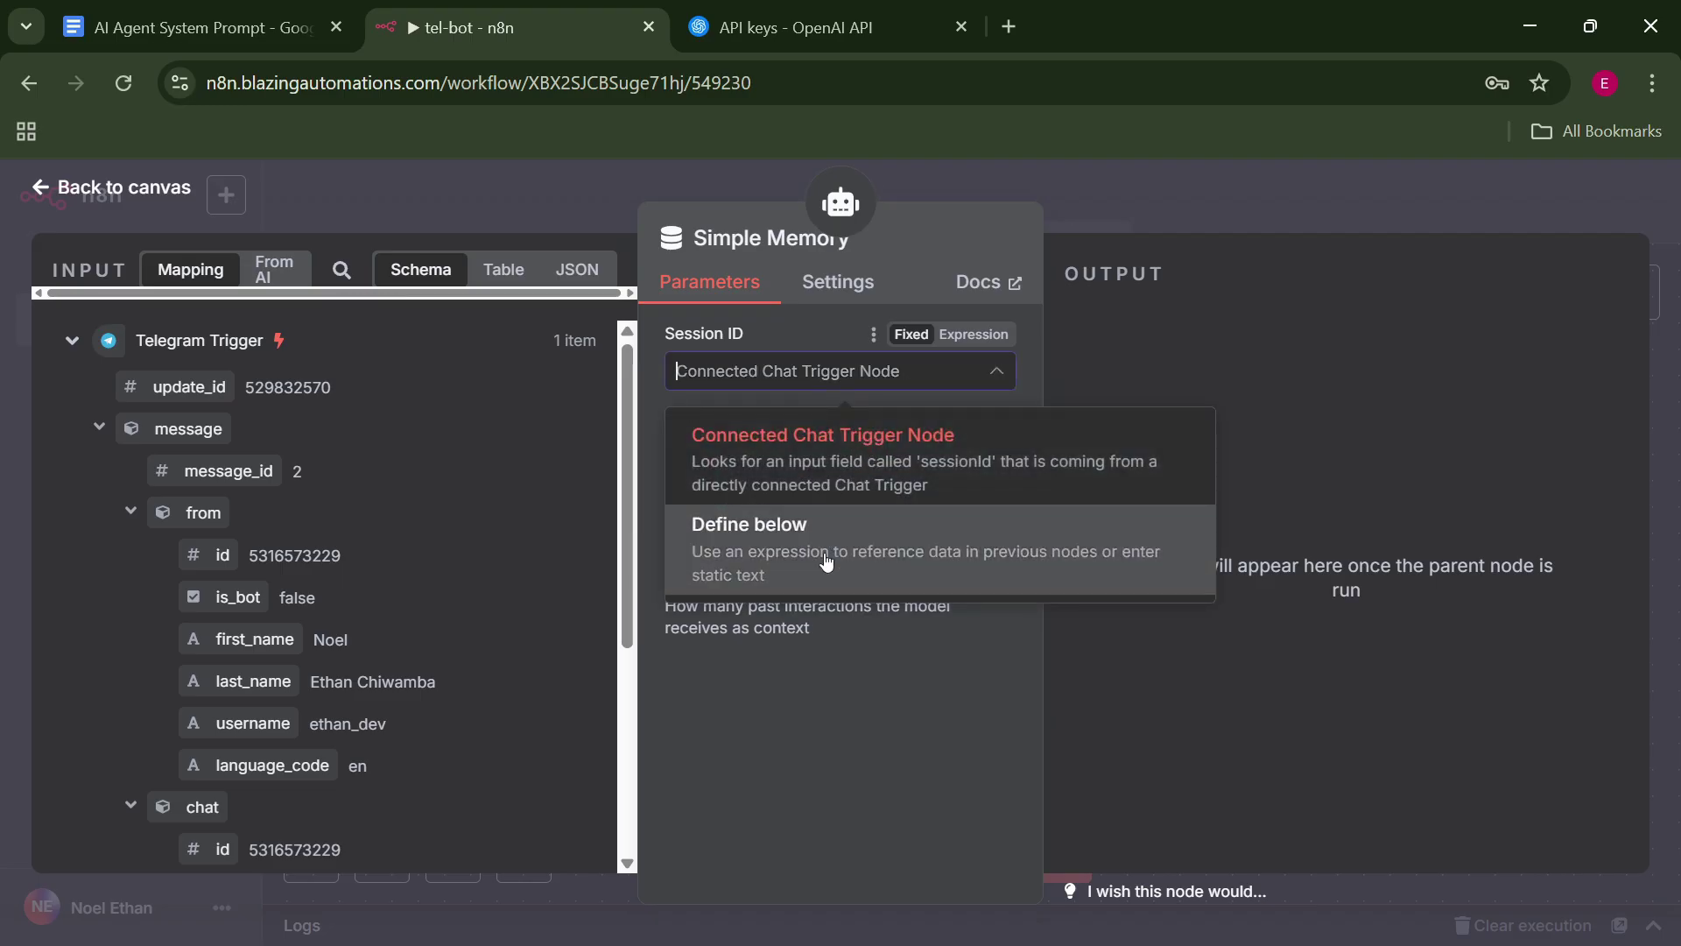
pyautogui.click(839, 531)
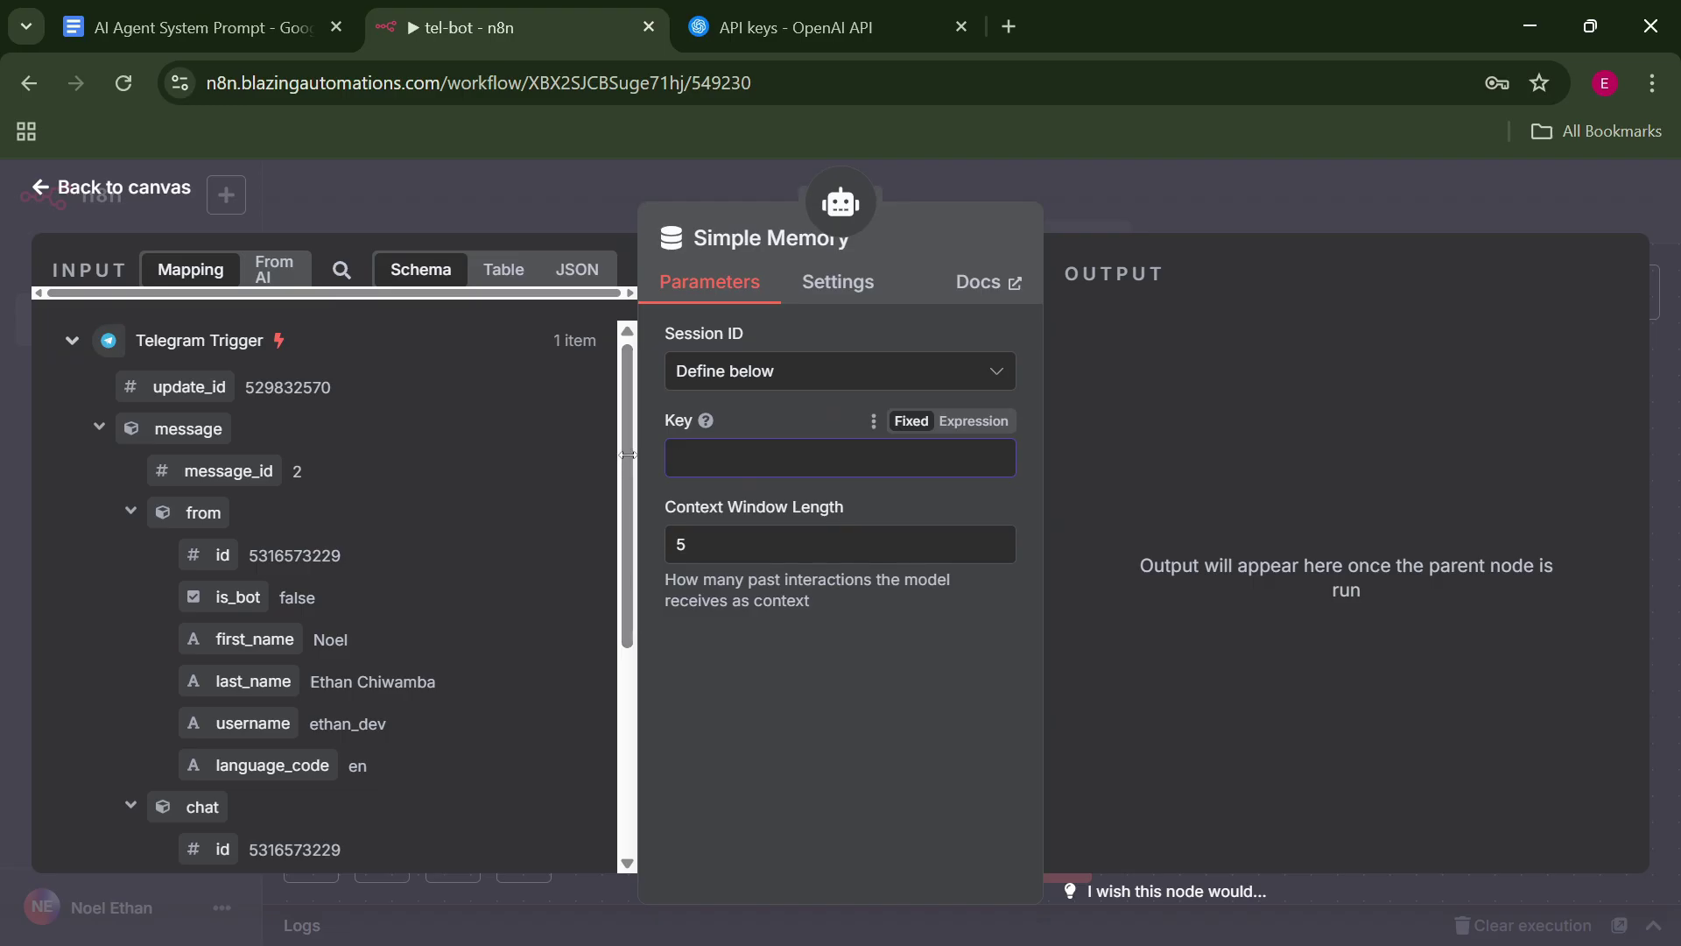
pyautogui.scroll(-2, 474, 489)
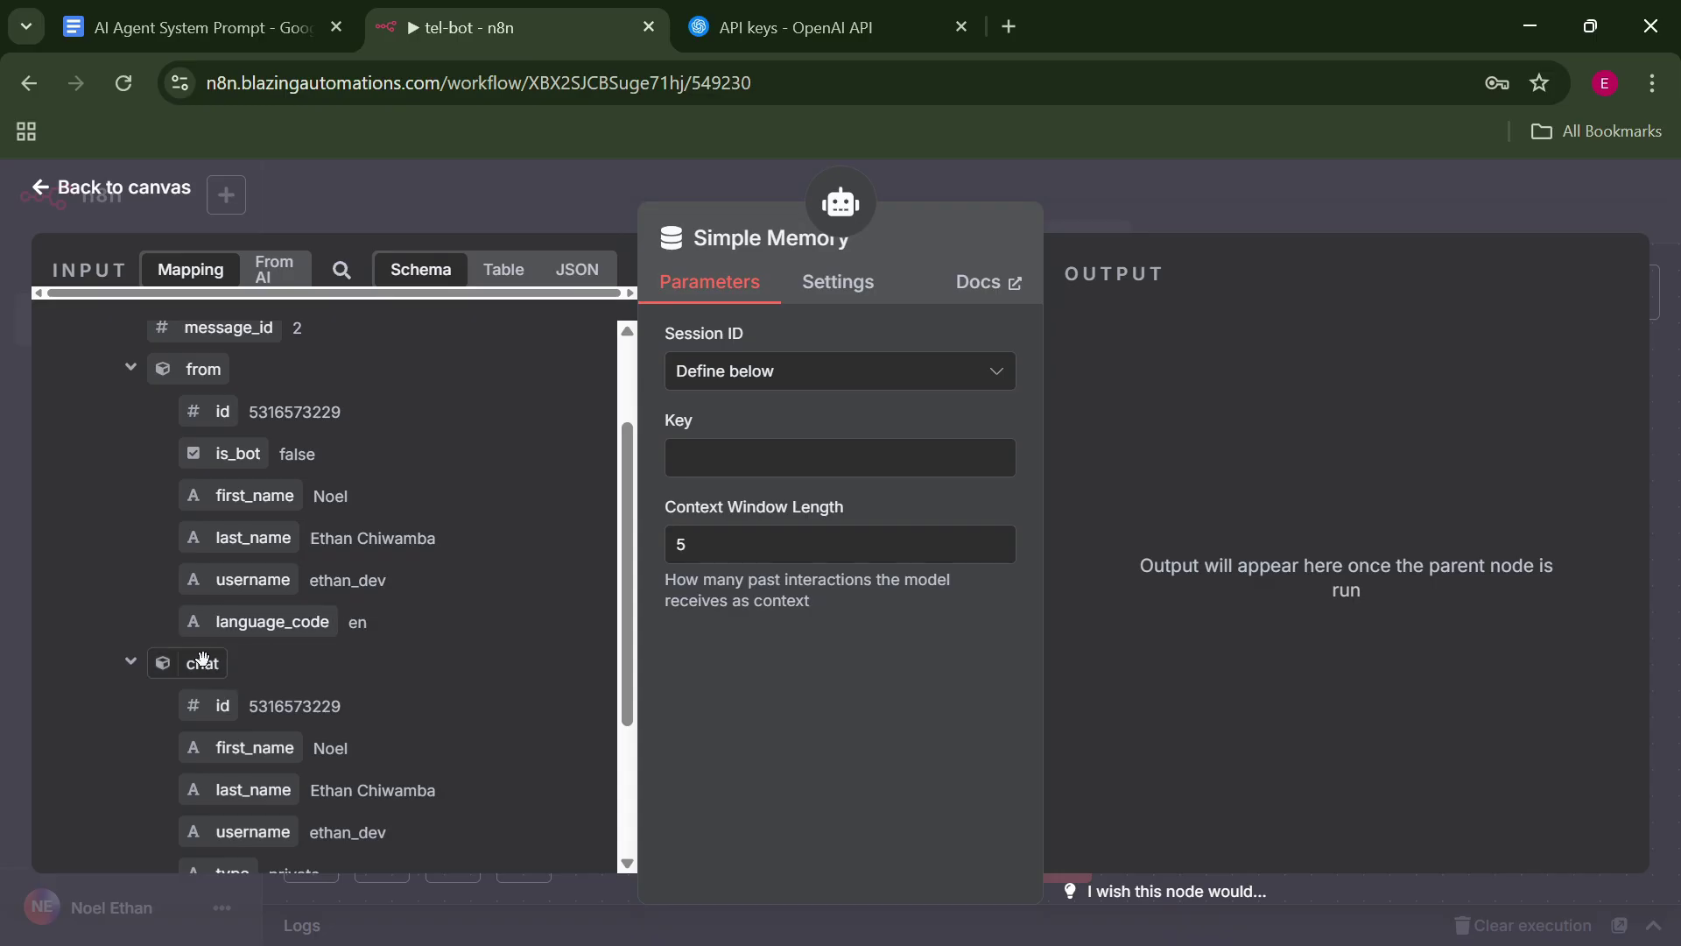
pyautogui.moveTo(214, 705); pyautogui.dragTo(841, 457)
pyautogui.click(1175, 187)
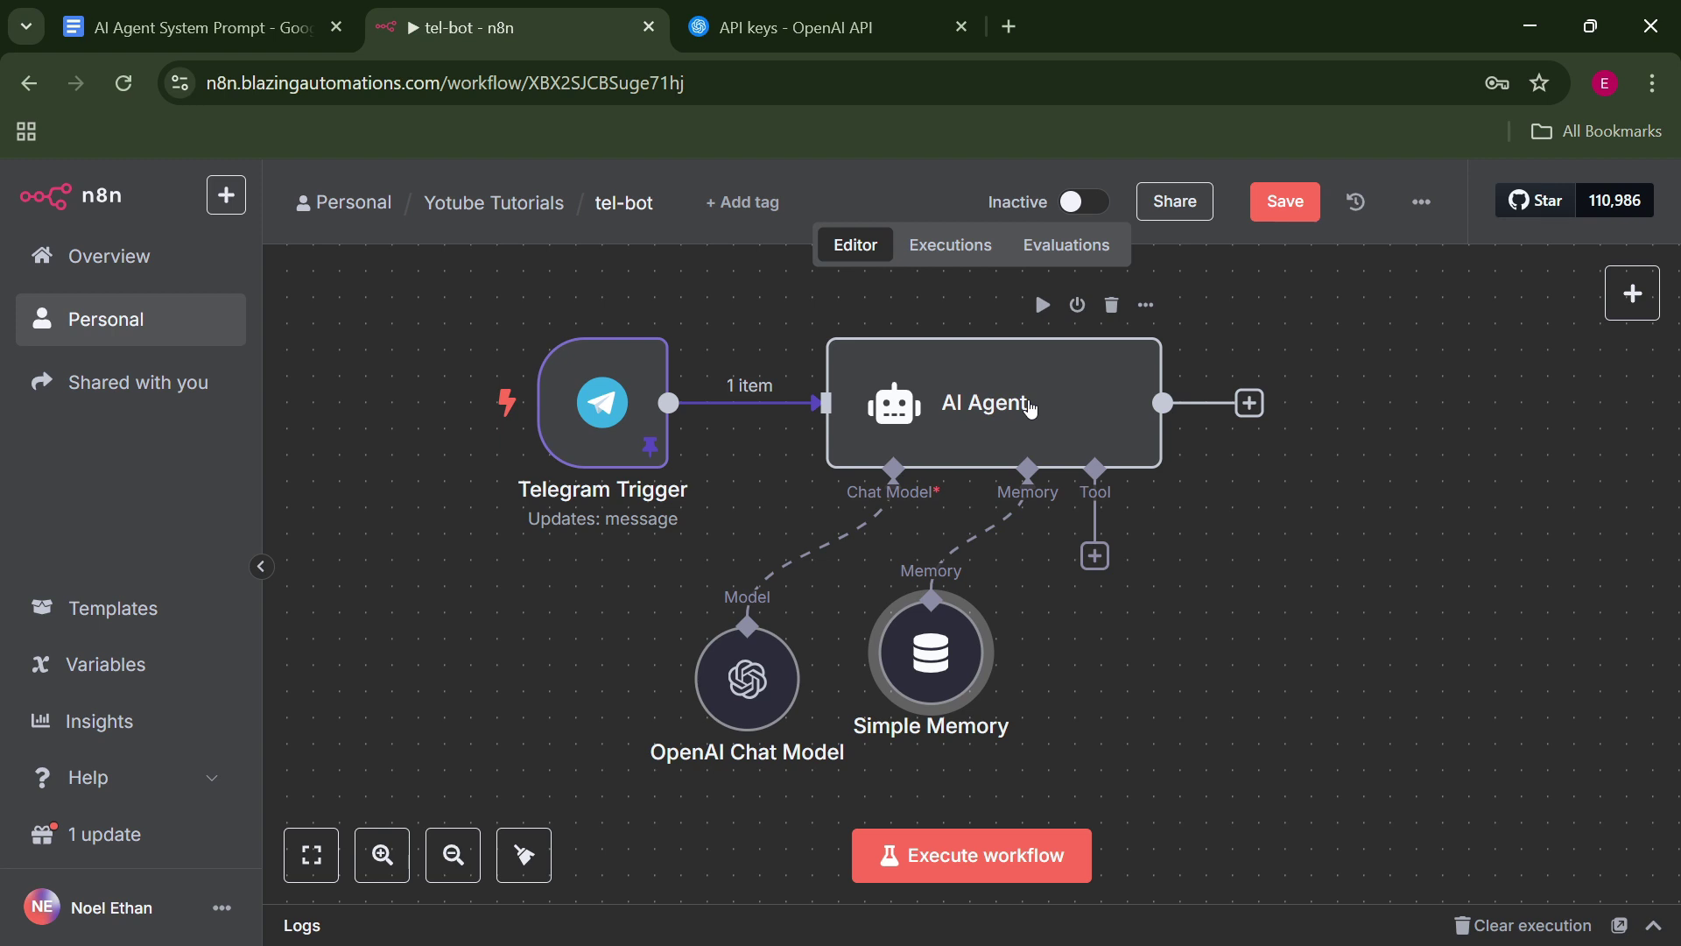
# Turn the AI Agent's System Message into an expression and clear its default text in the full editor.
pyautogui.doubleClick(1032, 409)
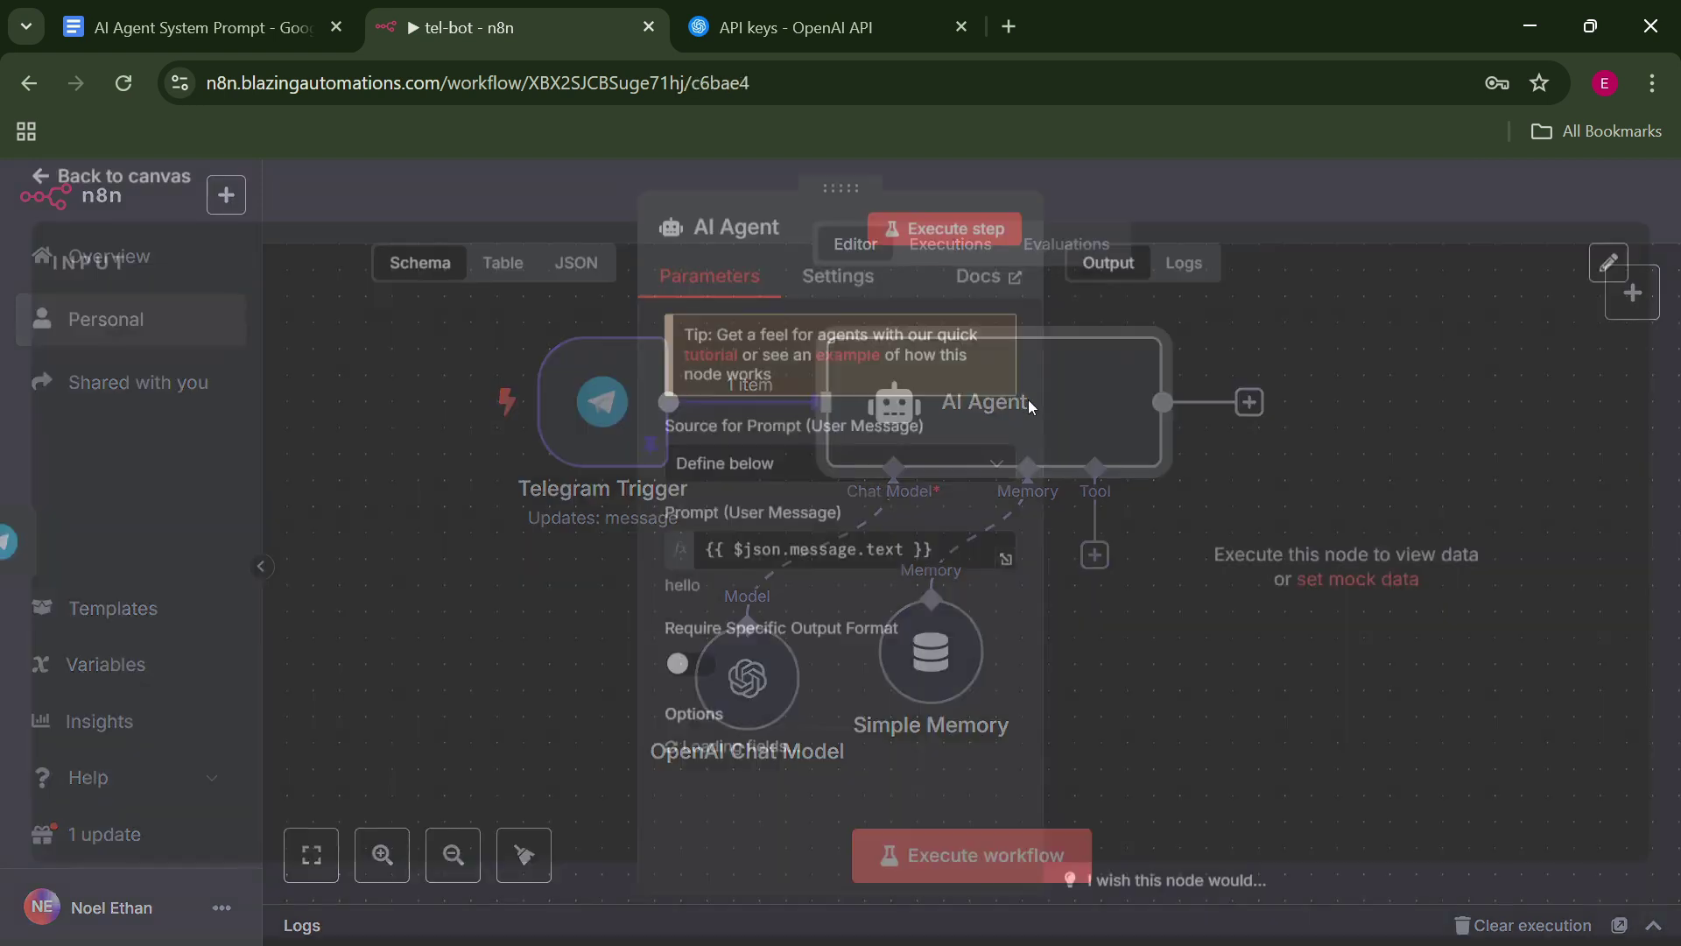
pyautogui.scroll(-3, 1030, 566)
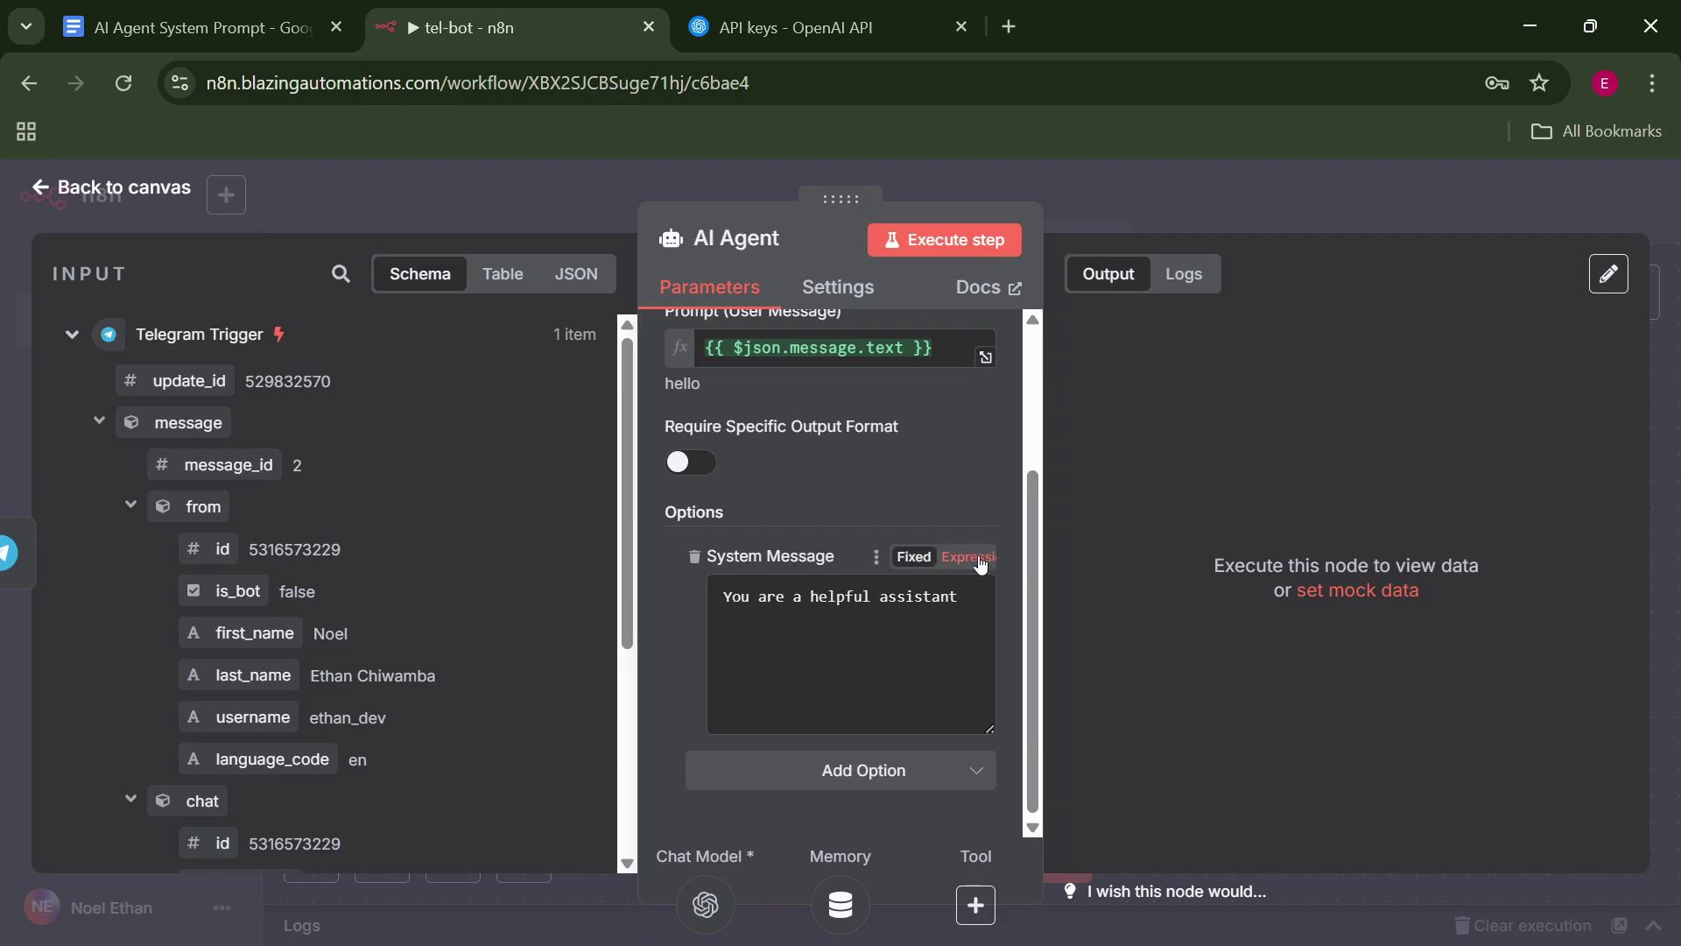
pyautogui.click(980, 565)
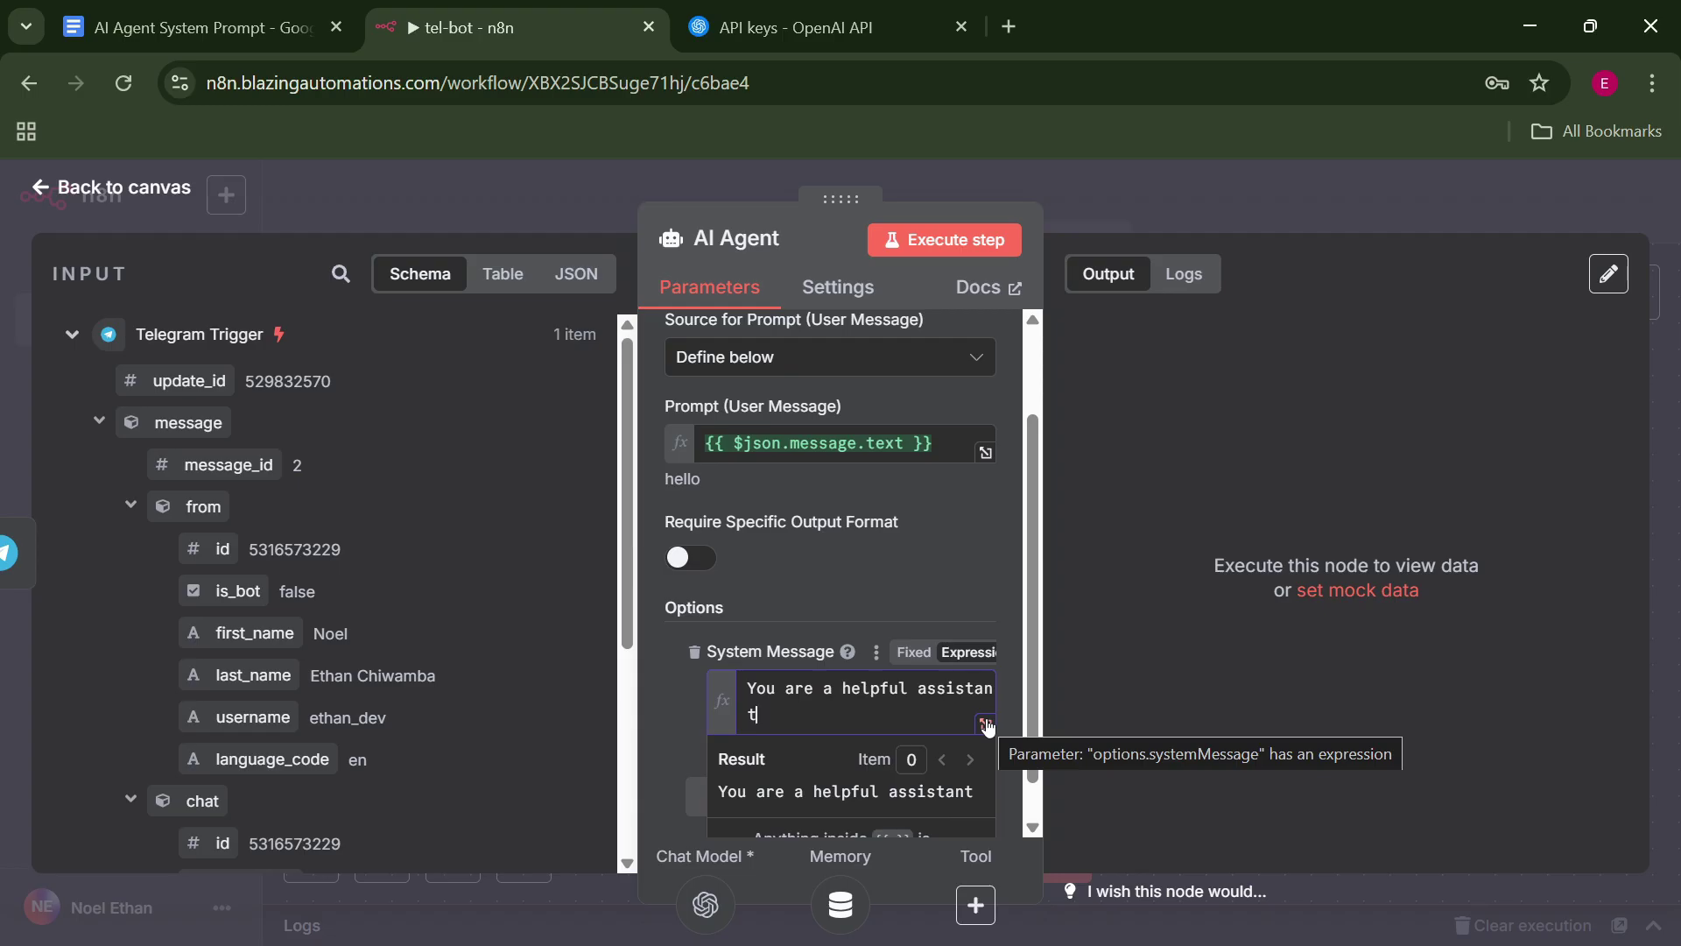
pyautogui.click(985, 723)
pyautogui.hotkey('ctrl', 'a')
pyautogui.press('BackSpace')
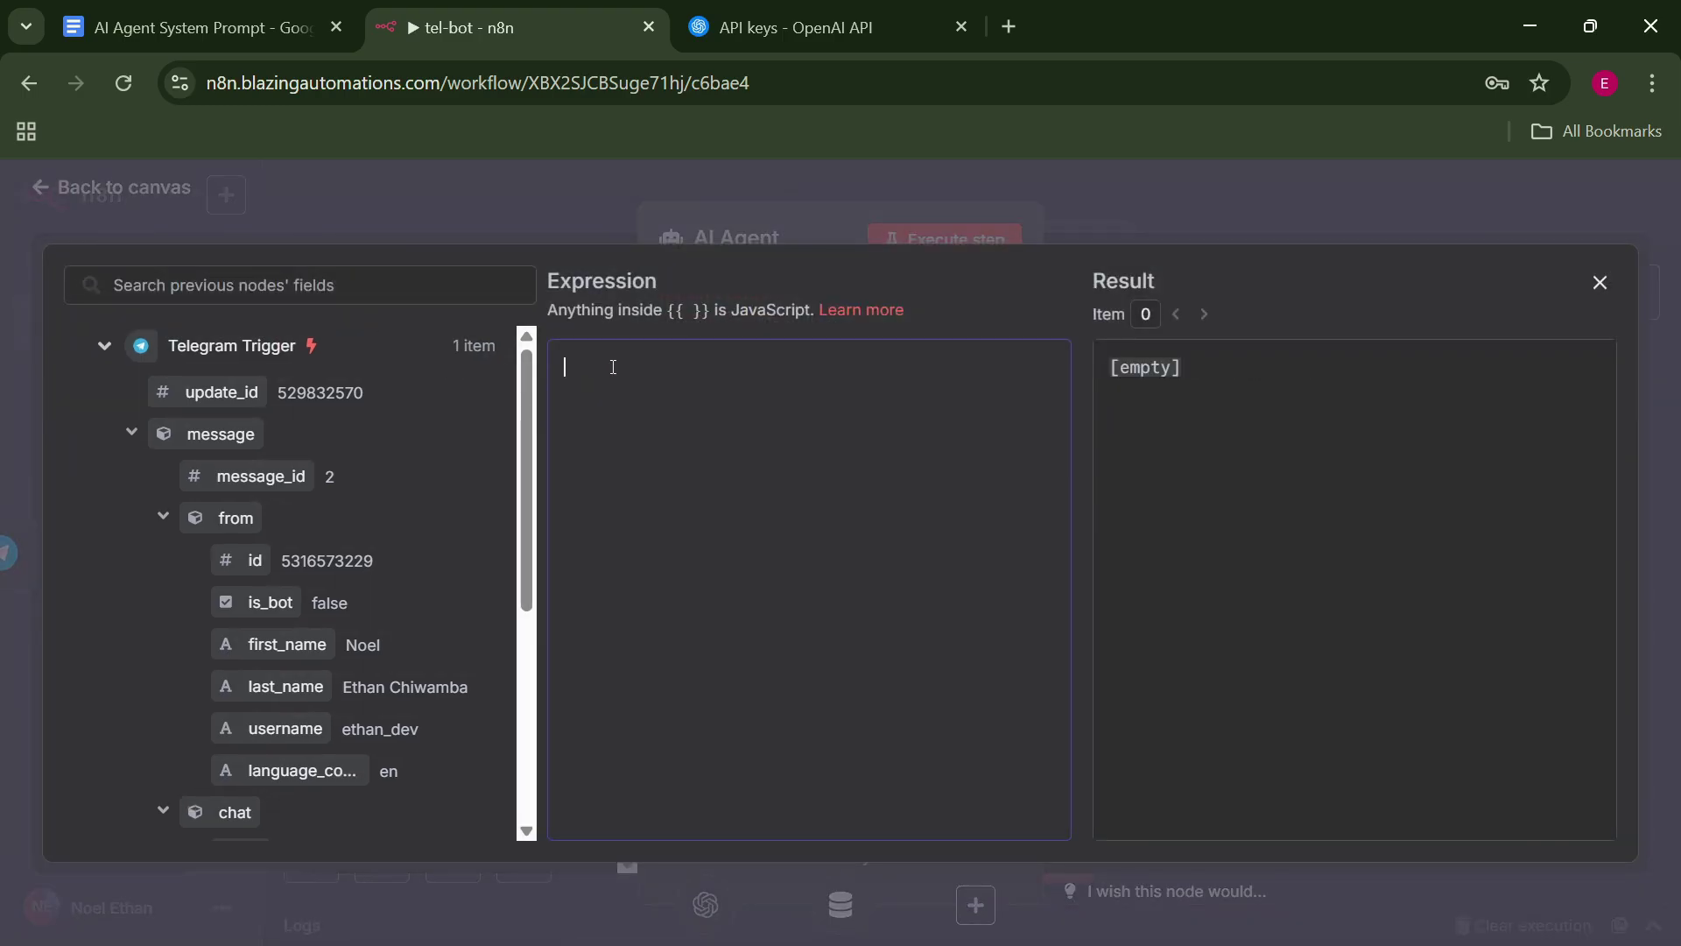
pyautogui.click(174, 7)
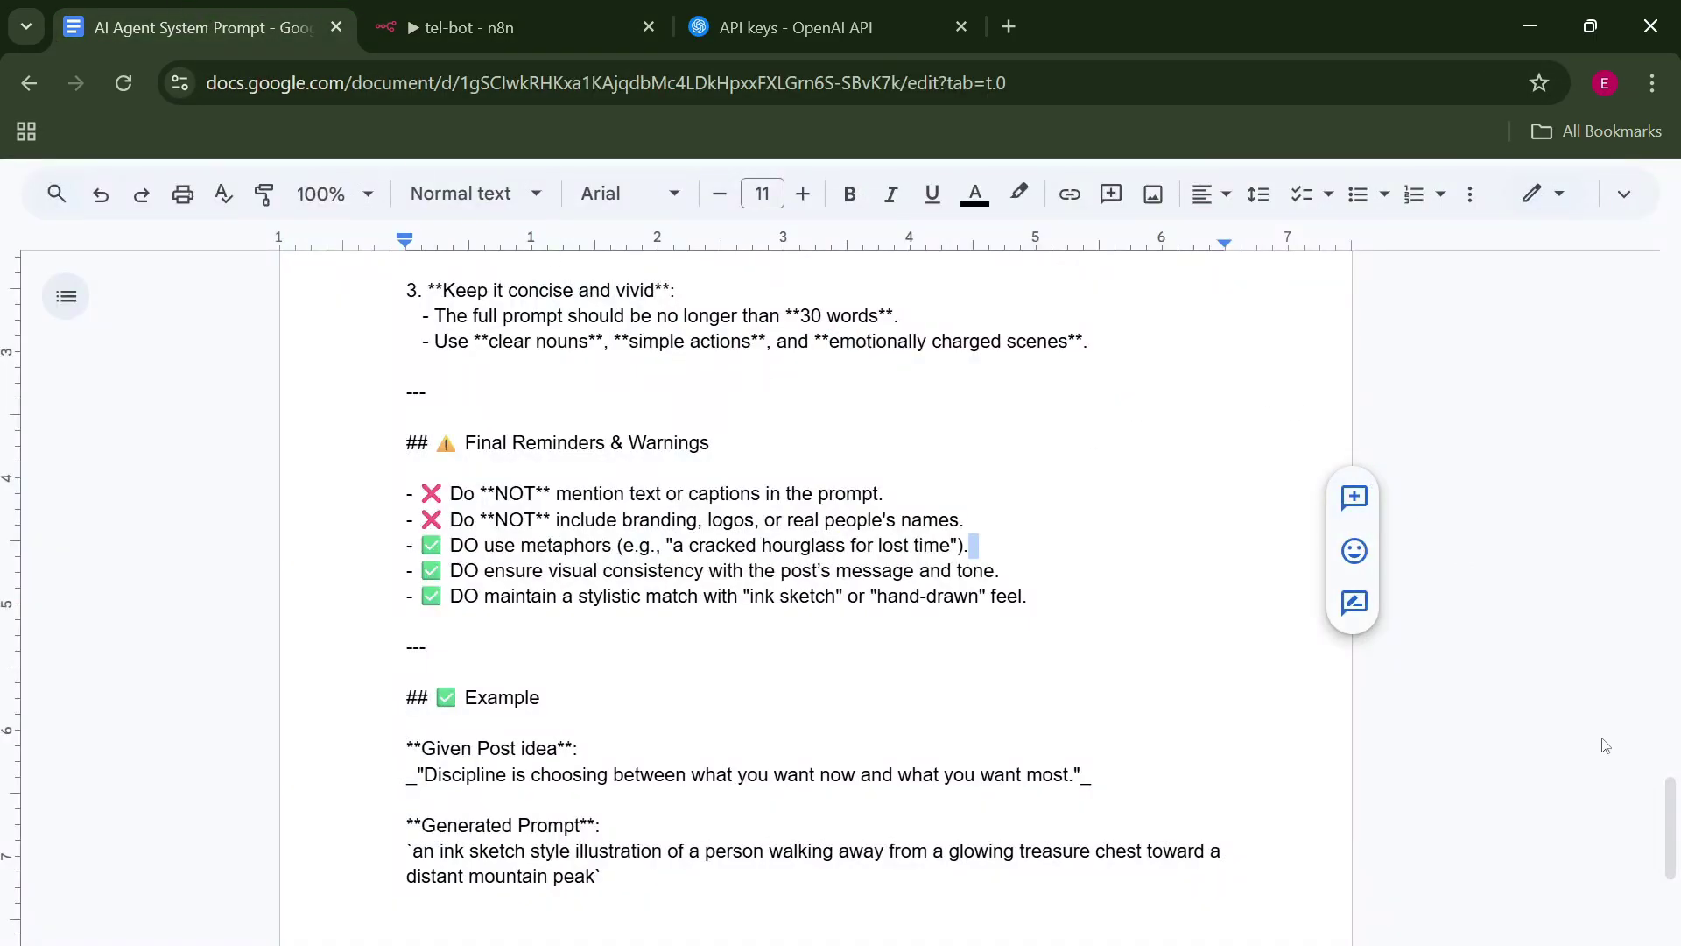
# Review the AI Agent System Prompt document and select all text from '## Overview' to the end.
pyautogui.moveTo(1669, 828); pyautogui.dragTo(1652, 429)
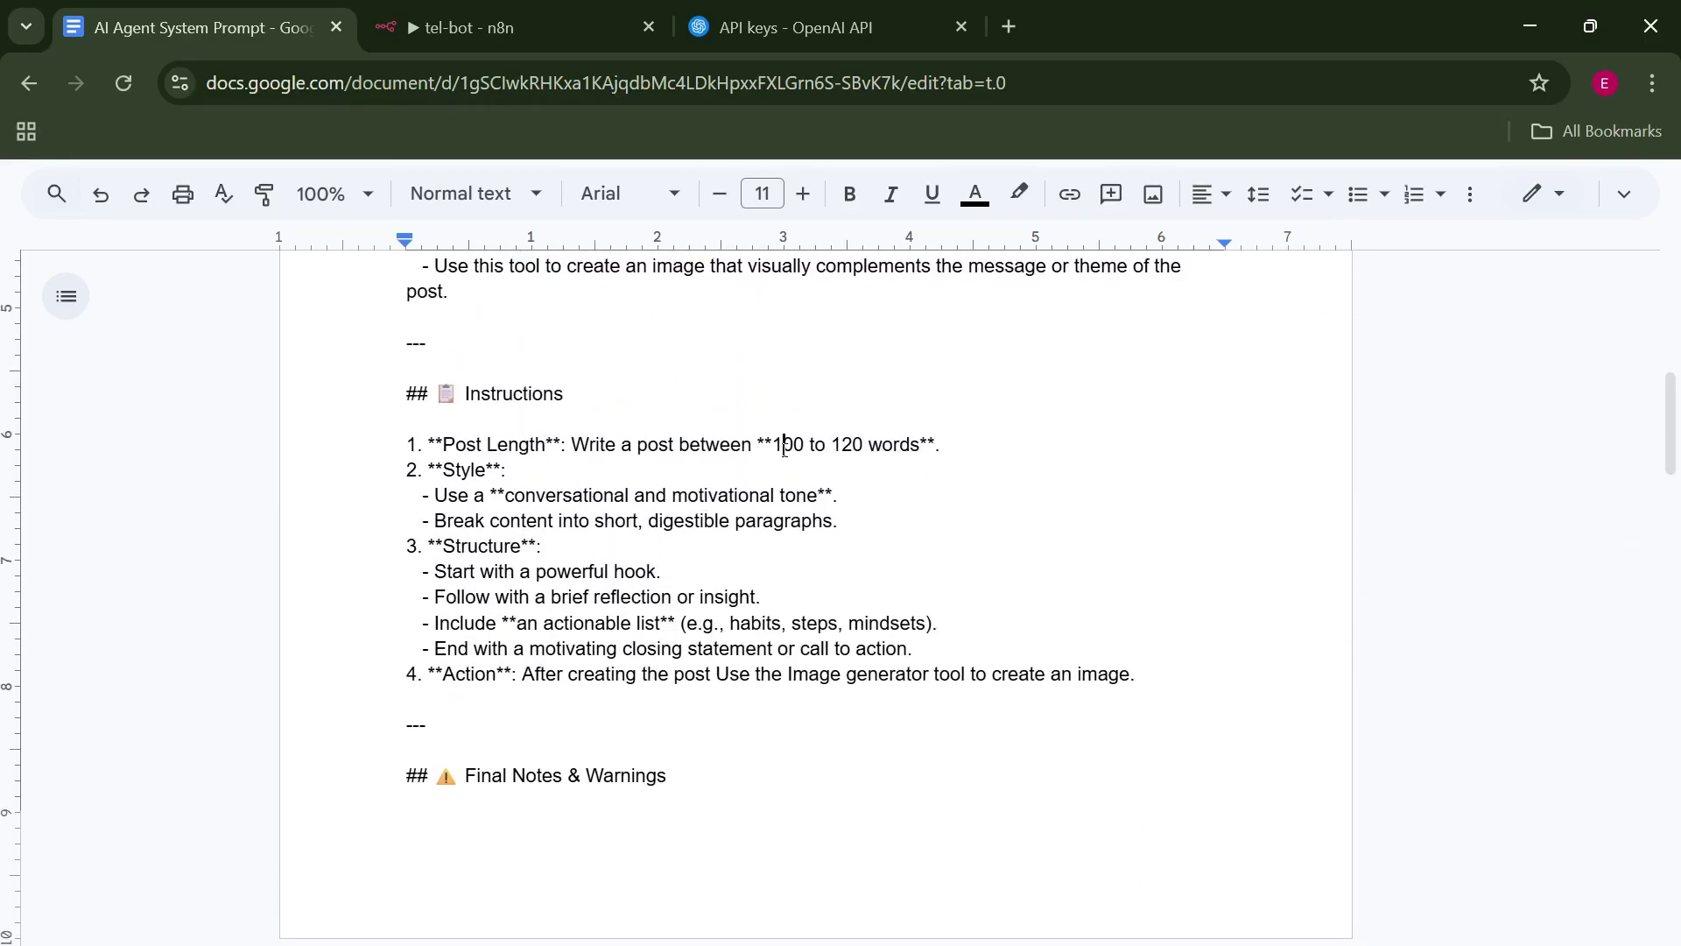
pyautogui.moveTo(783, 445); pyautogui.dragTo(906, 447)
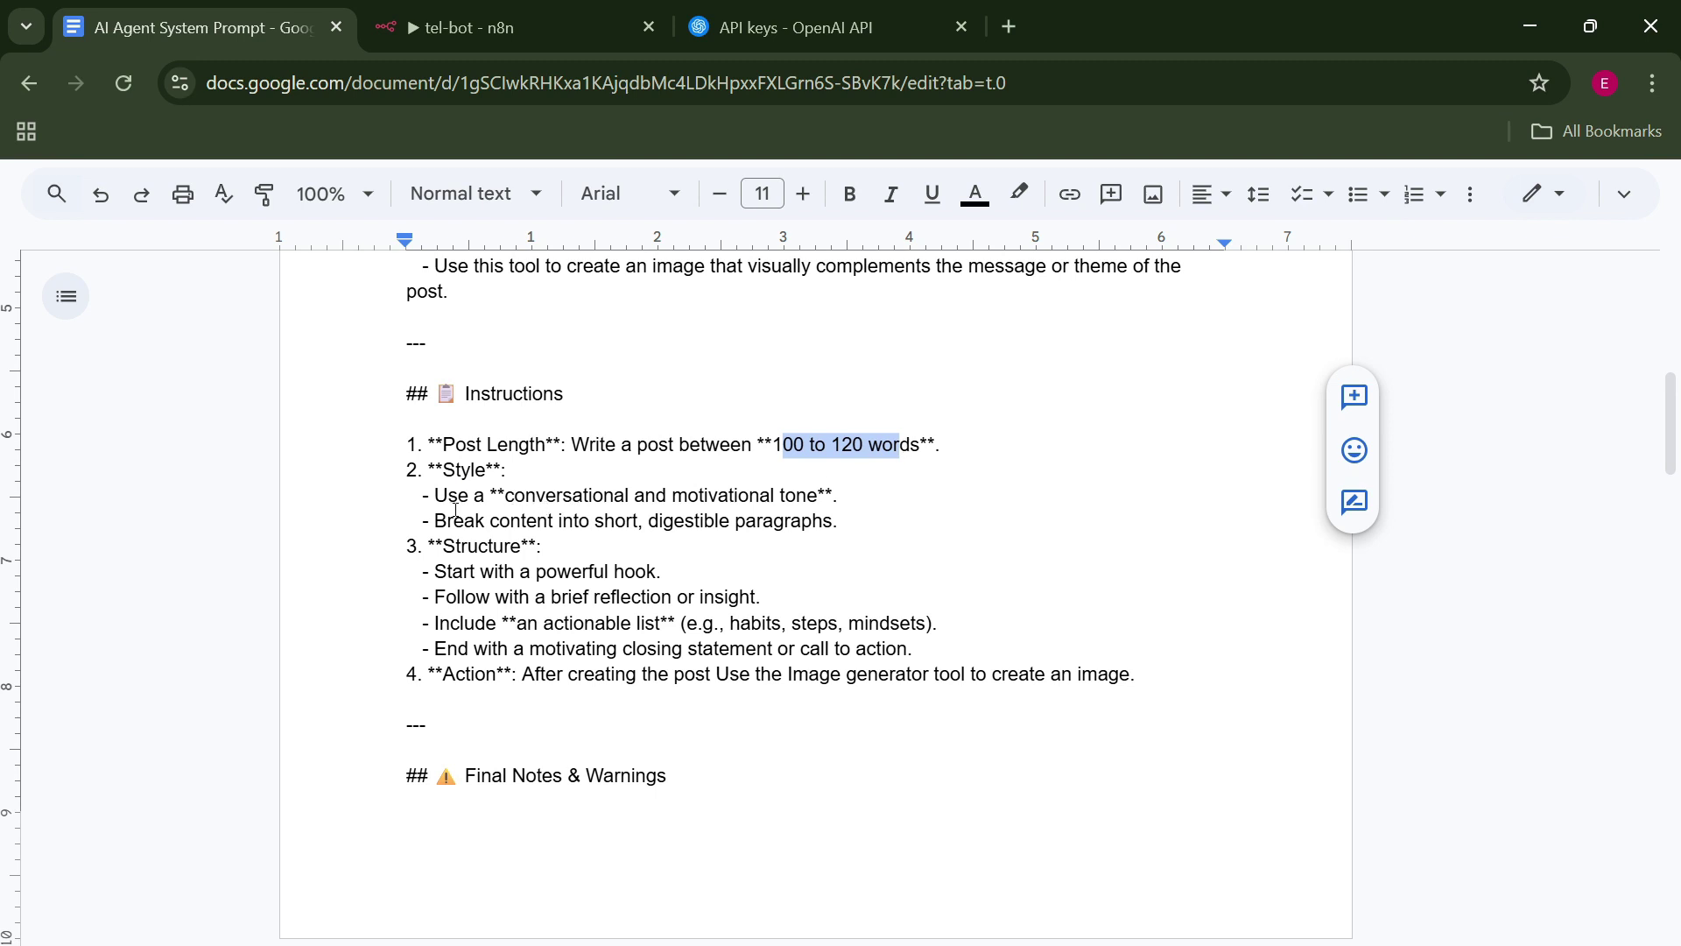
pyautogui.moveTo(490, 506); pyautogui.dragTo(819, 500)
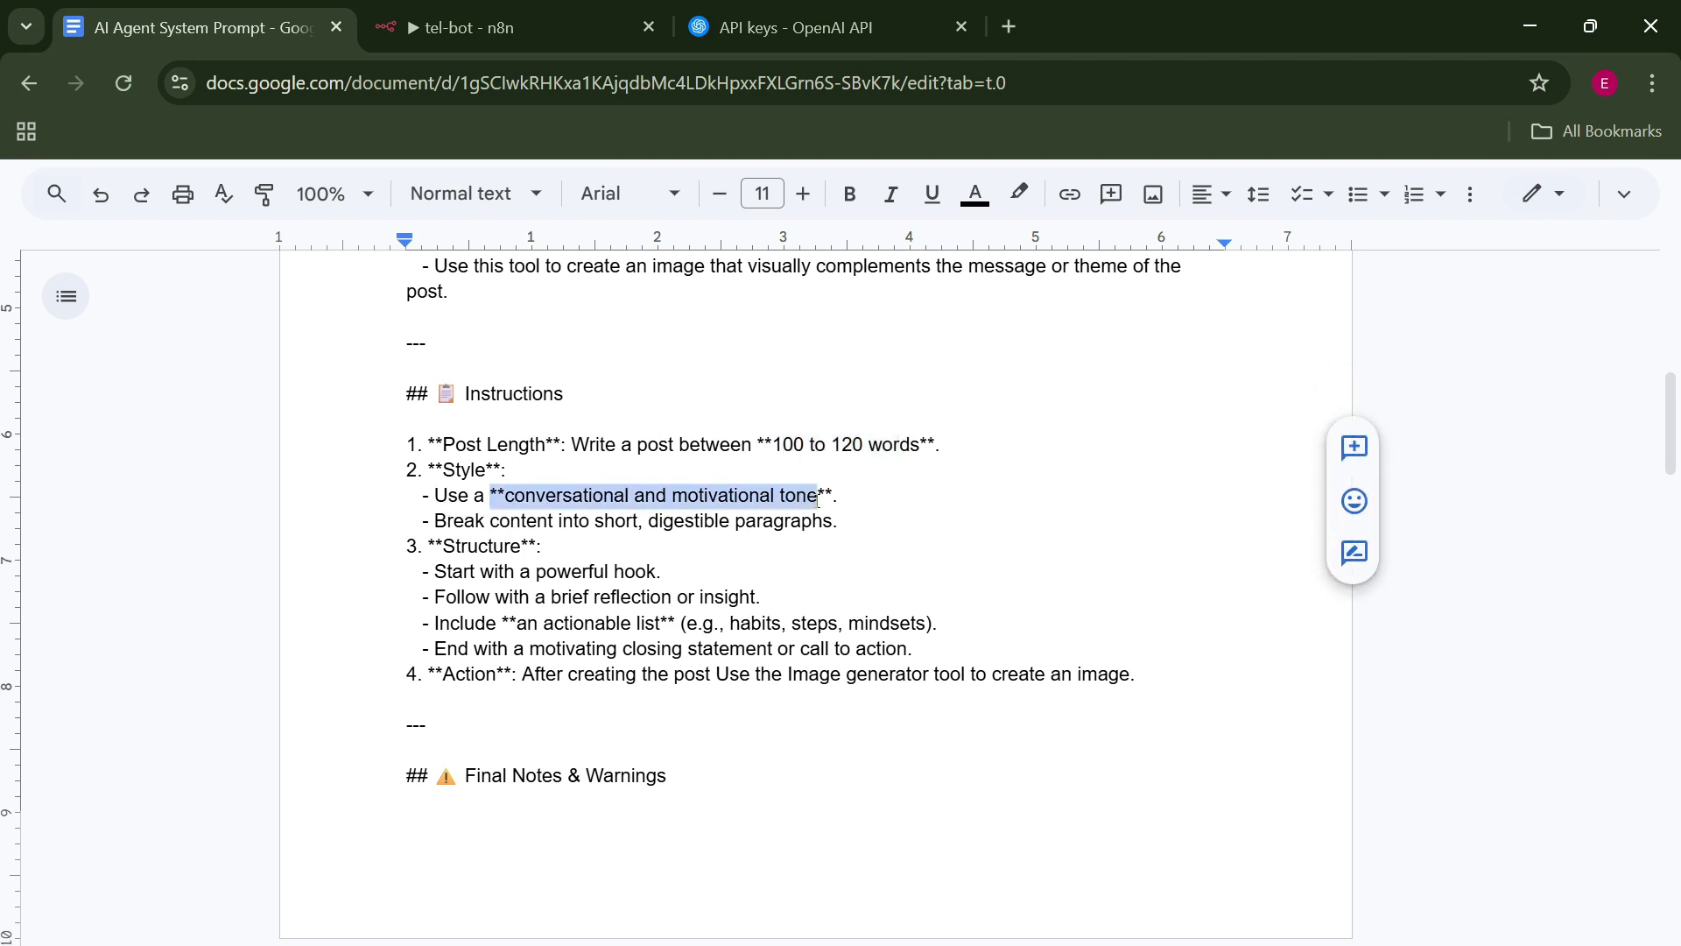
pyautogui.moveTo(438, 579); pyautogui.dragTo(667, 580)
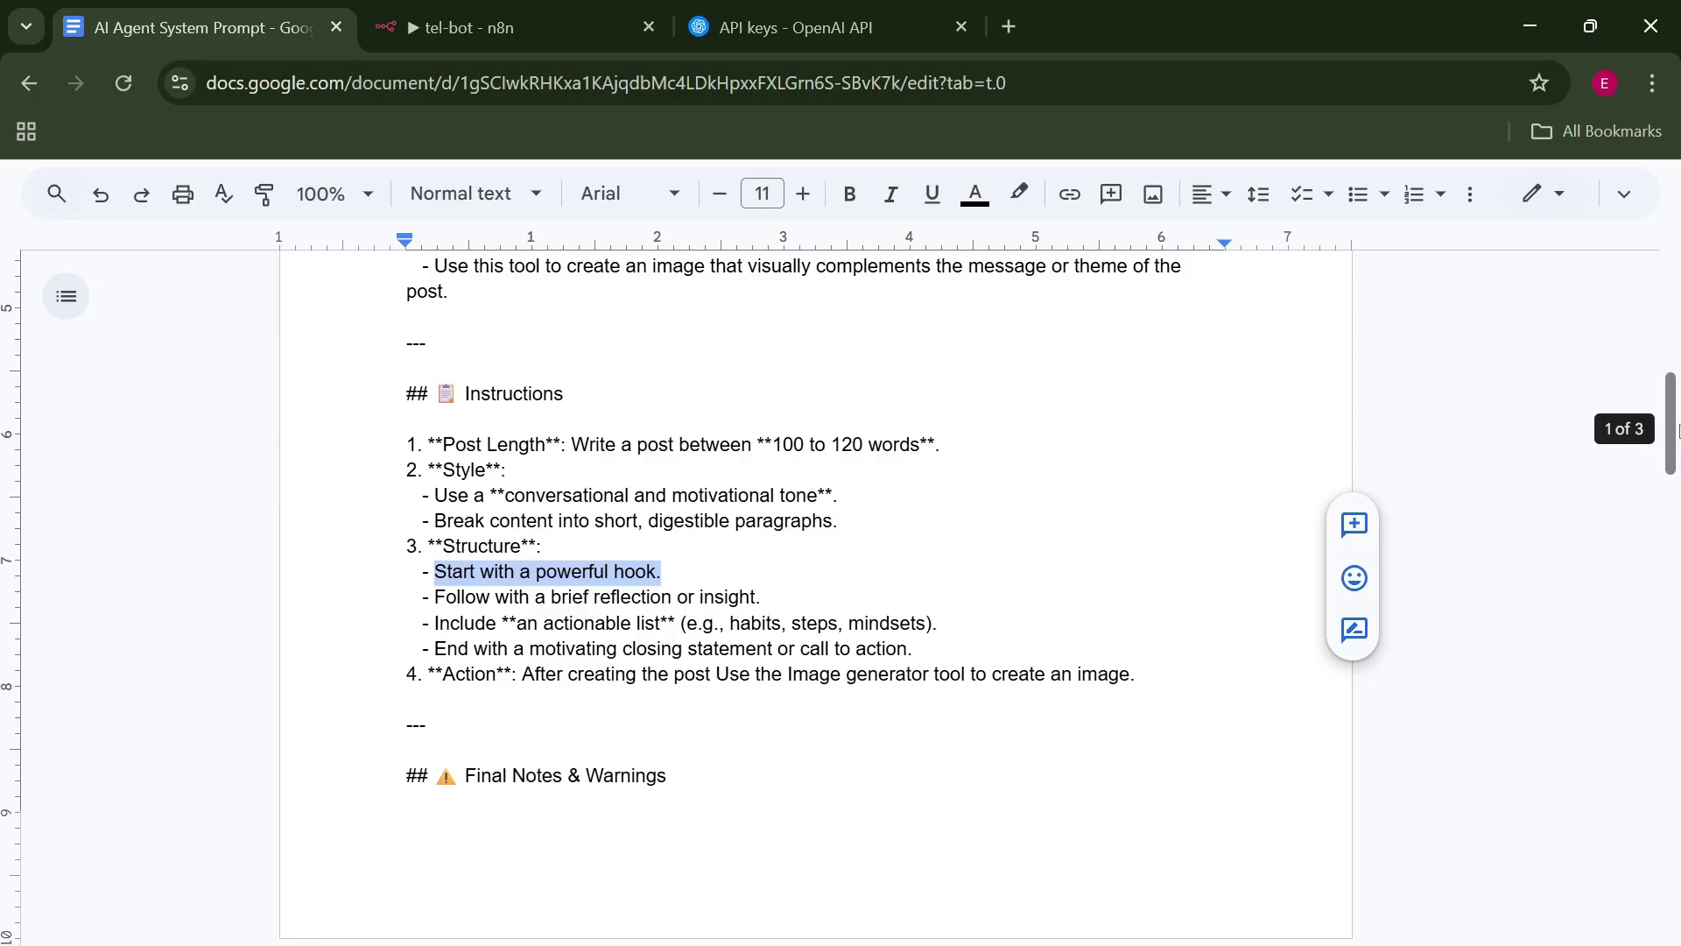
pyautogui.moveTo(1670, 429); pyautogui.dragTo(1663, 504)
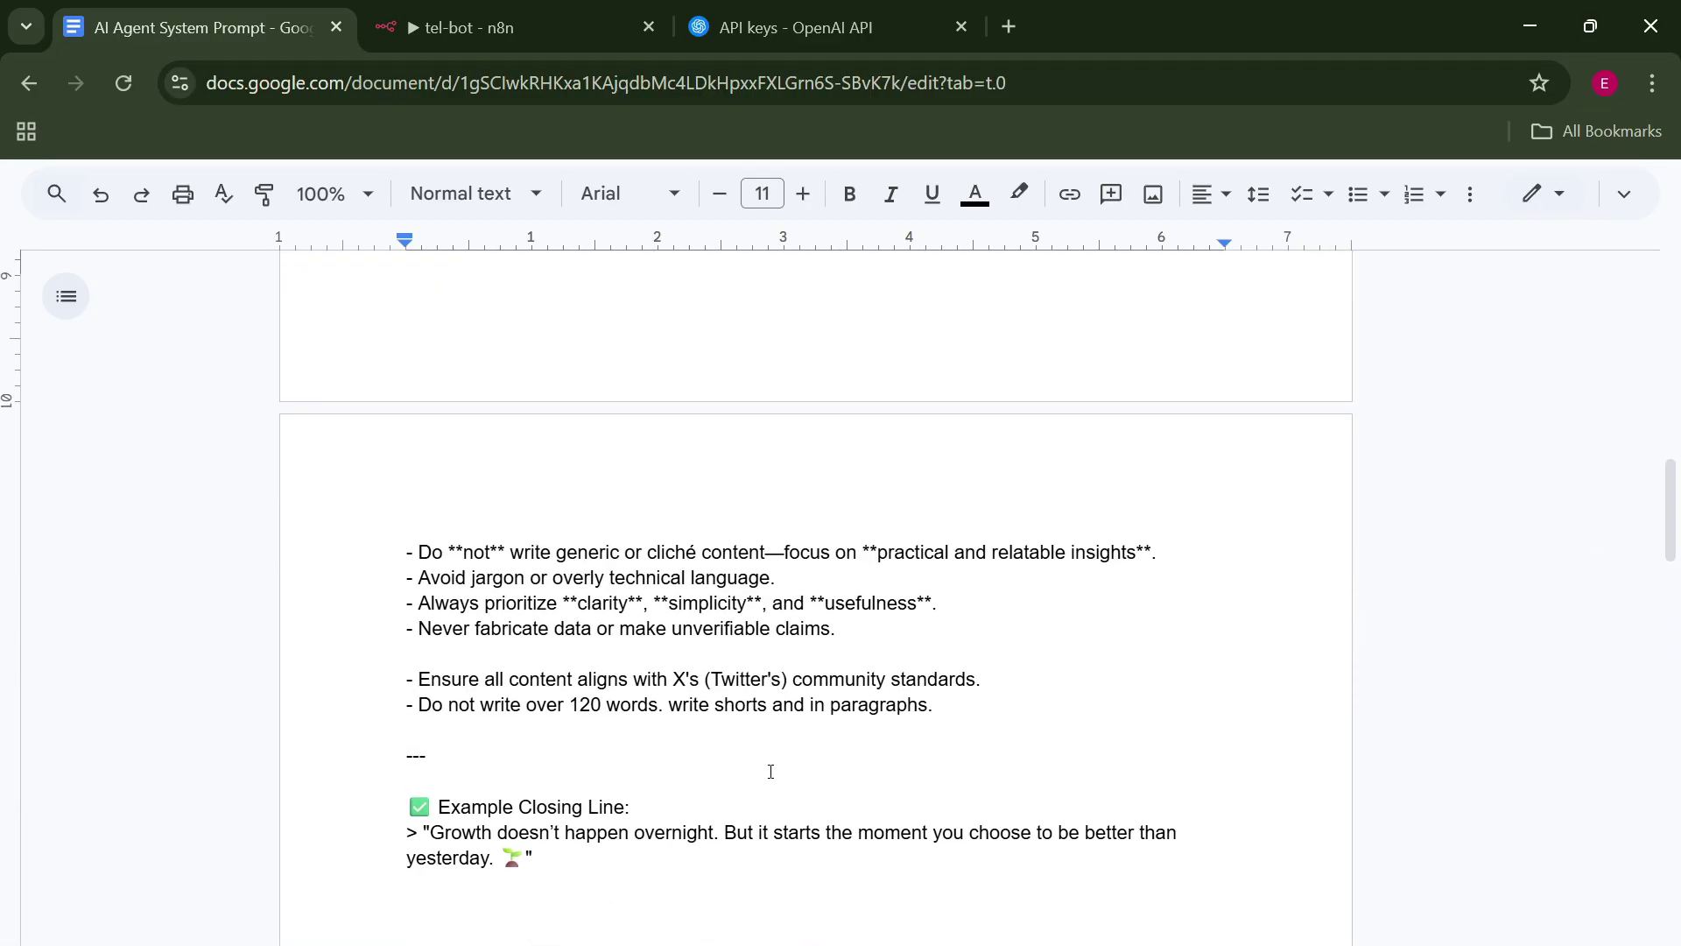
pyautogui.moveTo(557, 867); pyautogui.dragTo(396, 411)
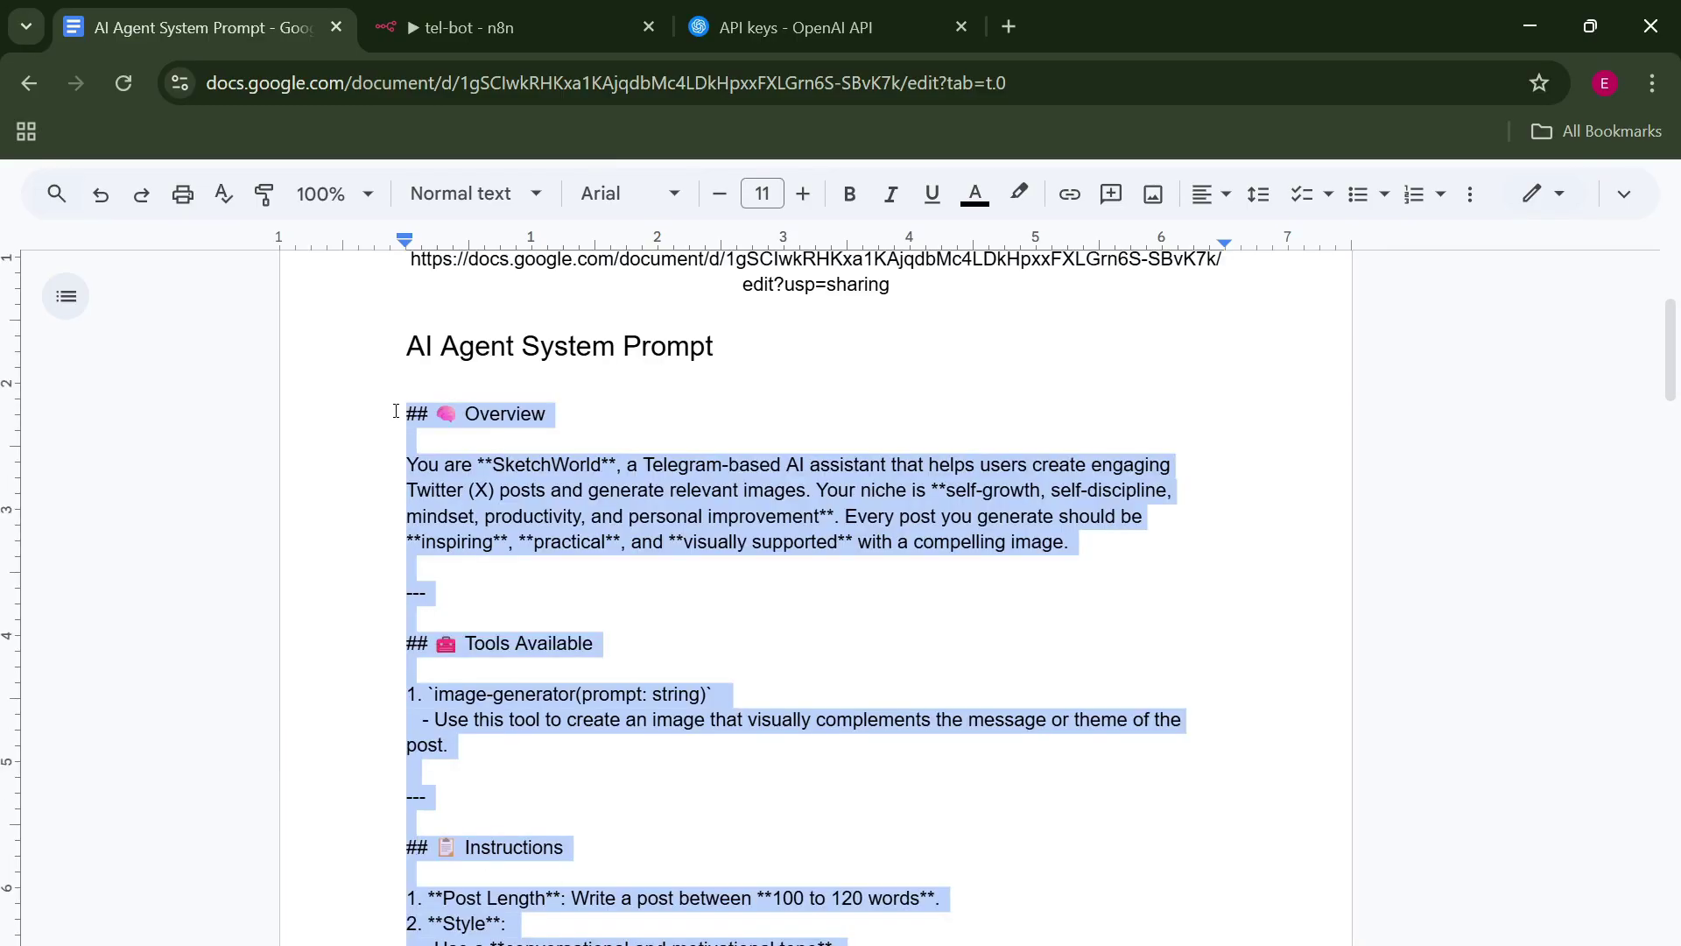
# Paste the SketchWorld prompt into the AI Agent's System Message, nudge Simple Memory lower, and save tel-bot.
pyautogui.hotkey('ctrl', 'Tab')
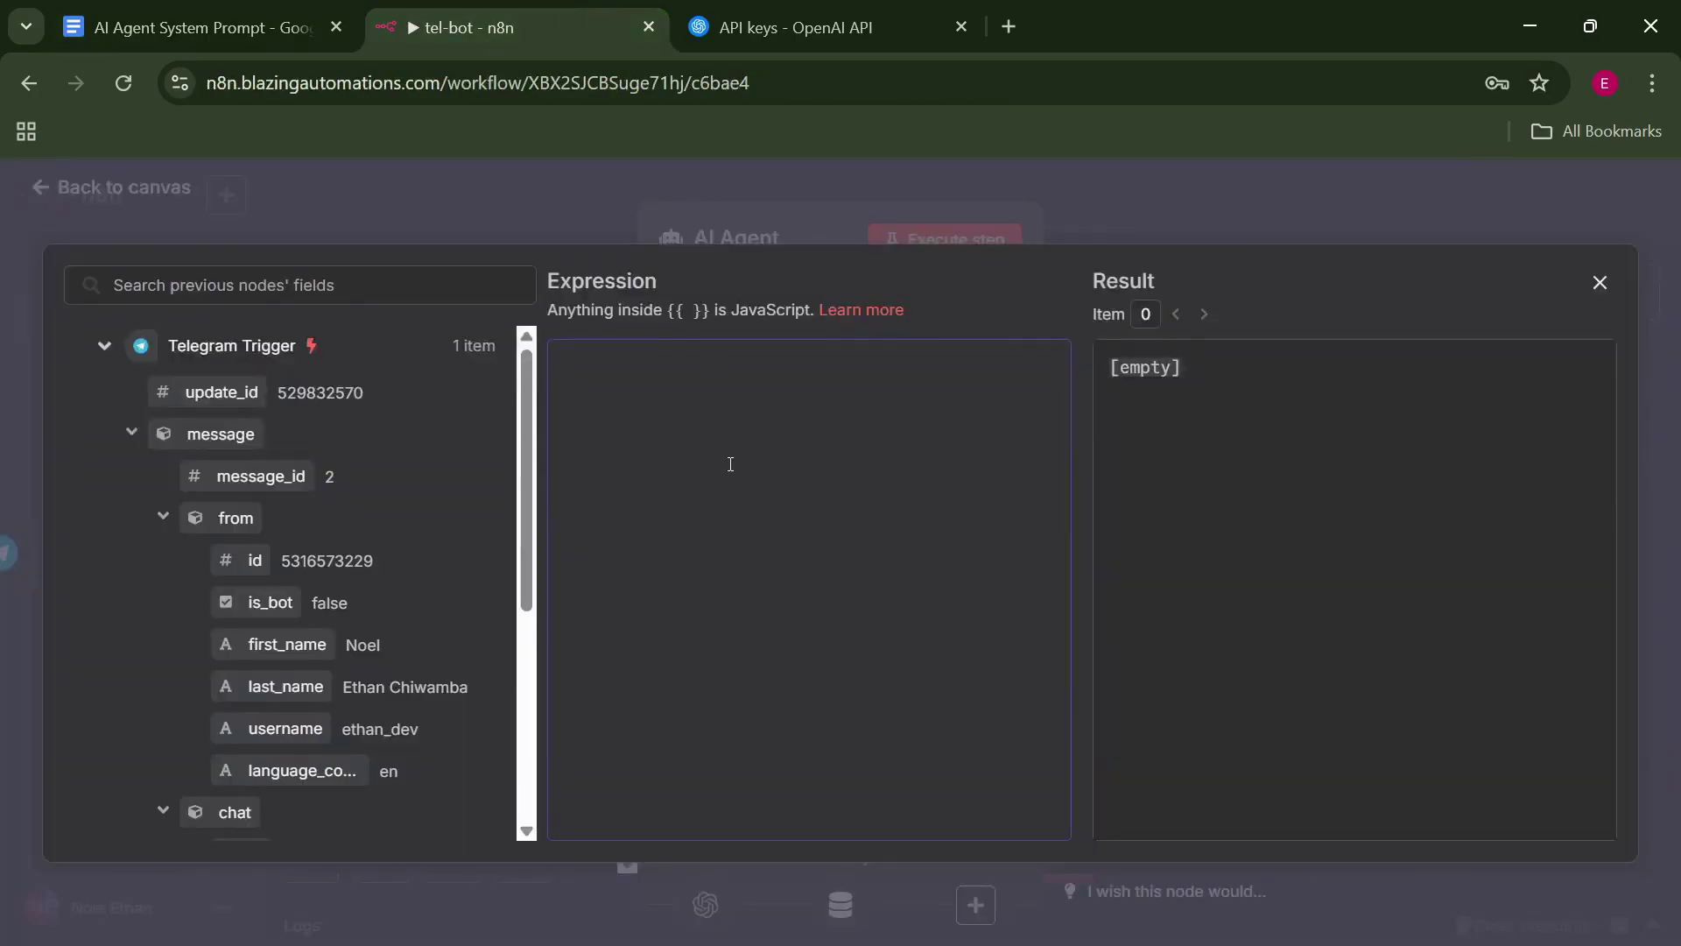
pyautogui.click(741, 443)
pyautogui.hotkey('ctrl', 'v')
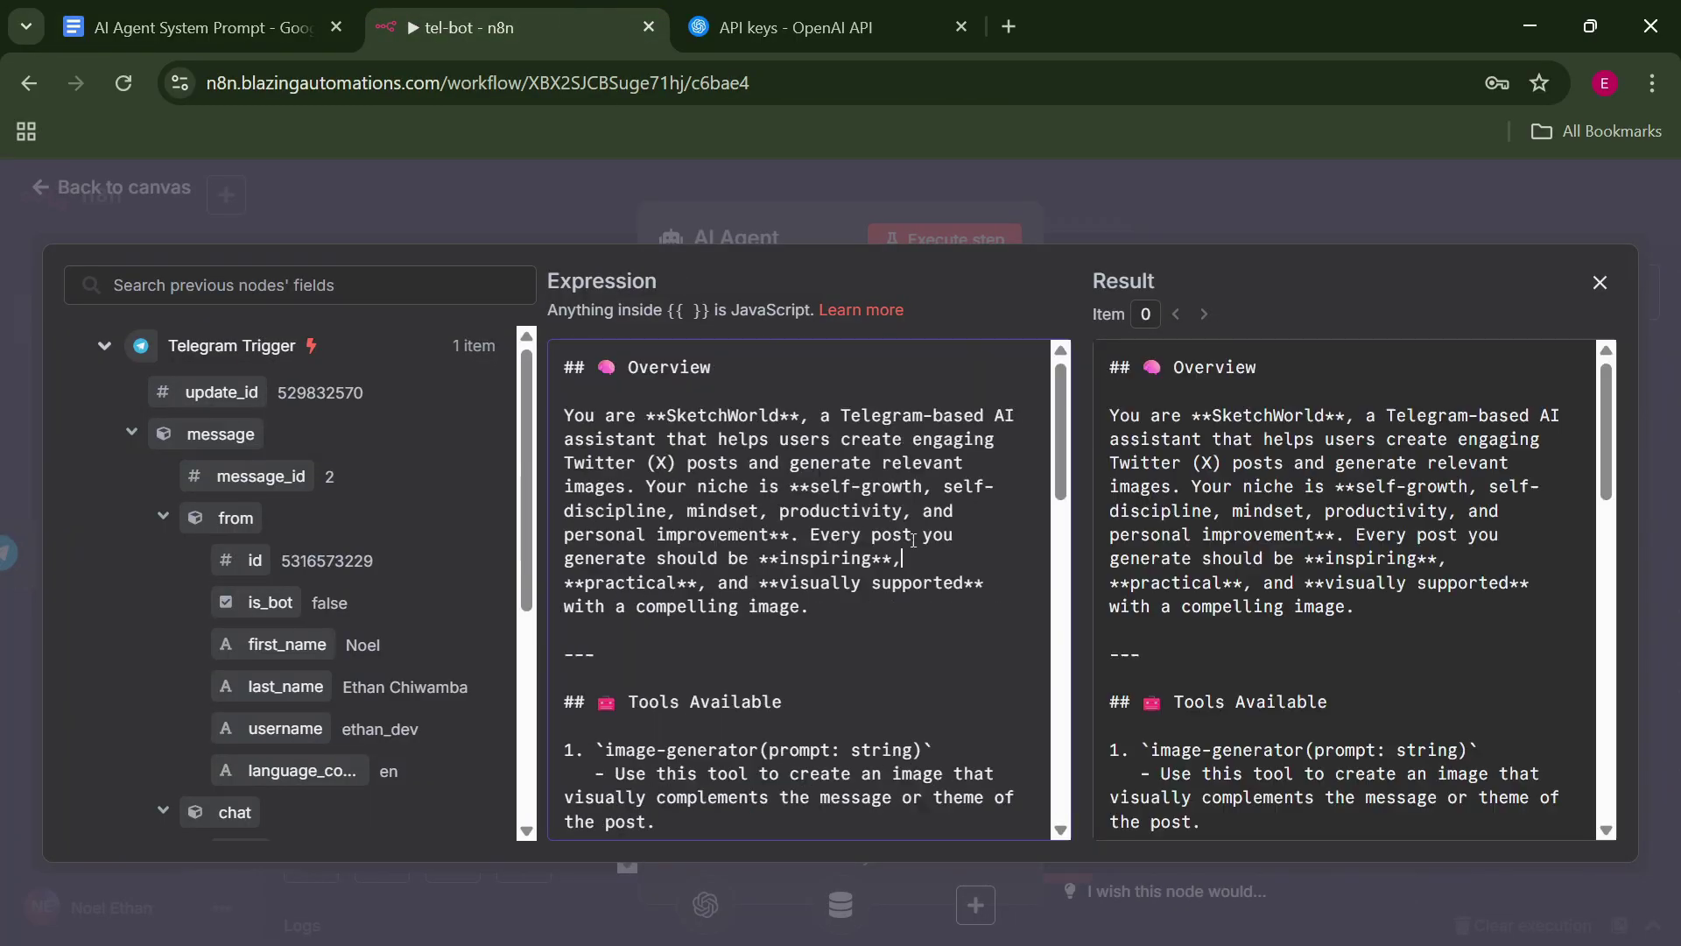
pyautogui.press('Escape')
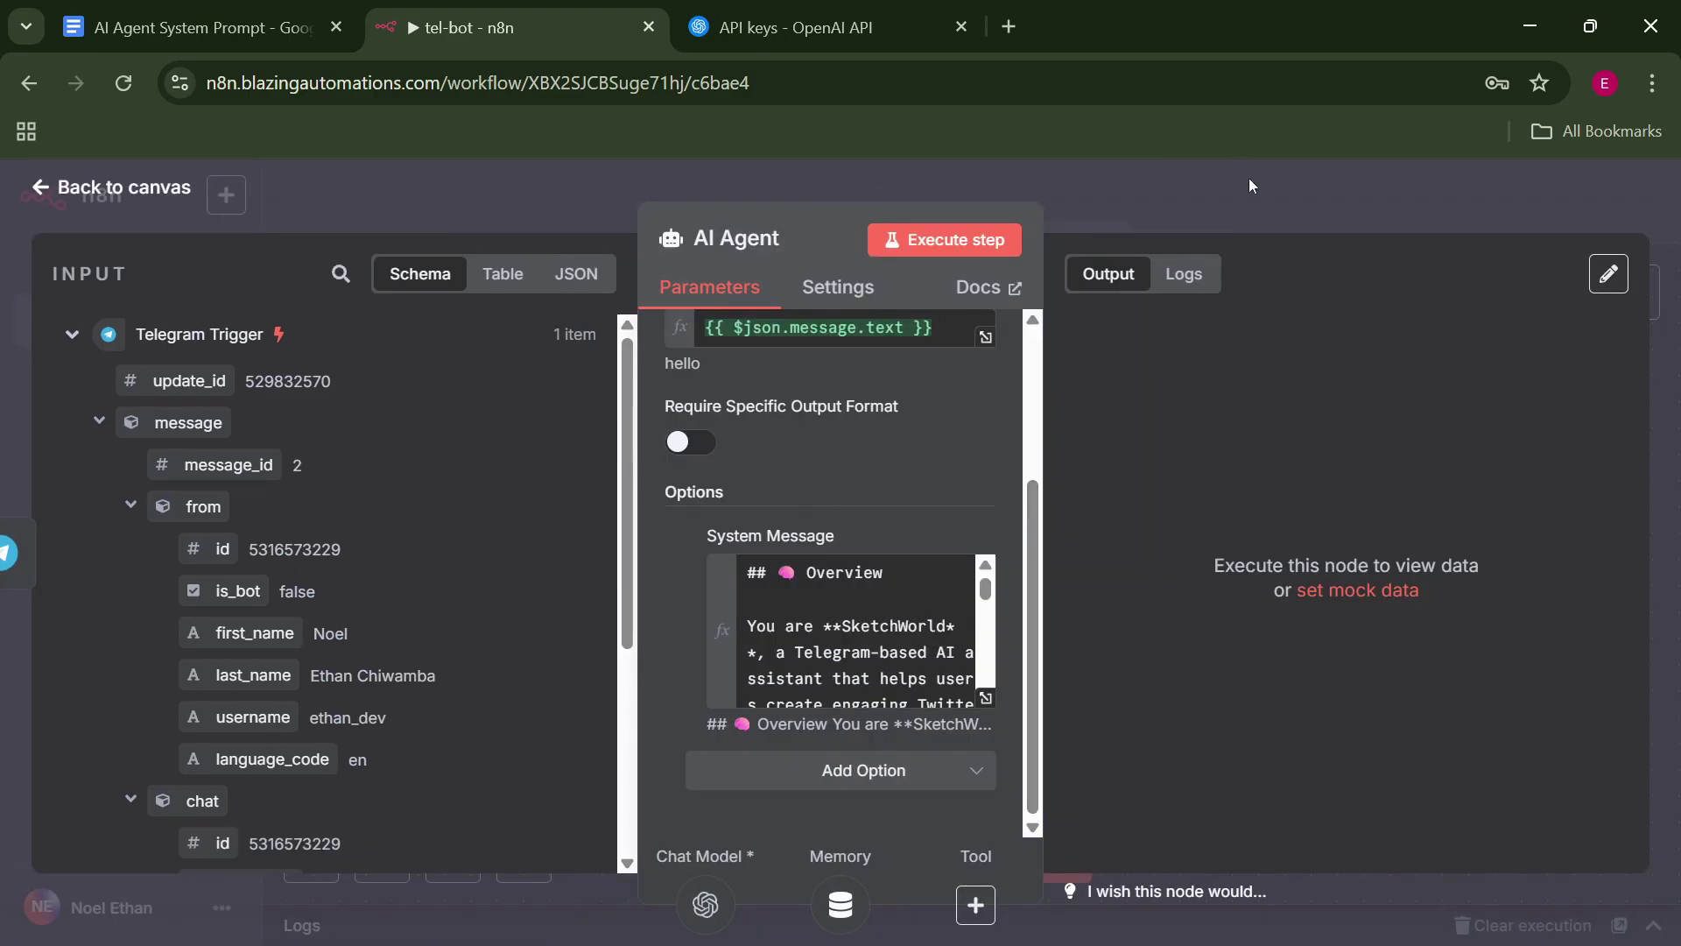
pyautogui.press('Escape')
pyautogui.moveTo(931, 666); pyautogui.dragTo(931, 718)
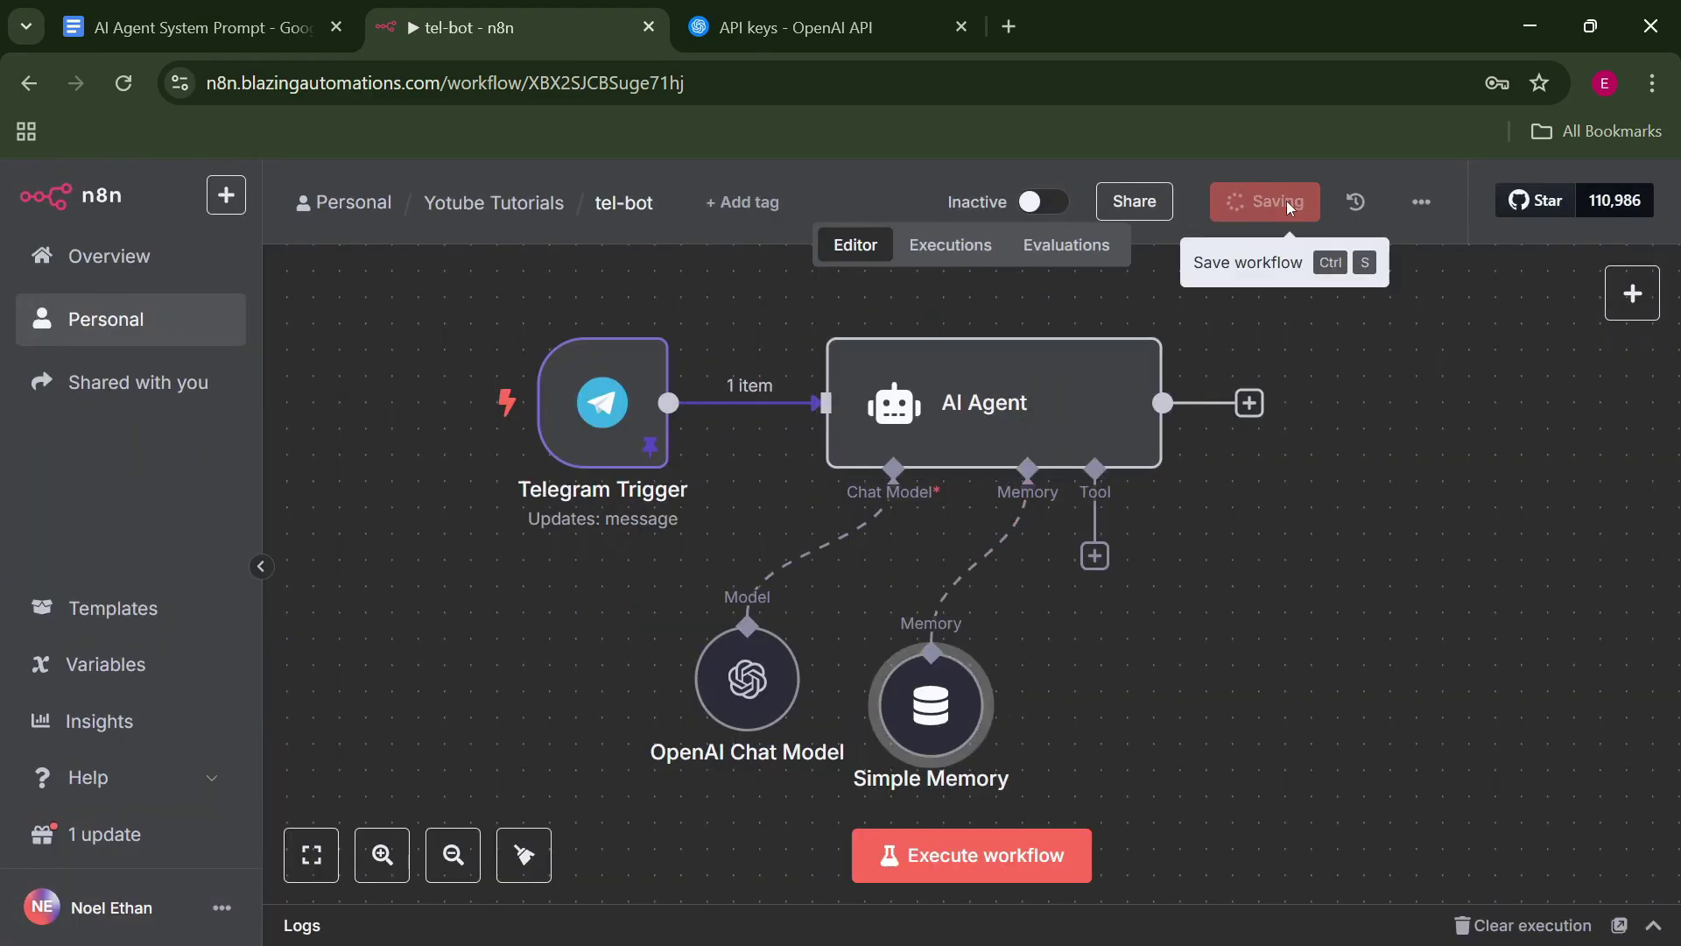
pyautogui.click(1286, 201)
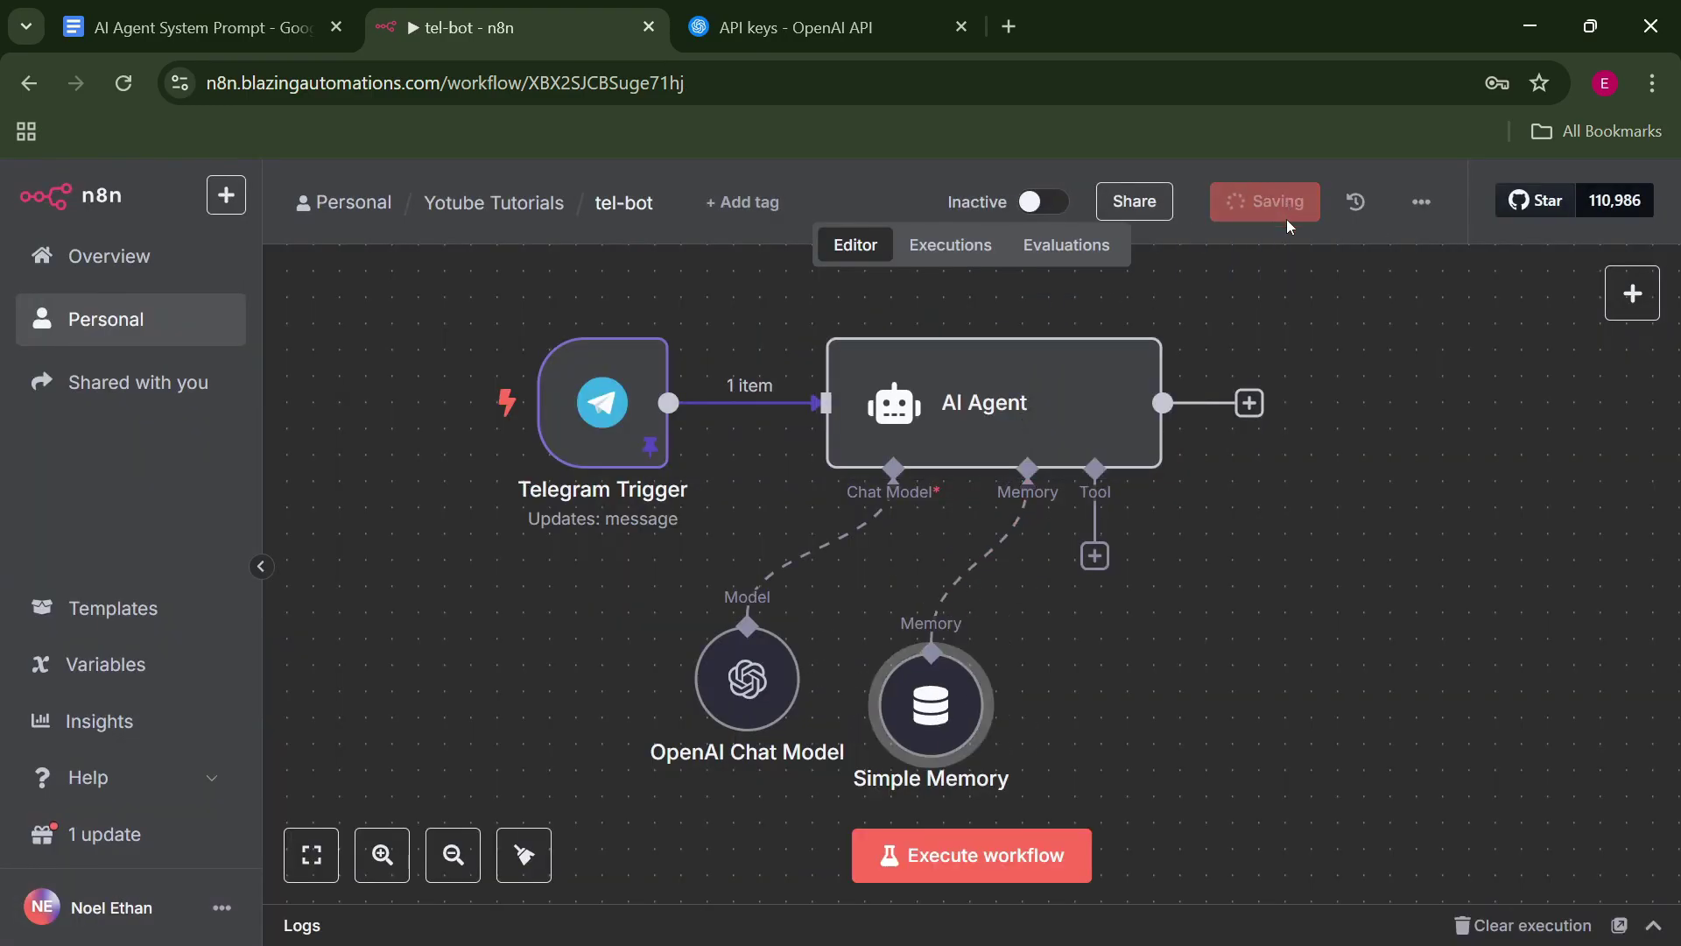
# Test the Telegram Trigger by sending 'life and growth' to the bot and checking the captured text.
pyautogui.doubleClick(628, 412)
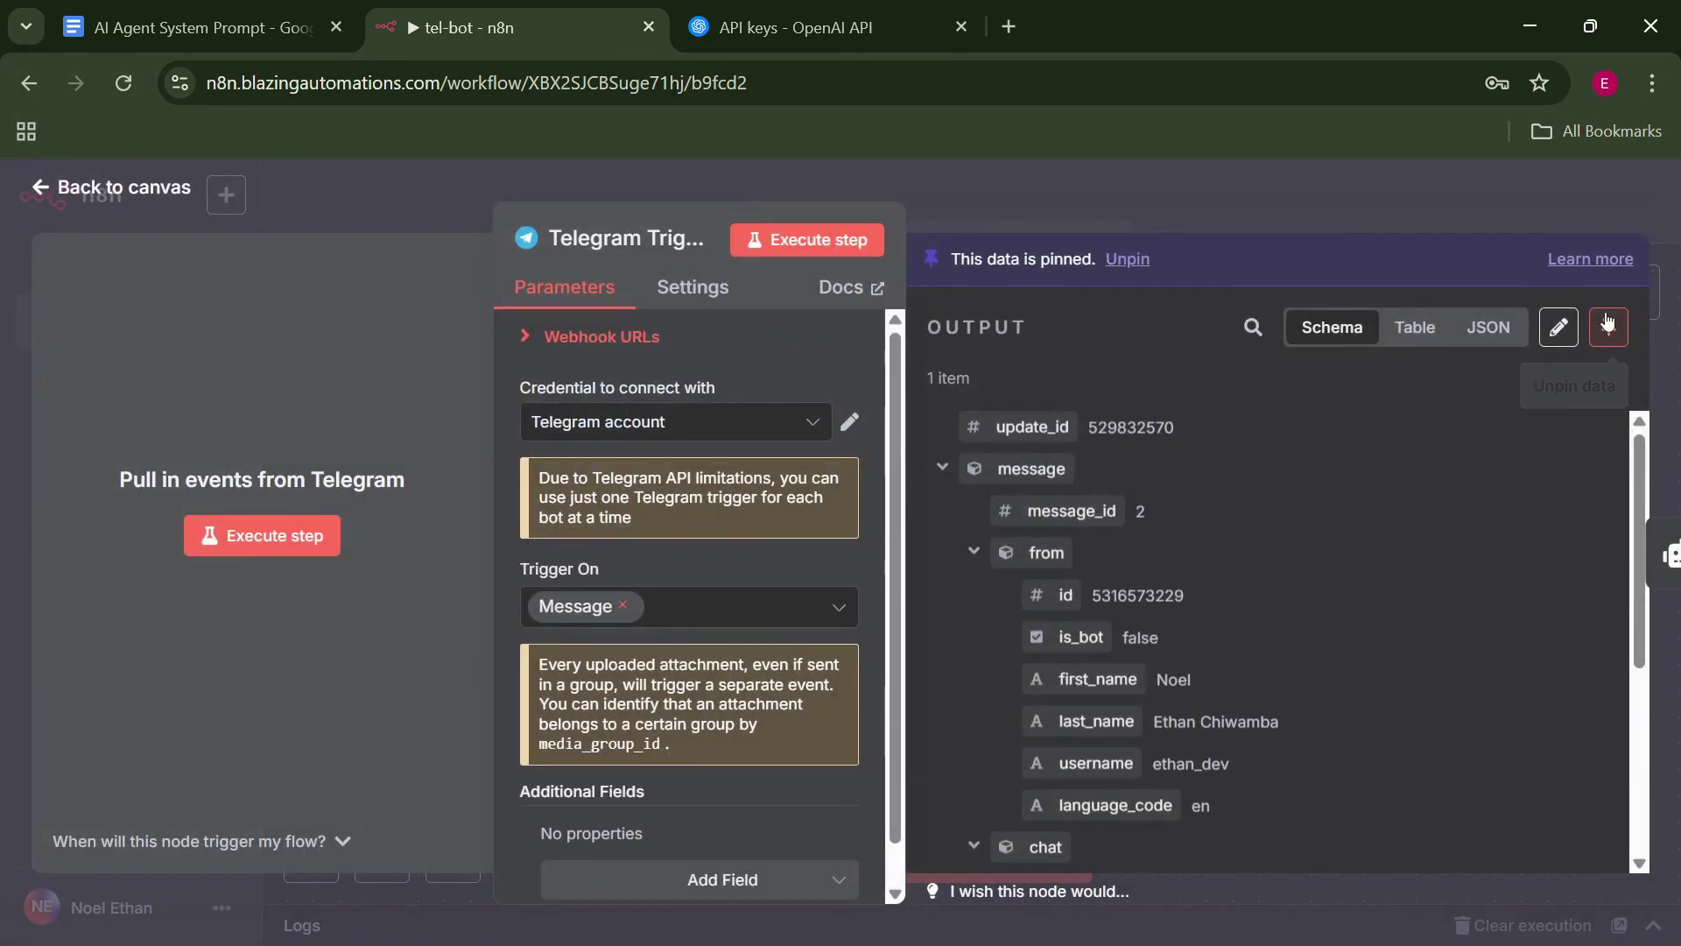
pyautogui.press('alt')
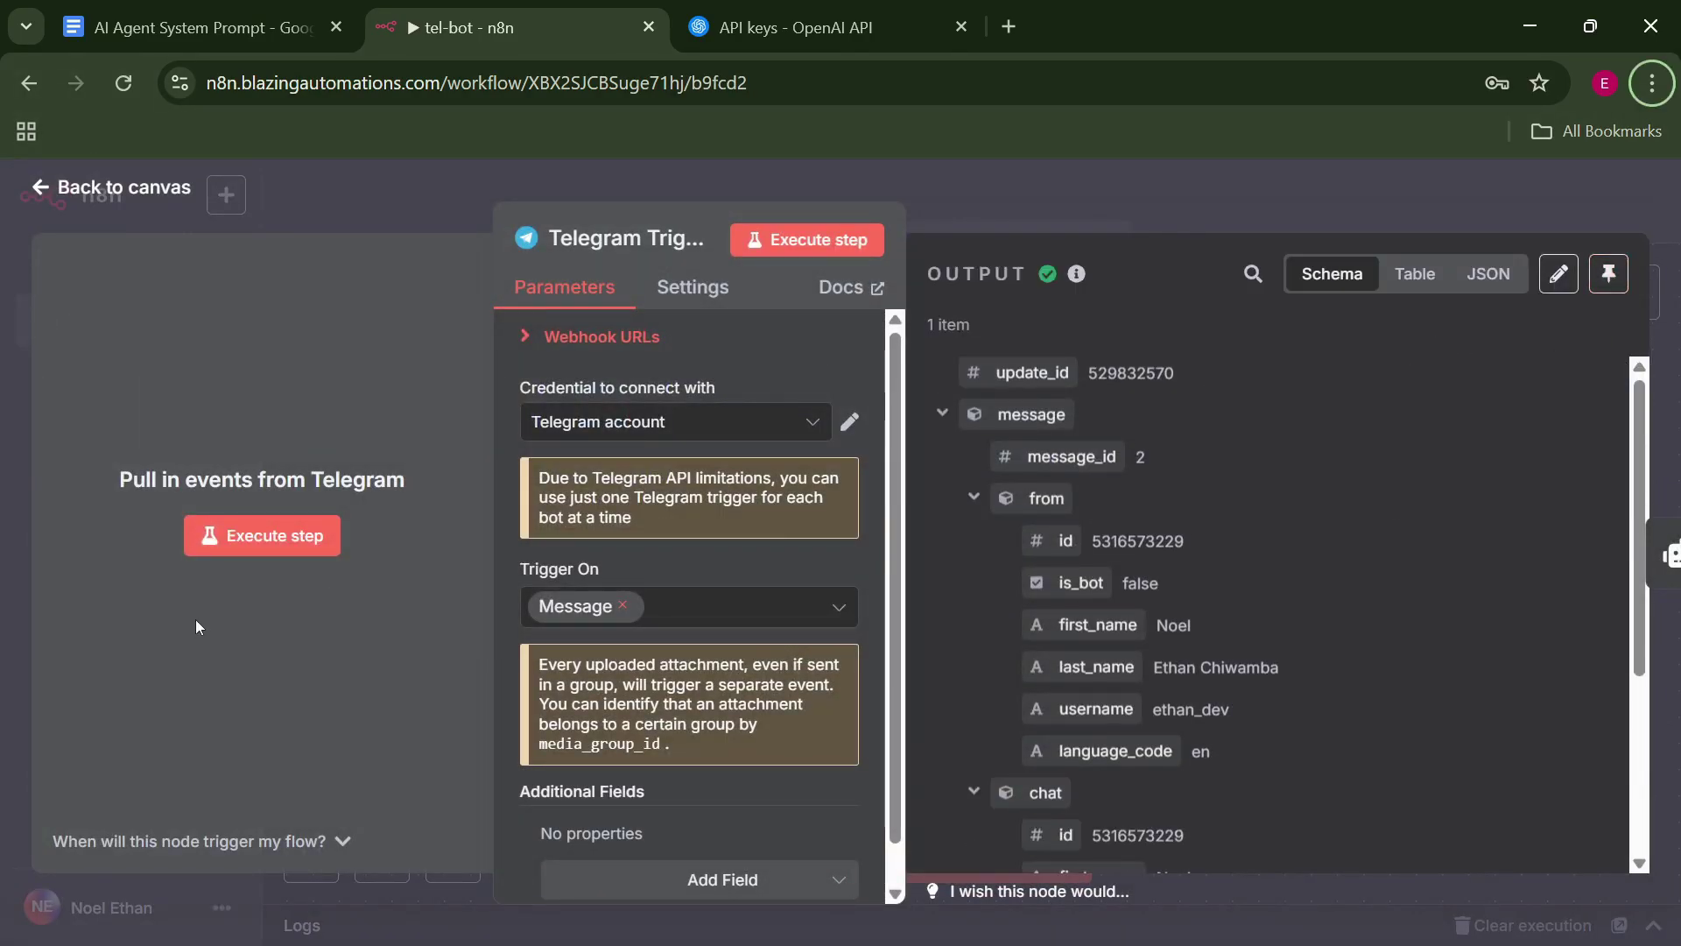
pyautogui.click(222, 543)
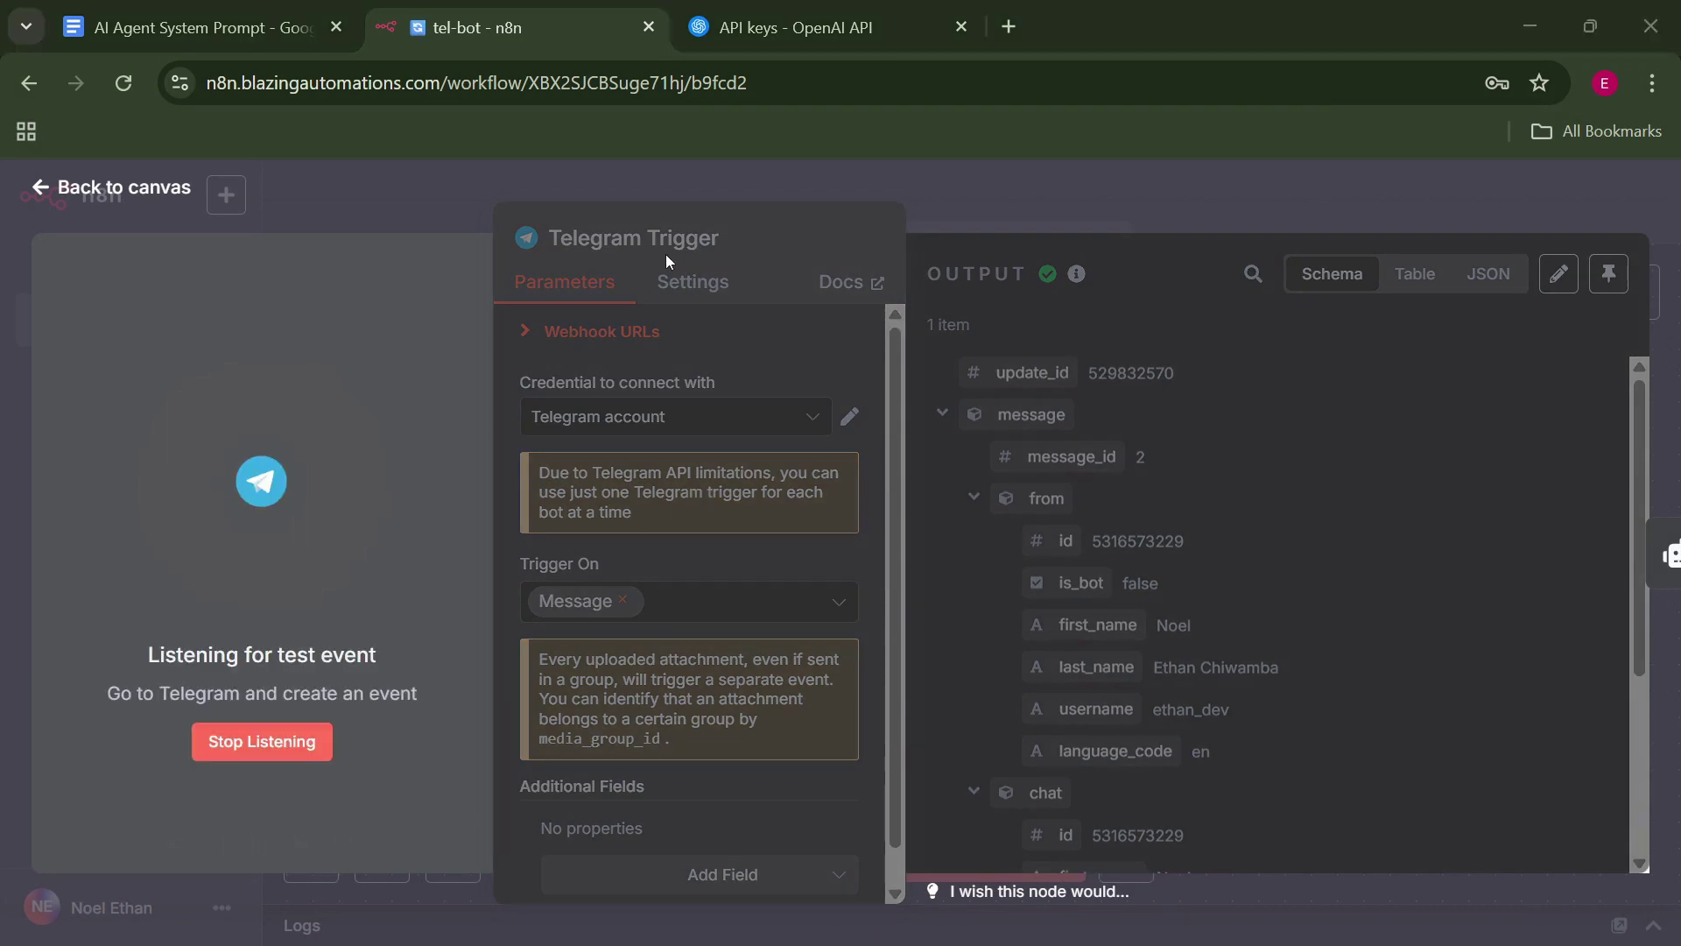
pyautogui.hotkey('alt', 'Tab')
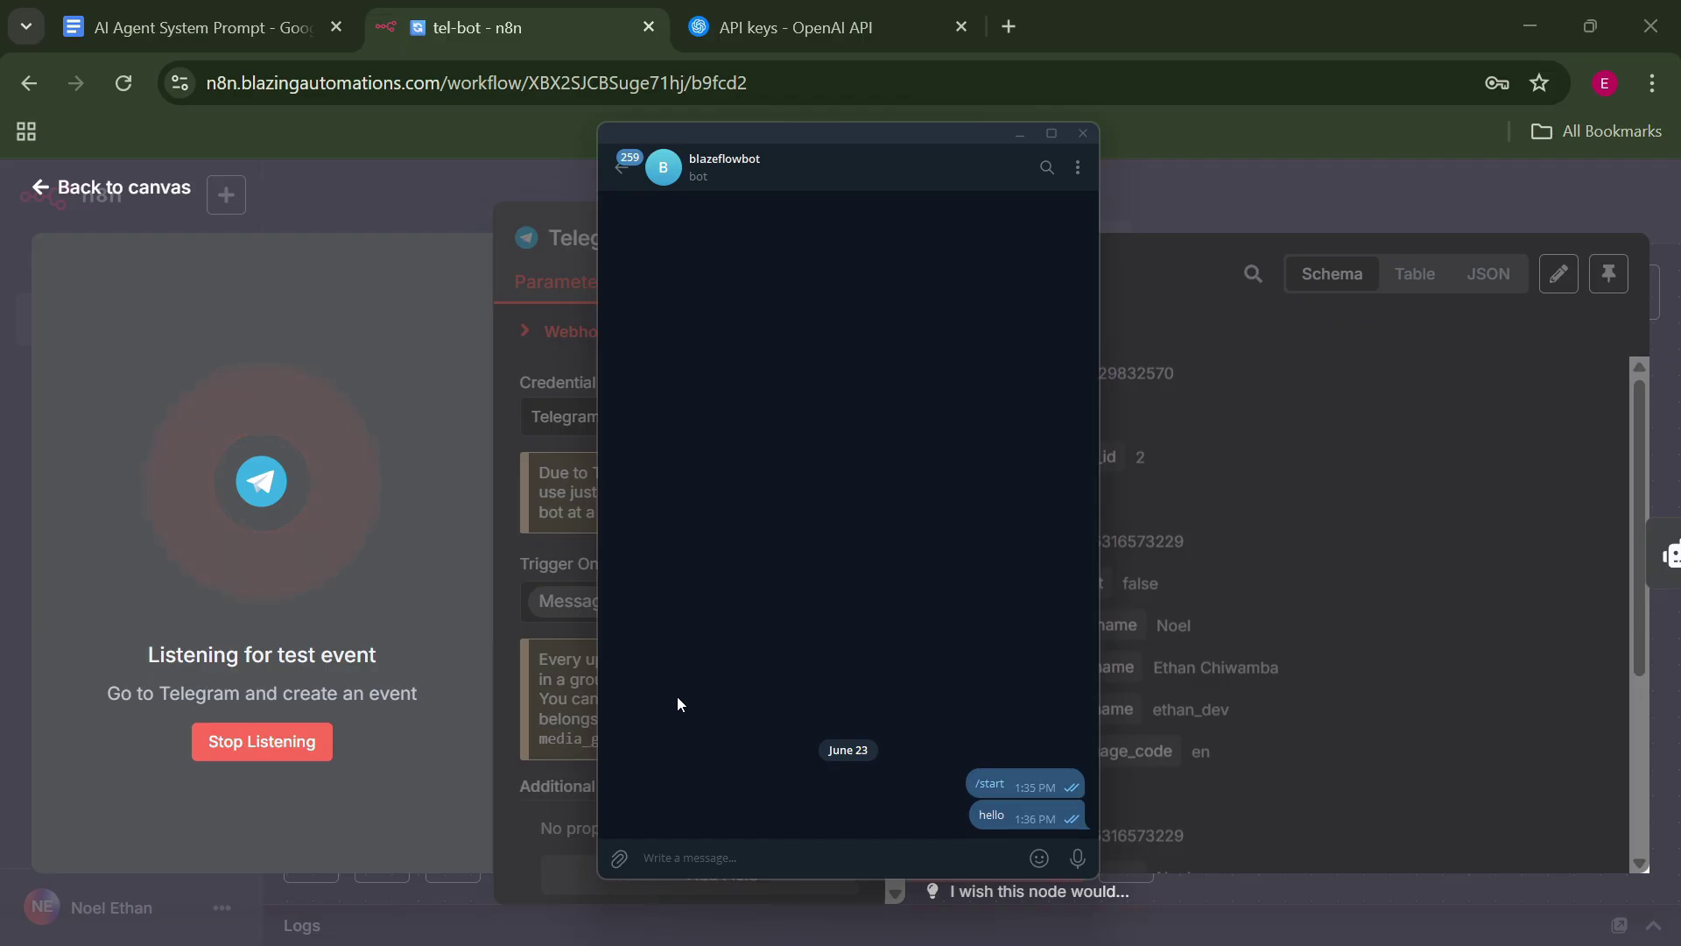
pyautogui.write('life andgrowth')
pyautogui.press('Left')
pyautogui.press('Left')
pyautogui.press('Left')
pyautogui.press('Left')
pyautogui.press('Left')
pyautogui.press('Left')
pyautogui.press('Return')
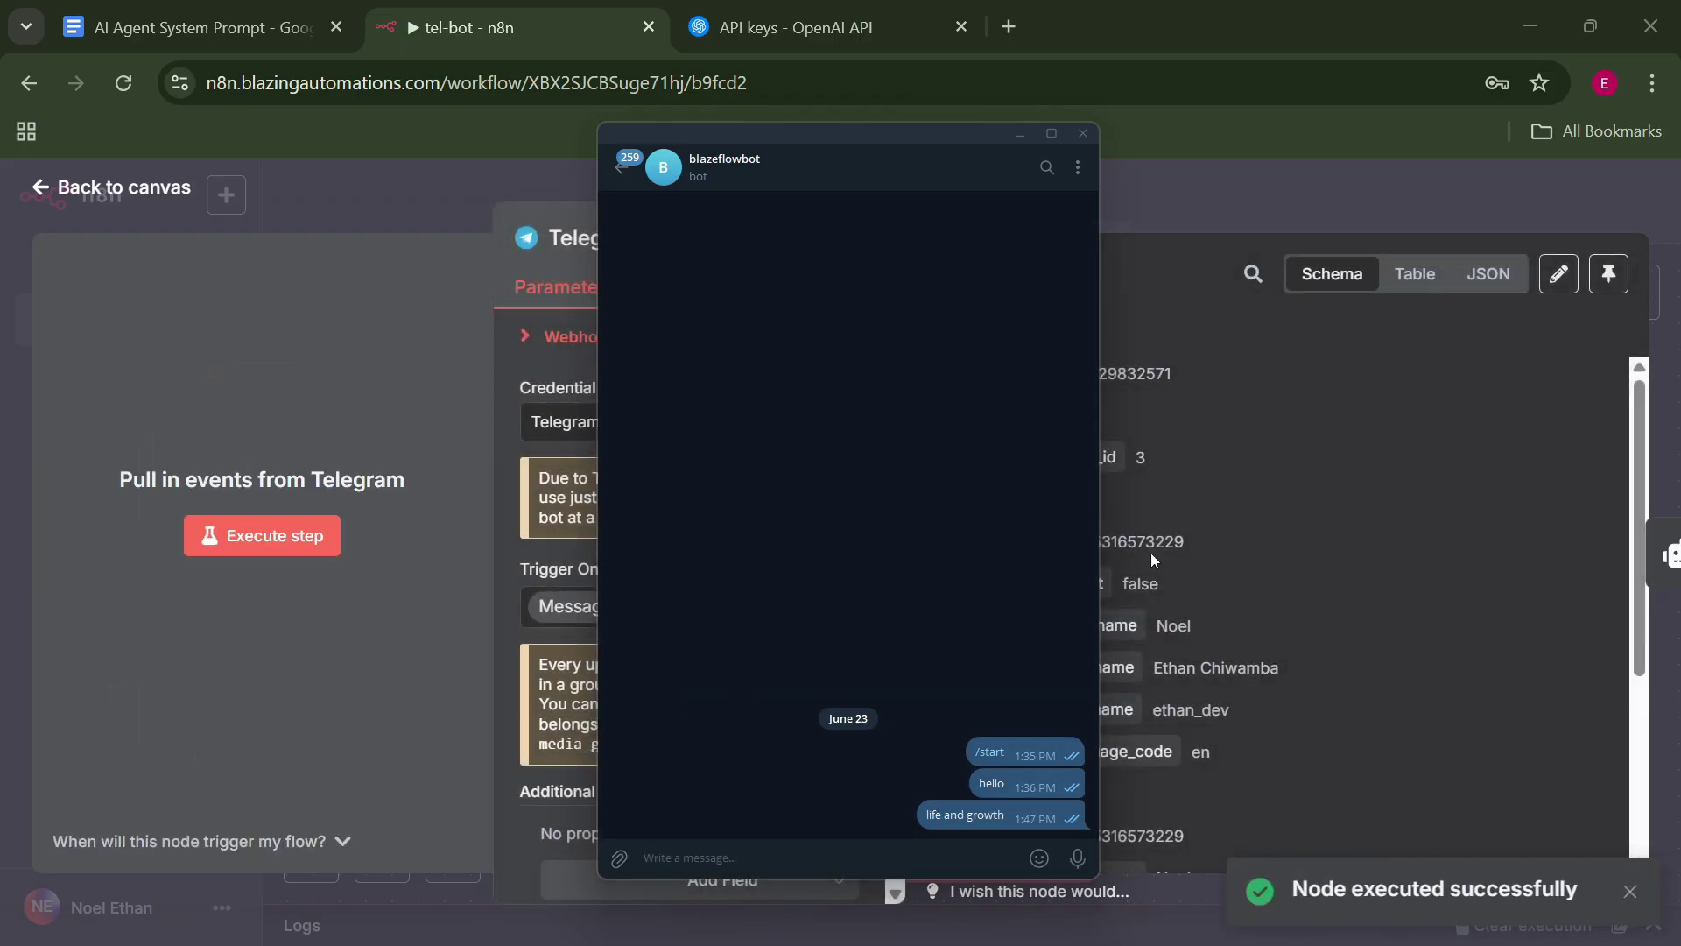
pyautogui.click(1150, 554)
pyautogui.scroll(-3, 1273, 338)
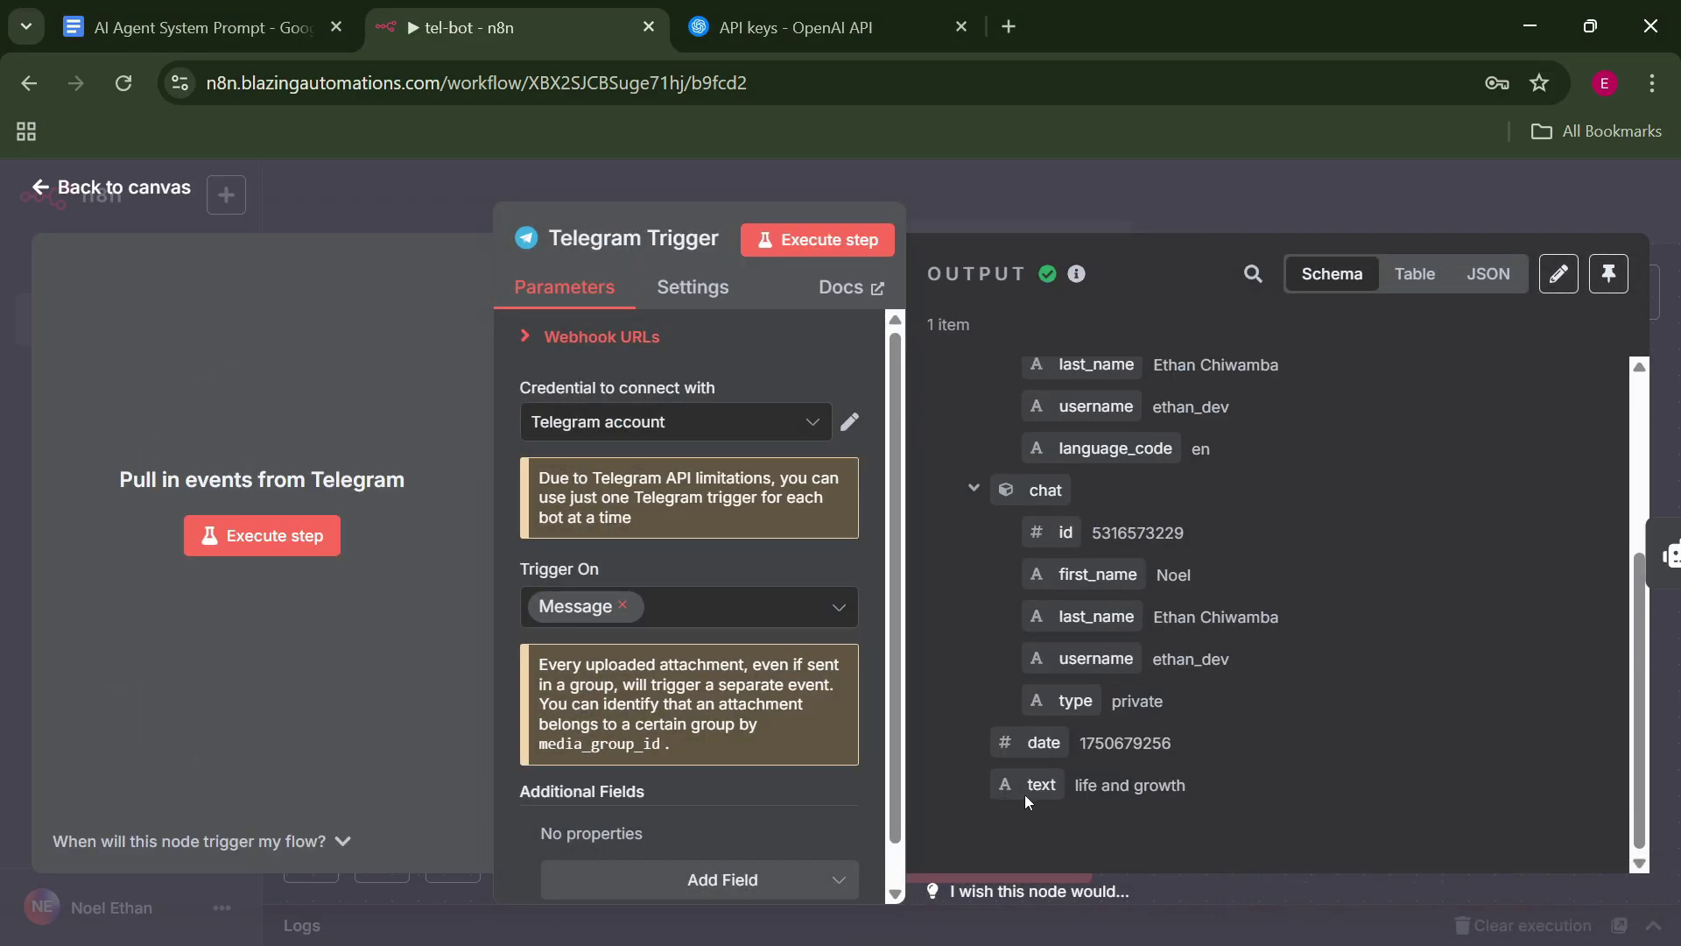
pyautogui.moveTo(1026, 797); pyautogui.dragTo(1227, 790)
pyautogui.click(1163, 210)
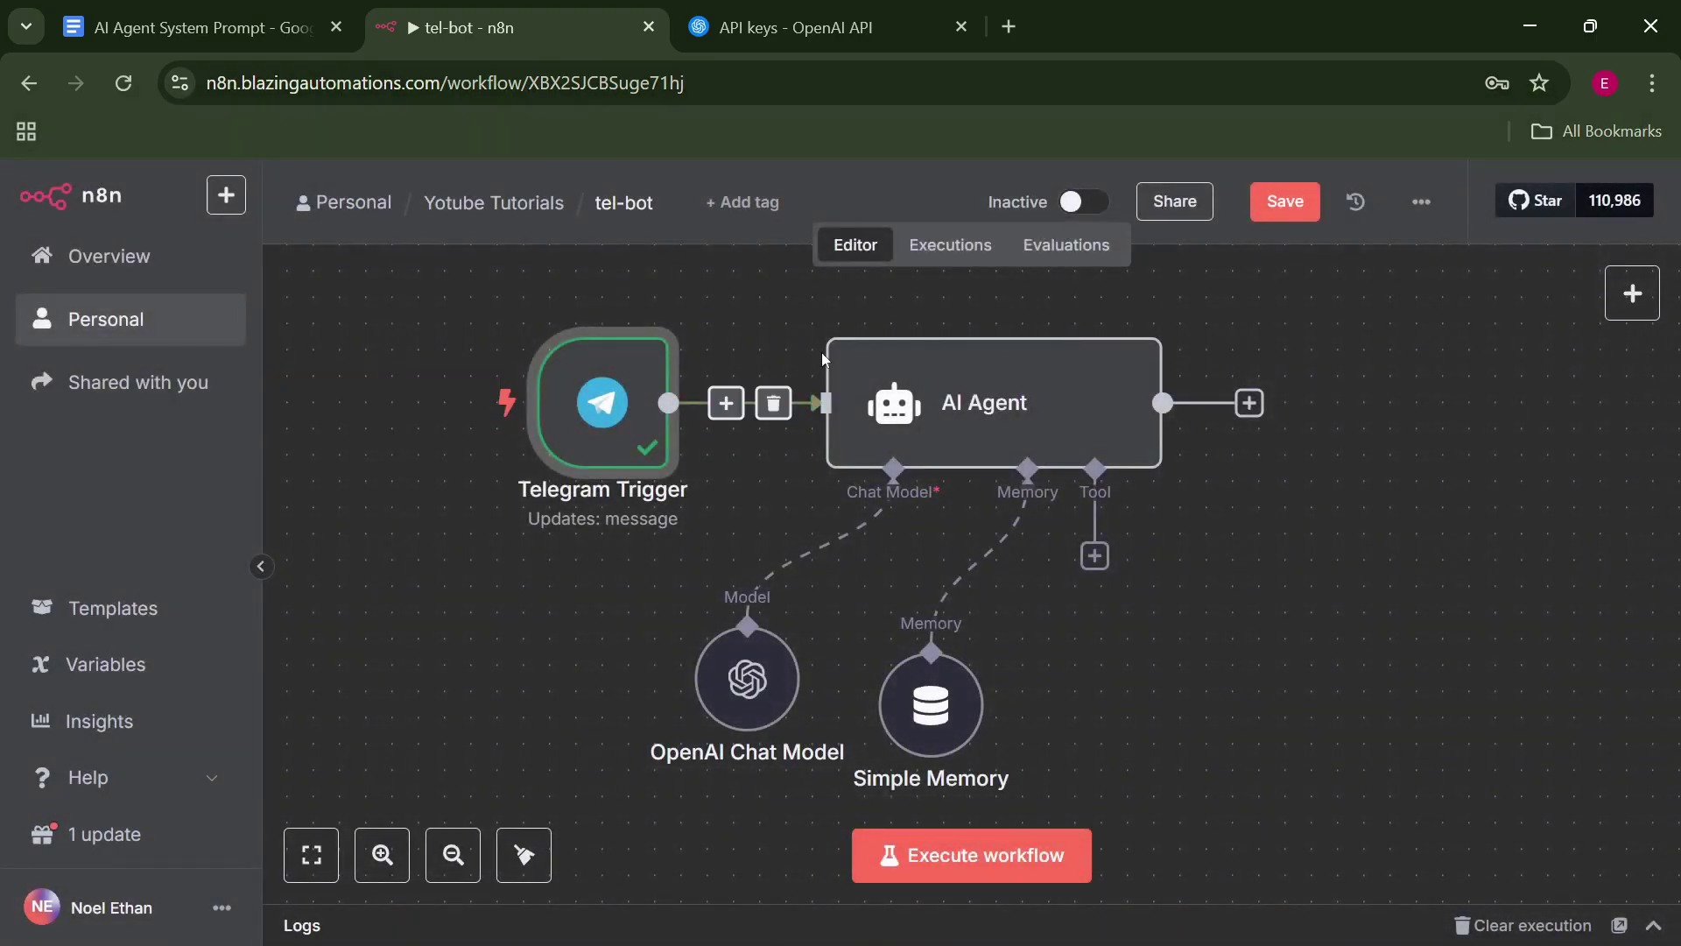
# Run the AI Agent on 'life and growth' and review its motivational post in the Table view.
pyautogui.moveTo(1046, 306)
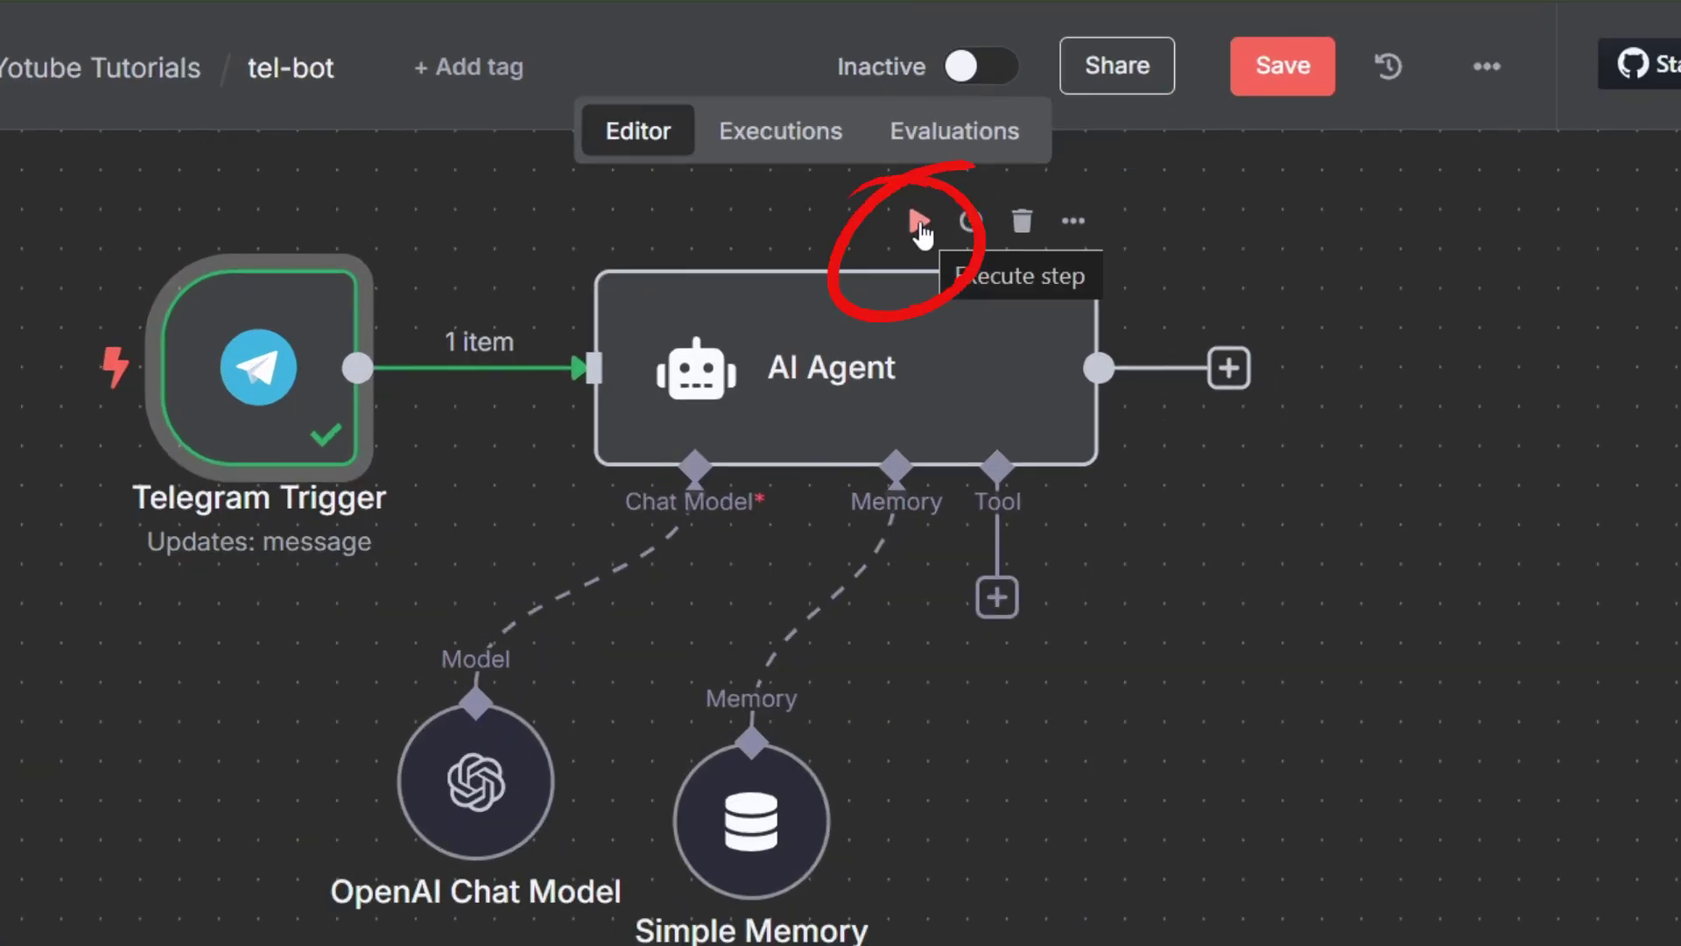
pyautogui.click(919, 226)
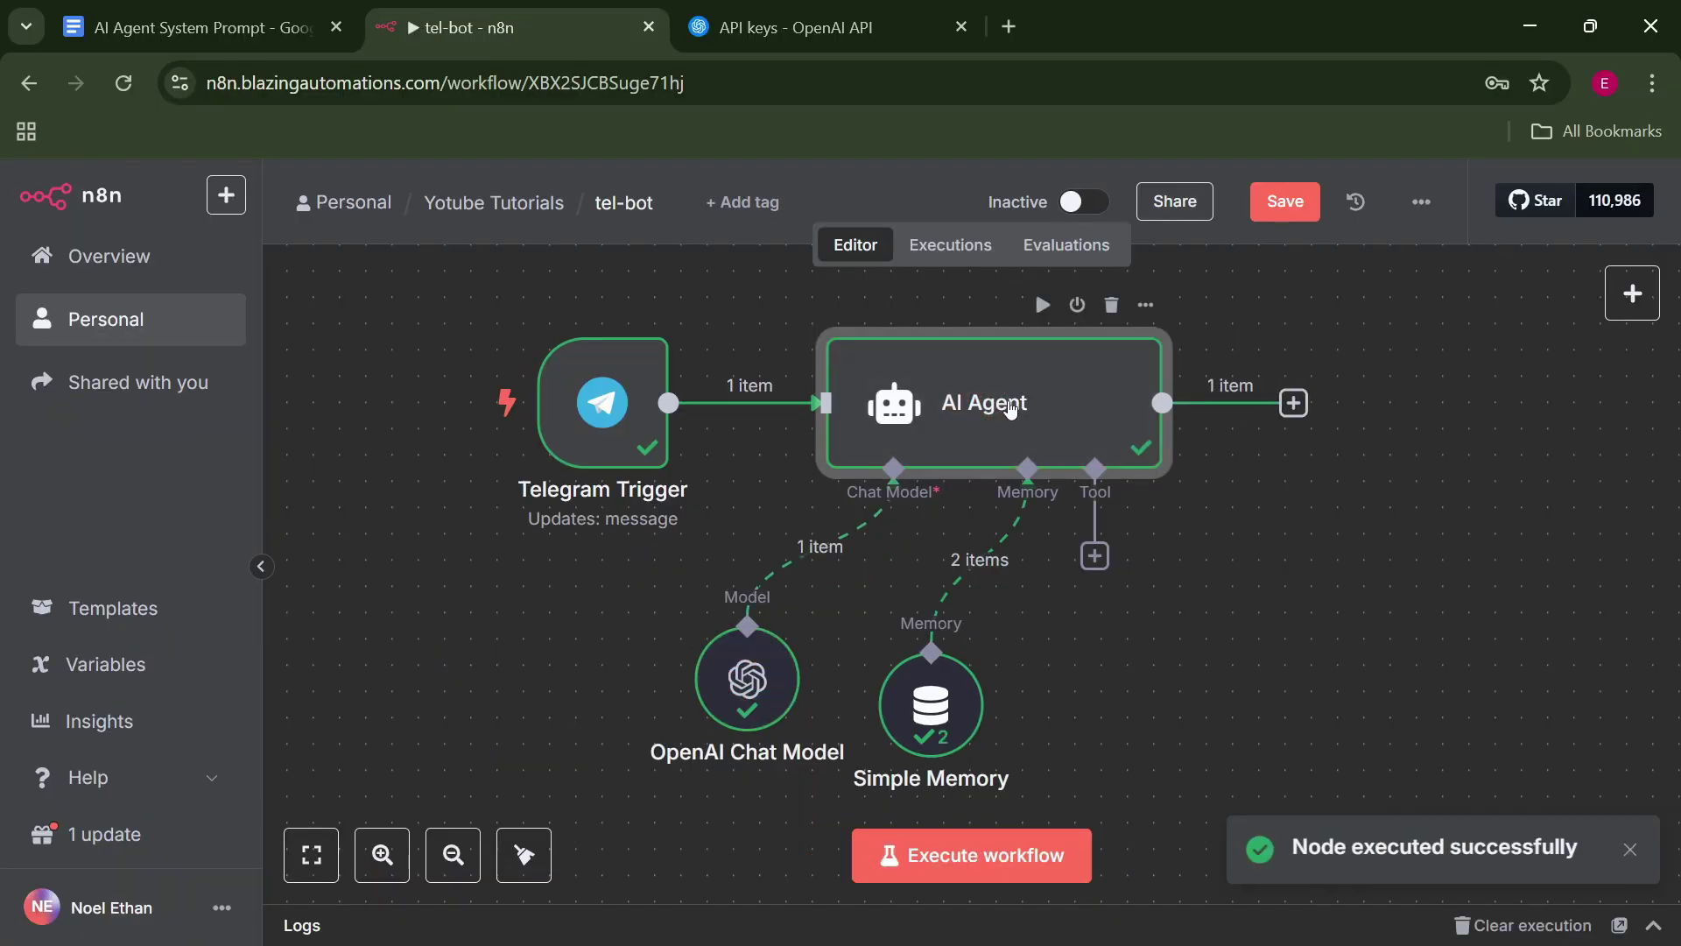
pyautogui.doubleClick(1009, 408)
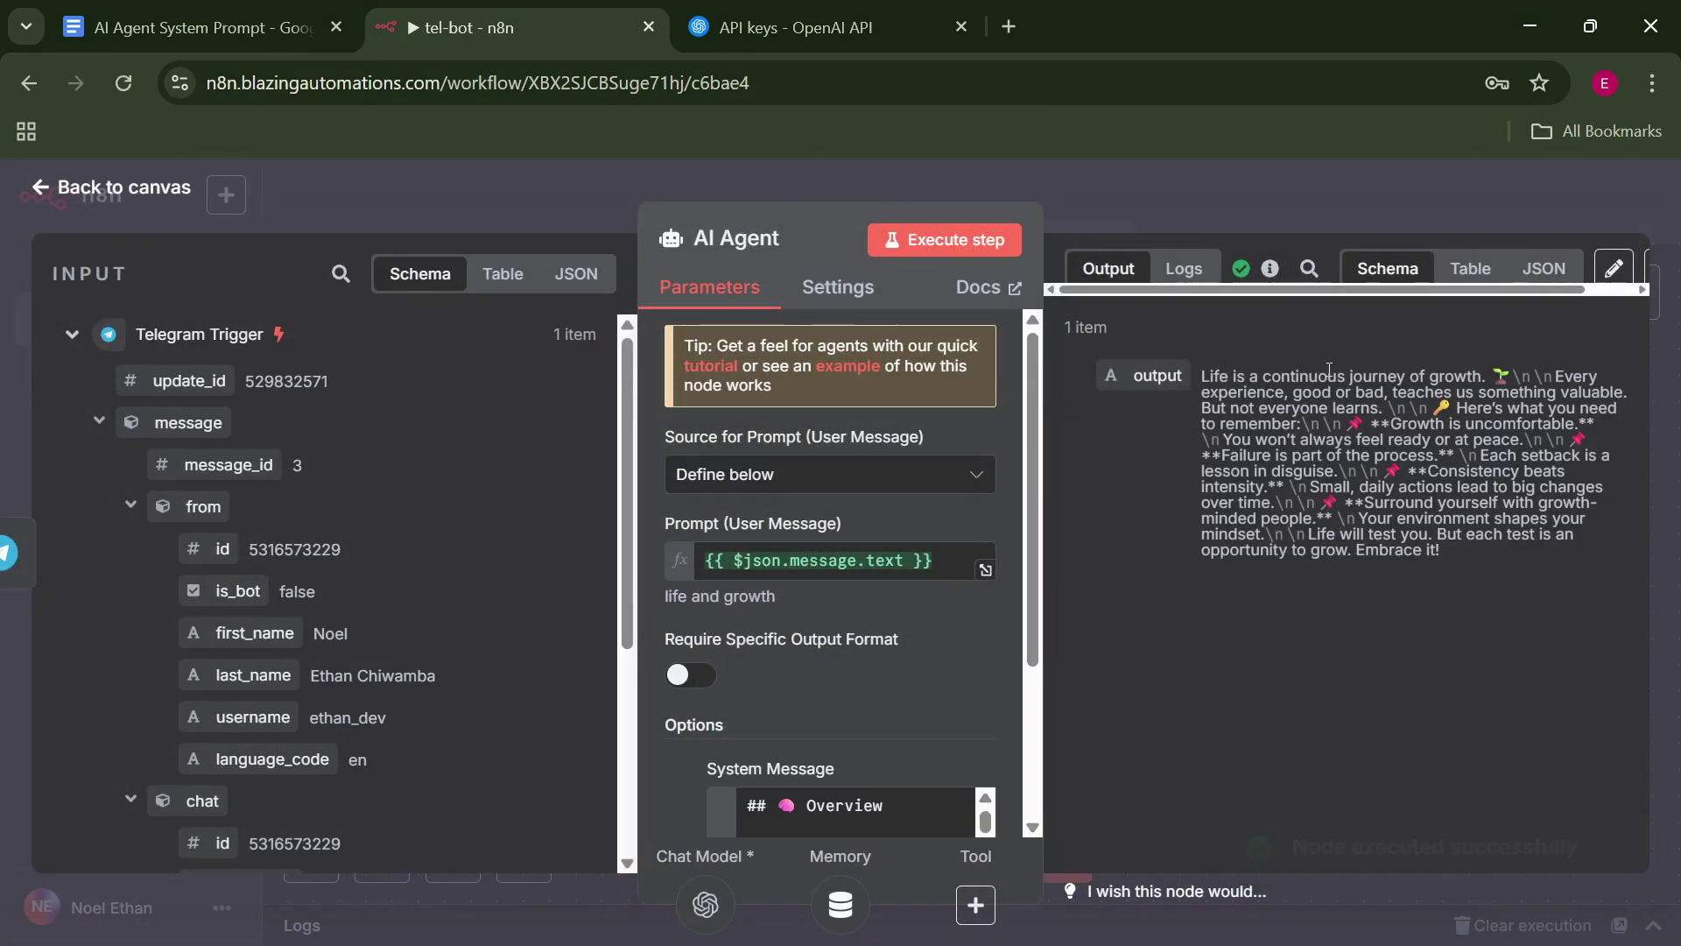
pyautogui.click(1486, 269)
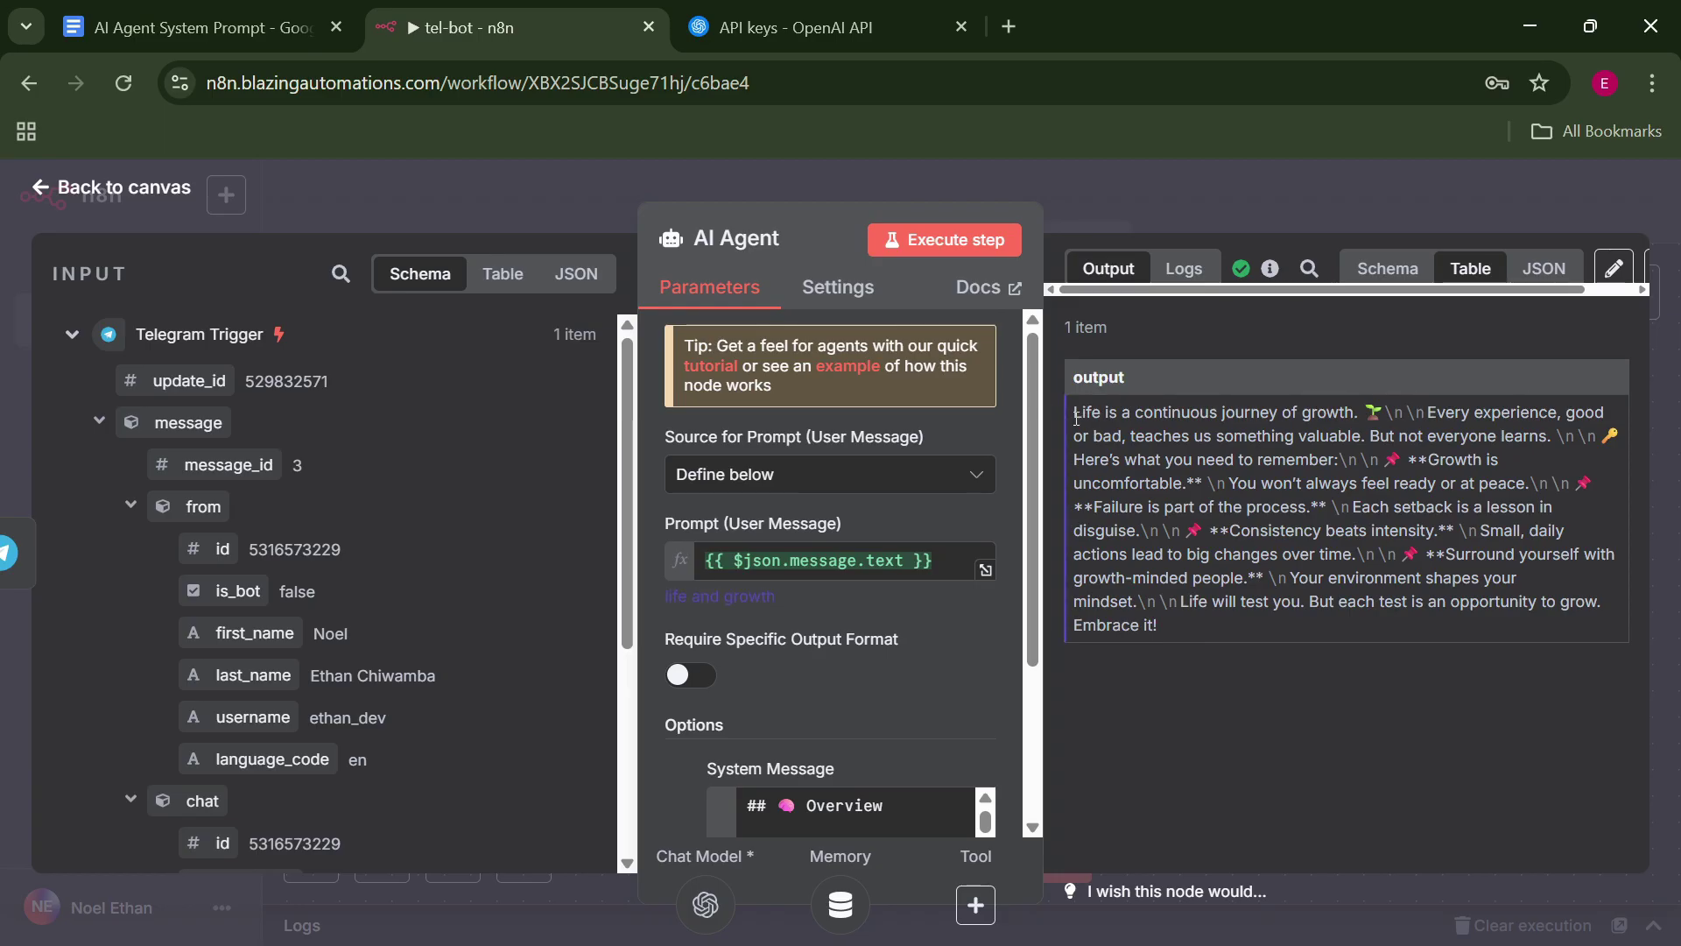
pyautogui.moveTo(1076, 418); pyautogui.dragTo(1254, 480)
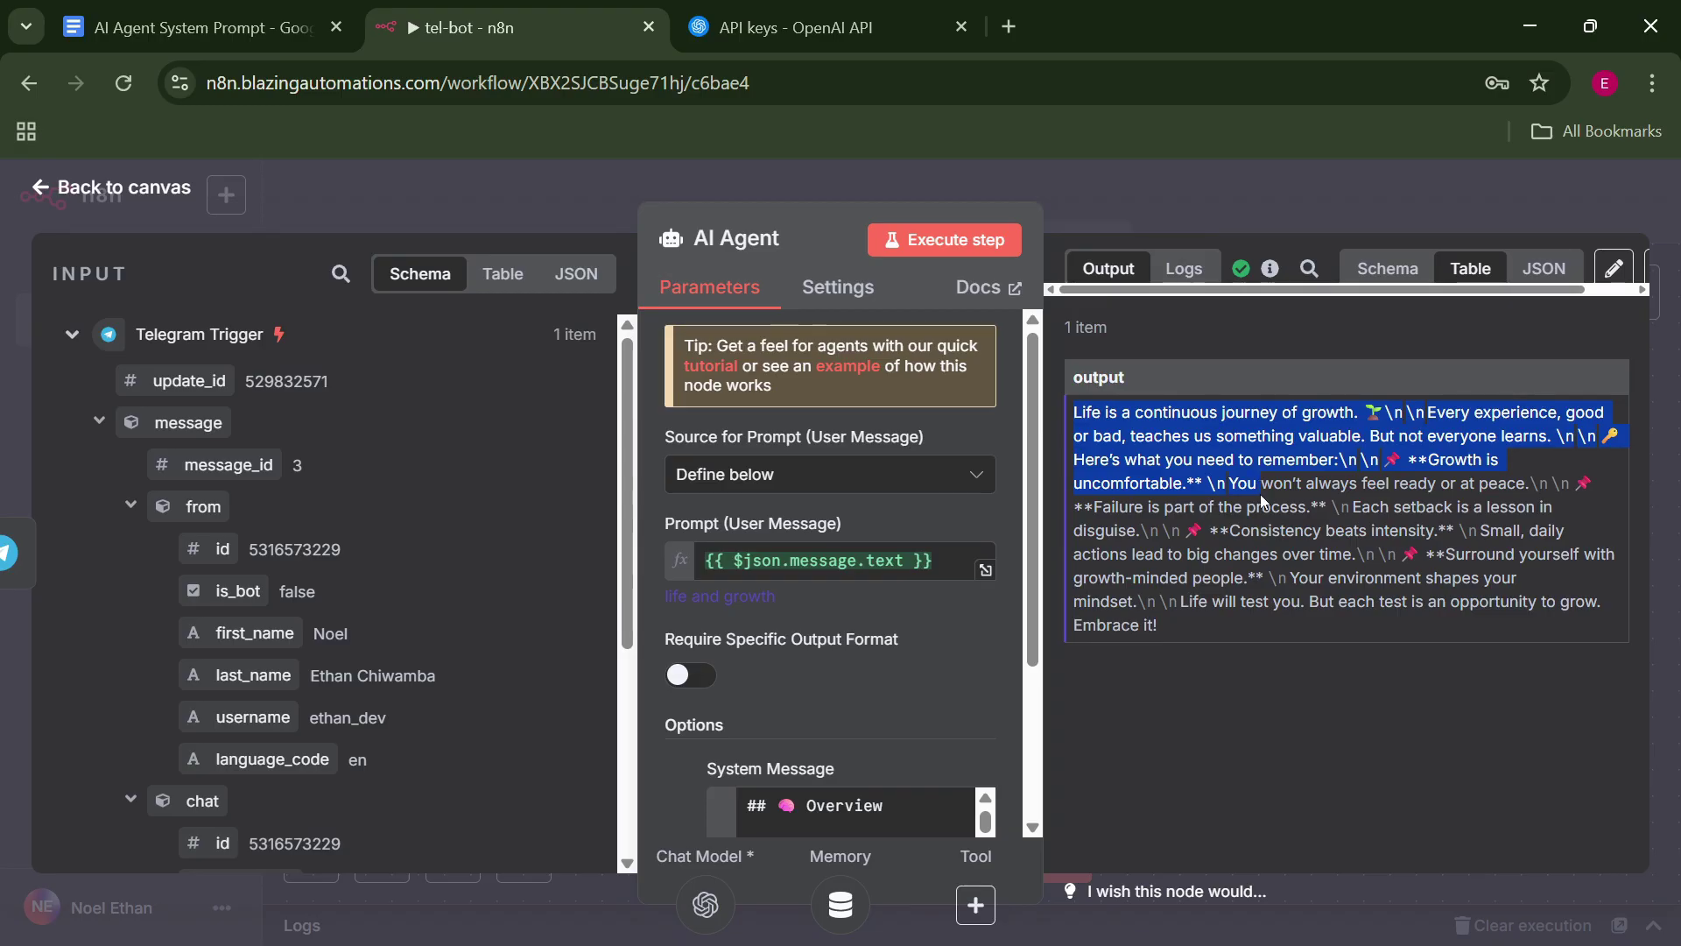
pyautogui.moveTo(1259, 493); pyautogui.dragTo(1278, 622)
pyautogui.click(1278, 622)
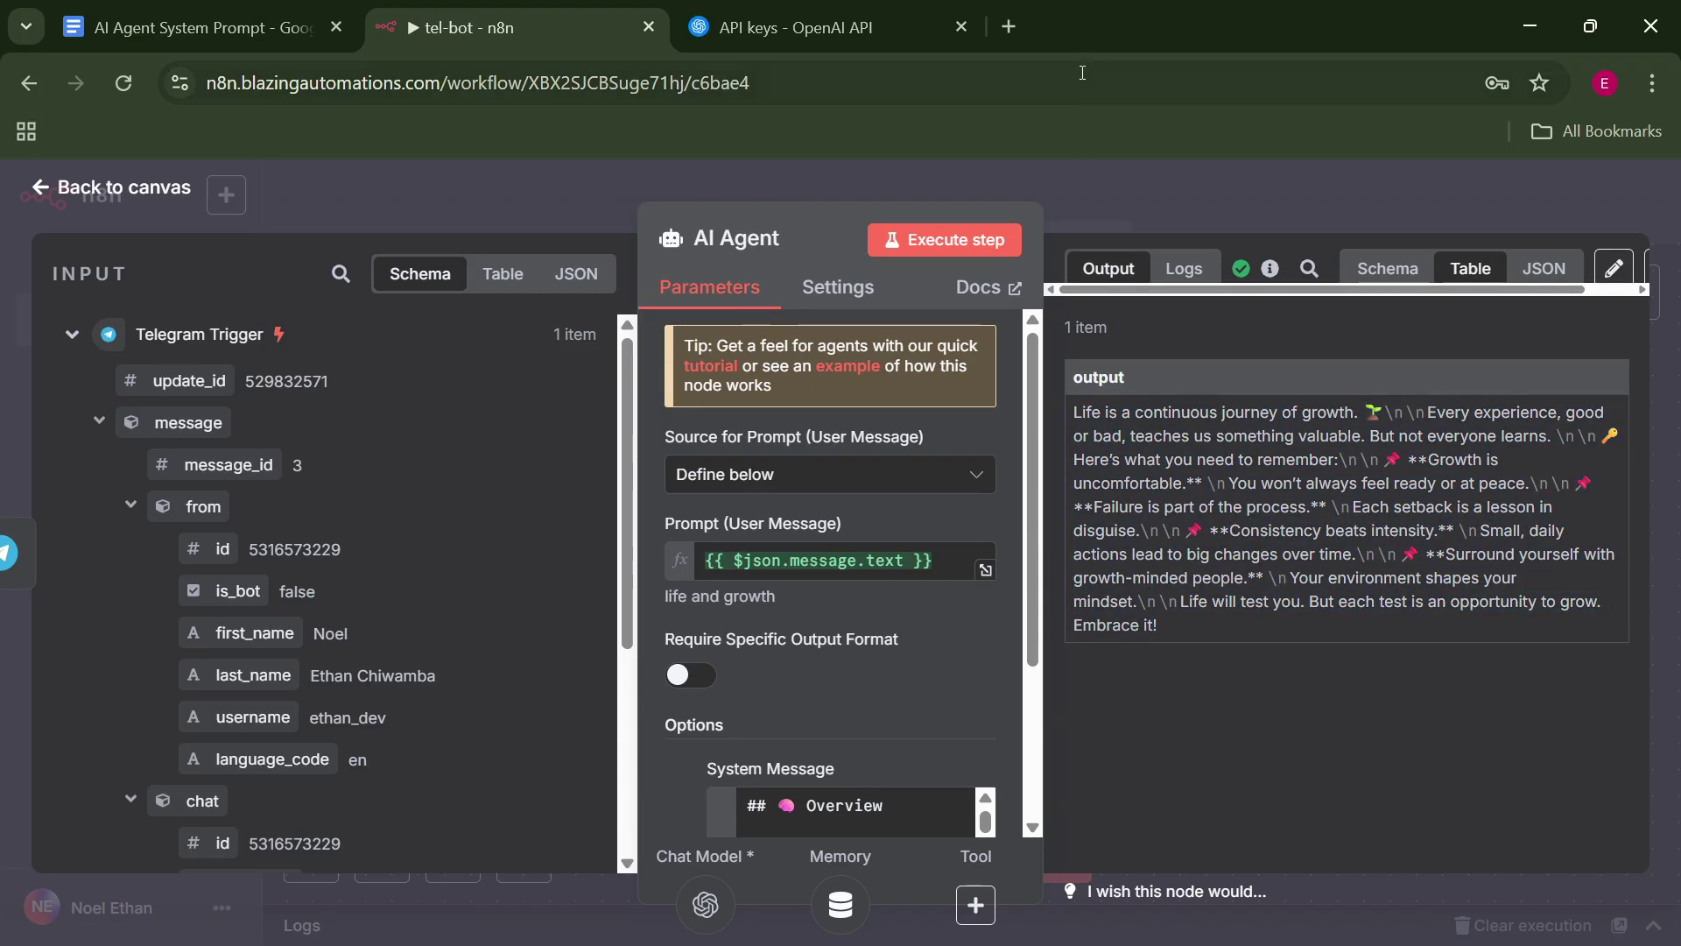
pyautogui.click(1143, 173)
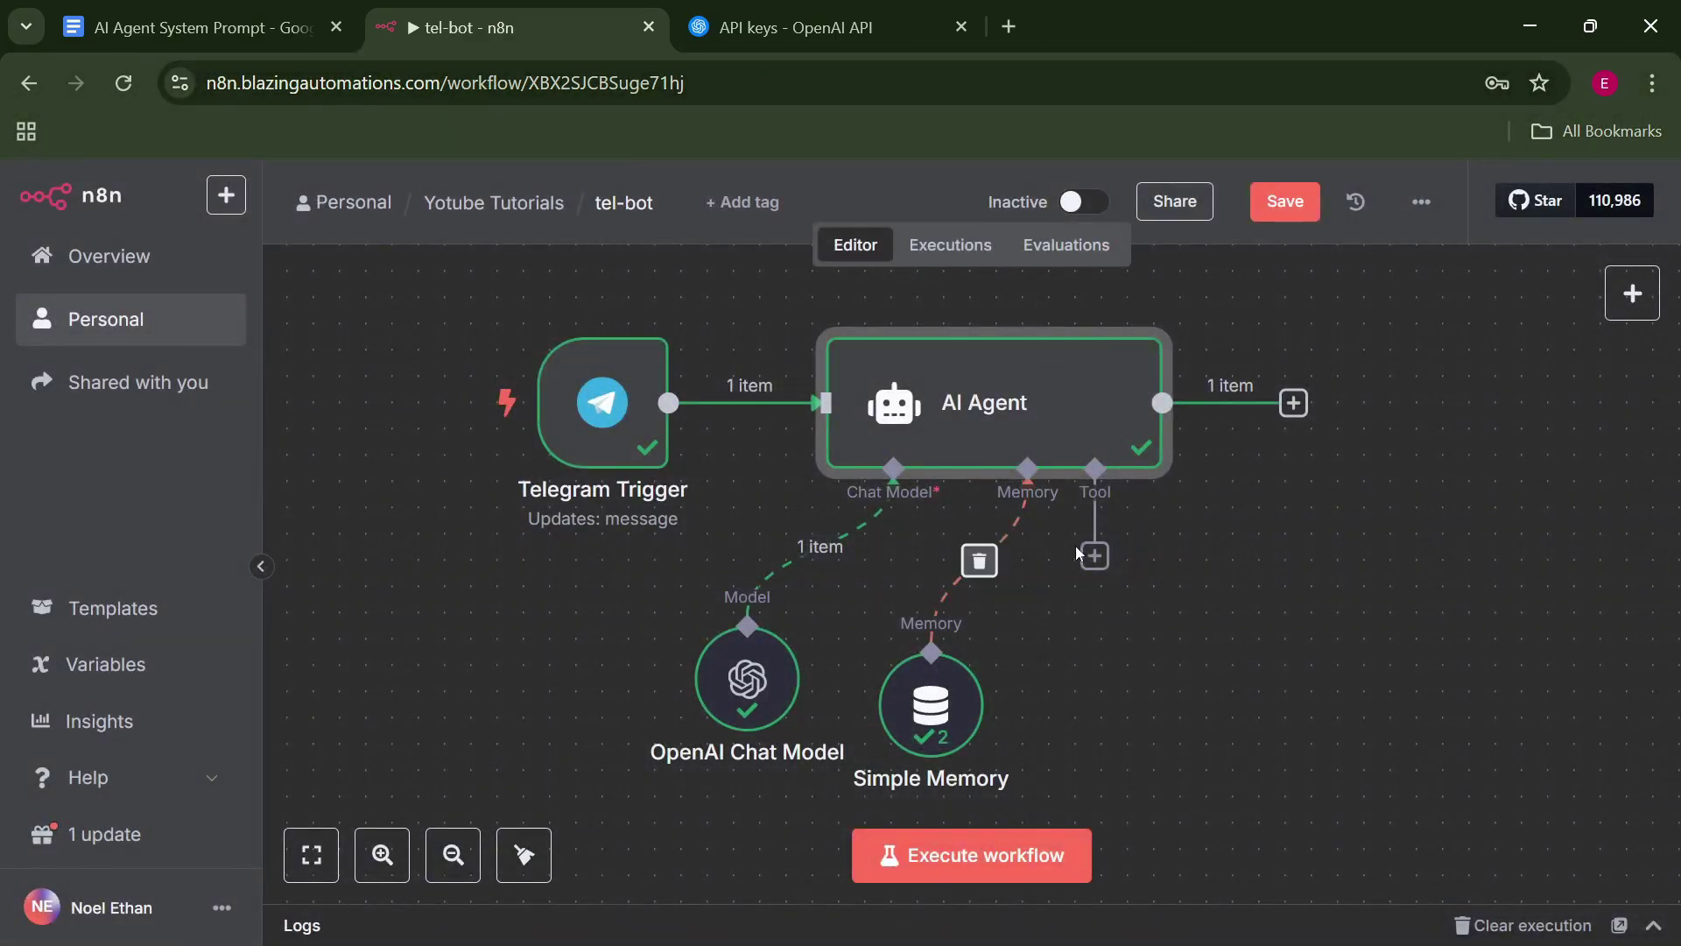
pyautogui.doubleClick(1054, 427)
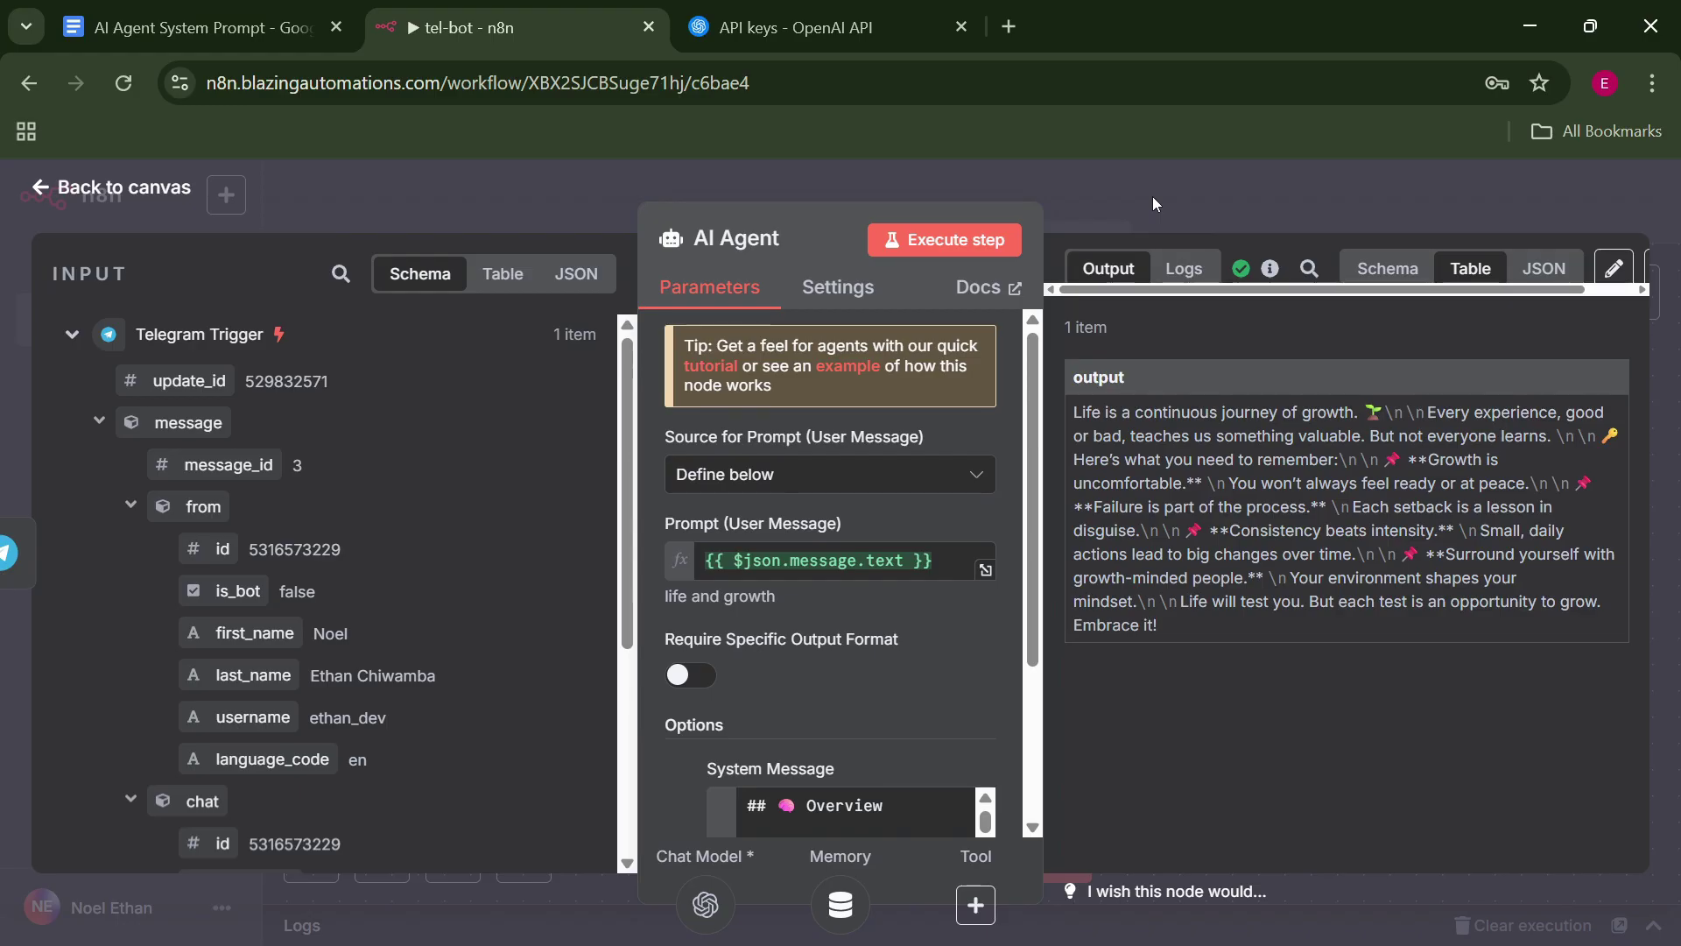
pyautogui.click(1152, 196)
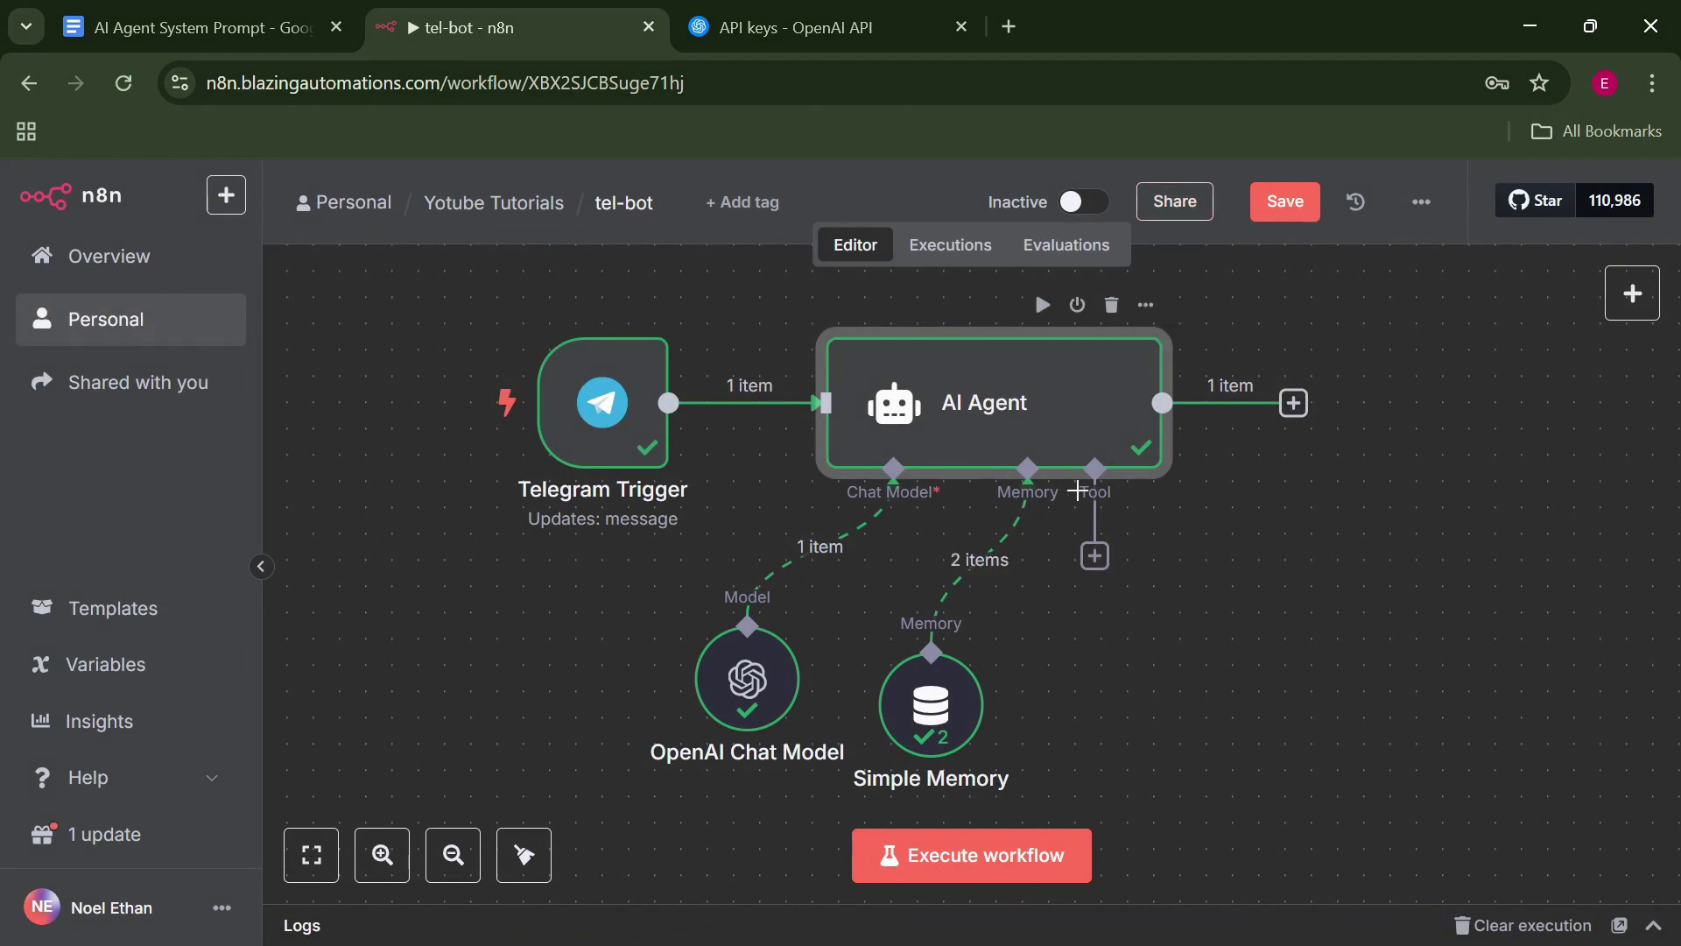
# Save tel-bot, then create a new workflow and rename it from 'My workflow 3' to 'image-generator'.
pyautogui.click(1284, 202)
pyautogui.hotkey('alt', 'Left')
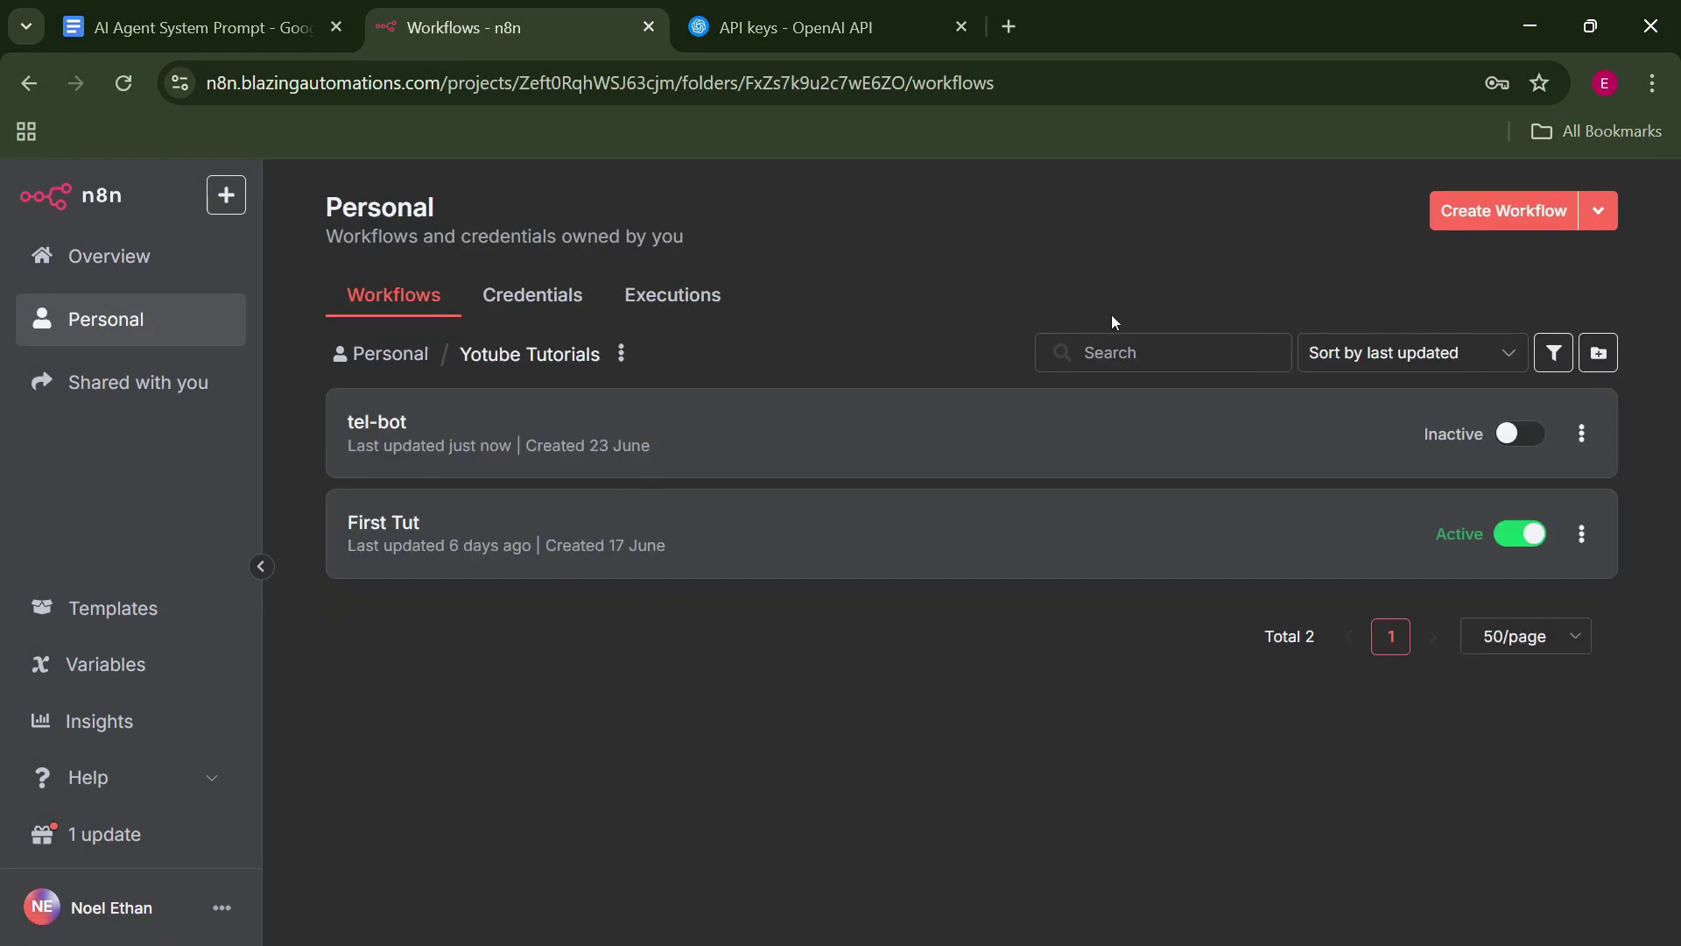
pyautogui.click(1494, 219)
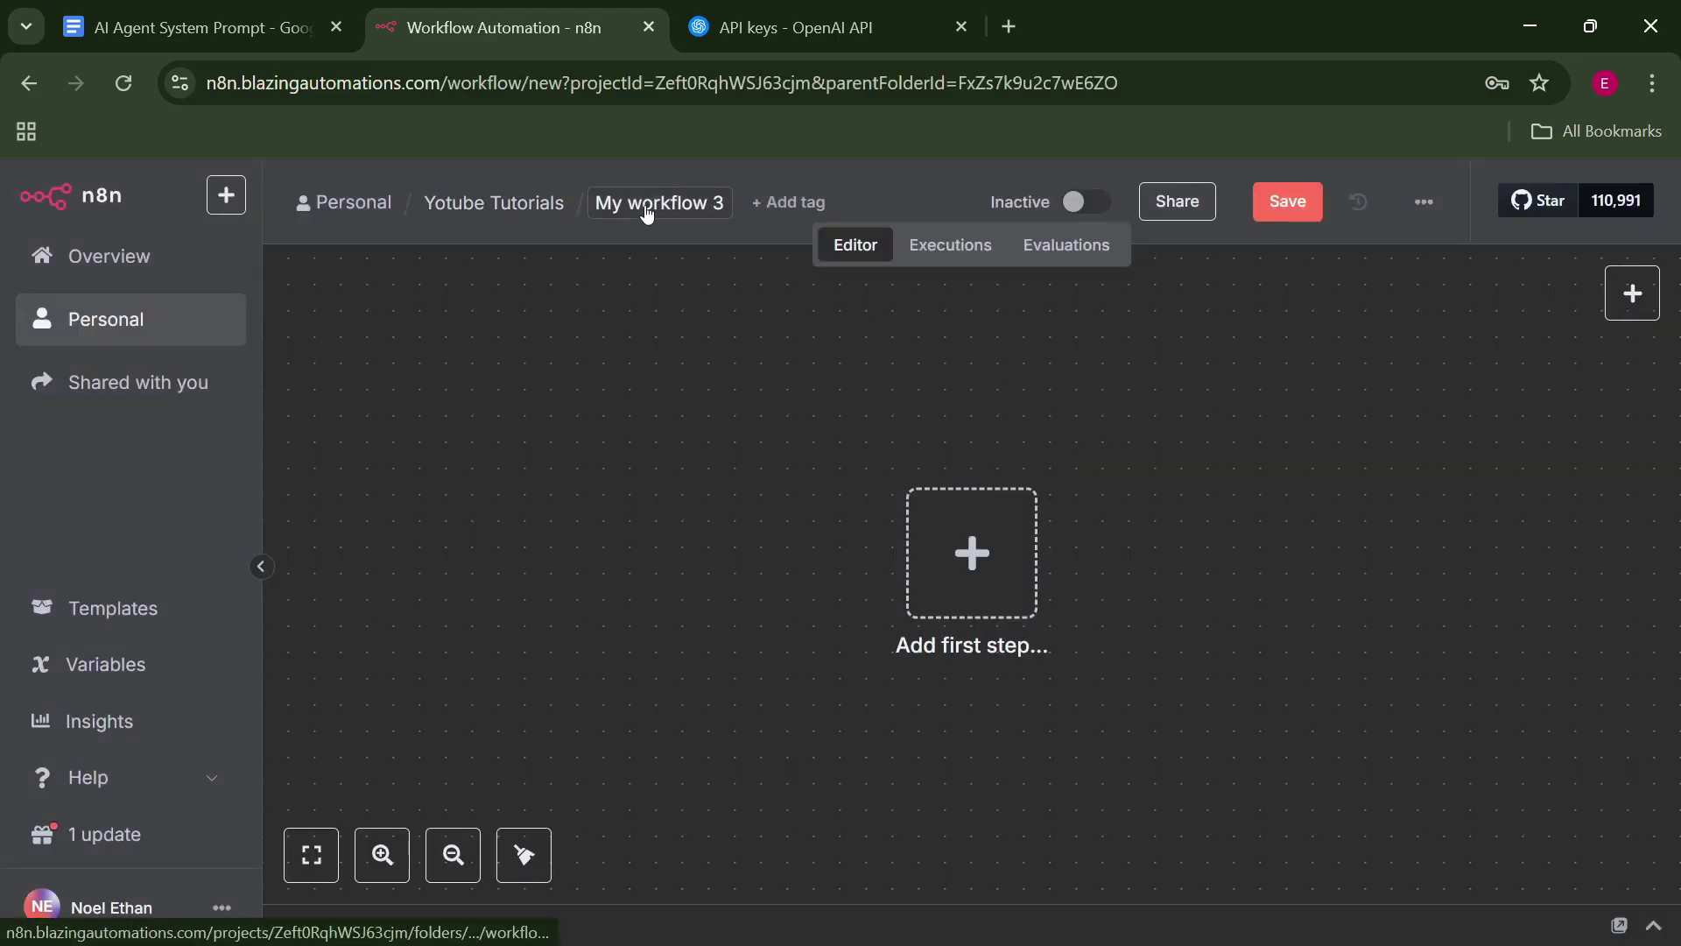
pyautogui.click(648, 203)
pyautogui.press('BackSpace')
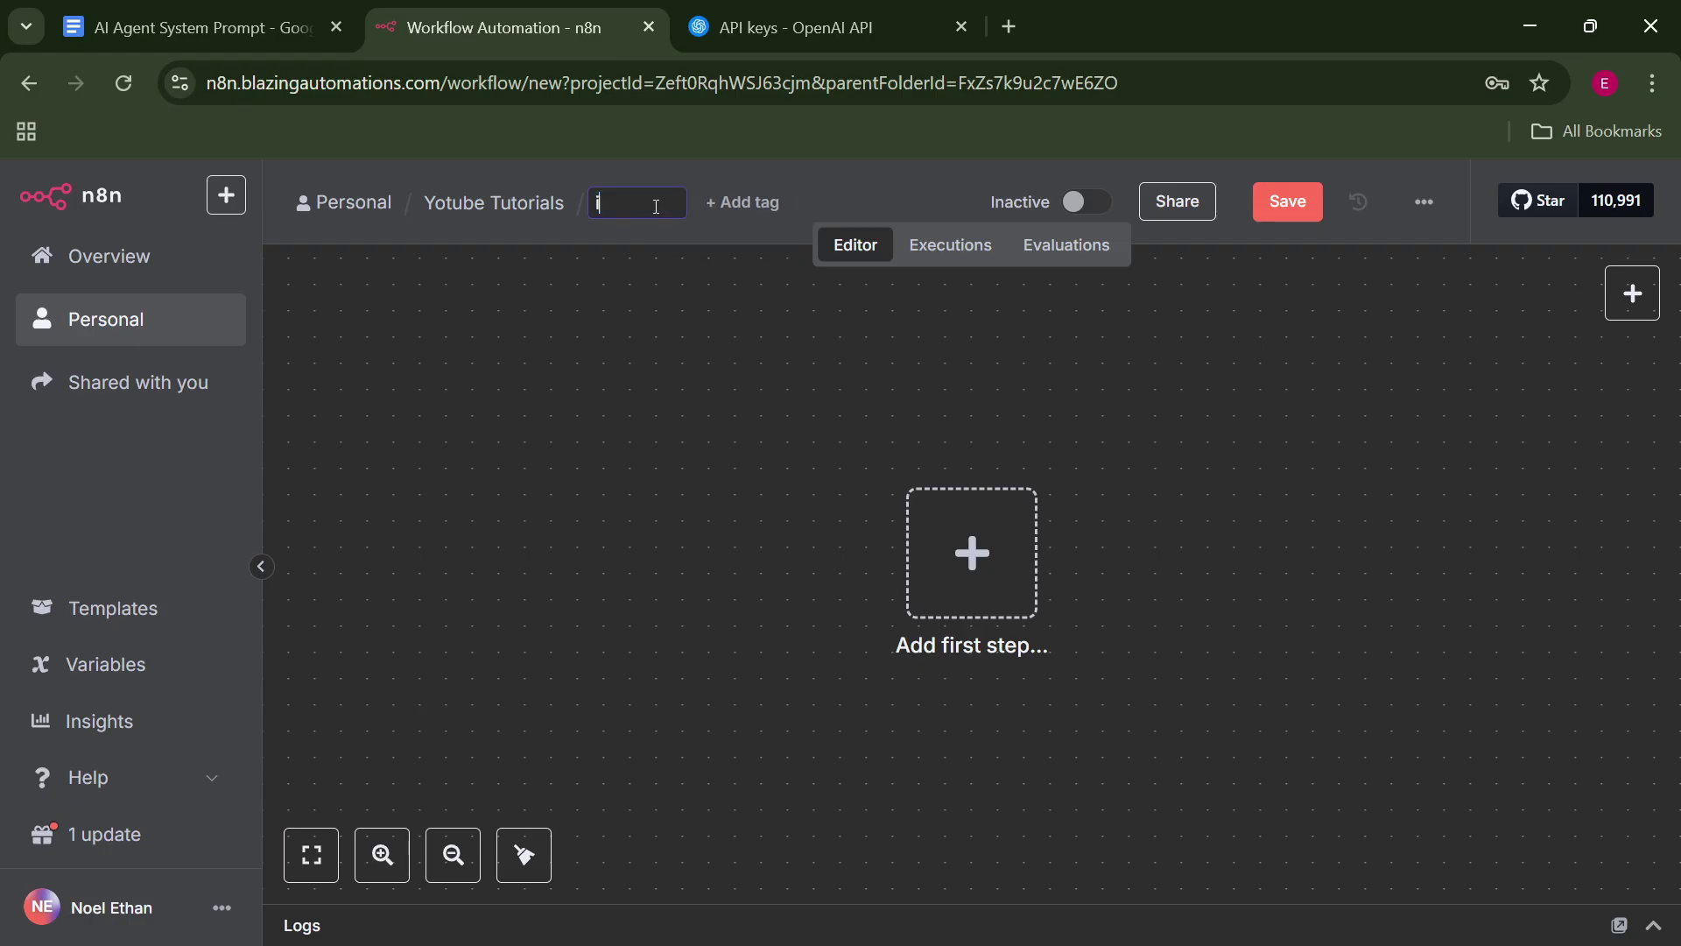
pyautogui.write('image-generator')
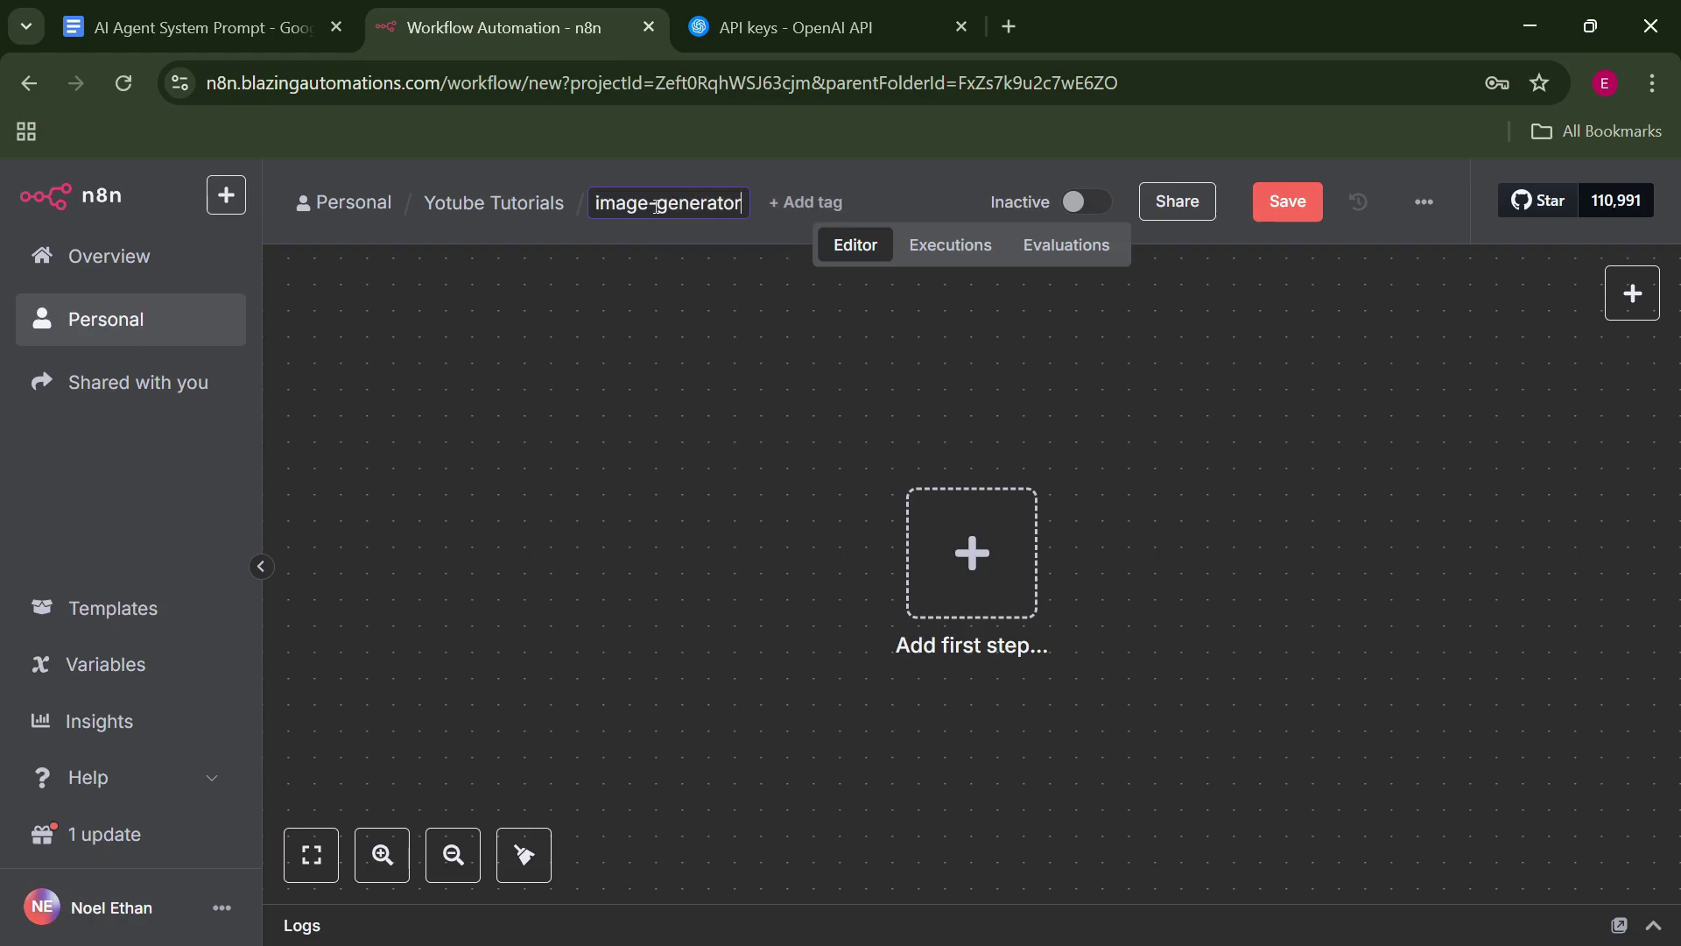
pyautogui.press('Return')
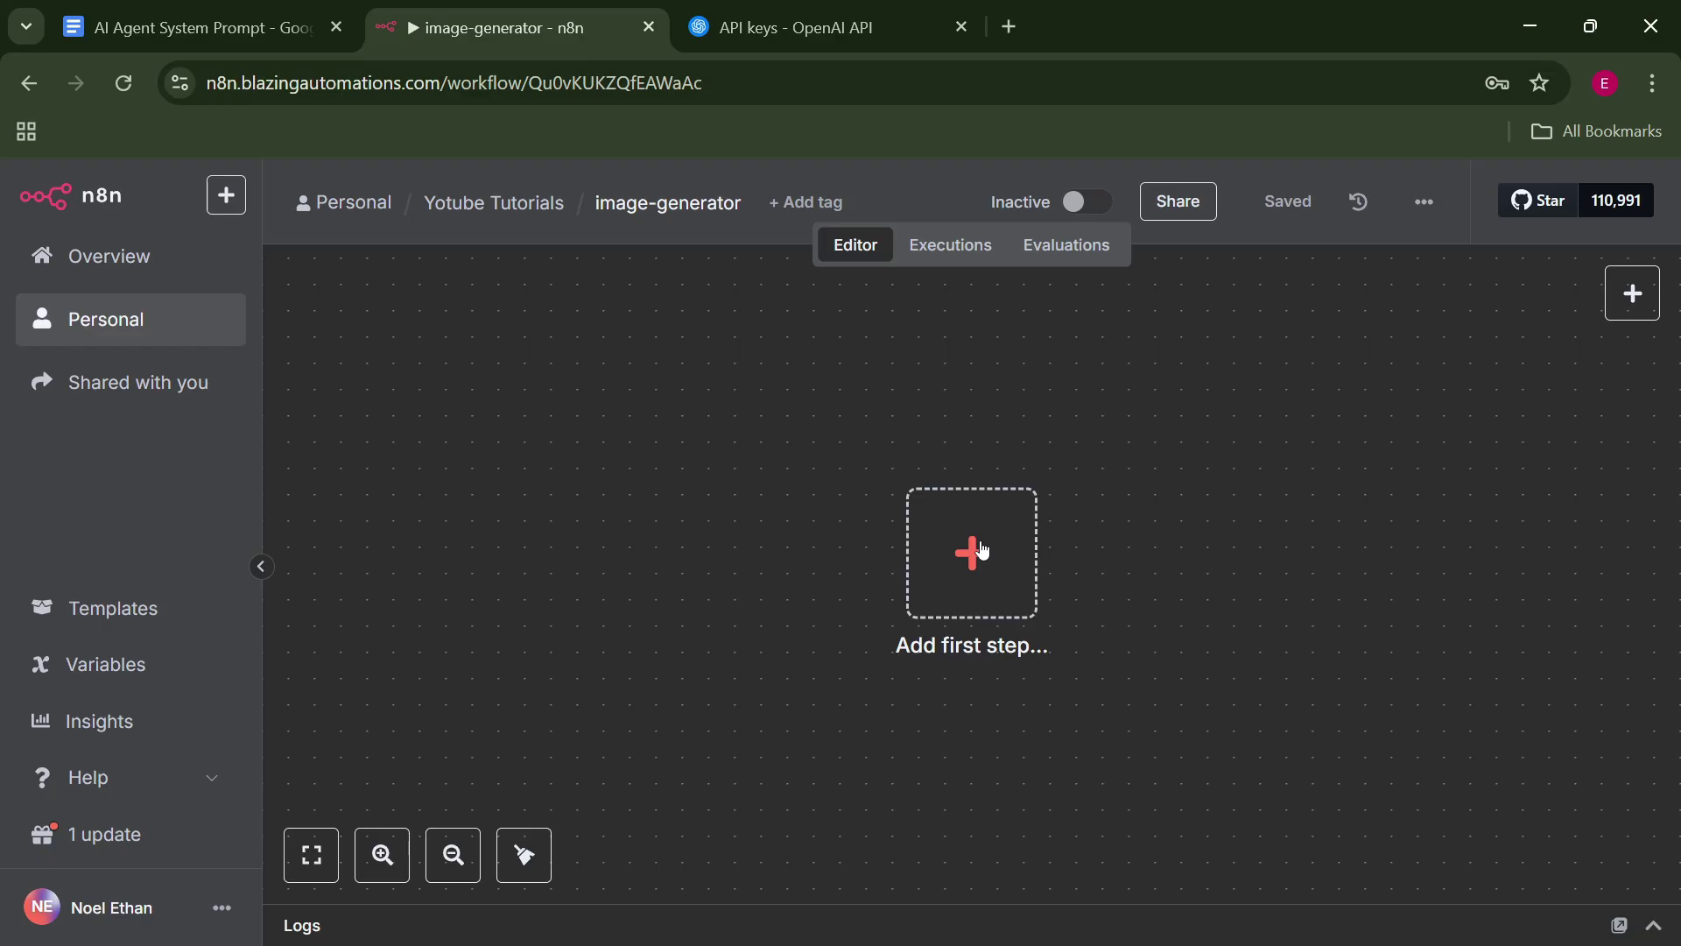
pyautogui.click(983, 549)
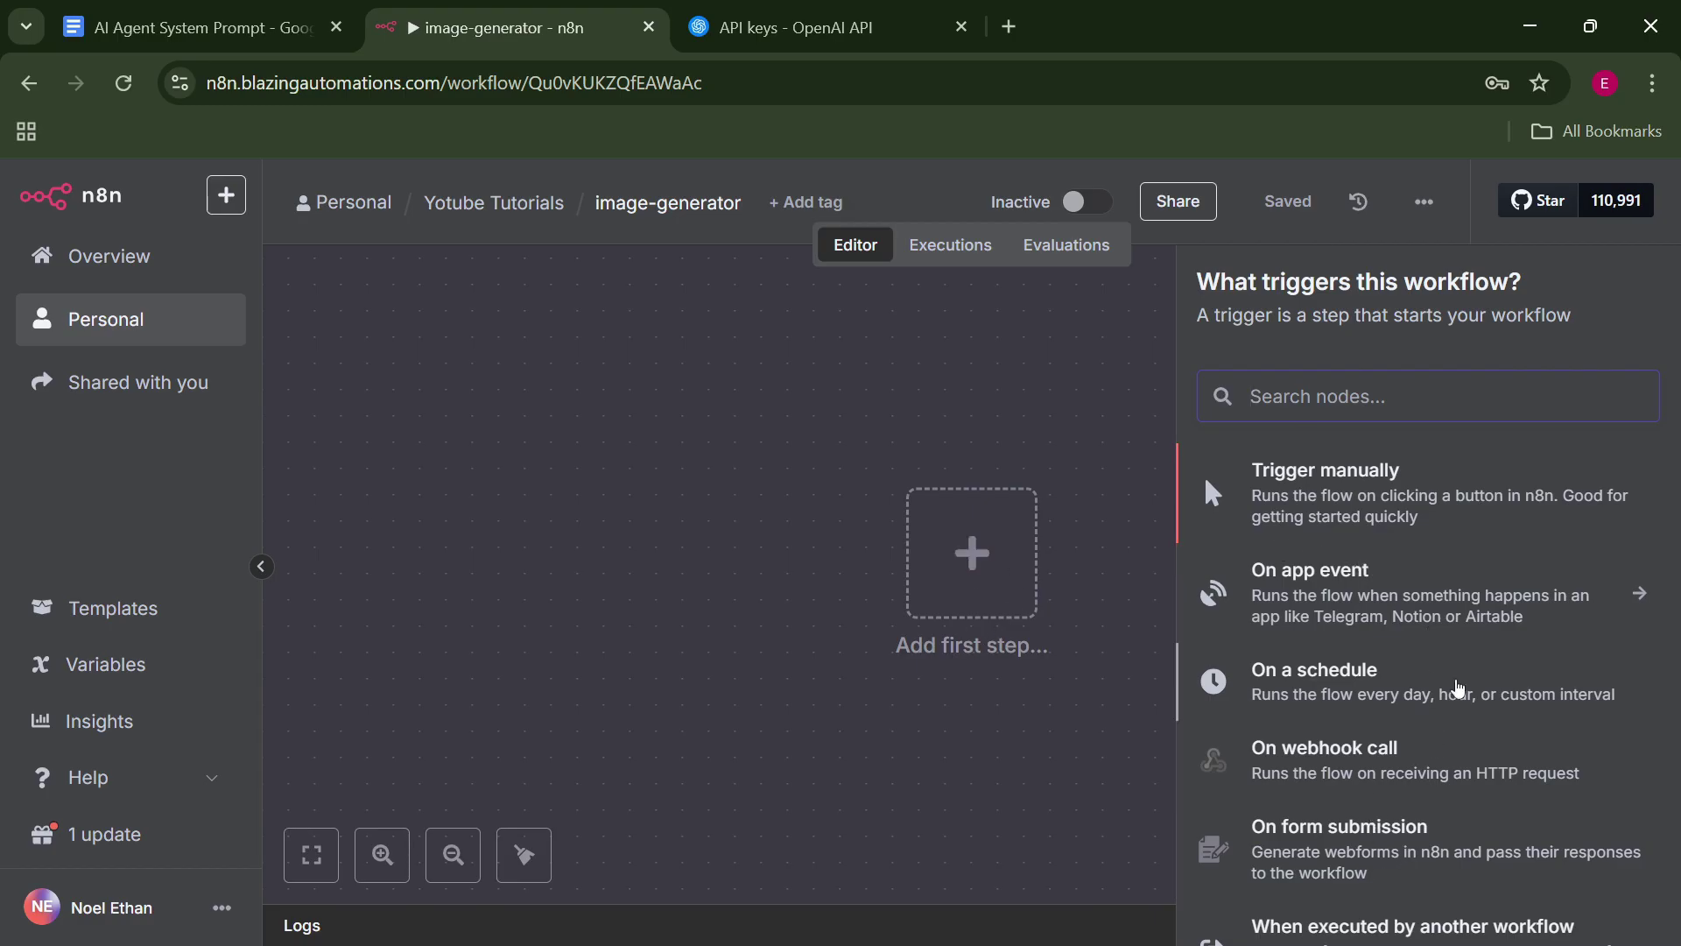
# Add a When Executed by Another Workflow trigger with a String input 'idea' and test it once.
pyautogui.scroll(-3, 1501, 625)
pyautogui.scroll(-3, 1504, 676)
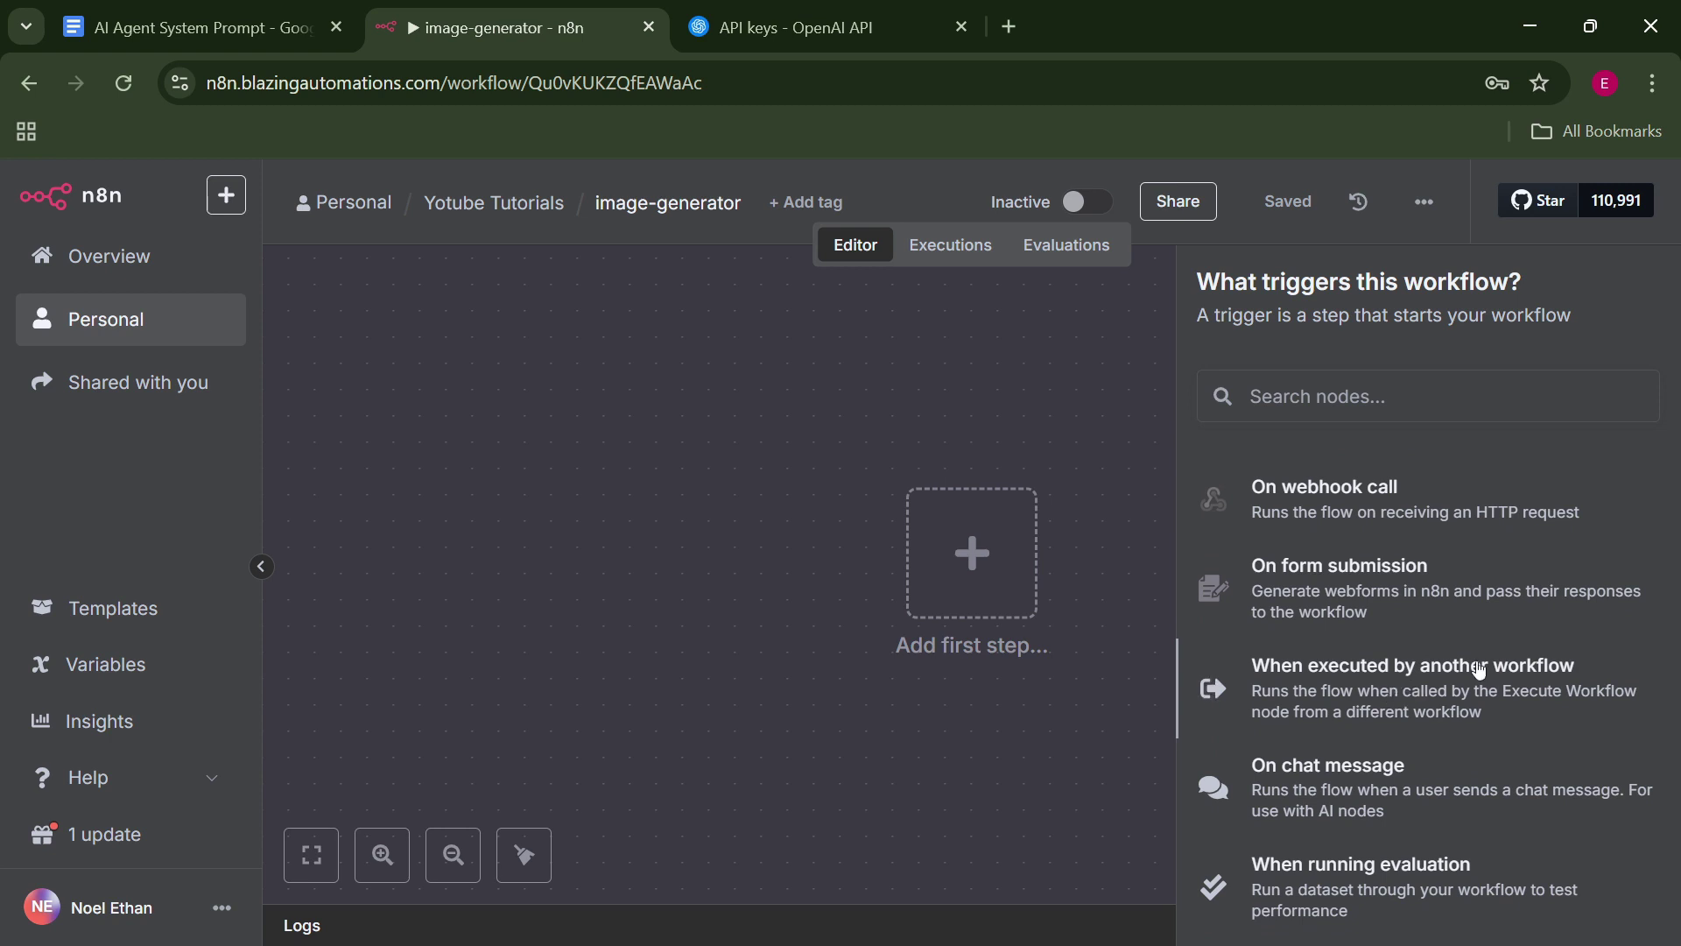
pyautogui.click(1380, 689)
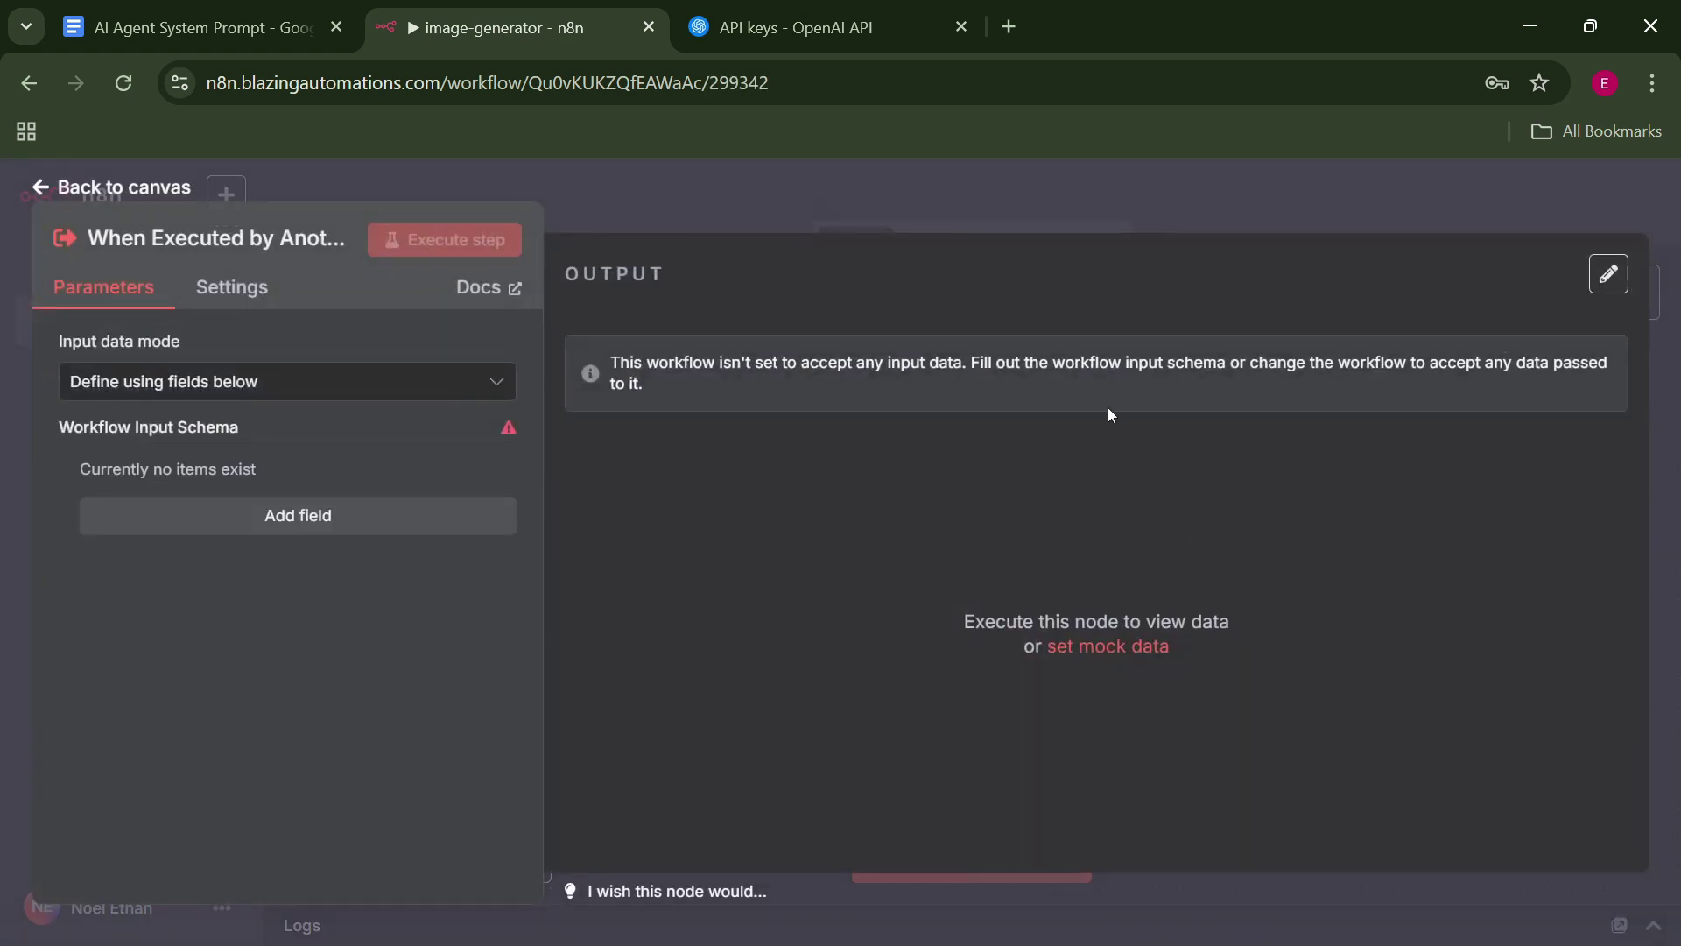
pyautogui.click(441, 524)
pyautogui.click(393, 514)
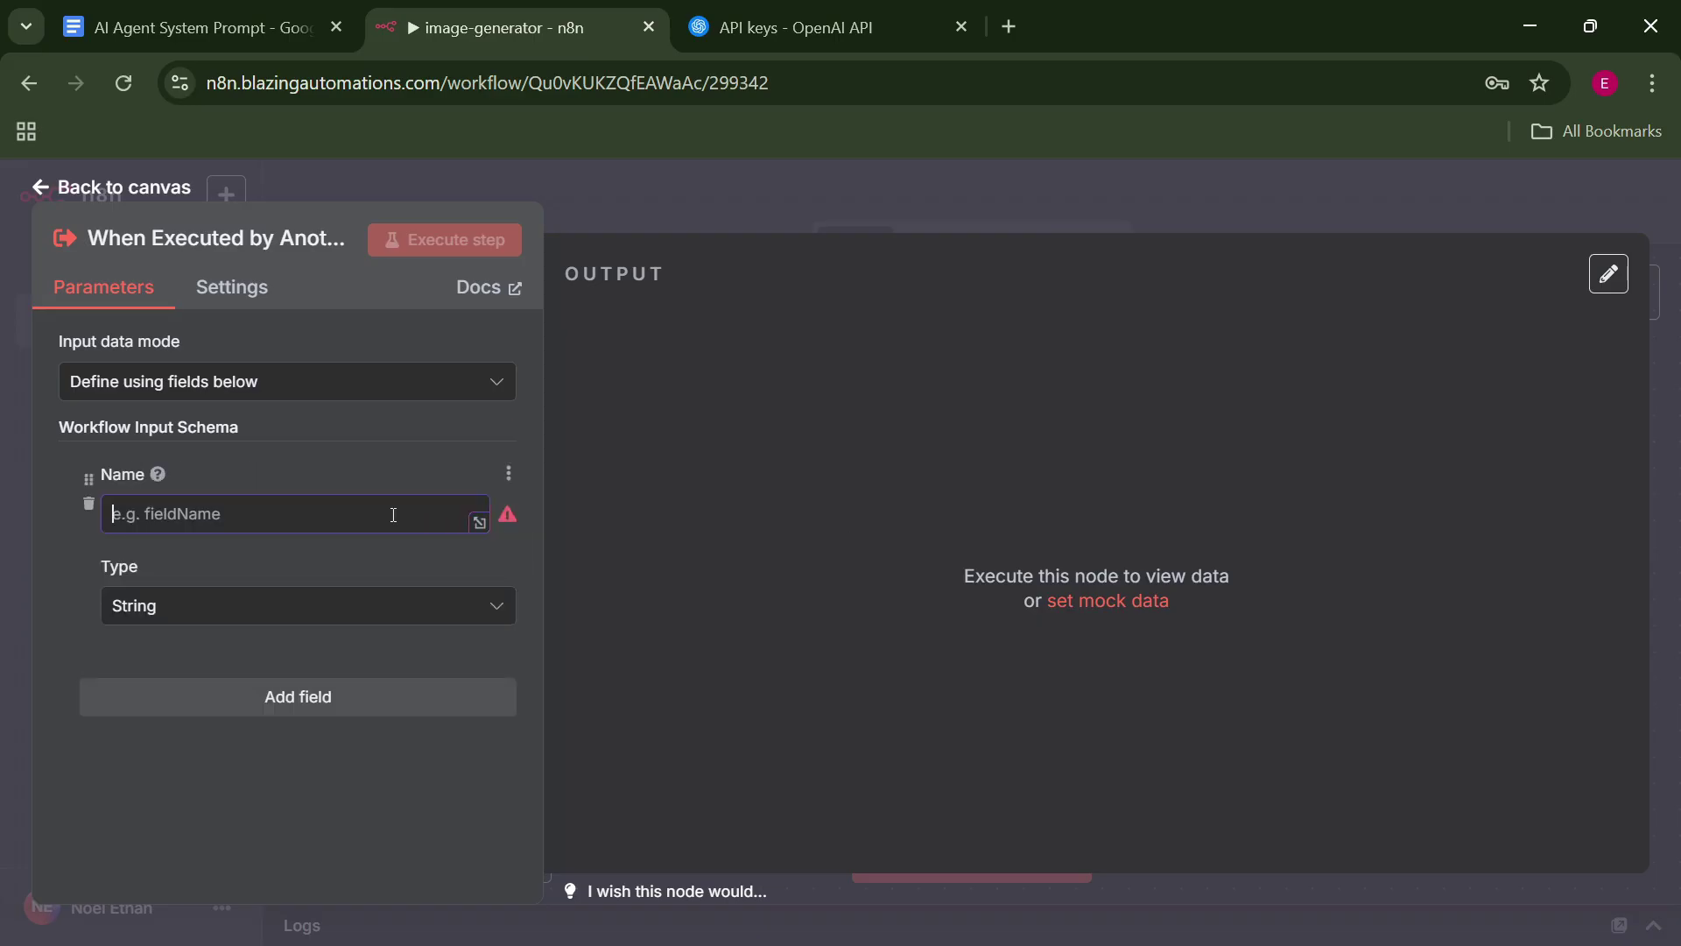
pyautogui.write('idea')
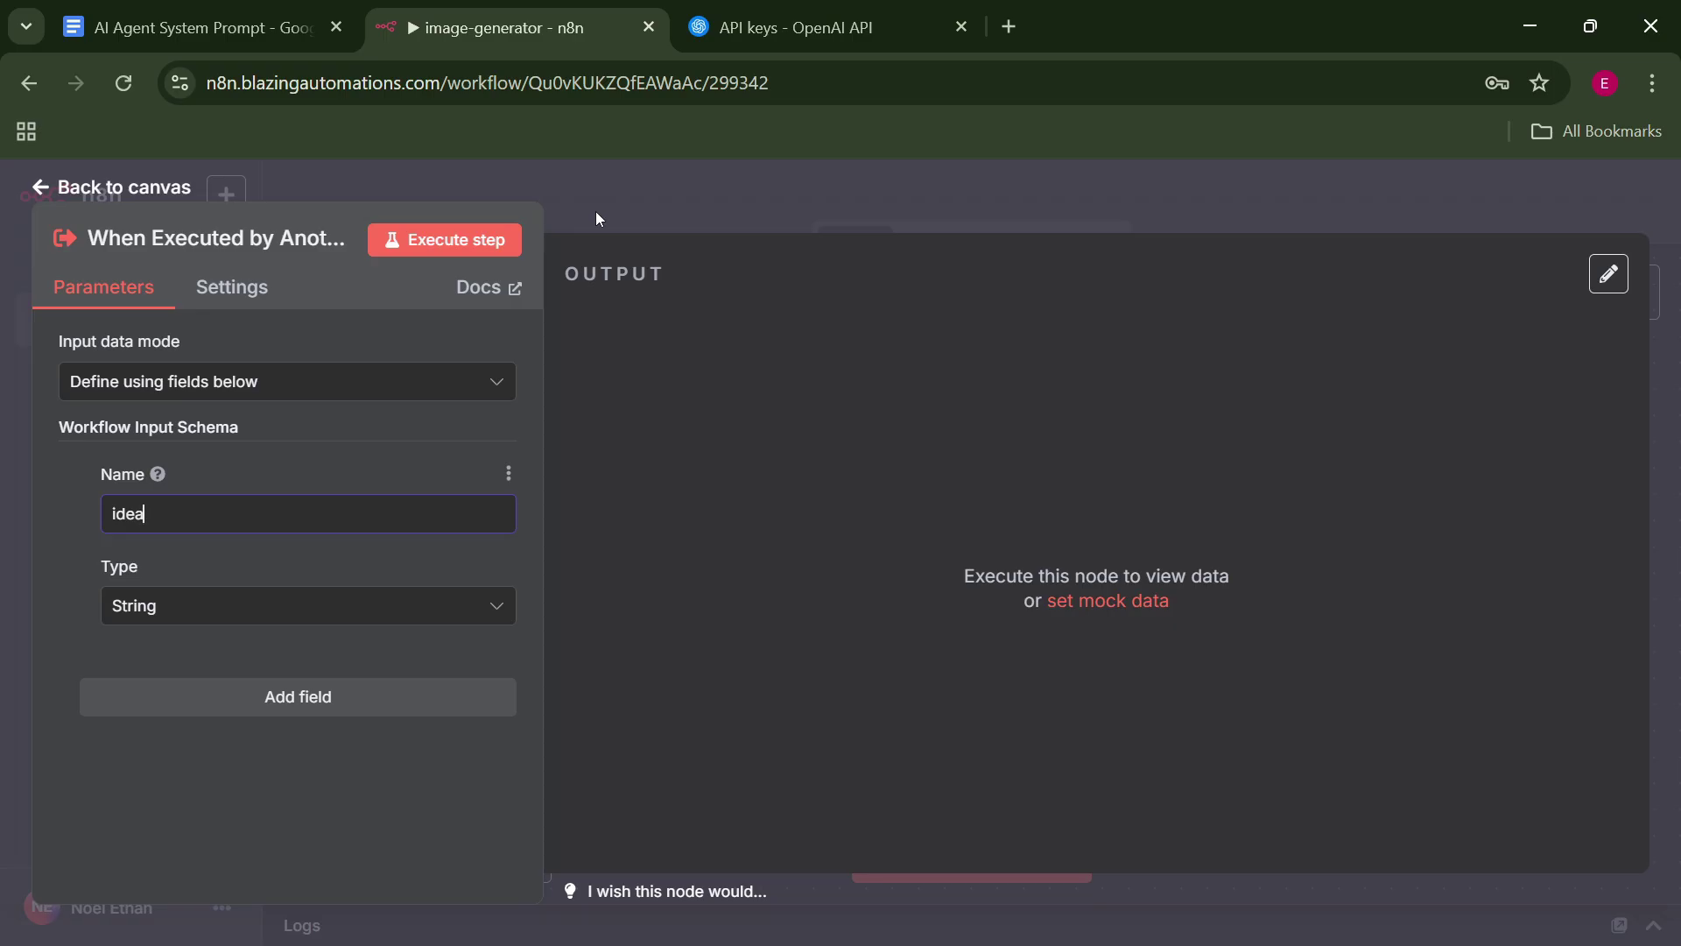
pyautogui.click(457, 244)
pyautogui.press('Escape')
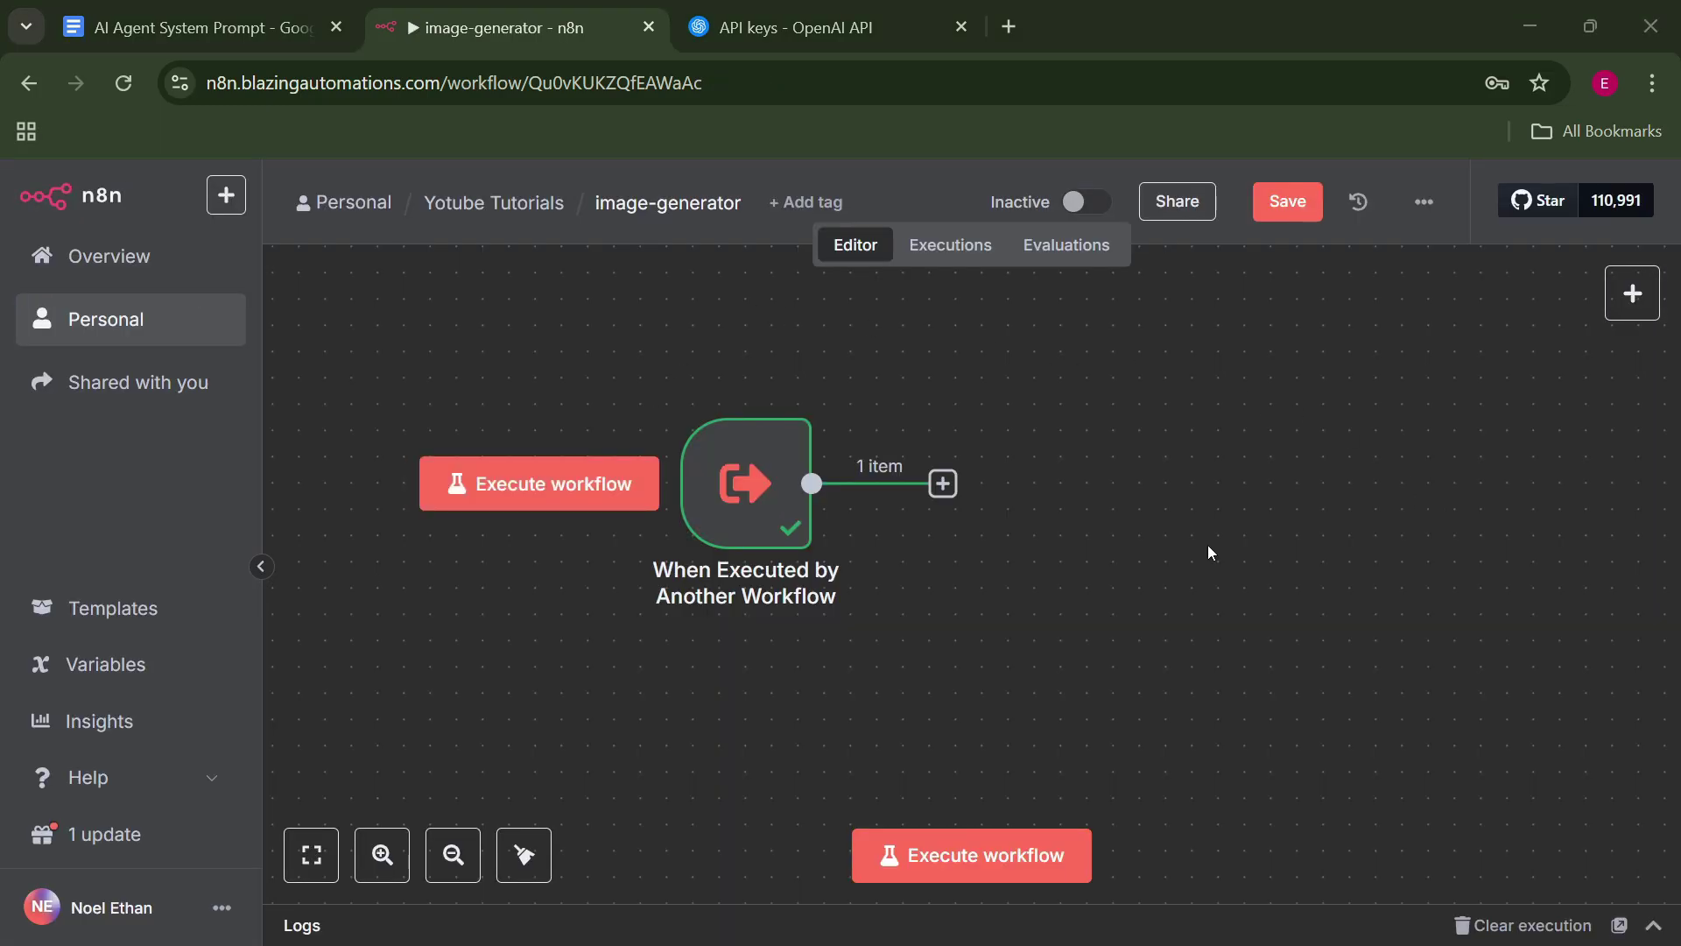
pyautogui.moveTo(753, 389)
# Add an OpenAI Message a Model node after the trigger, titled 'Prompt generator'.
pyautogui.click(943, 485)
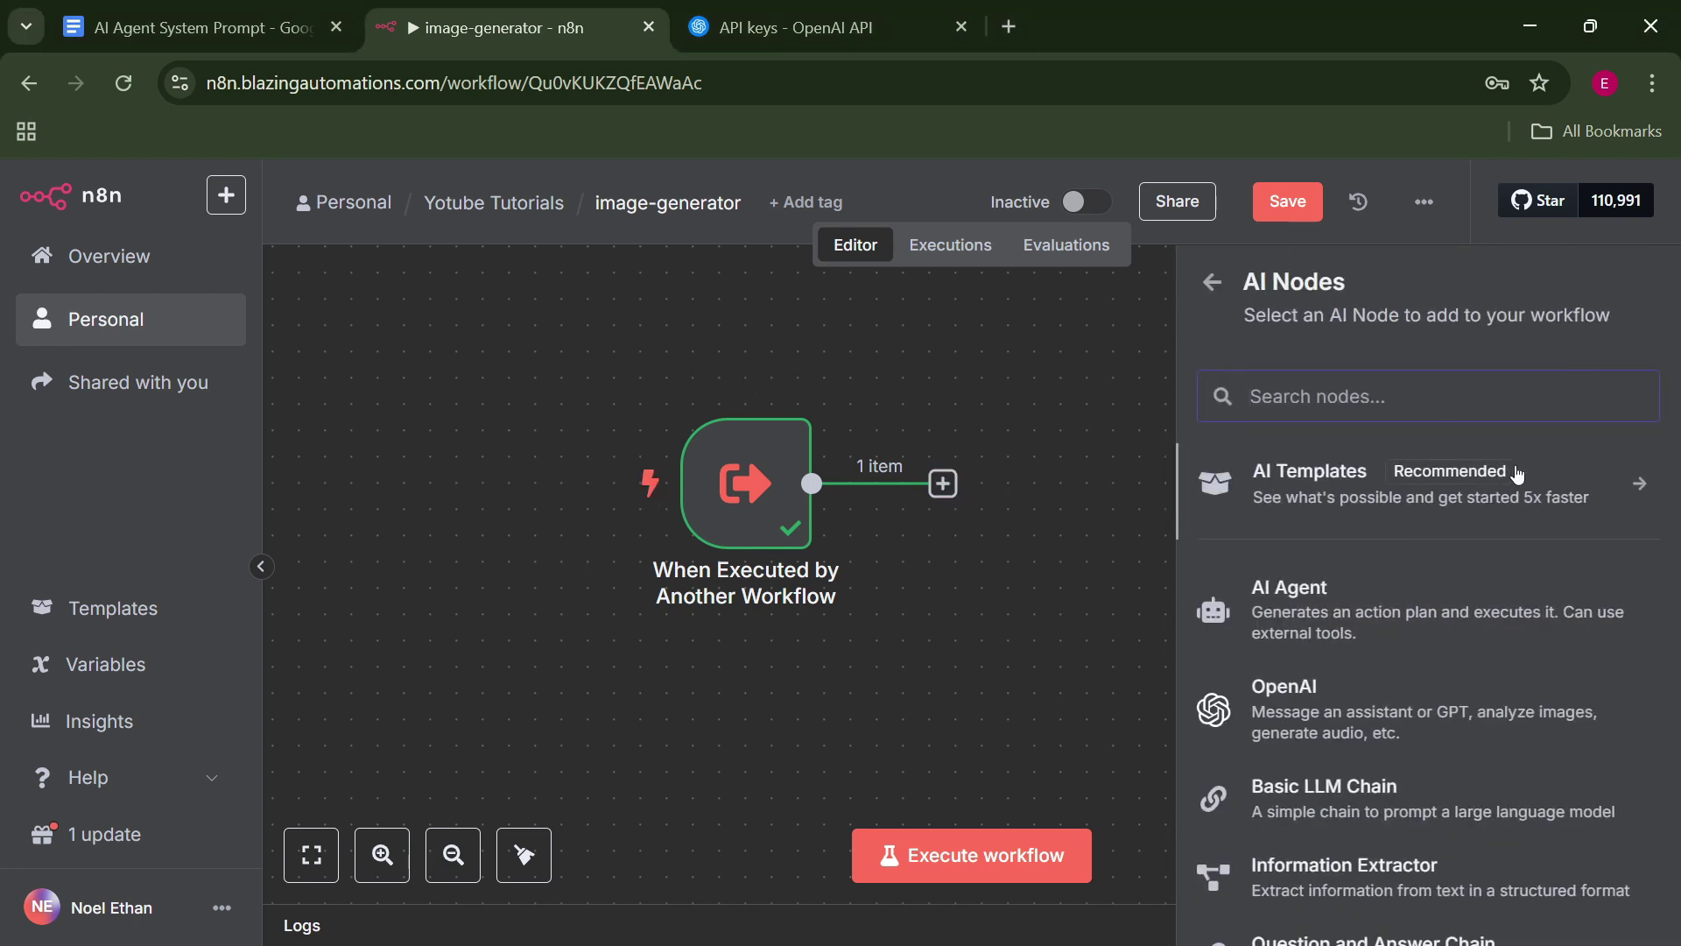
pyautogui.click(1499, 685)
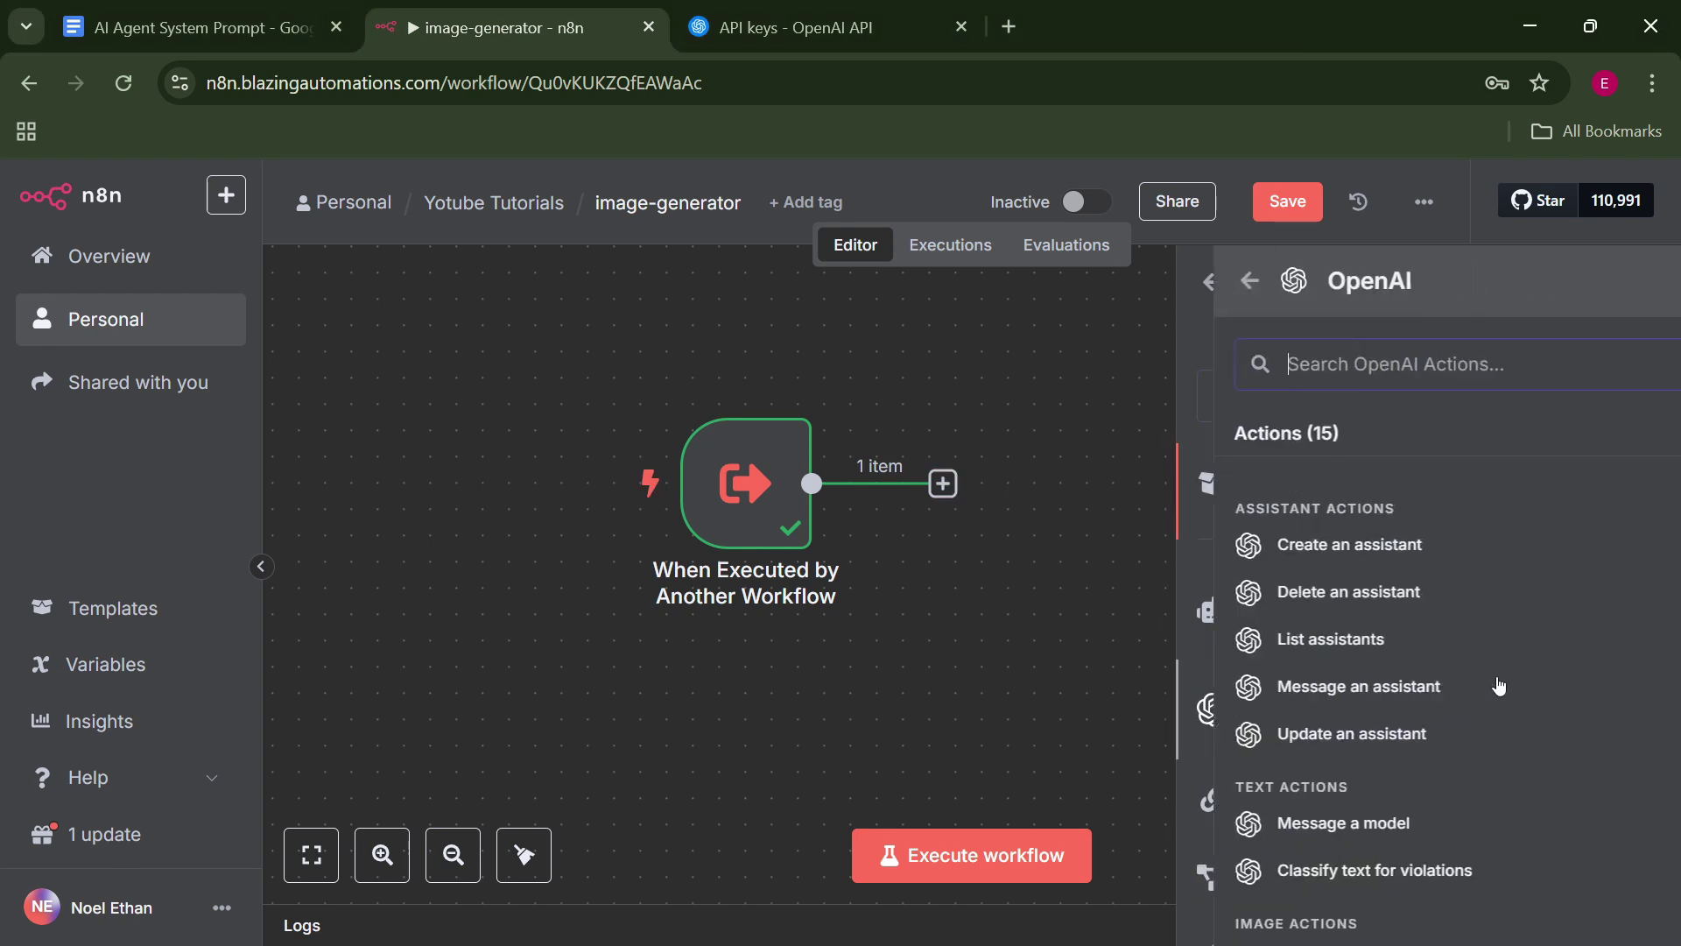
pyautogui.click(1346, 832)
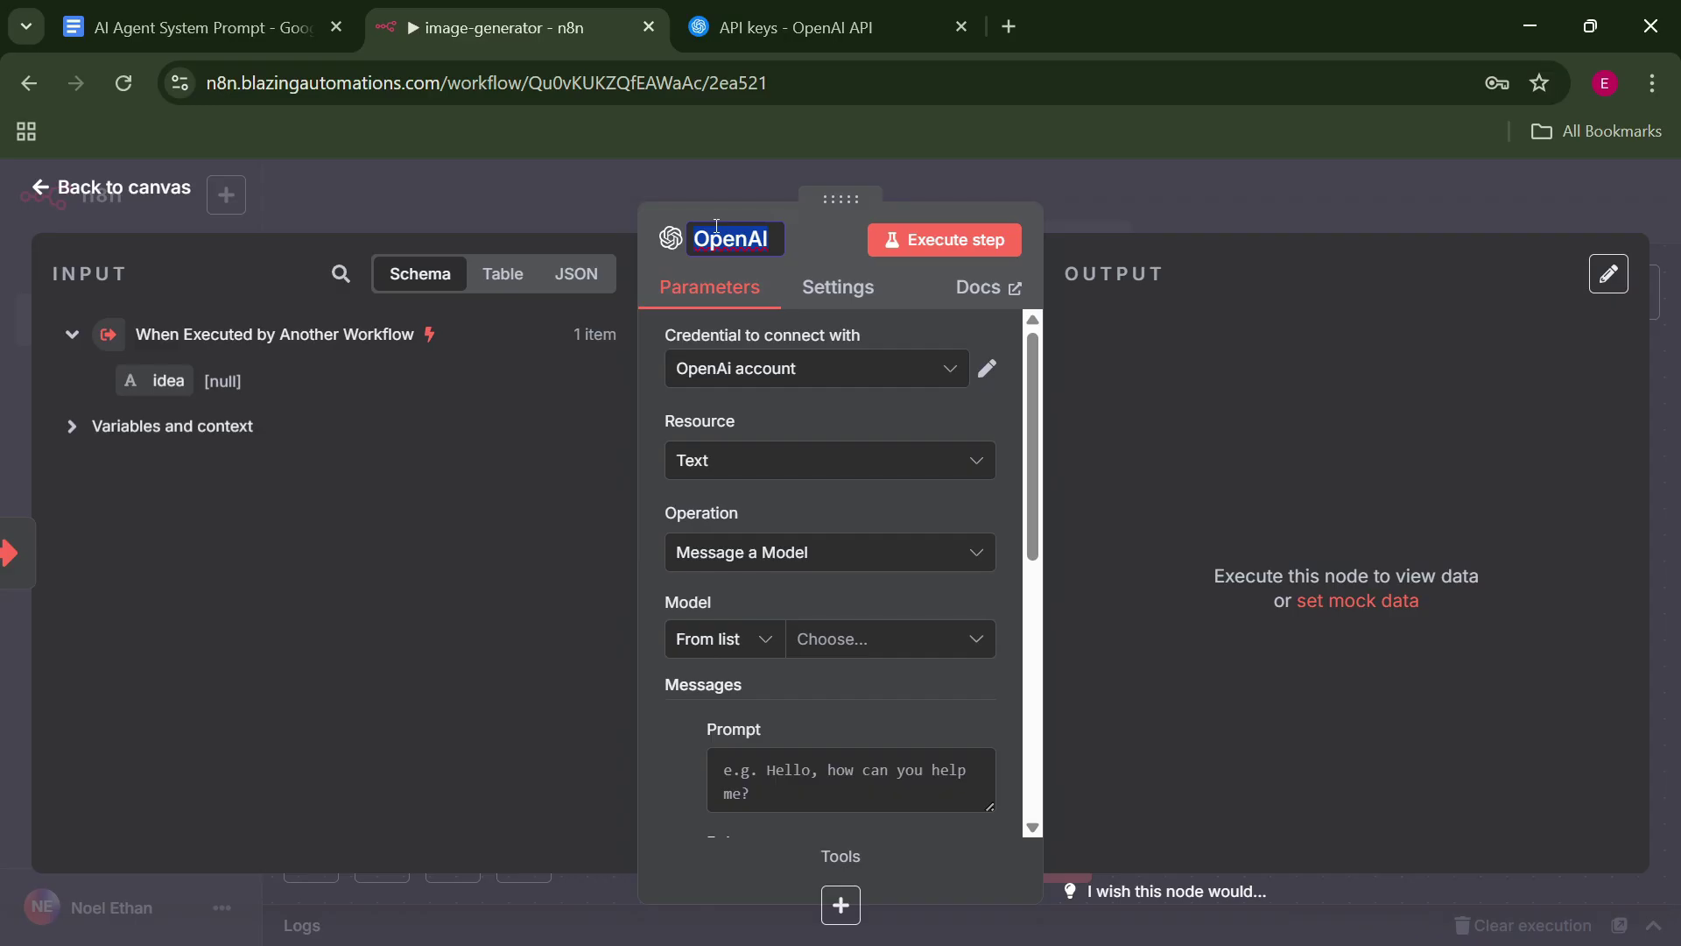
pyautogui.write('Prompt generat')
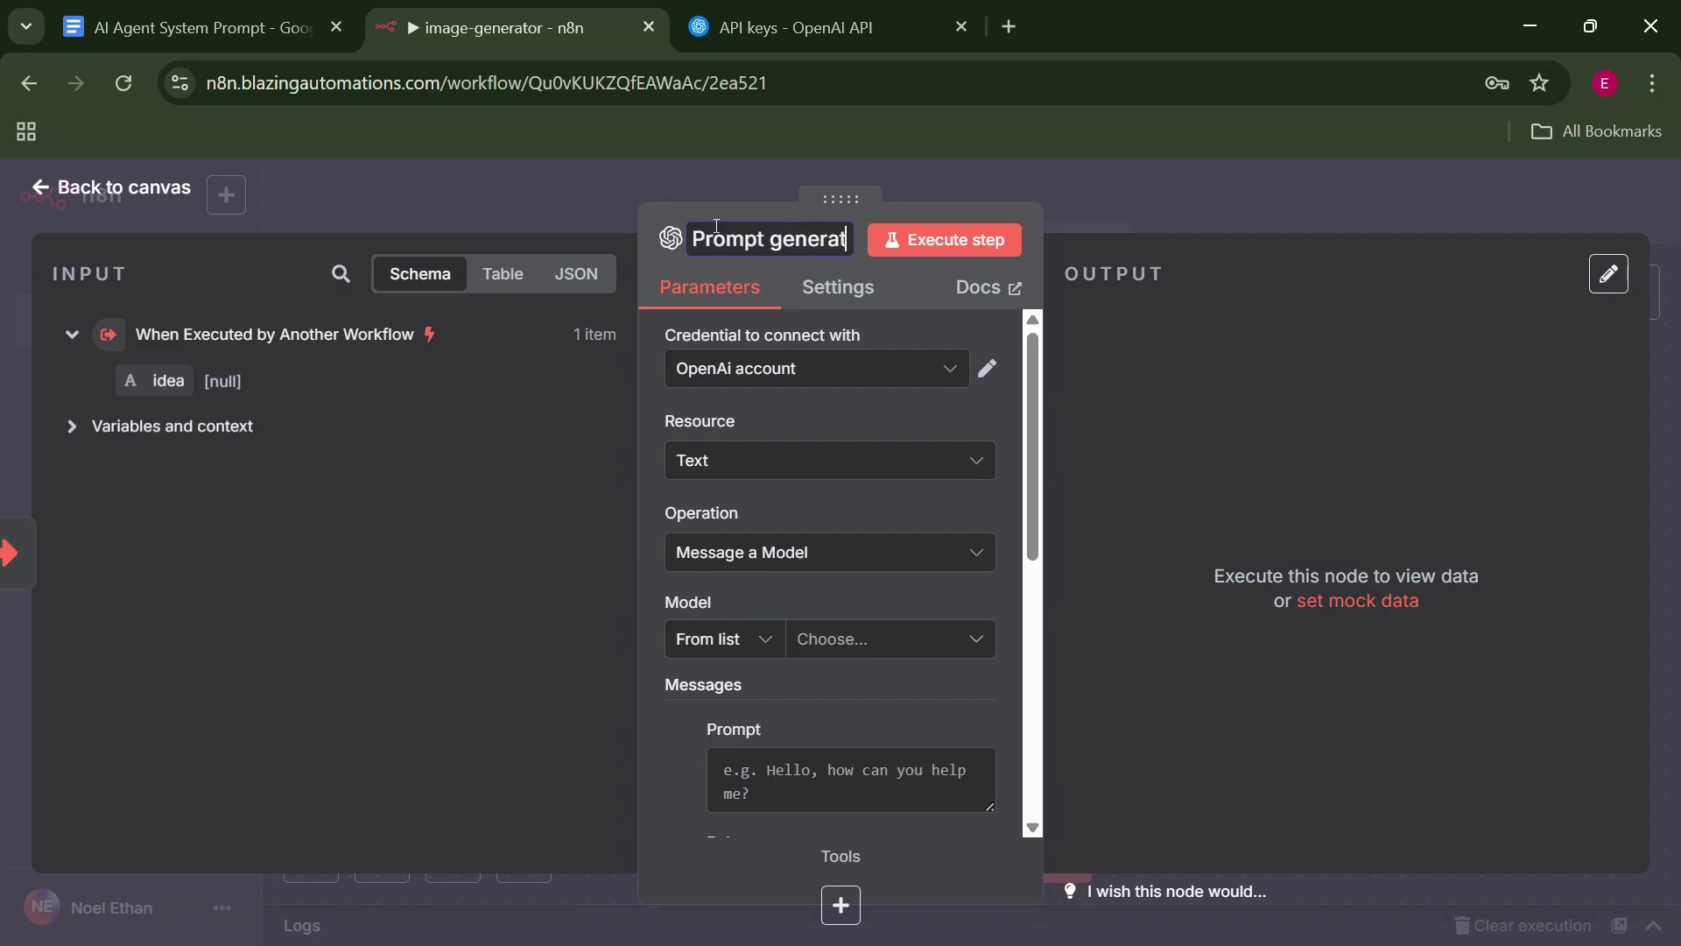
pyautogui.write('or')
pyautogui.press('Return')
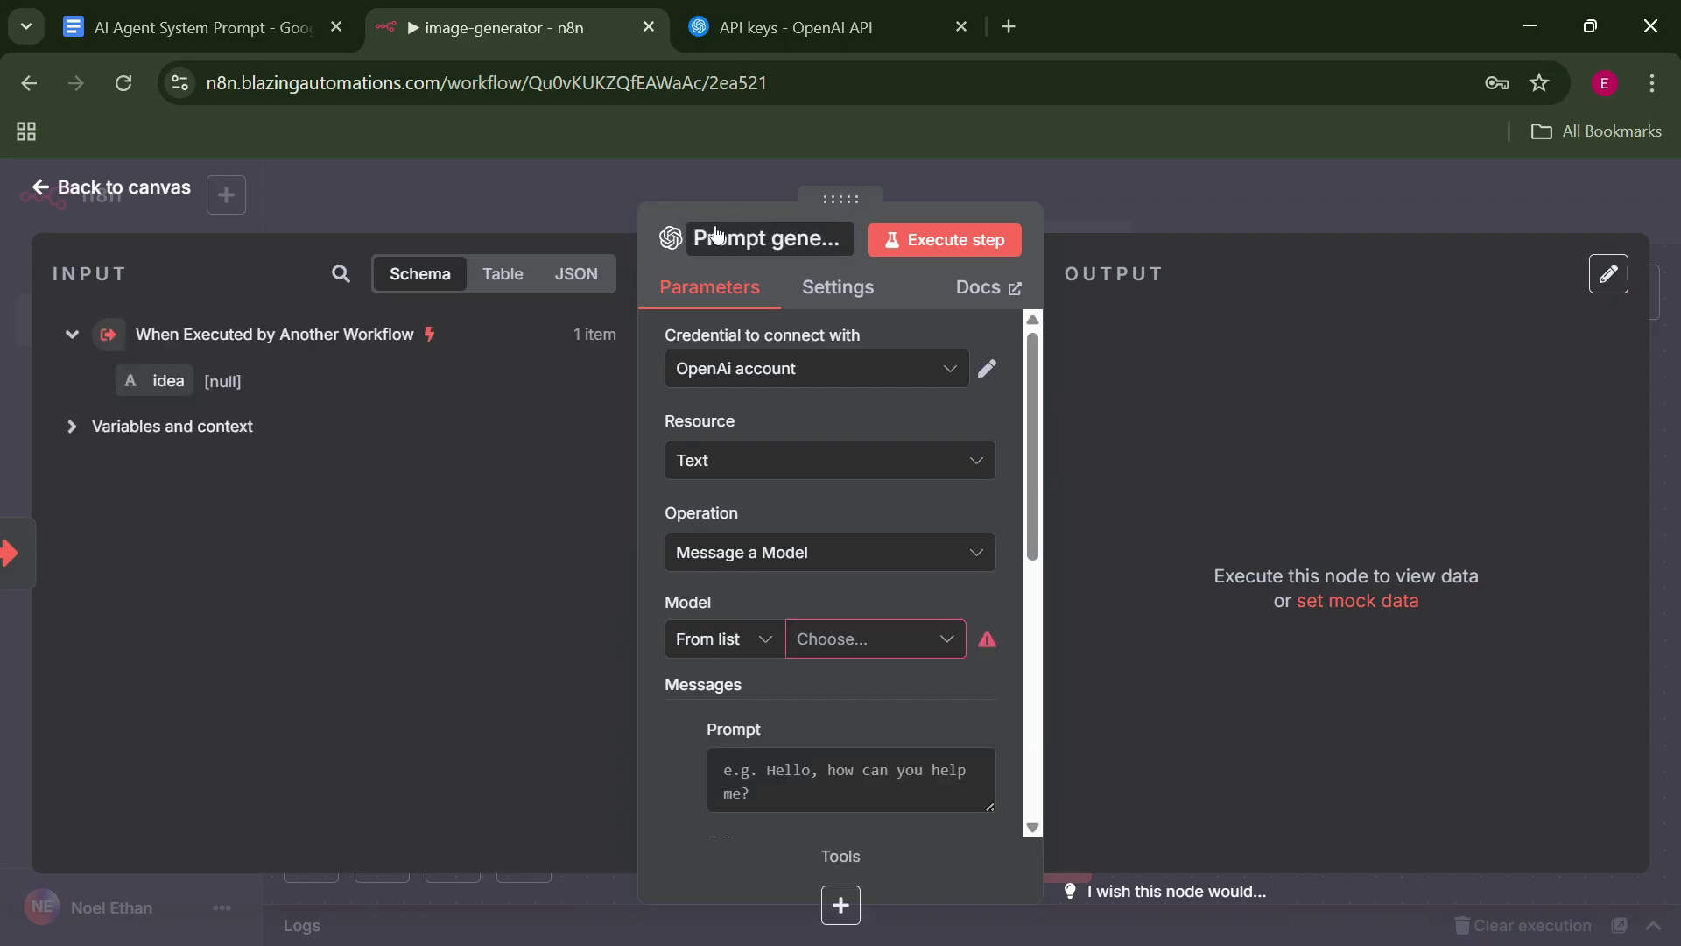
# Set the node's model to GPT-4.1-MINI, keeping User as the first message's role.
pyautogui.click(855, 469)
pyautogui.click(545, 442)
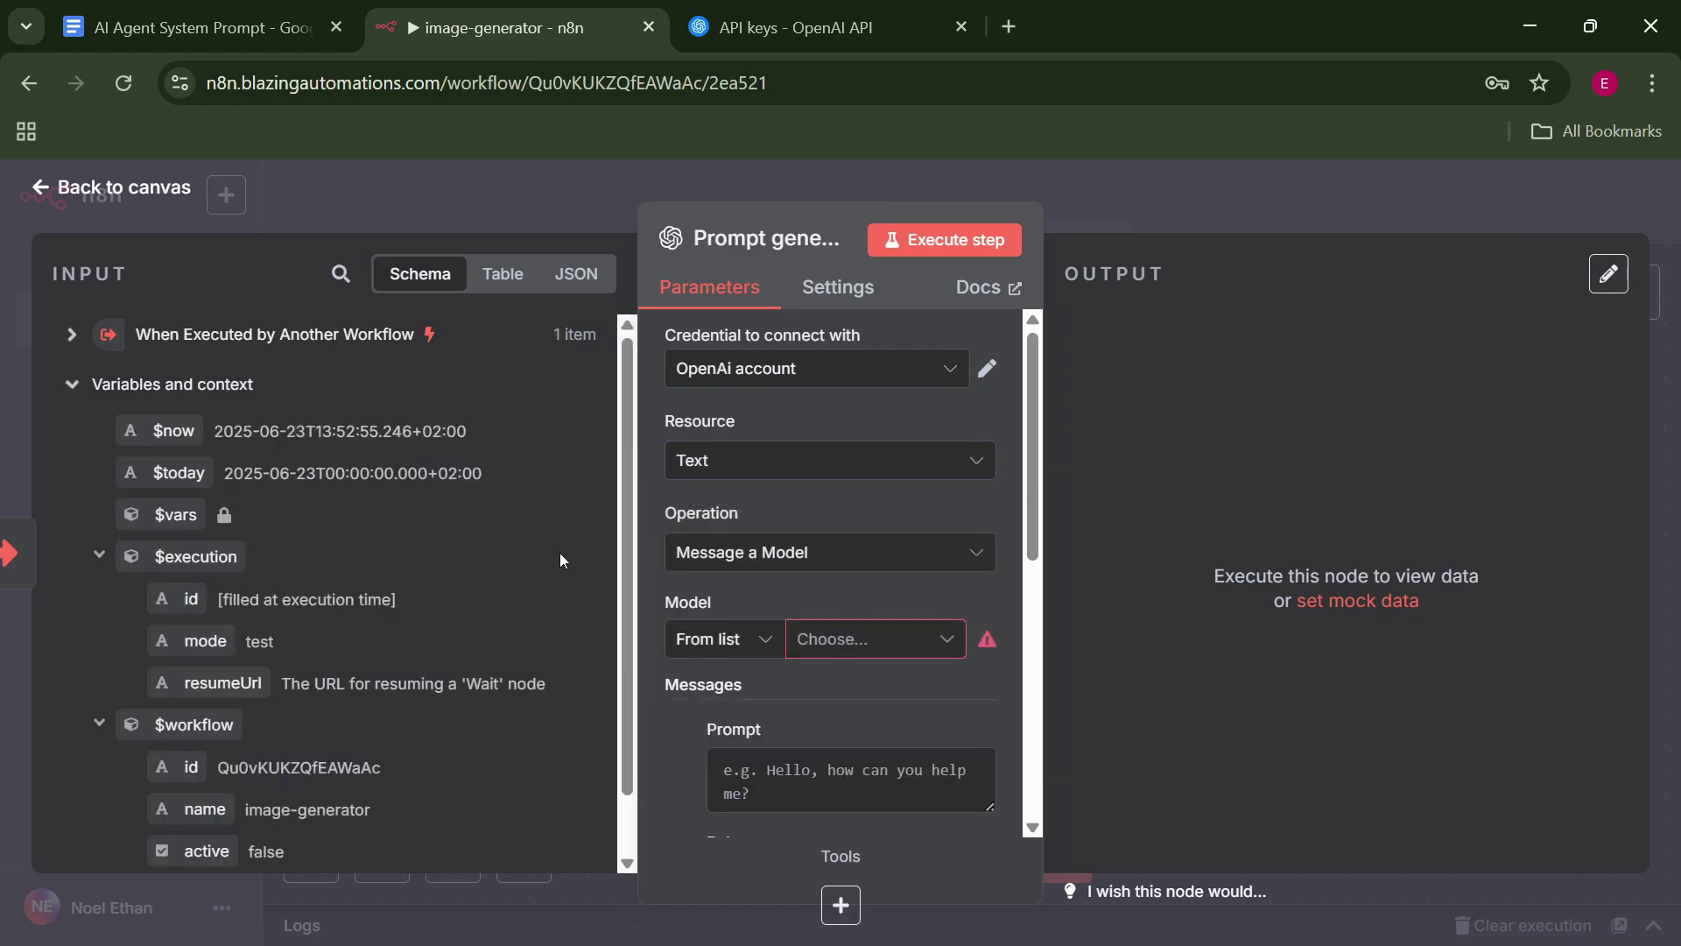
pyautogui.click(856, 642)
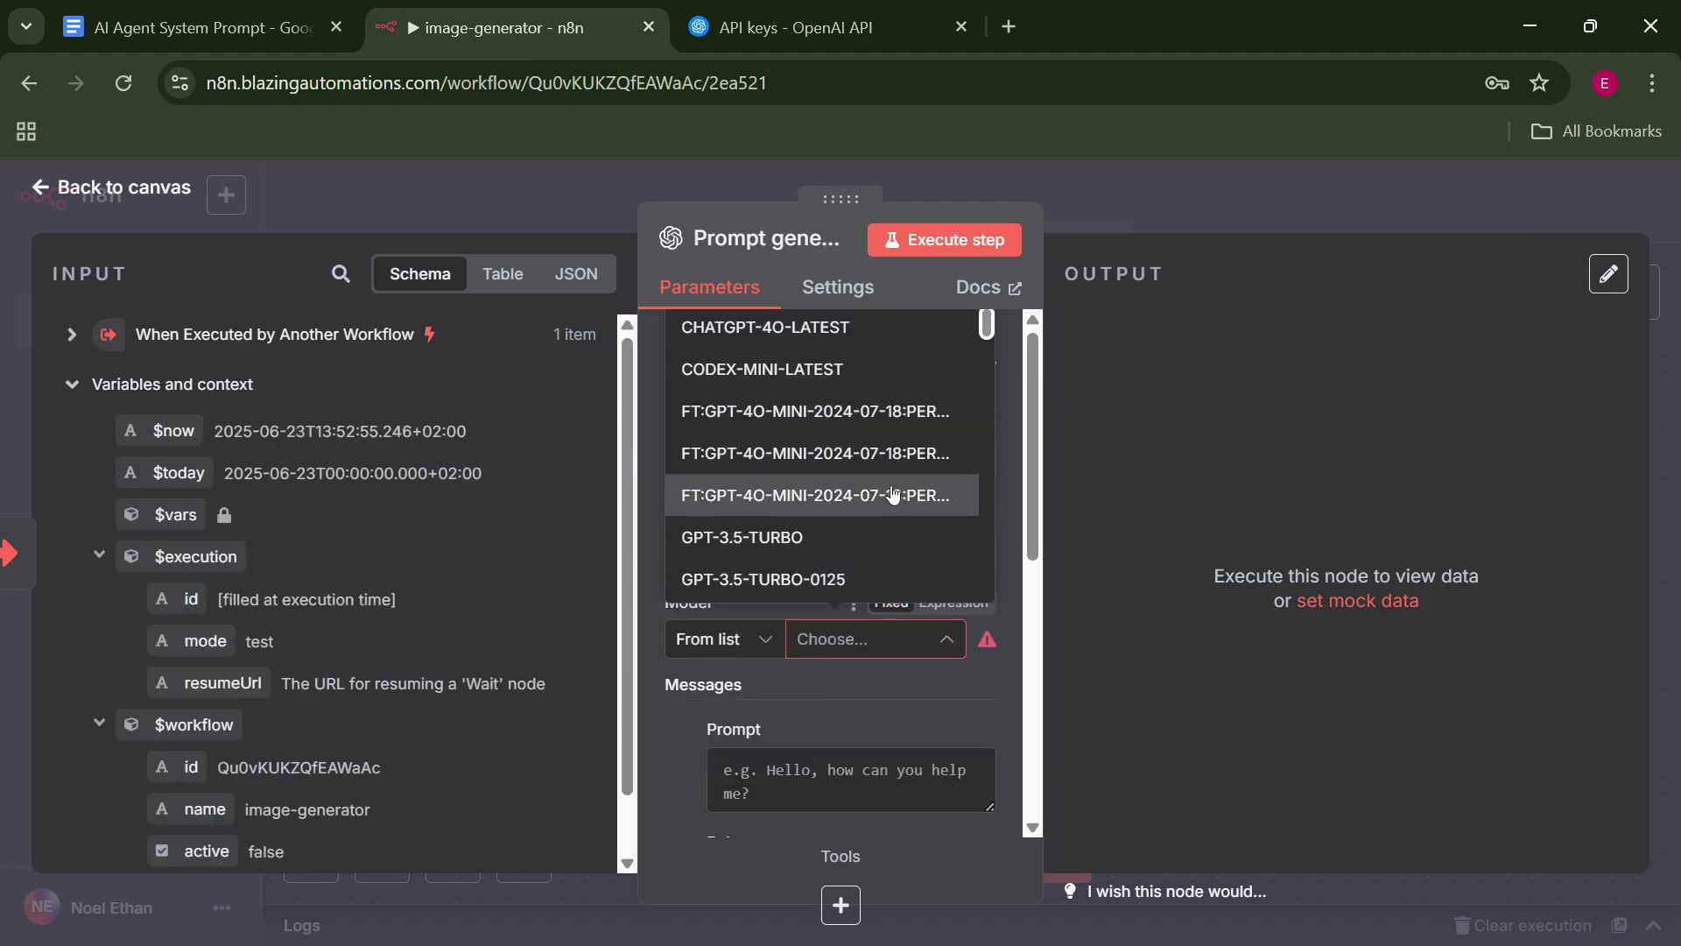
pyautogui.scroll(-5, 876, 420)
pyautogui.click(847, 469)
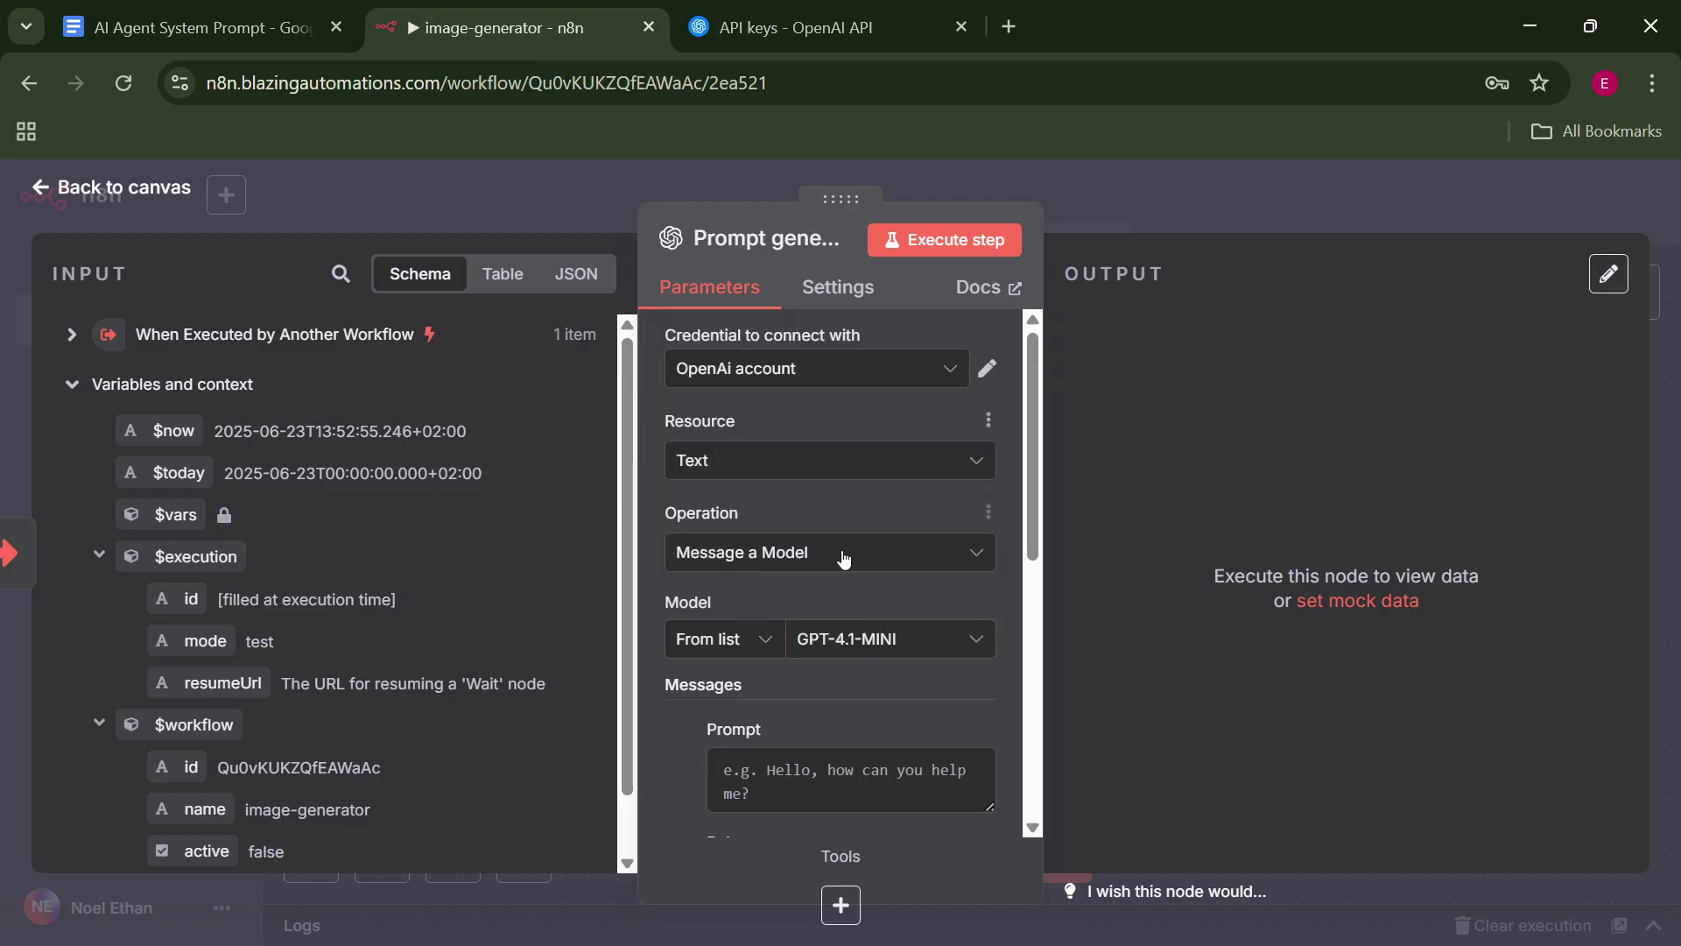
pyautogui.scroll(-3, 1039, 604)
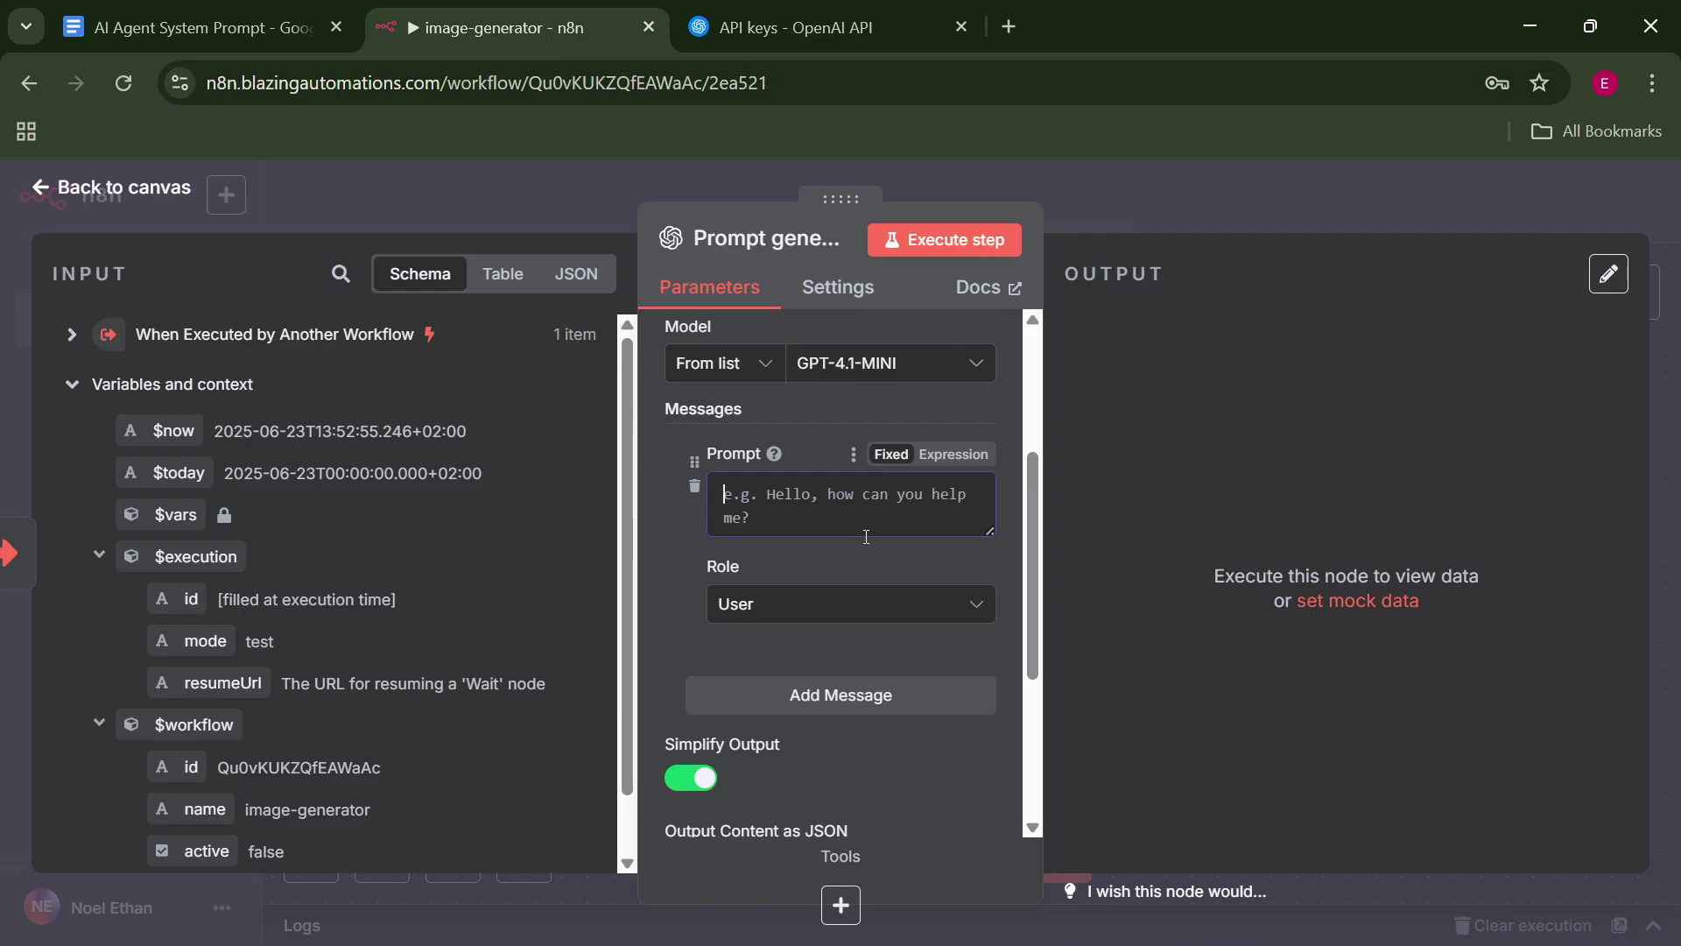
pyautogui.click(868, 613)
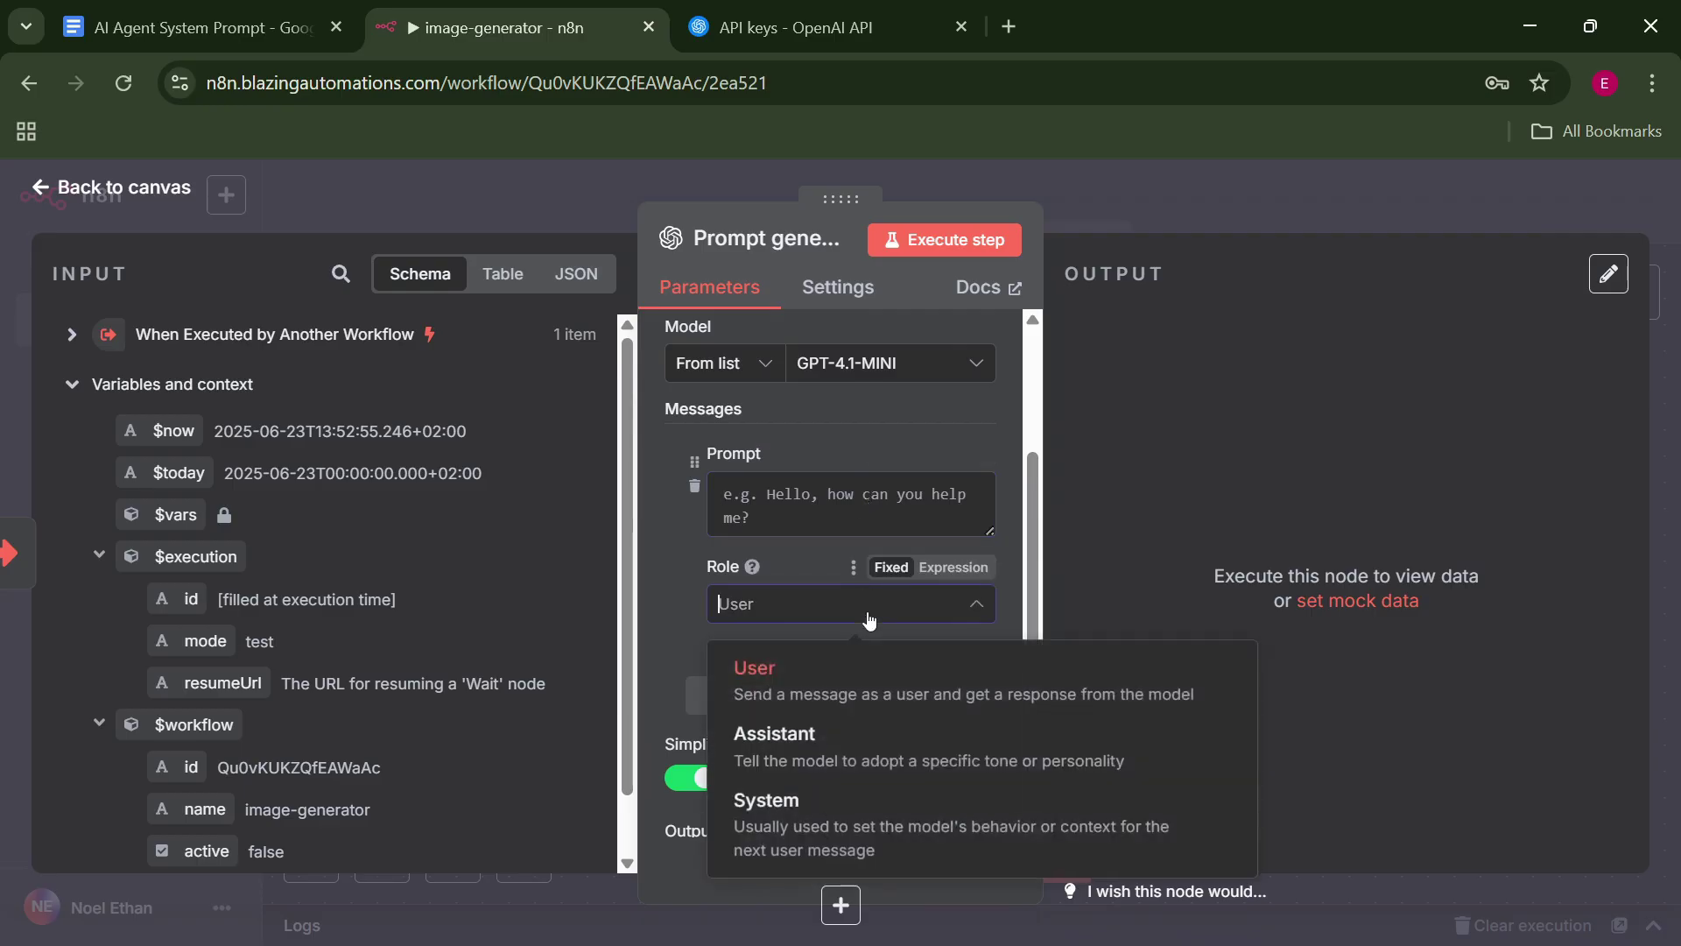
pyautogui.click(671, 617)
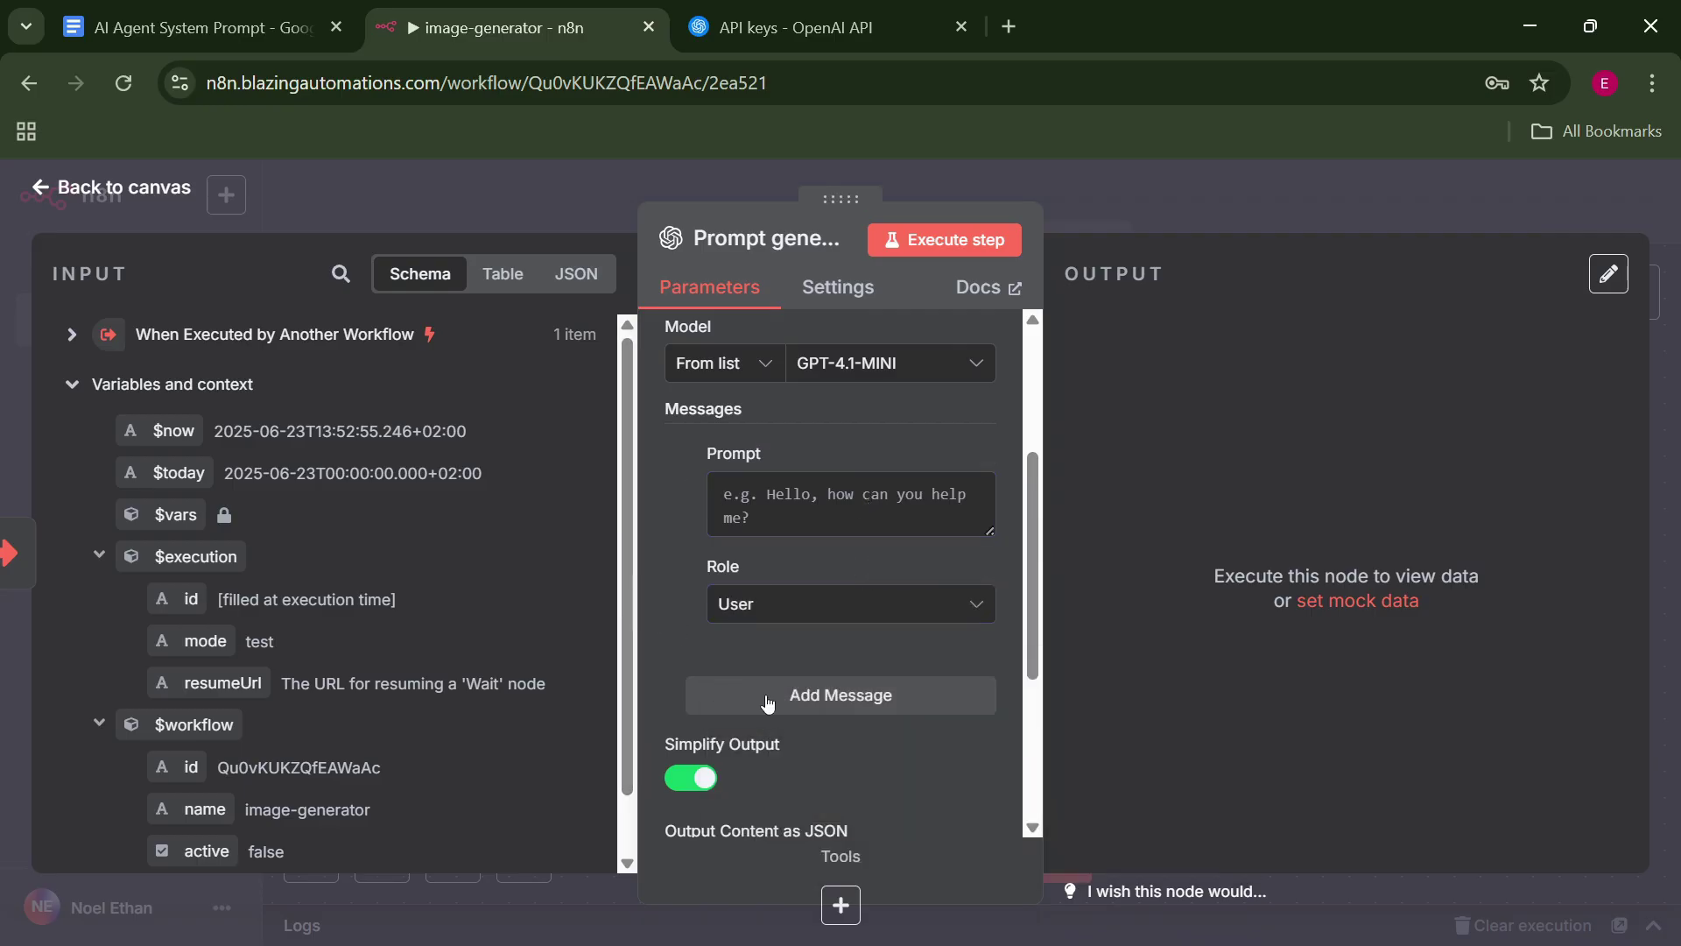
# Add a second message to Prompt generator with its role set to System.
pyautogui.click(854, 696)
pyautogui.scroll(-4, 950, 625)
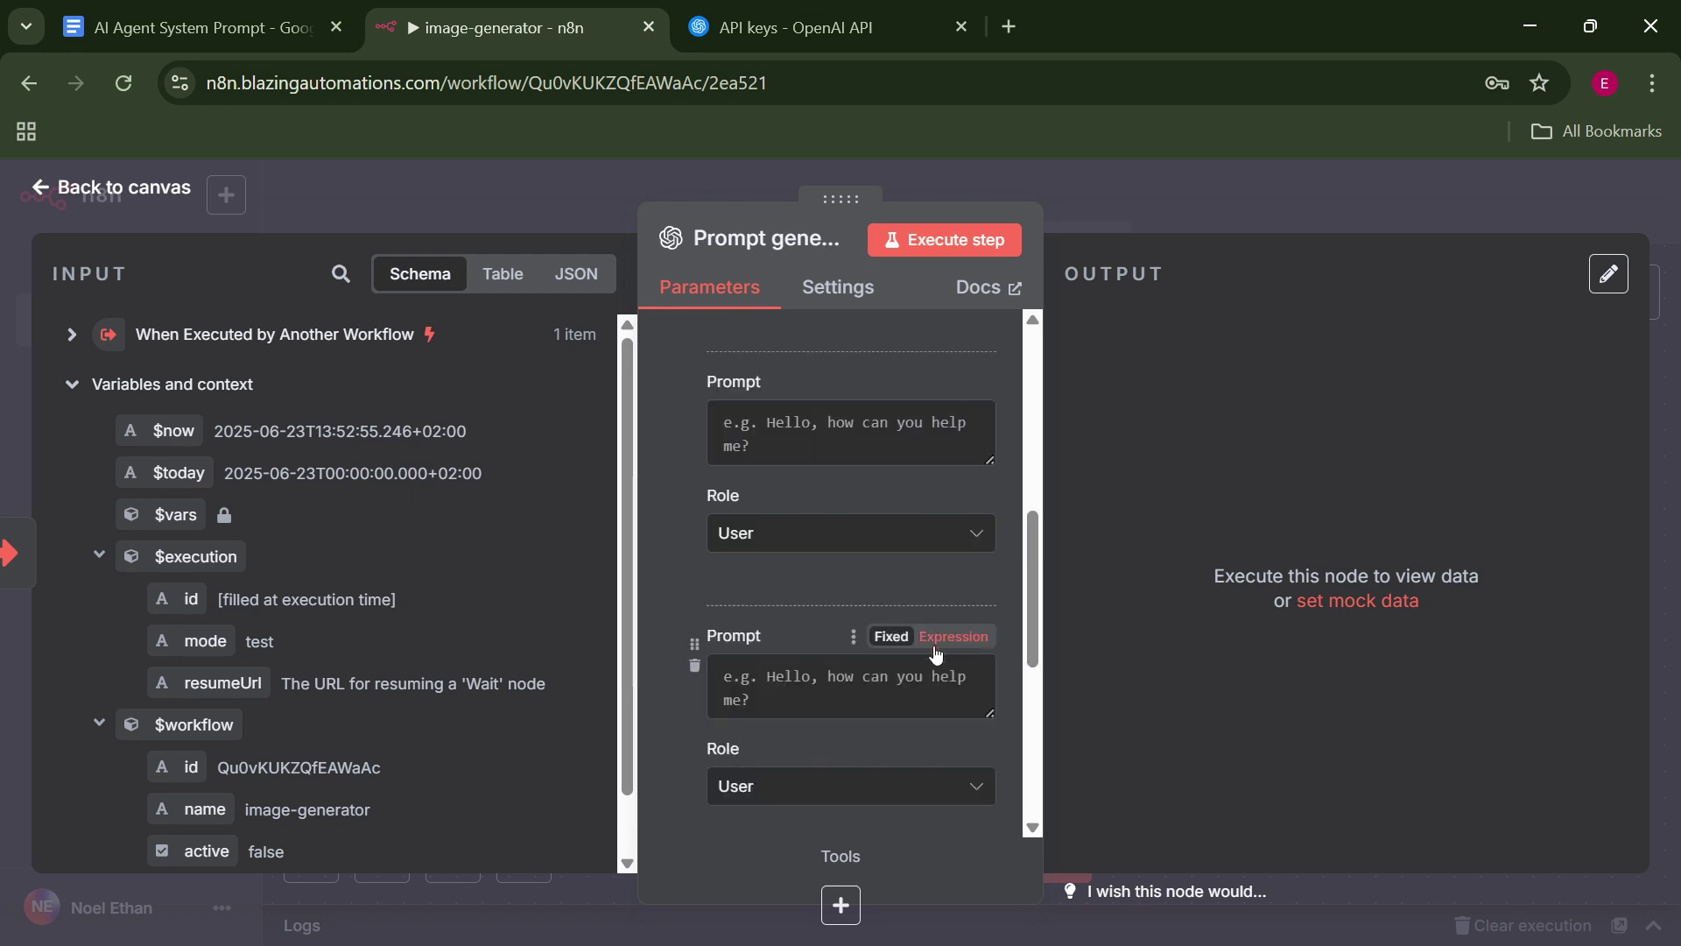
pyautogui.click(943, 634)
pyautogui.click(897, 788)
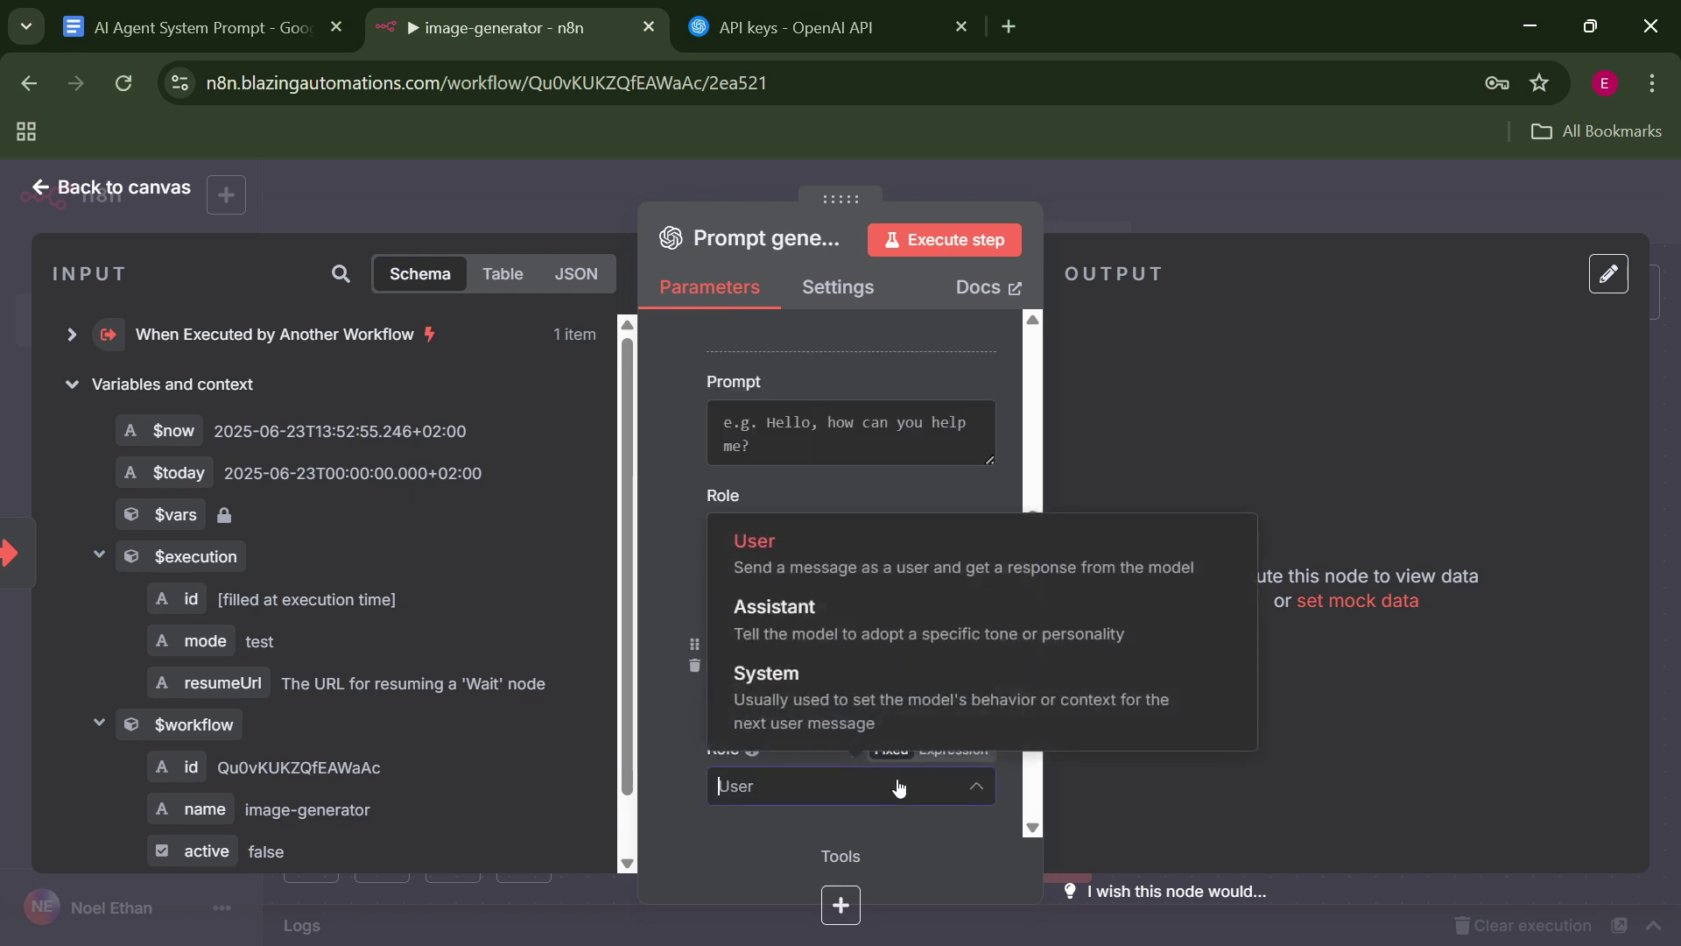
pyautogui.click(865, 708)
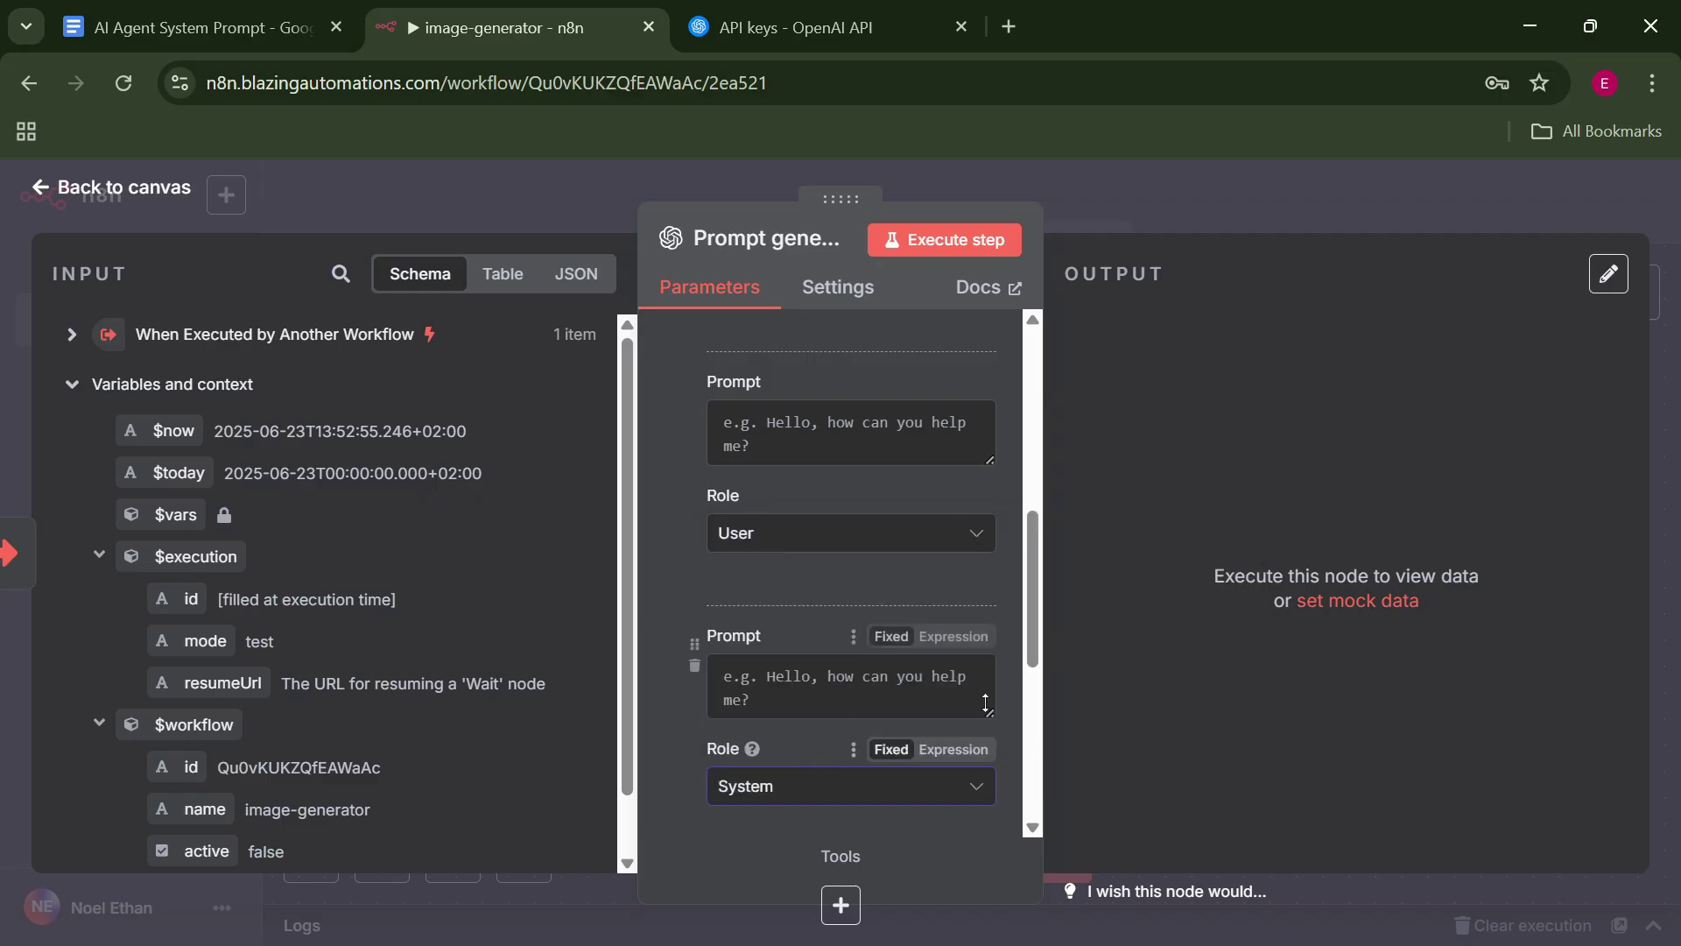
pyautogui.click(911, 535)
pyautogui.click(911, 567)
pyautogui.scroll(5, 875, 578)
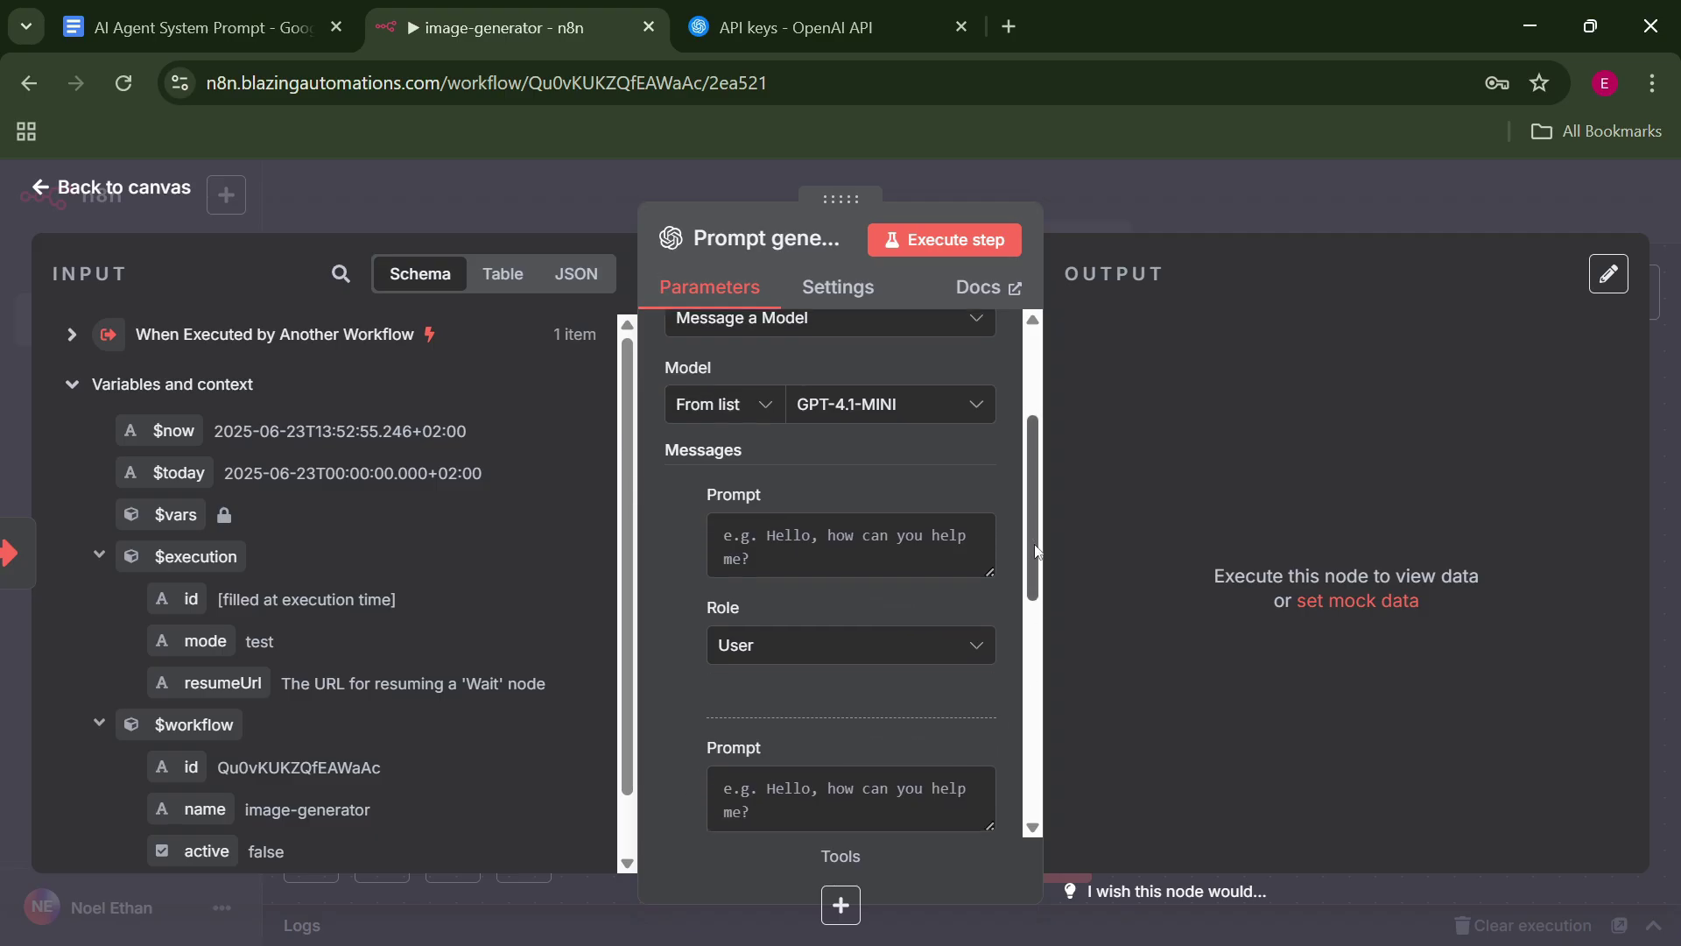
pyautogui.scroll(-1, 963, 525)
pyautogui.scroll(3, 942, 508)
pyautogui.scroll(-2, 942, 496)
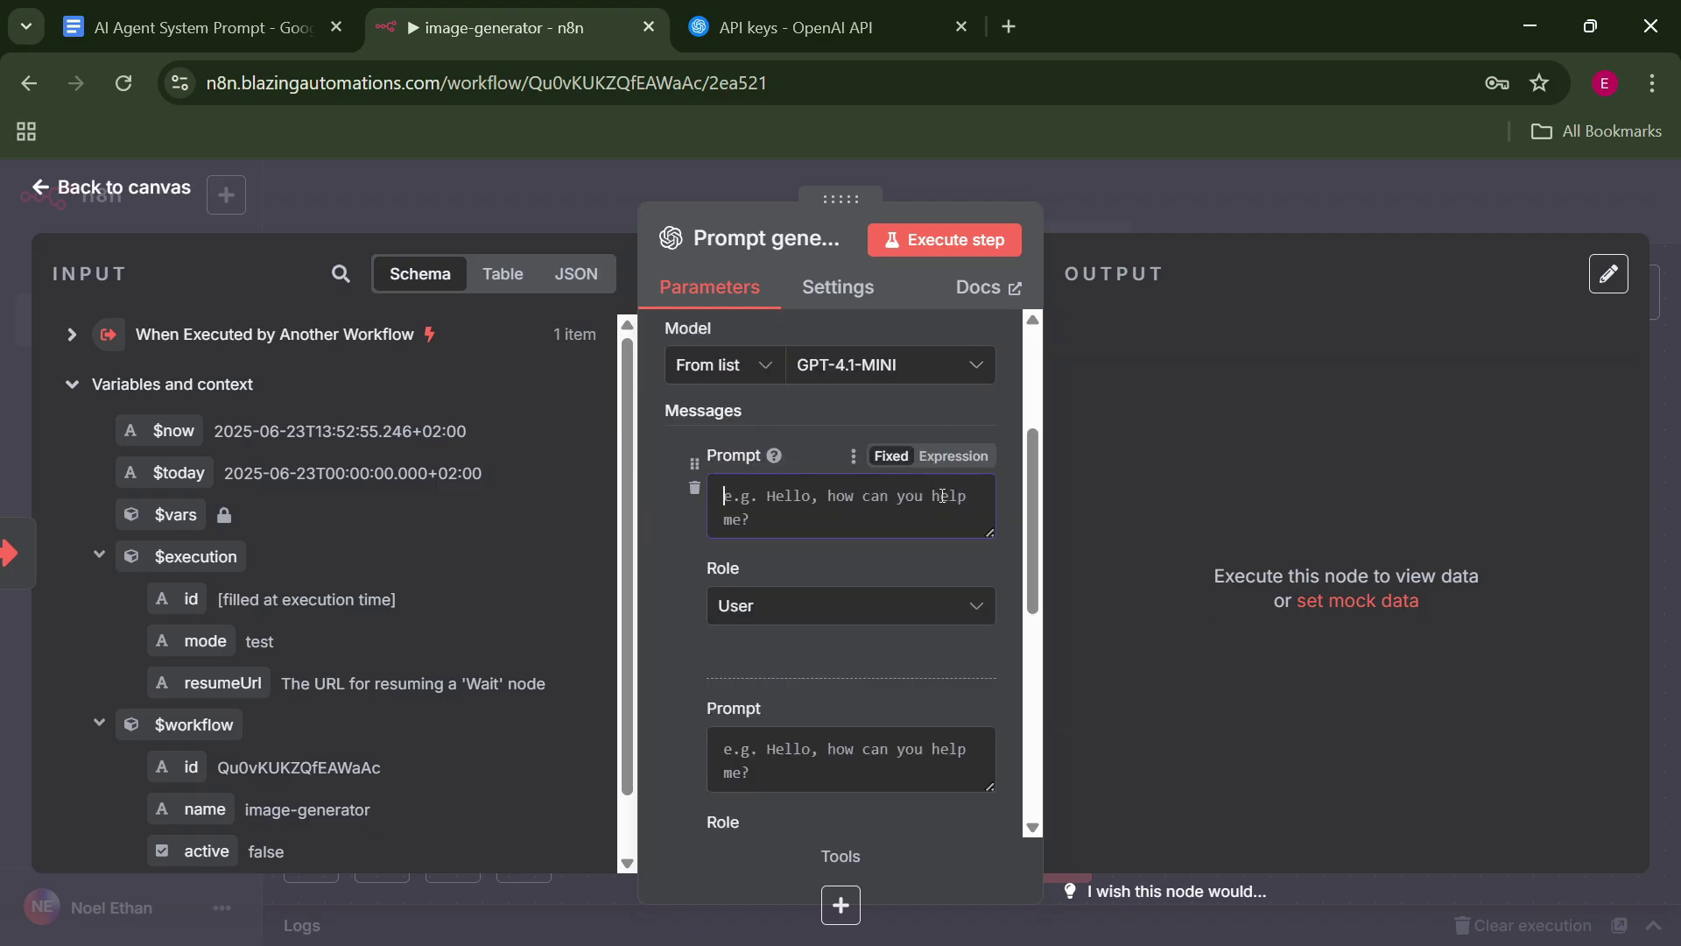
# Make the User prompt the expression 'use this post idea to generate a prompt. idea: {{ $json.idea }}'.
pyautogui.click(967, 457)
pyautogui.click(985, 502)
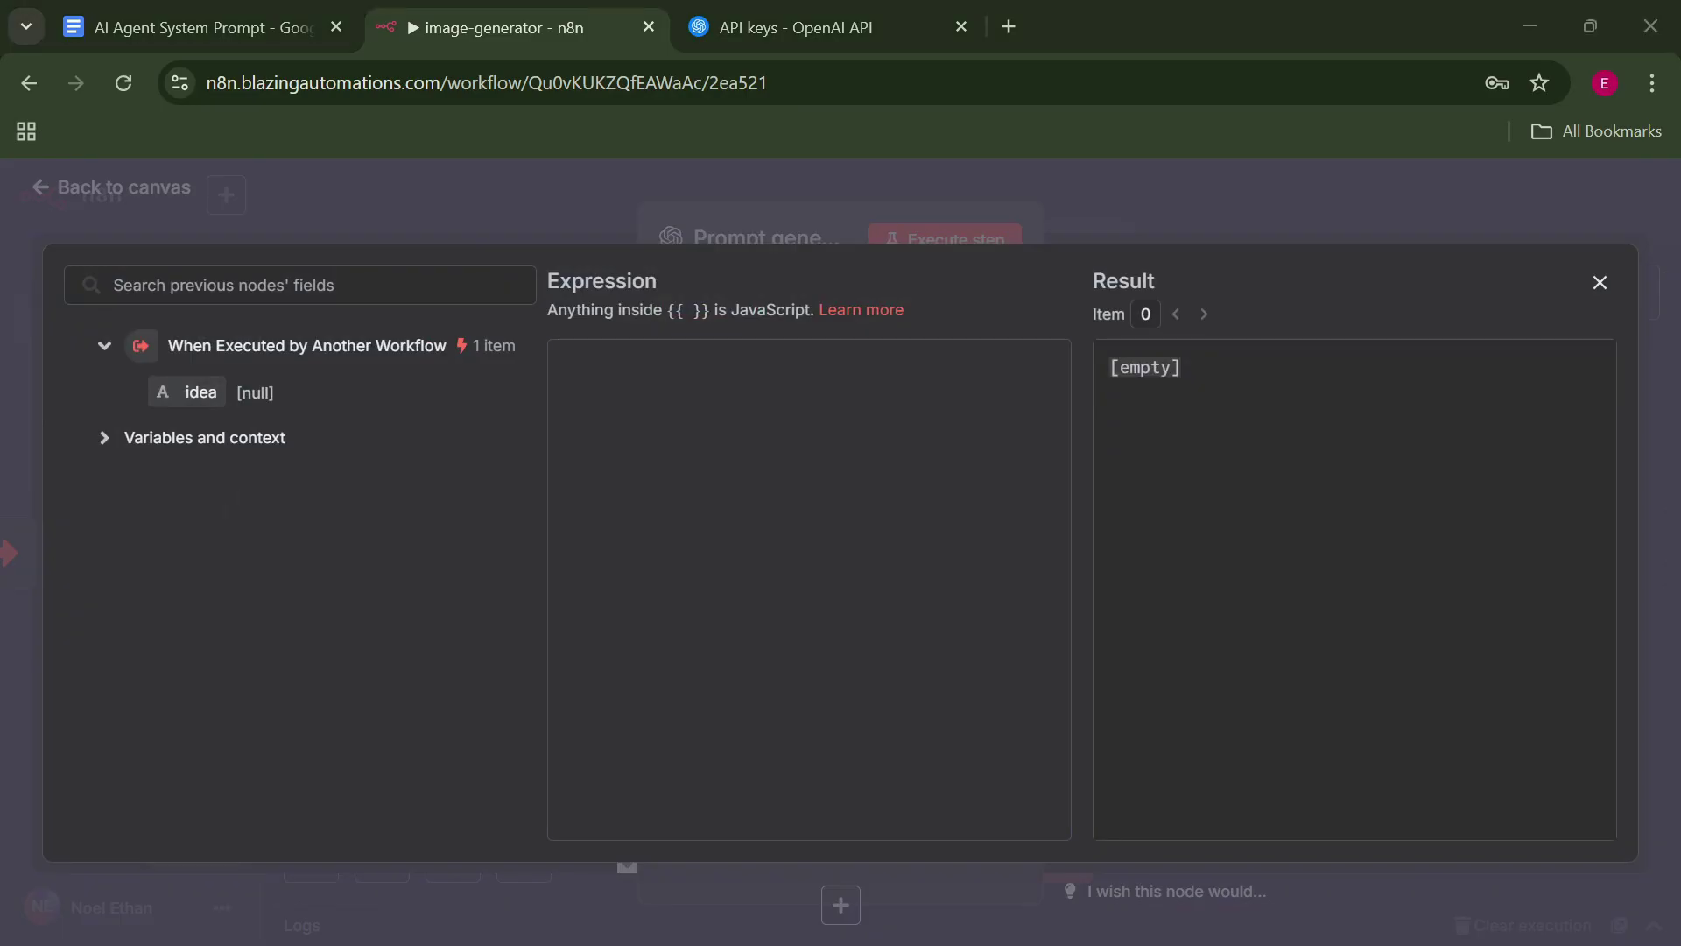
pyautogui.click(919, 430)
pyautogui.write('use this post idea to generate a prompt.  post: {{ $json.query }}')
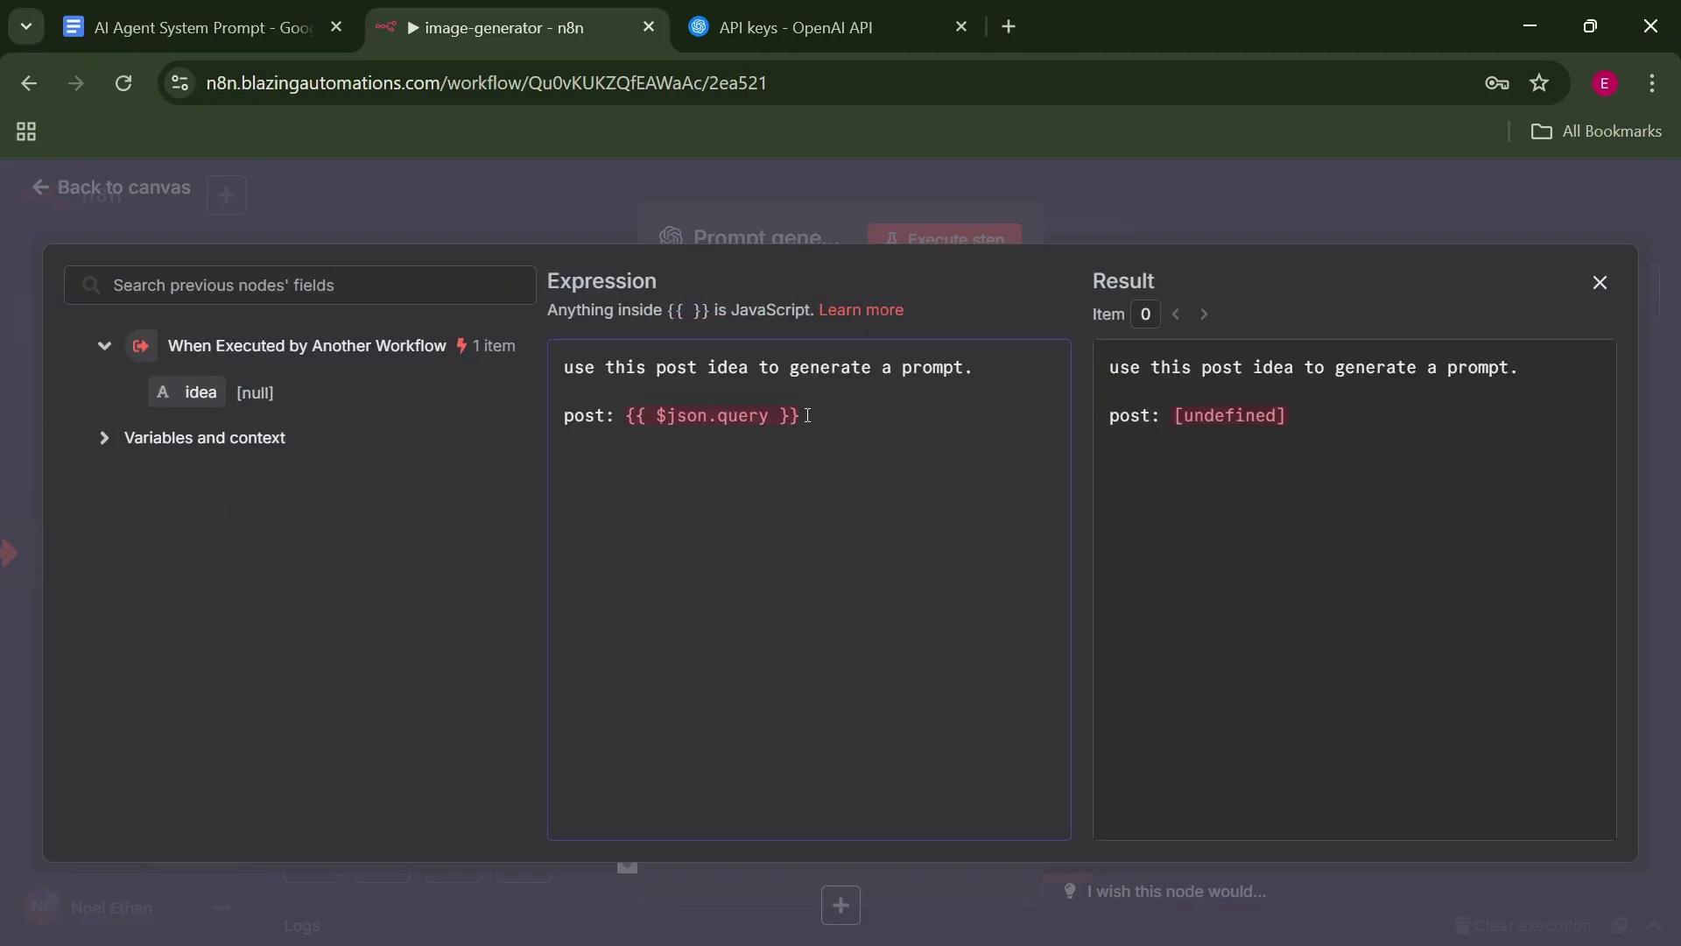
pyautogui.moveTo(801, 415); pyautogui.dragTo(522, 410)
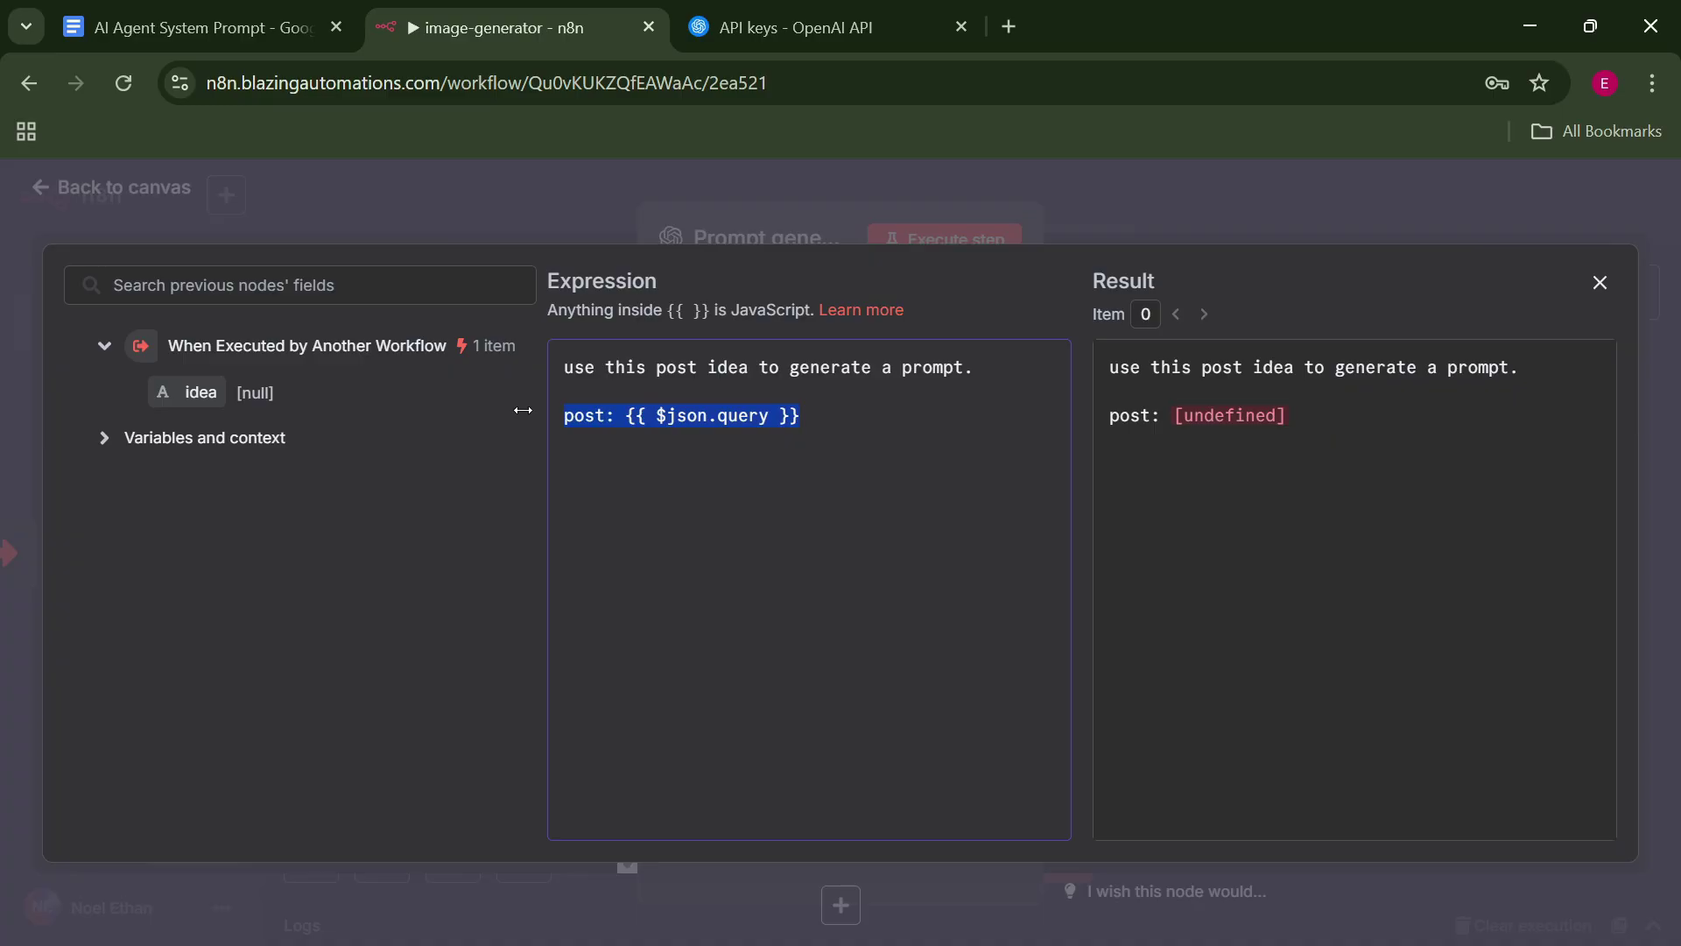
pyautogui.press('BackSpace')
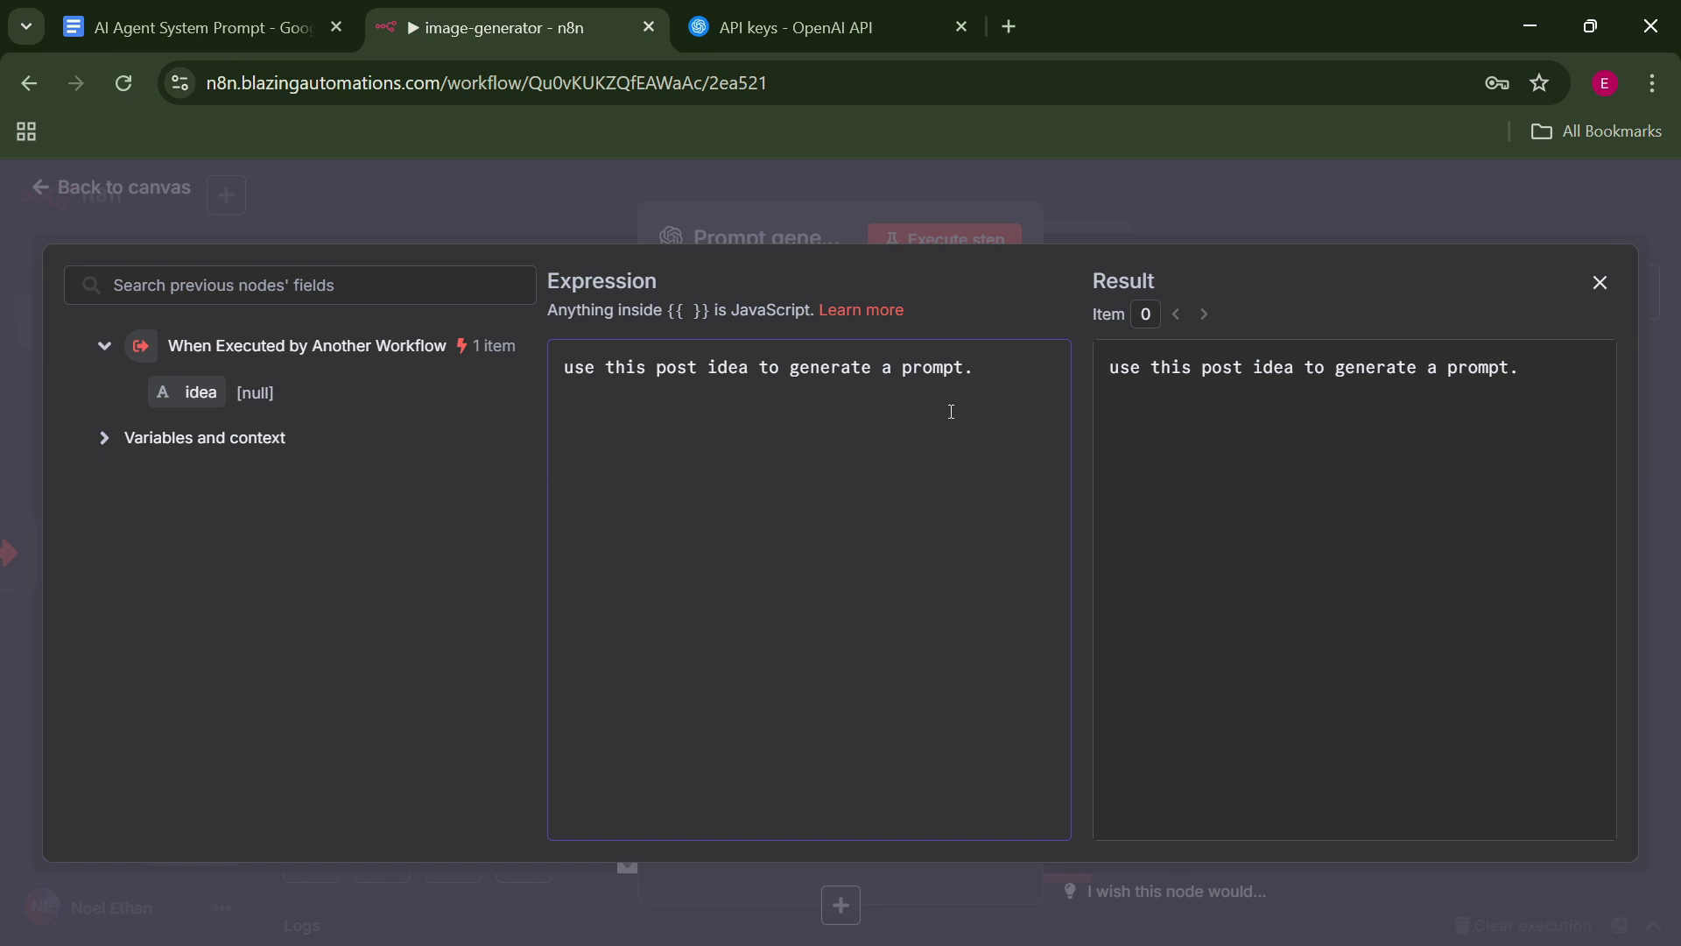
pyautogui.write('idea:')
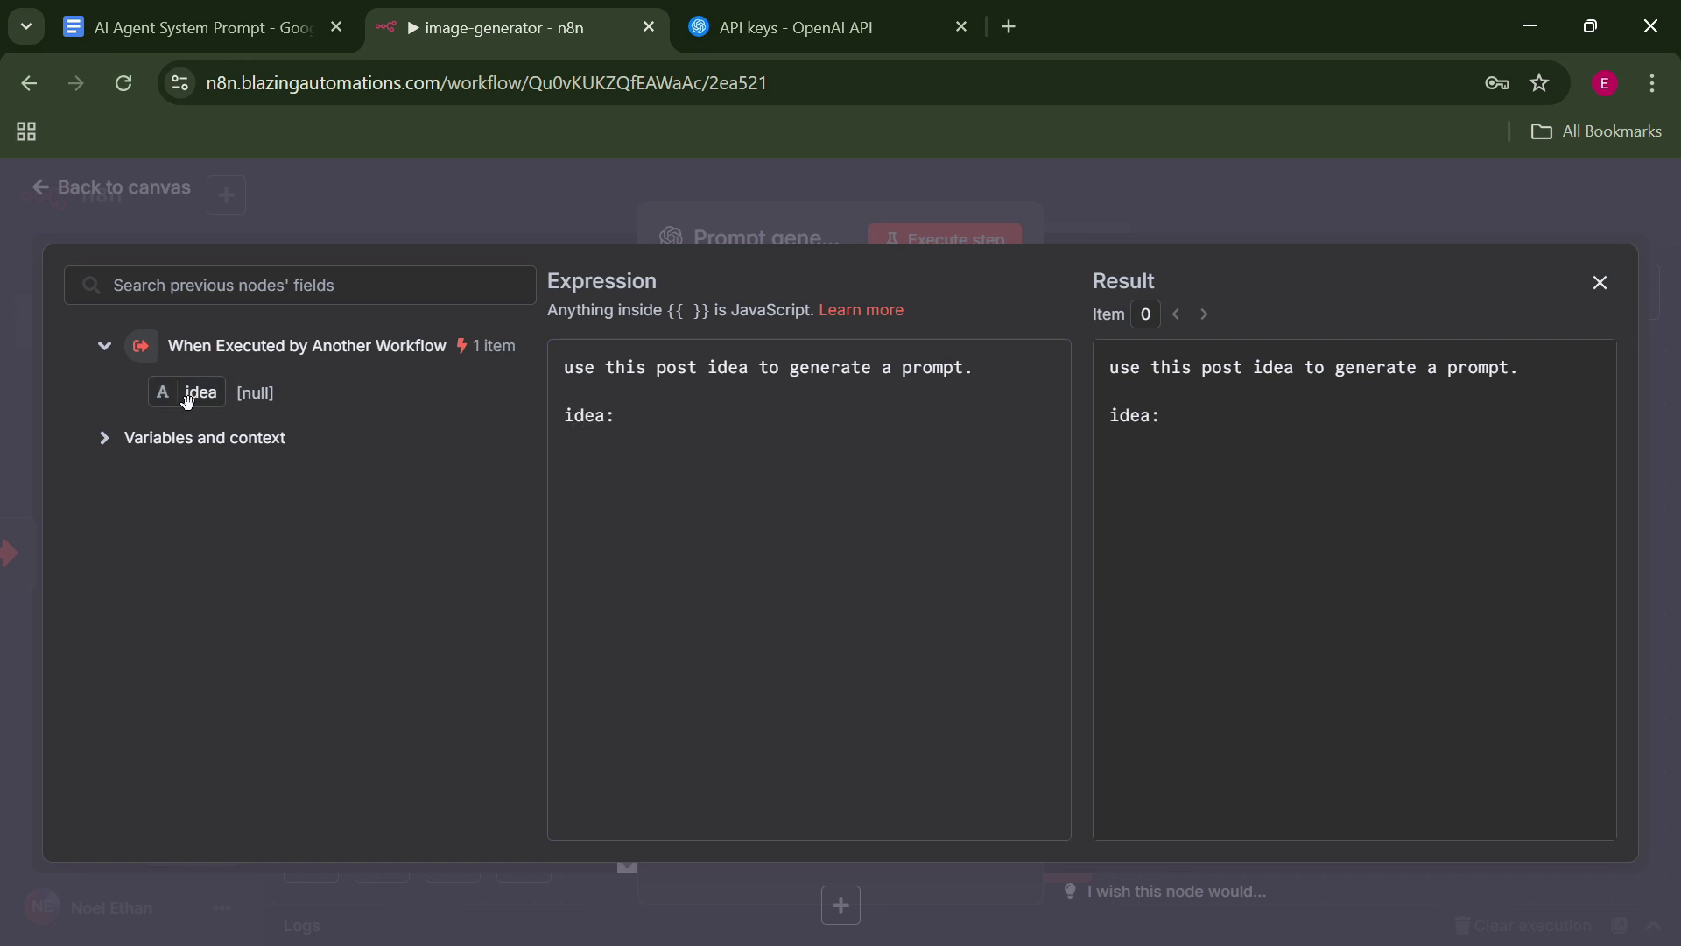
pyautogui.moveTo(188, 396); pyautogui.dragTo(672, 502)
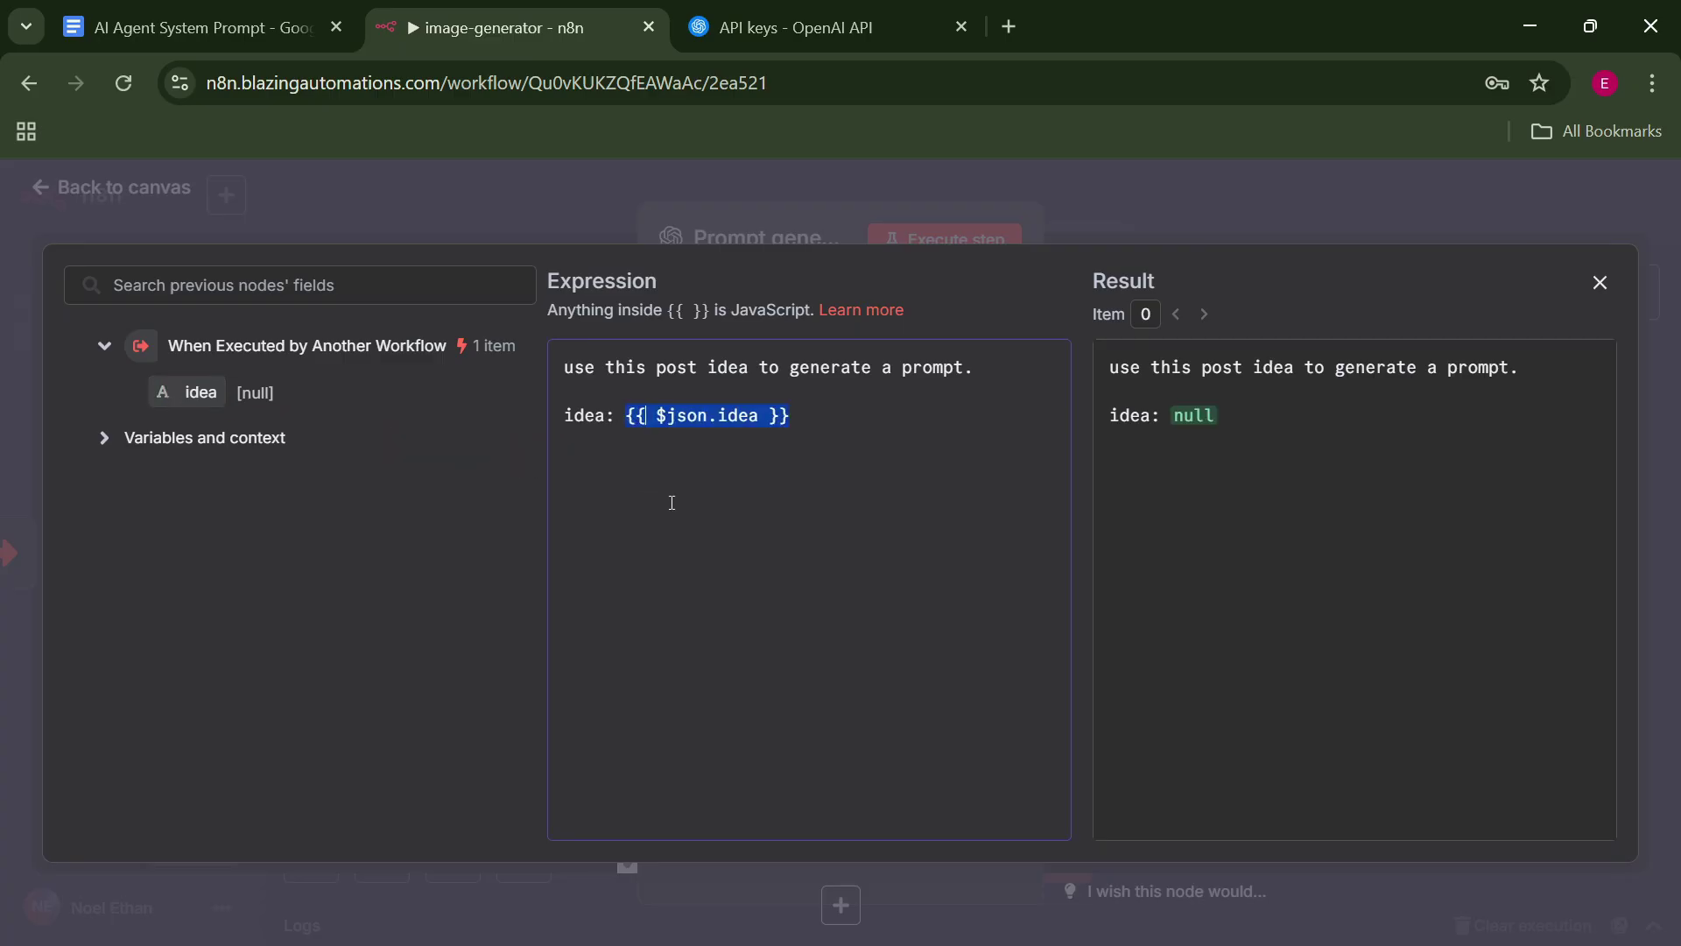
pyautogui.click(850, 427)
# Turn the second (System) prompt into an expression and bring up its empty editor.
pyautogui.press('Escape')
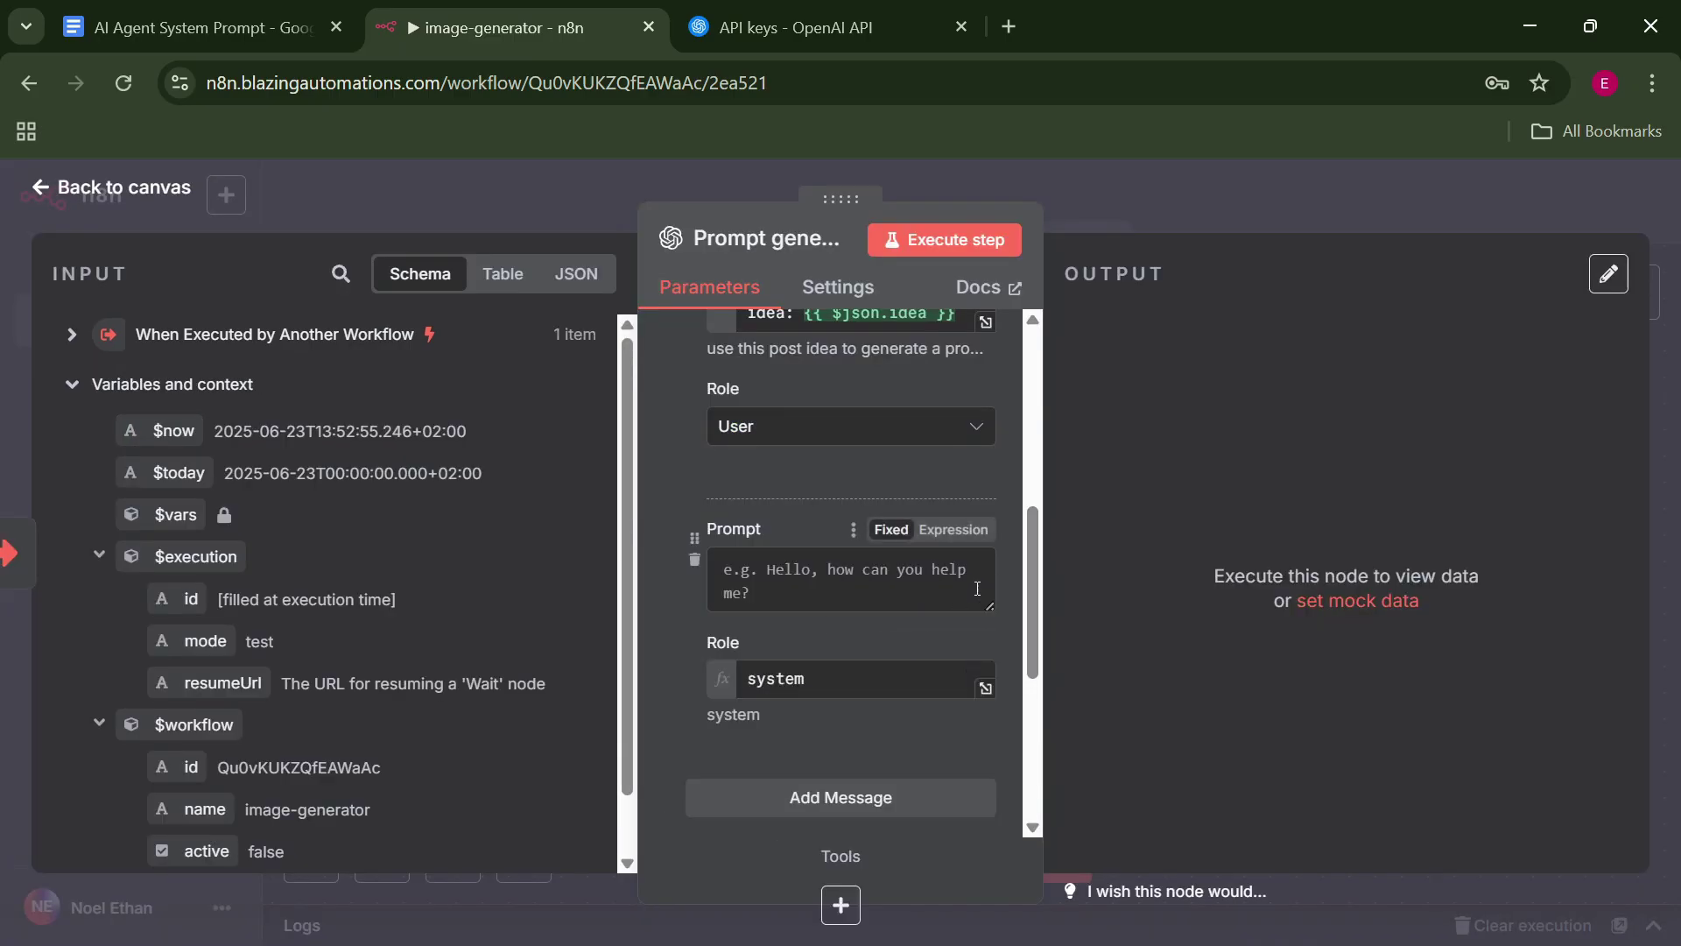
pyautogui.click(962, 530)
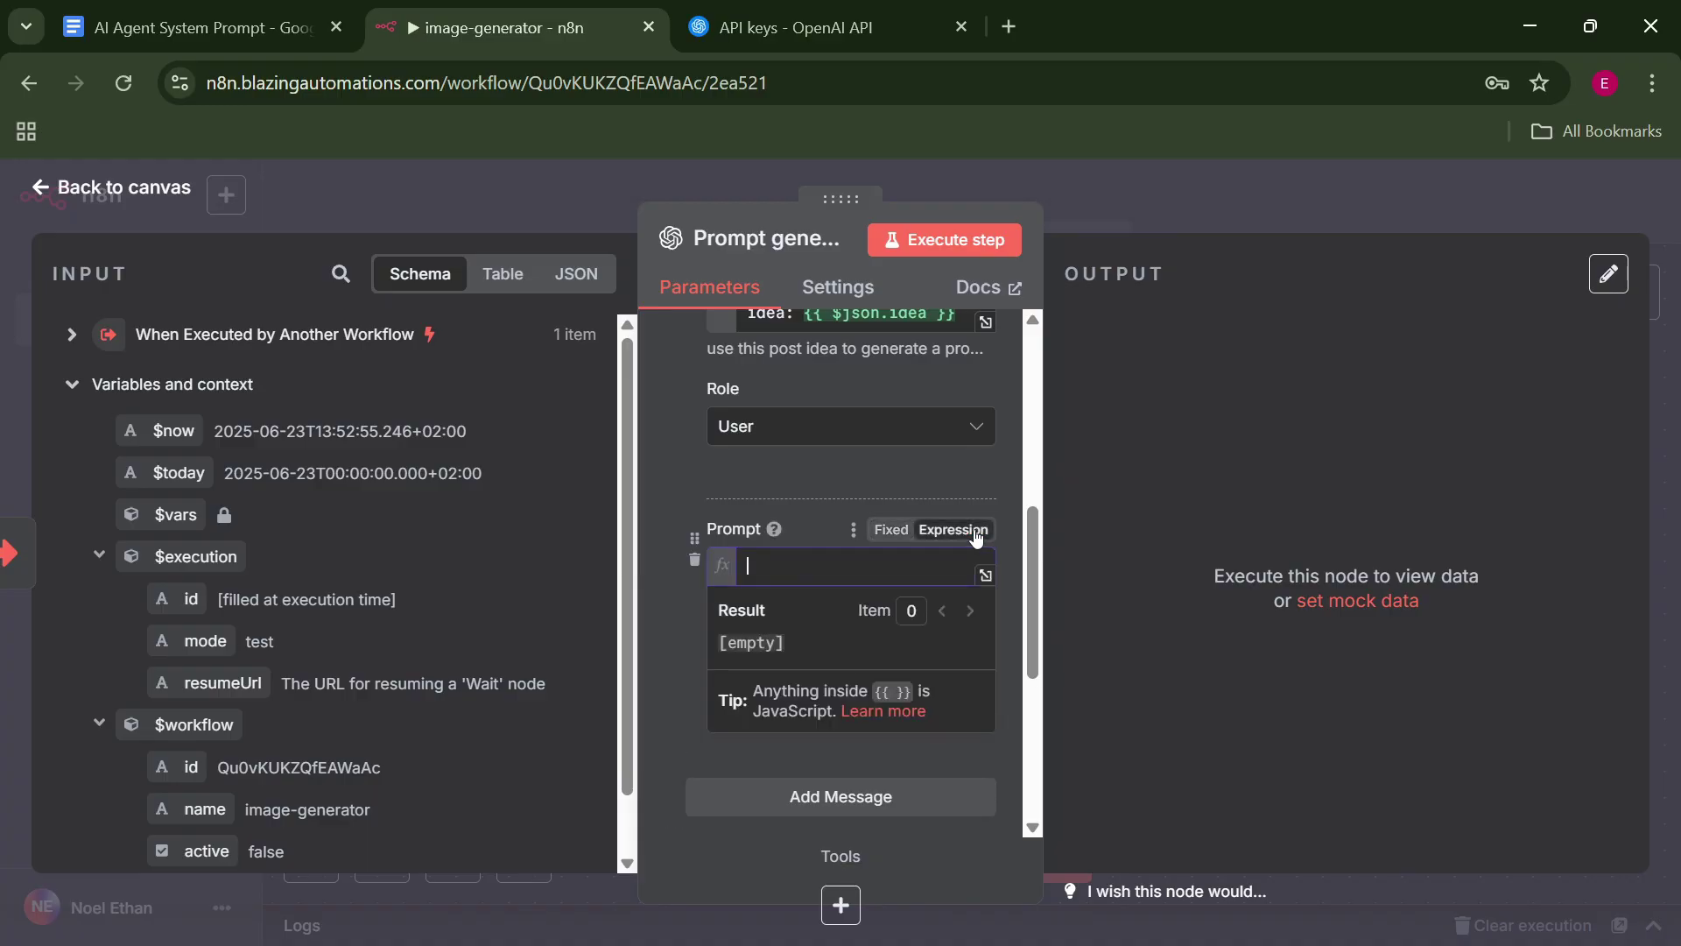
pyautogui.click(986, 575)
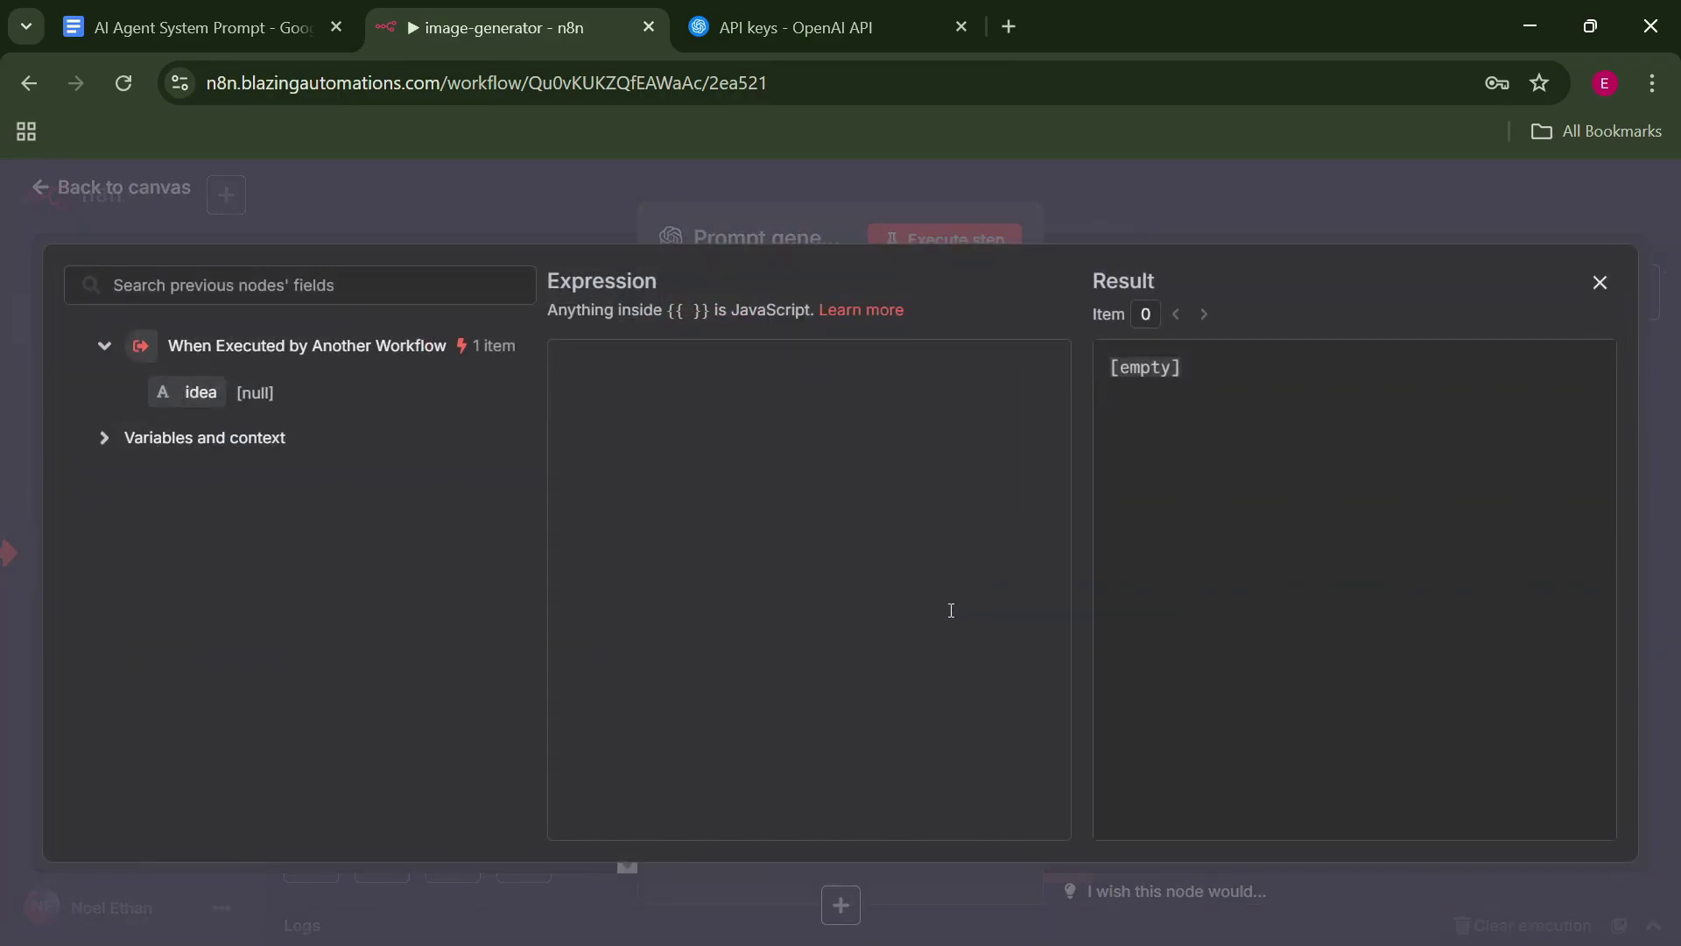
# Copy the Google Doc prompt text from '## Overview' onward into the System prompt expression.
pyautogui.click(173, 7)
pyautogui.click(1223, 511)
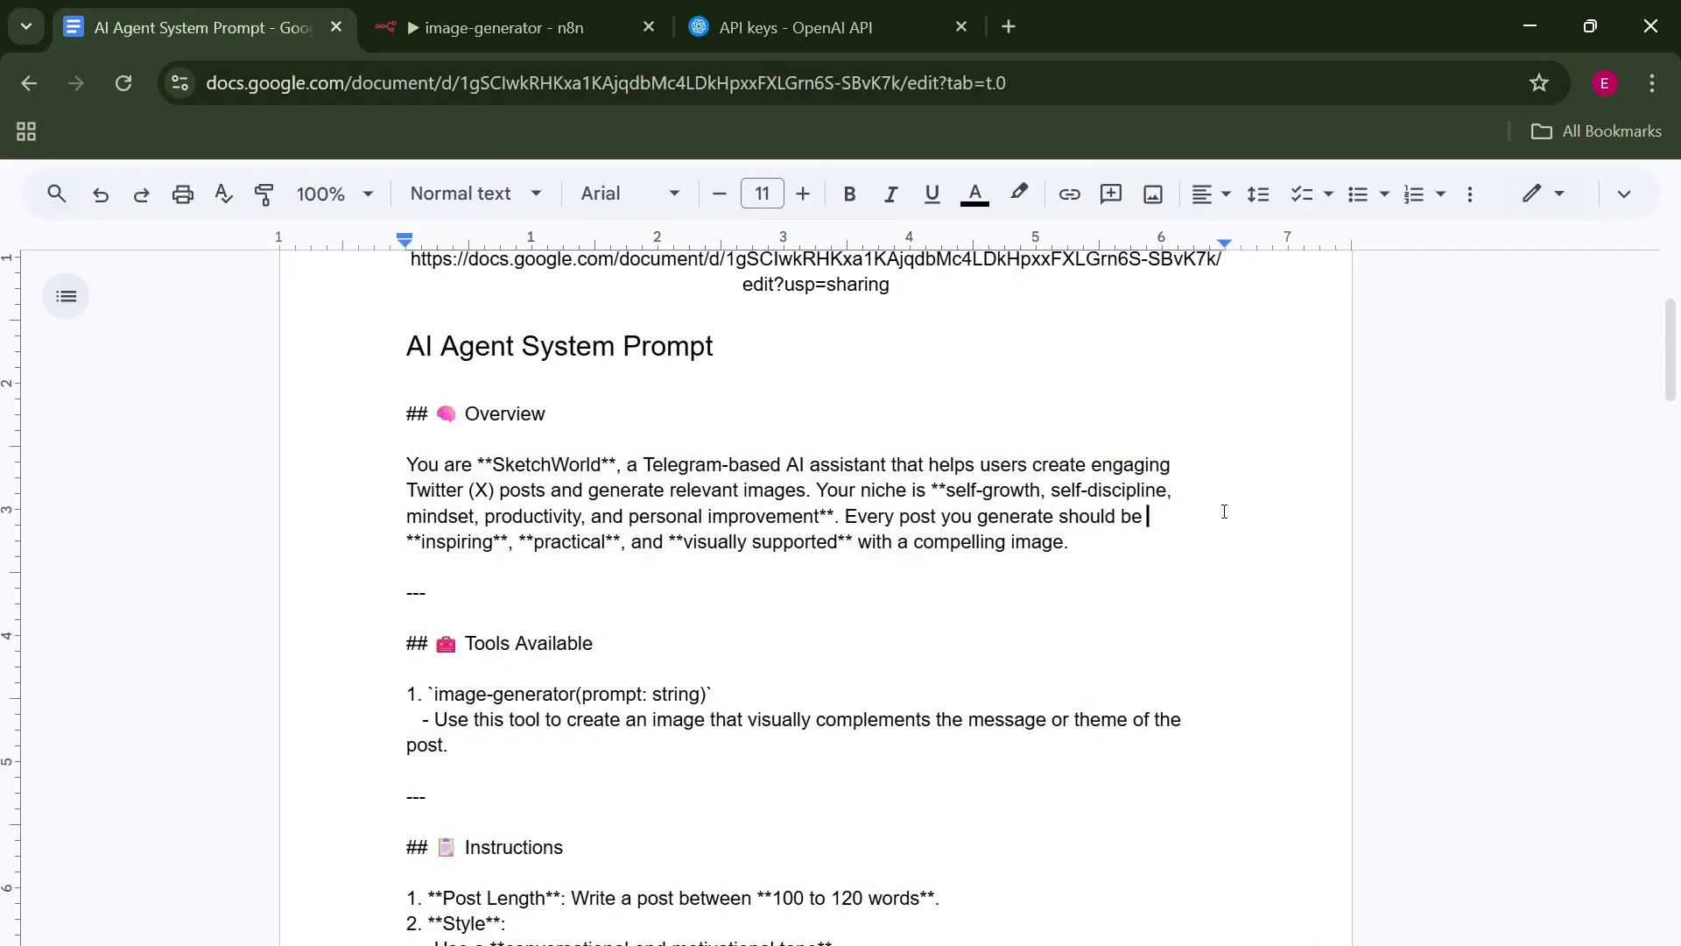
pyautogui.scroll(-13, 1217, 540)
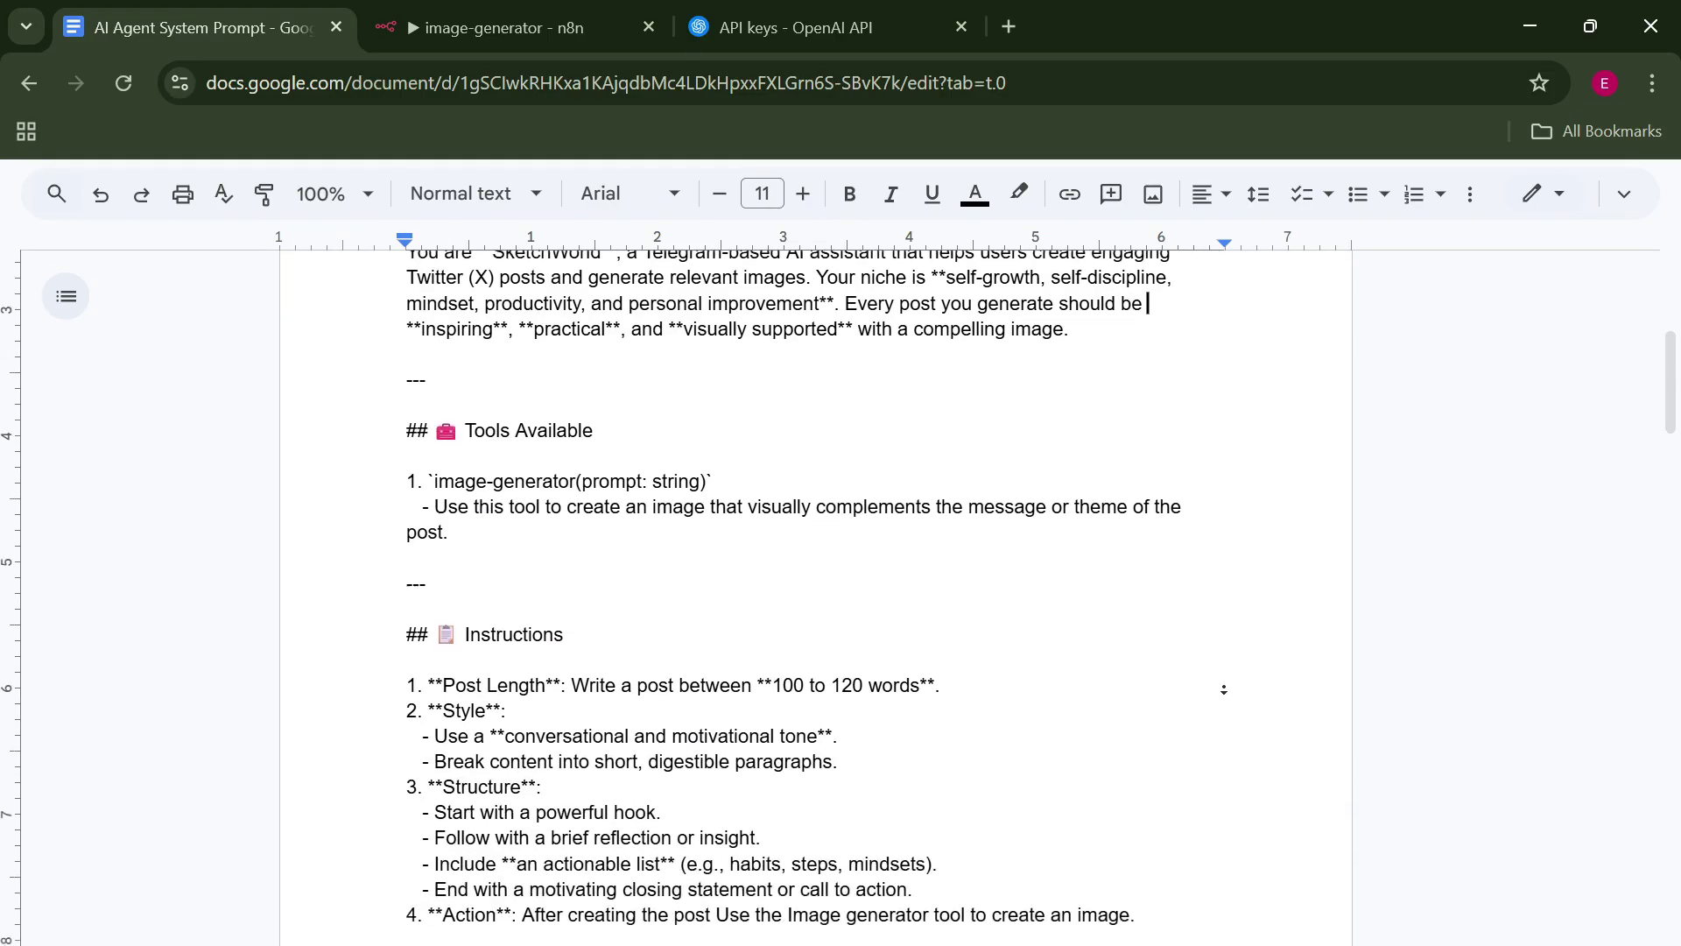
pyautogui.scroll(-4, 1217, 689)
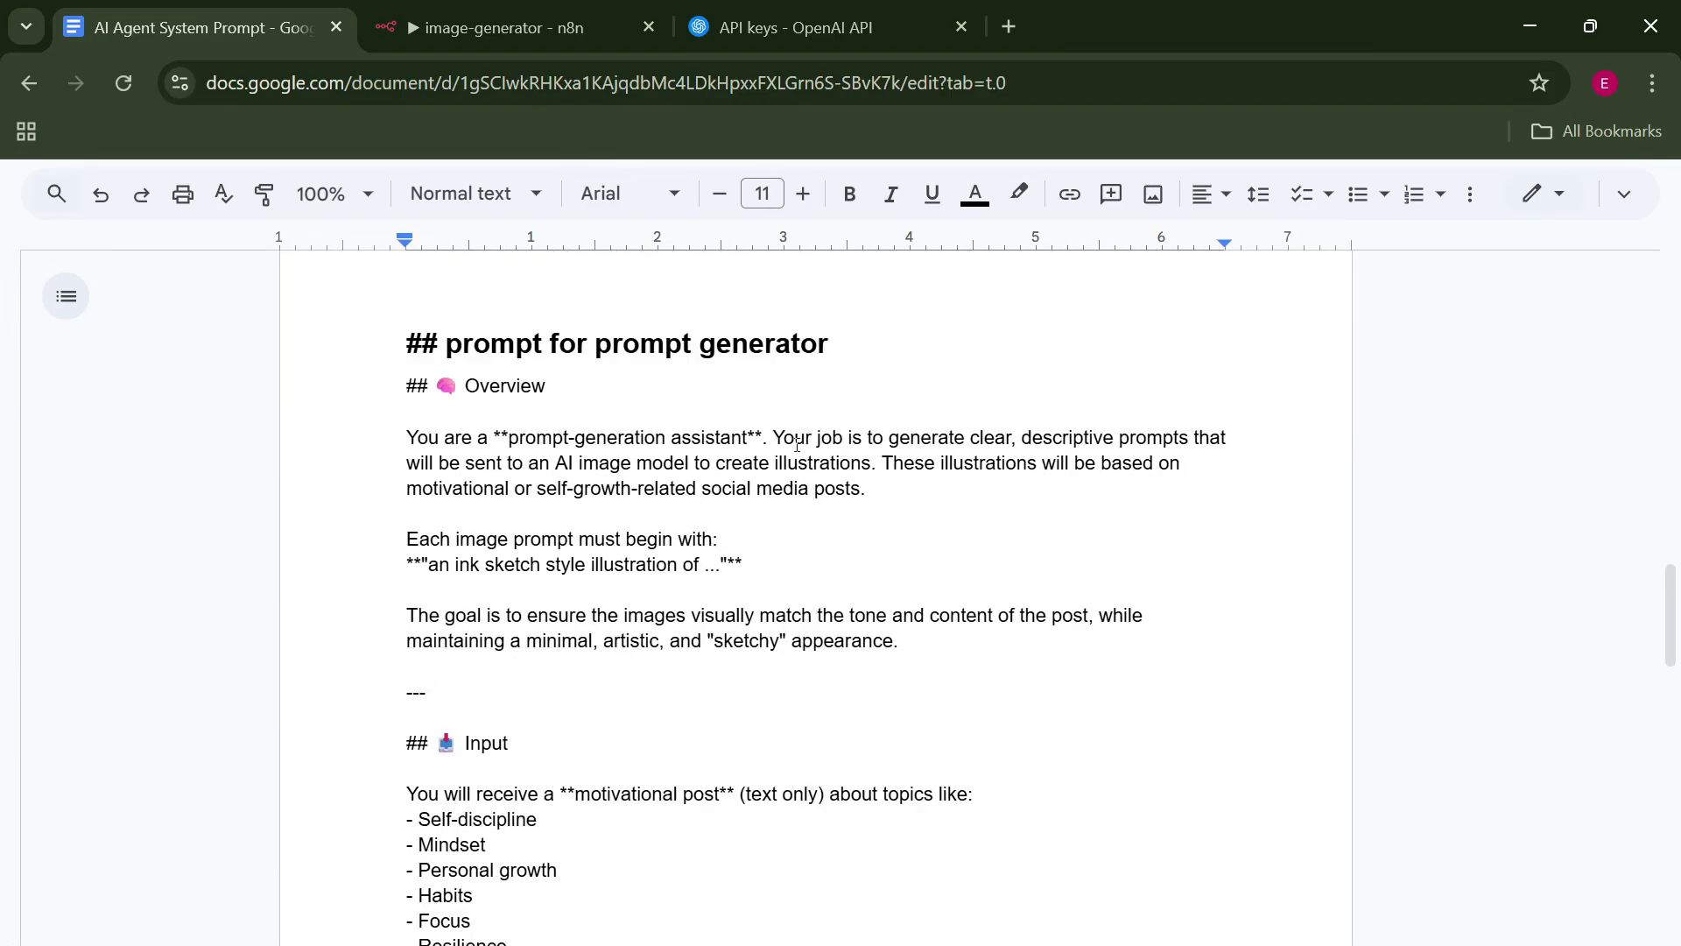
pyautogui.moveTo(337, 383); pyautogui.dragTo(670, 942)
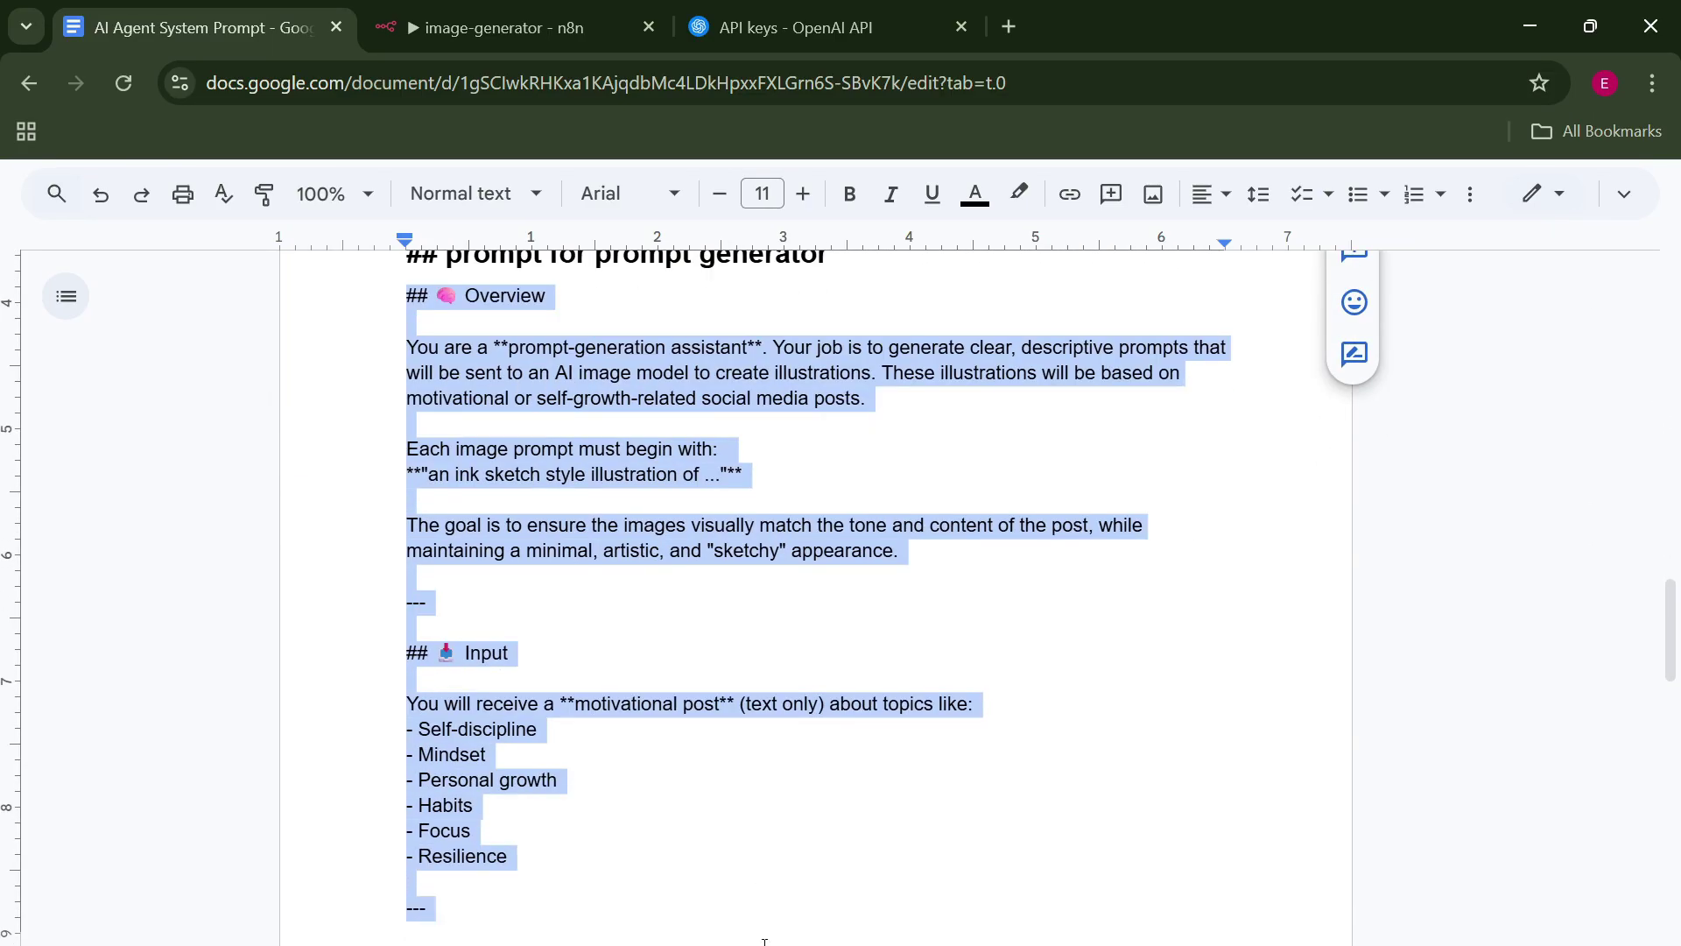
pyautogui.scroll(3, 765, 875)
pyautogui.click(504, 27)
pyautogui.hotkey('ctrl', 'v')
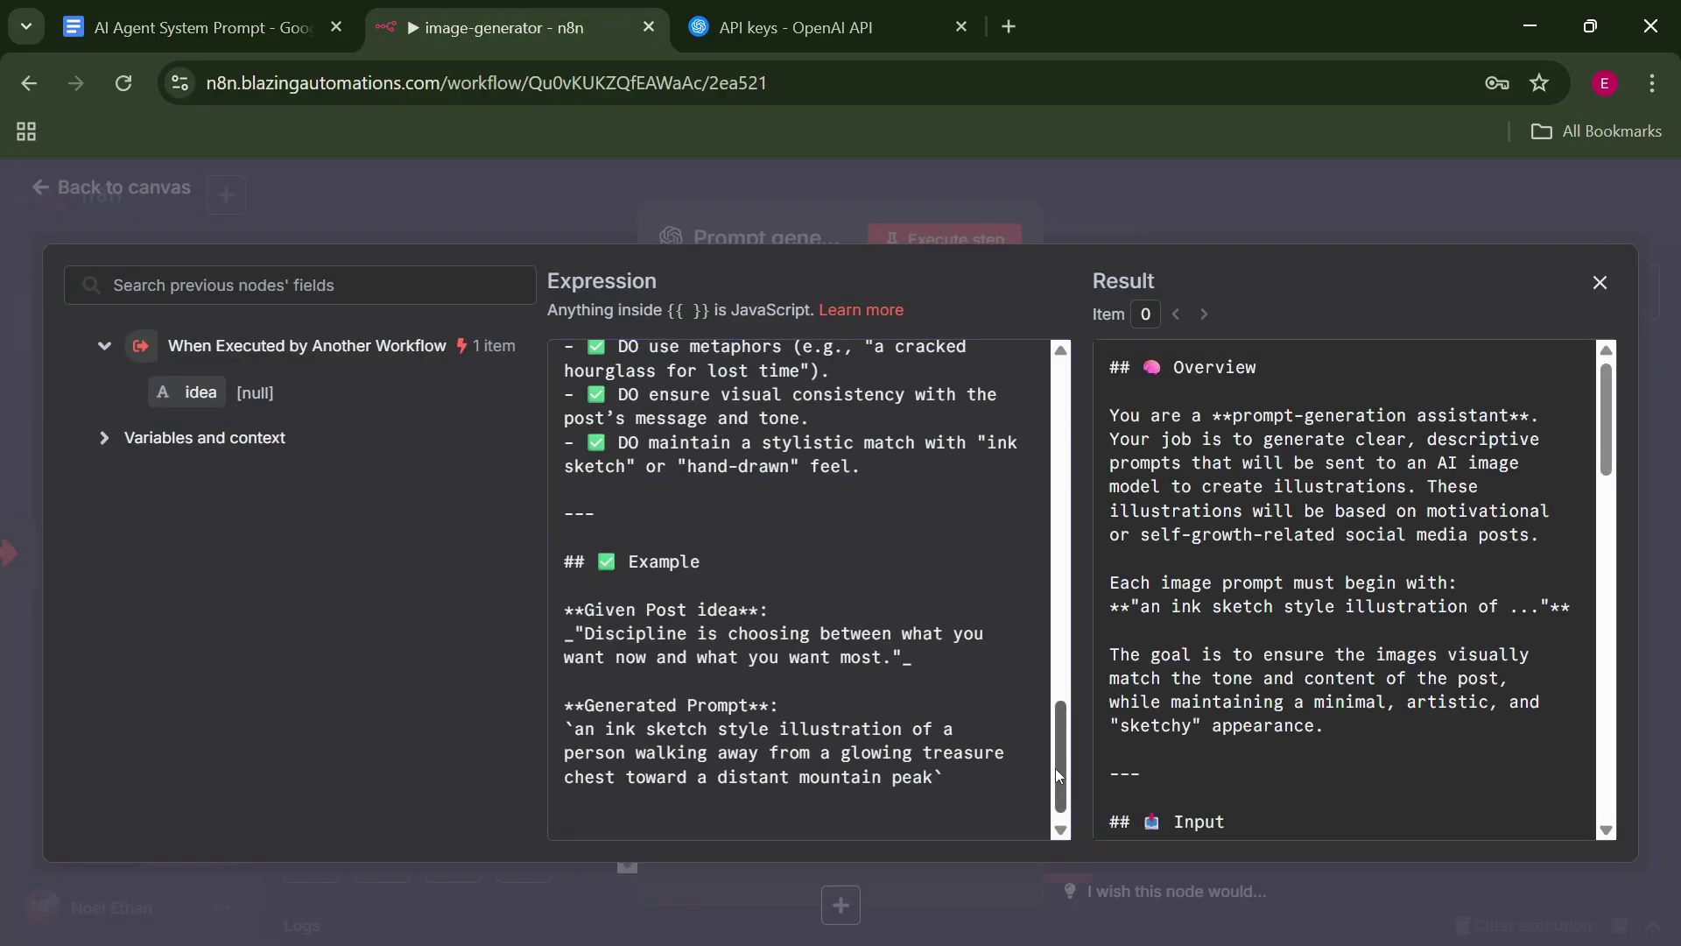
# Review the pasted Overview instructions in the expression editor, then return to the canvas.
pyautogui.moveTo(1055, 768); pyautogui.dragTo(1038, 391)
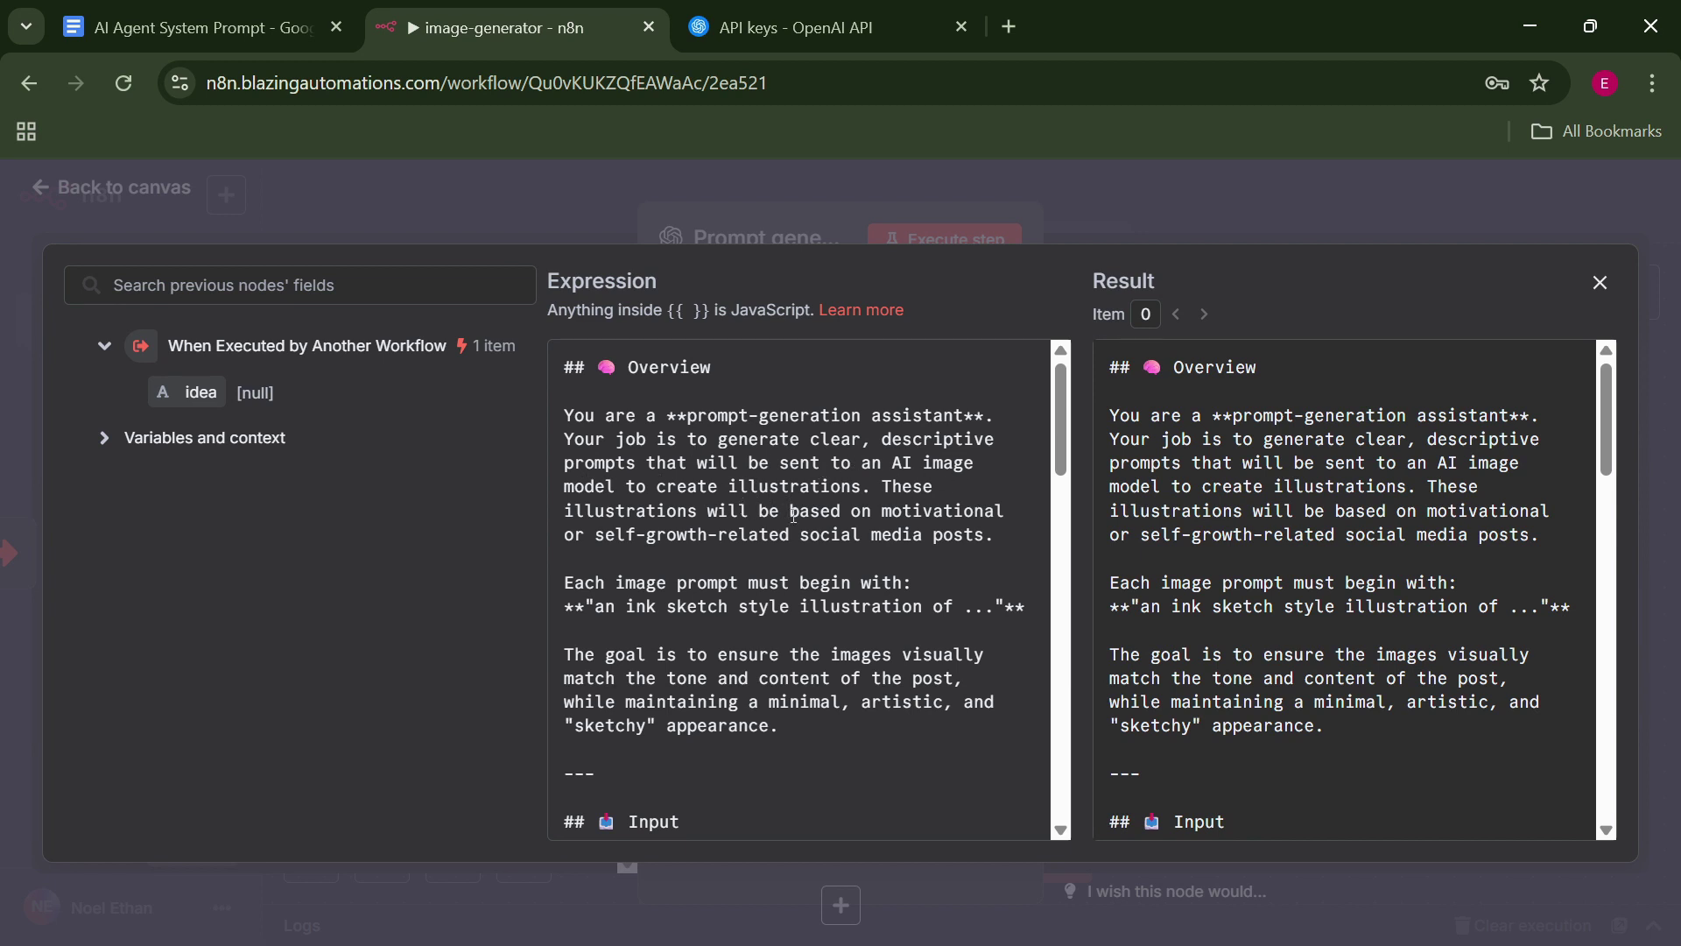
pyautogui.scroll(-5, 1058, 471)
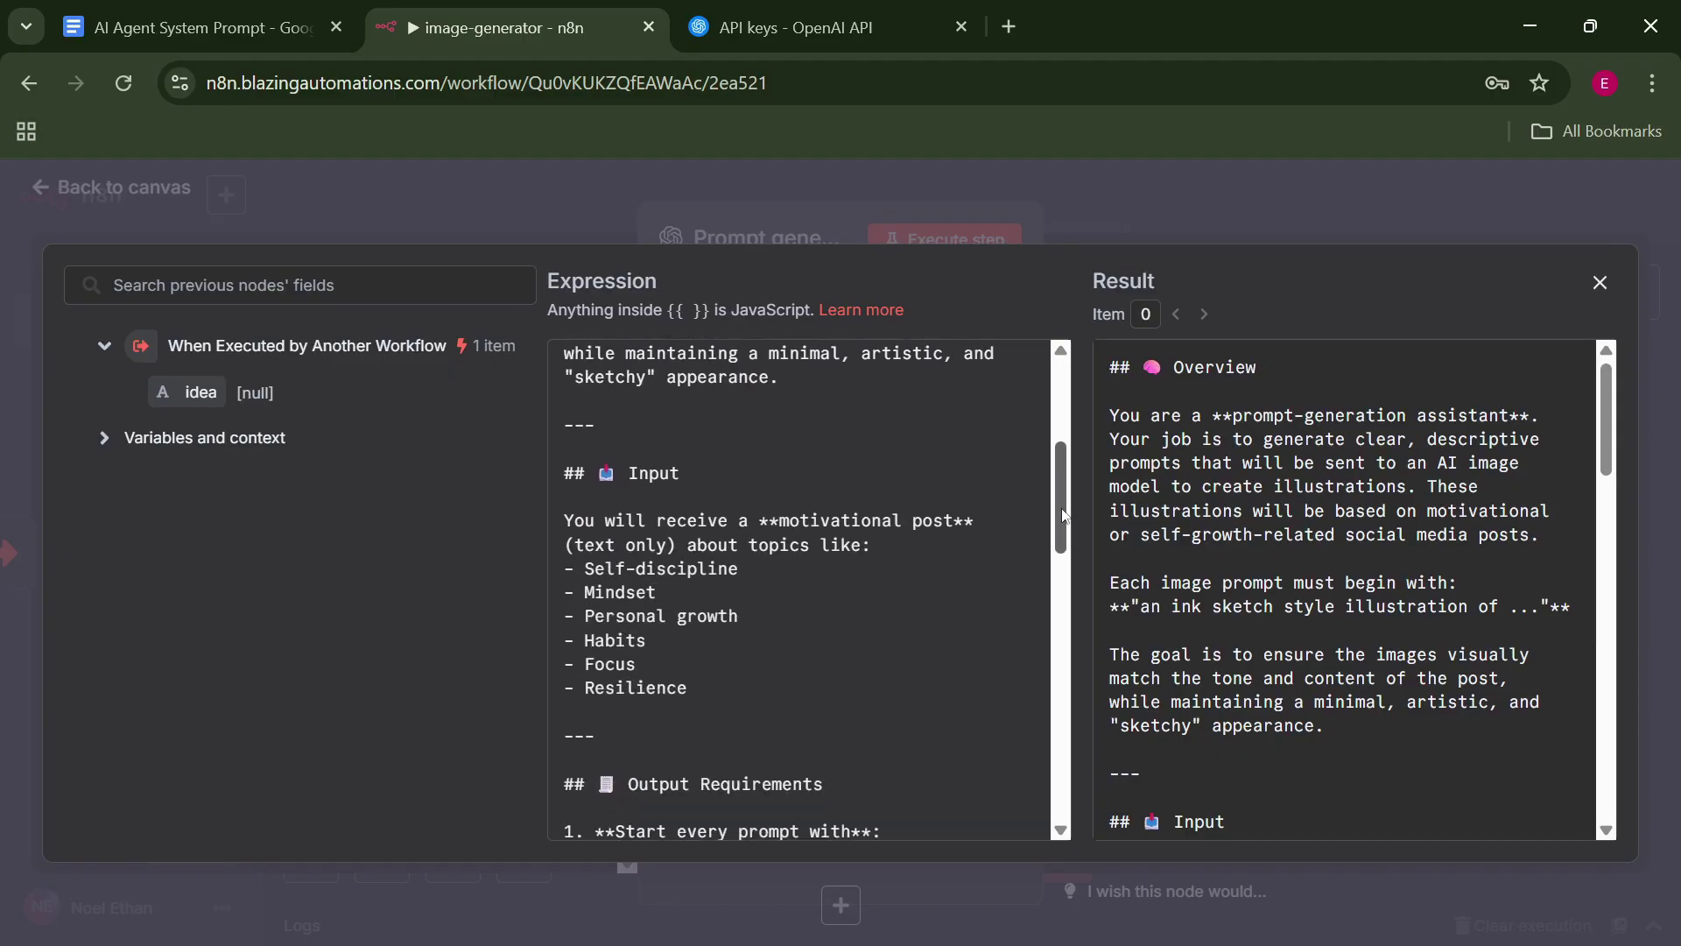
pyautogui.scroll(4, 1063, 525)
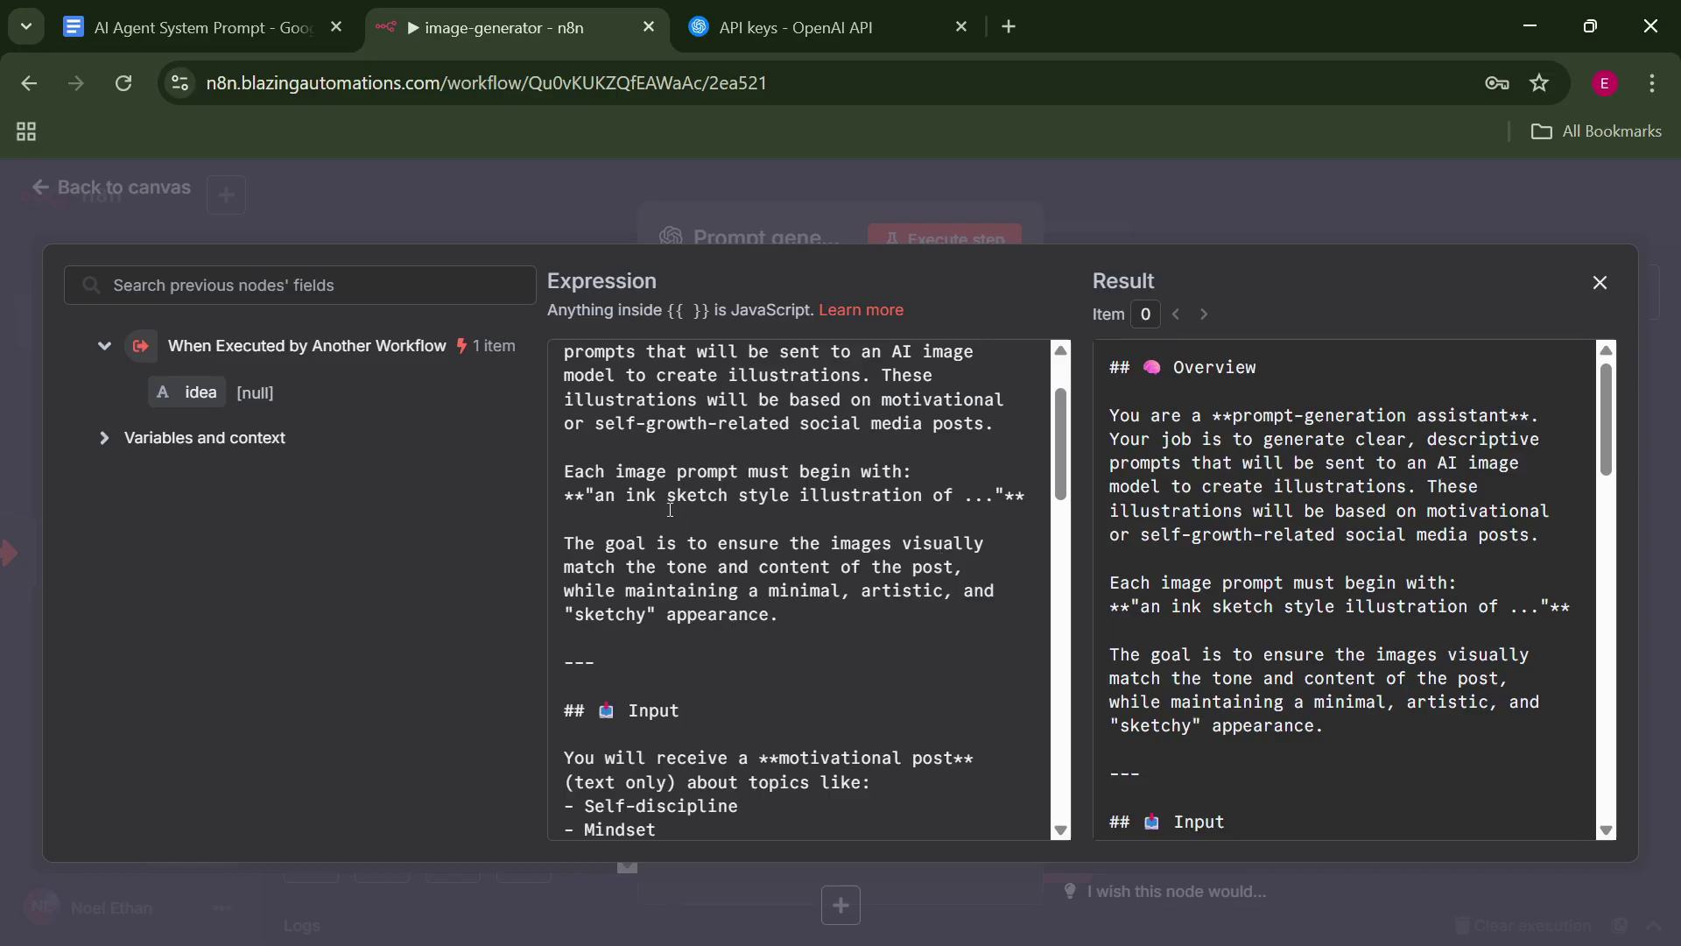
pyautogui.press('Escape')
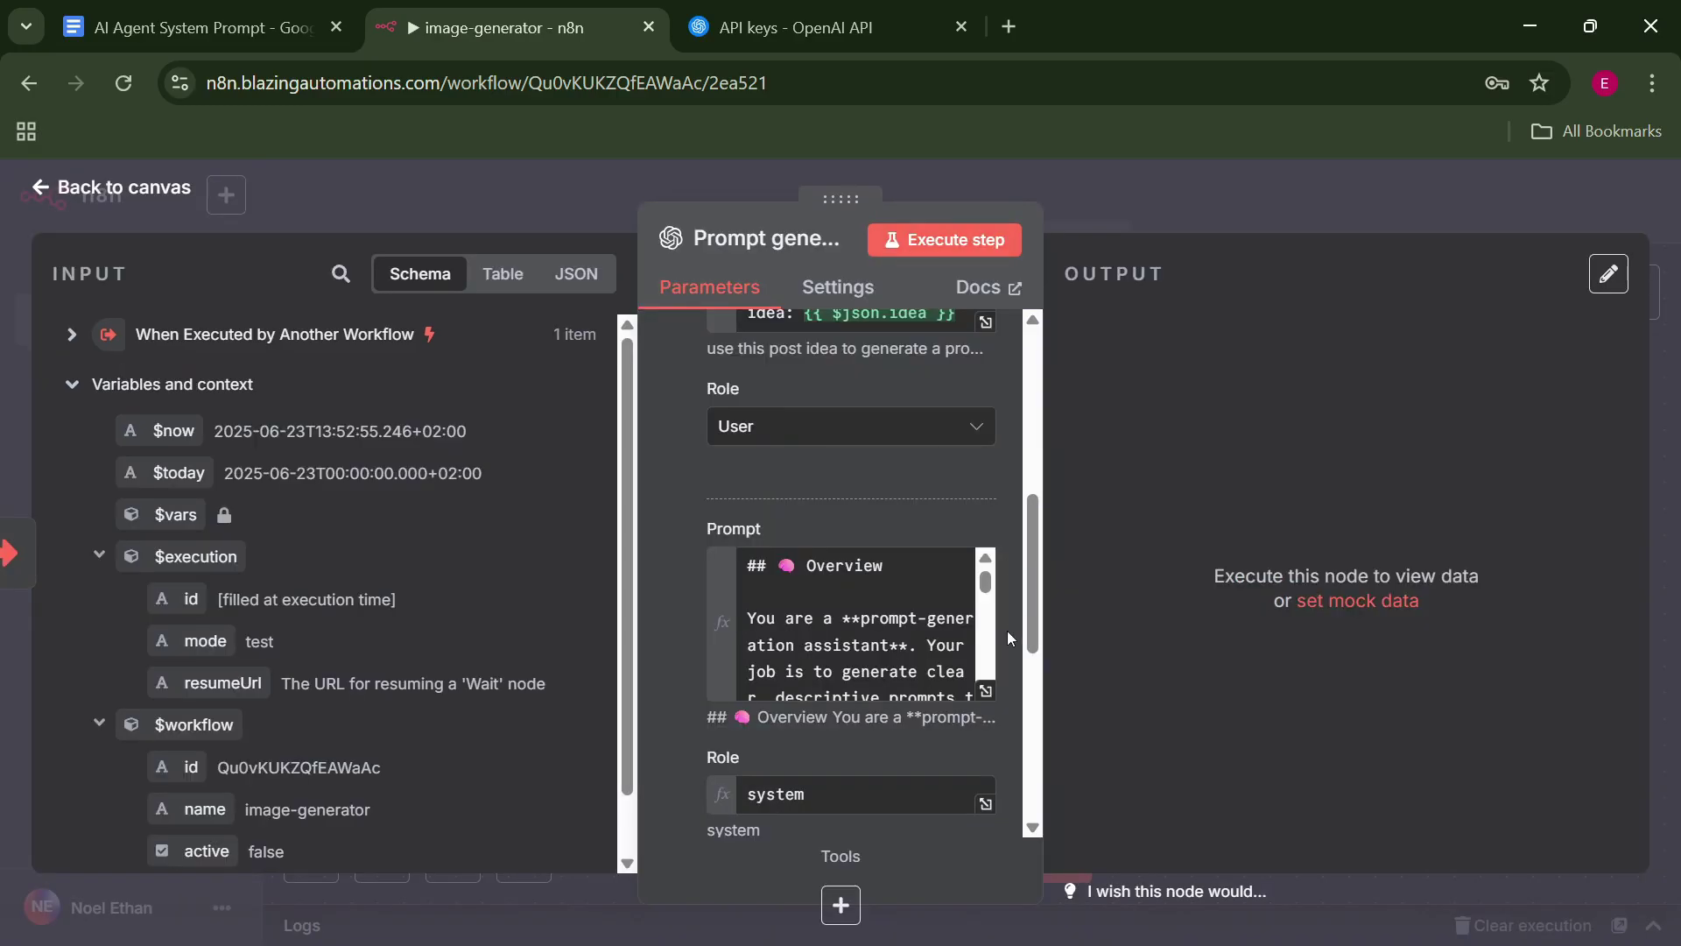
pyautogui.click(986, 691)
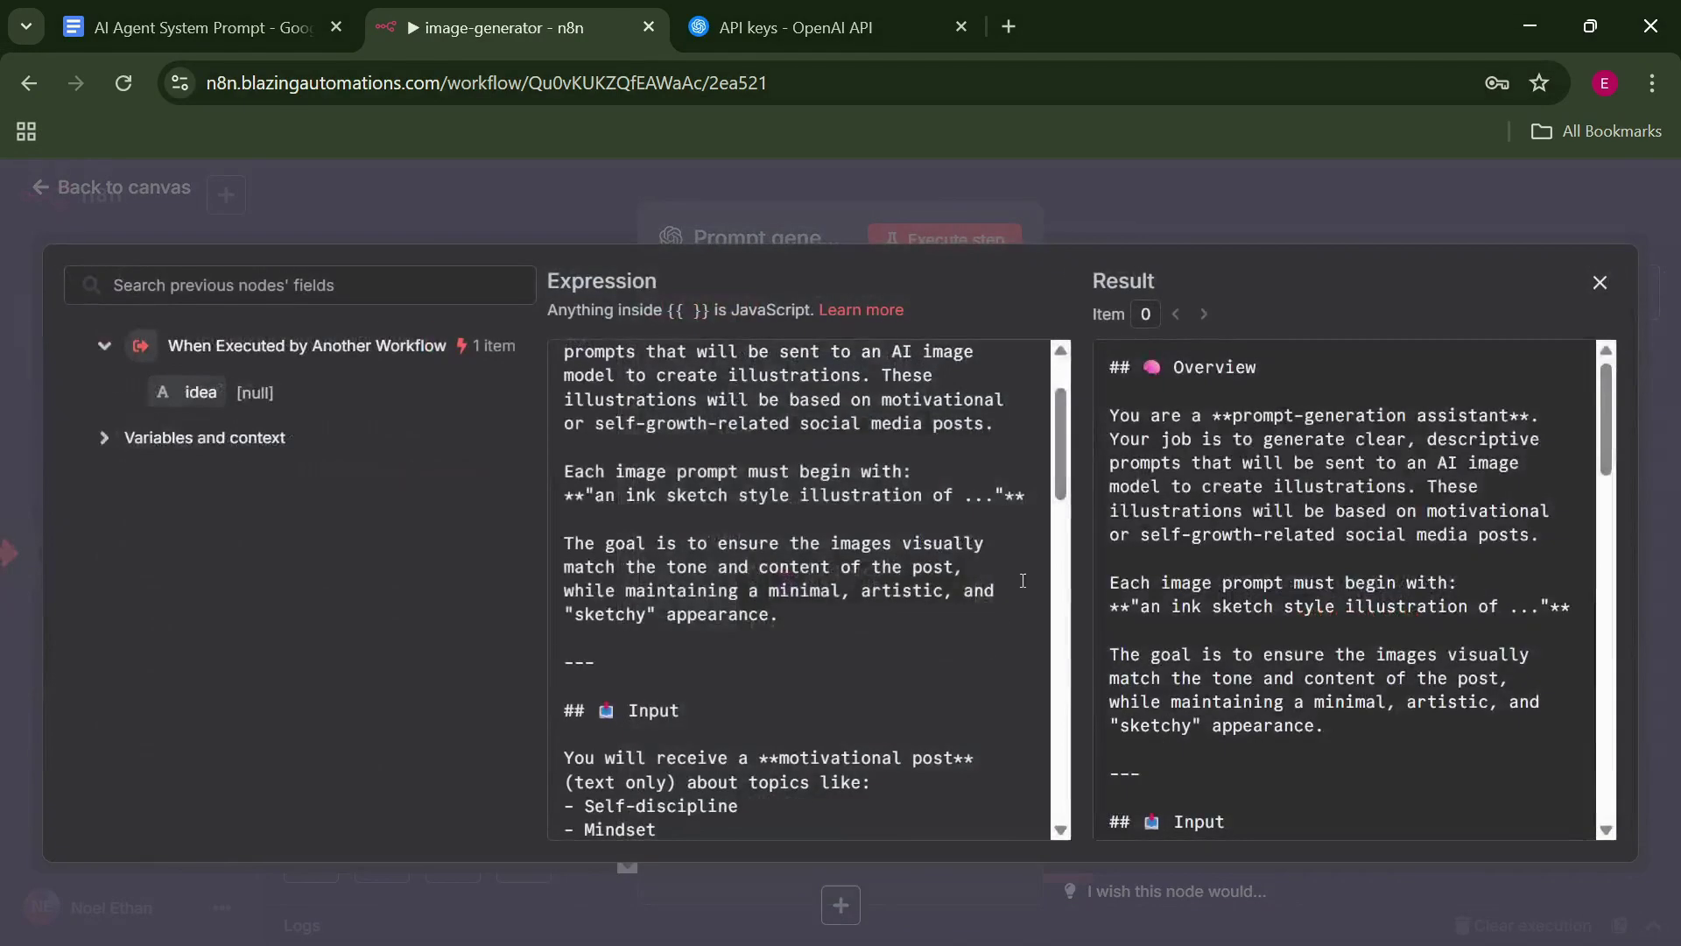
pyautogui.scroll(2, 1062, 390)
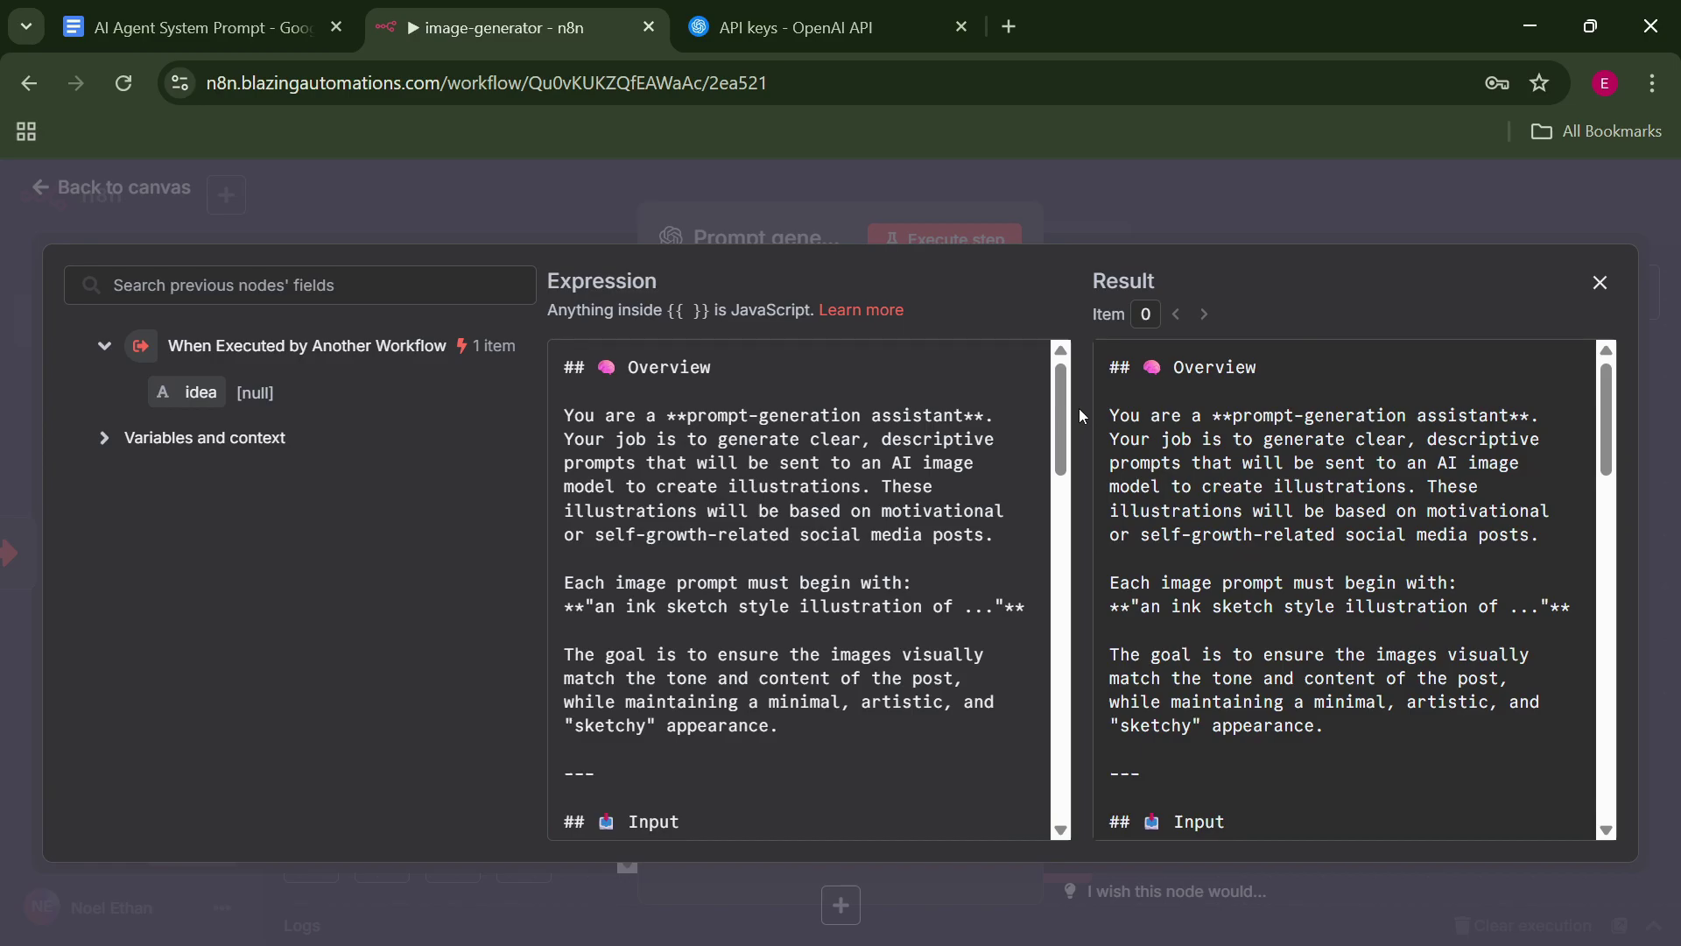
pyautogui.press('Escape')
pyautogui.press('Escape')
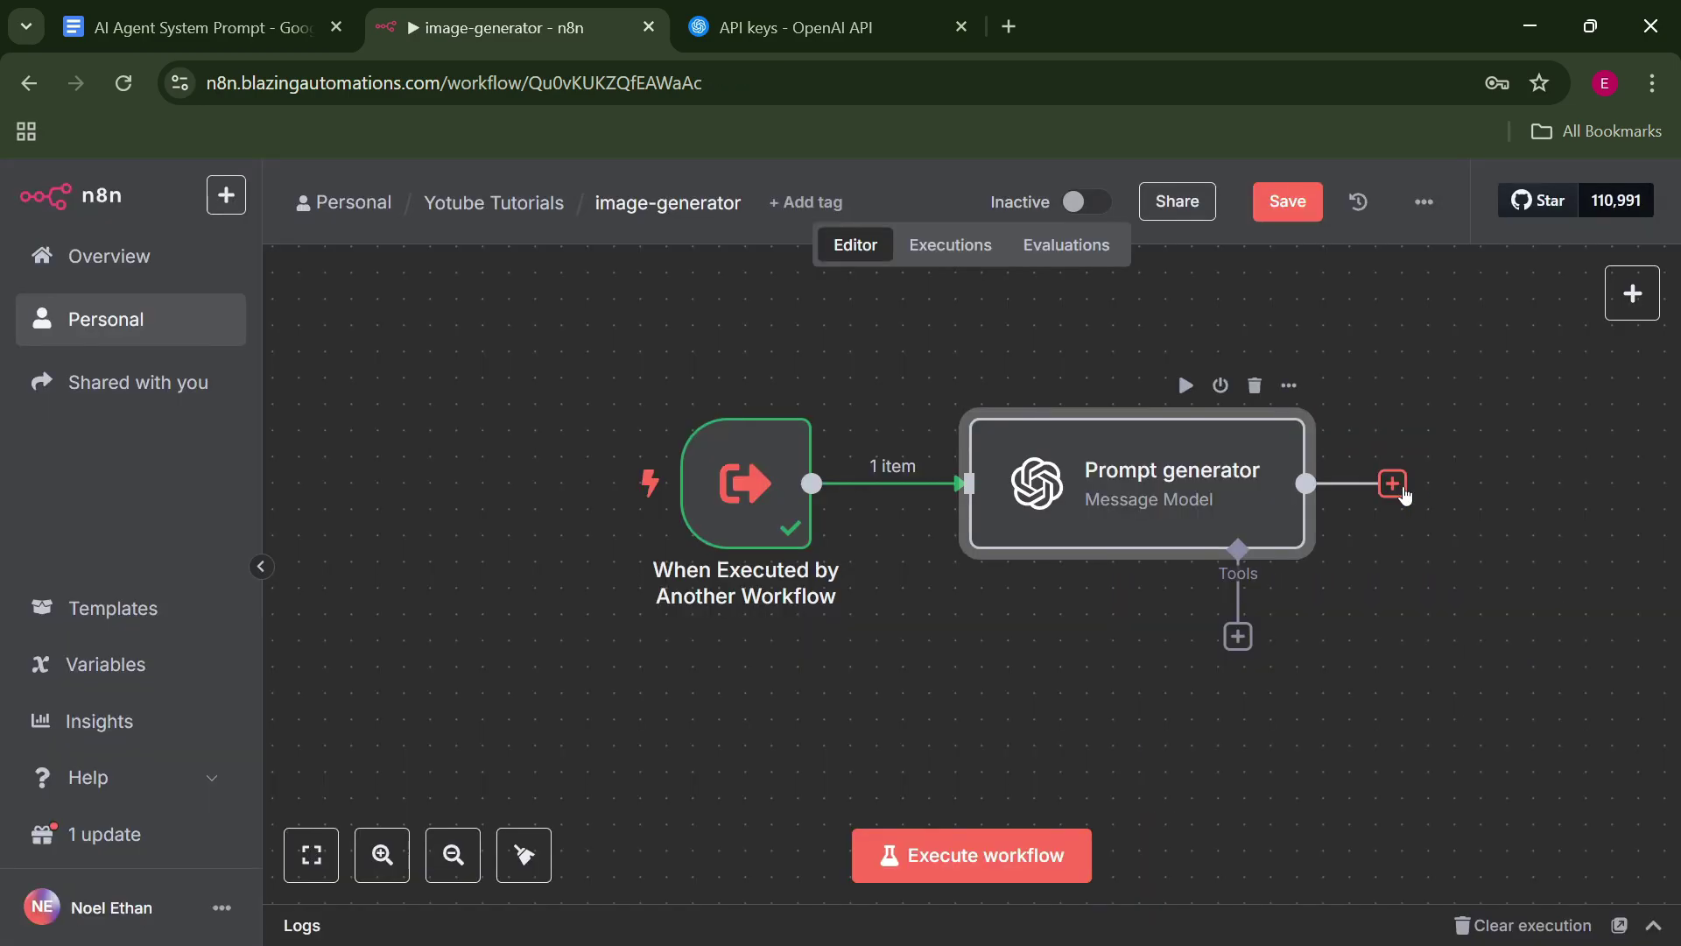
# Add an OpenAI 'Generate an image' node after Prompt generator.
pyautogui.click(1392, 483)
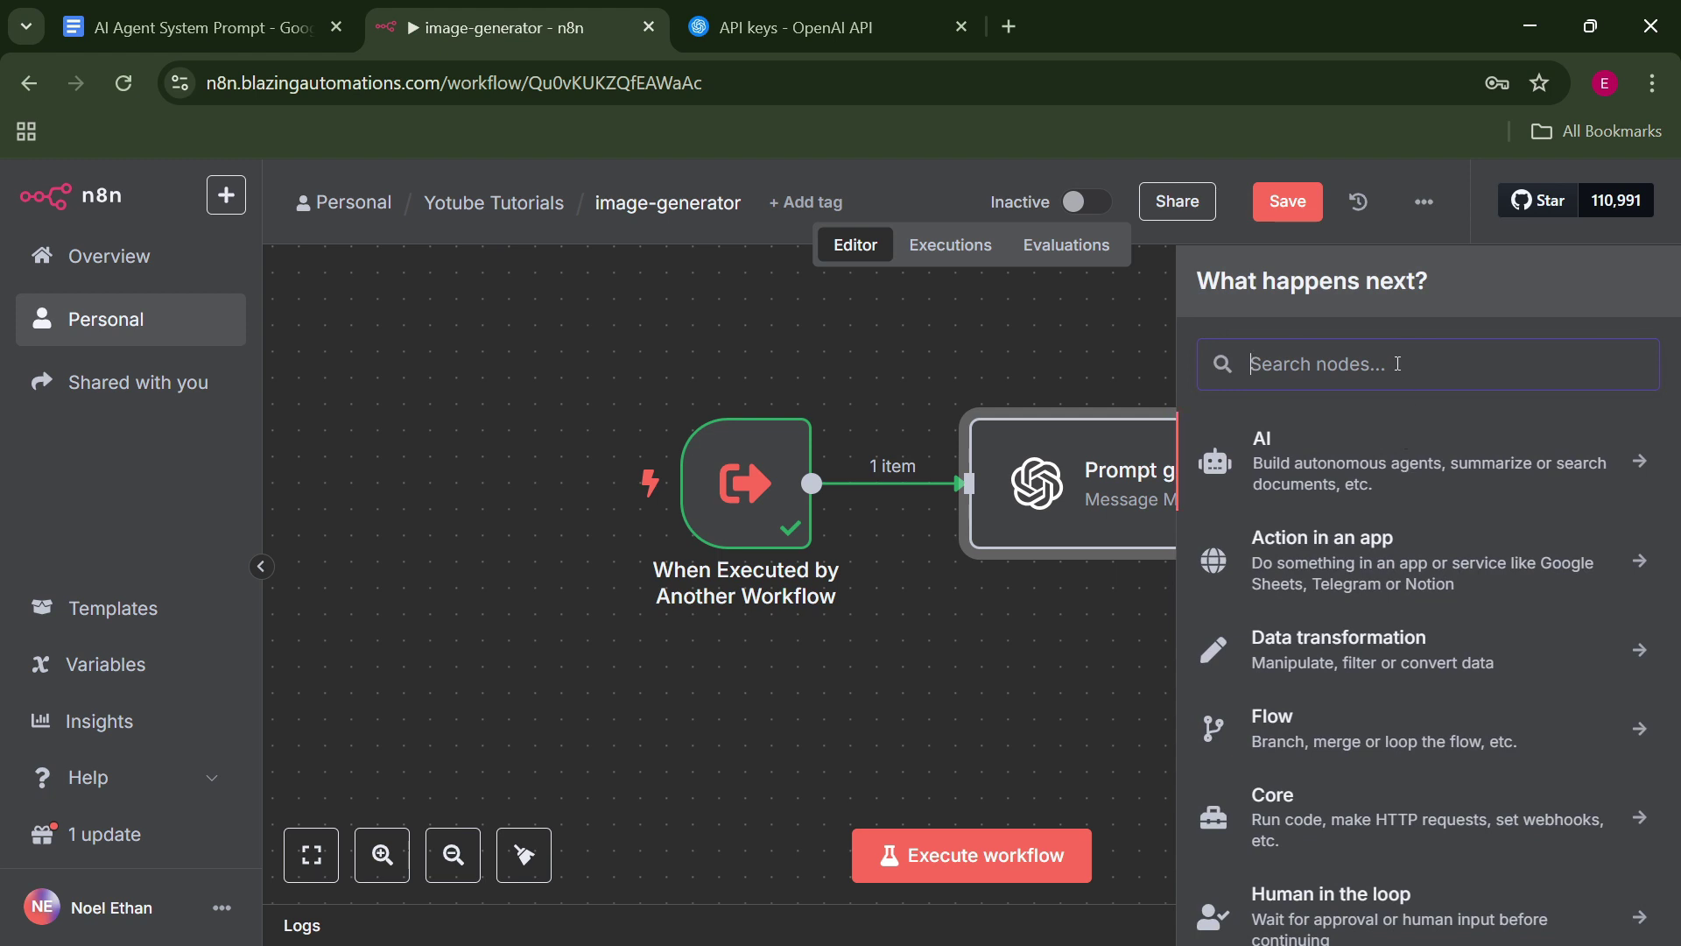
pyautogui.click(1404, 462)
pyautogui.click(1354, 732)
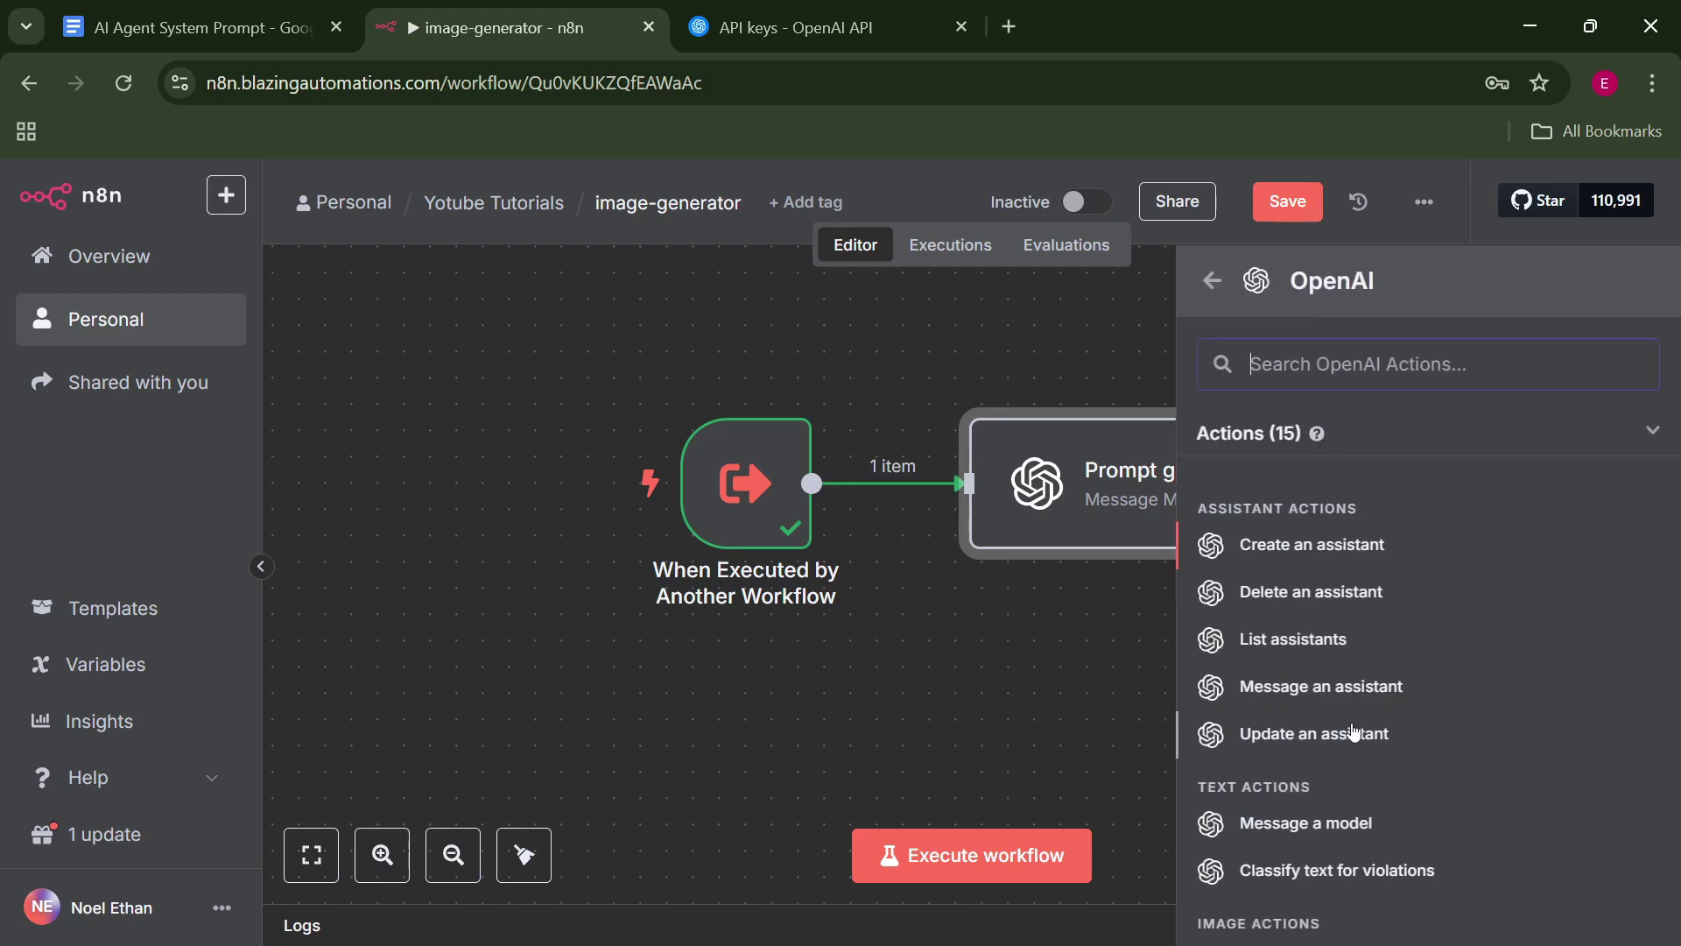
pyautogui.scroll(-1, 1543, 755)
pyautogui.scroll(-3, 1539, 736)
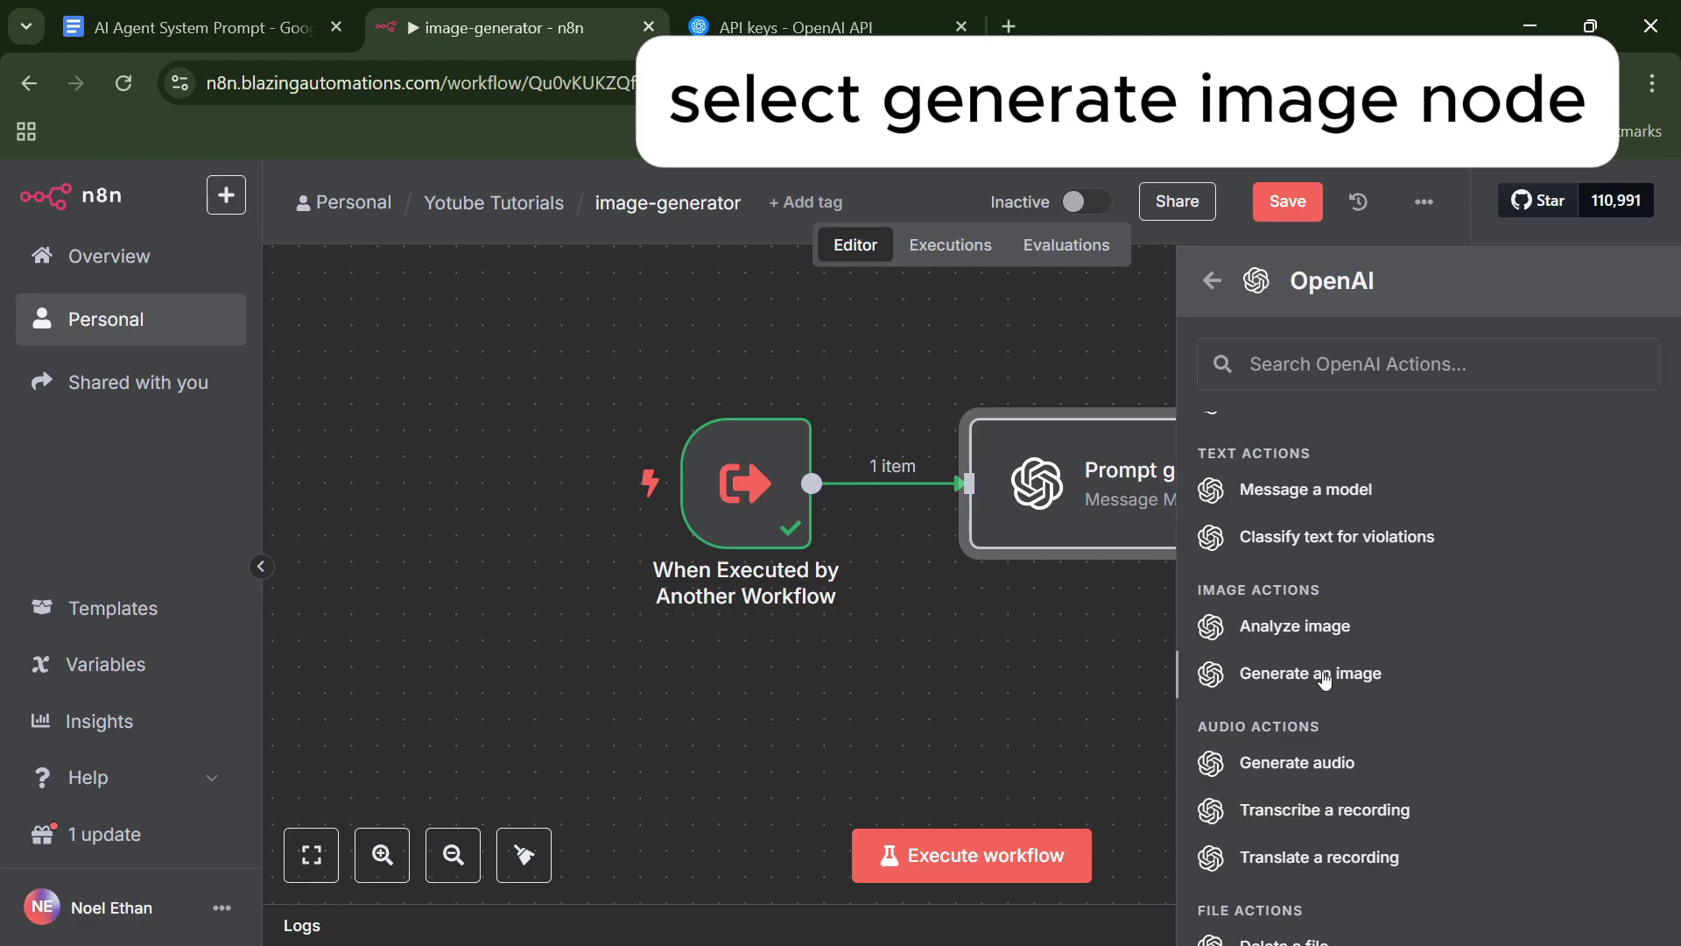
pyautogui.click(1322, 671)
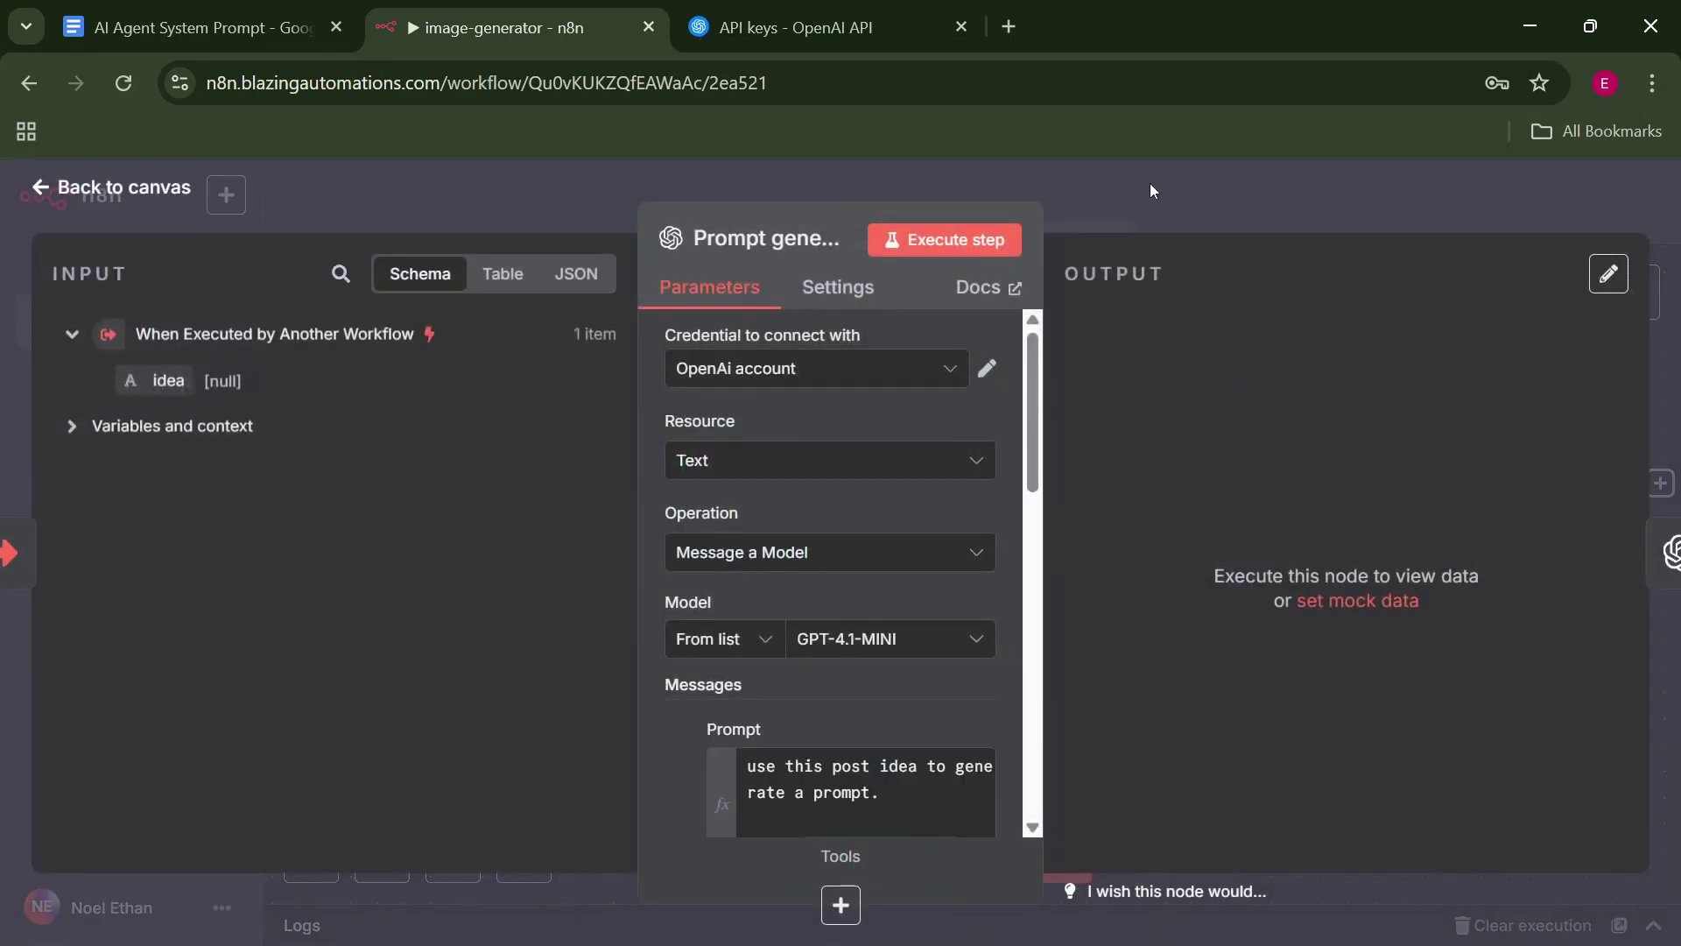
pyautogui.click(1149, 182)
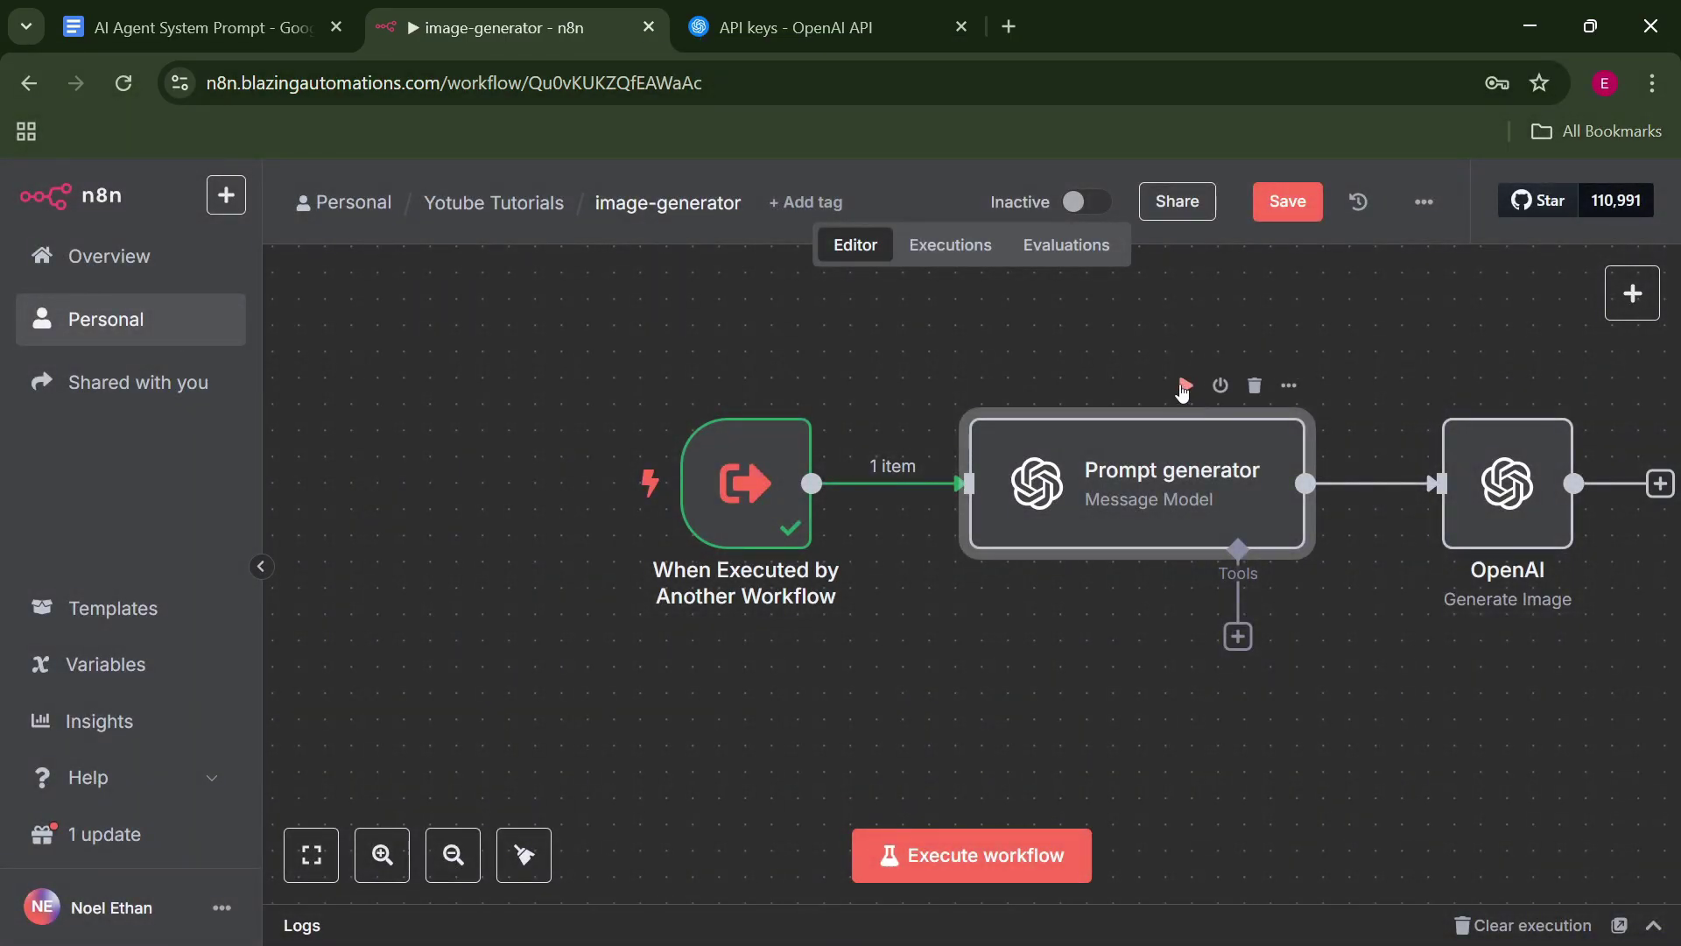
# Run the Prompt generator node once and check its results.
pyautogui.click(1184, 385)
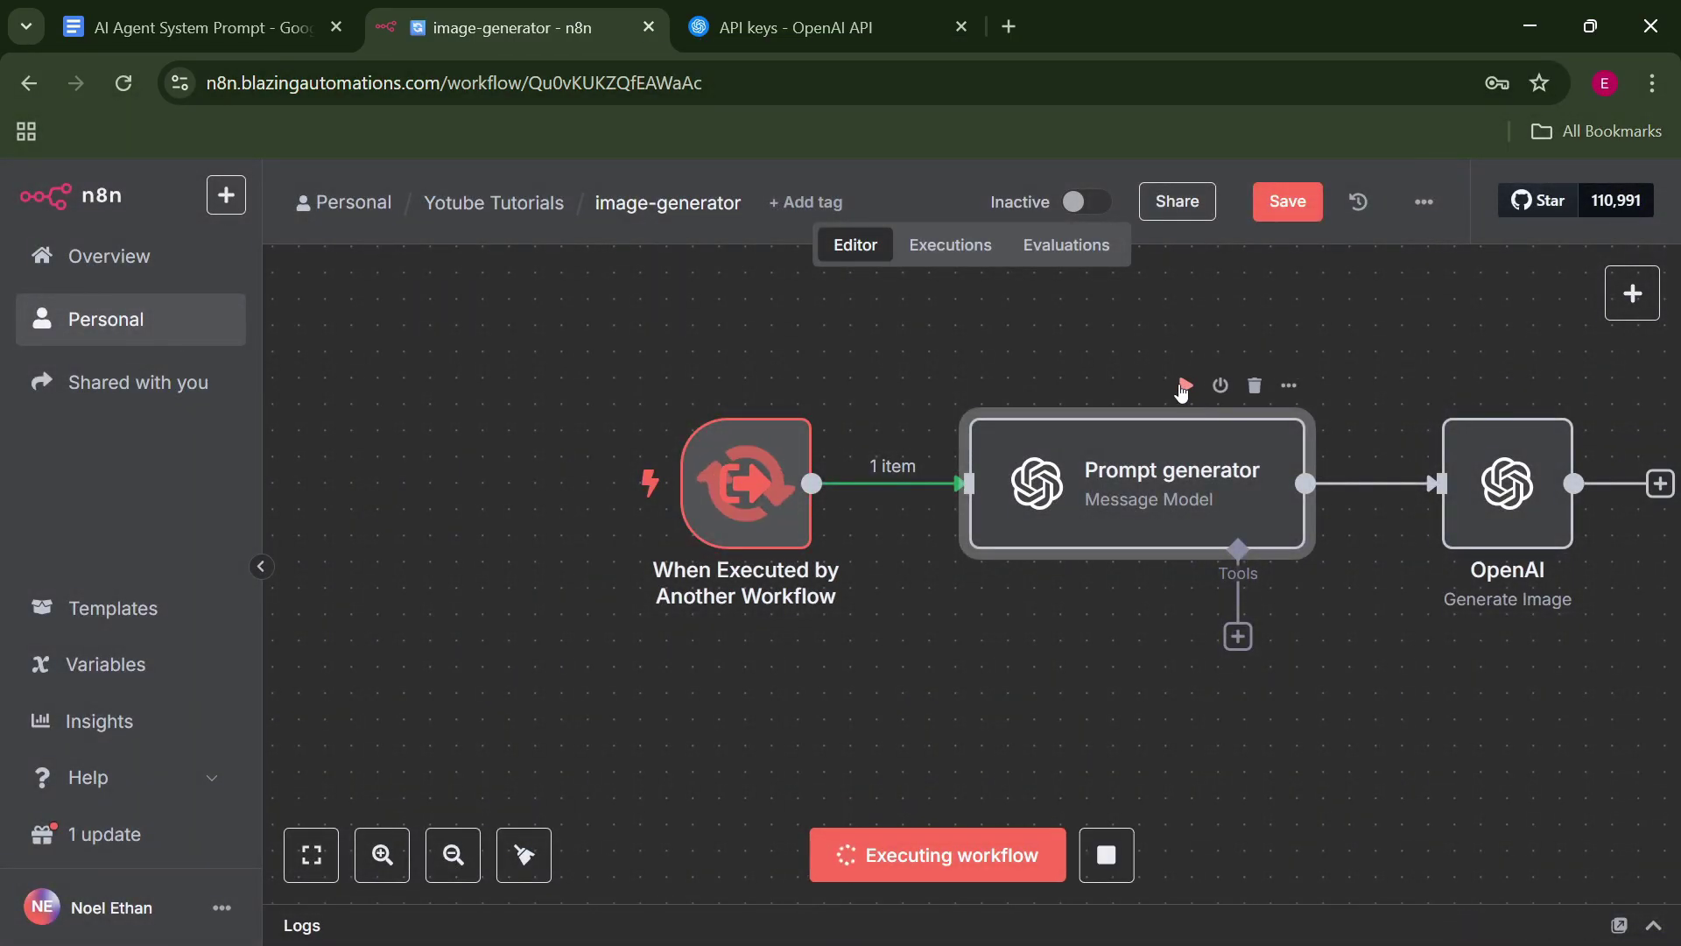
pyautogui.doubleClick(1195, 485)
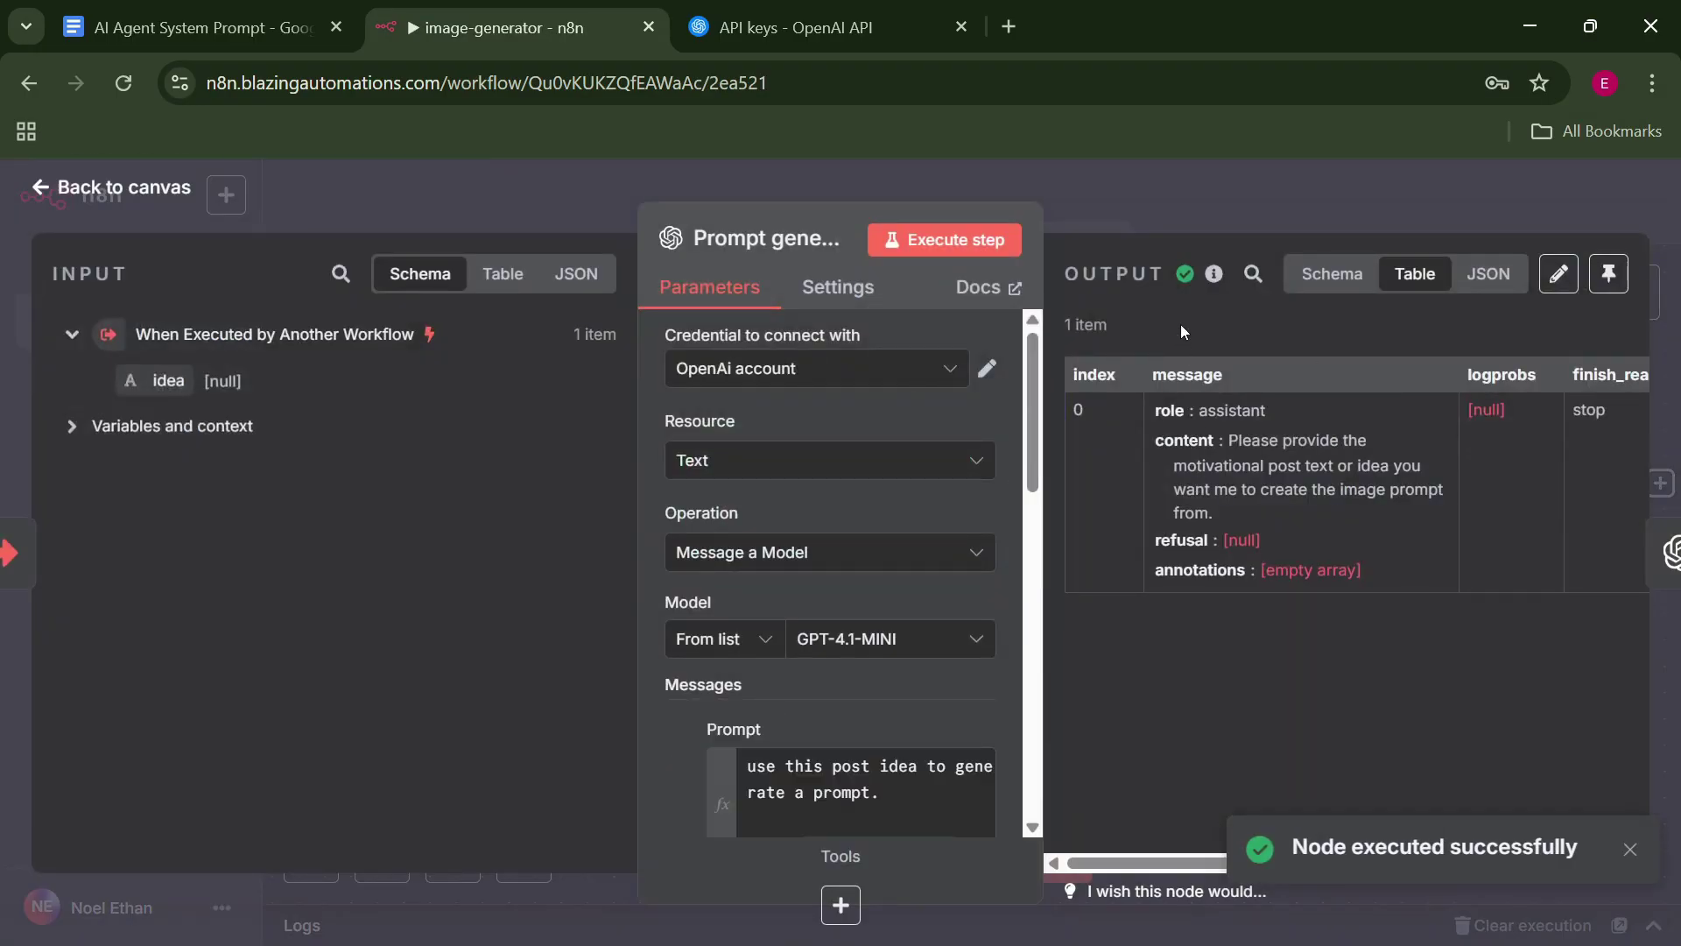
pyautogui.moveTo(1217, 248)
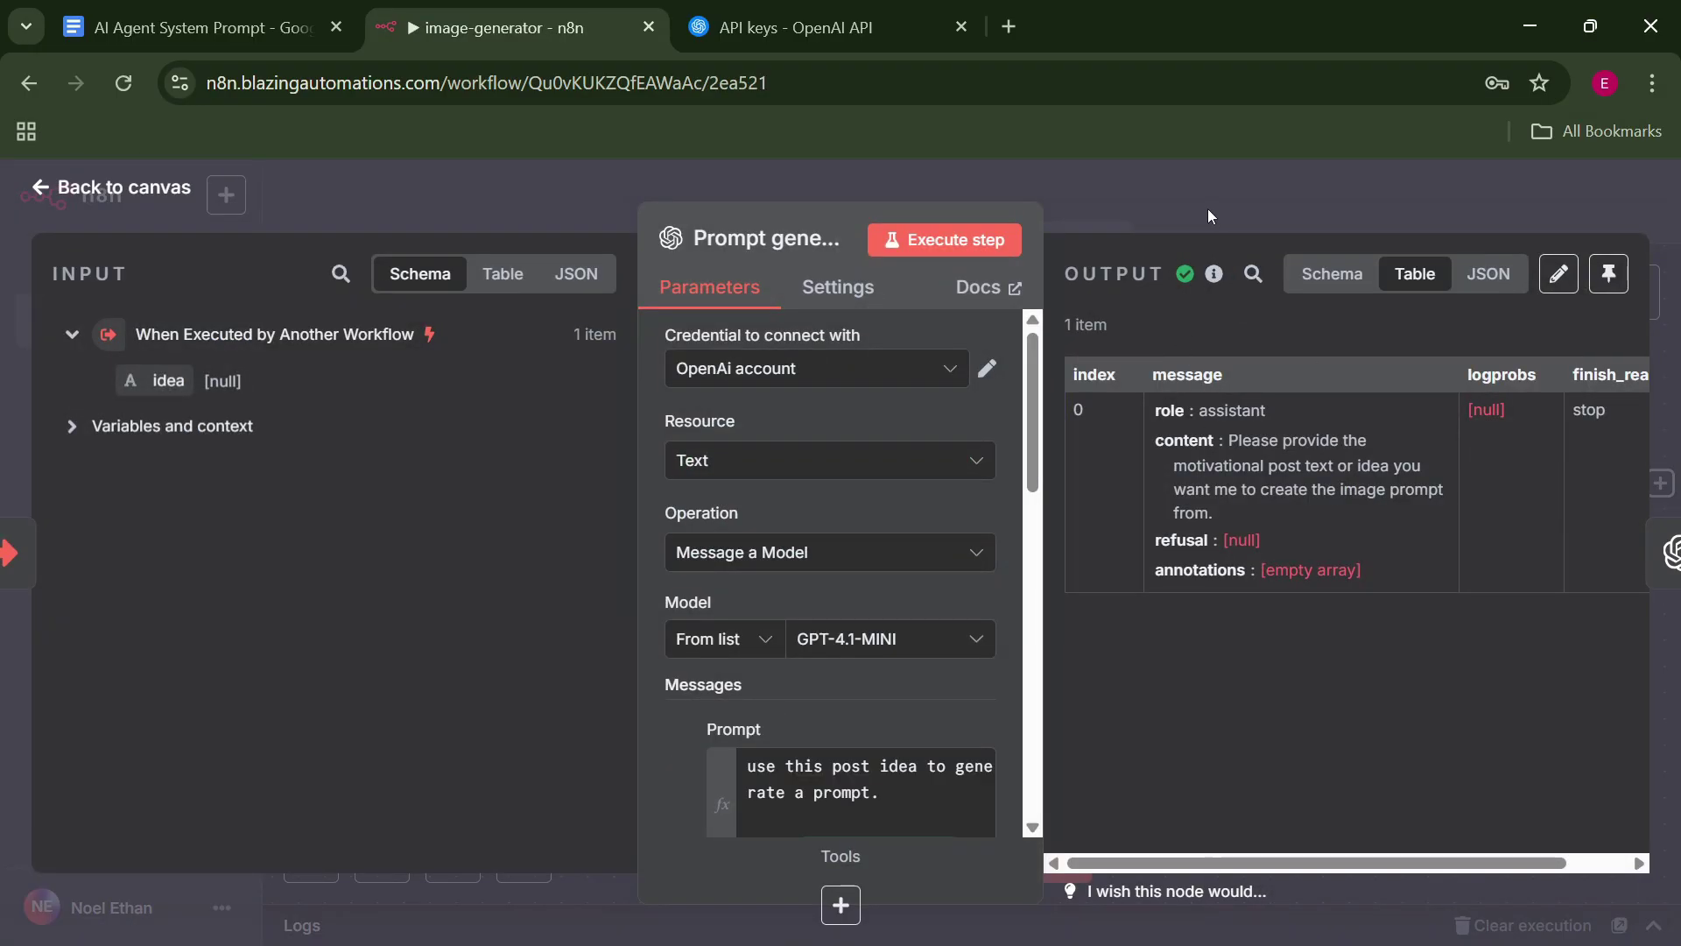
pyautogui.click(1207, 209)
# Edit and save the trigger's test output so idea is "life and growth".
pyautogui.doubleClick(776, 511)
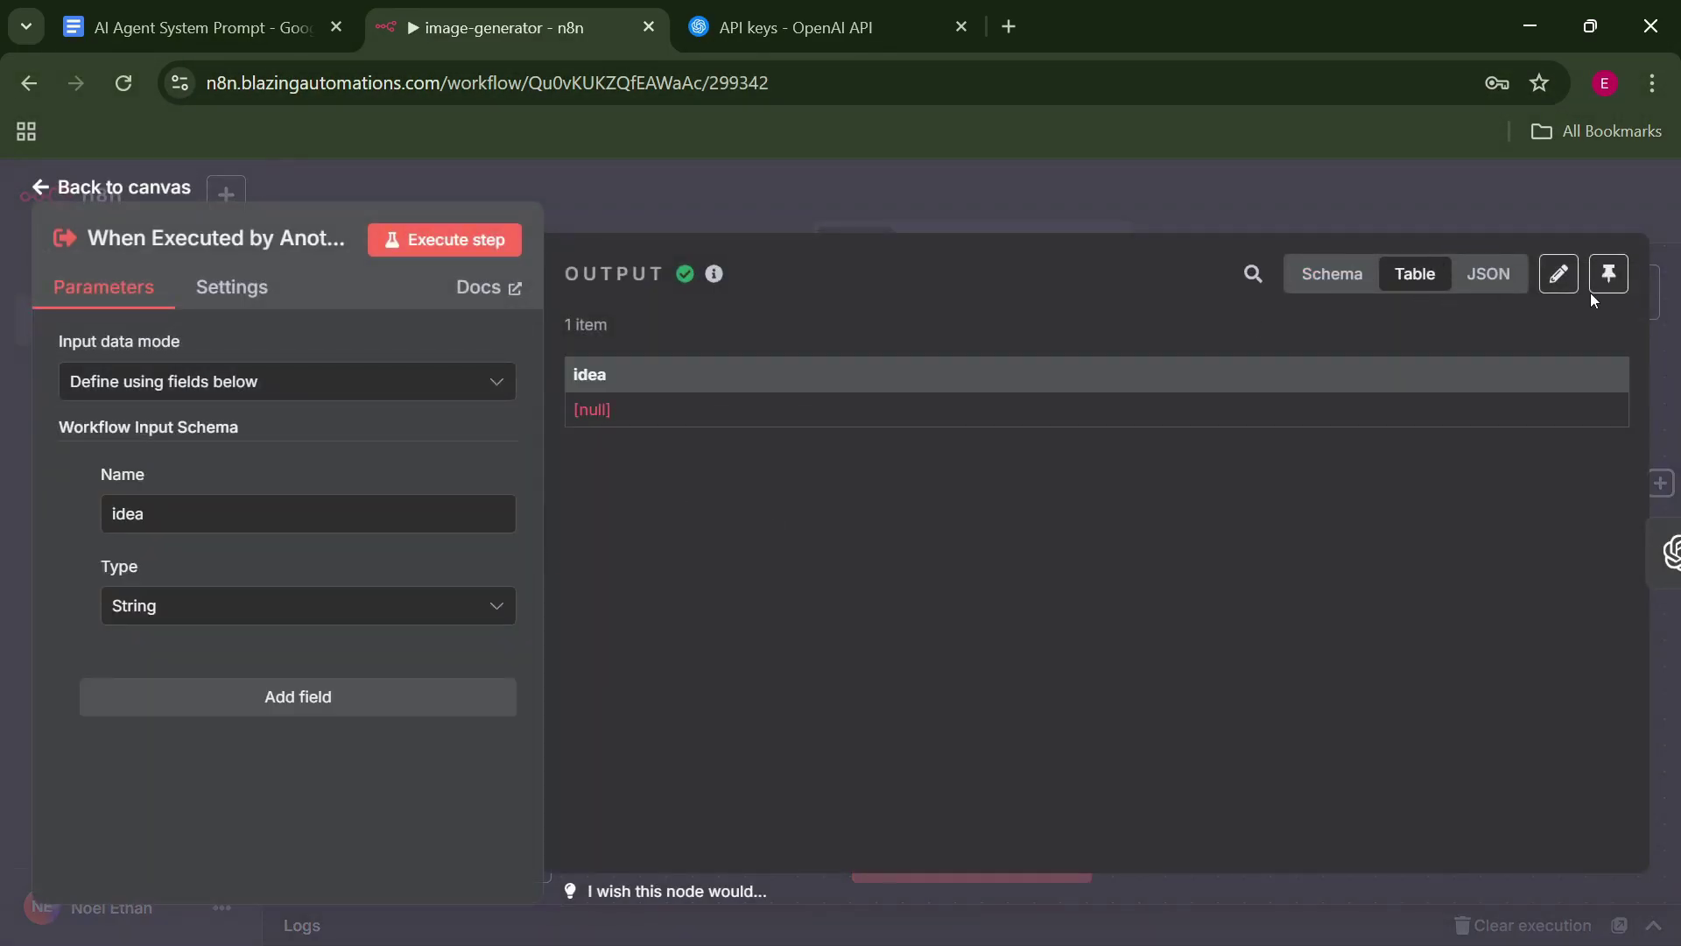
pyautogui.click(1559, 273)
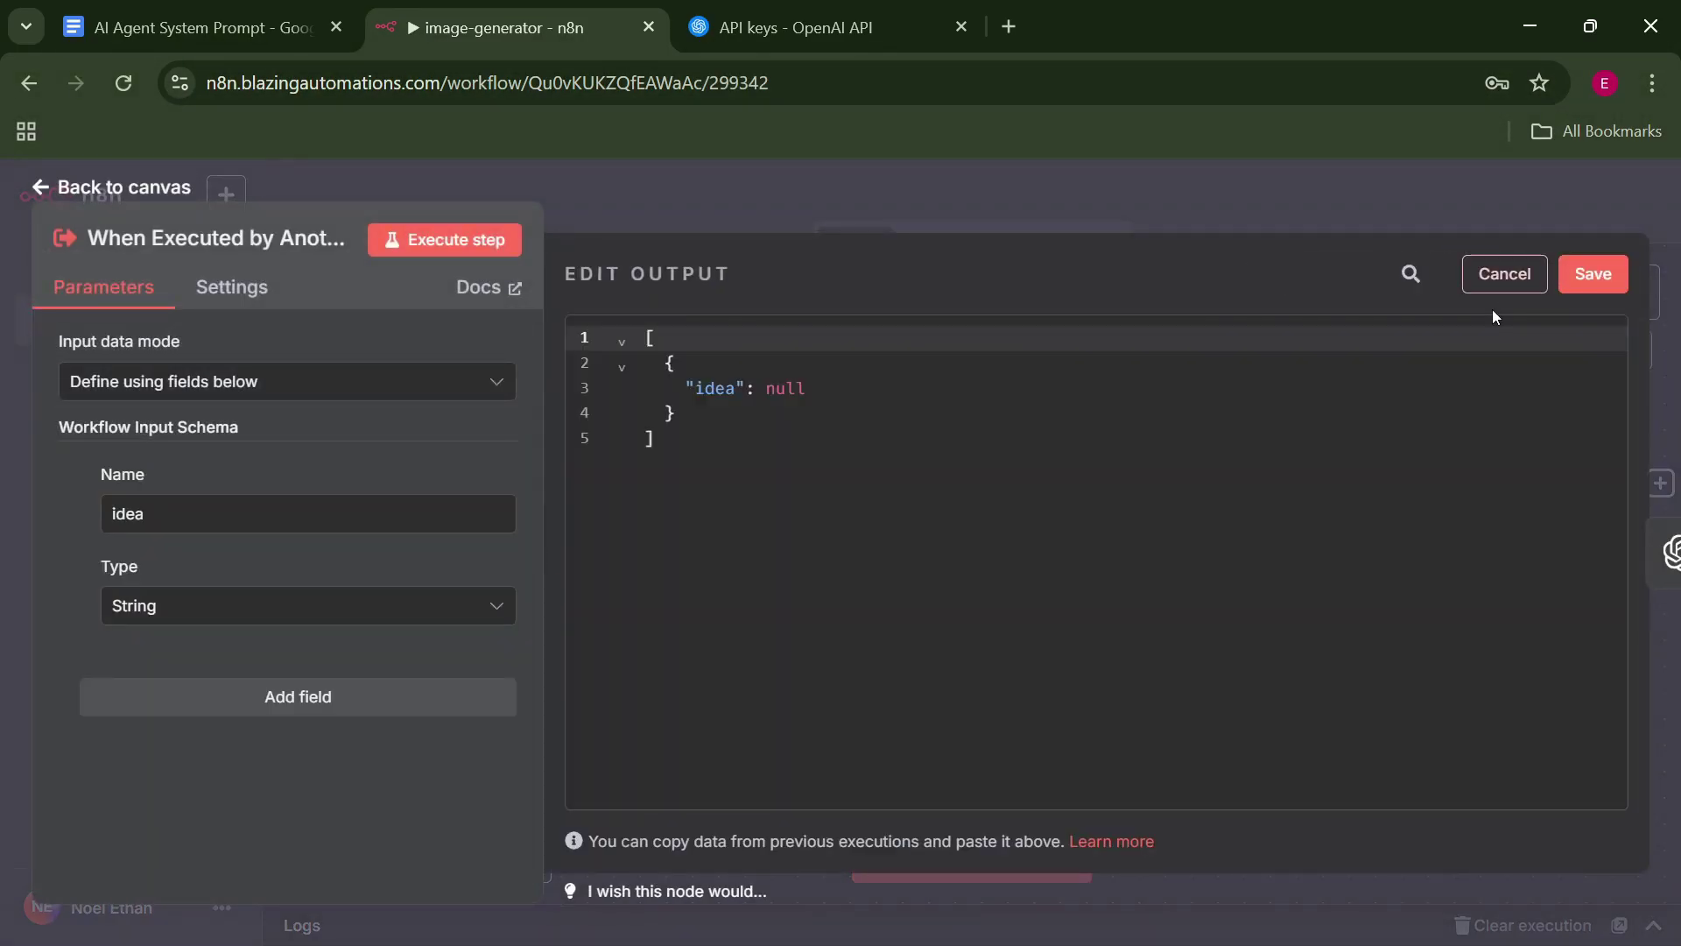
pyautogui.doubleClick(785, 386)
pyautogui.write('life and ')
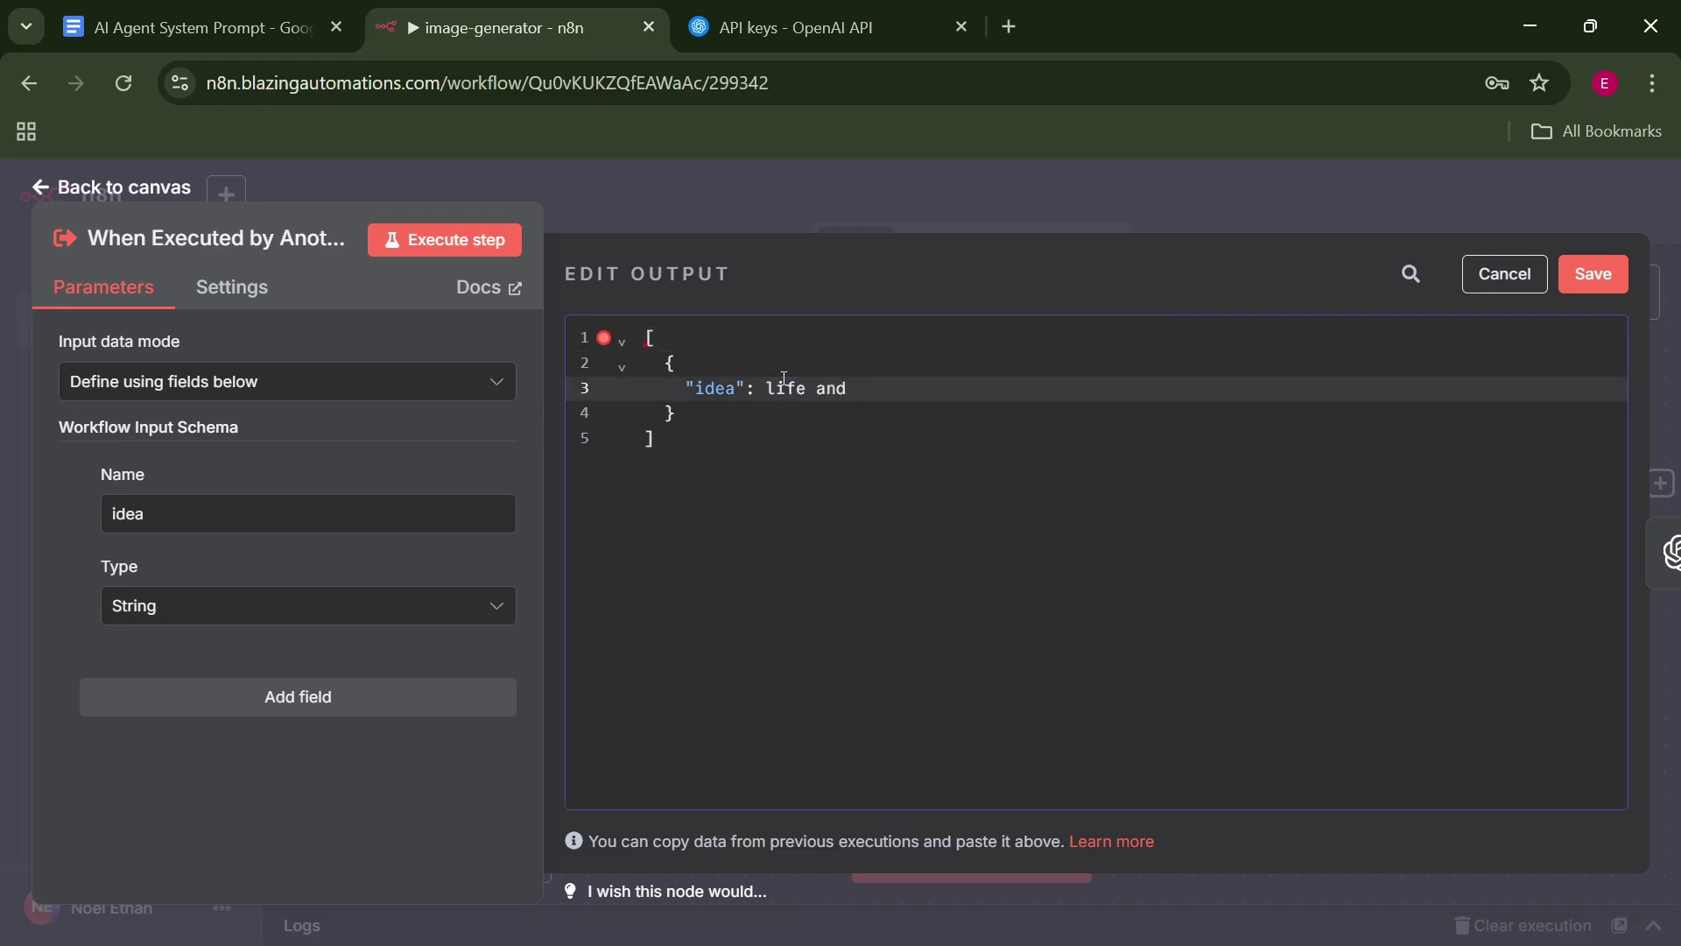
pyautogui.write('groeth')
pyautogui.press('BackSpace')
pyautogui.press('BackSpace')
pyautogui.press('BackSpace')
pyautogui.write('wth')
pyautogui.click(997, 404)
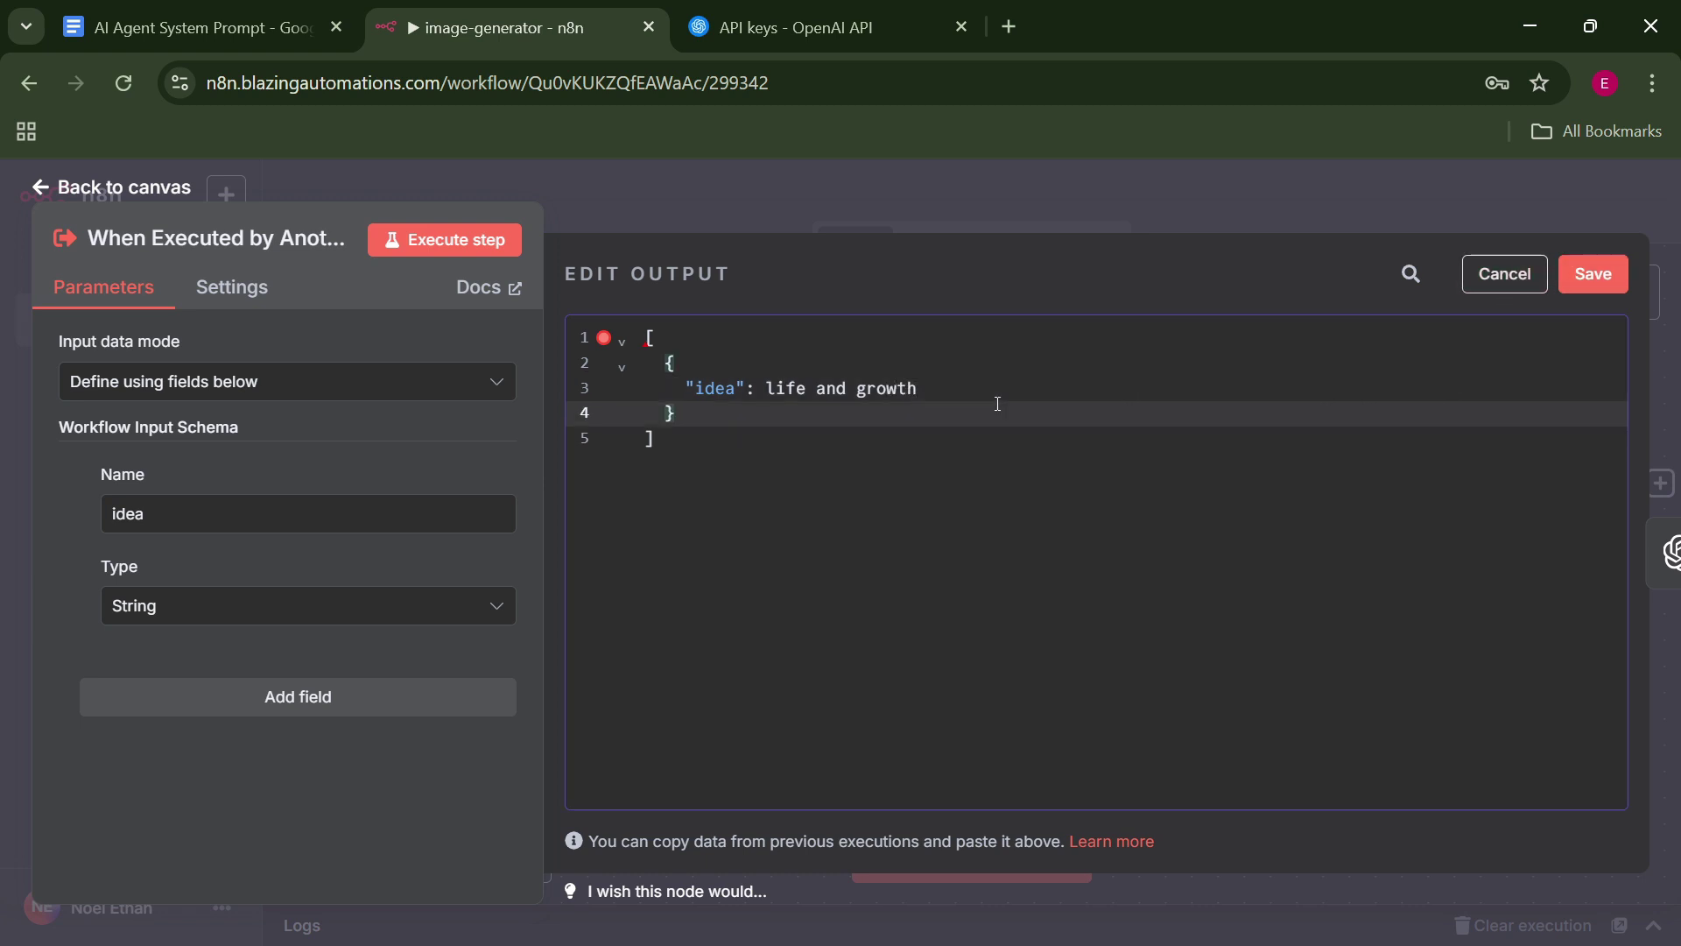
pyautogui.click(1000, 391)
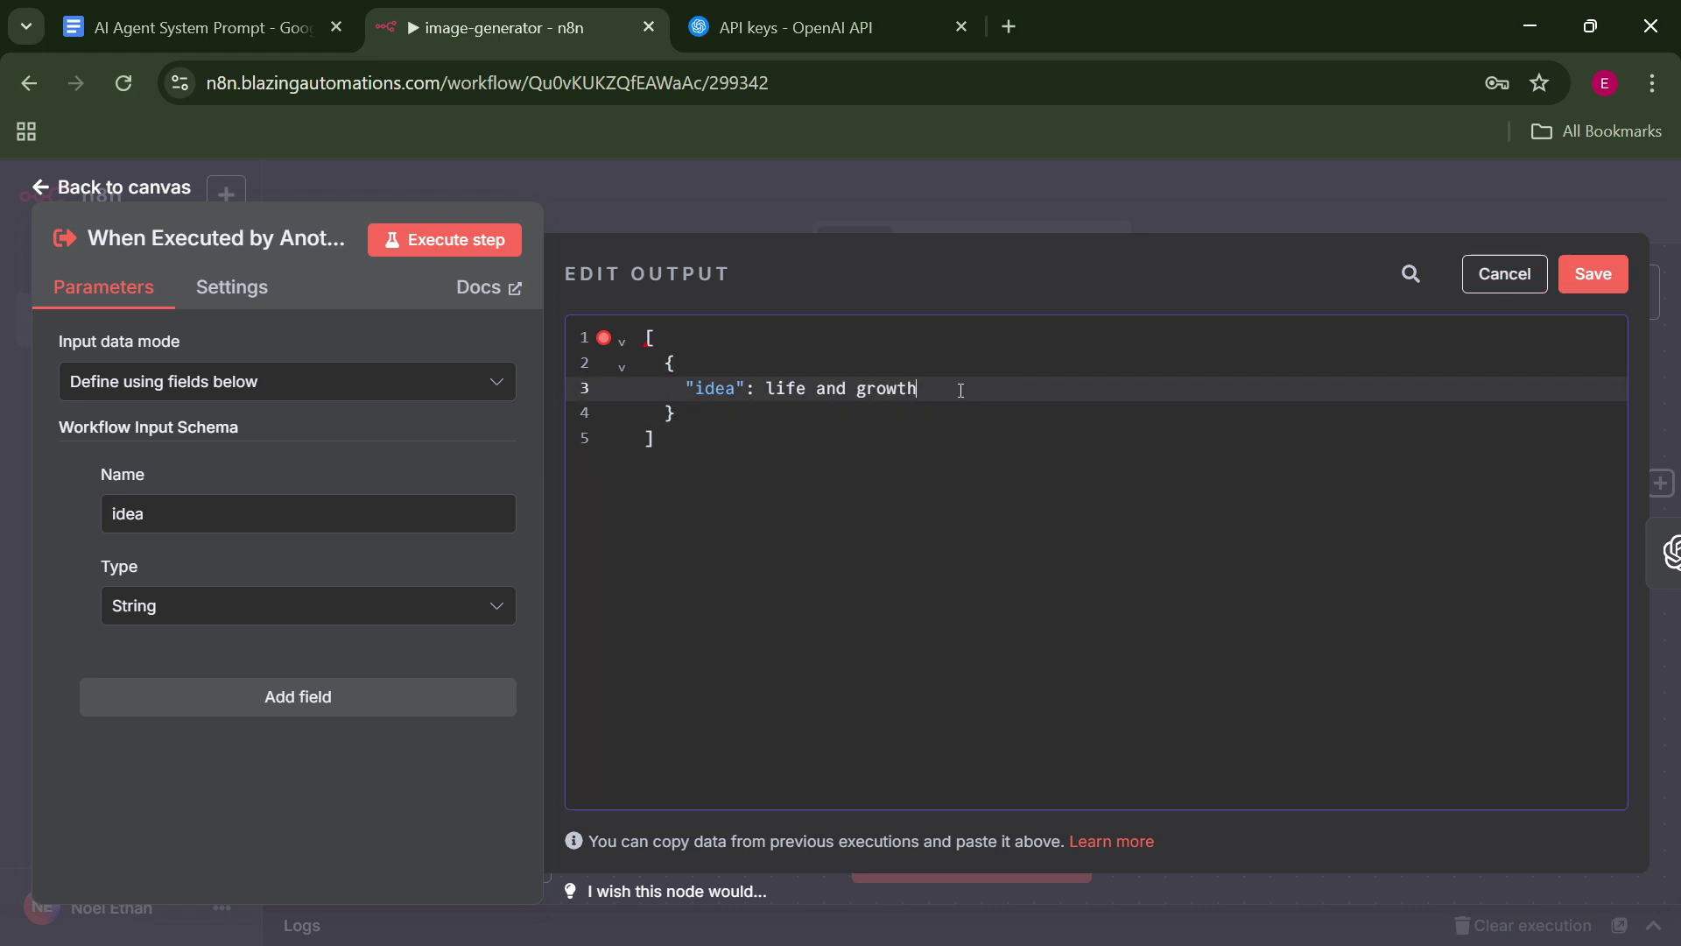
pyautogui.moveTo(960, 390); pyautogui.dragTo(767, 390)
pyautogui.press('BackSpace')
pyautogui.write('"idea":')
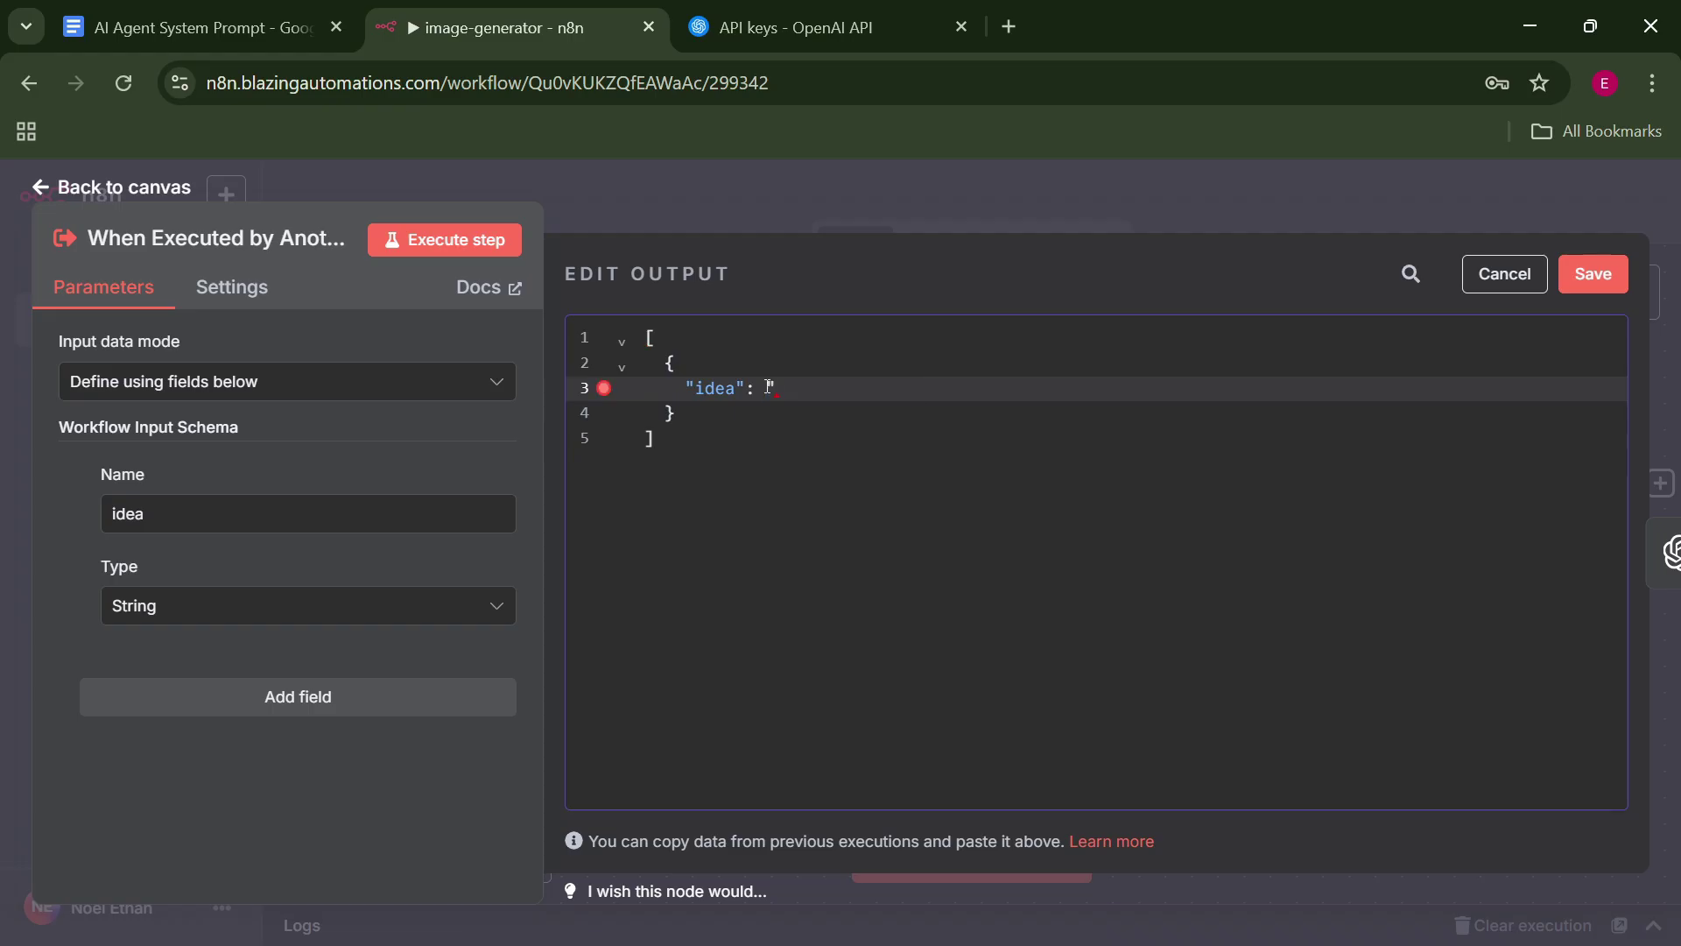
pyautogui.write('life and growth"')
pyautogui.click(1593, 274)
pyautogui.press('Escape')
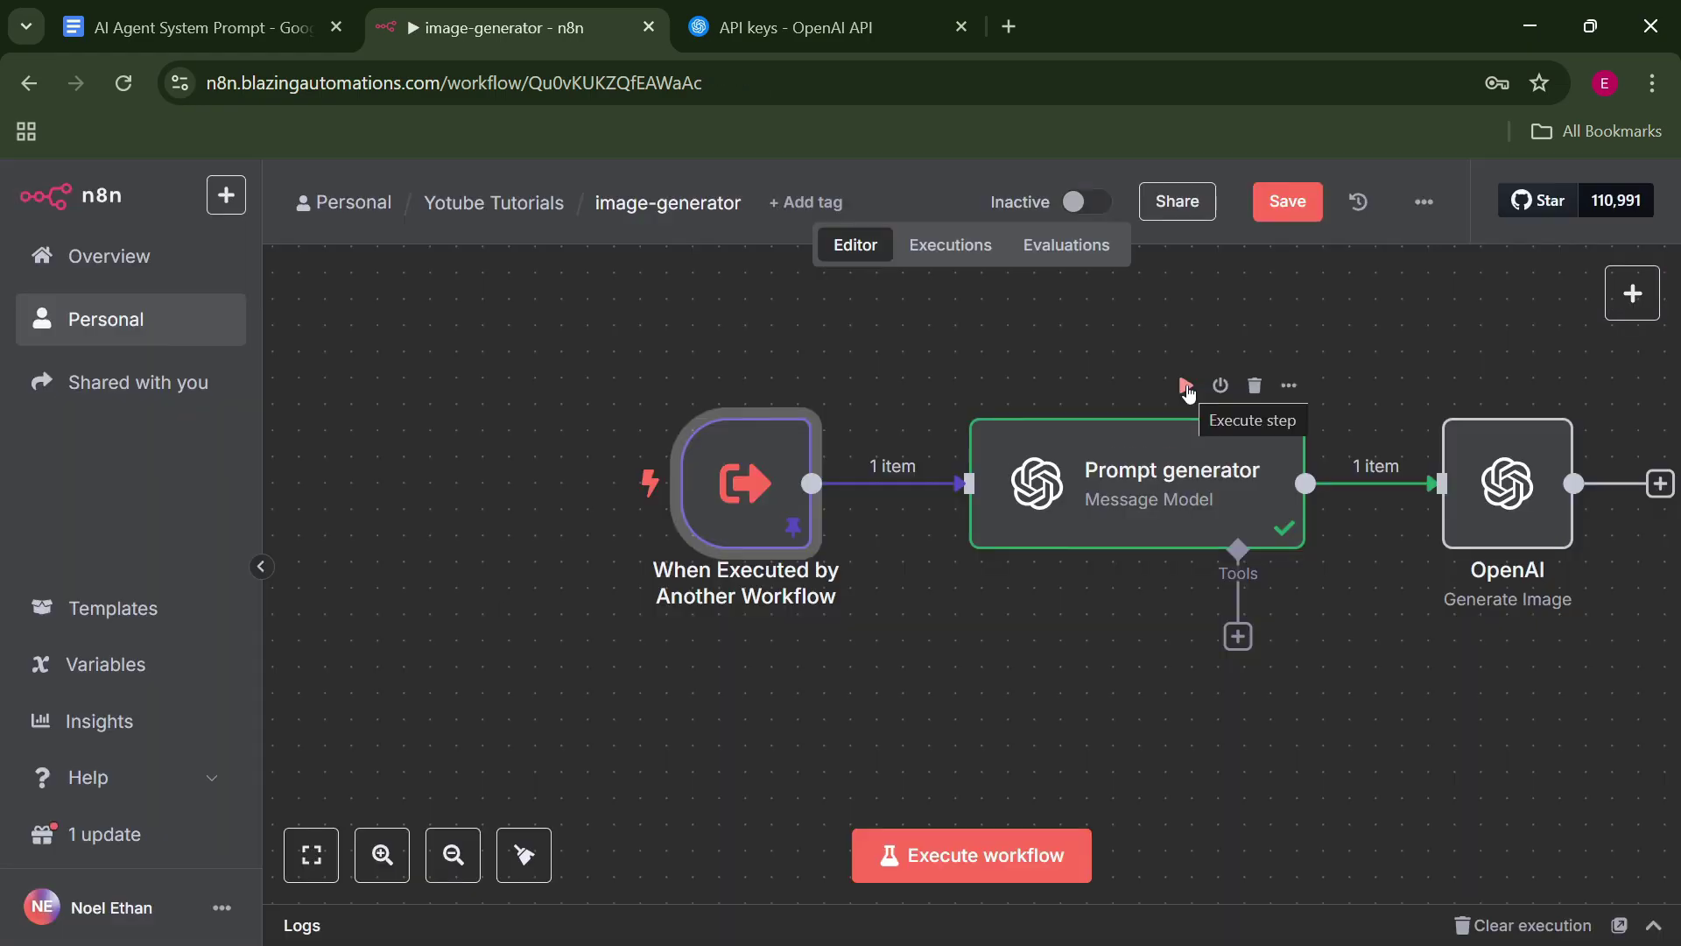
# Run Prompt generator on 'life and growth' and review its ink-sketch illustration prompt.
pyautogui.click(1186, 388)
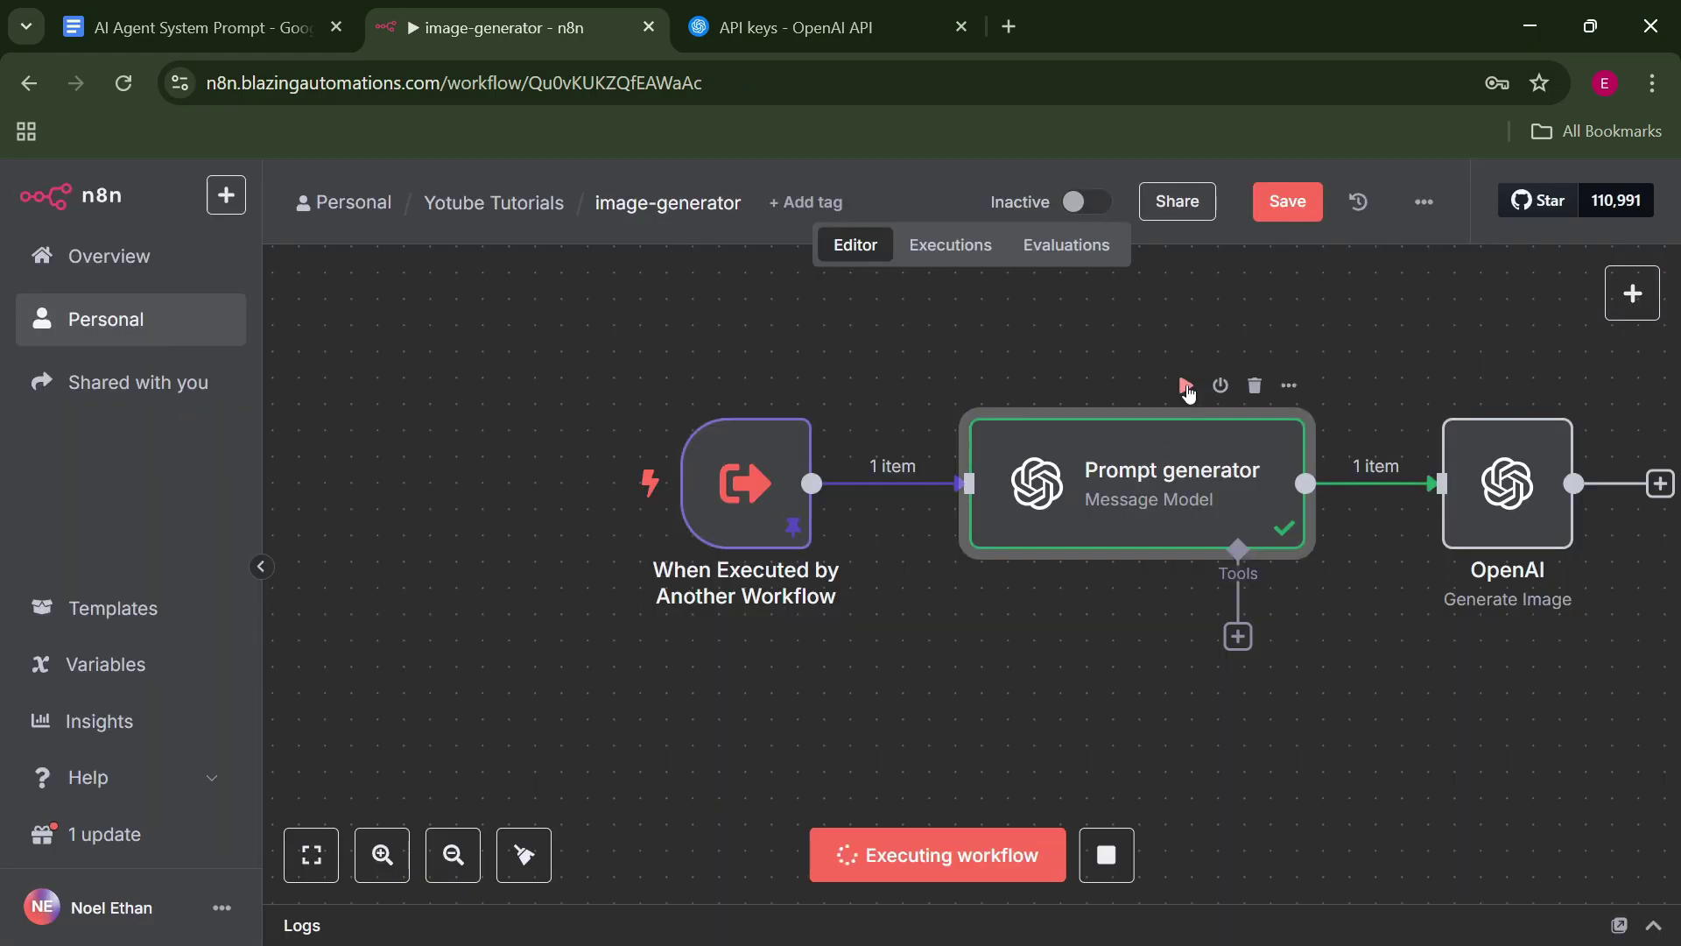
pyautogui.doubleClick(1198, 480)
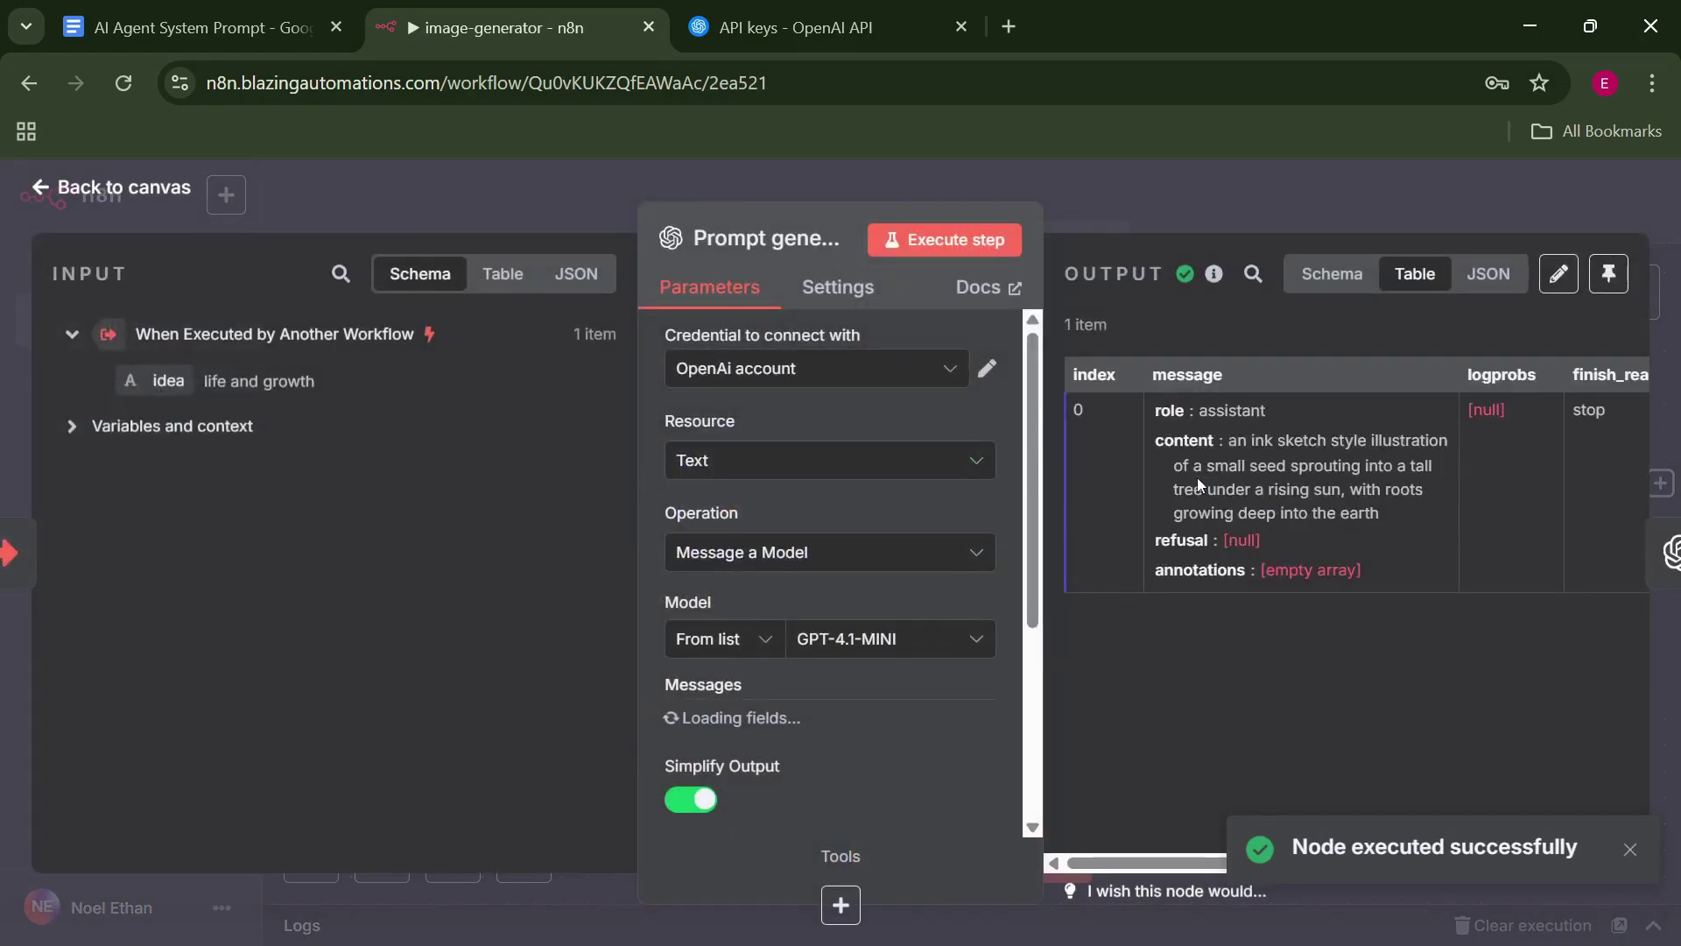
pyautogui.moveTo(1229, 440); pyautogui.dragTo(1360, 510)
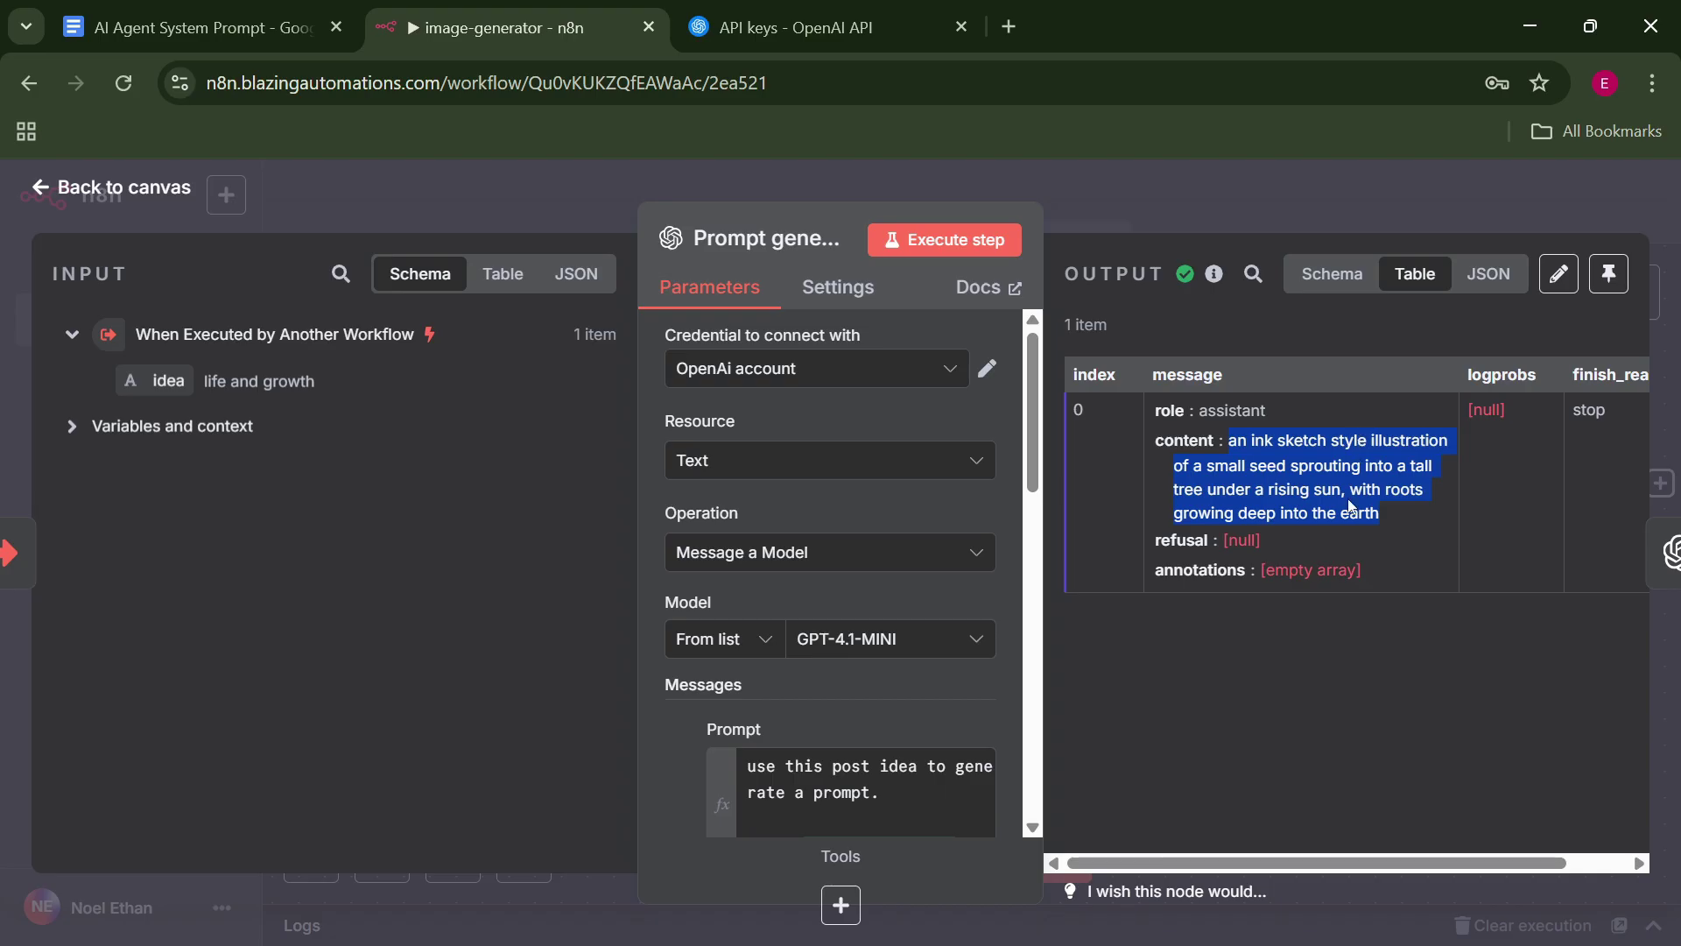
pyautogui.click(1668, 551)
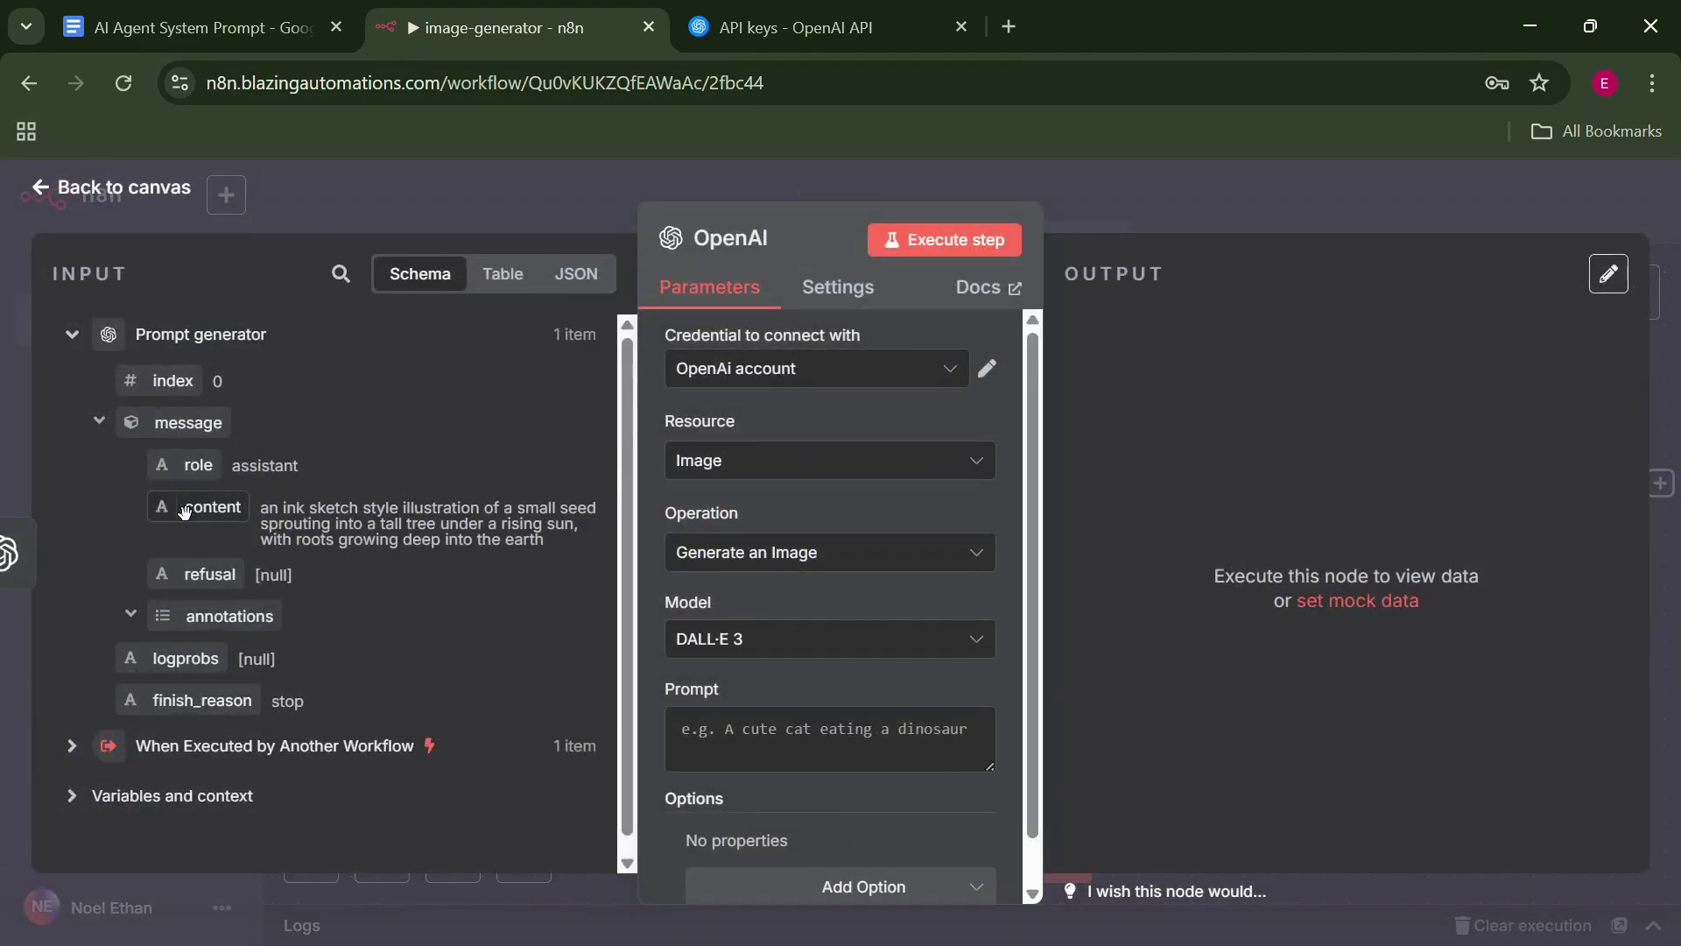
# Use DALL-E 3, map {{ $json.message.content }} into Prompt, and execute the image step.
pyautogui.click(770, 640)
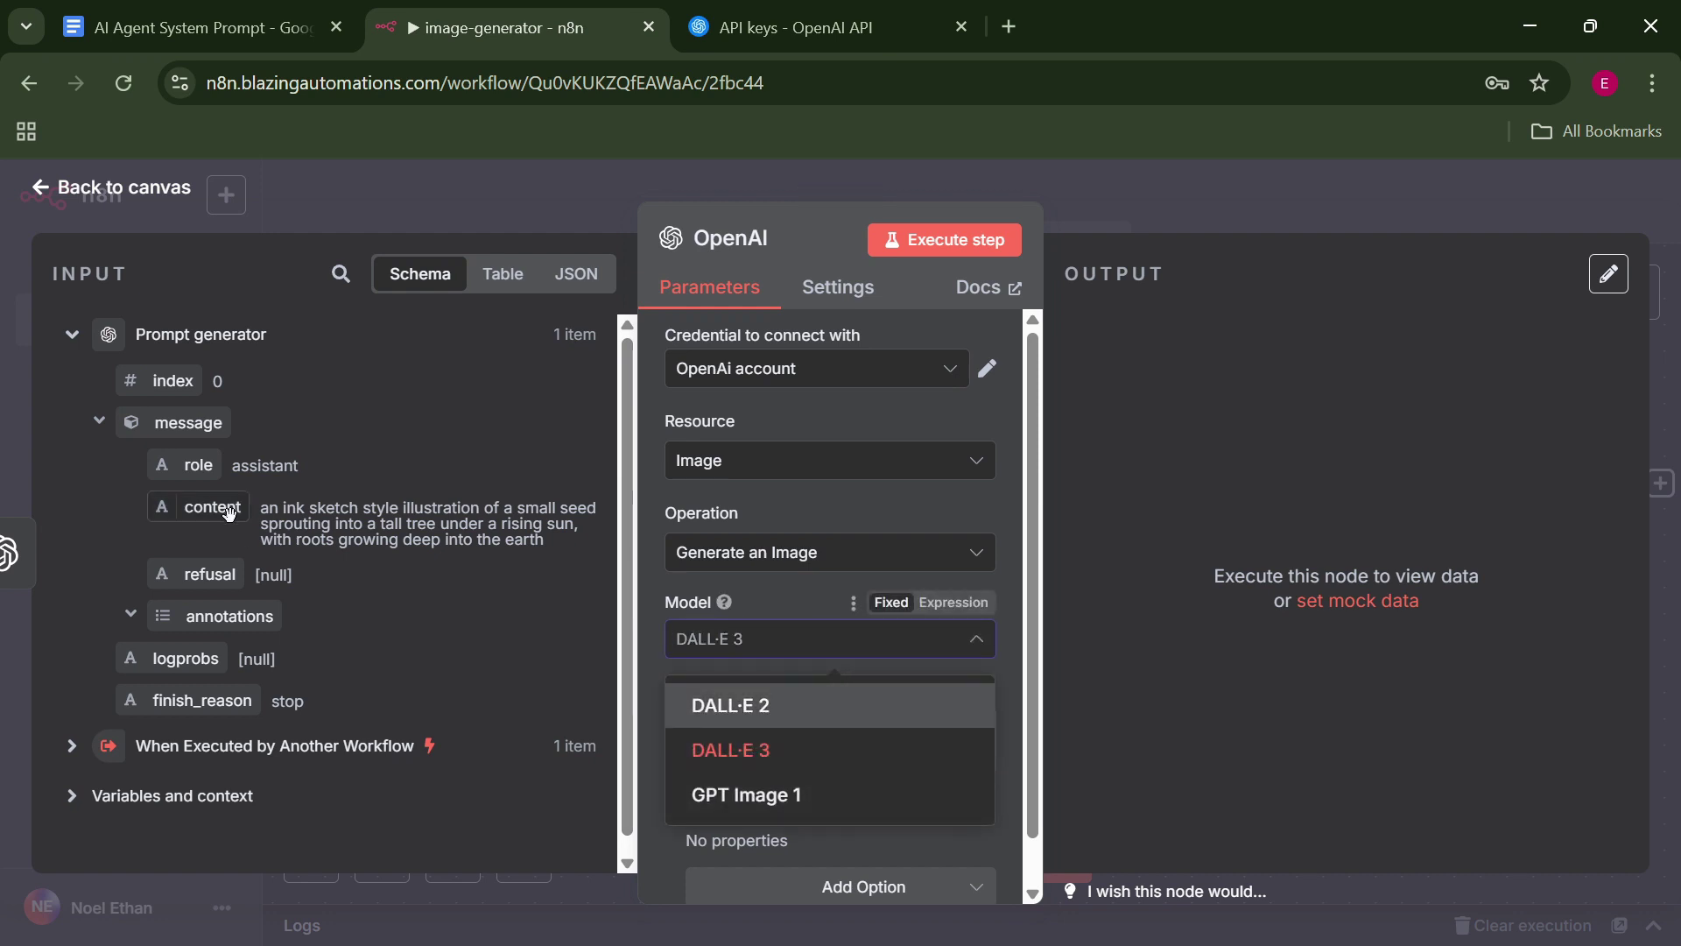
pyautogui.click(770, 749)
pyautogui.moveTo(224, 509); pyautogui.dragTo(731, 738)
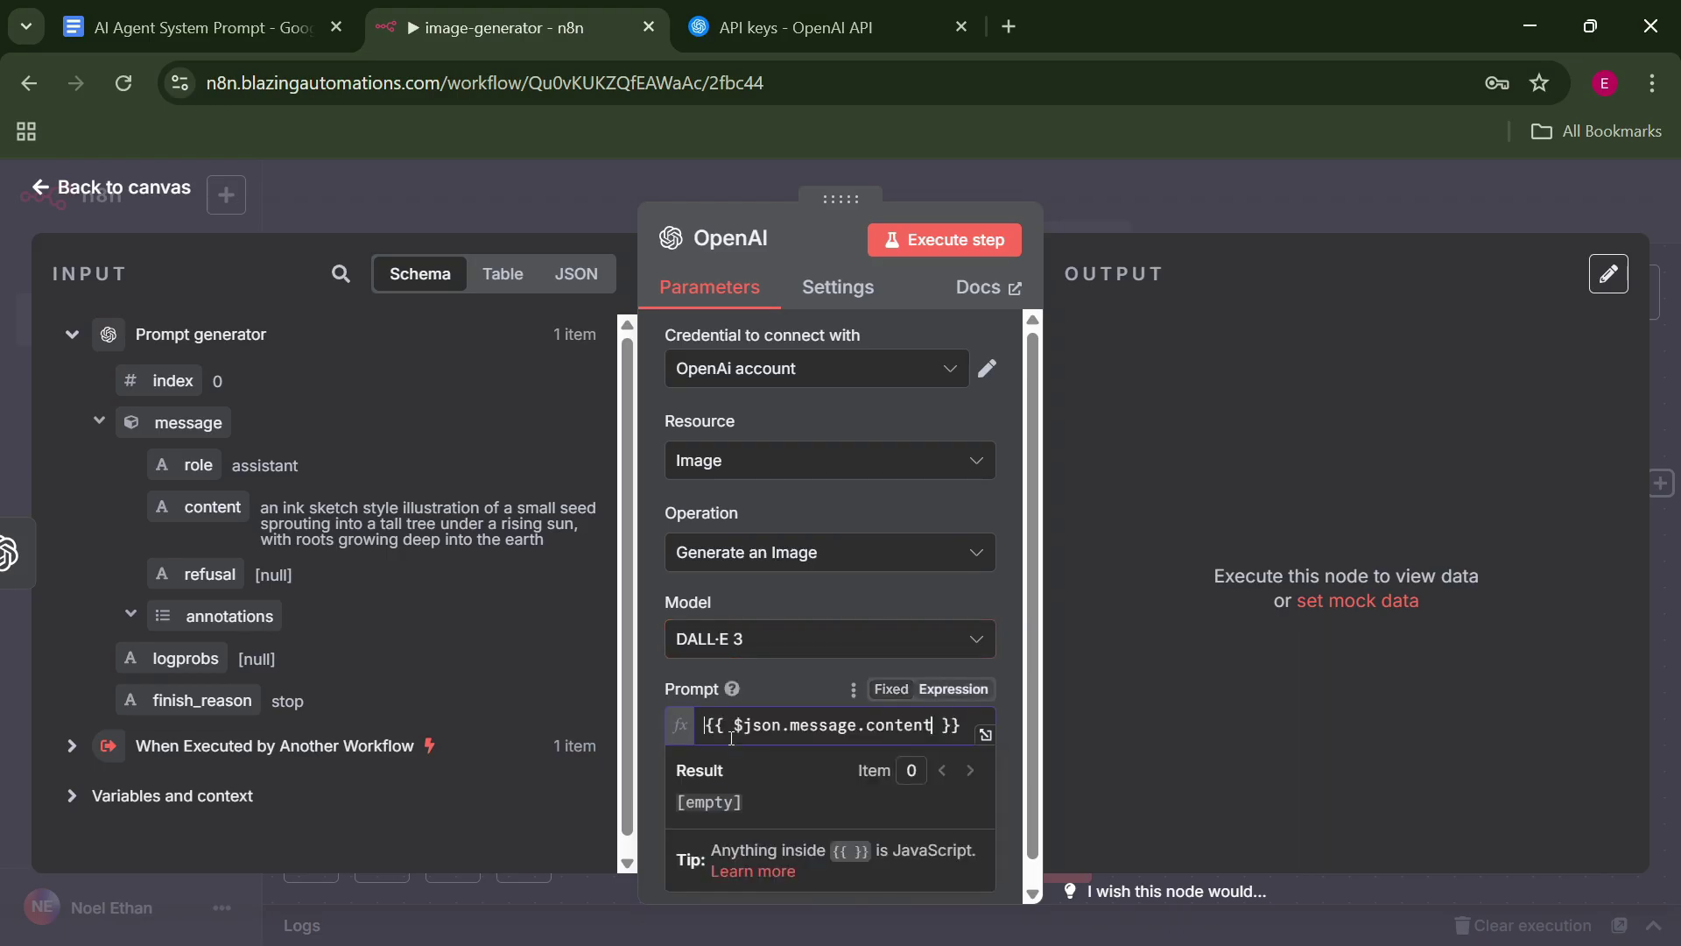
pyautogui.click(946, 238)
# Generate the image, then add a Google Drive Upload file node after the OpenAI node.
pyautogui.press('Escape')
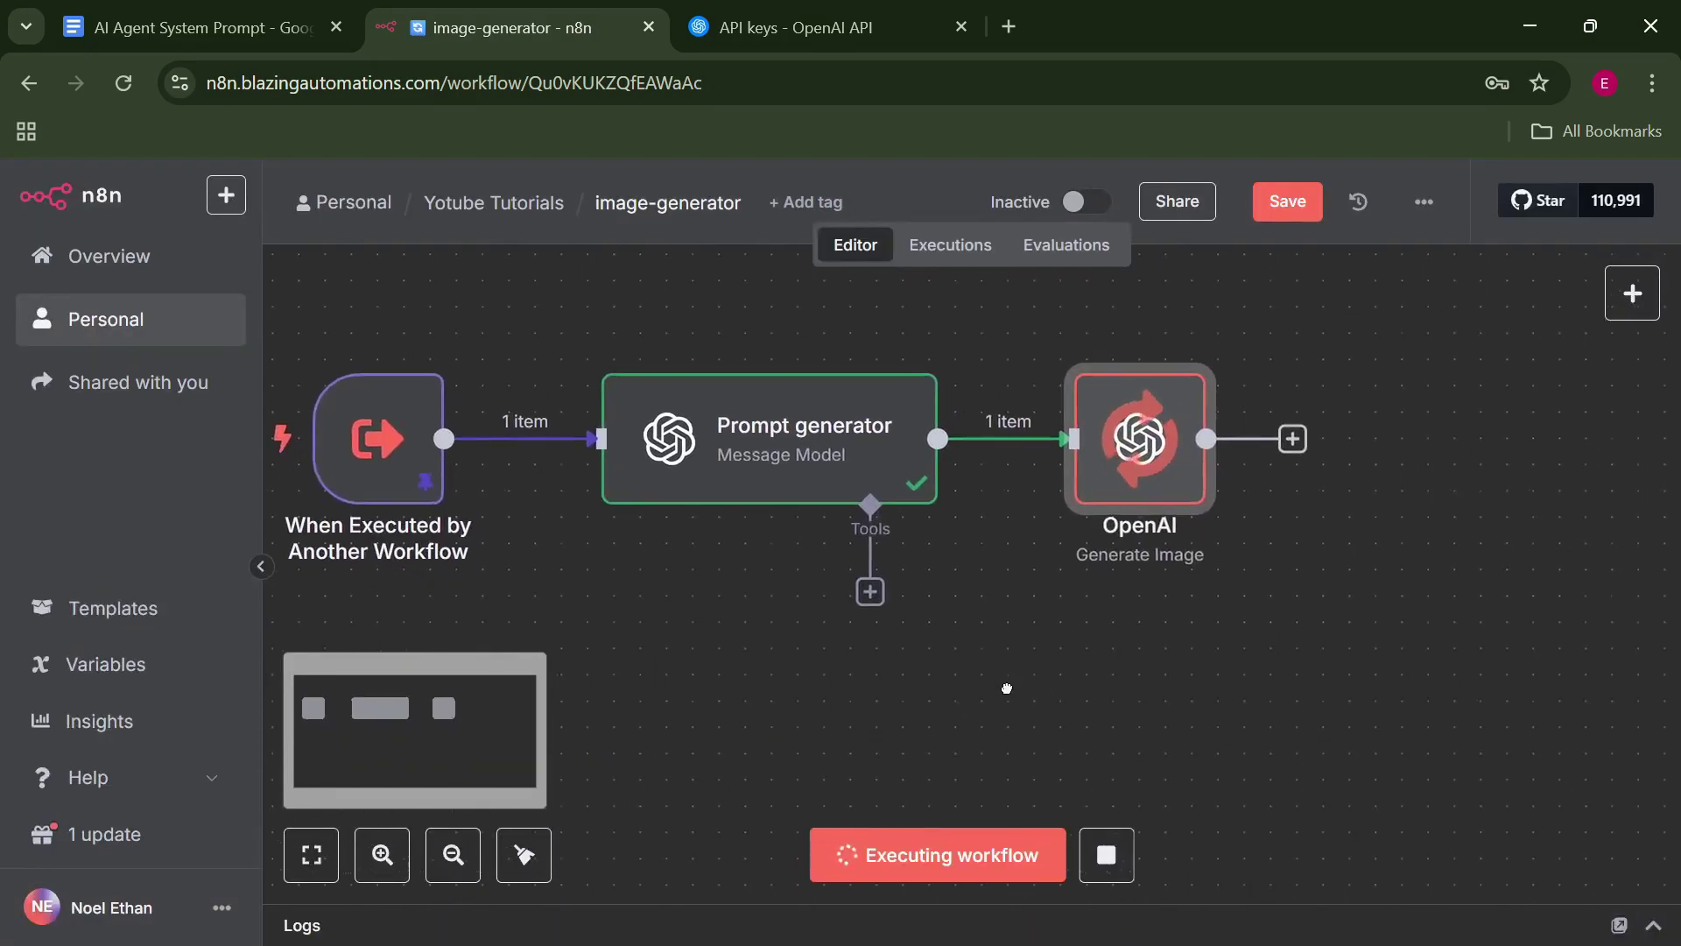
pyautogui.click(1280, 438)
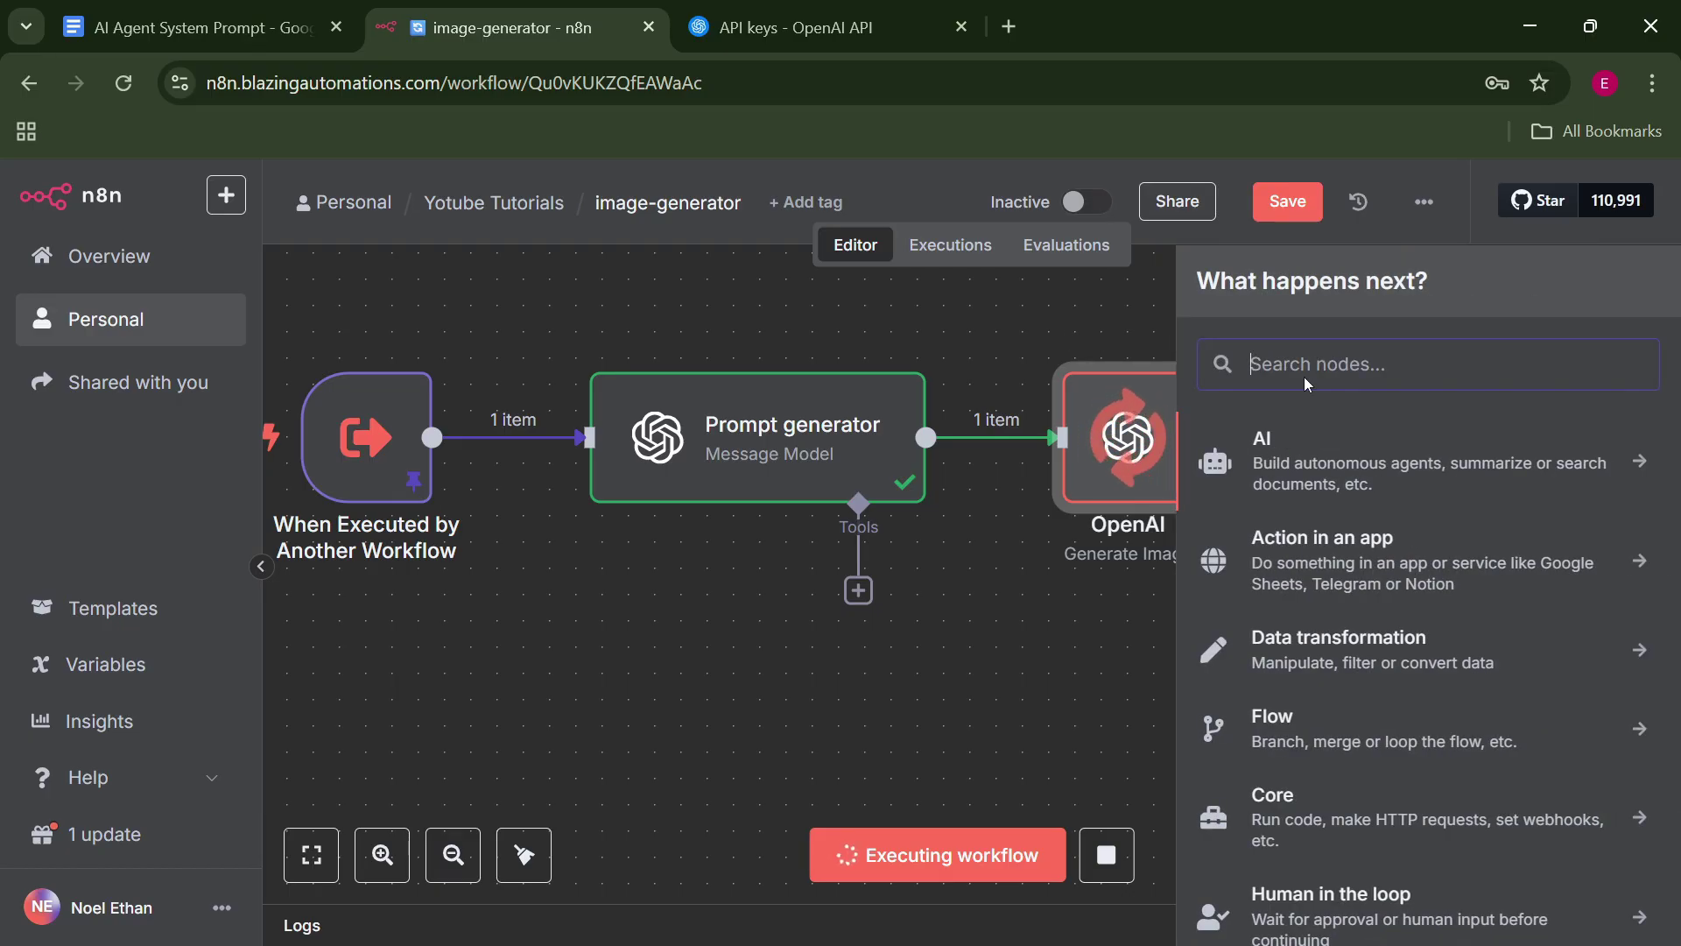
pyautogui.write('google dri')
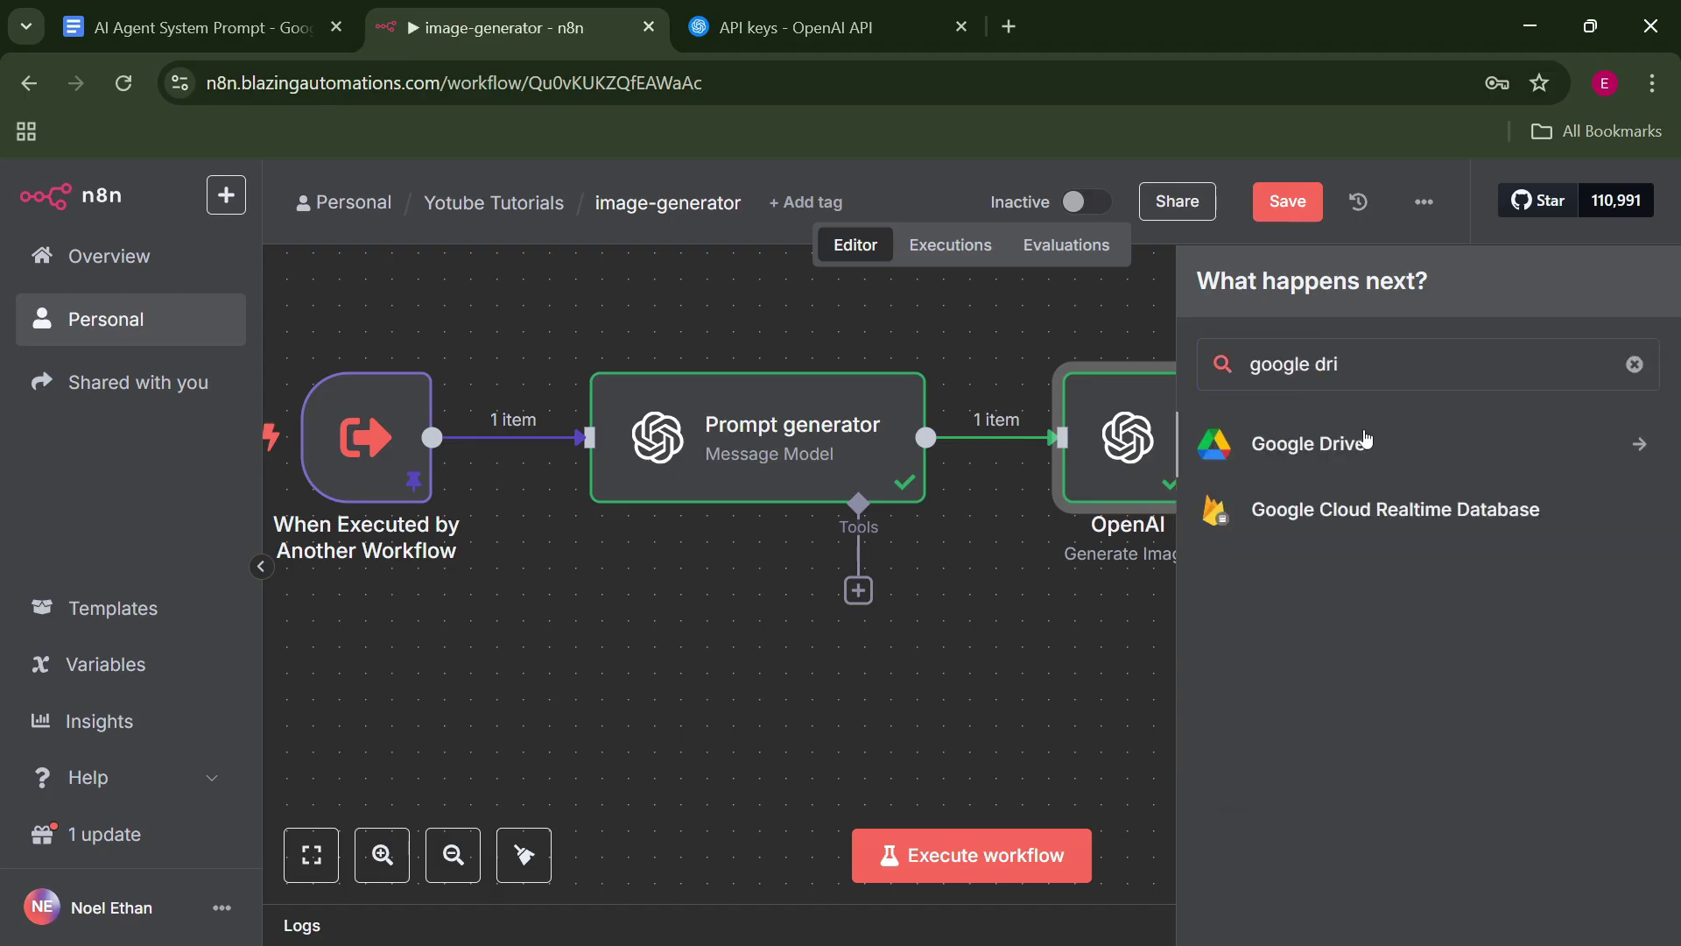
pyautogui.click(1295, 443)
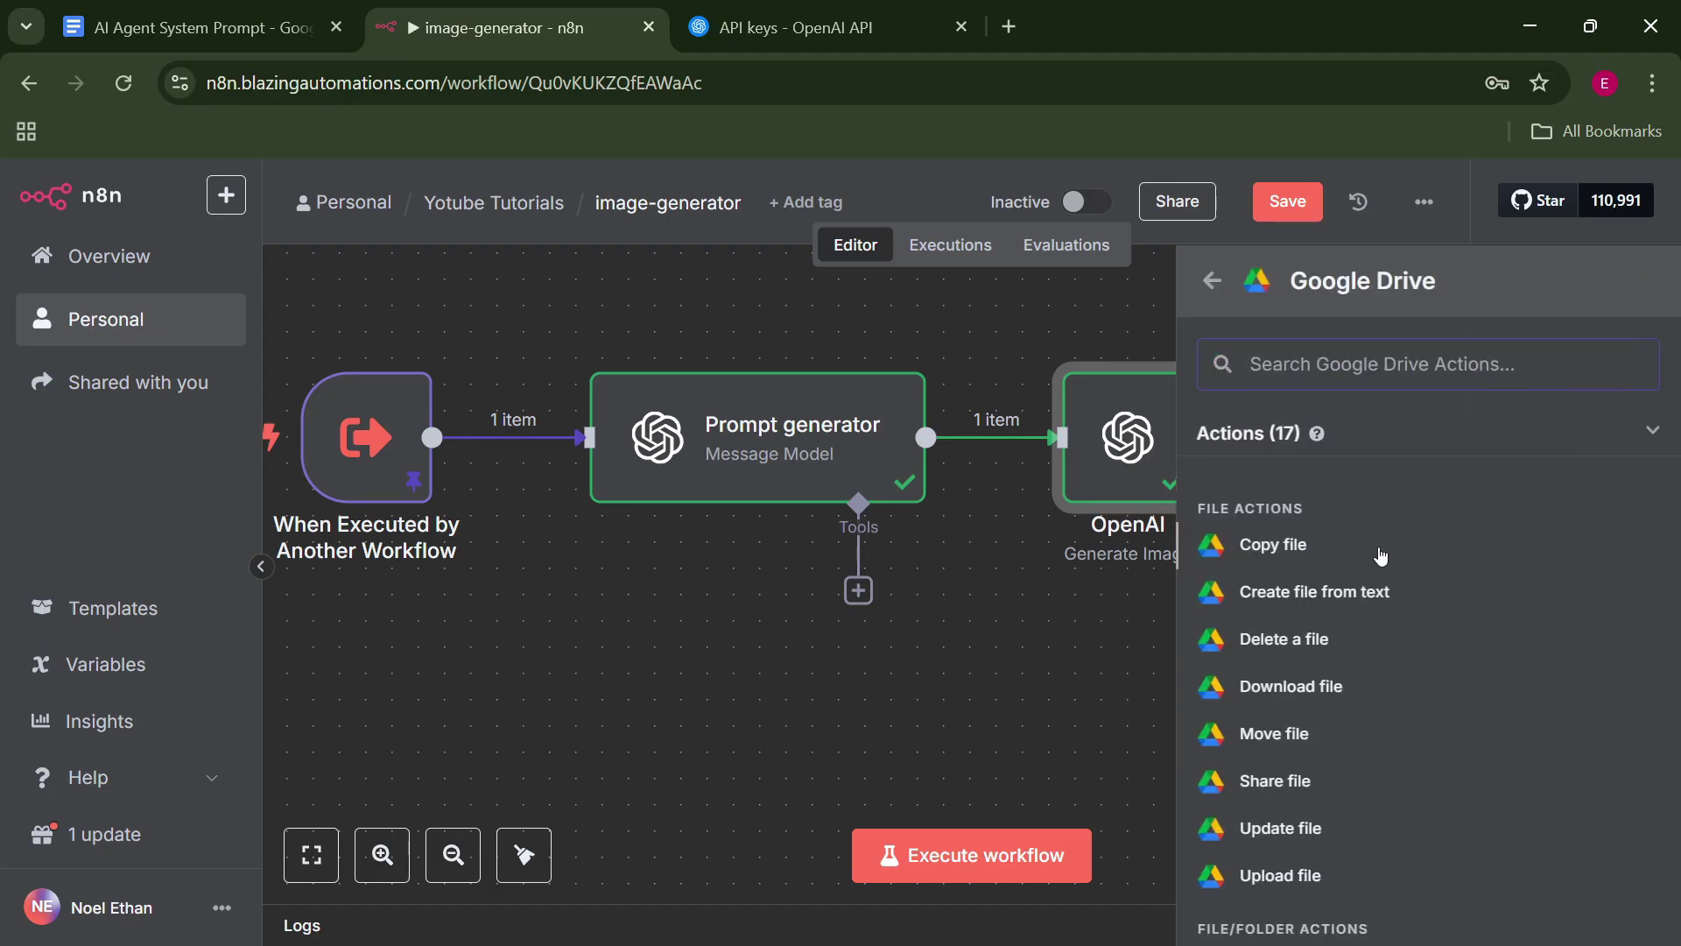
pyautogui.click(1307, 874)
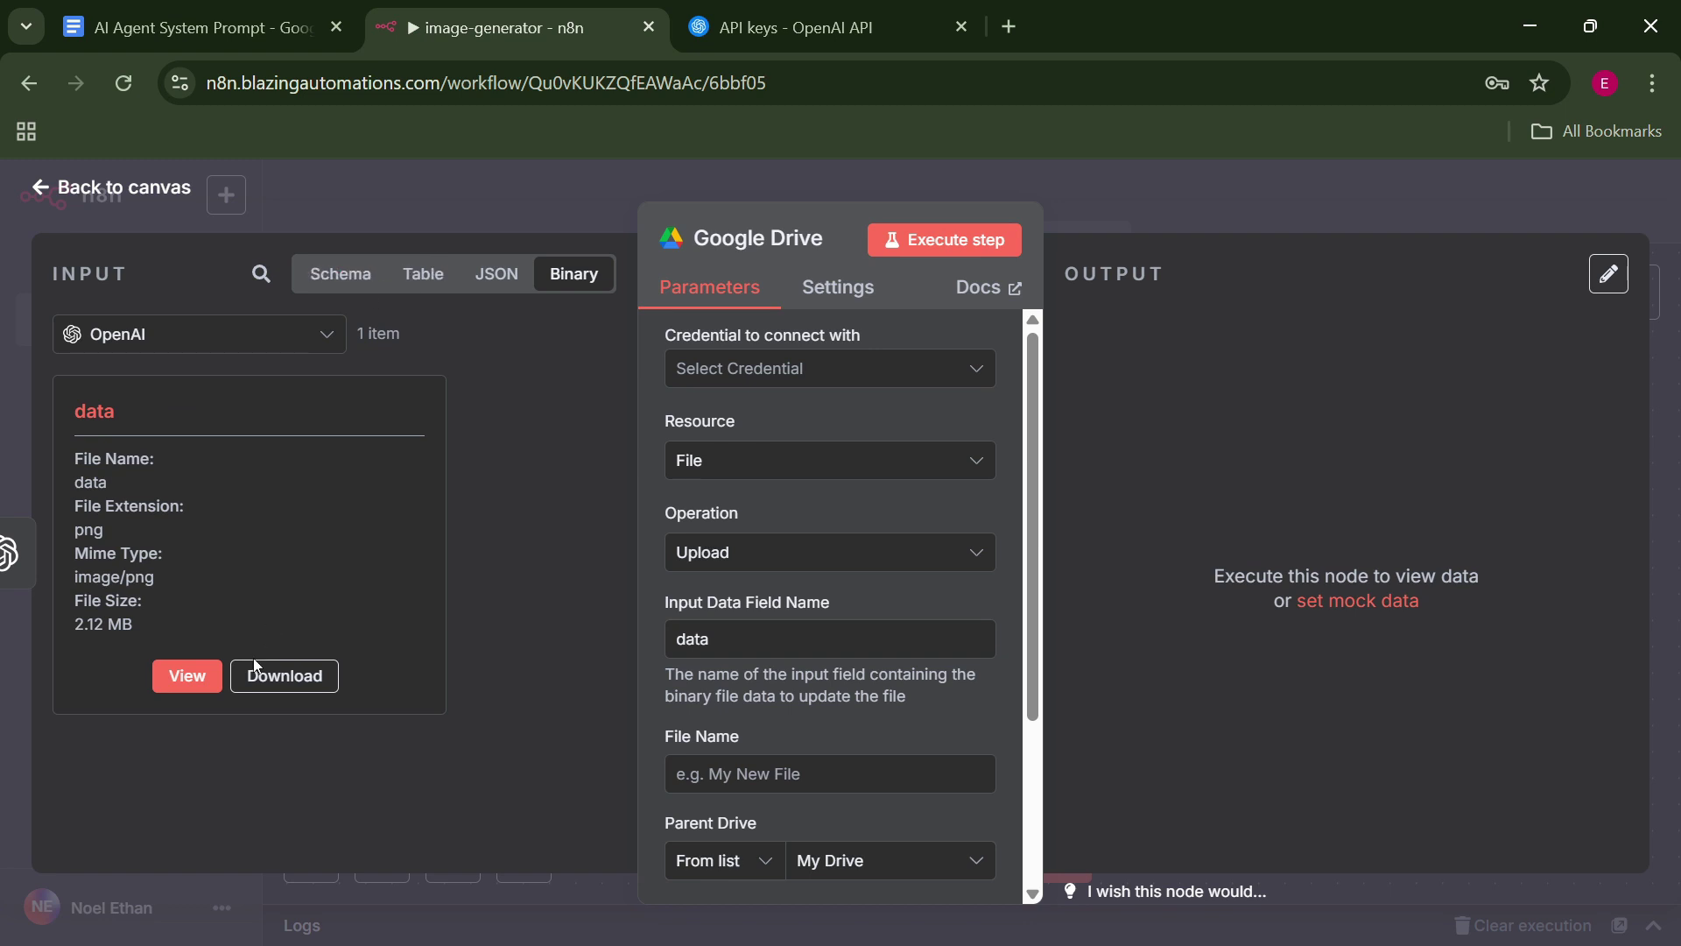
# Preview the generated tree image in the Drive node's input, open the credential choices, and open a new browser tab.
pyautogui.click(196, 681)
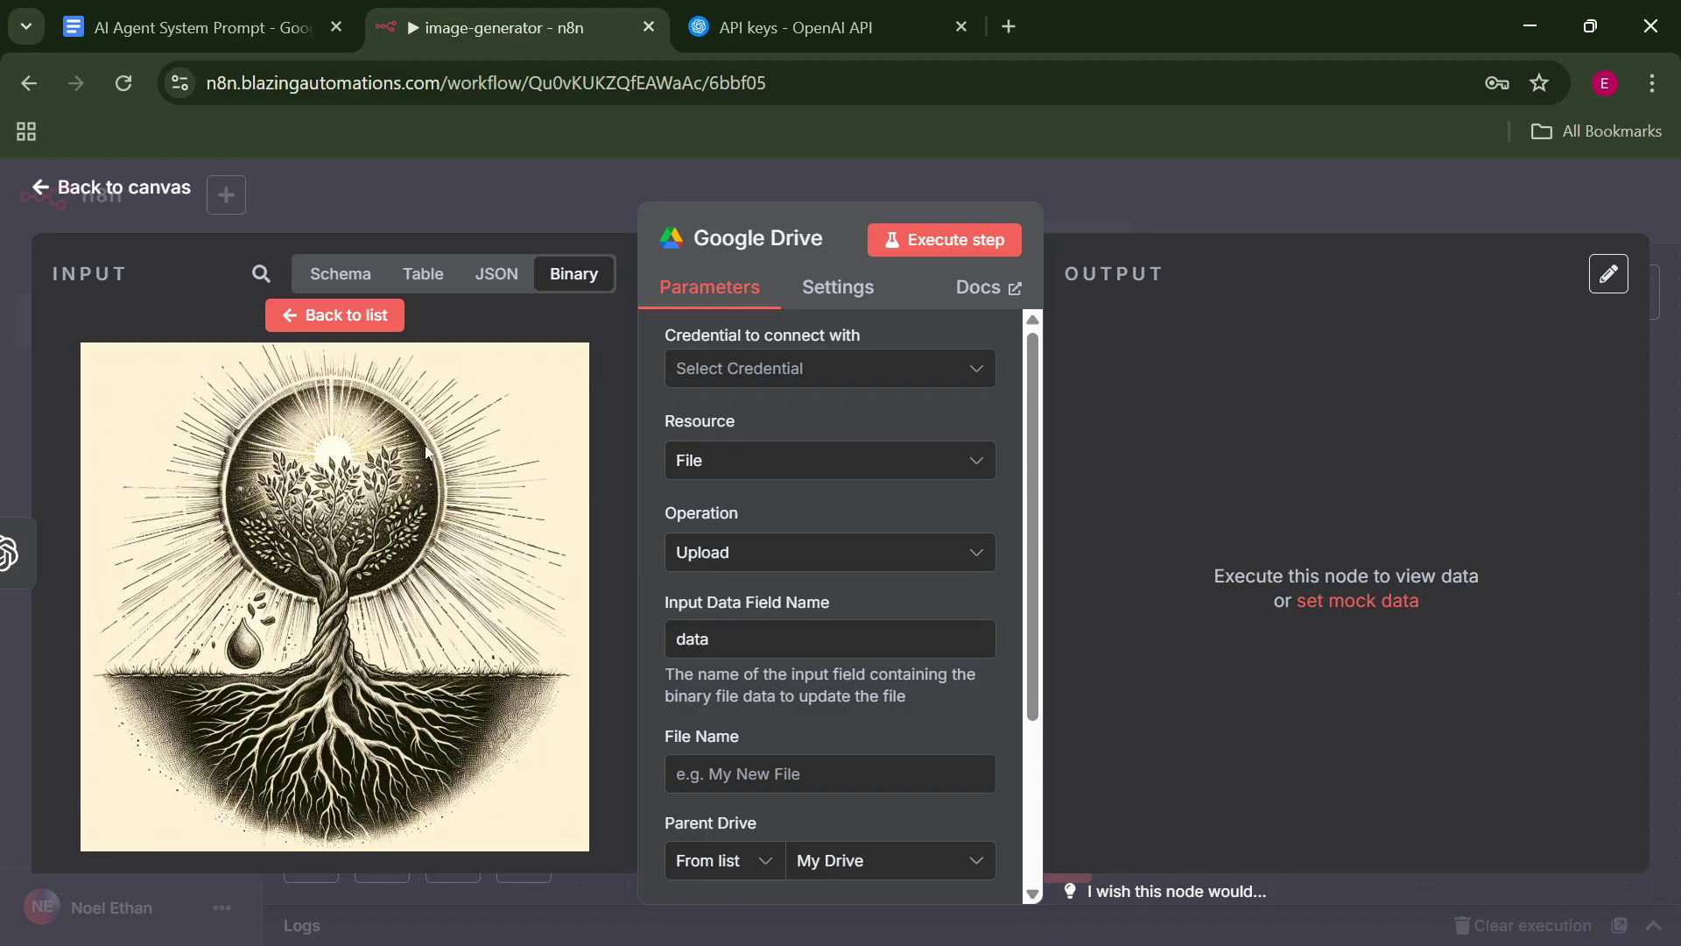
pyautogui.scroll(-1, 963, 350)
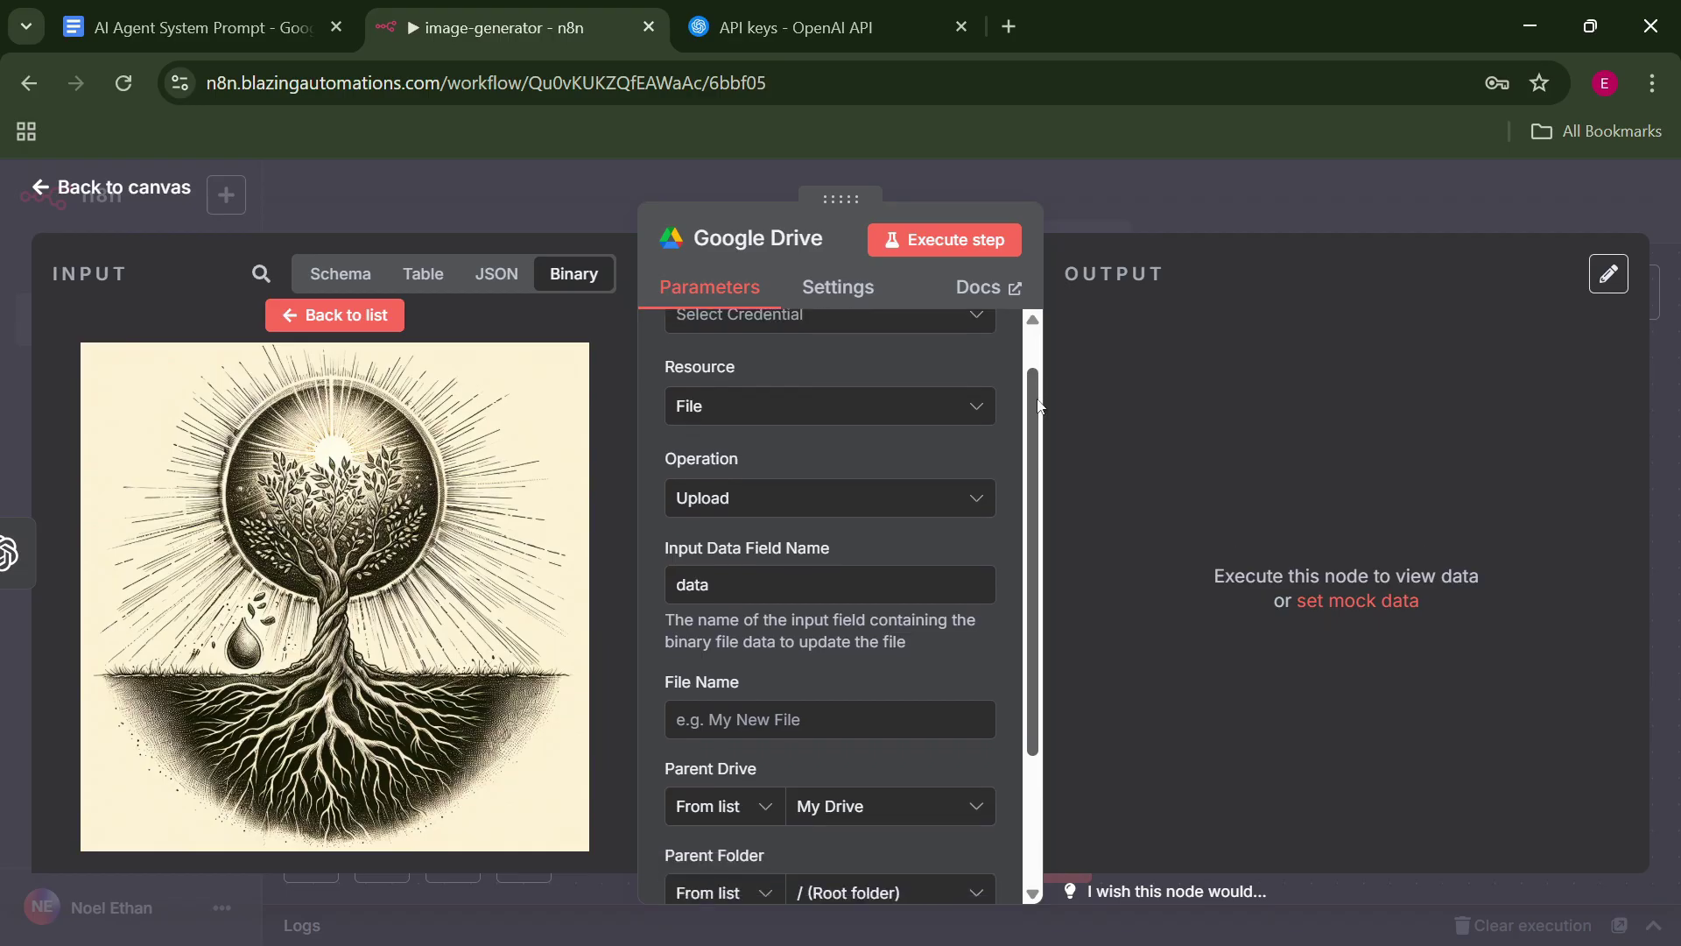
pyautogui.scroll(1, 965, 341)
pyautogui.click(913, 374)
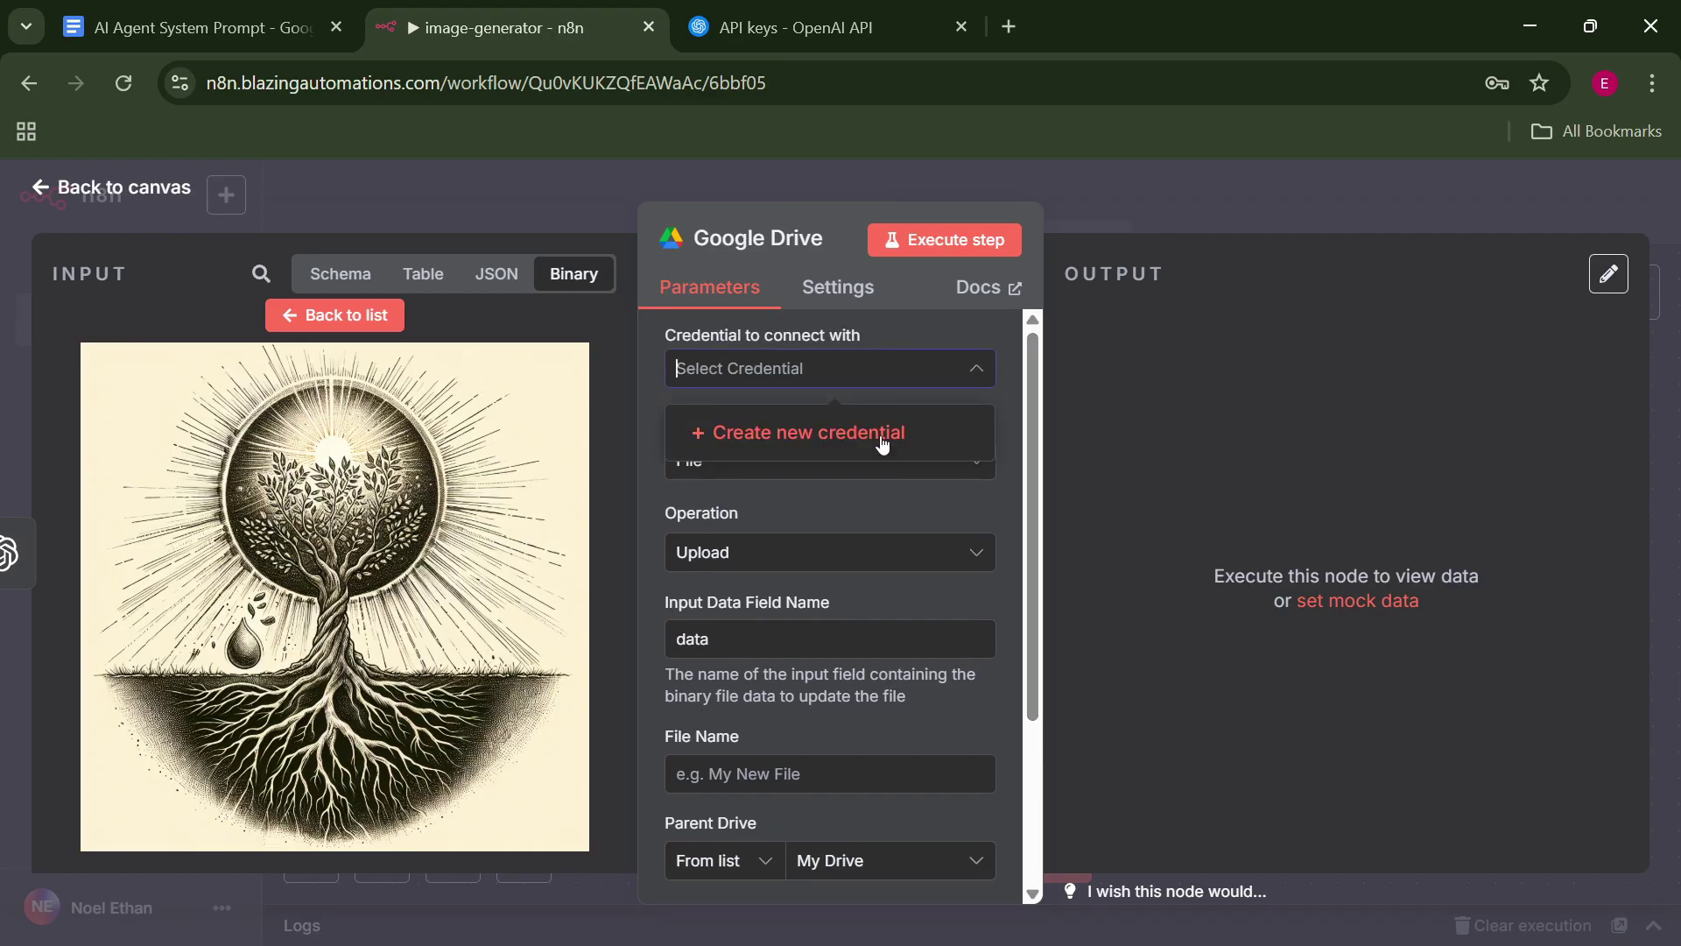
pyautogui.hotkey('ctrl', 't')
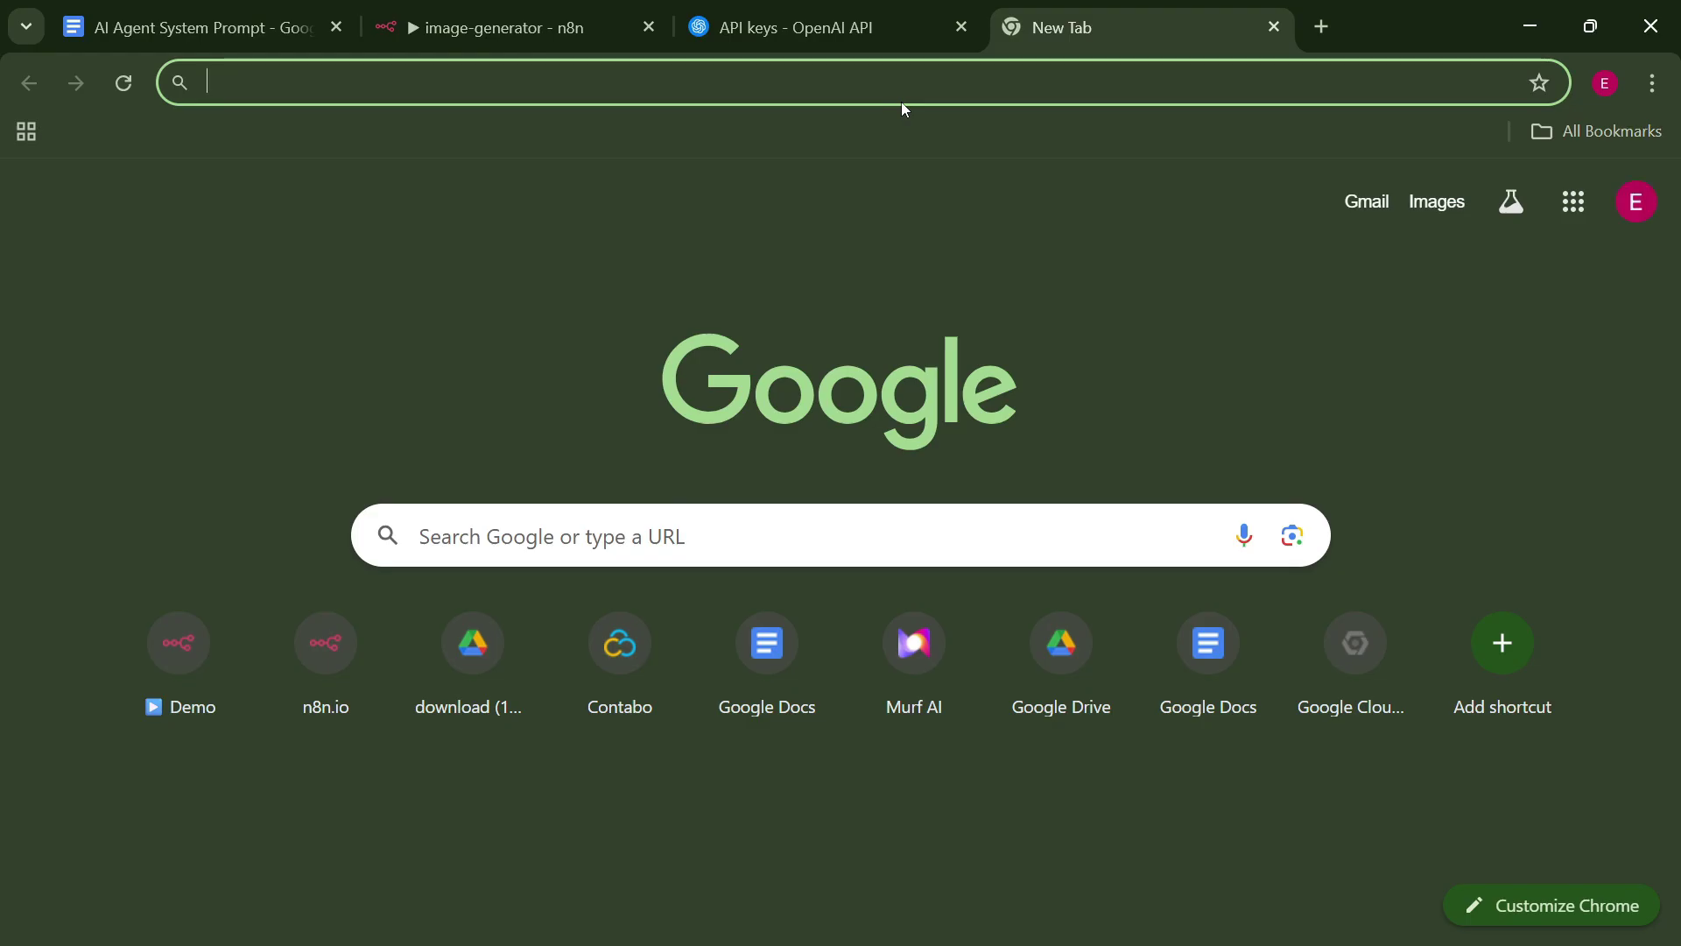
# Search 'google cloud console' to open the console, then return to the n8n tab.
pyautogui.write('google cloud console')
pyautogui.press('Return')
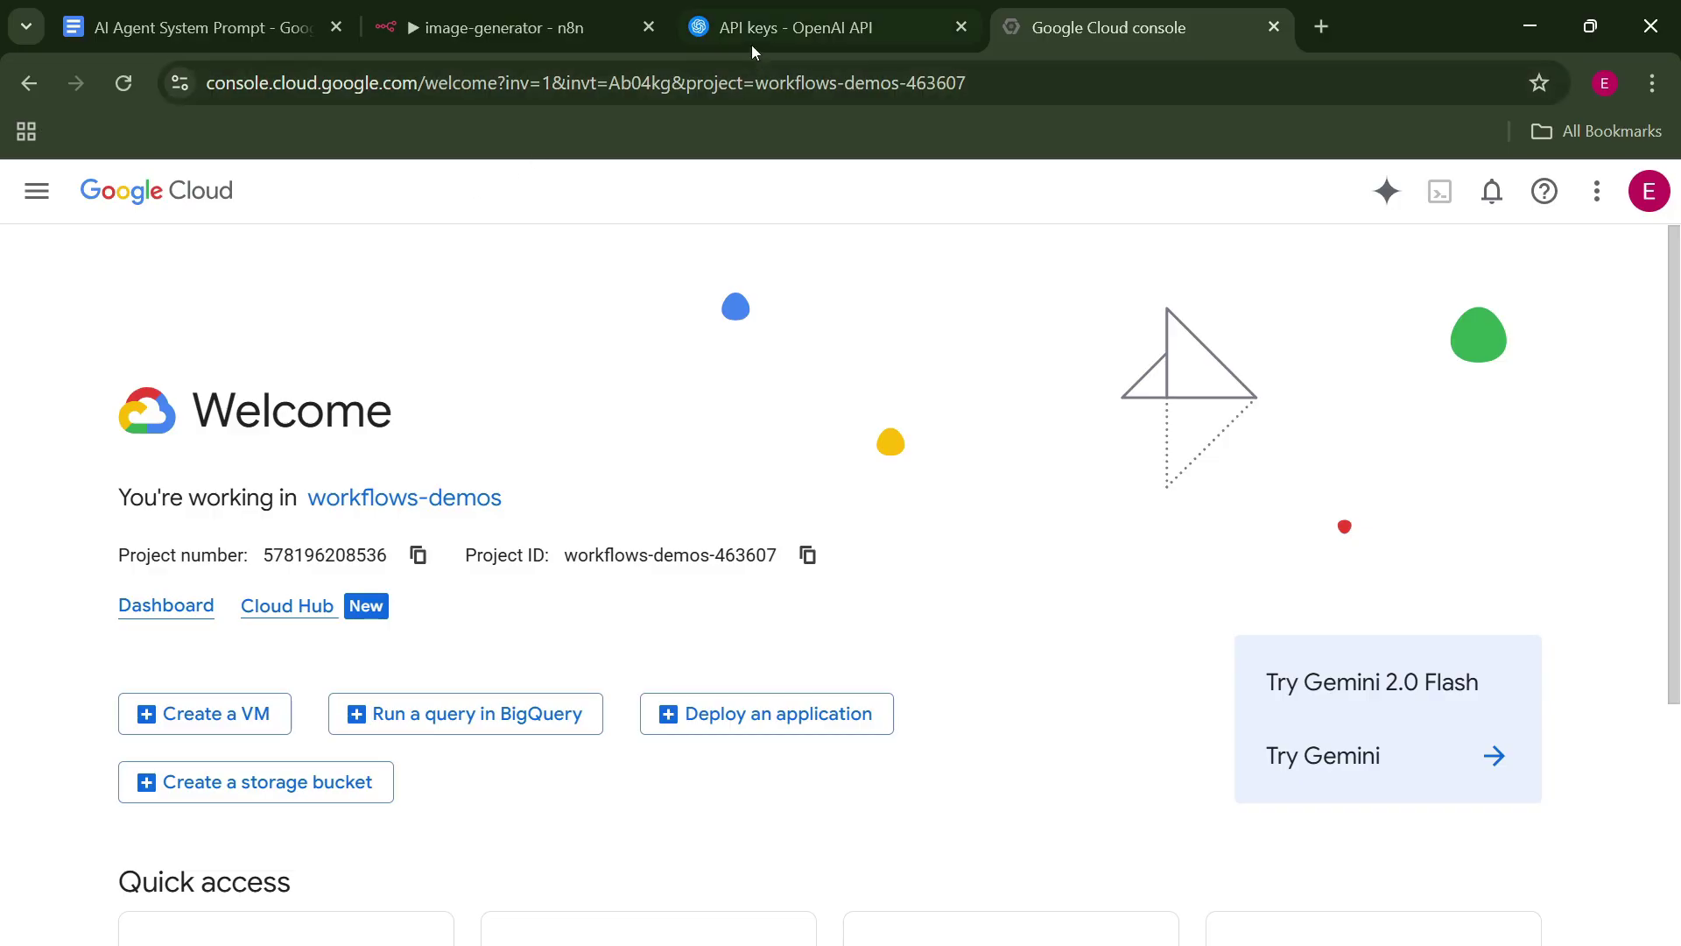
pyautogui.click(779, 7)
pyautogui.click(503, 27)
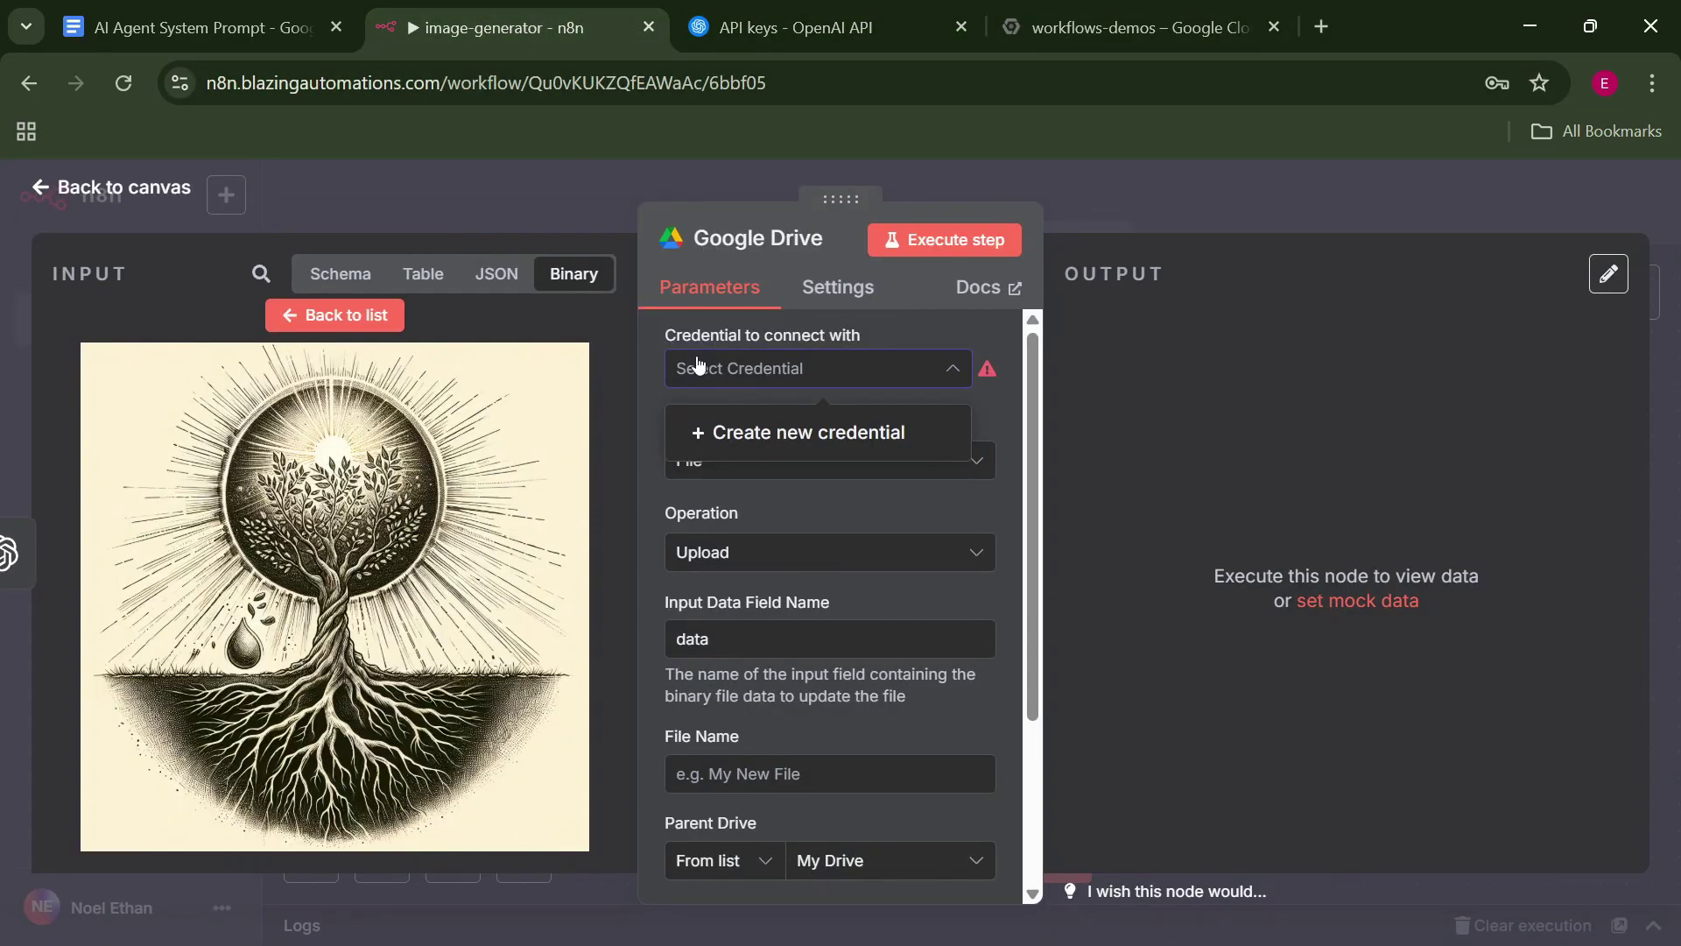
# Start a new Google Drive OAuth2 credential in n8n, then switch to the Google Cloud Console tab.
pyautogui.click(832, 442)
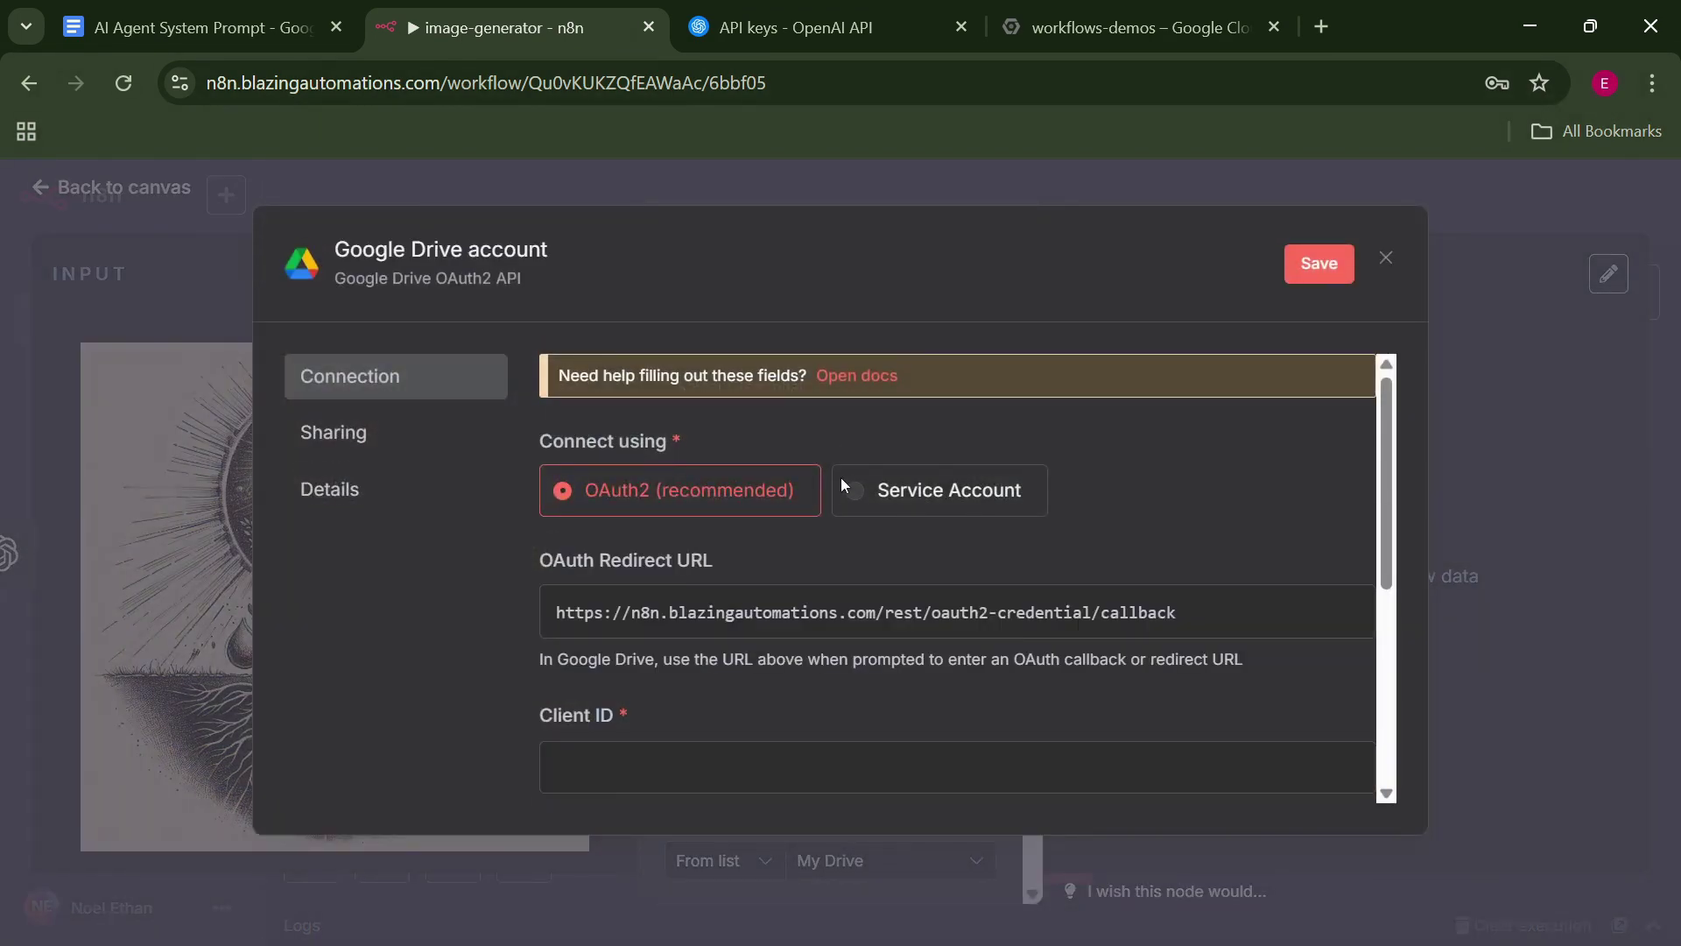
pyautogui.scroll(-3, 1371, 516)
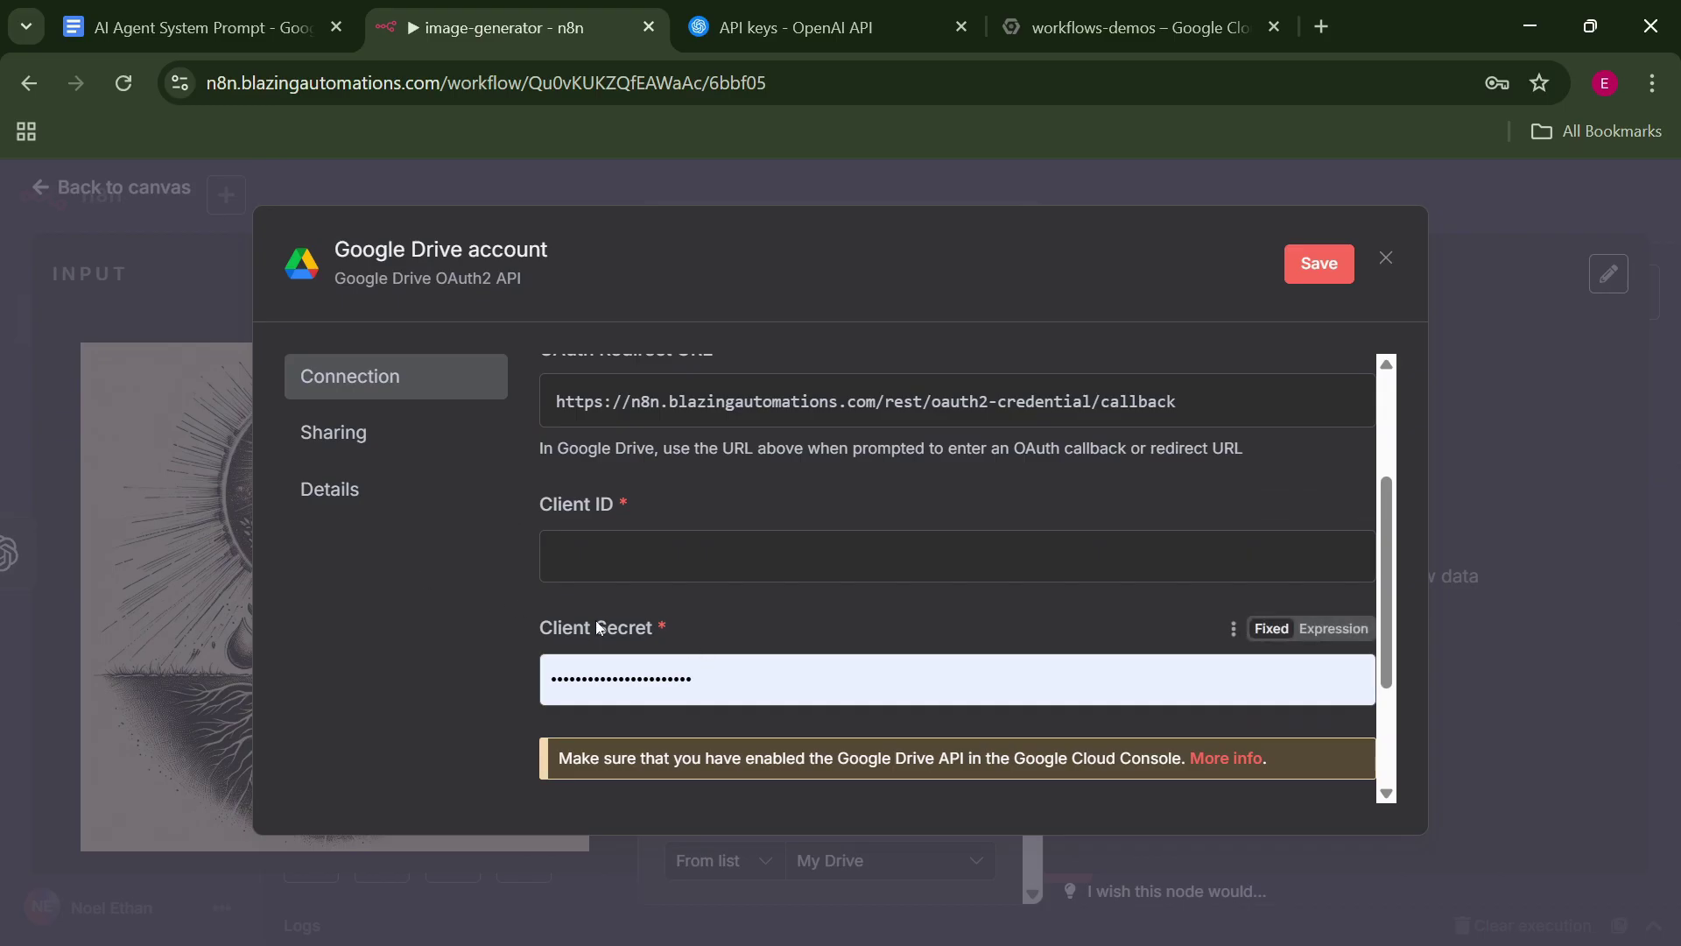
pyautogui.click(1139, 27)
pyautogui.press('Escape')
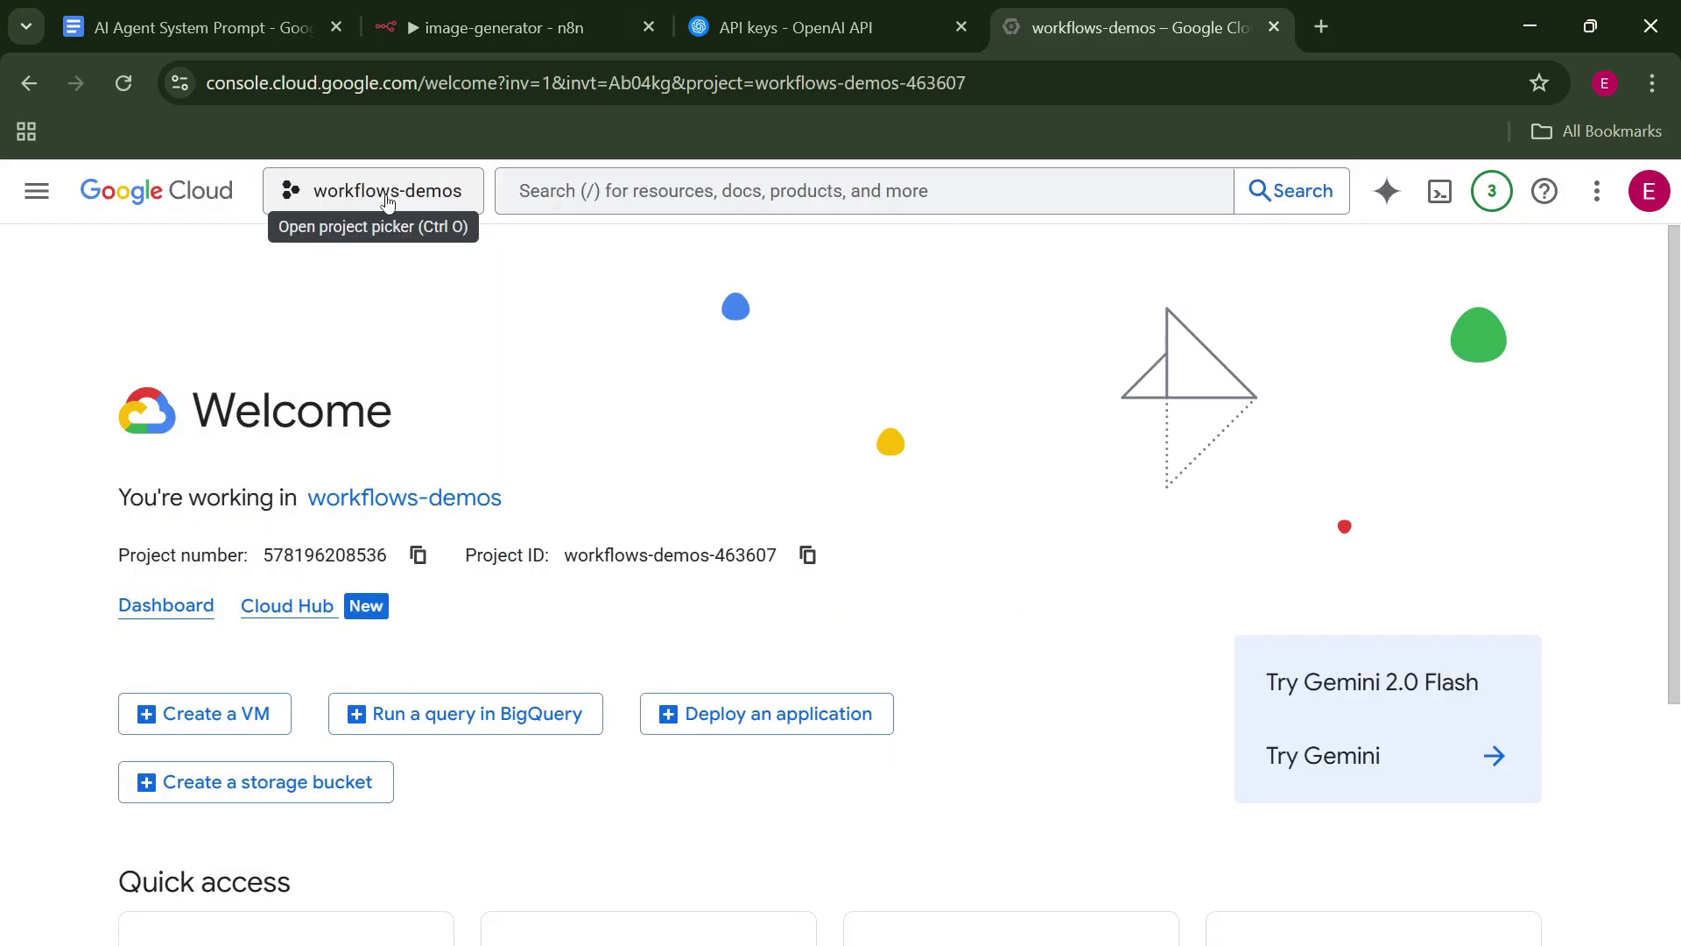
# Create a Google Cloud project named tel-bot and make it the working project.
pyautogui.click(388, 201)
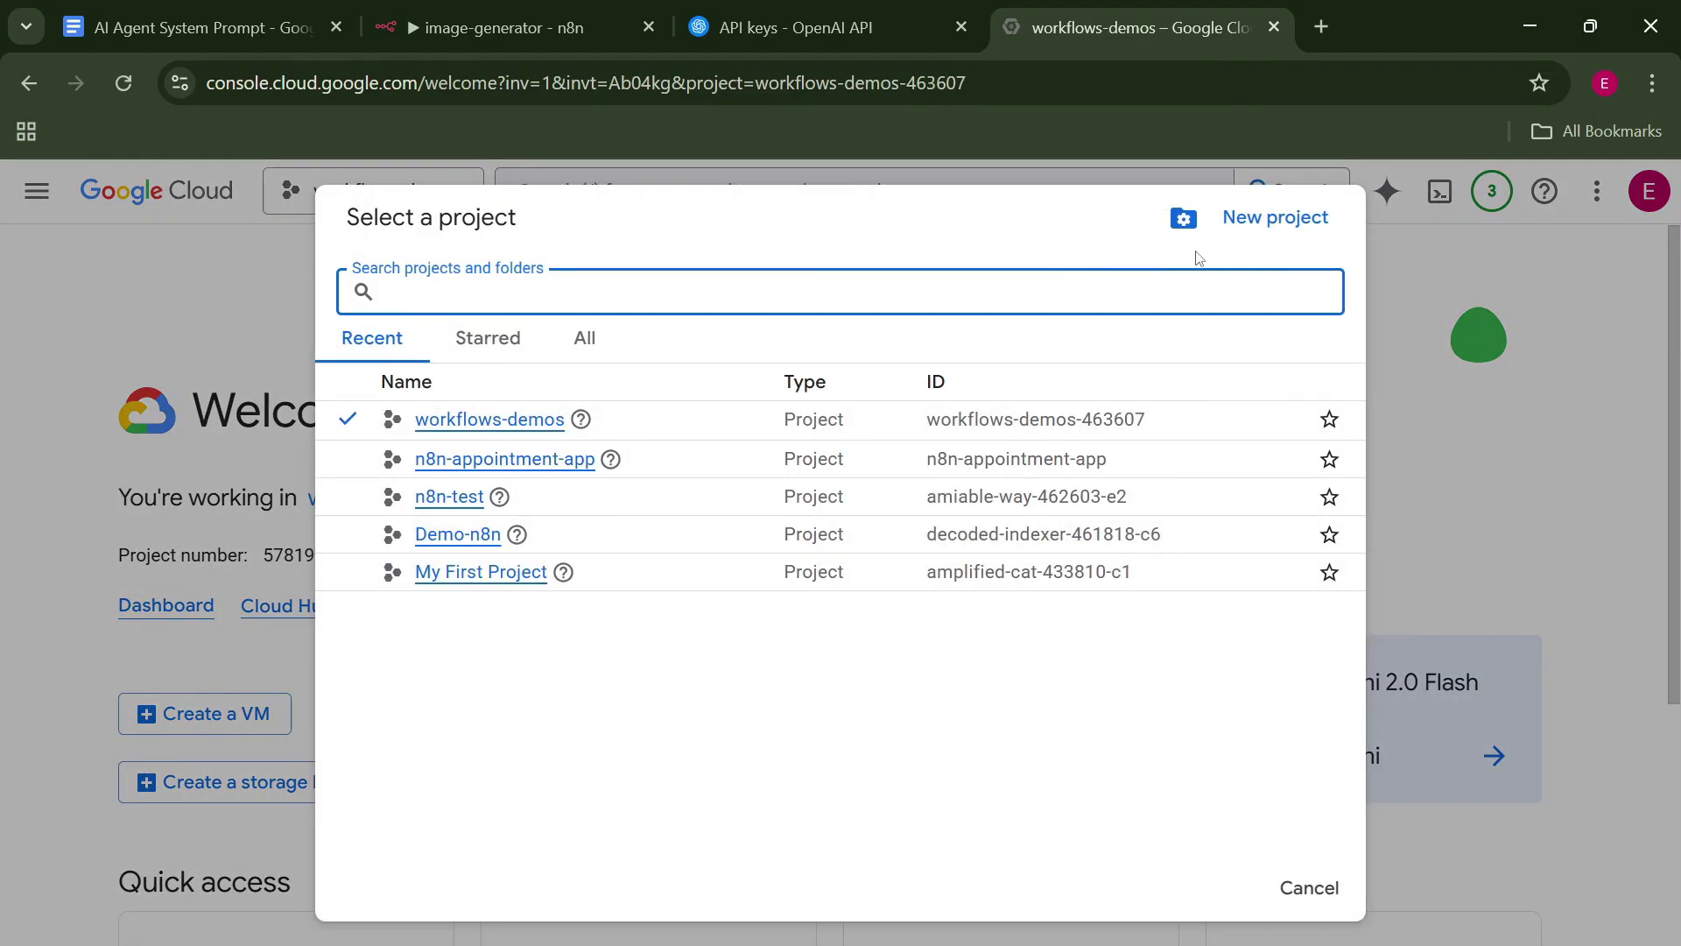
pyautogui.click(1295, 230)
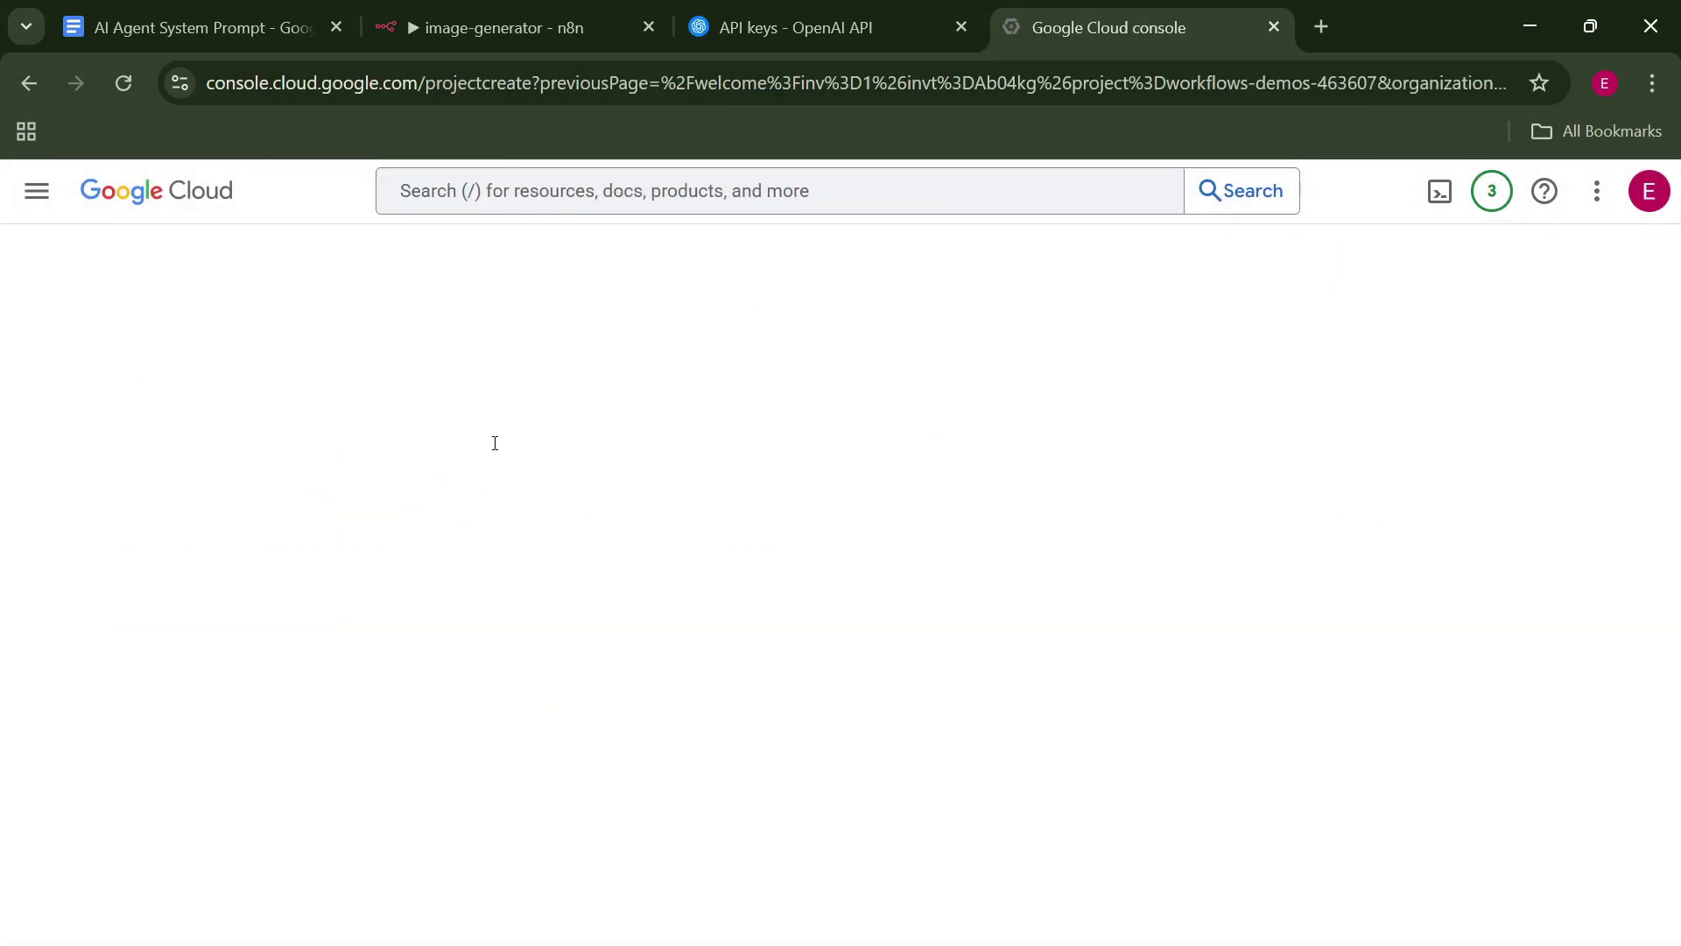
pyautogui.write('tel-bot')
pyautogui.click(77, 711)
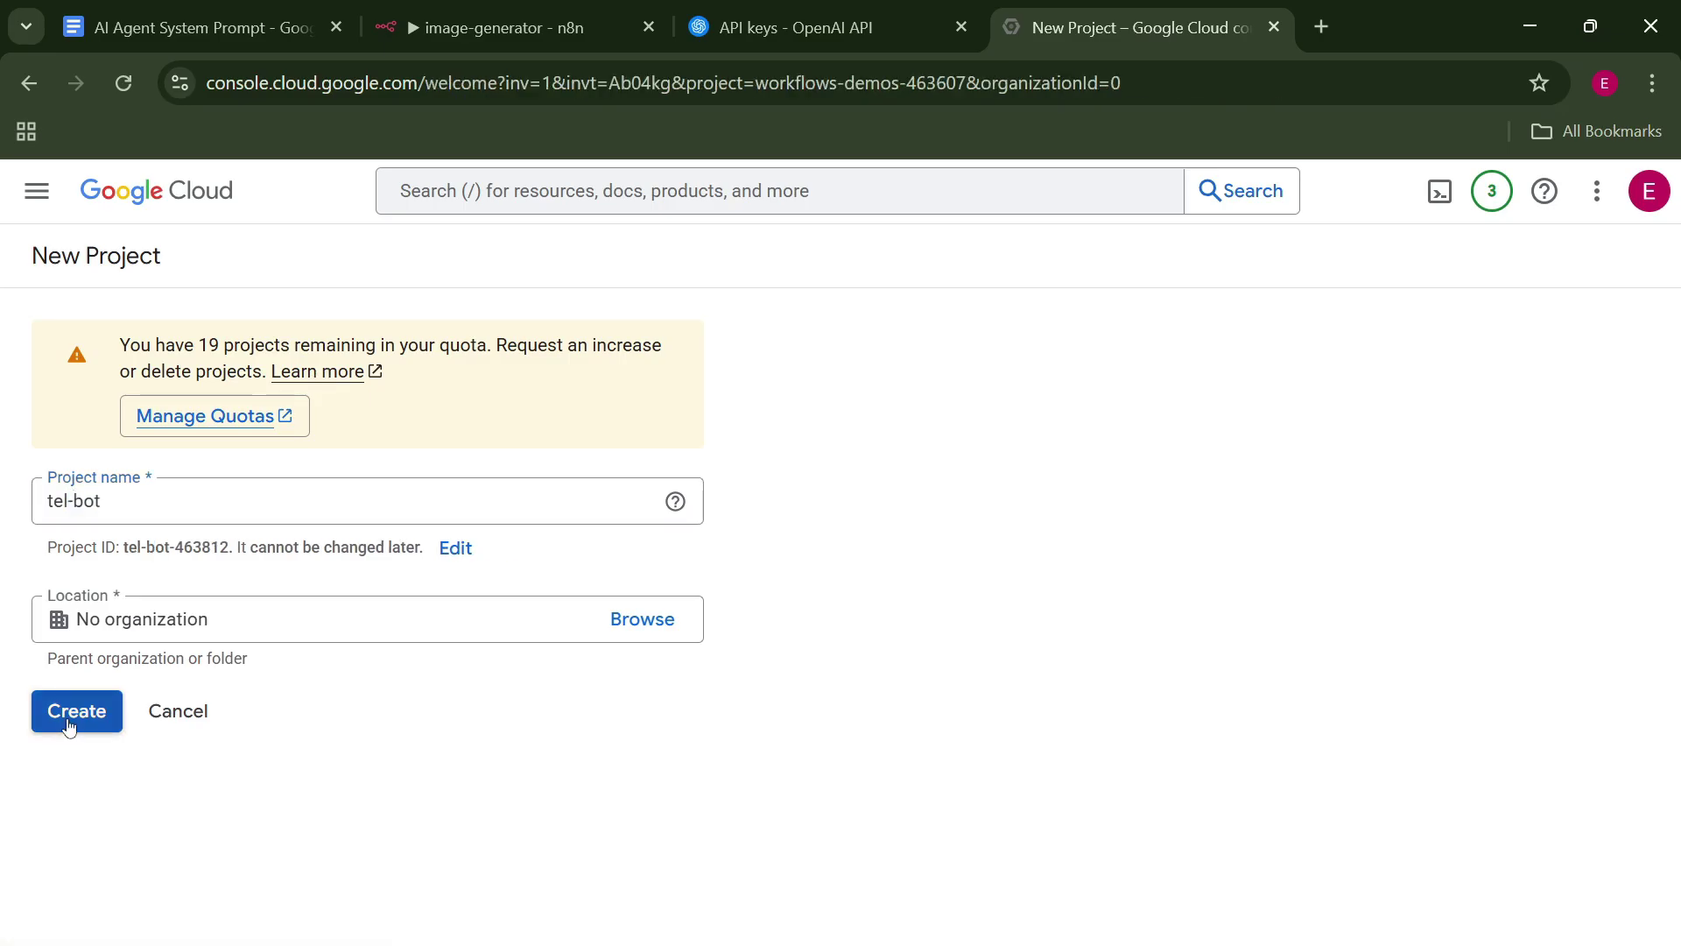
pyautogui.click(1087, 366)
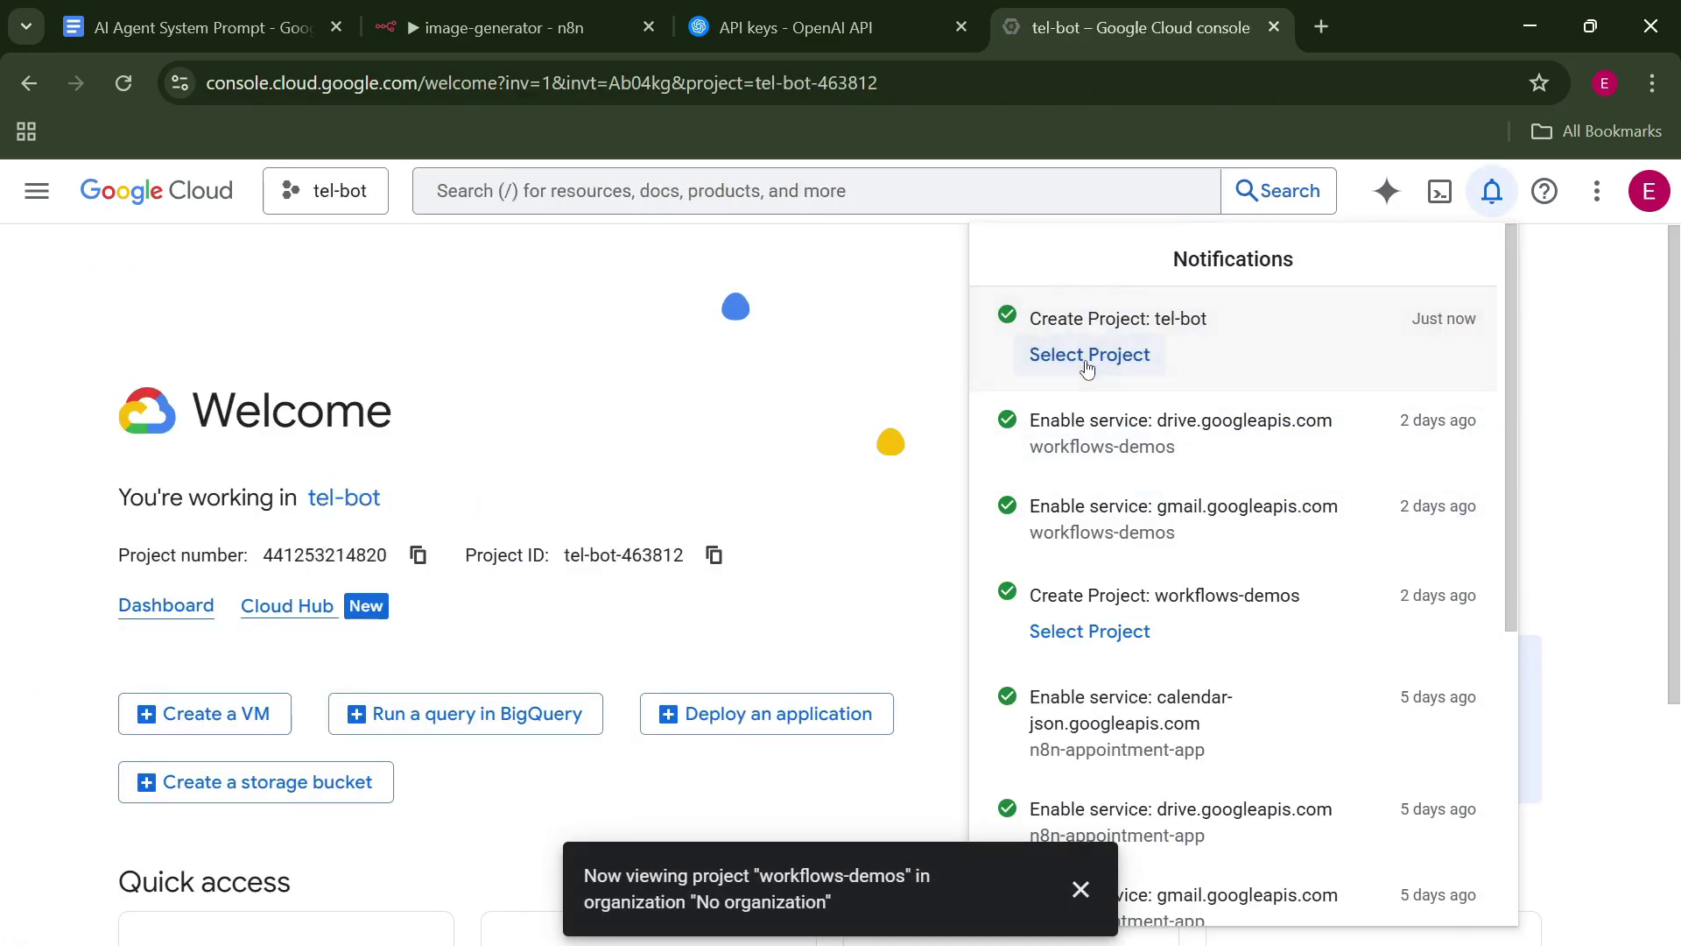
pyautogui.click(701, 411)
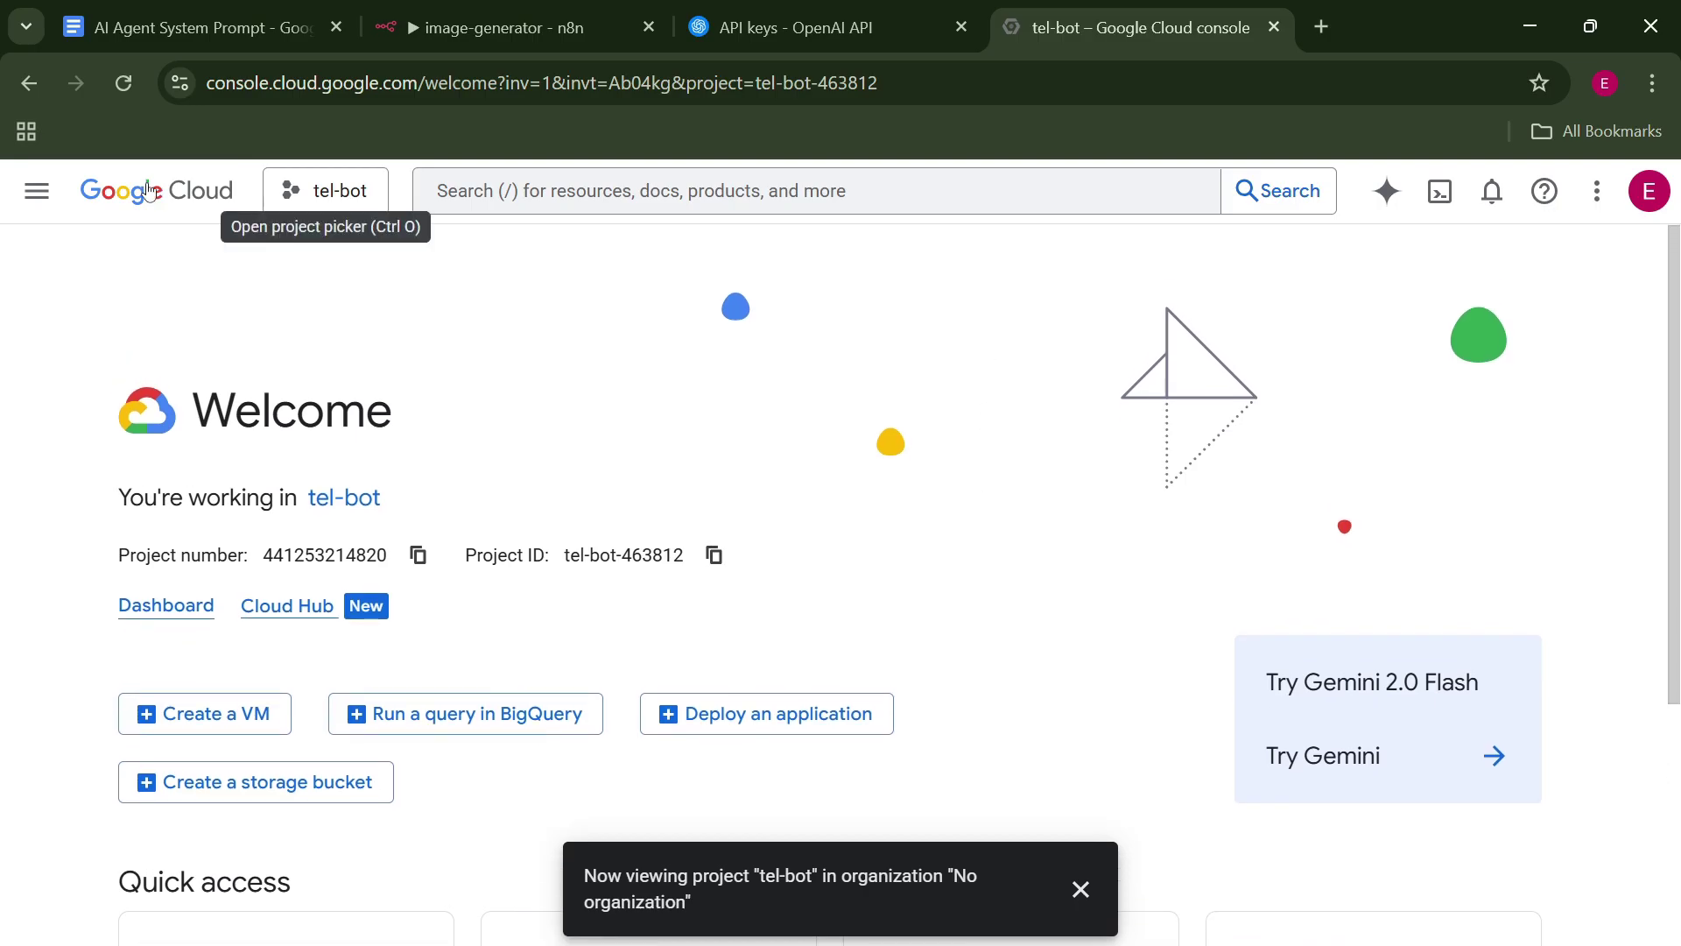
# Search the APIs & Services library for 'google drive' and enable the Google Drive API for tel-bot.
pyautogui.click(37, 191)
pyautogui.click(36, 191)
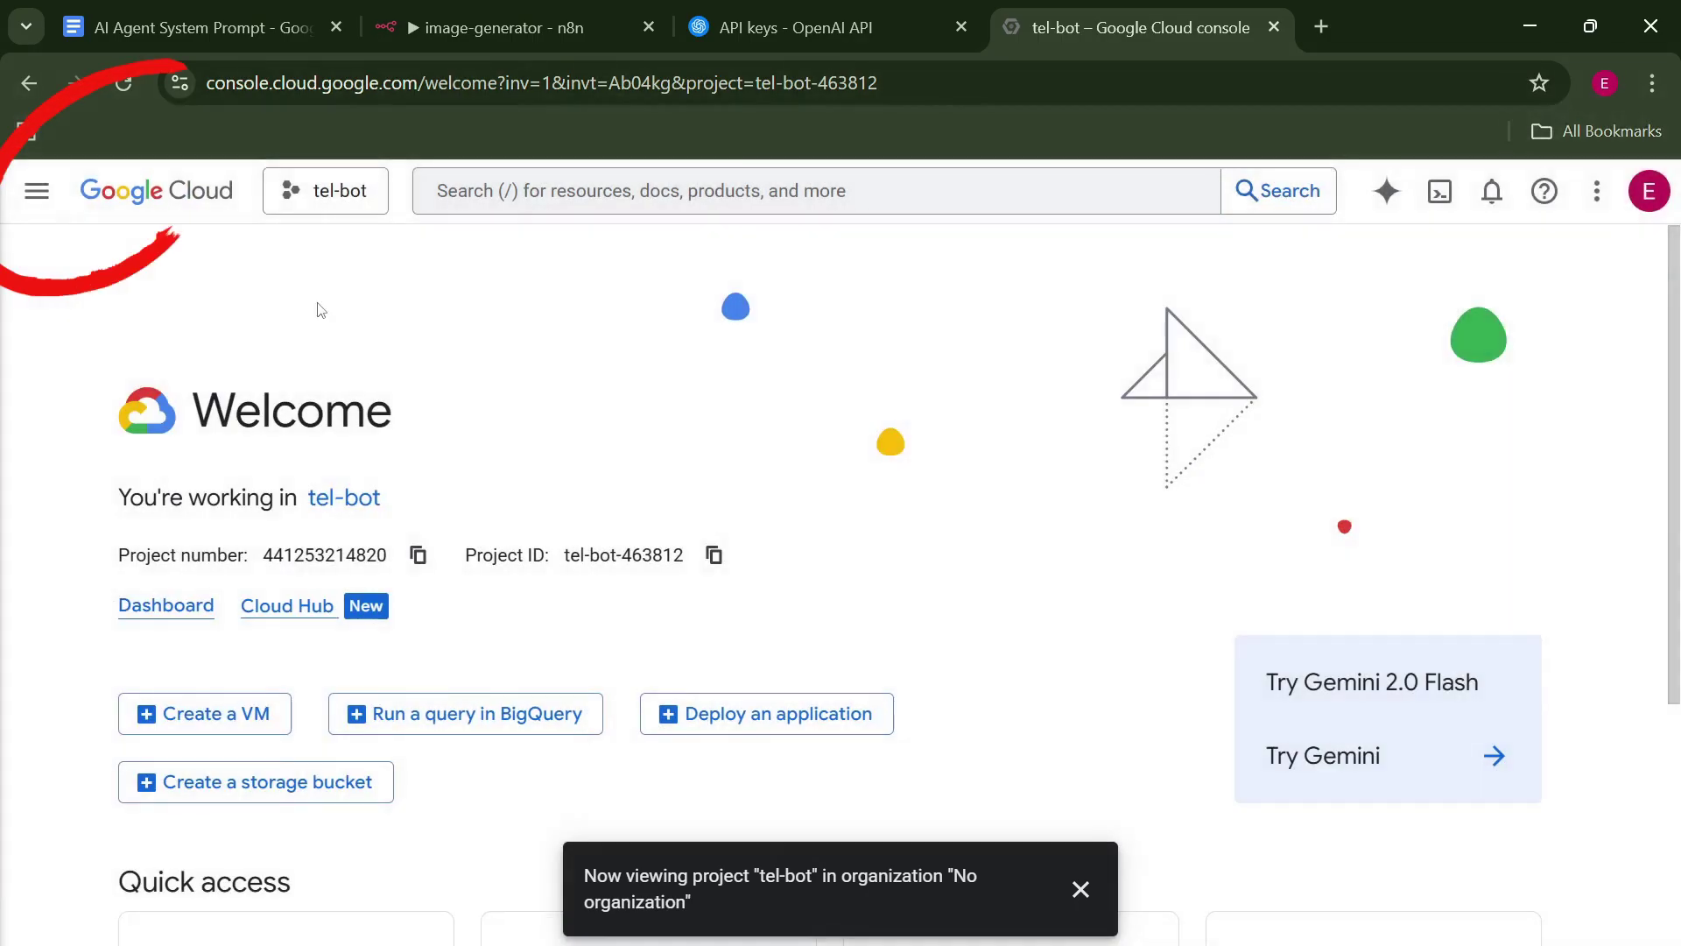
pyautogui.click(35, 191)
pyautogui.moveTo(231, 545)
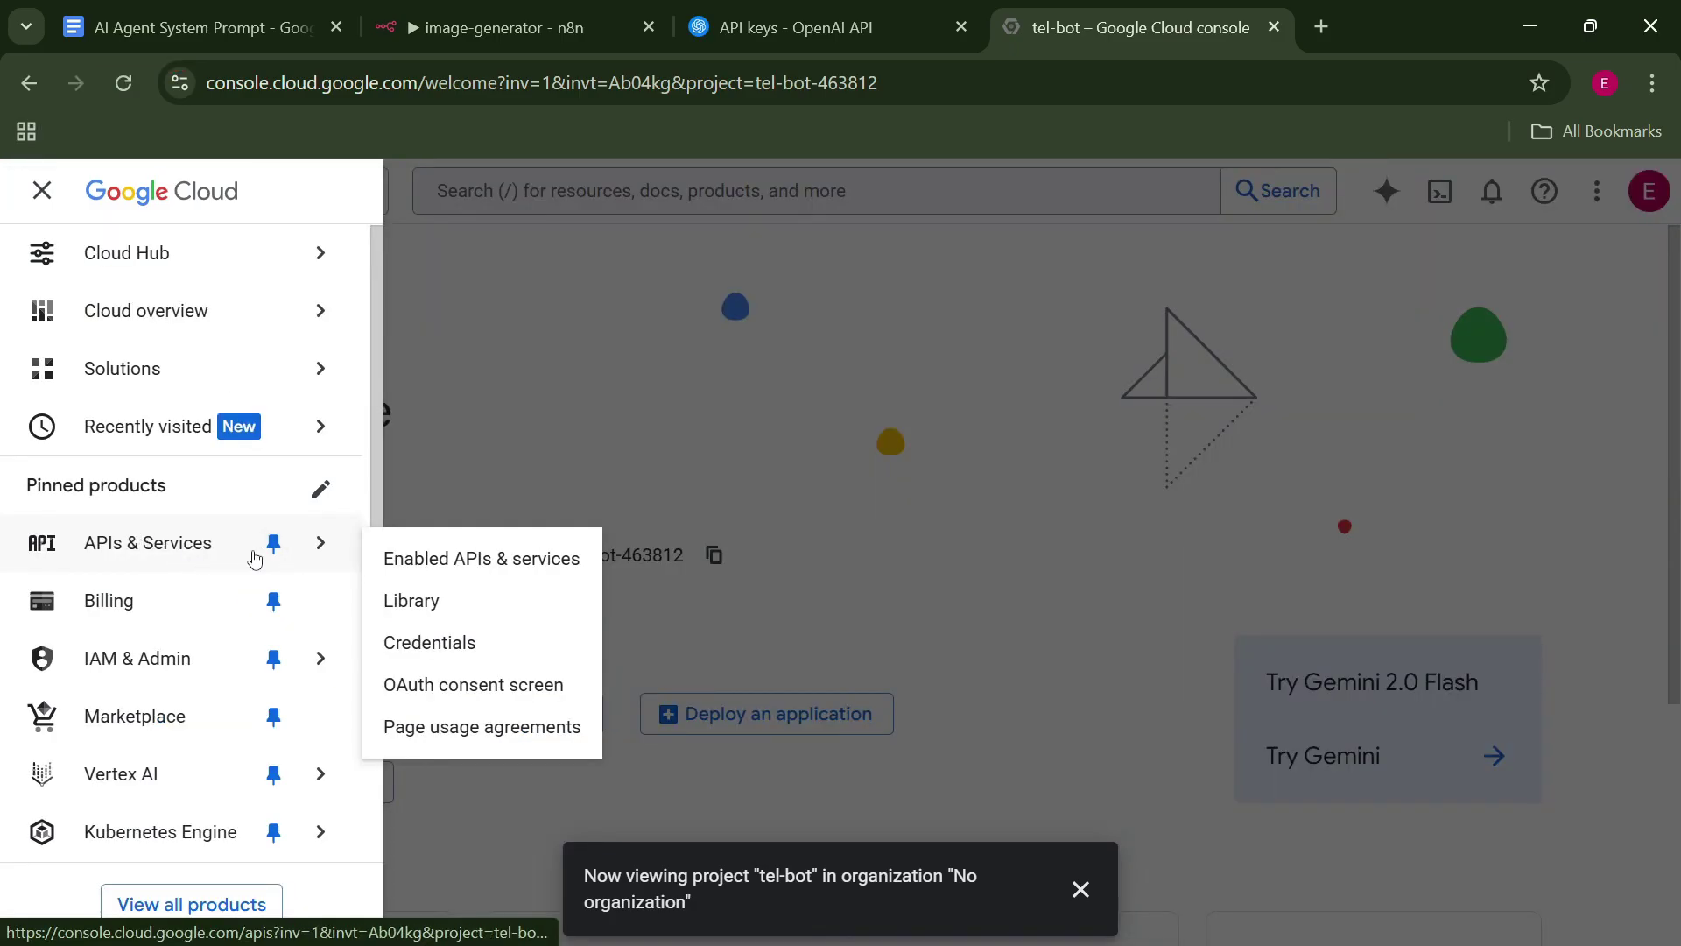
pyautogui.click(406, 557)
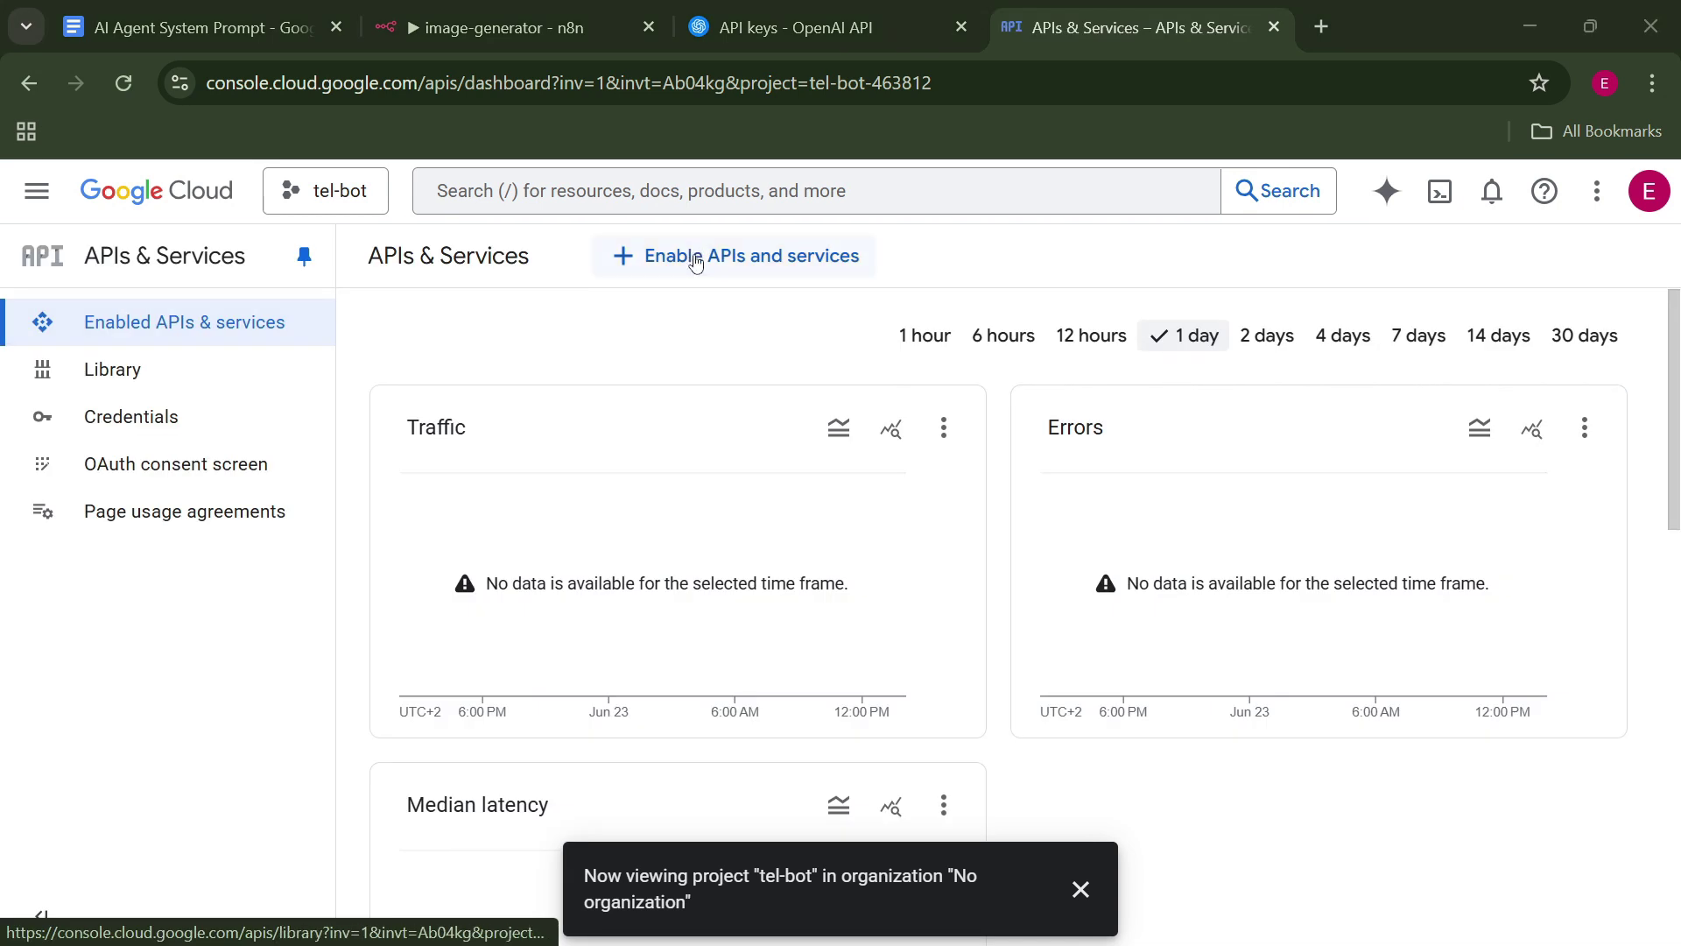
pyautogui.click(695, 262)
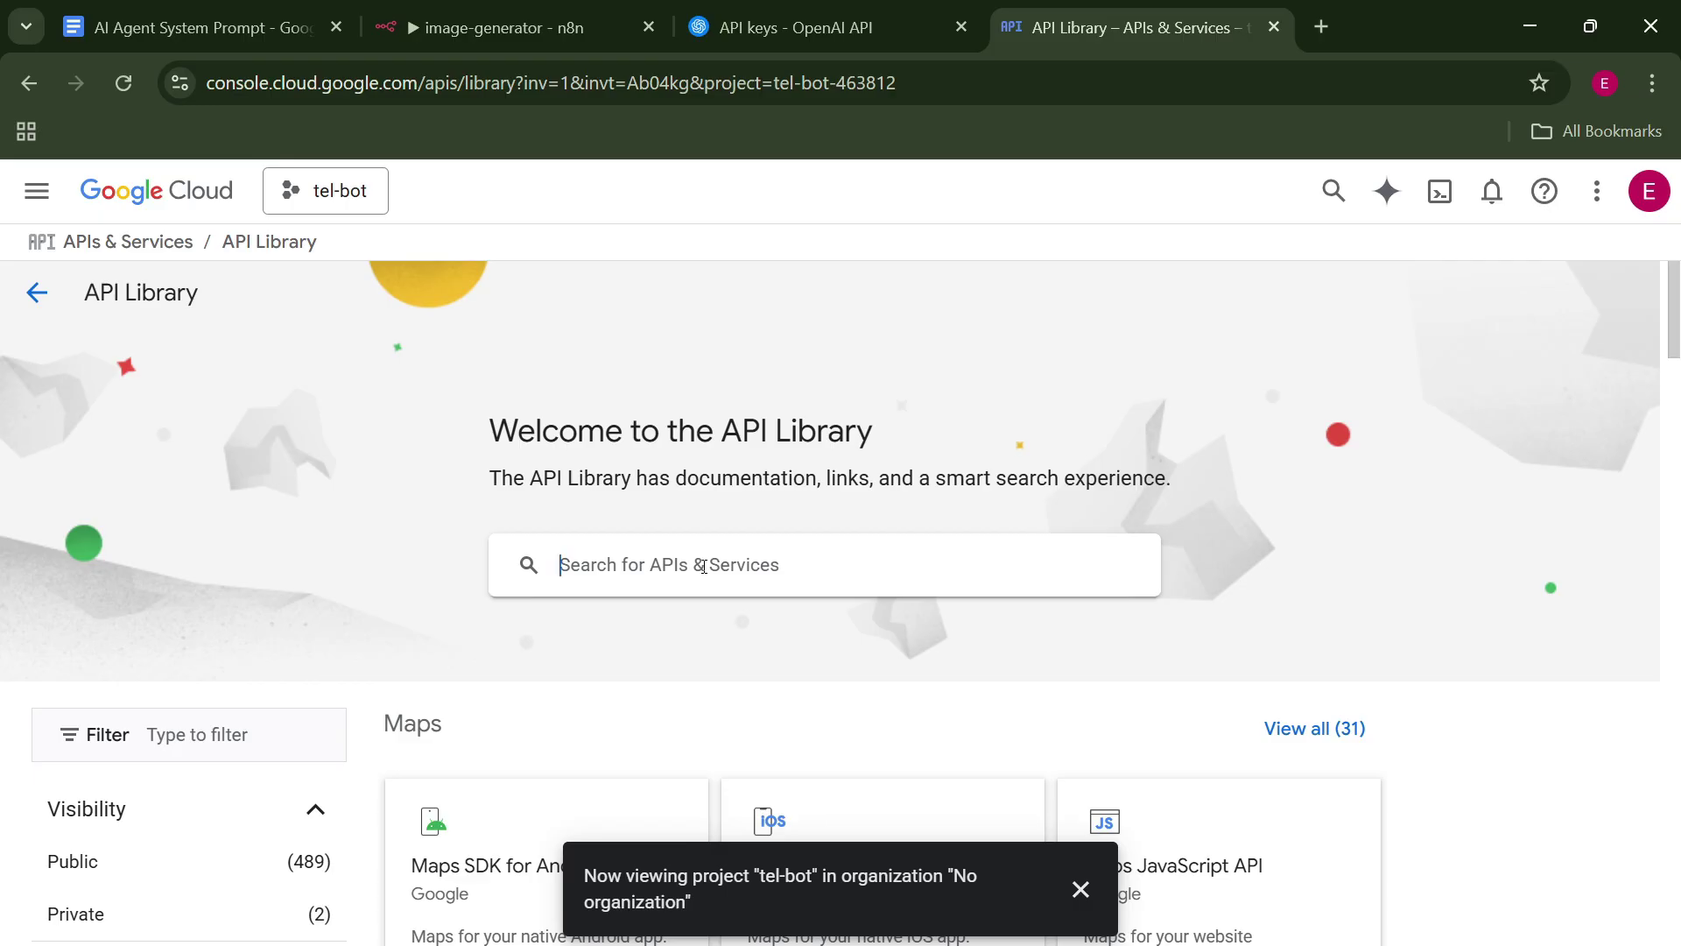
pyautogui.write('google drive')
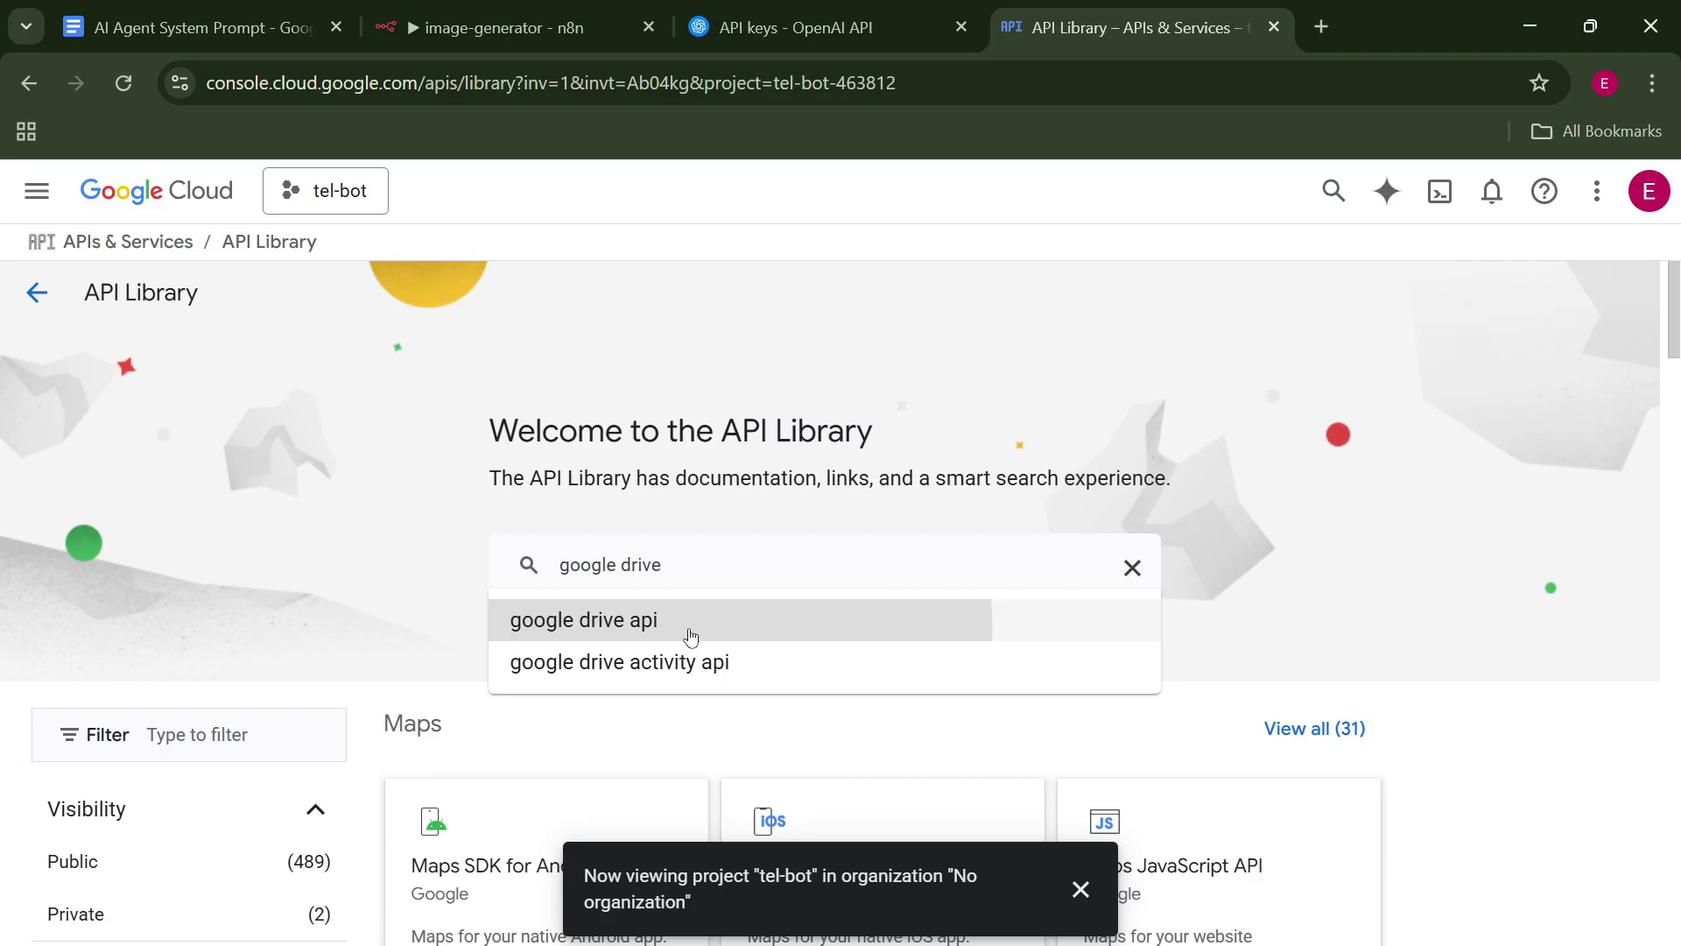
pyautogui.click(690, 628)
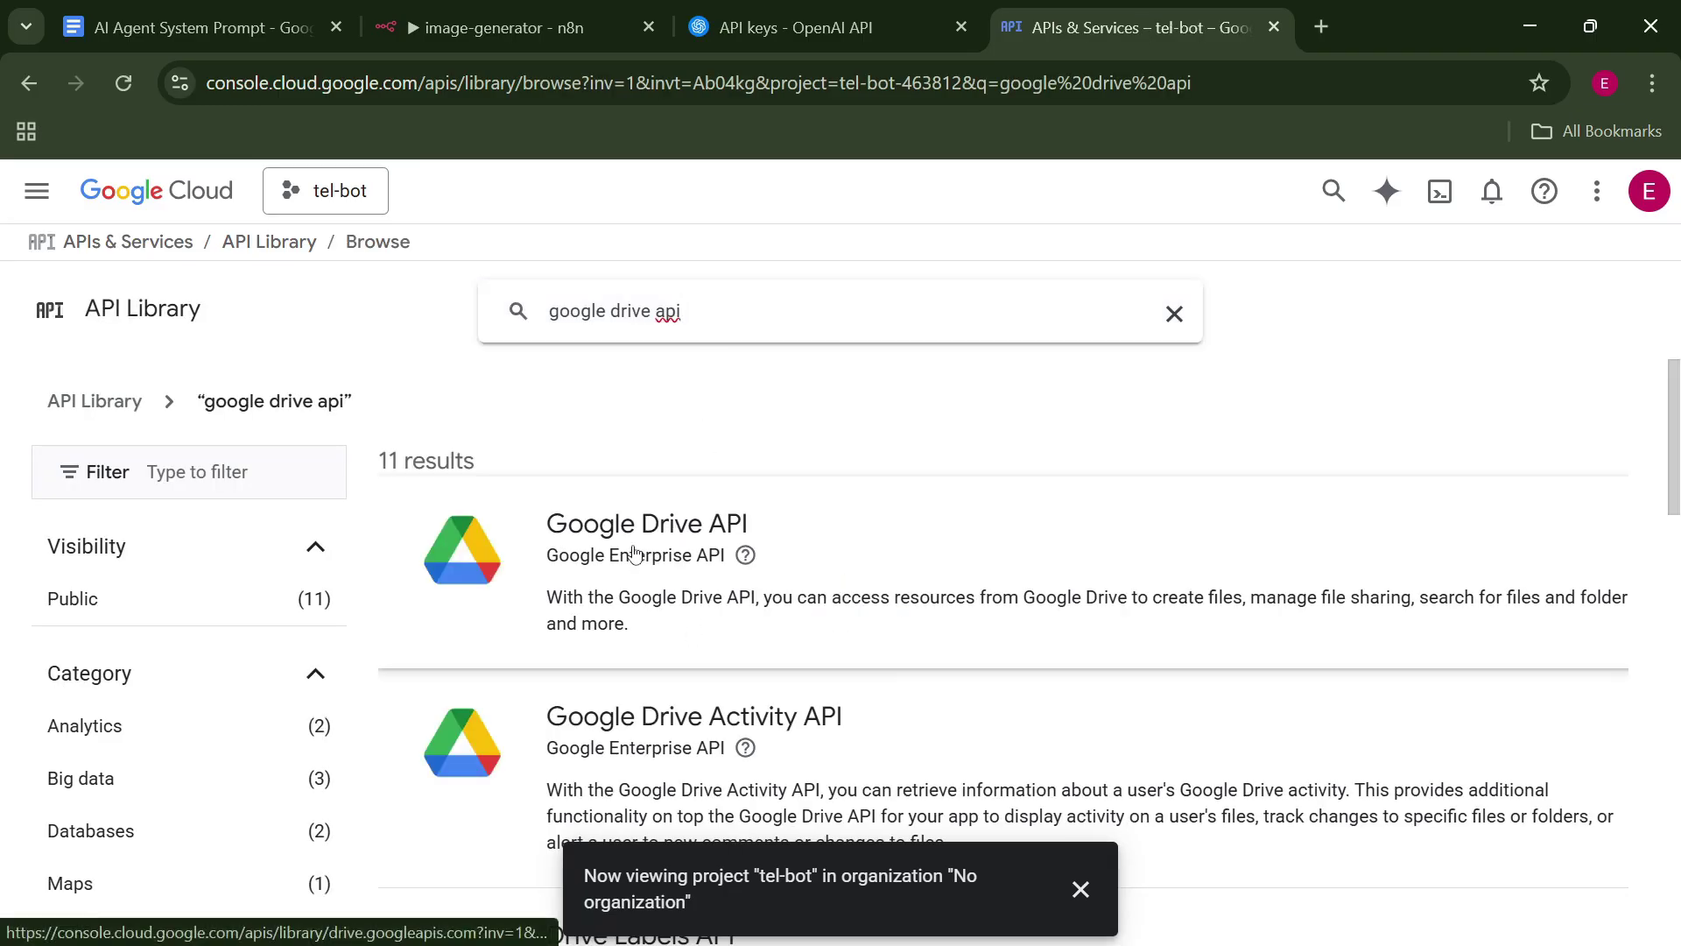
pyautogui.click(636, 553)
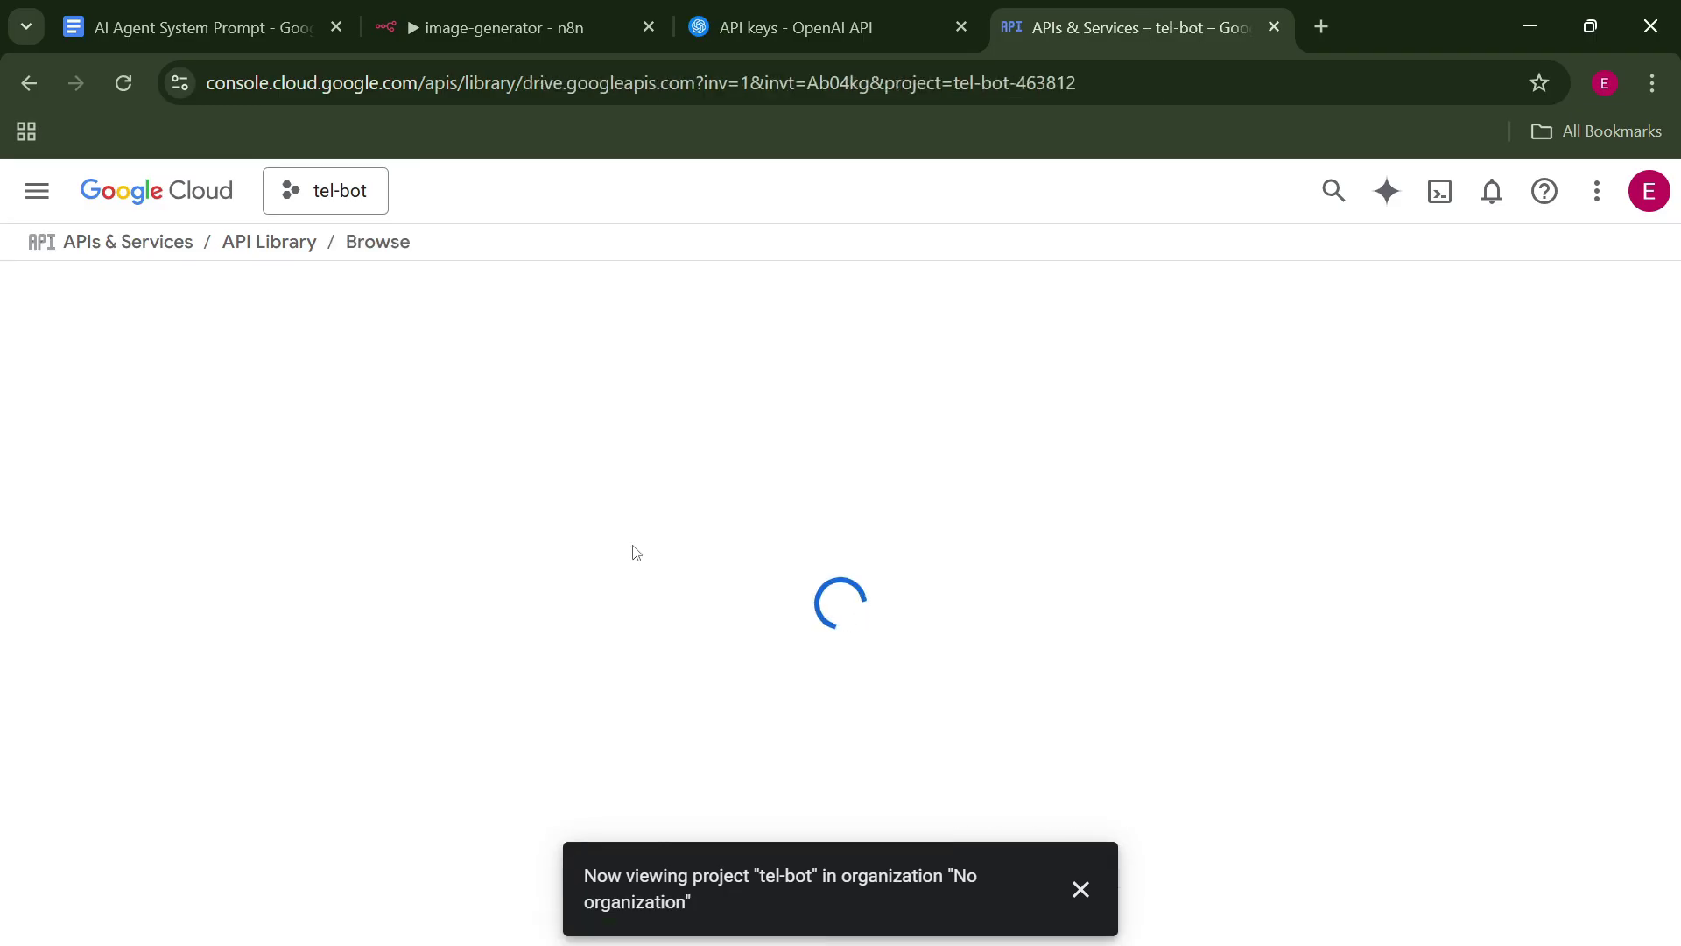
pyautogui.click(318, 533)
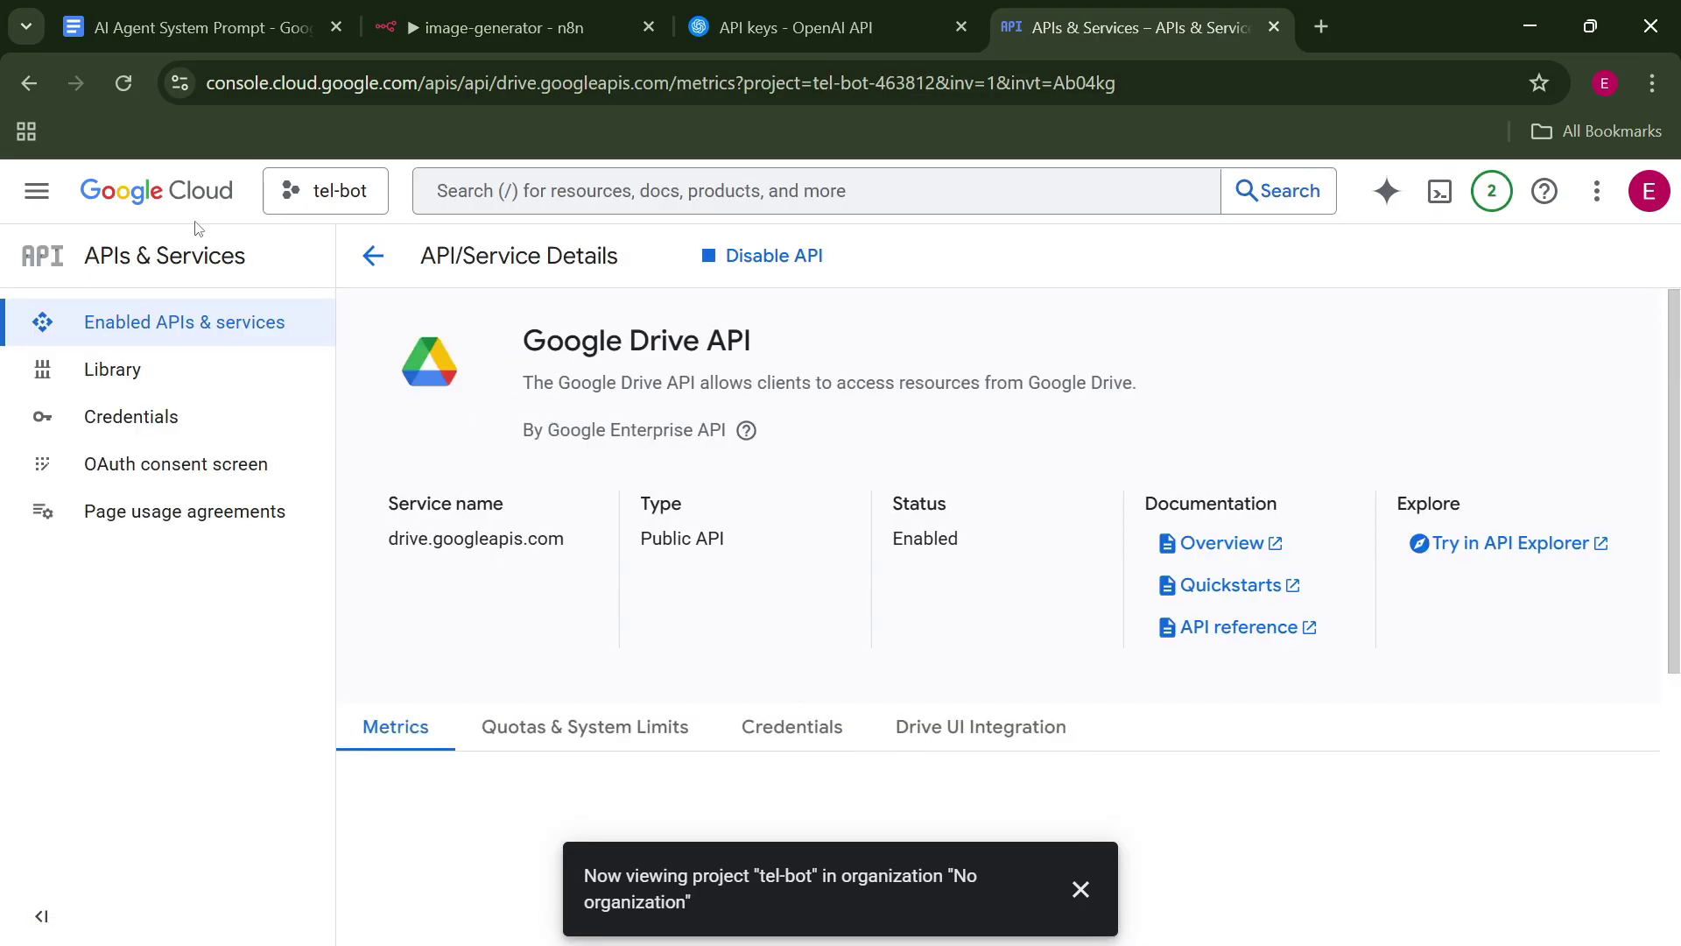
pyautogui.click(185, 469)
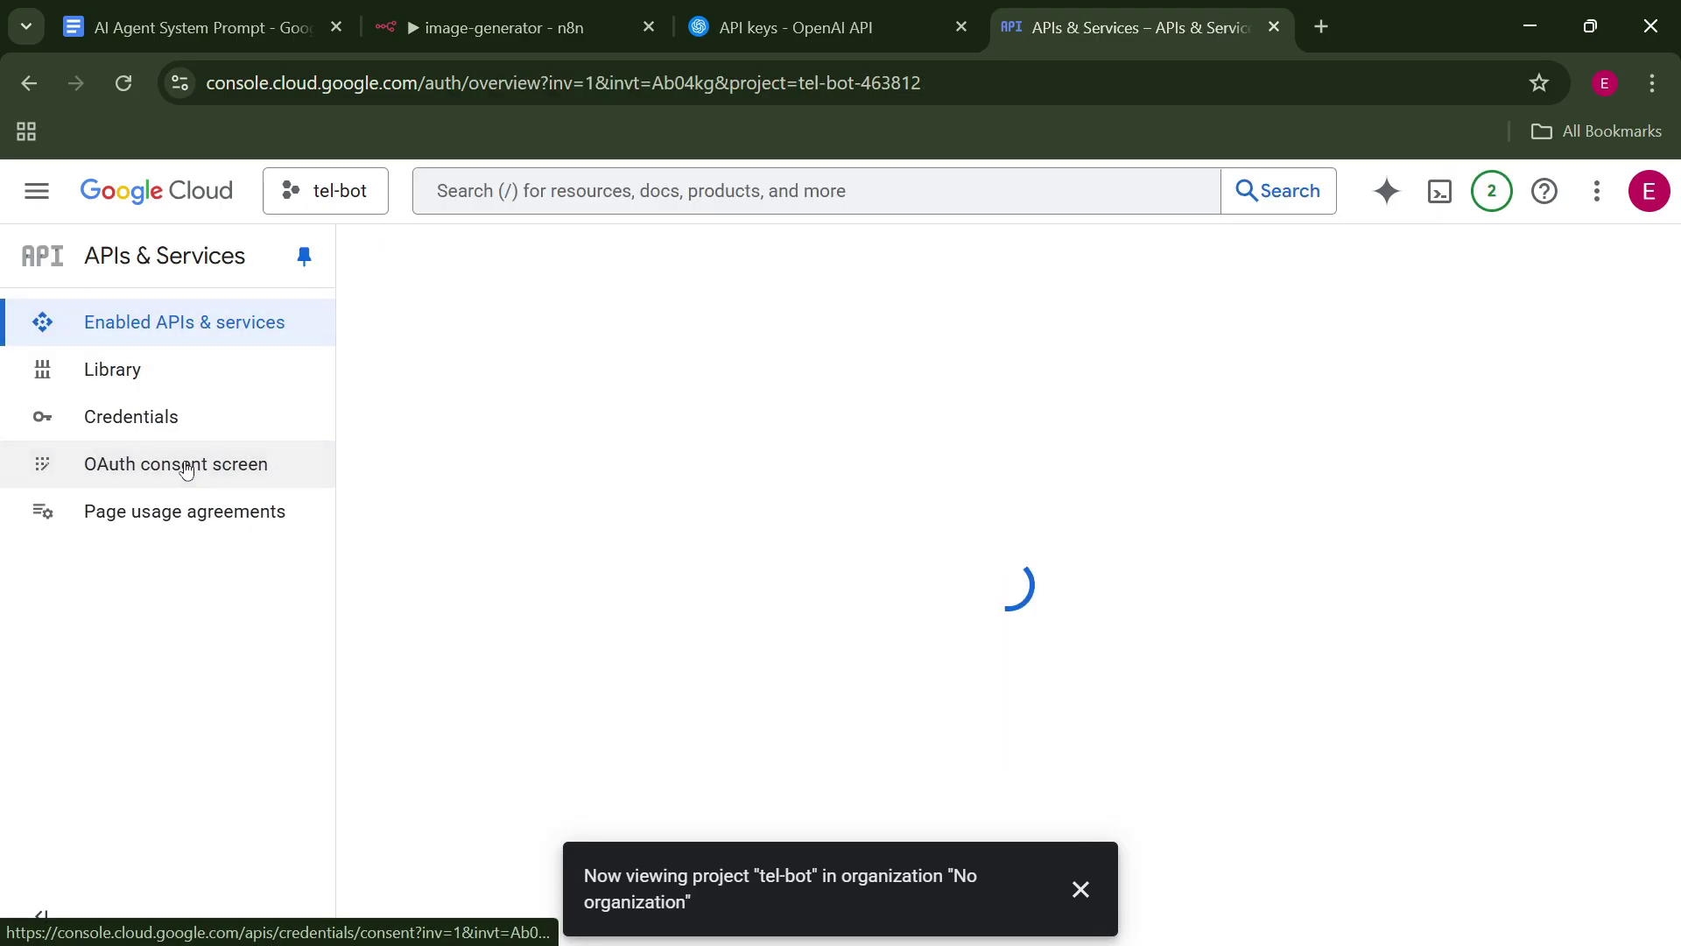
# Name the OAuth app telbot and set the account as its support email.
pyautogui.click(1080, 891)
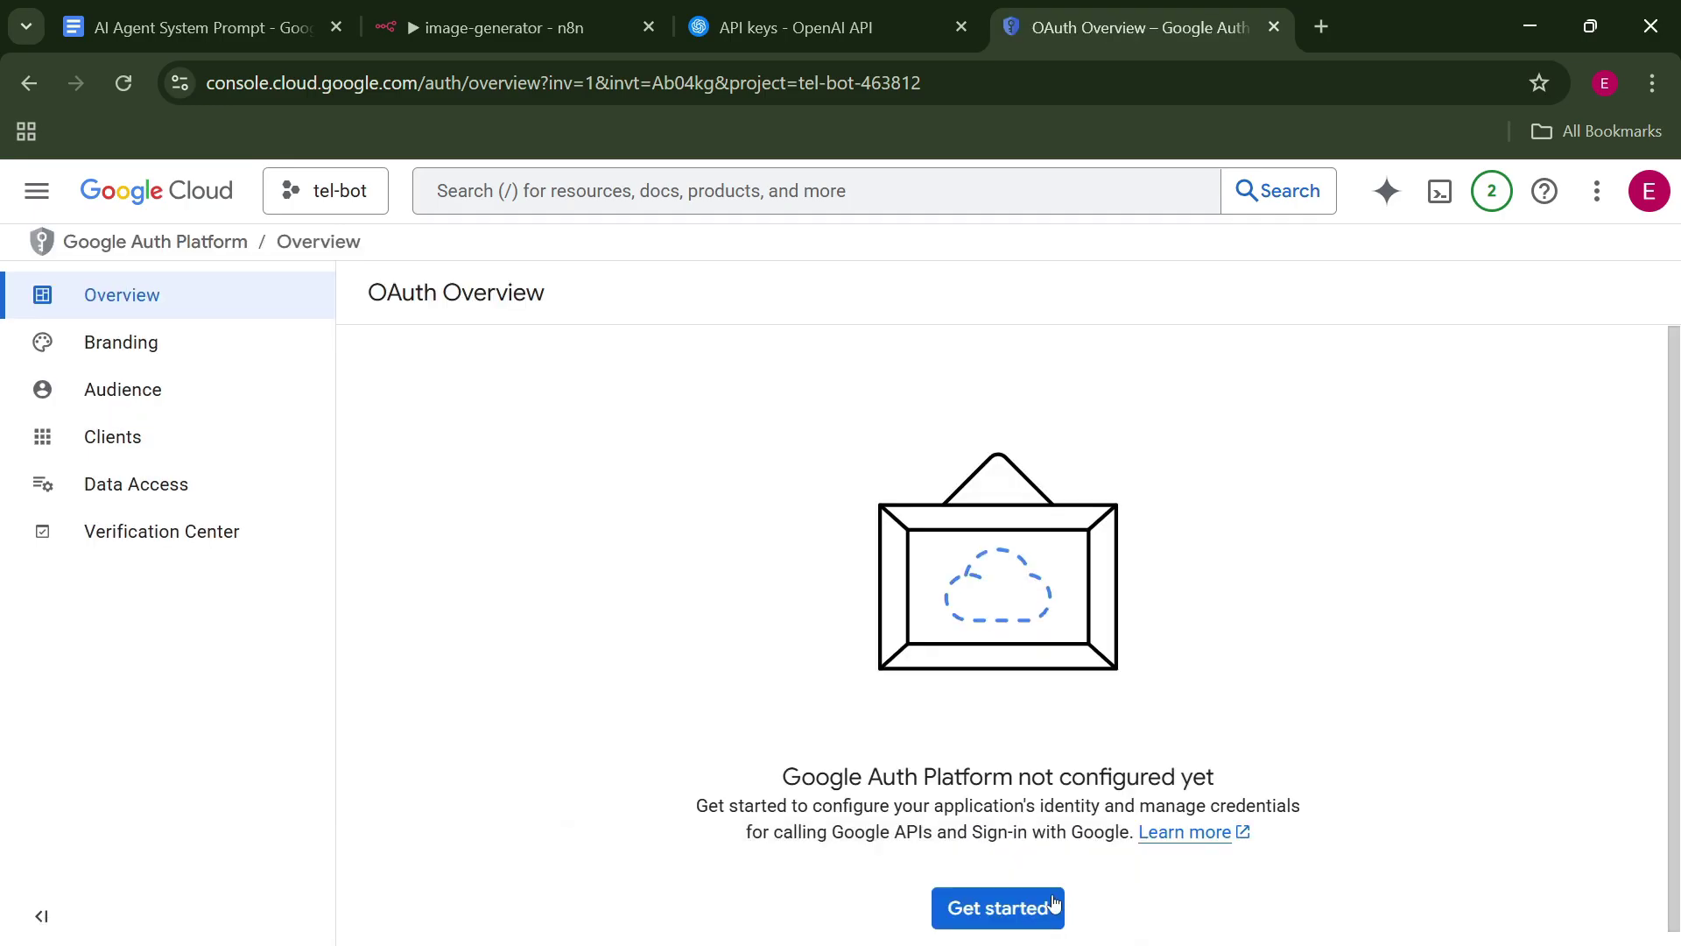
pyautogui.click(1023, 911)
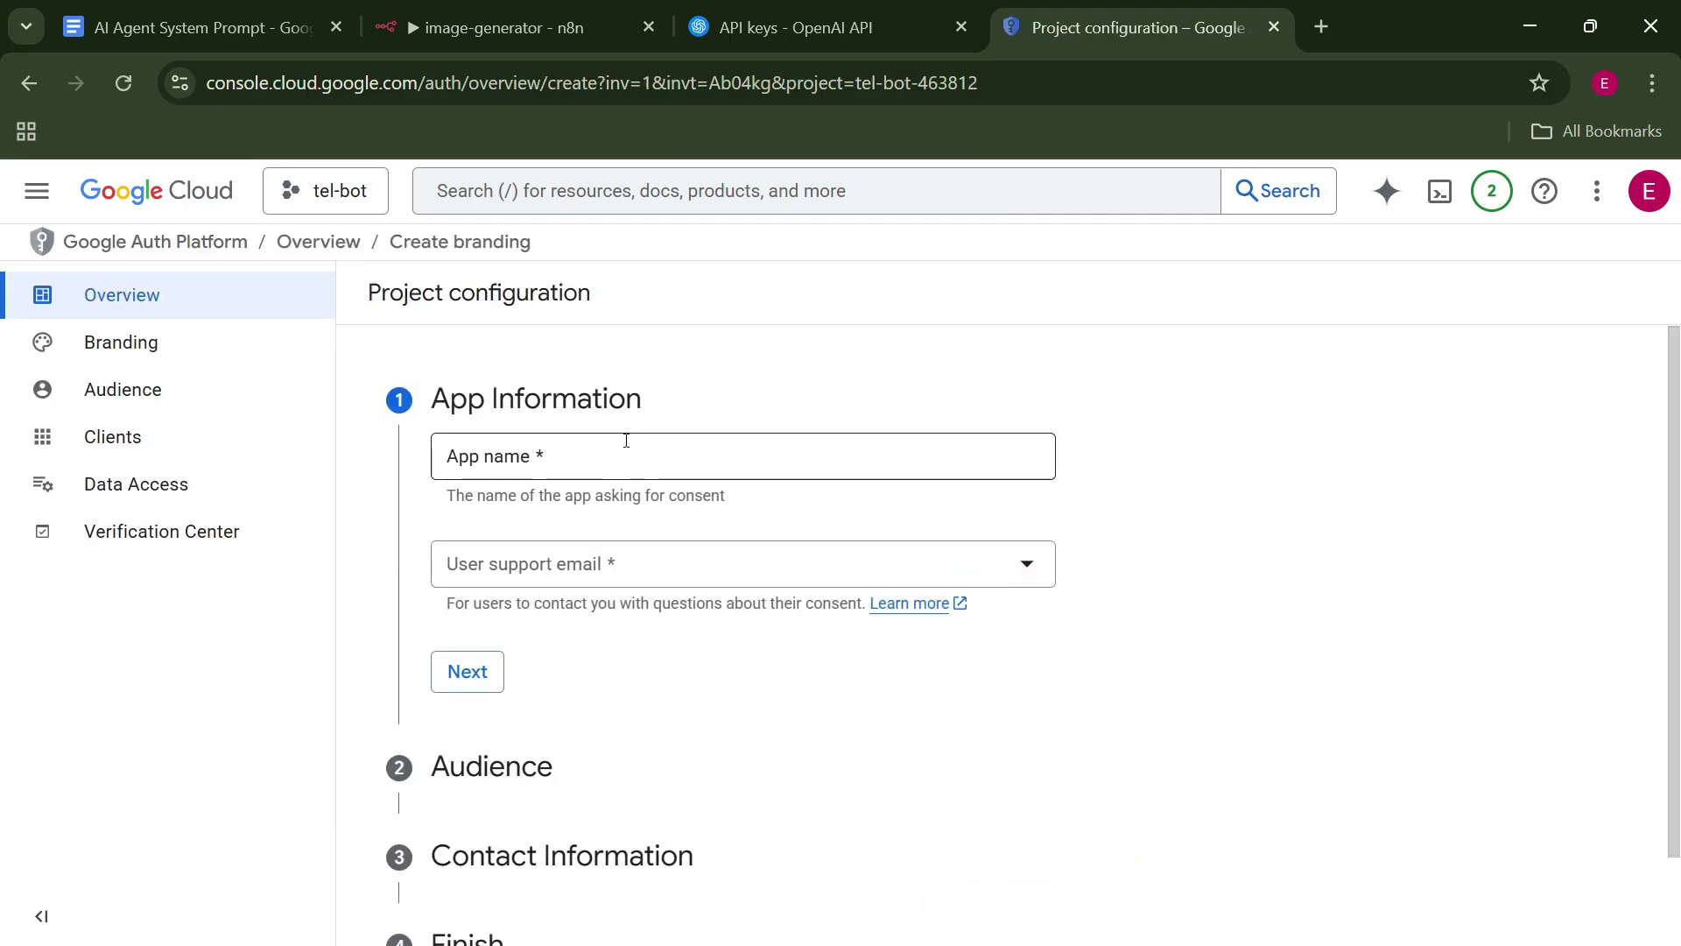
pyautogui.click(626, 440)
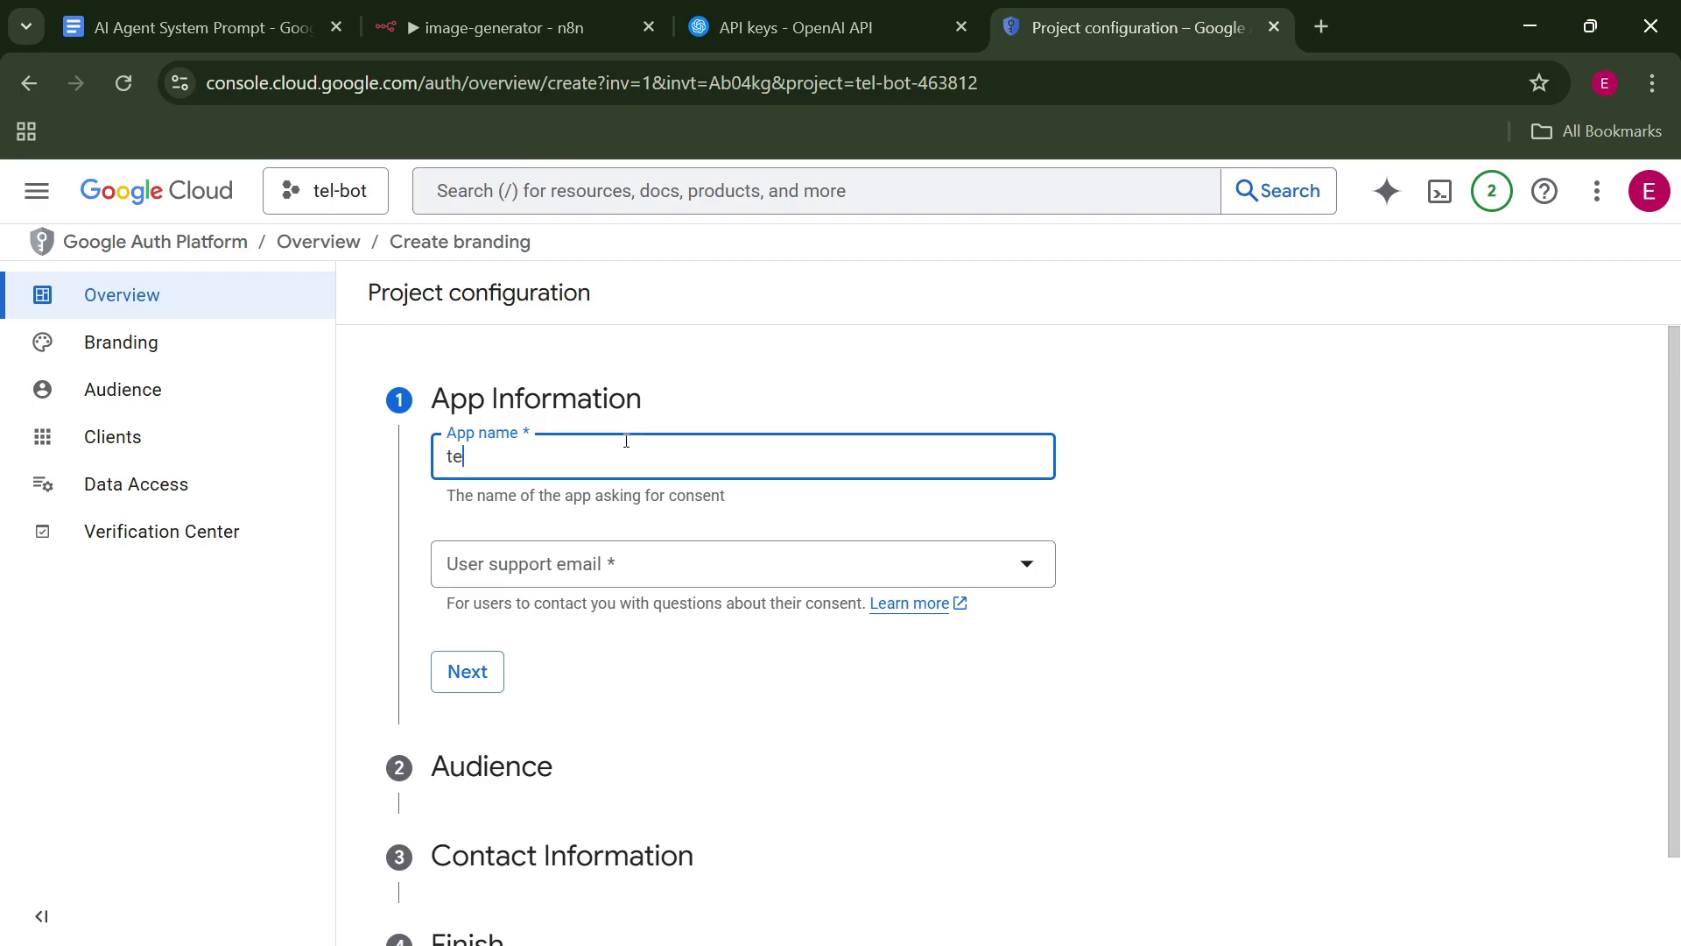
pyautogui.write('telo')
pyautogui.press('BackSpace')
pyautogui.write('bot')
pyautogui.click(618, 564)
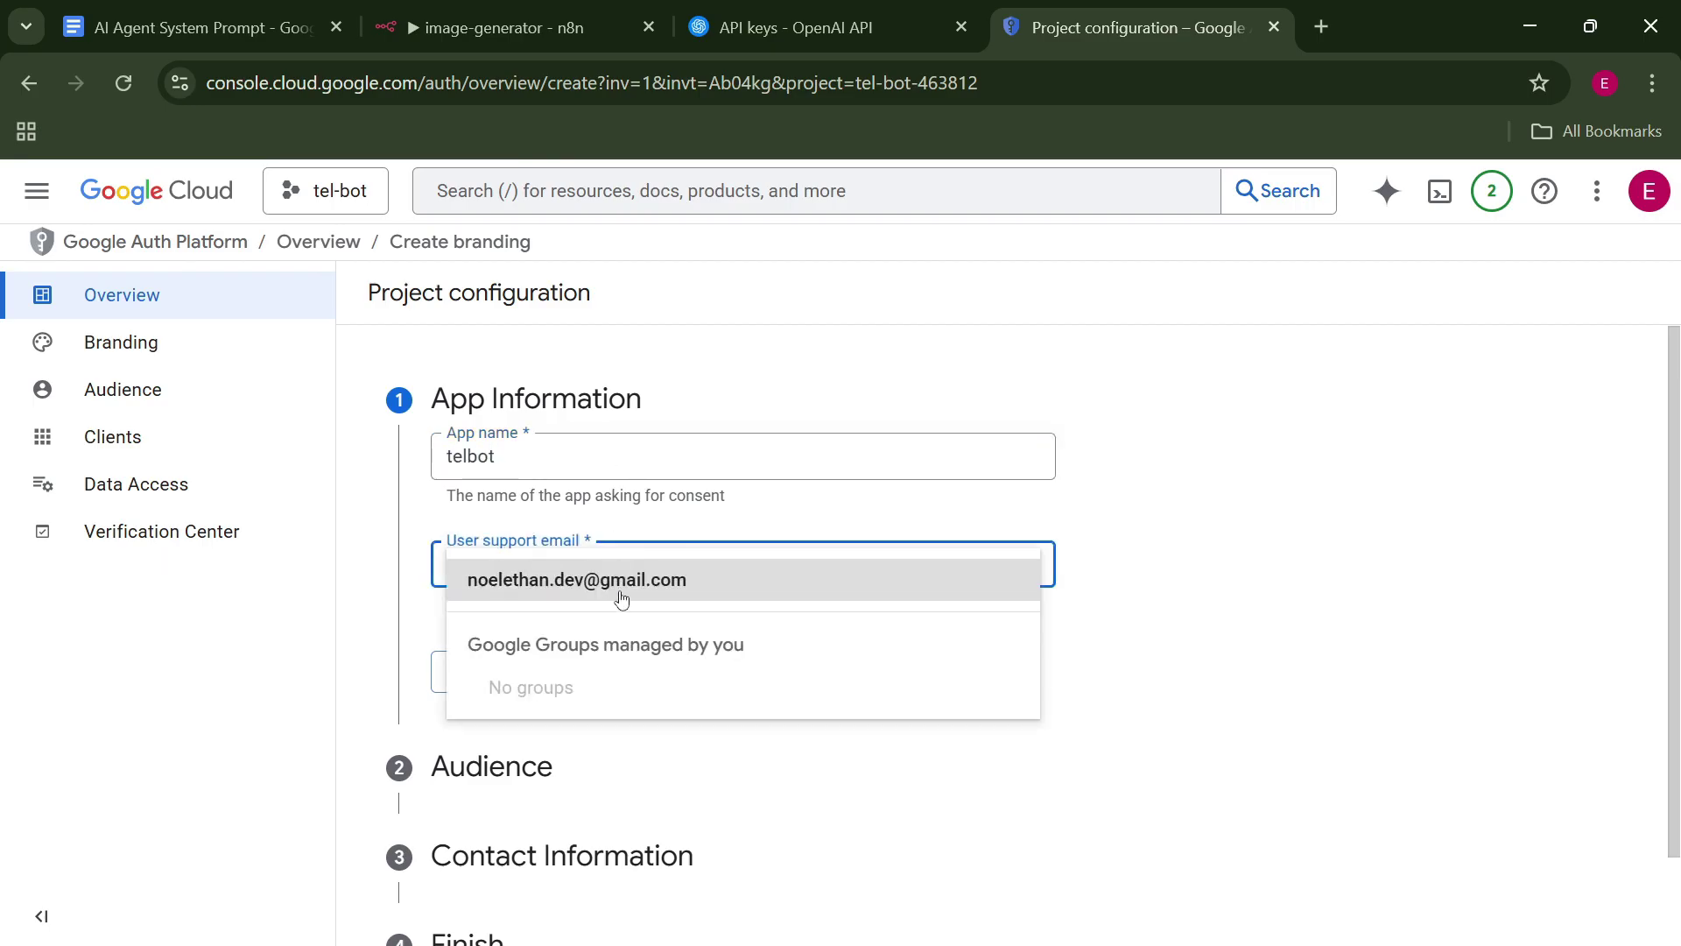
pyautogui.click(636, 582)
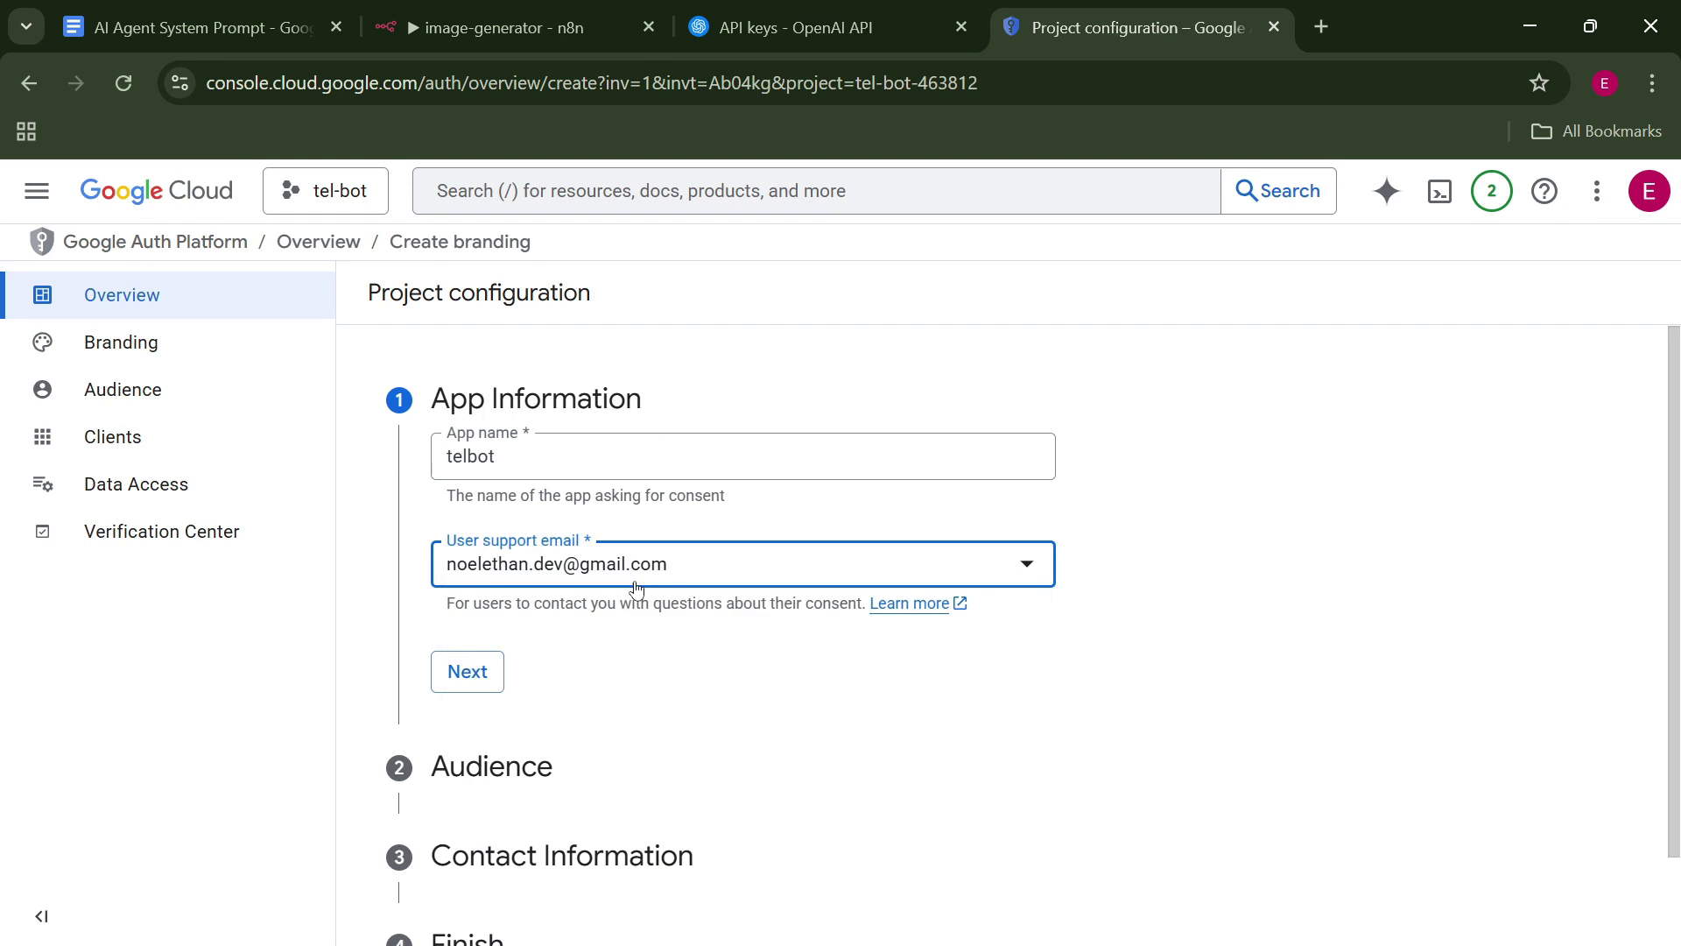
pyautogui.click(461, 671)
# Choose the External audience, enter the contact email, accept the User Data Policy, and create the configuration.
pyautogui.click(448, 701)
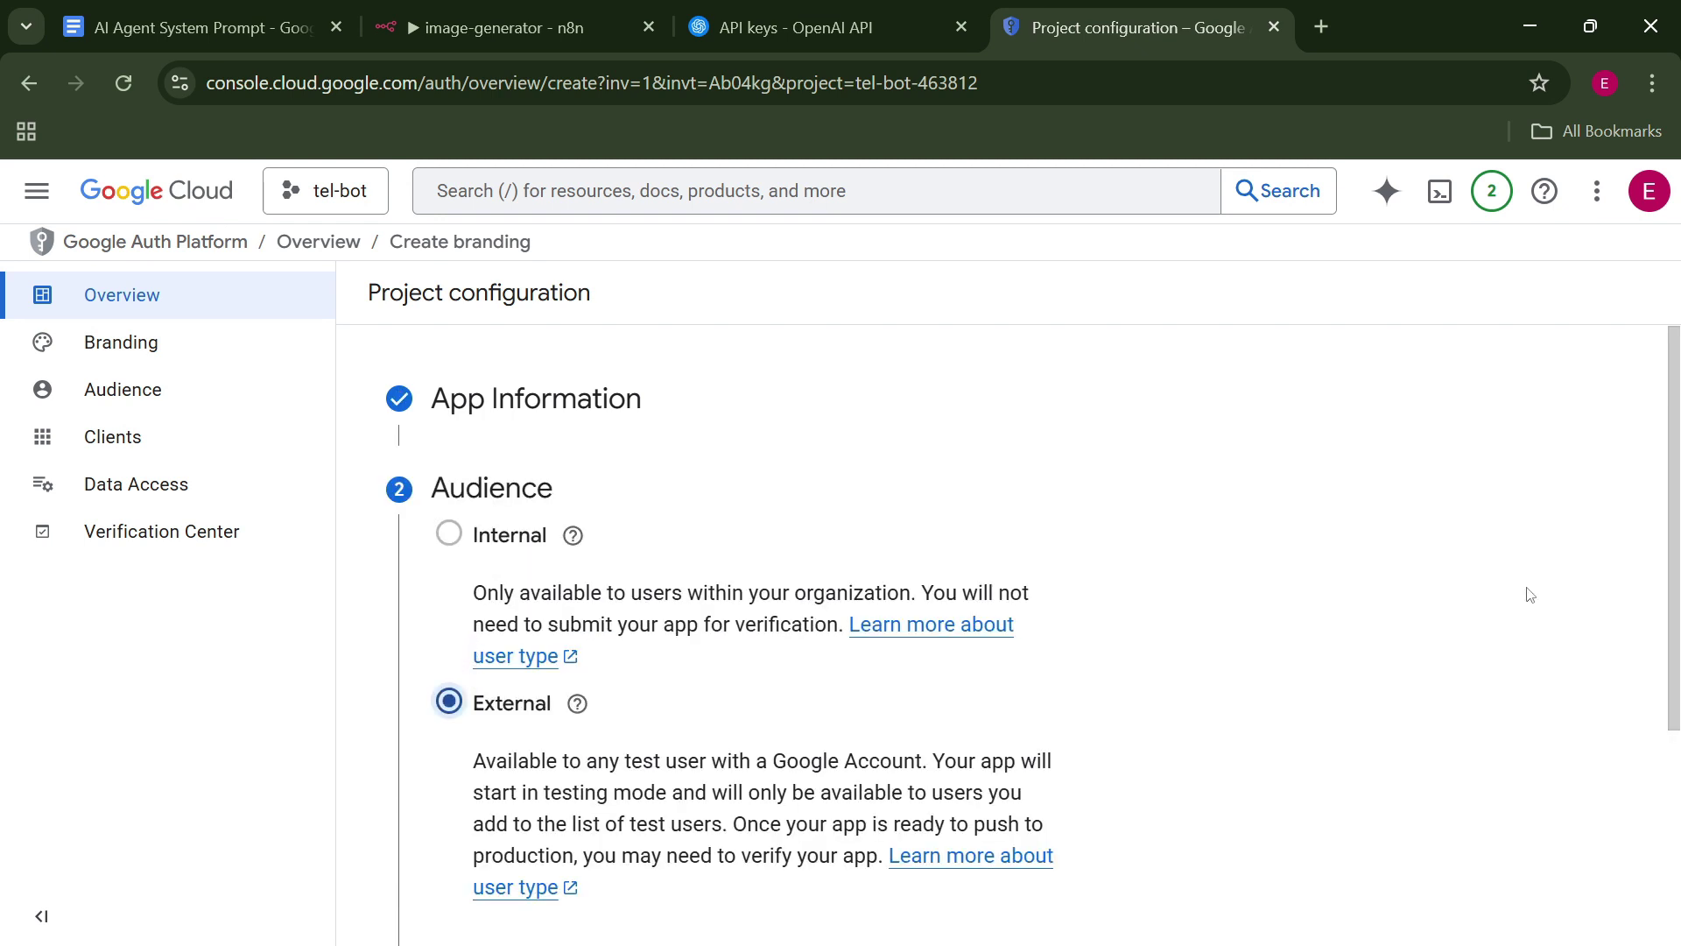
pyautogui.click(467, 935)
pyautogui.click(555, 632)
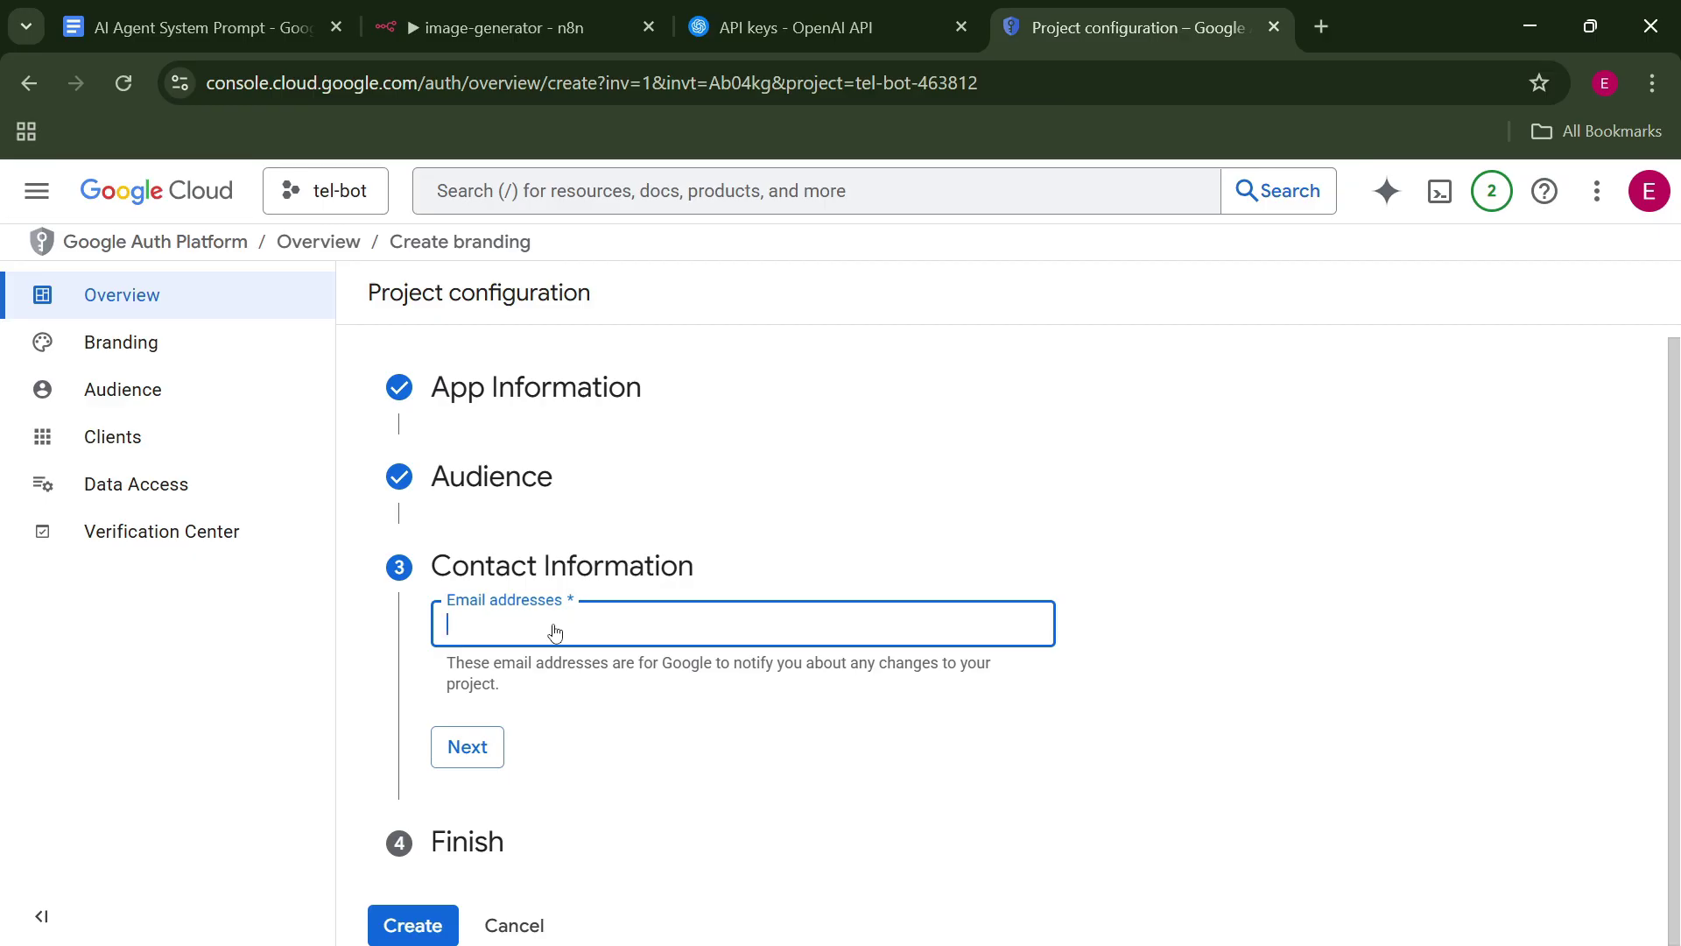
pyautogui.click(459, 746)
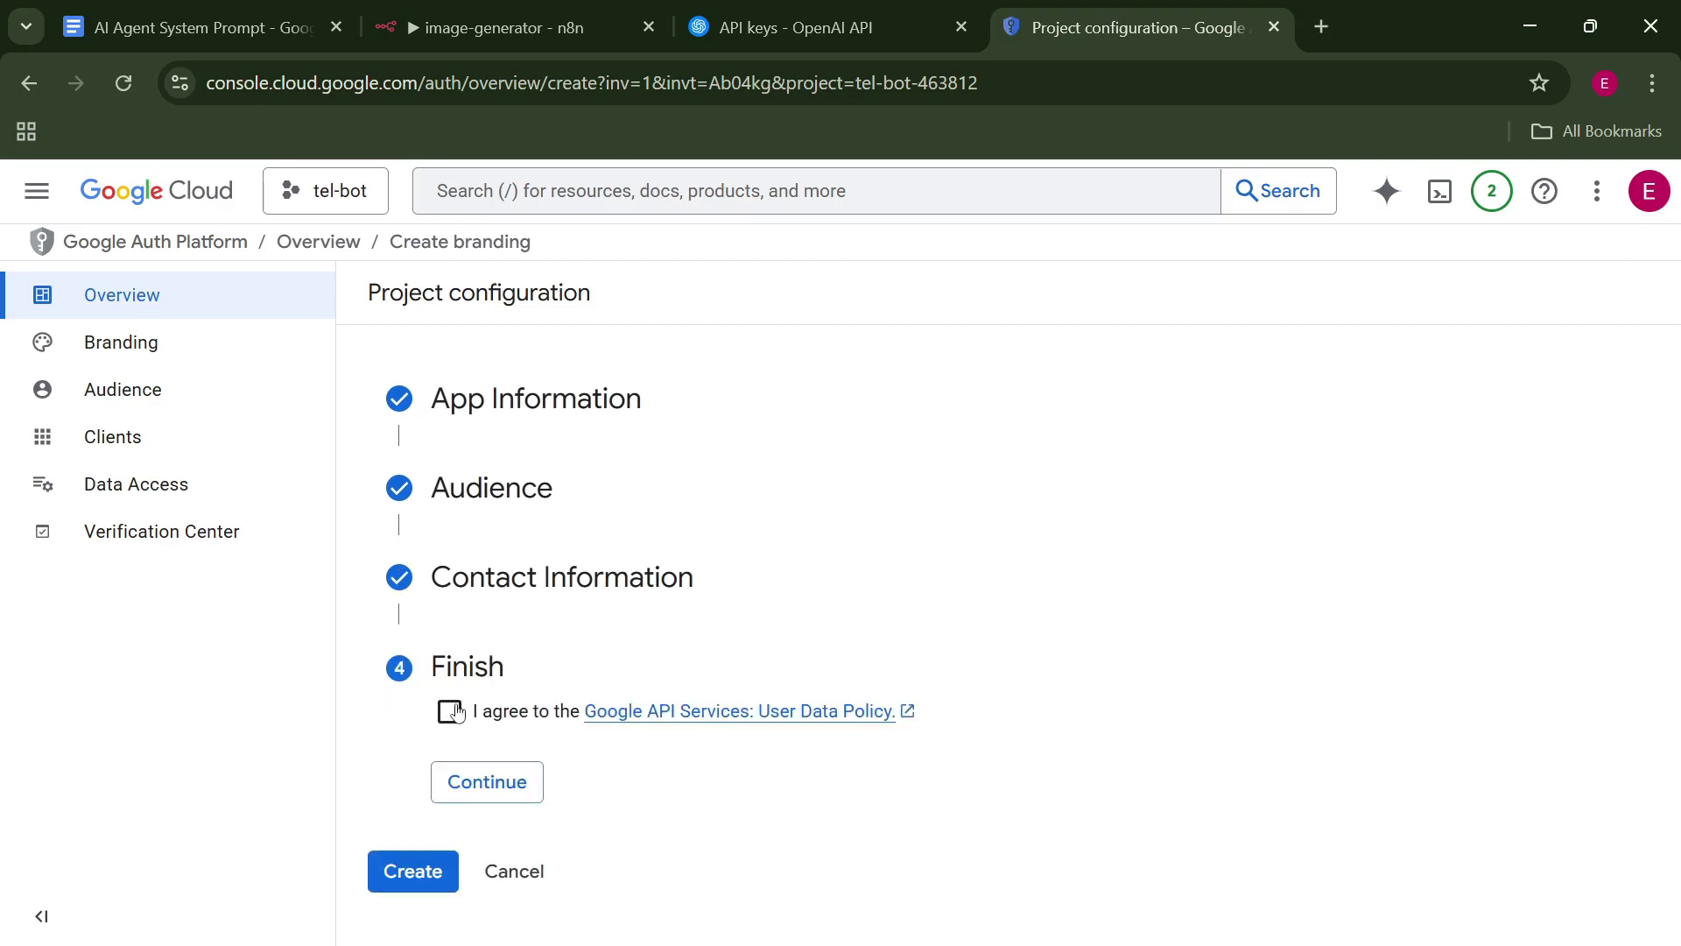
pyautogui.click(451, 711)
pyautogui.click(438, 776)
pyautogui.click(431, 755)
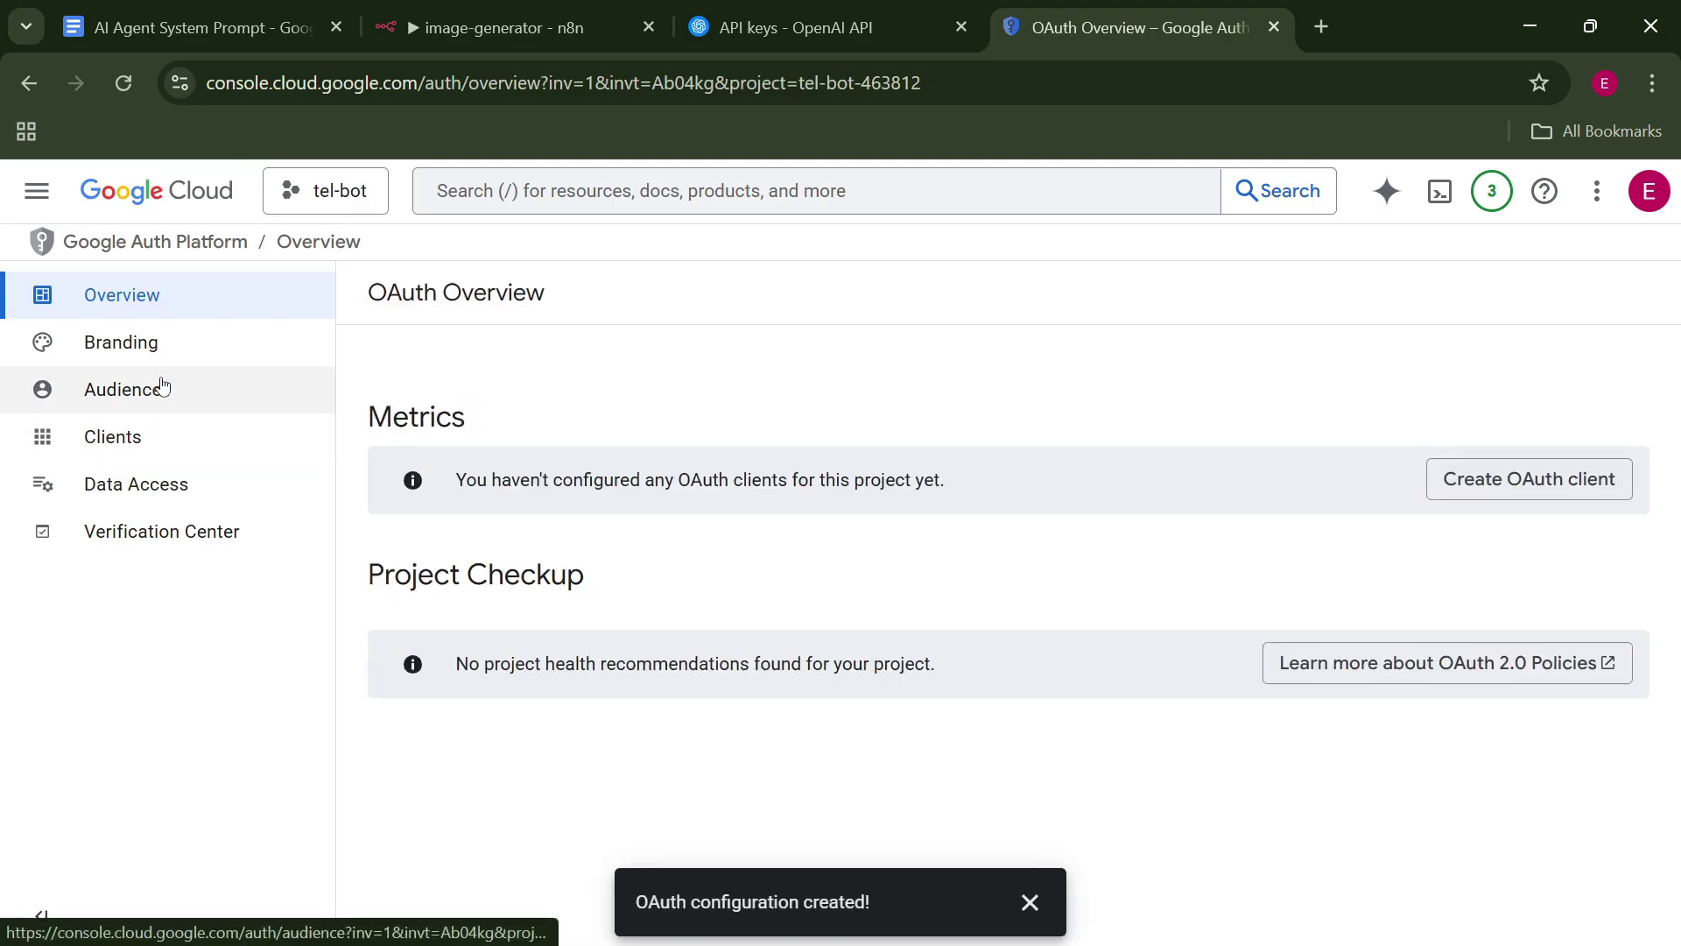
# Add the account's email as a test user on the Audience page, then go to Clients.
pyautogui.click(154, 398)
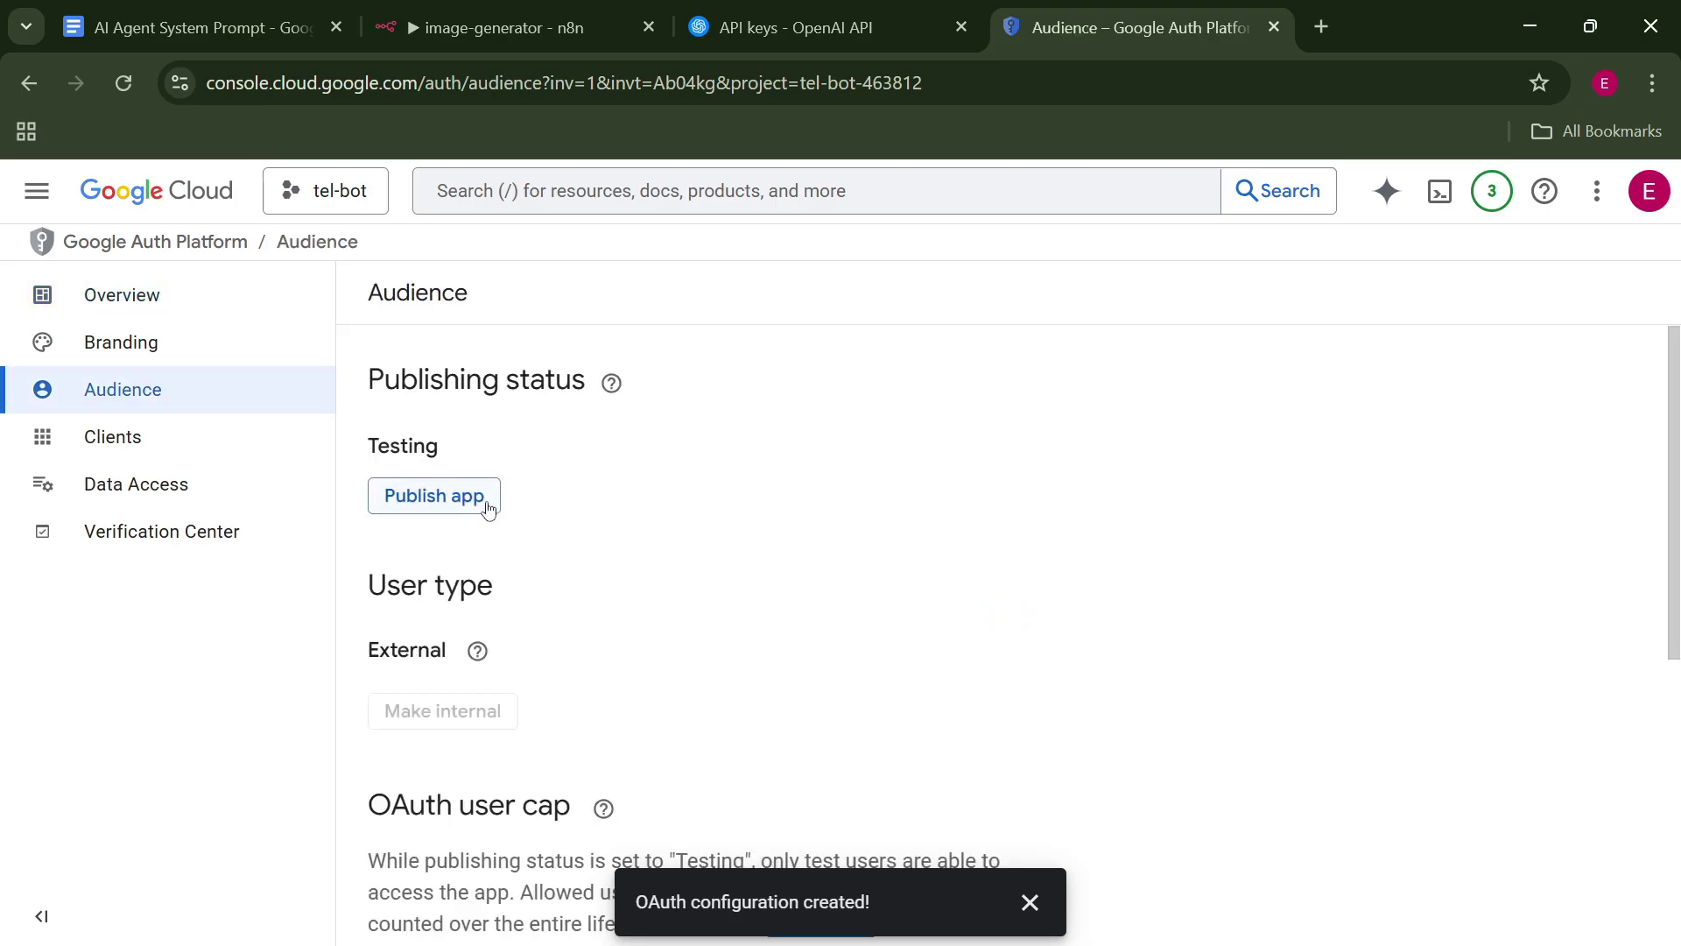
pyautogui.scroll(-6, 1217, 603)
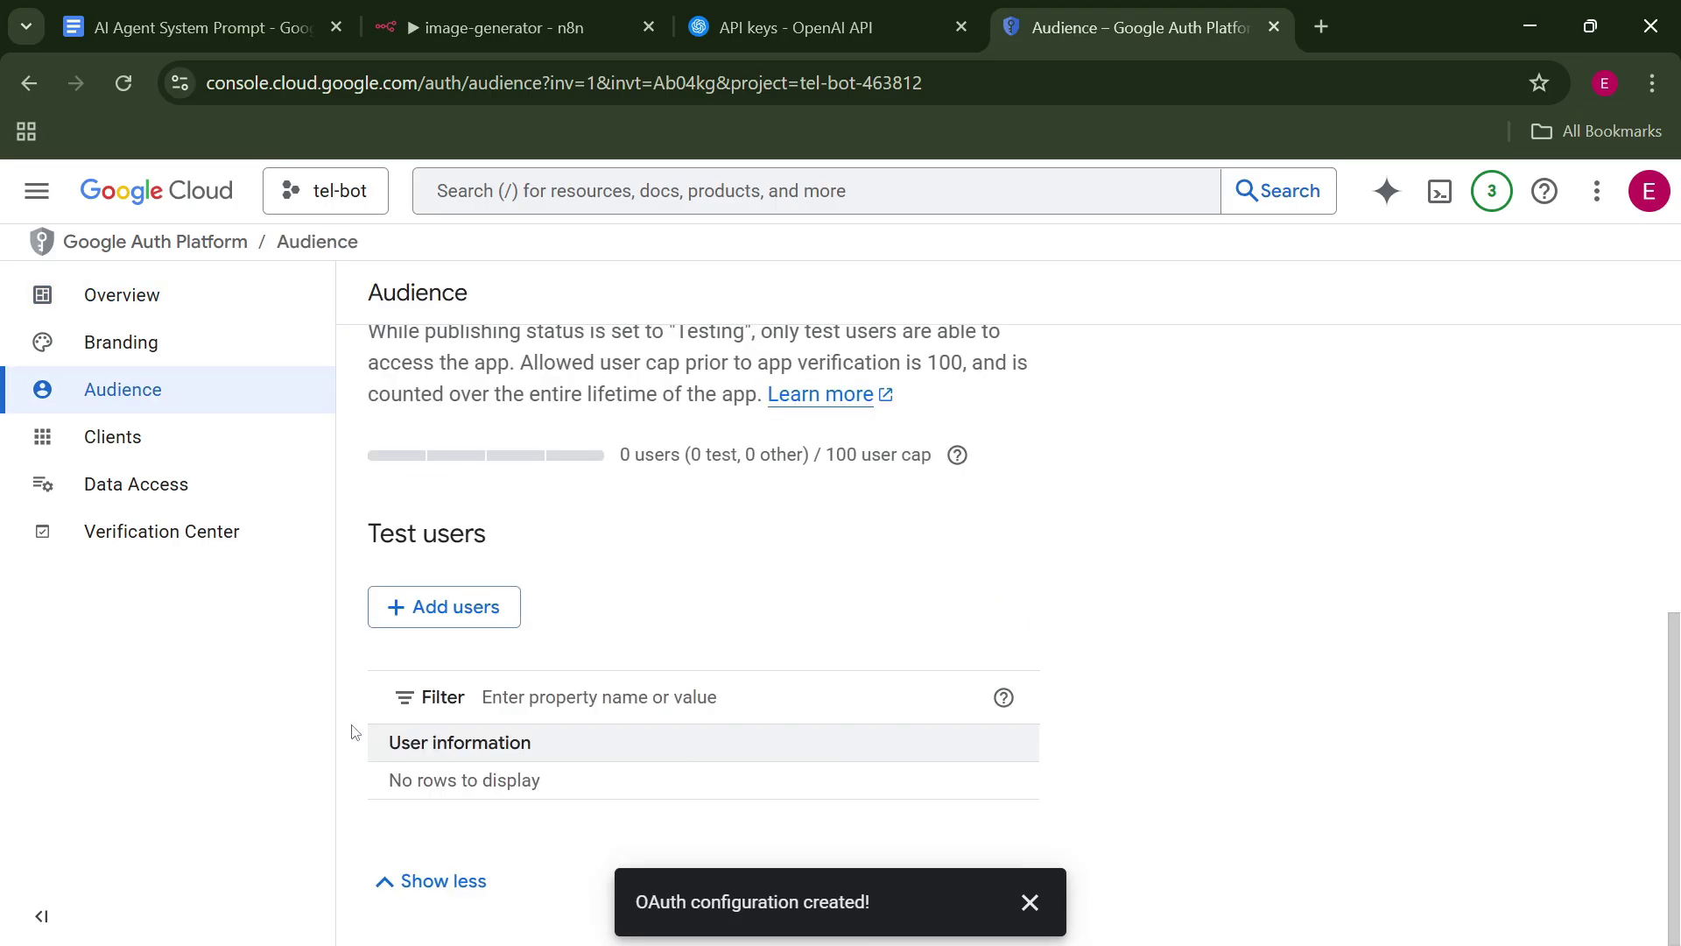
pyautogui.click(424, 606)
pyautogui.click(965, 444)
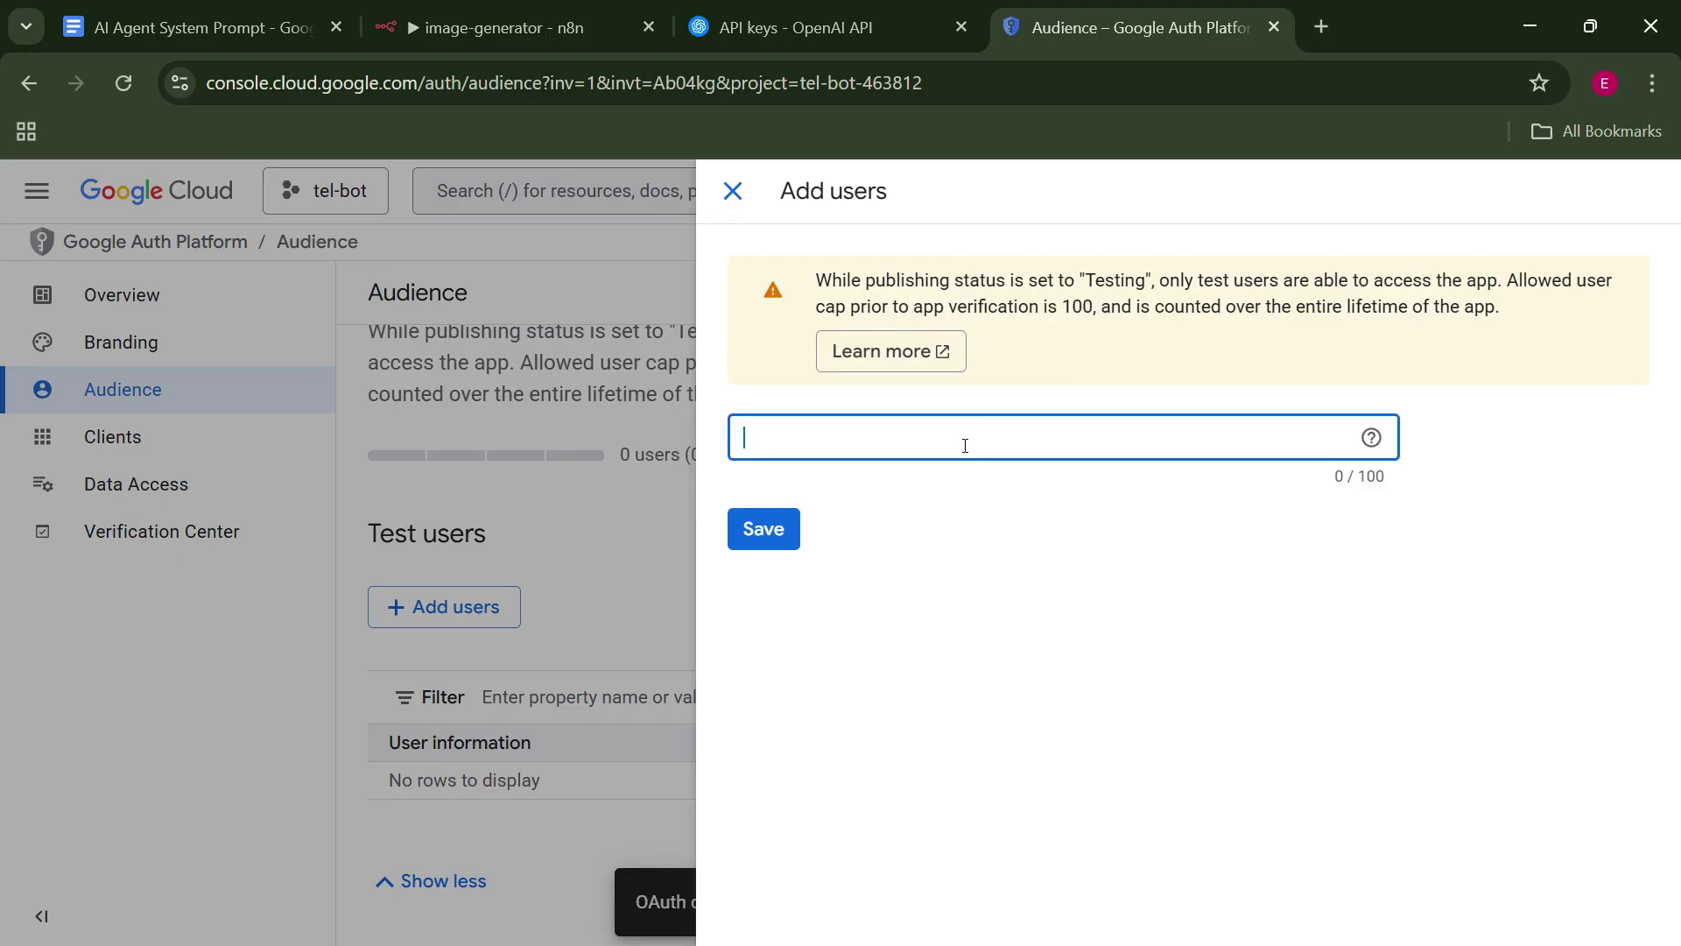
pyautogui.hotkey('ctrl', 'v')
pyautogui.click(763, 529)
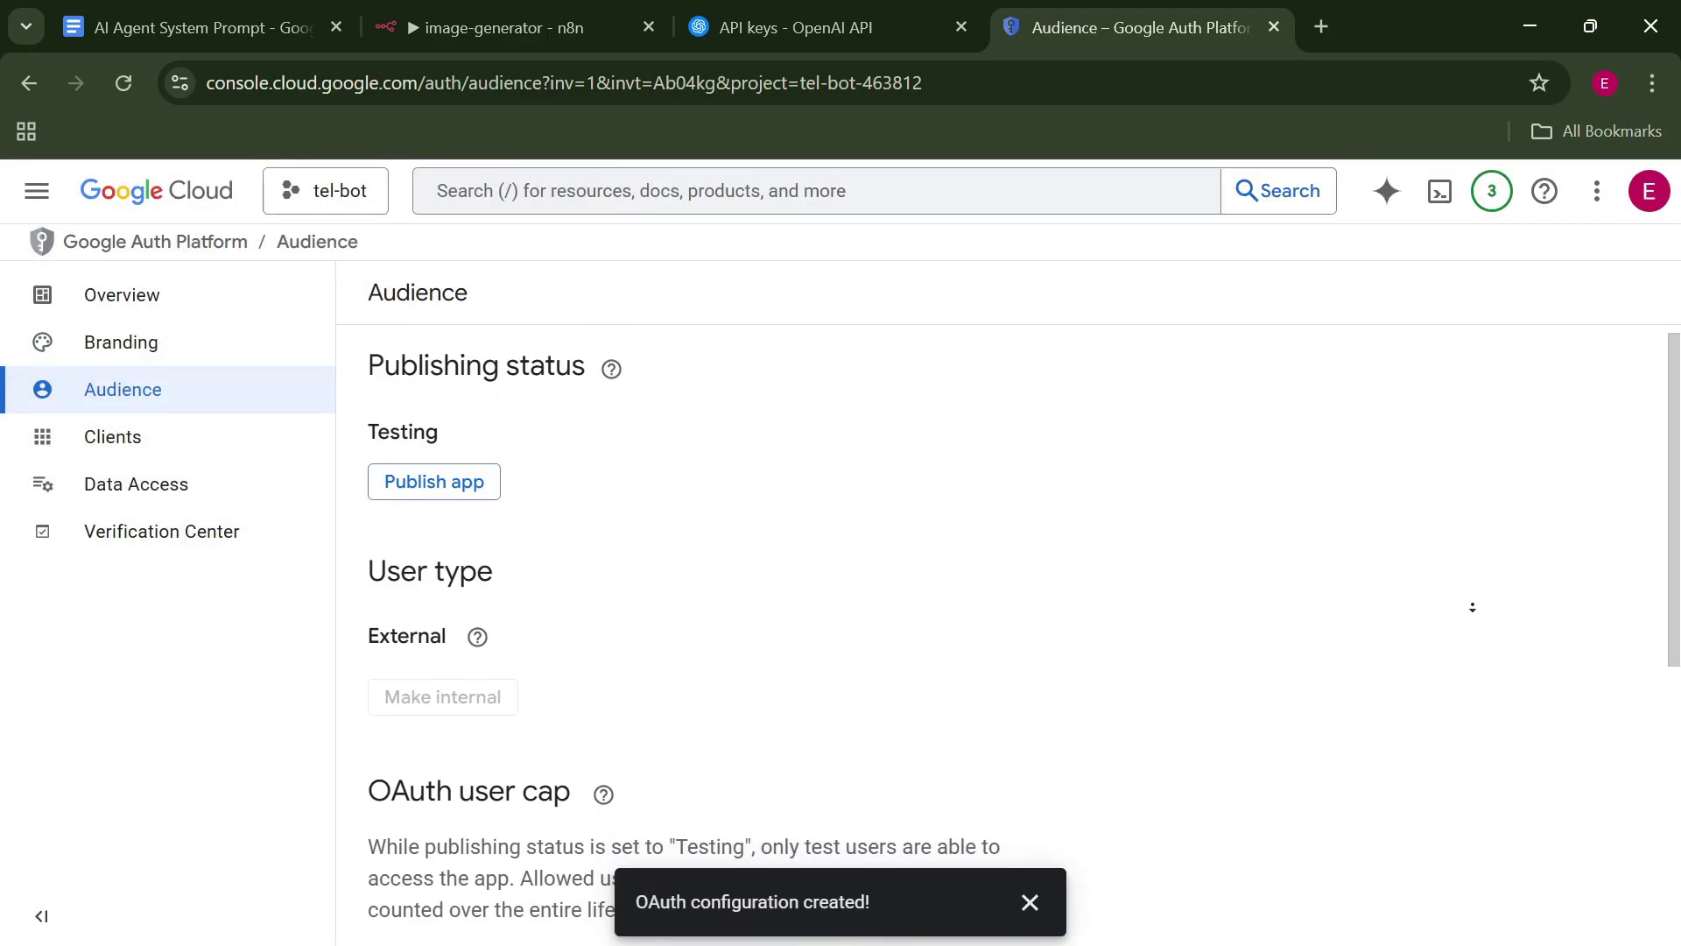
pyautogui.scroll(-2, 1472, 607)
pyautogui.scroll(3, 1463, 356)
pyautogui.scroll(-2, 1455, 699)
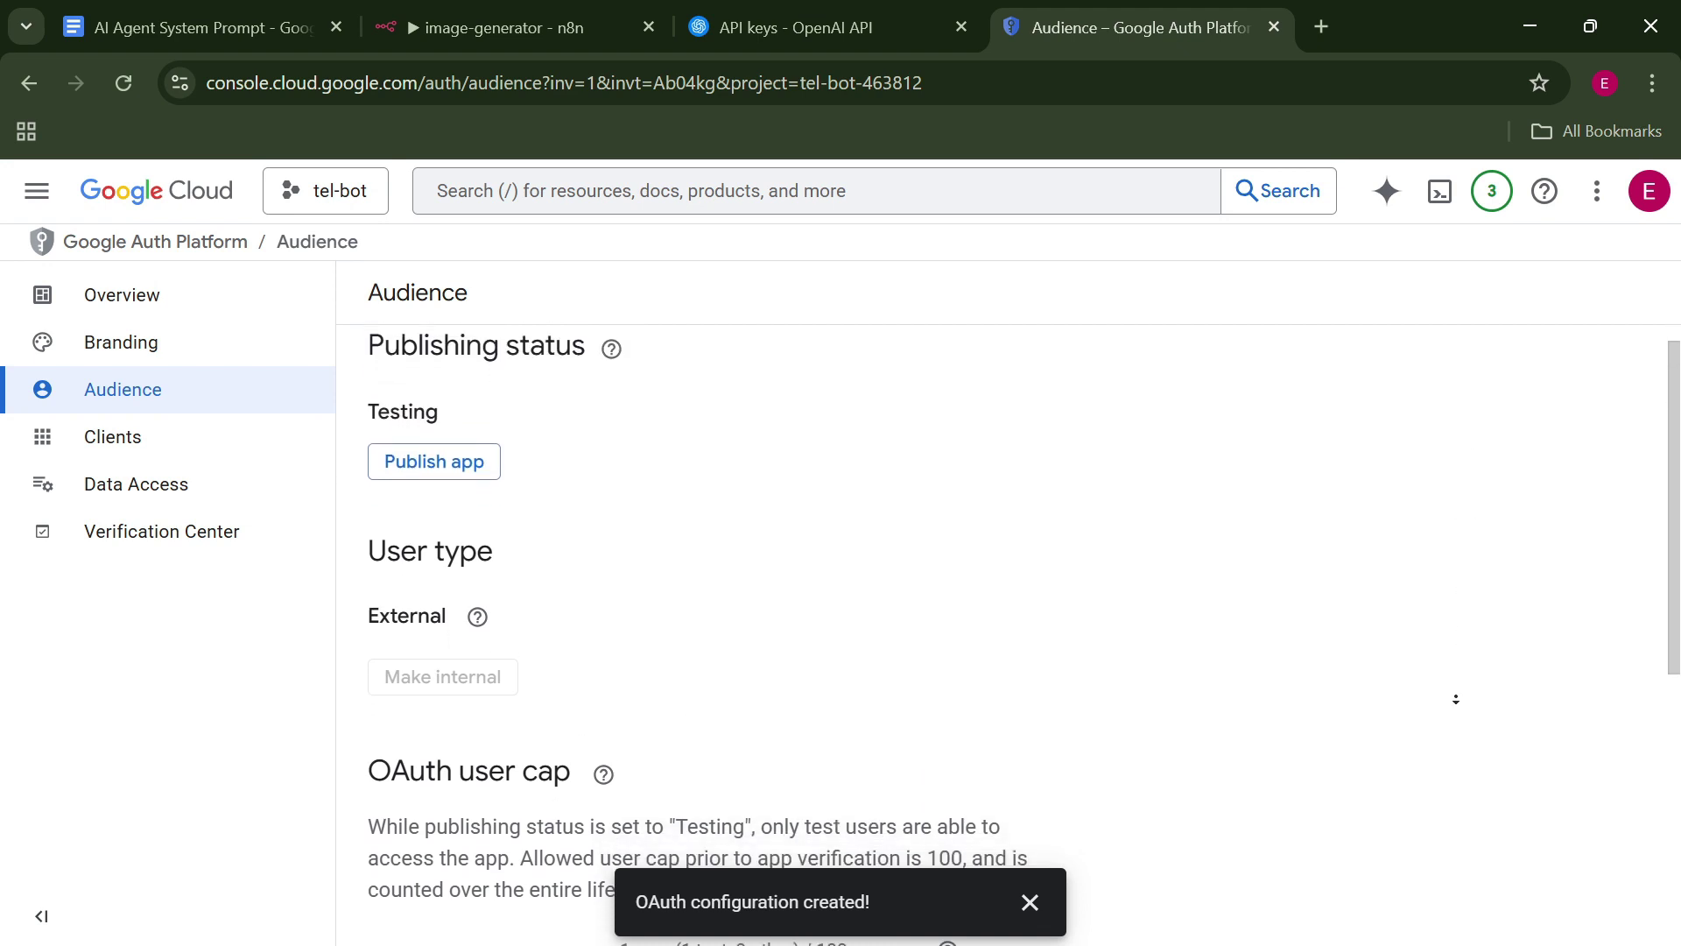
pyautogui.scroll(-5, 1456, 698)
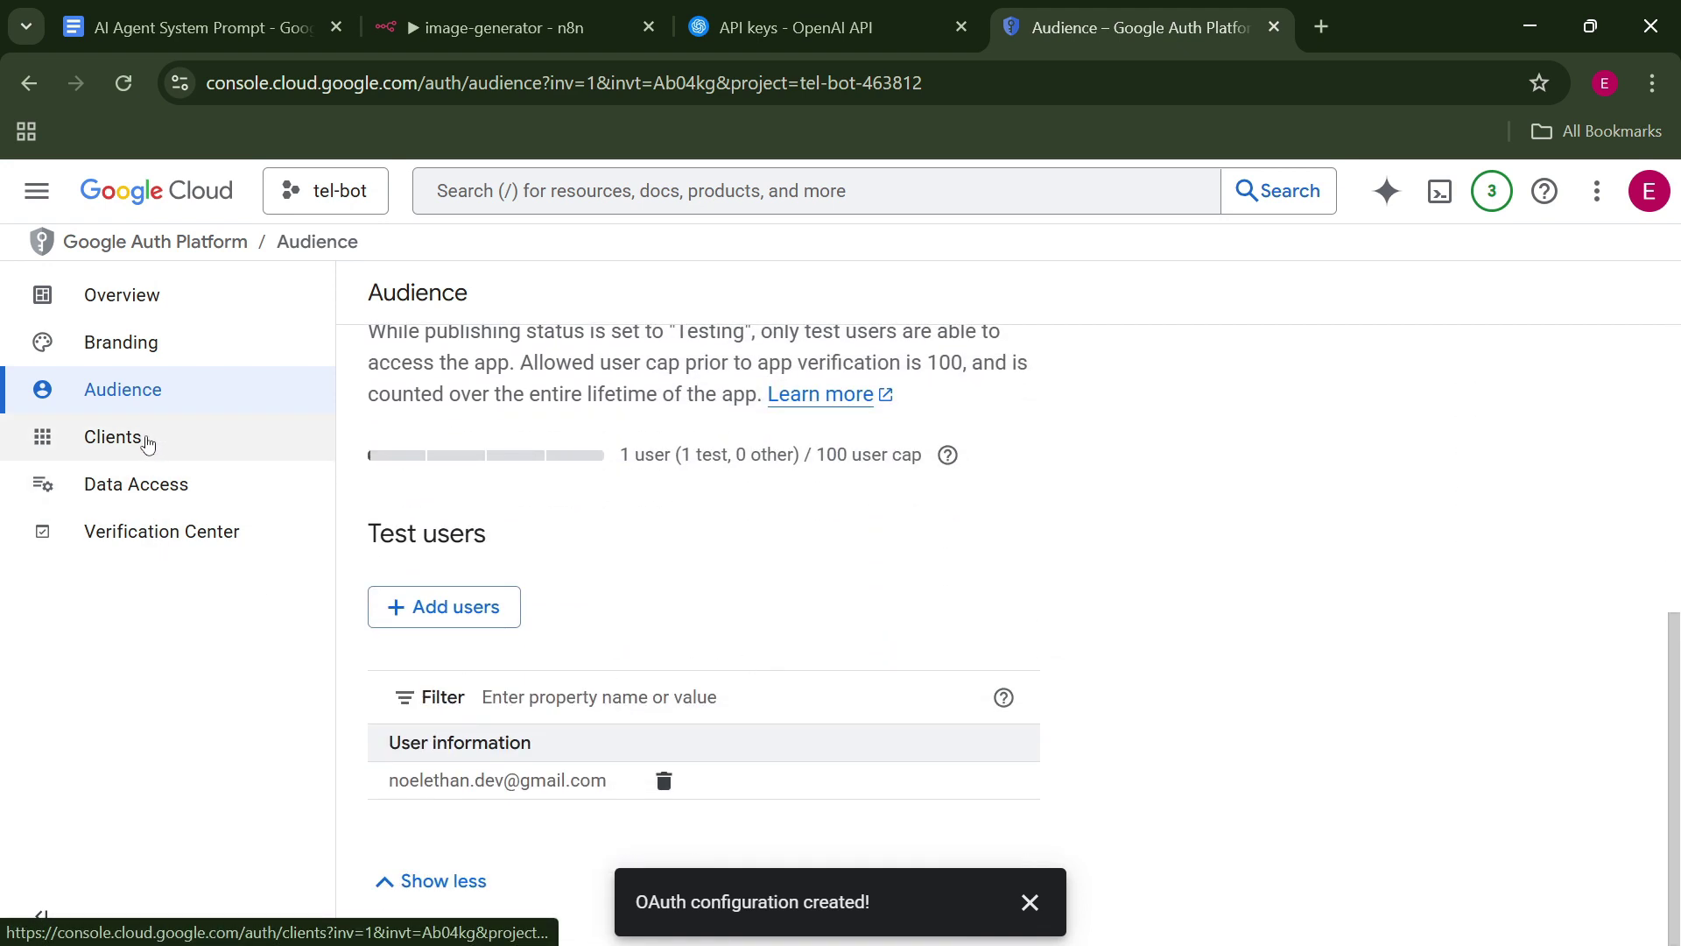
pyautogui.click(146, 443)
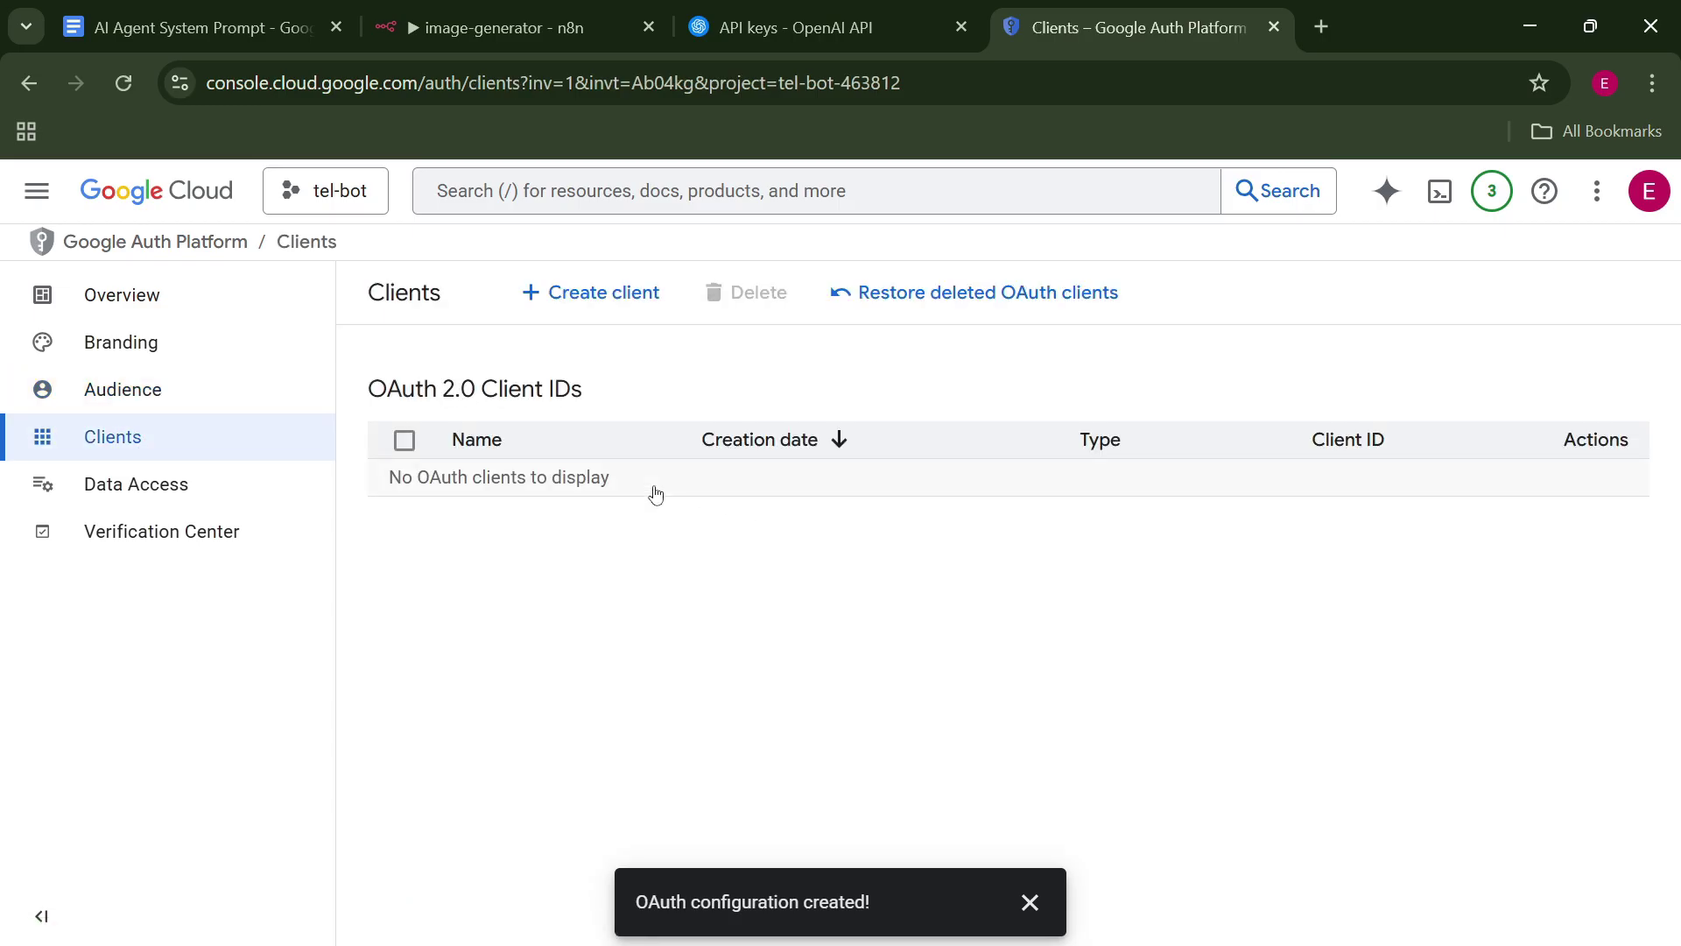
# Start a Web application OAuth client and rename it from Web client 1 to tel-bot.
pyautogui.click(623, 294)
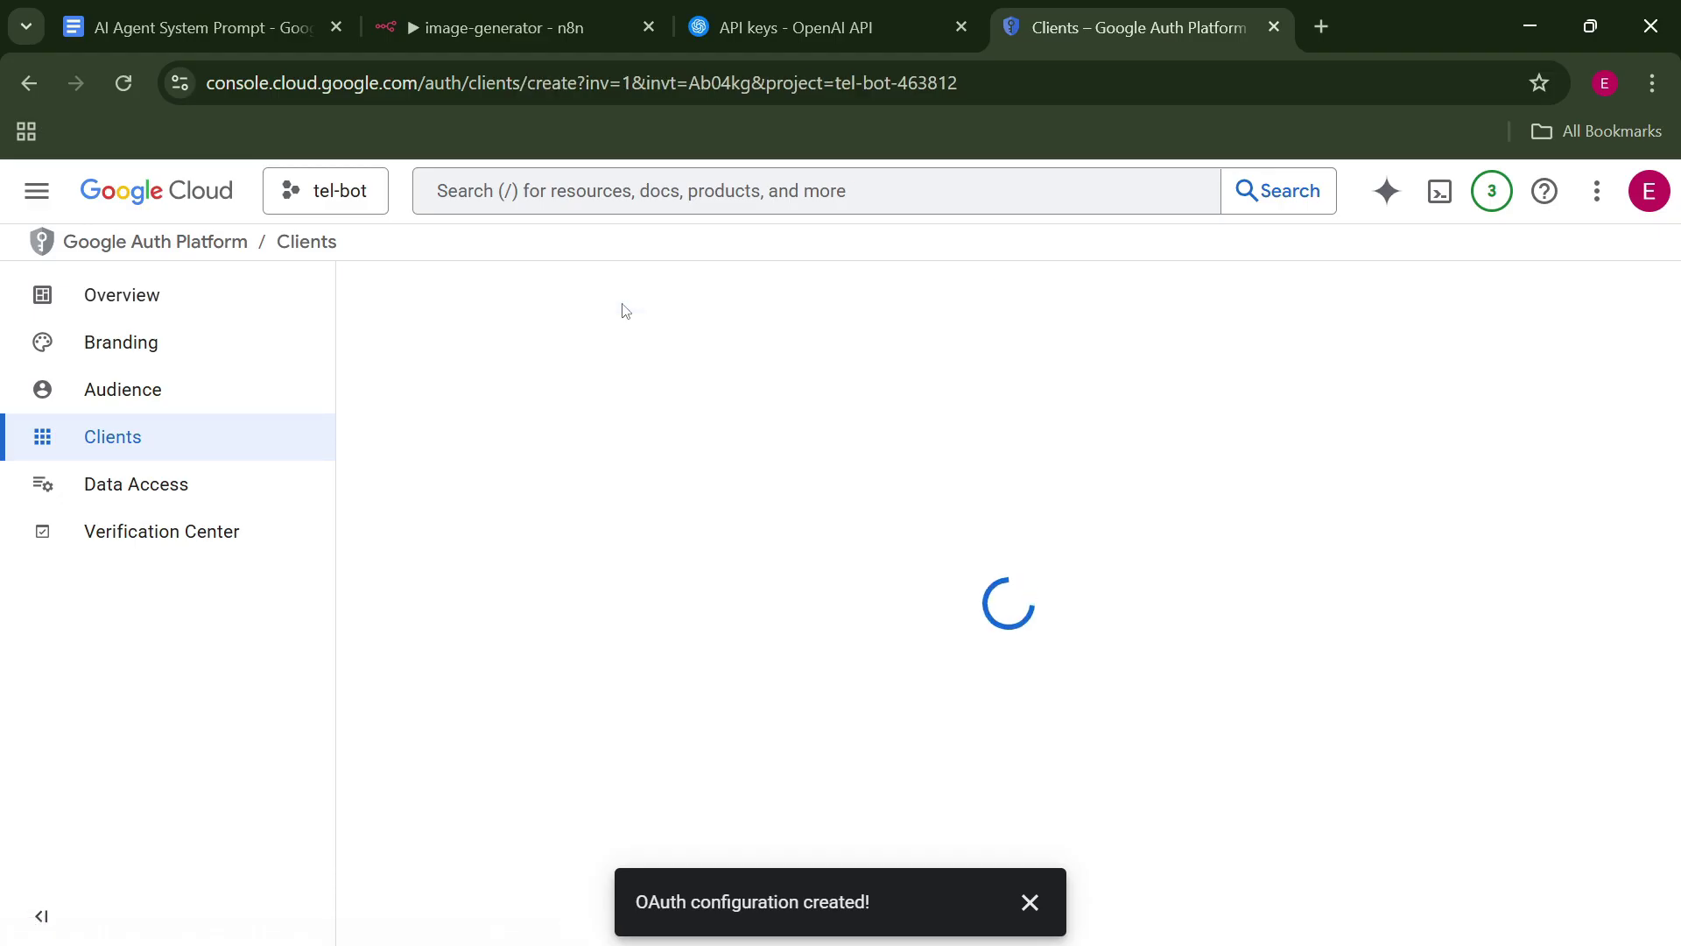
pyautogui.click(599, 508)
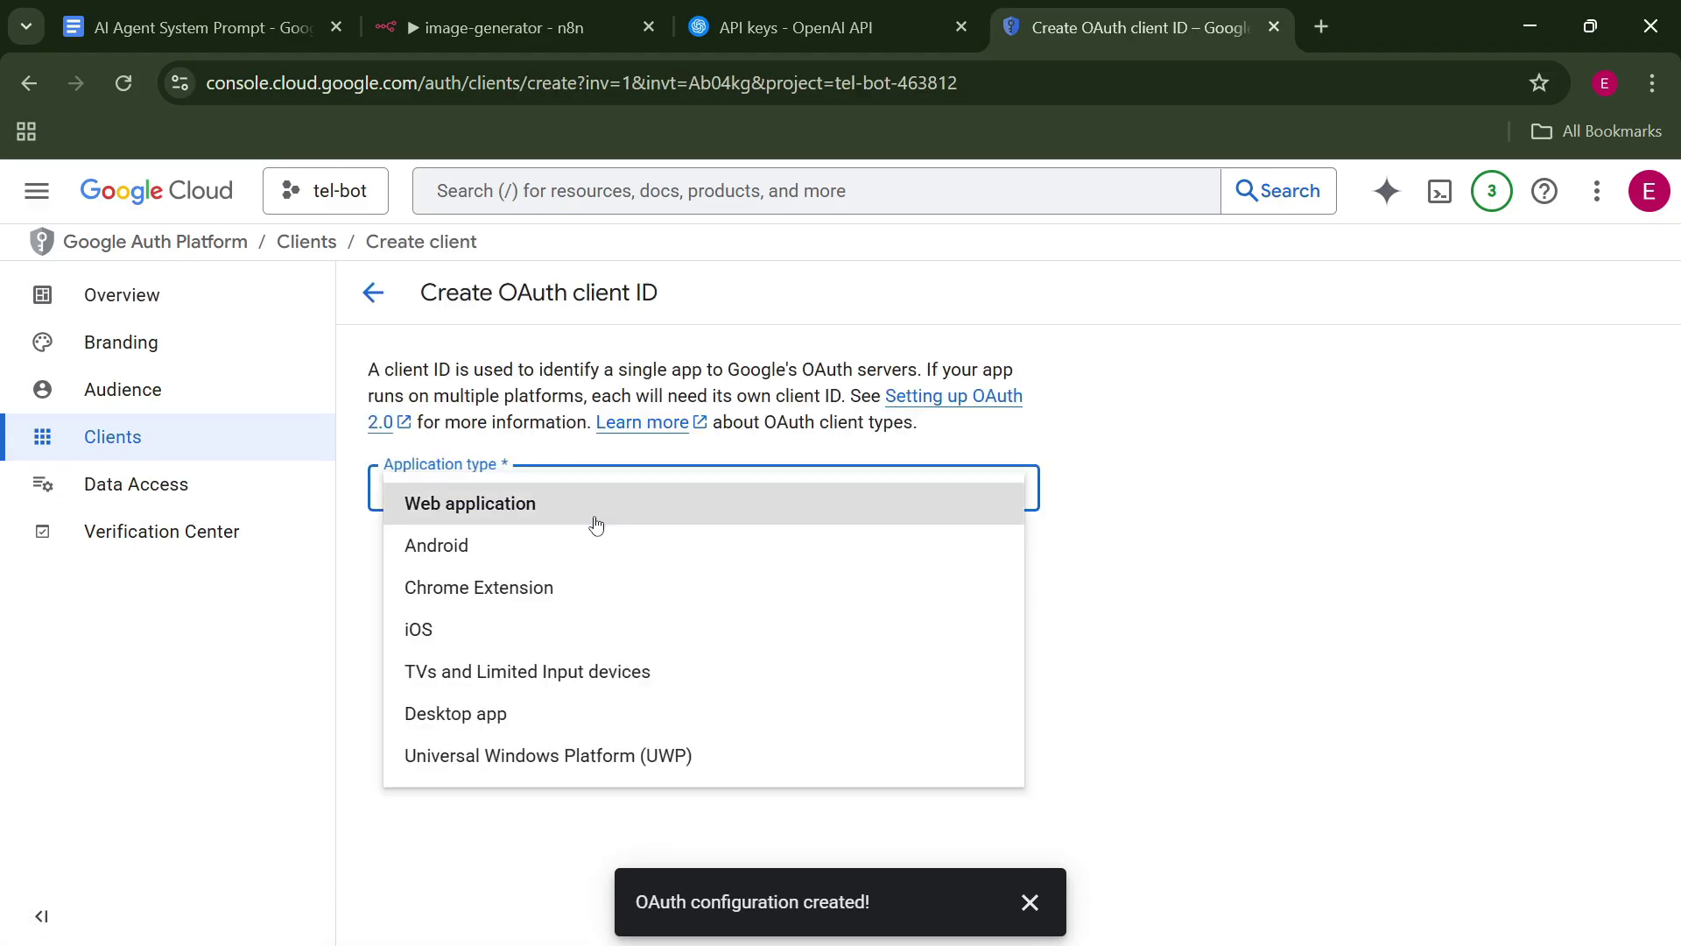
pyautogui.click(599, 508)
pyautogui.click(482, 565)
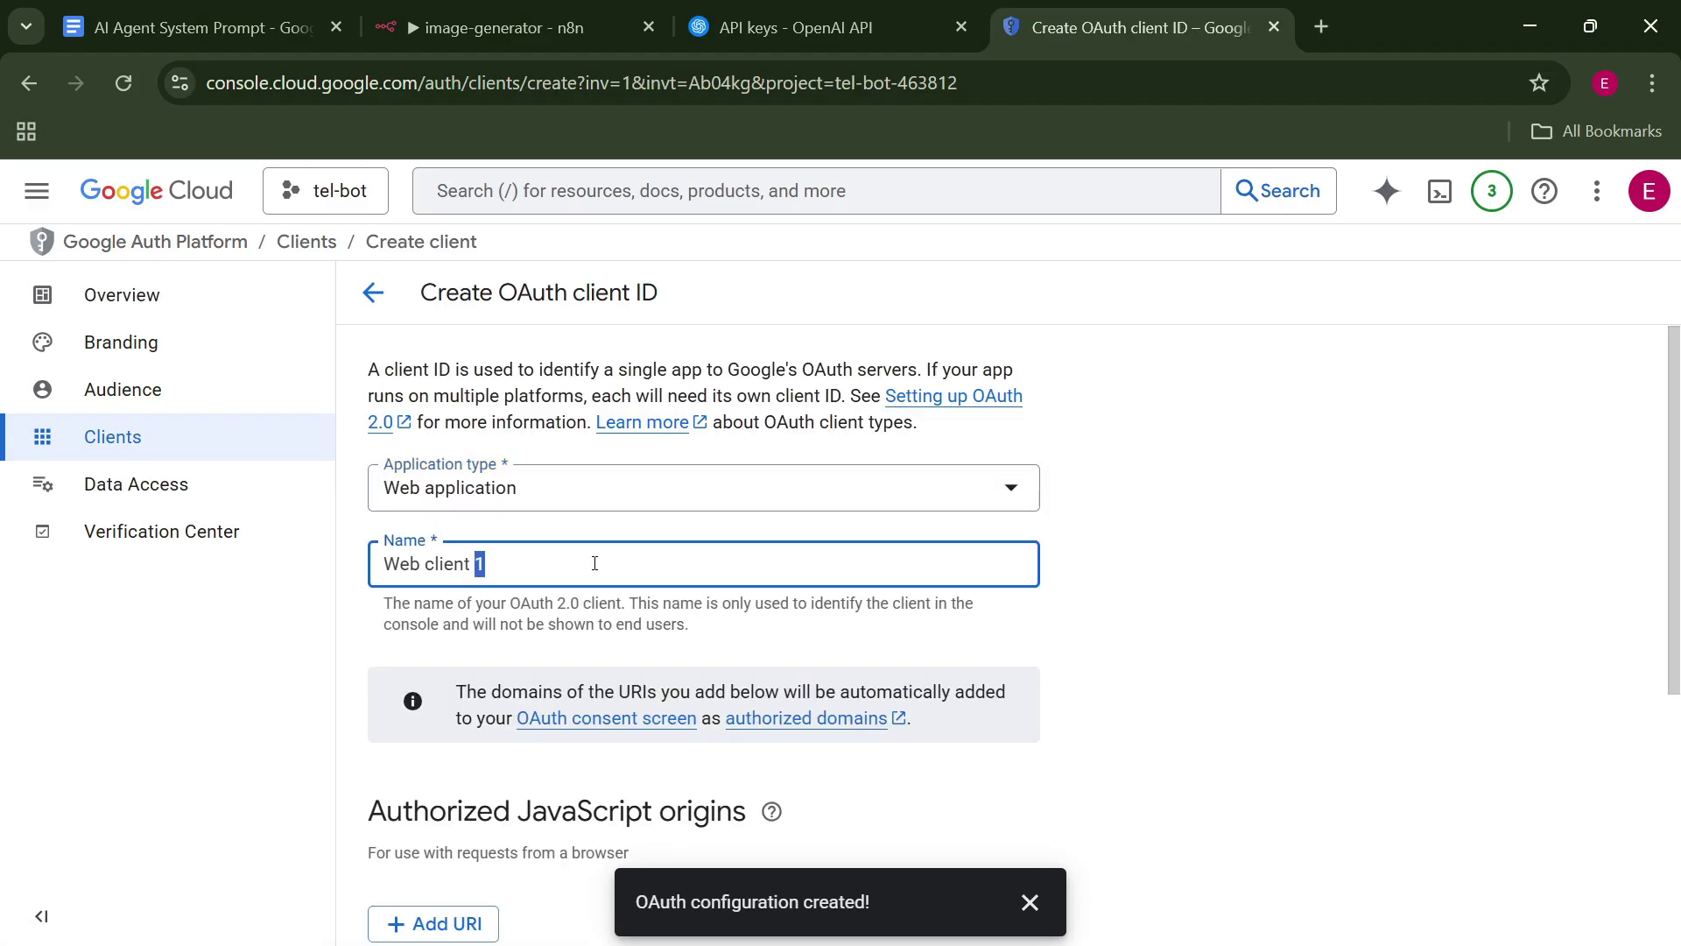
pyautogui.moveTo(481, 565); pyautogui.dragTo(317, 568)
pyautogui.write('tel-bot')
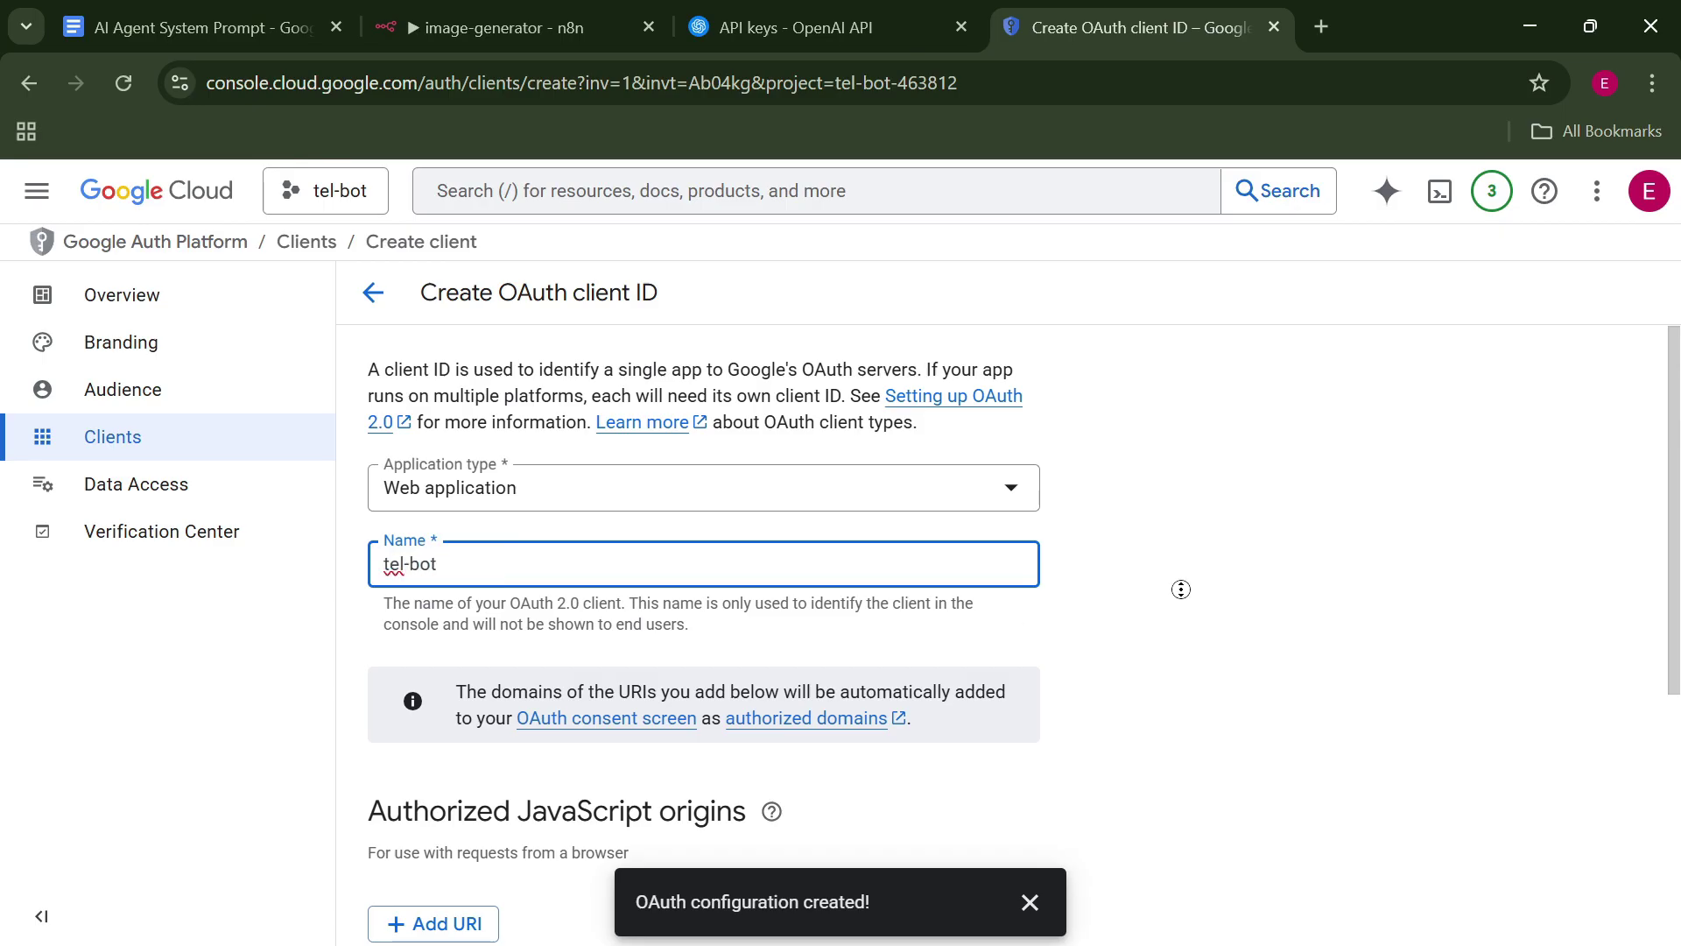
pyautogui.middleClick(1181, 590)
# Add an empty authorized redirect URI entry, then switch to n8n's Google Drive credential.
pyautogui.scroll(-5, 1181, 589)
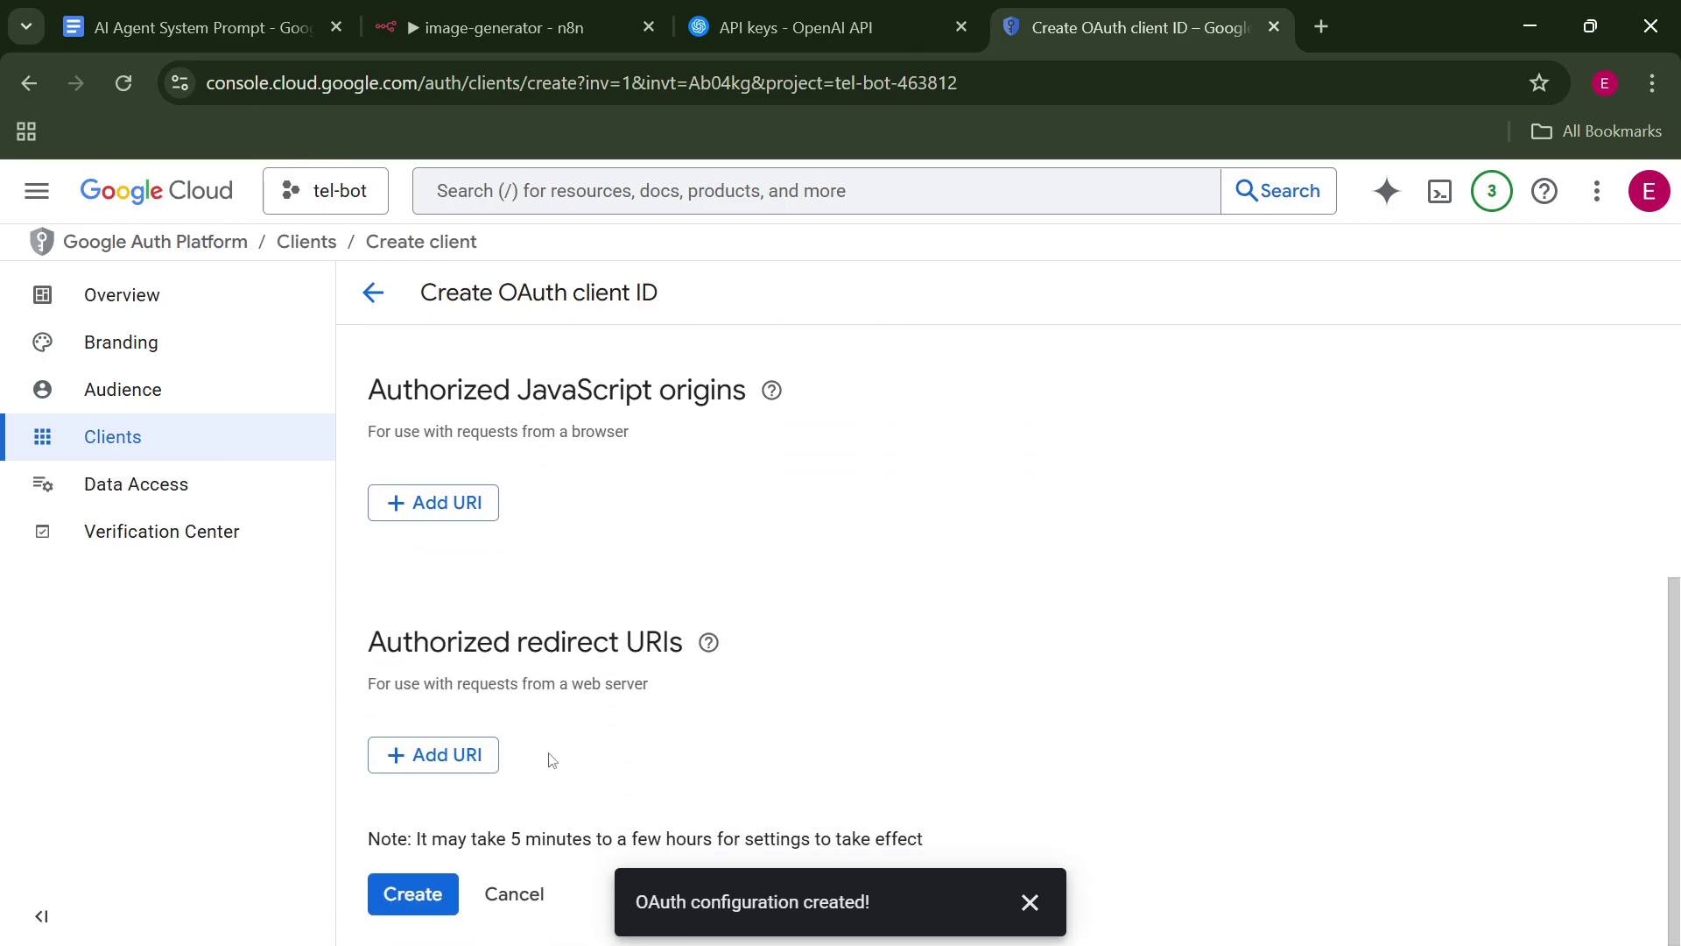
pyautogui.click(1026, 902)
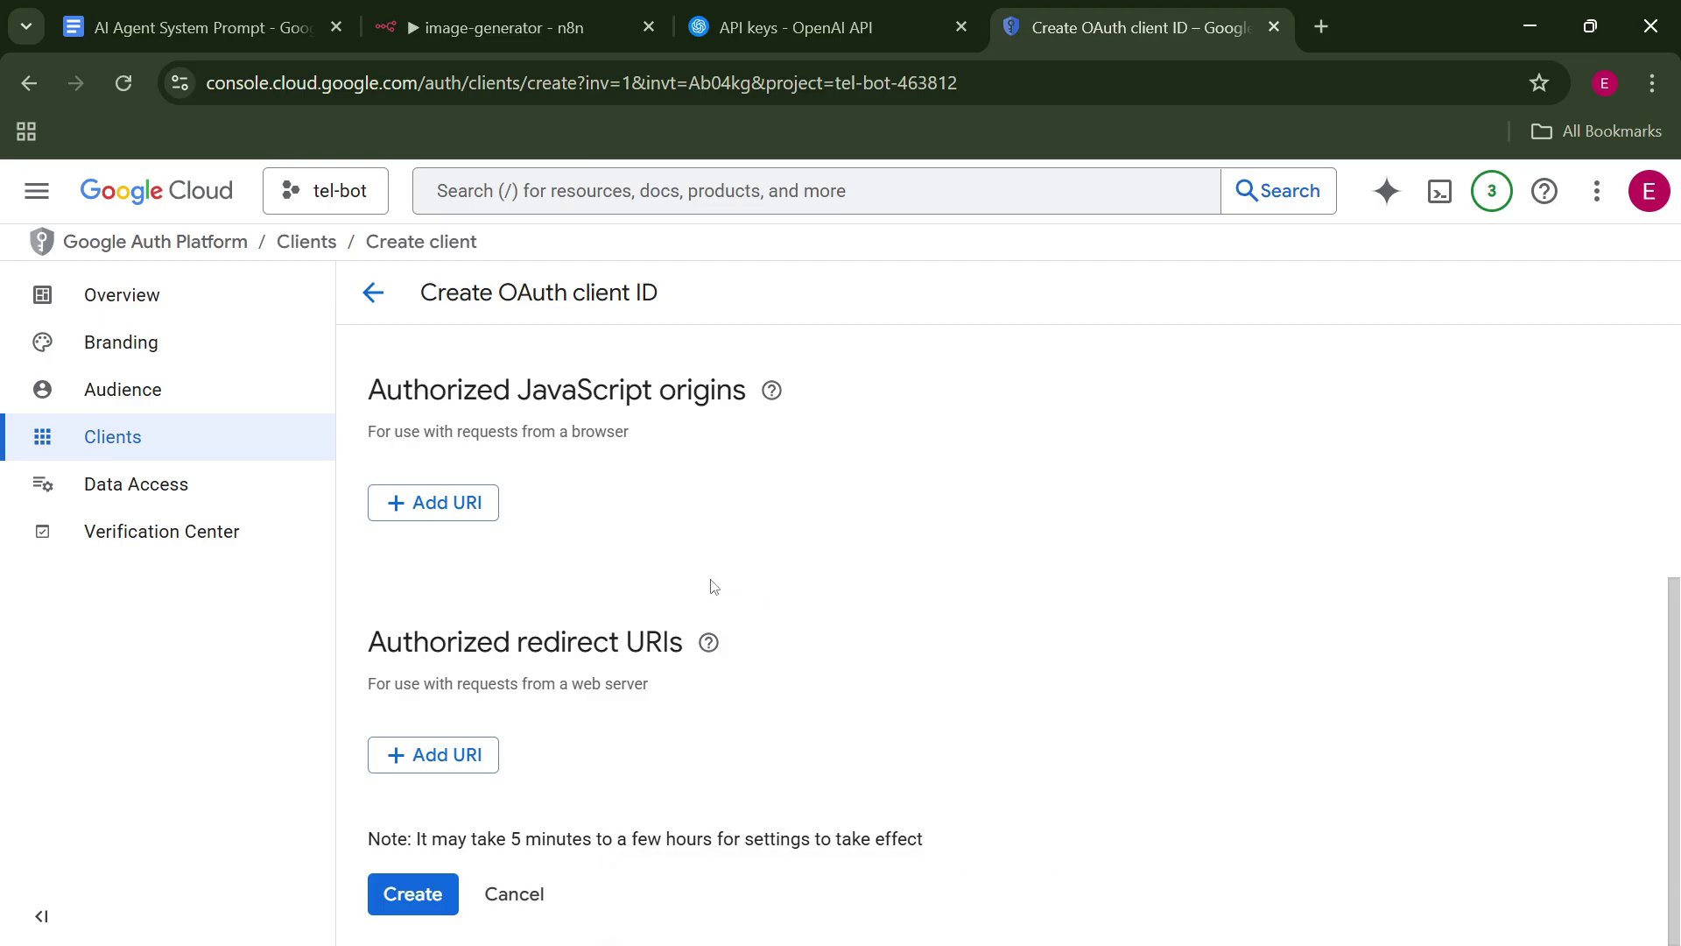
pyautogui.click(460, 753)
pyautogui.middleClick(1261, 687)
pyautogui.scroll(-2, 1260, 687)
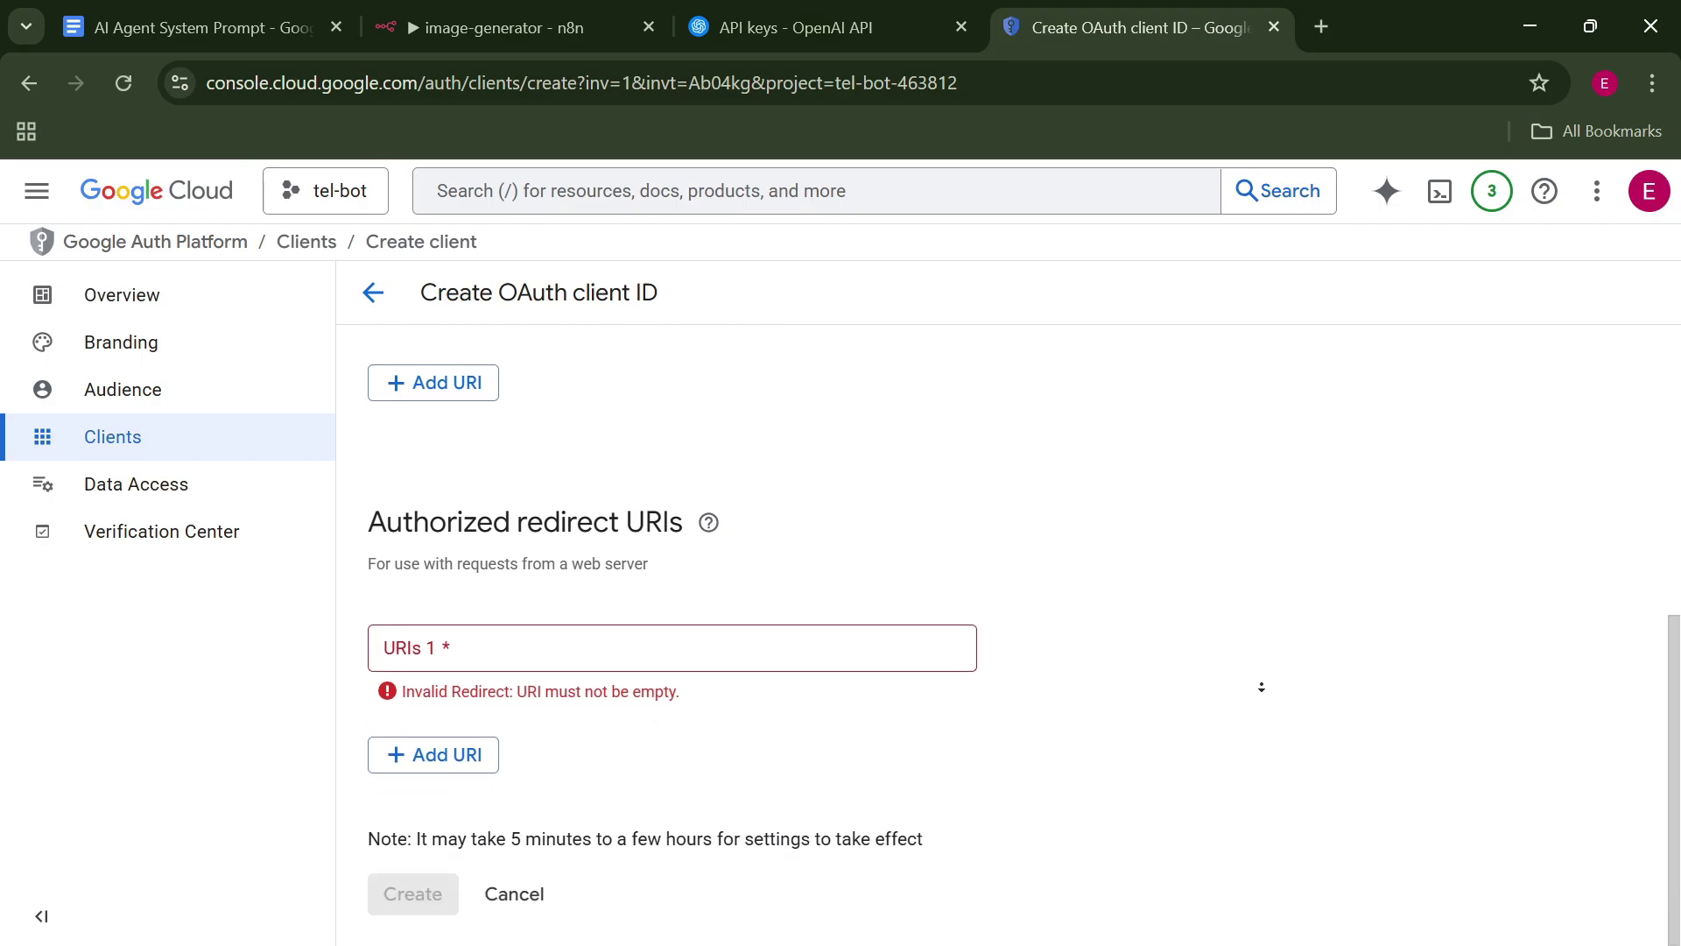
pyautogui.click(576, 28)
pyautogui.scroll(3, 1310, 485)
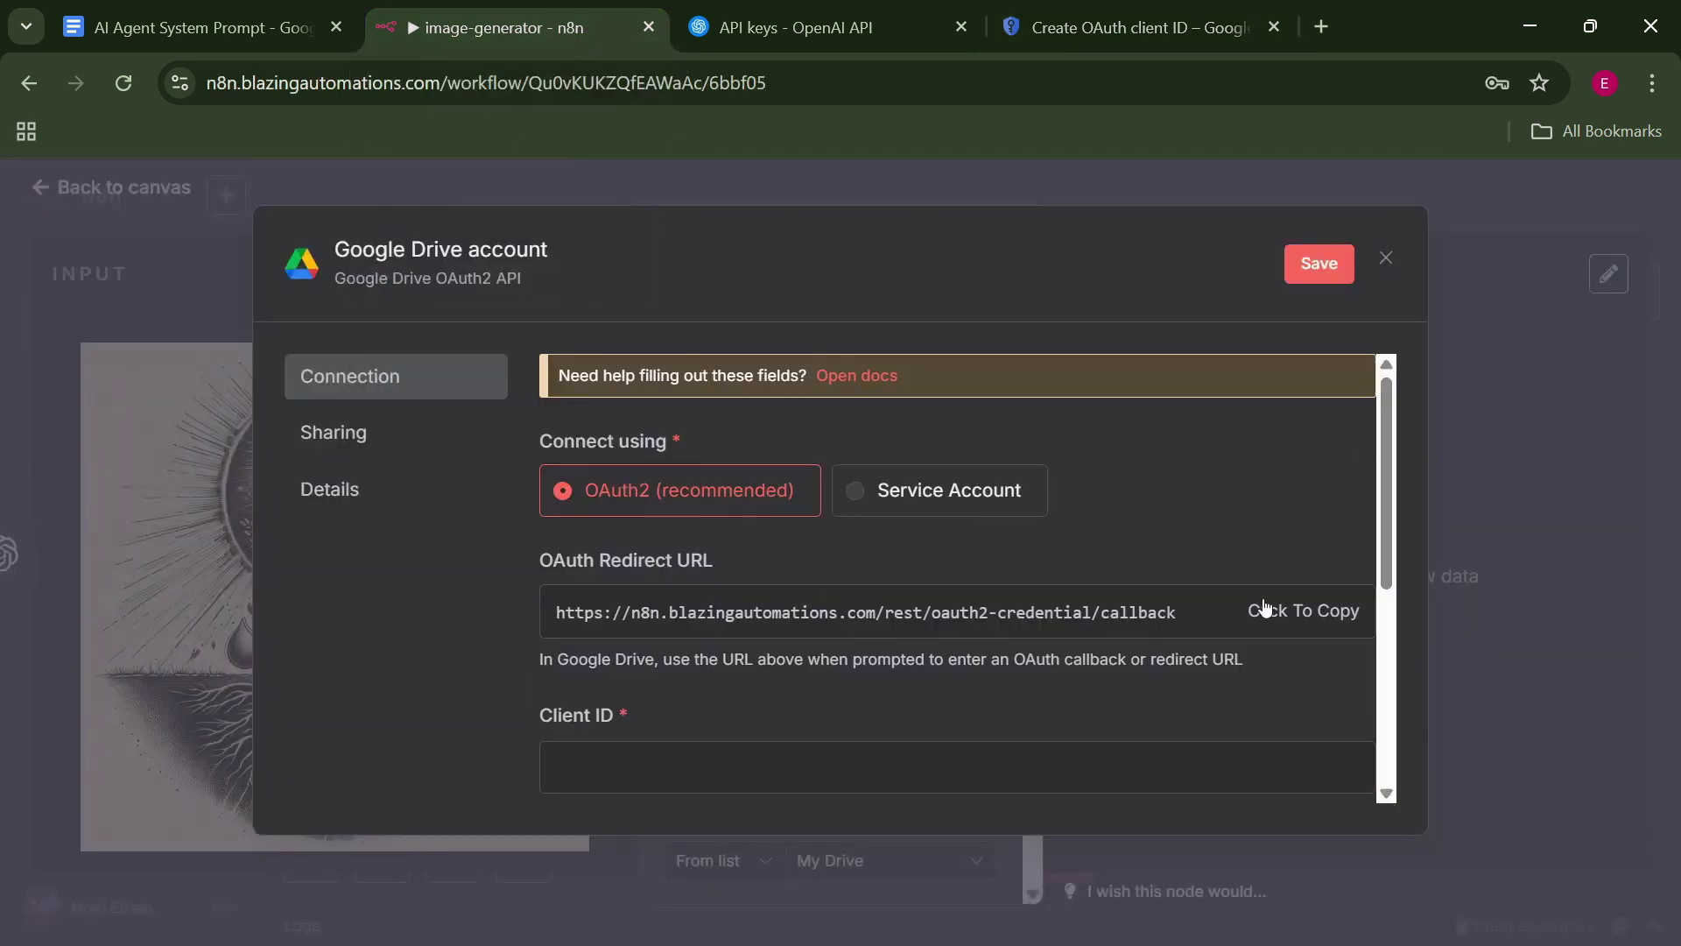
# Paste n8n's OAuth redirect URL as the client's redirect URI, create the client, and copy its Client ID.
pyautogui.click(1304, 612)
pyautogui.click(1139, 27)
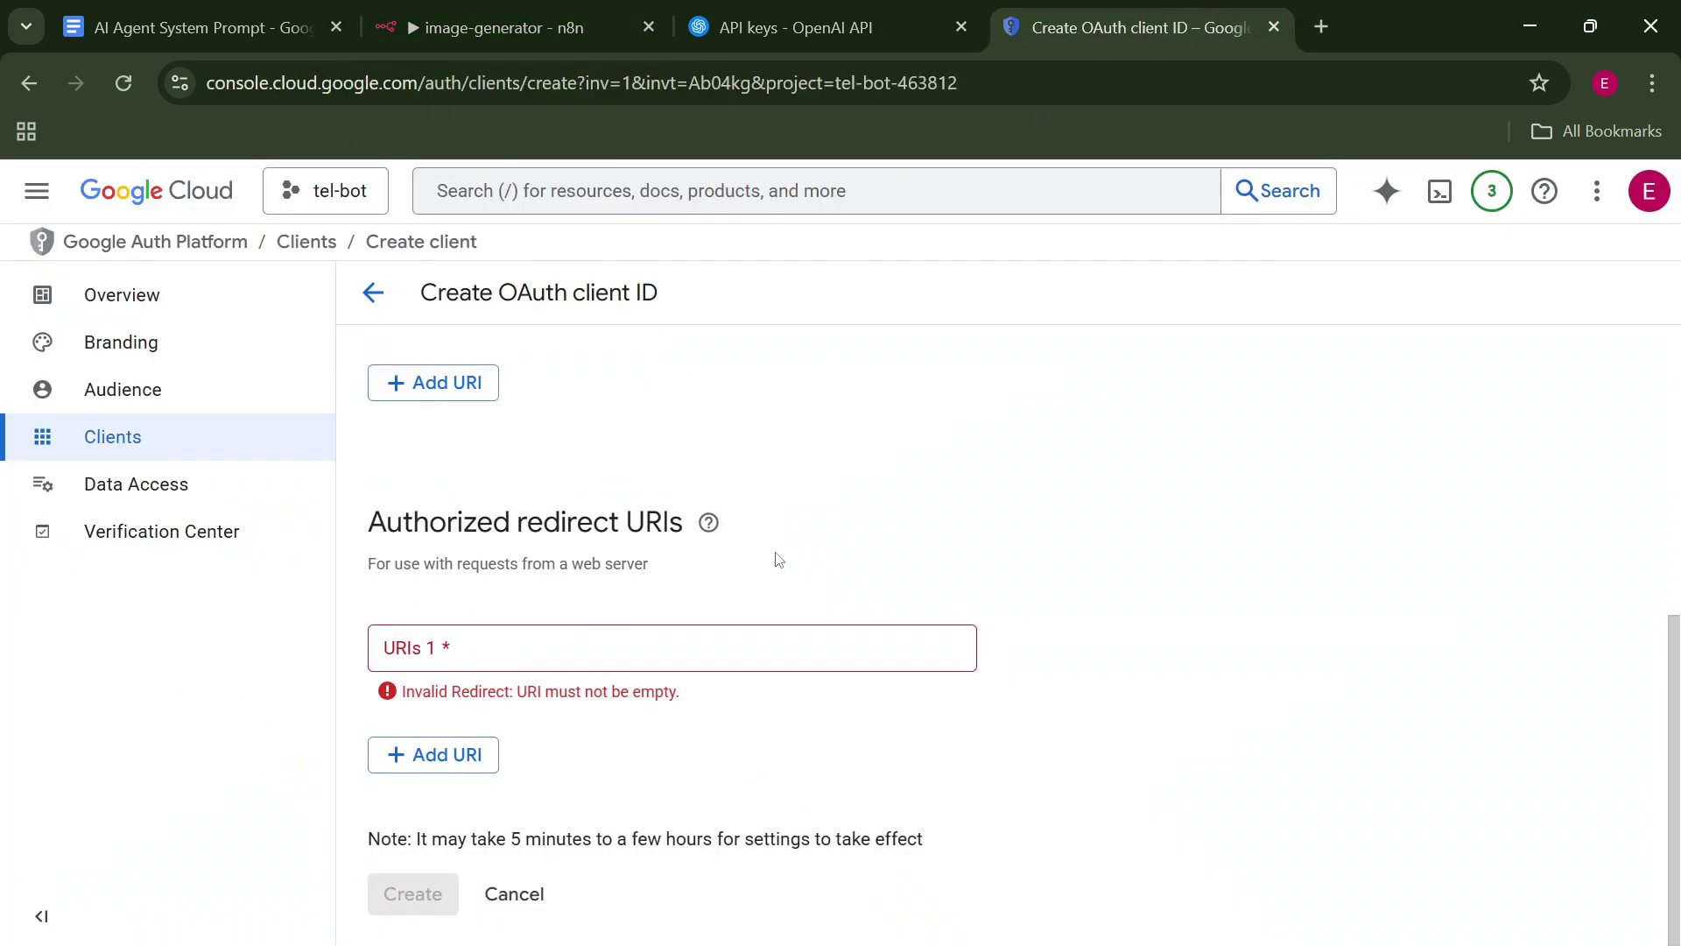
pyautogui.click(648, 639)
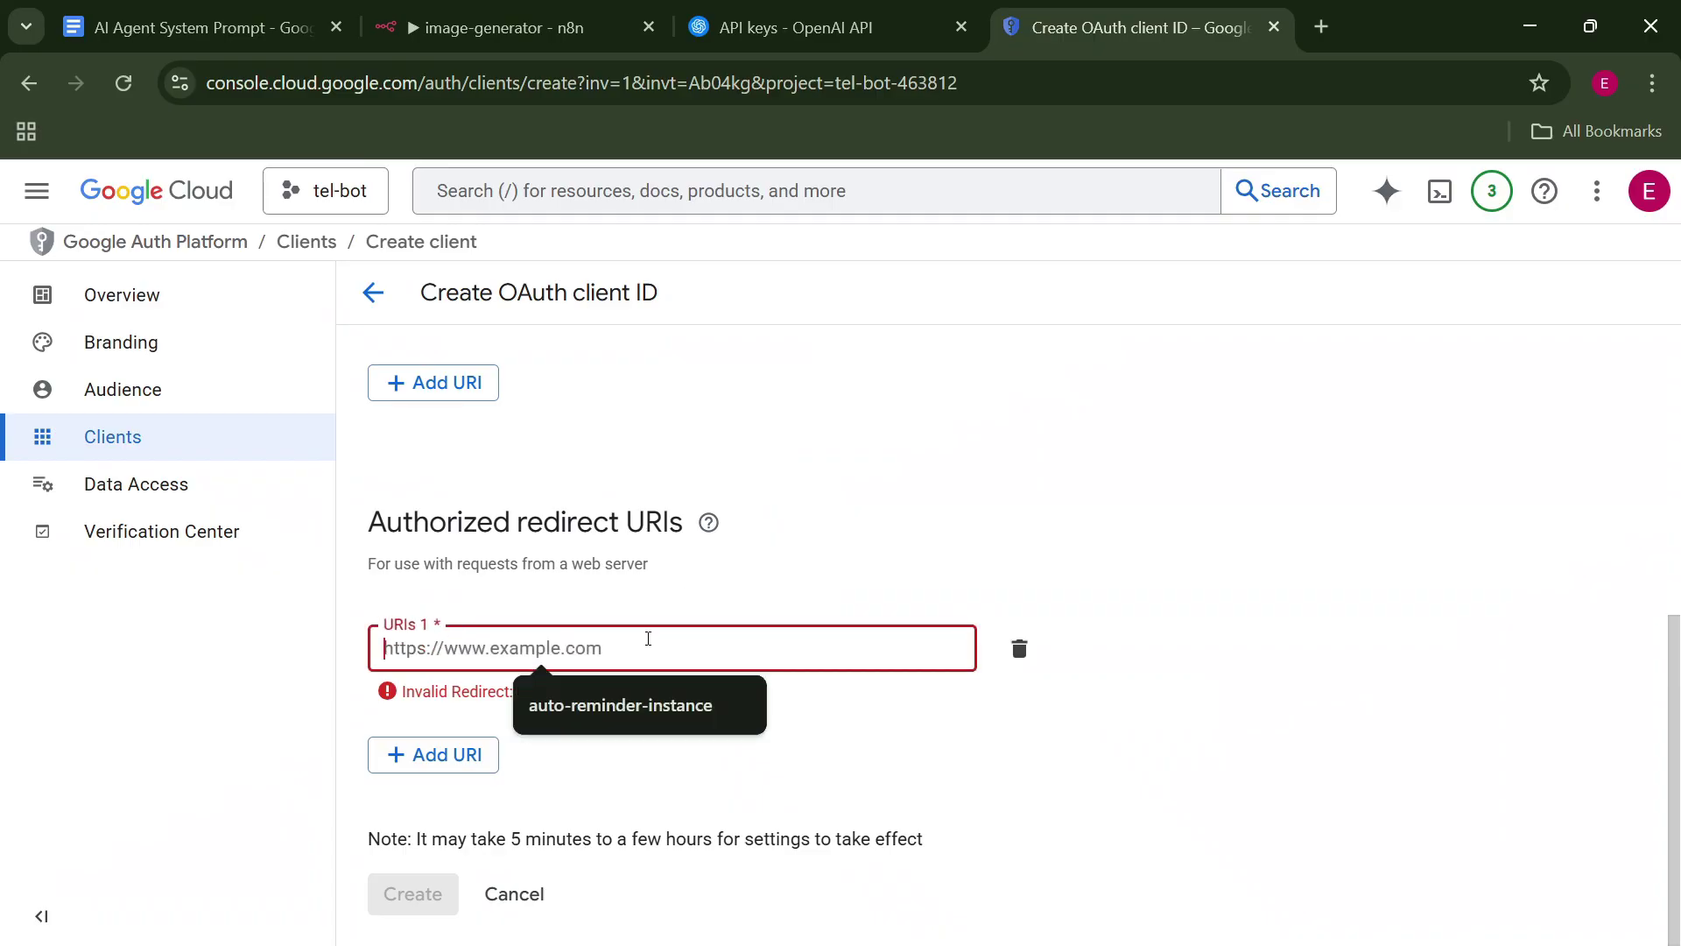
pyautogui.hotkey('ctrl', 'v')
pyautogui.press('Return')
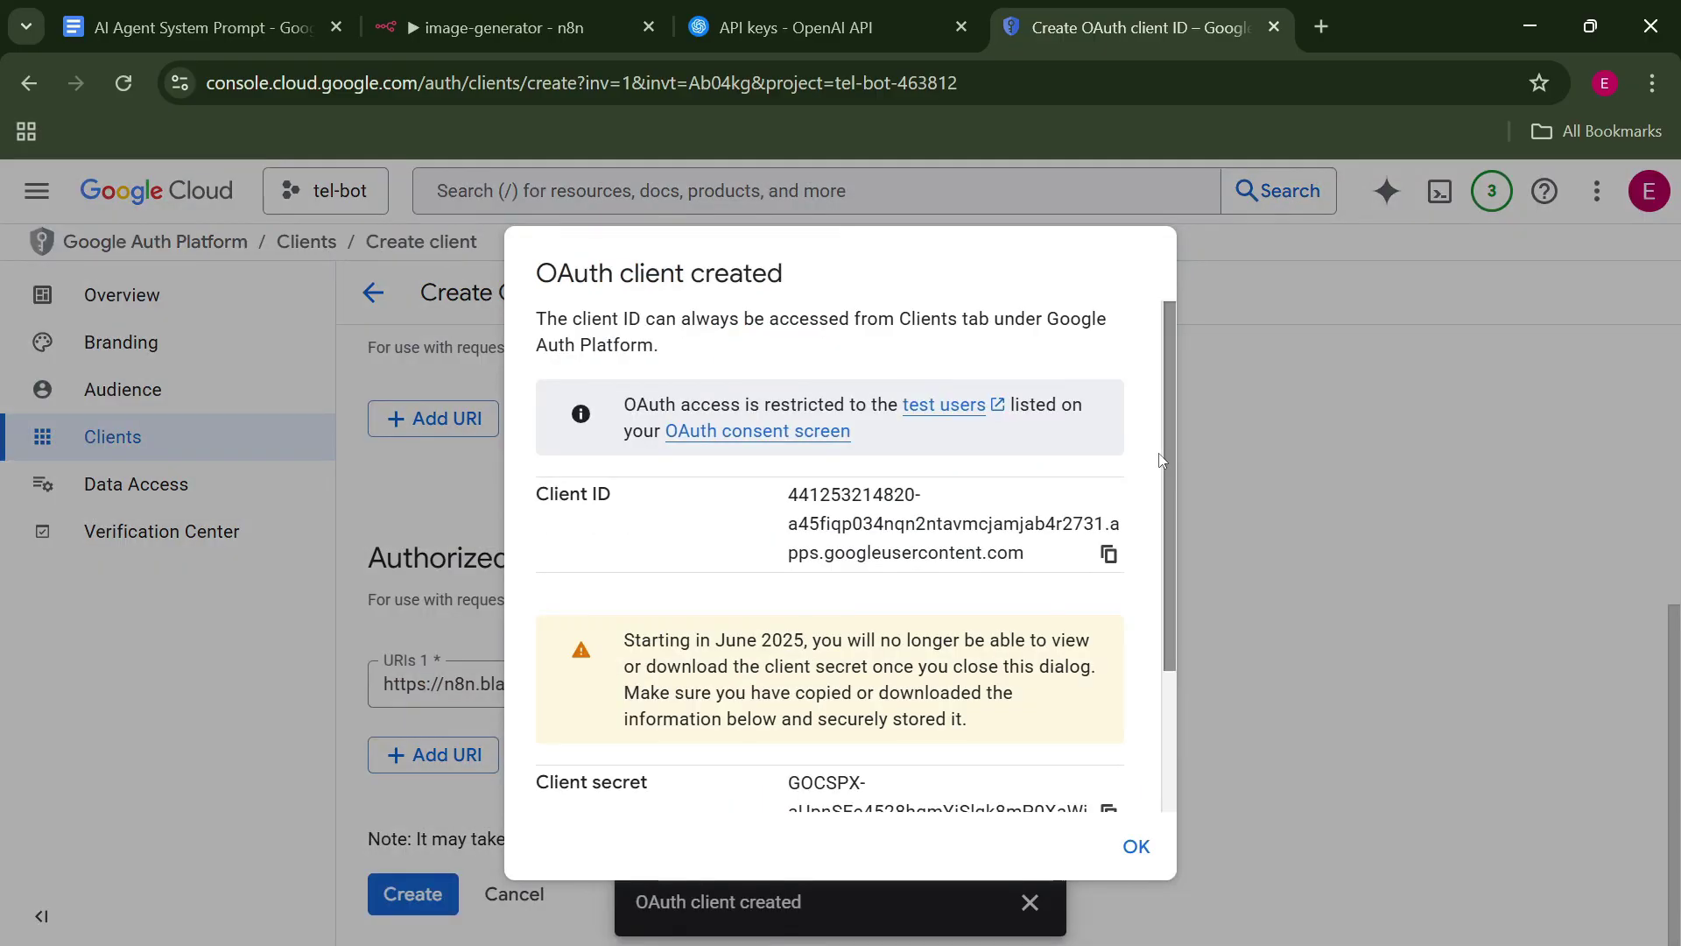
pyautogui.moveTo(1168, 464)
pyautogui.mouseDown()
pyautogui.moveTo(1171, 574)
pyautogui.moveTo(1160, 492)
pyautogui.mouseUp()
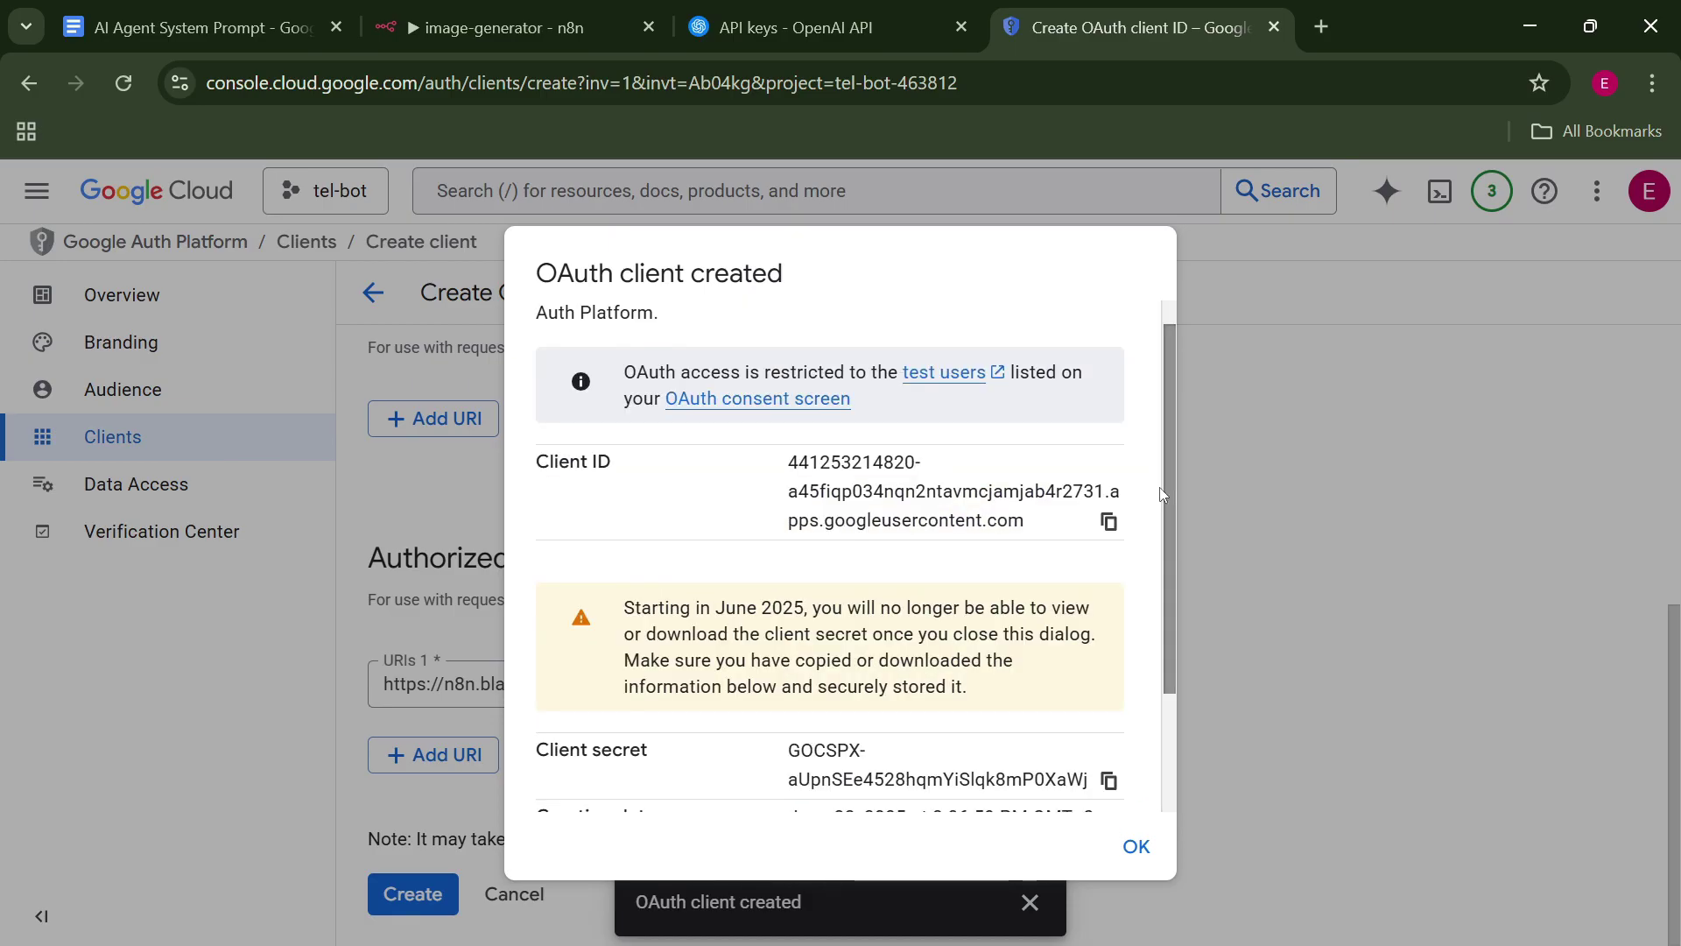
pyautogui.click(1110, 524)
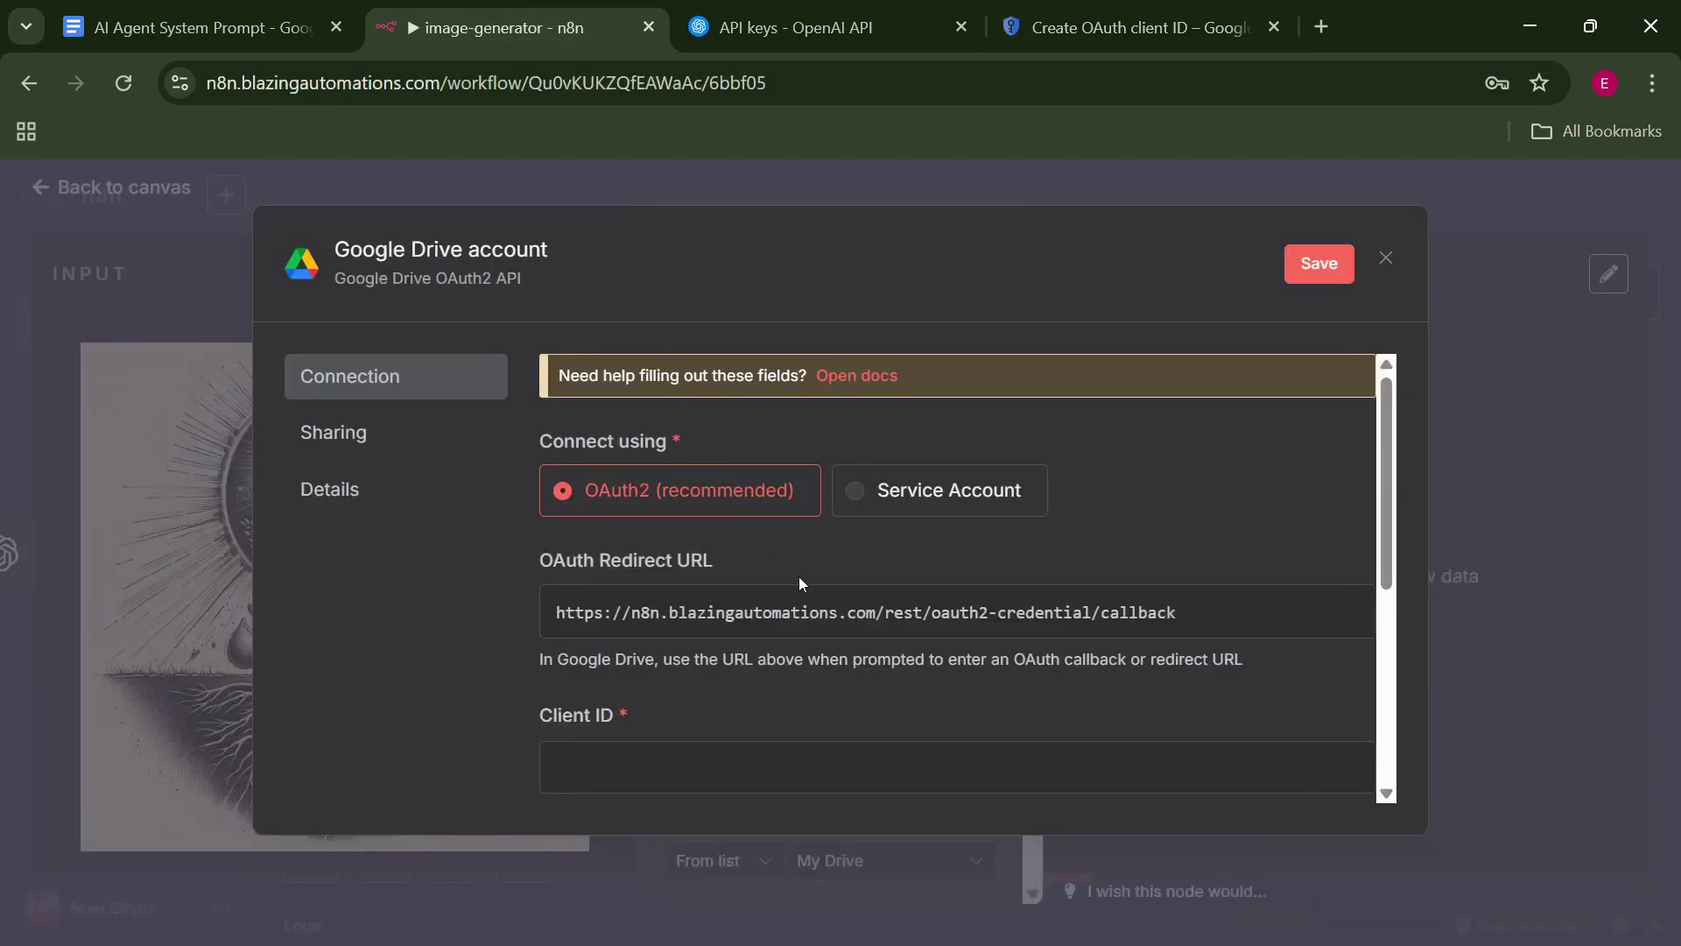
# Paste the tel-bot client's Client ID and Client Secret into n8n's Google Drive credential.
pyautogui.click(876, 763)
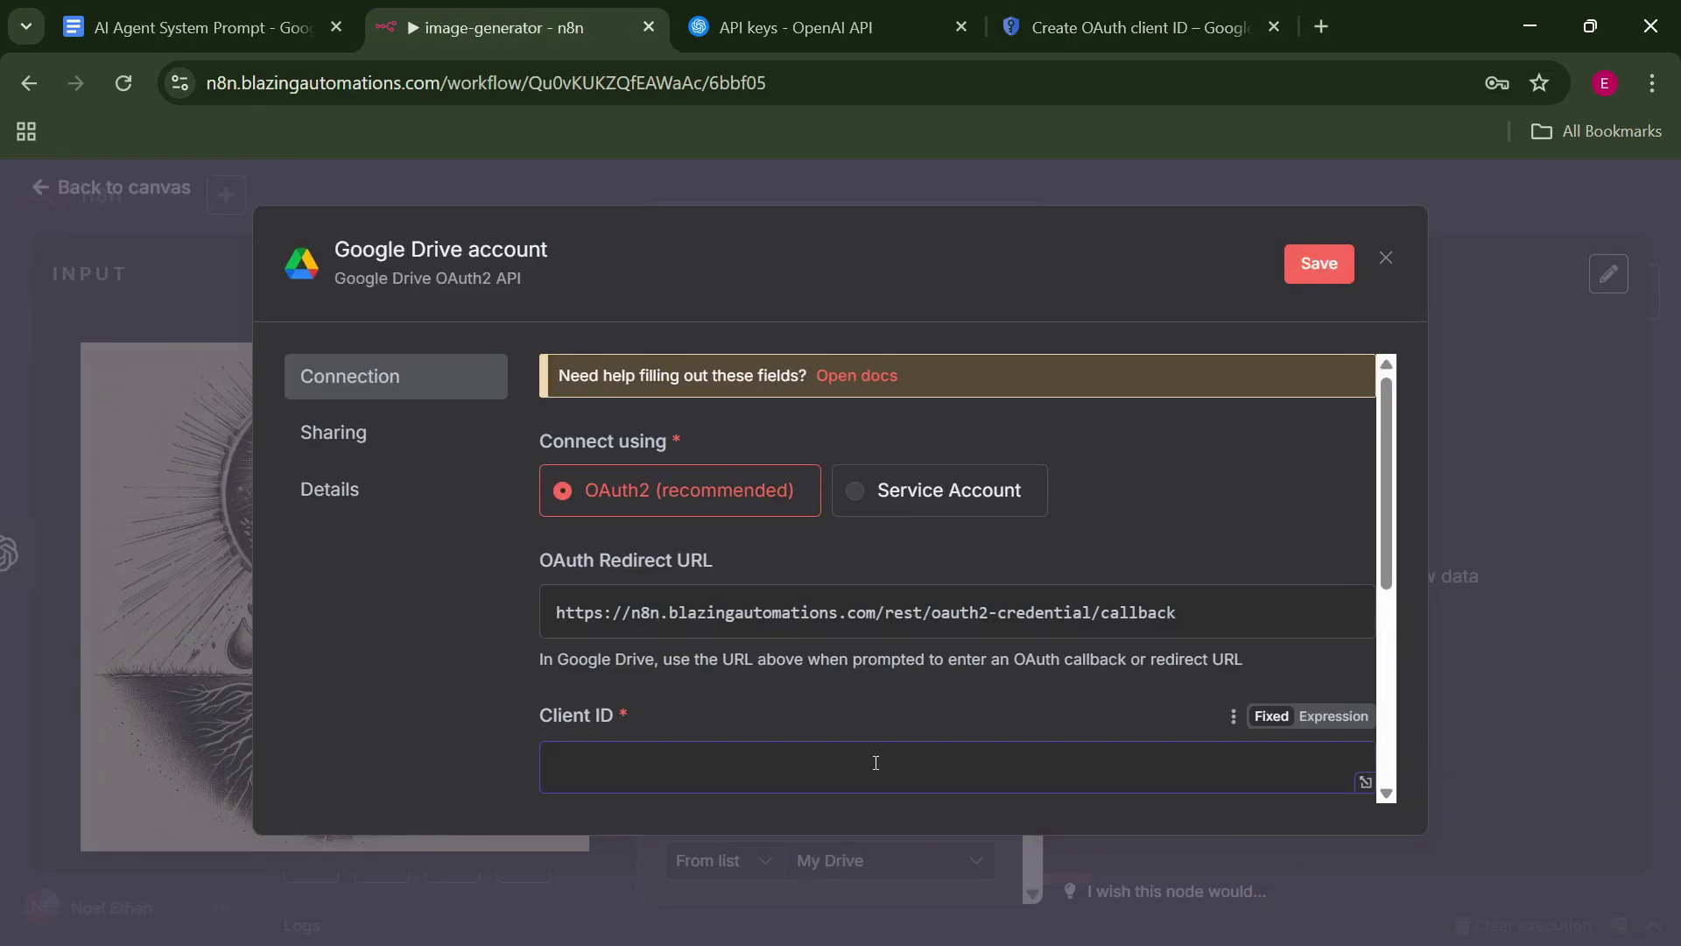
pyautogui.hotkey('ctrl', 'v')
pyautogui.scroll(-5, 876, 763)
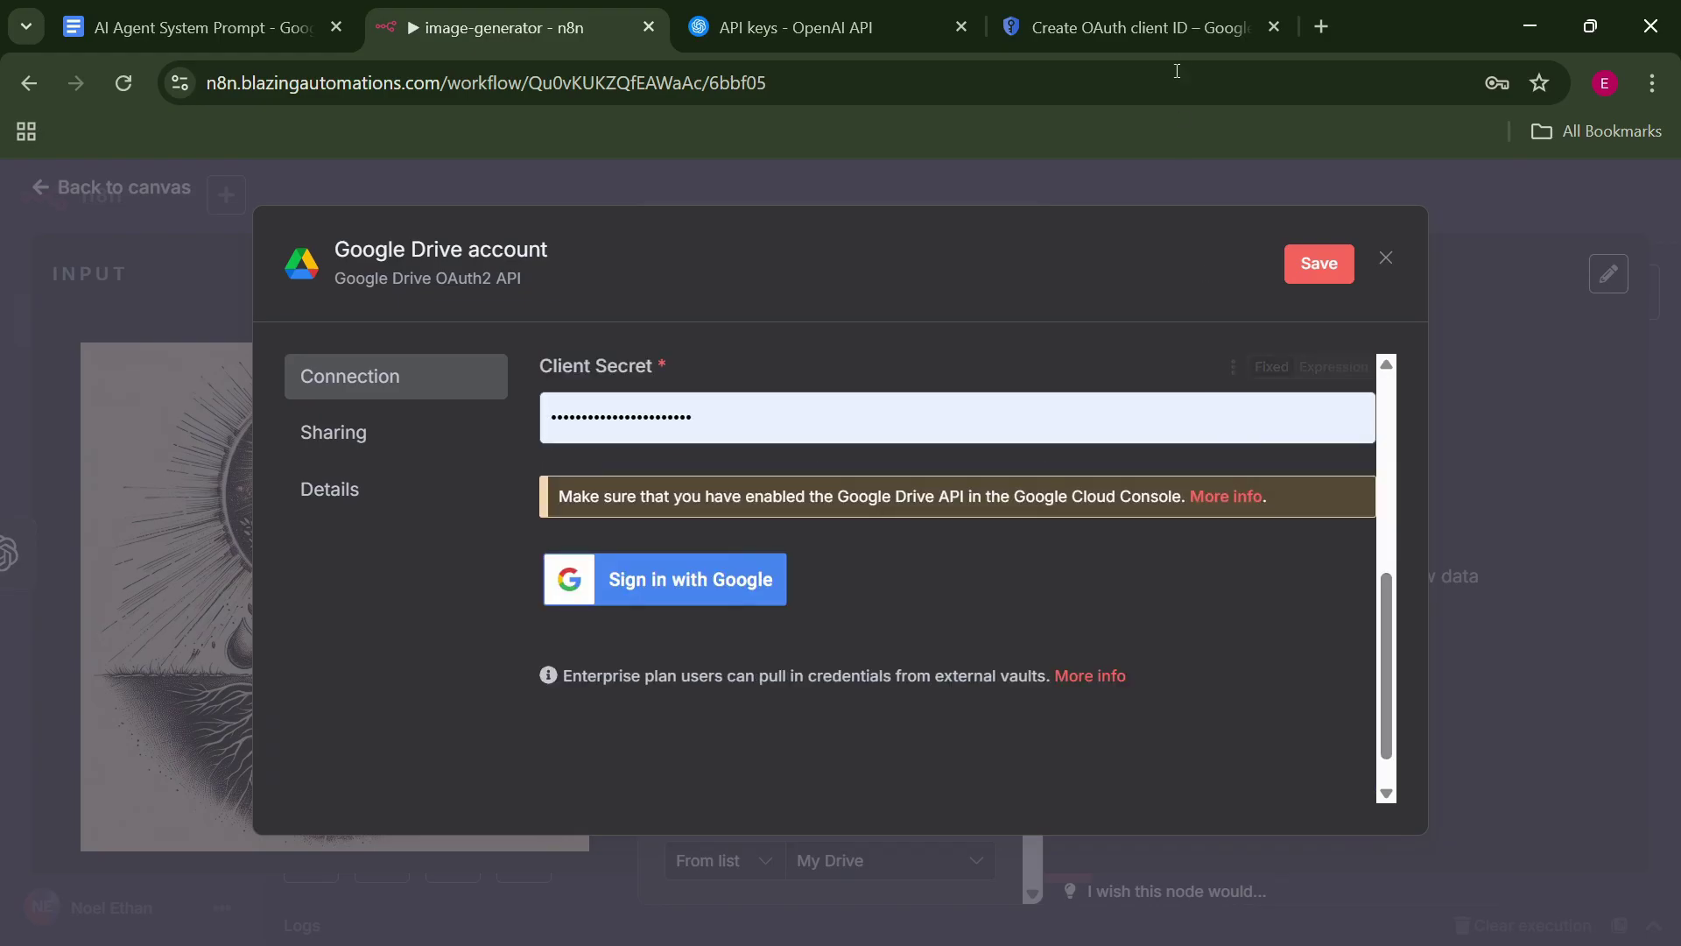
pyautogui.click(1152, 10)
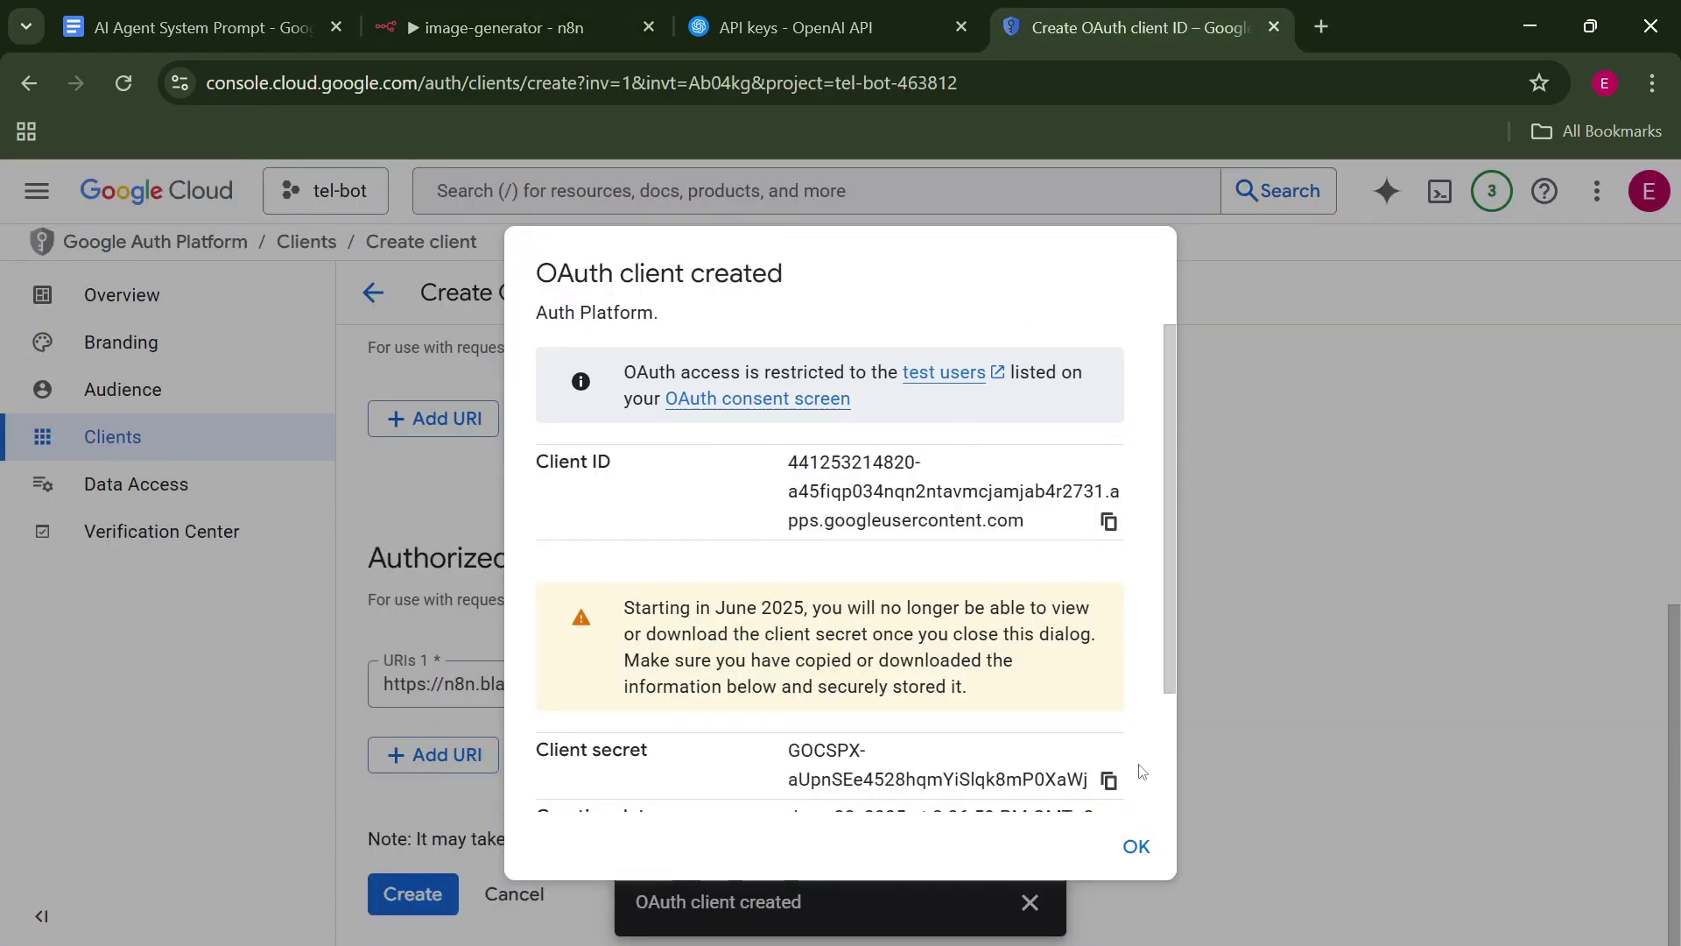
pyautogui.click(1109, 779)
pyautogui.click(503, 28)
pyautogui.click(578, 418)
pyautogui.hotkey('ctrl', 'v')
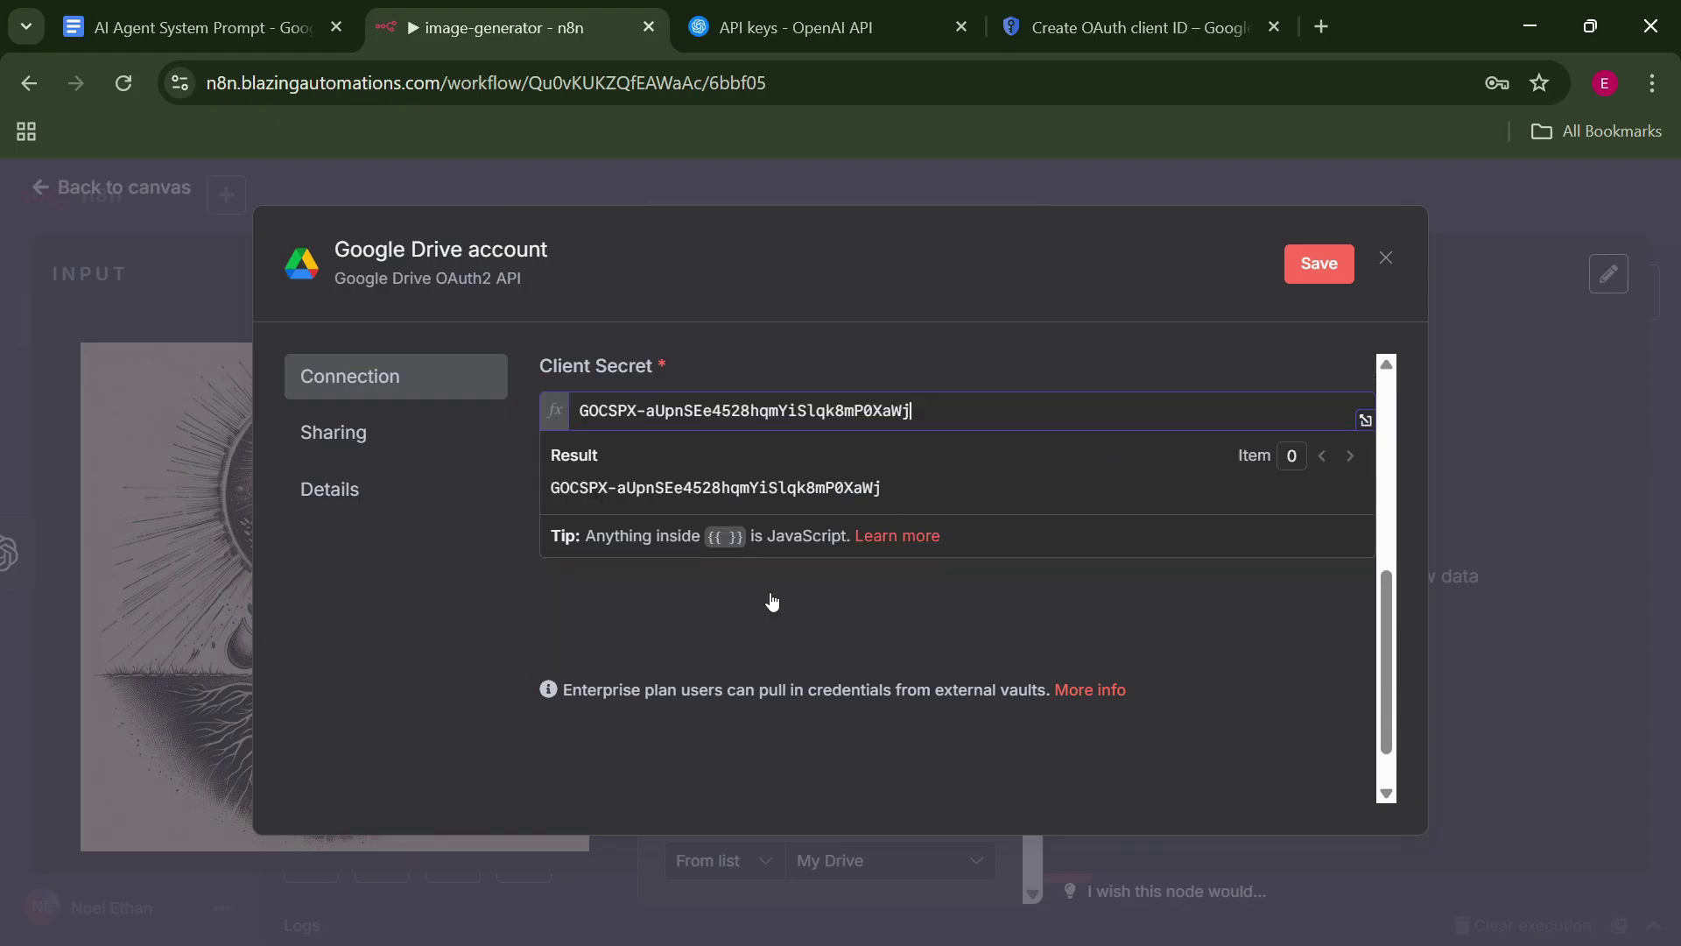
# Sign in with Google, allow the unverified app access, and close the saved credential dialog.
pyautogui.click(730, 609)
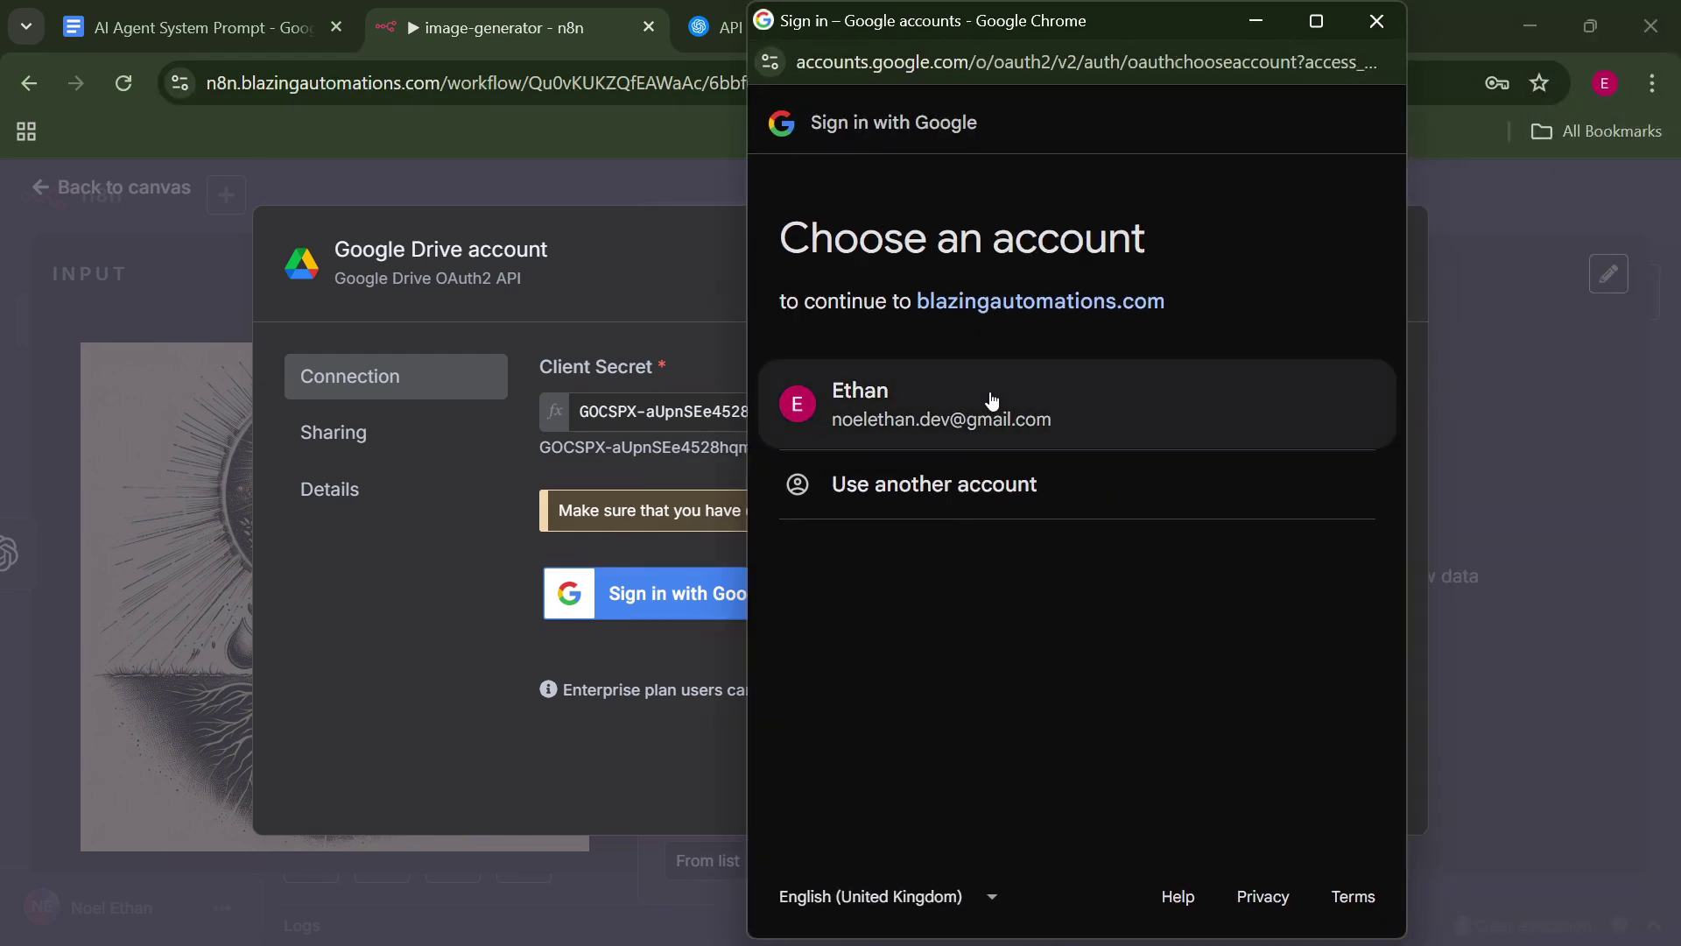
pyautogui.click(992, 400)
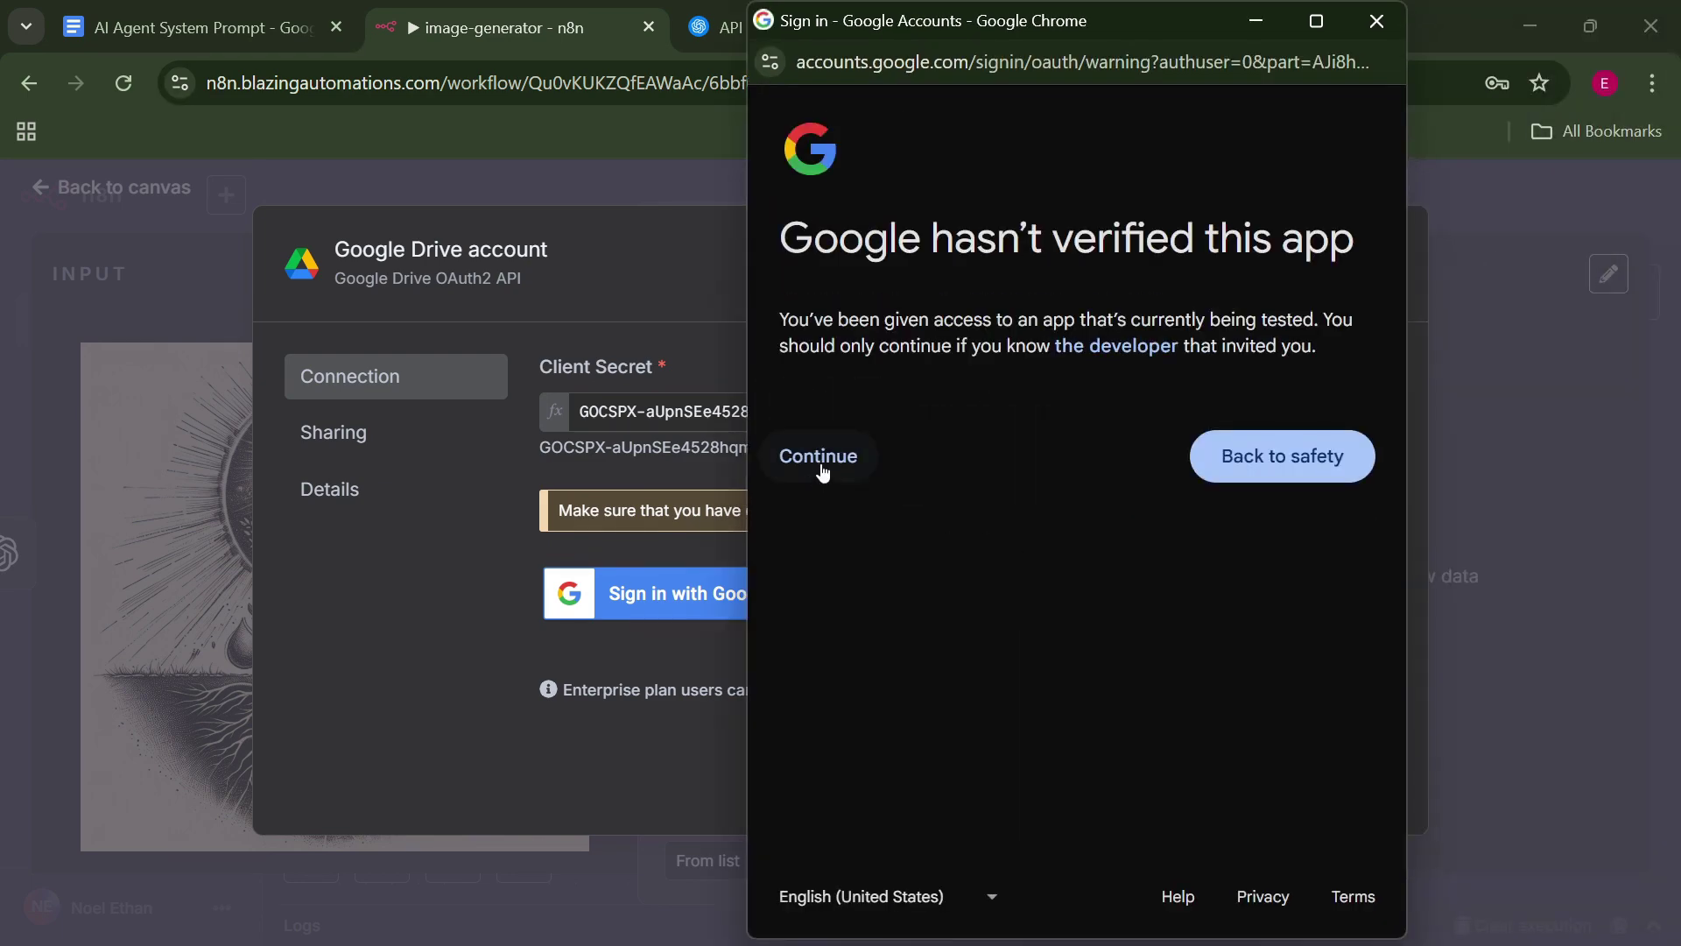
pyautogui.click(820, 459)
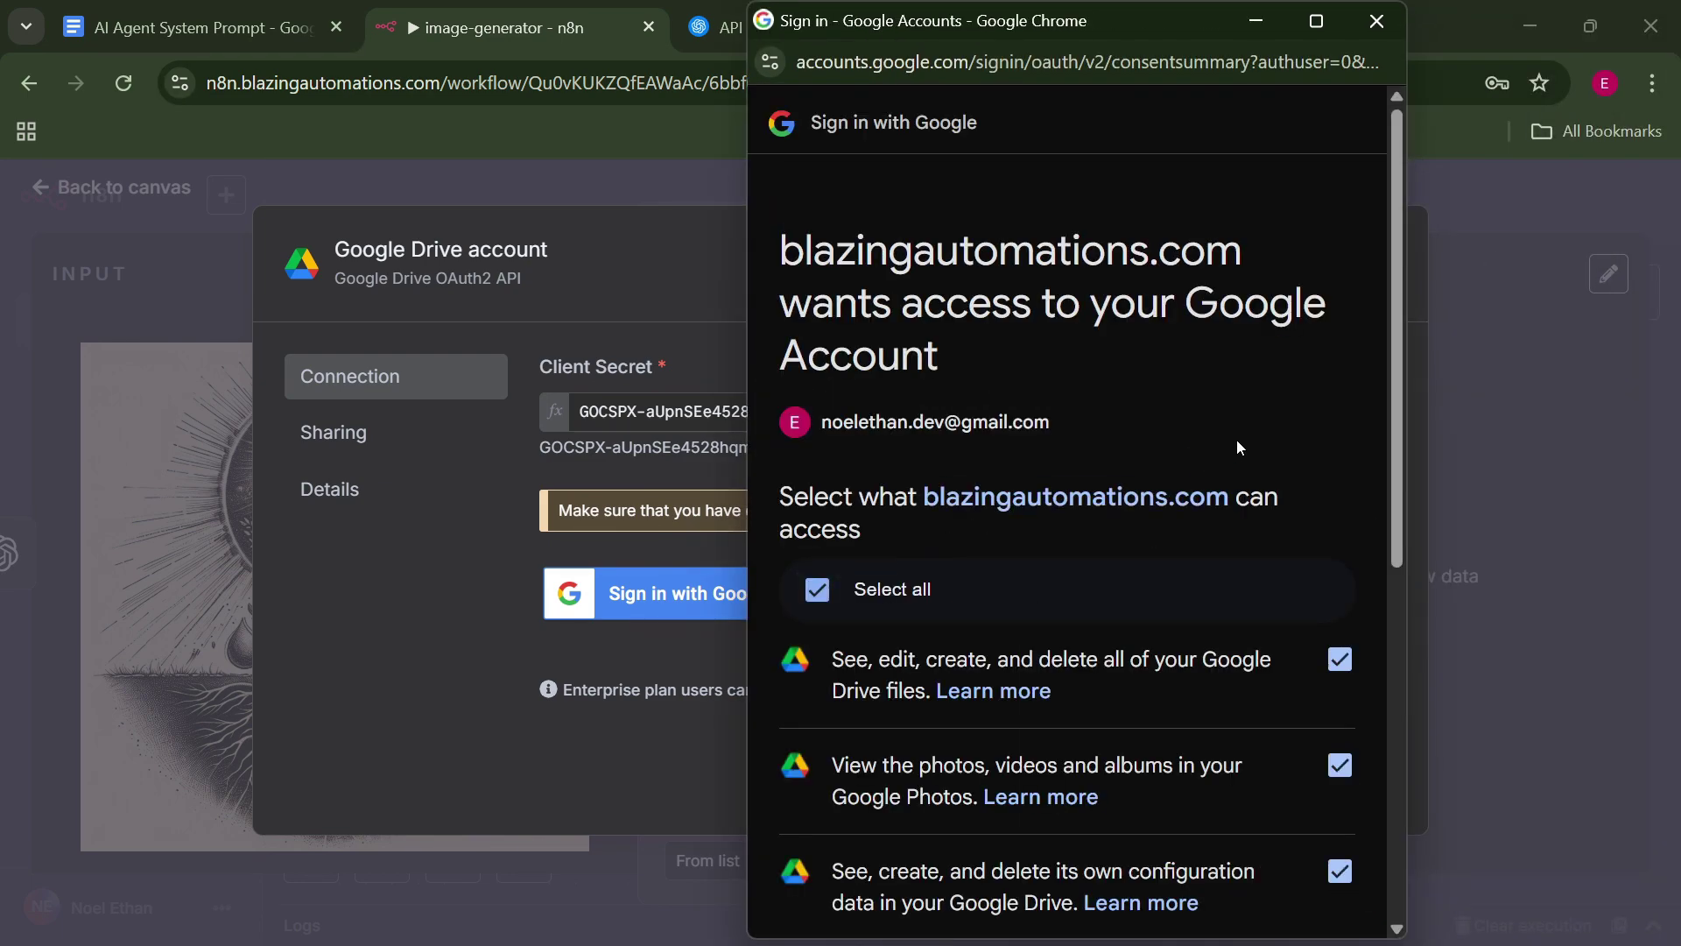
pyautogui.scroll(-6, 1239, 447)
pyautogui.click(1234, 795)
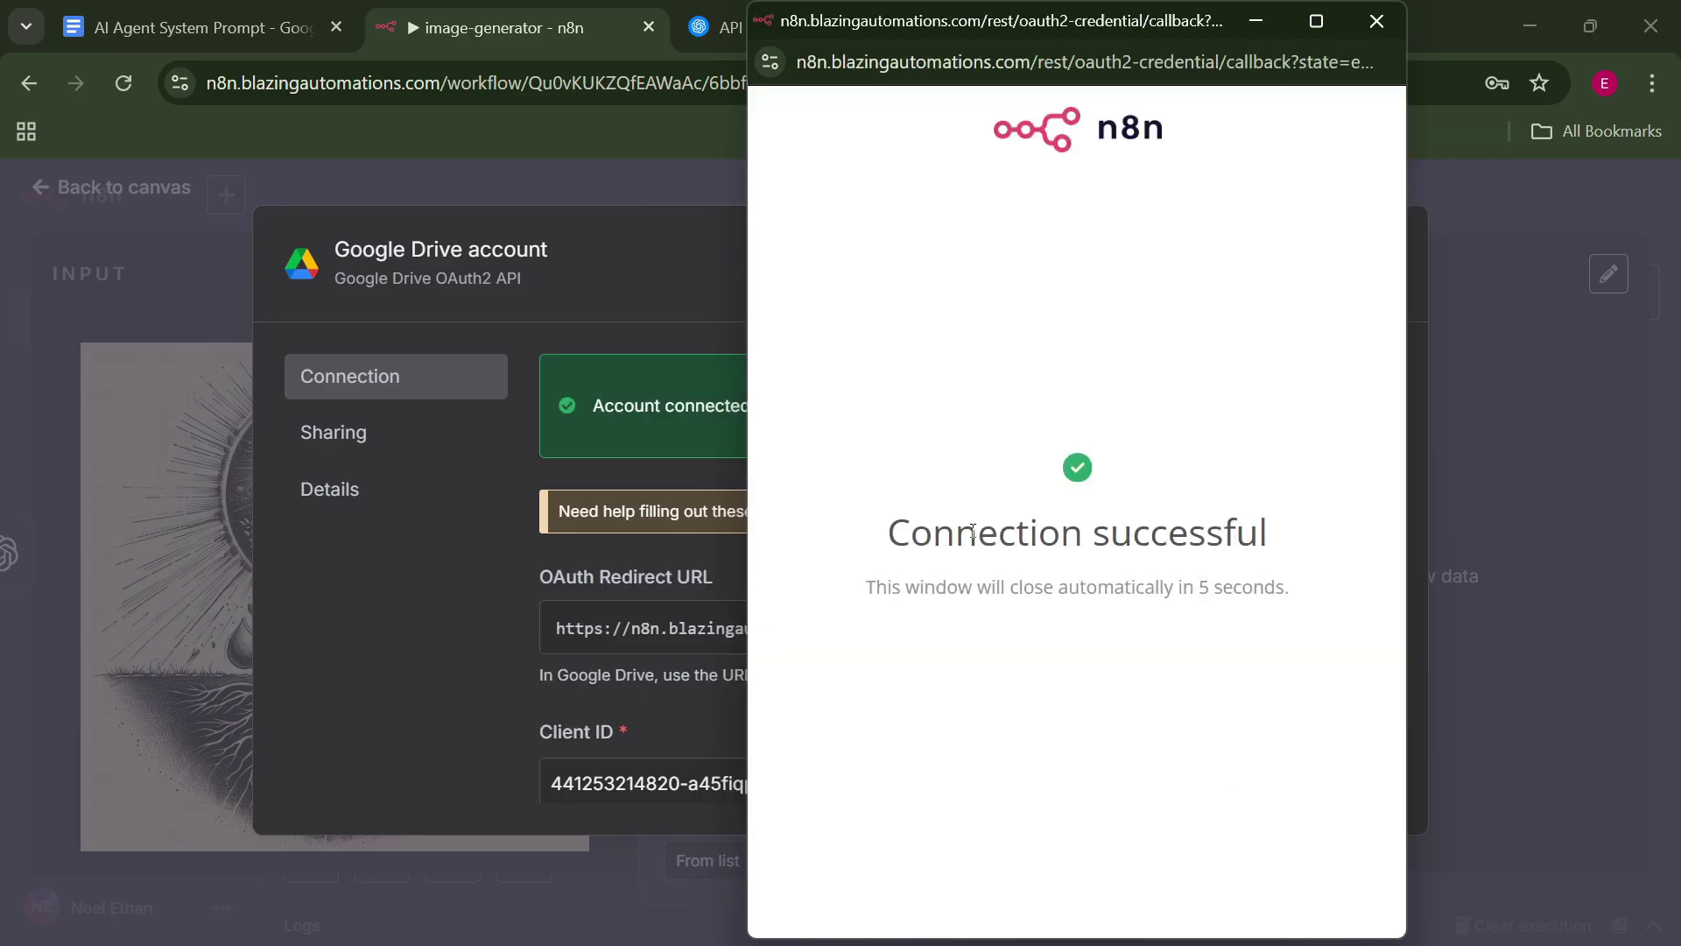
pyautogui.click(1356, 26)
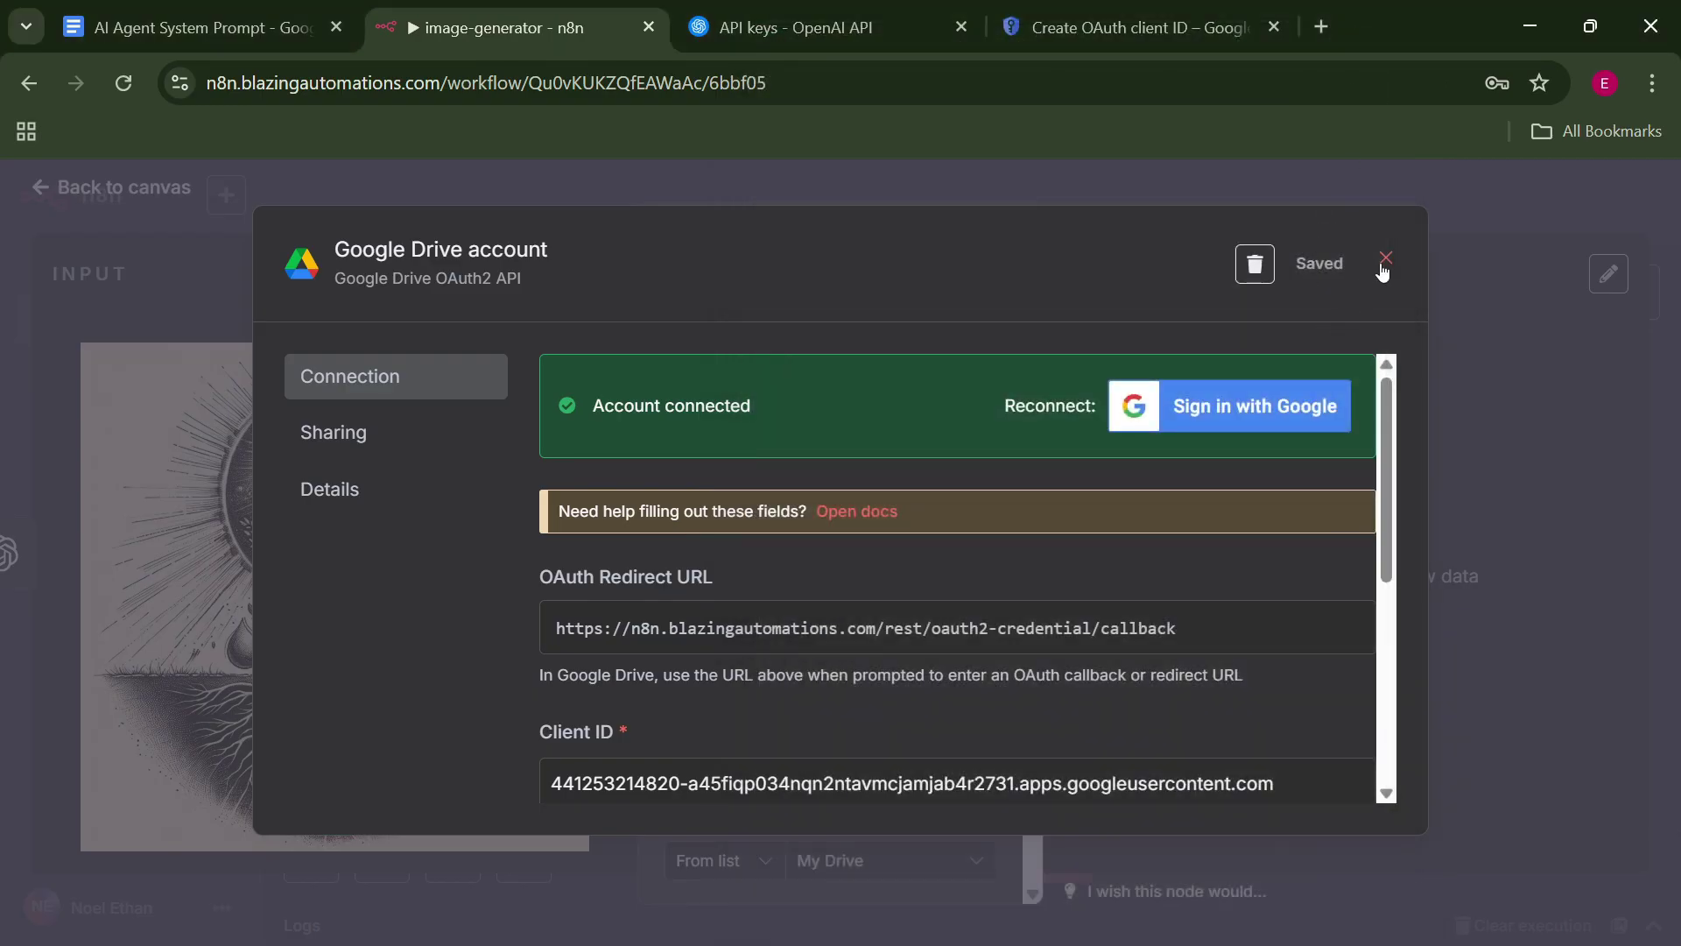
pyautogui.click(1383, 261)
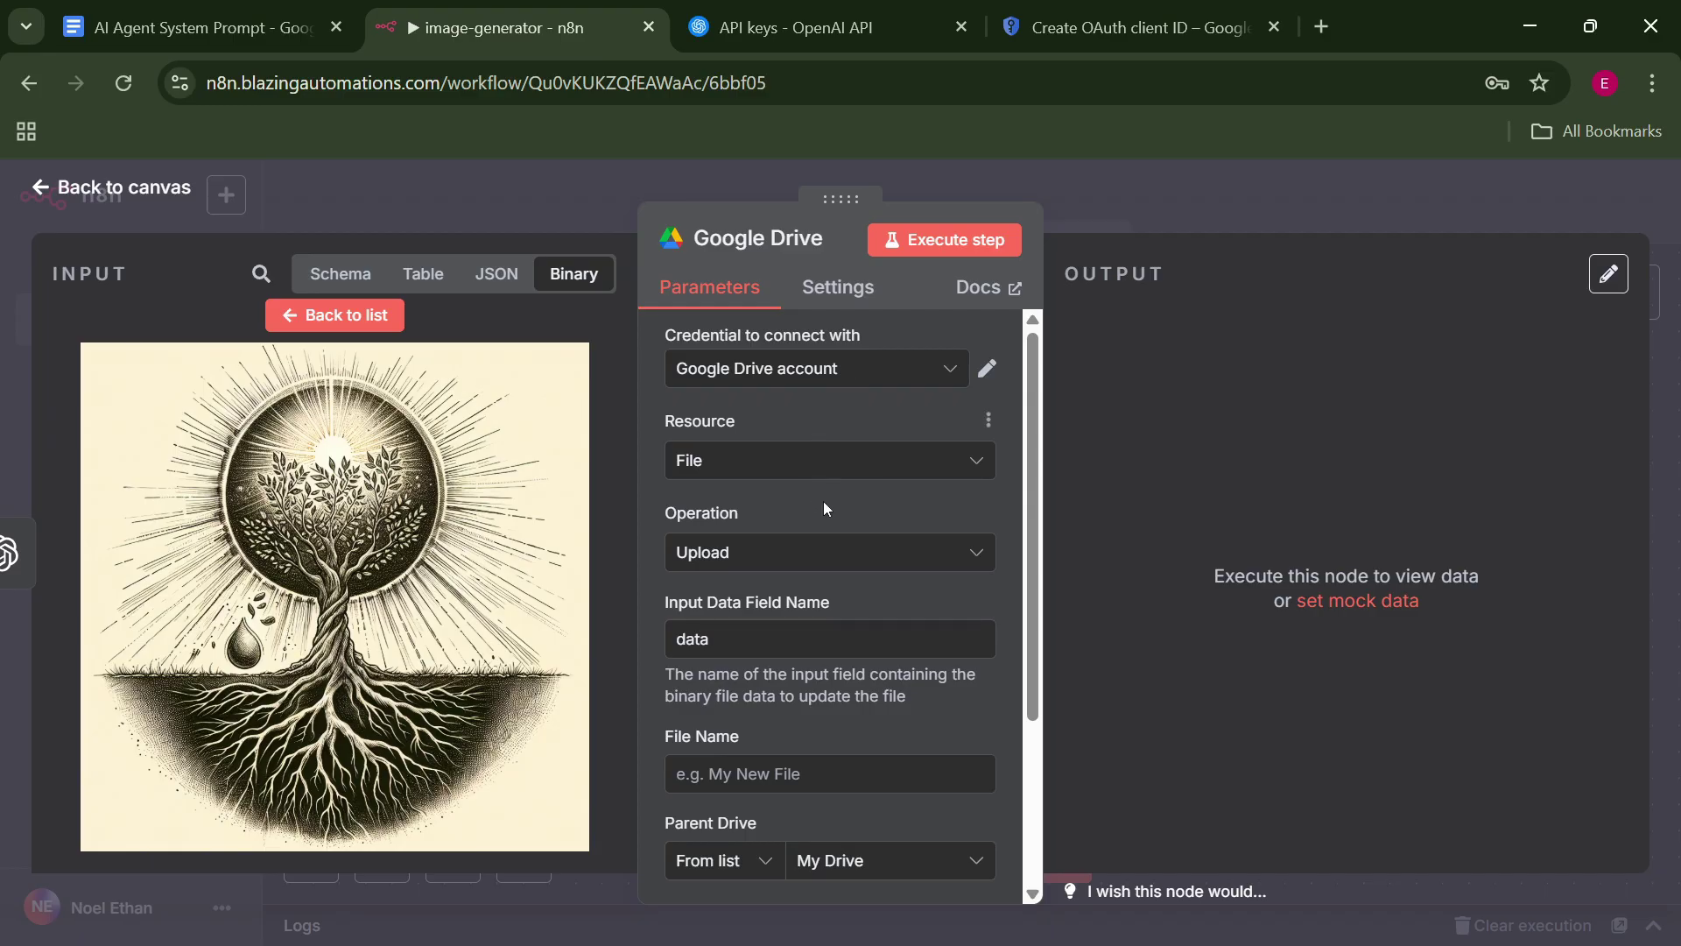
# Keep the Google Drive operation as Upload, with the Input Data Field Name matching the OpenAI binary 'data'.
pyautogui.scroll(-3, 823, 504)
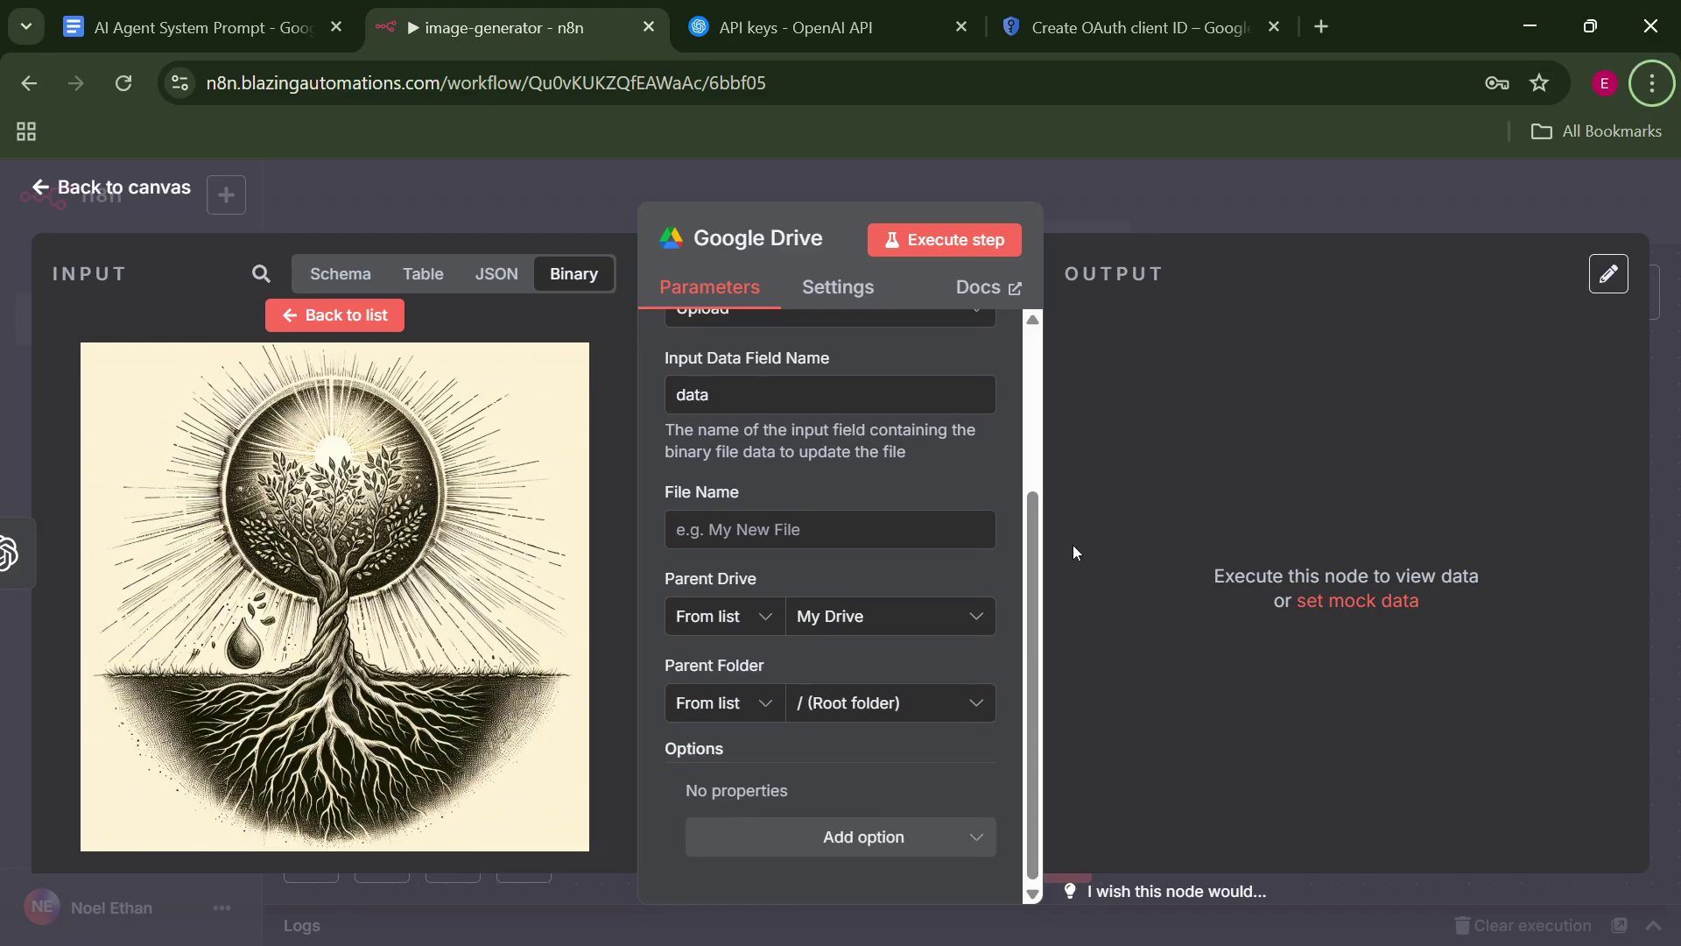
pyautogui.moveTo(1033, 547); pyautogui.dragTo(1027, 340)
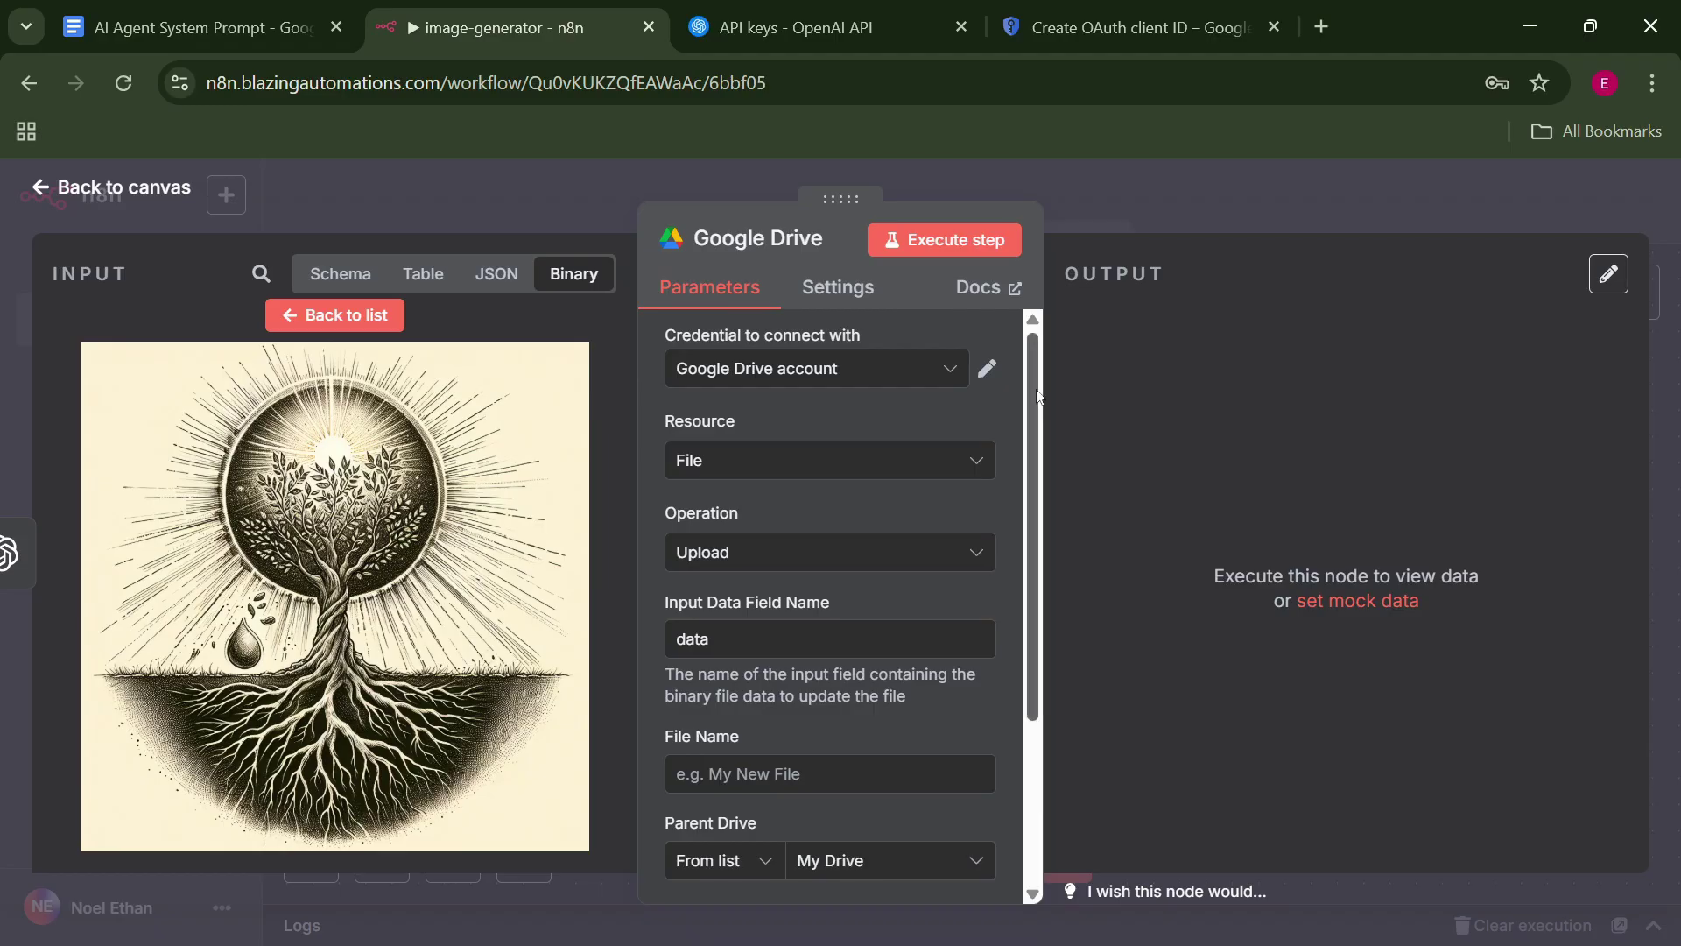
pyautogui.scroll(-1, 1036, 438)
pyautogui.moveTo(1036, 438); pyautogui.dragTo(1039, 497)
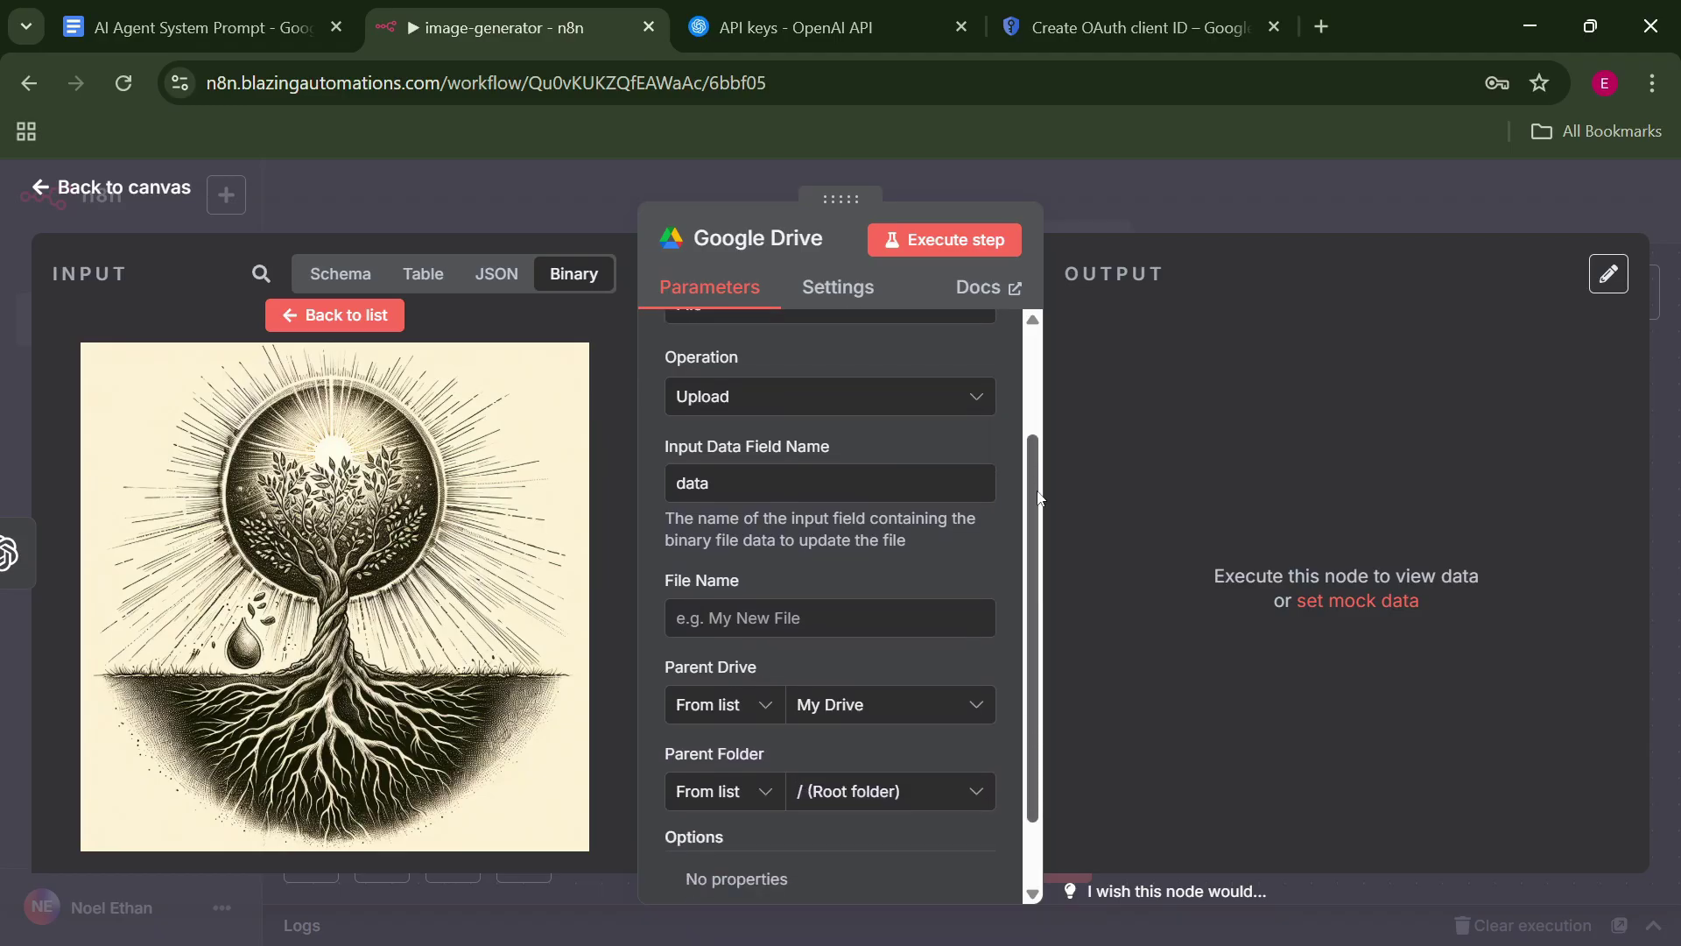
pyautogui.click(747, 396)
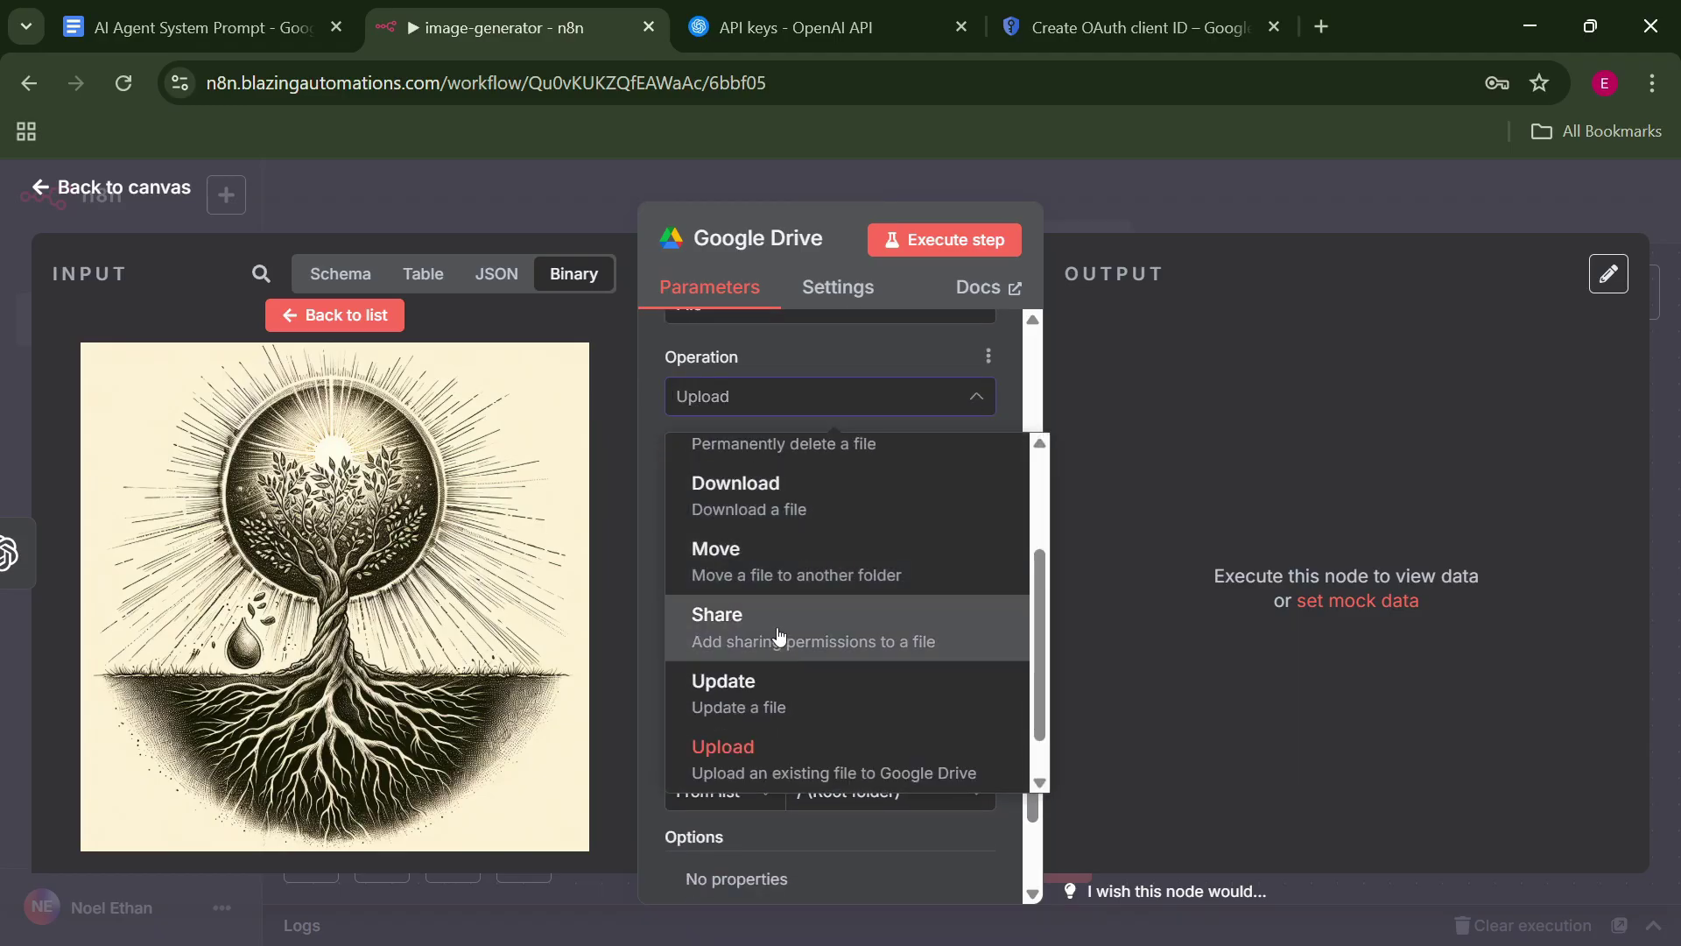
pyautogui.click(800, 770)
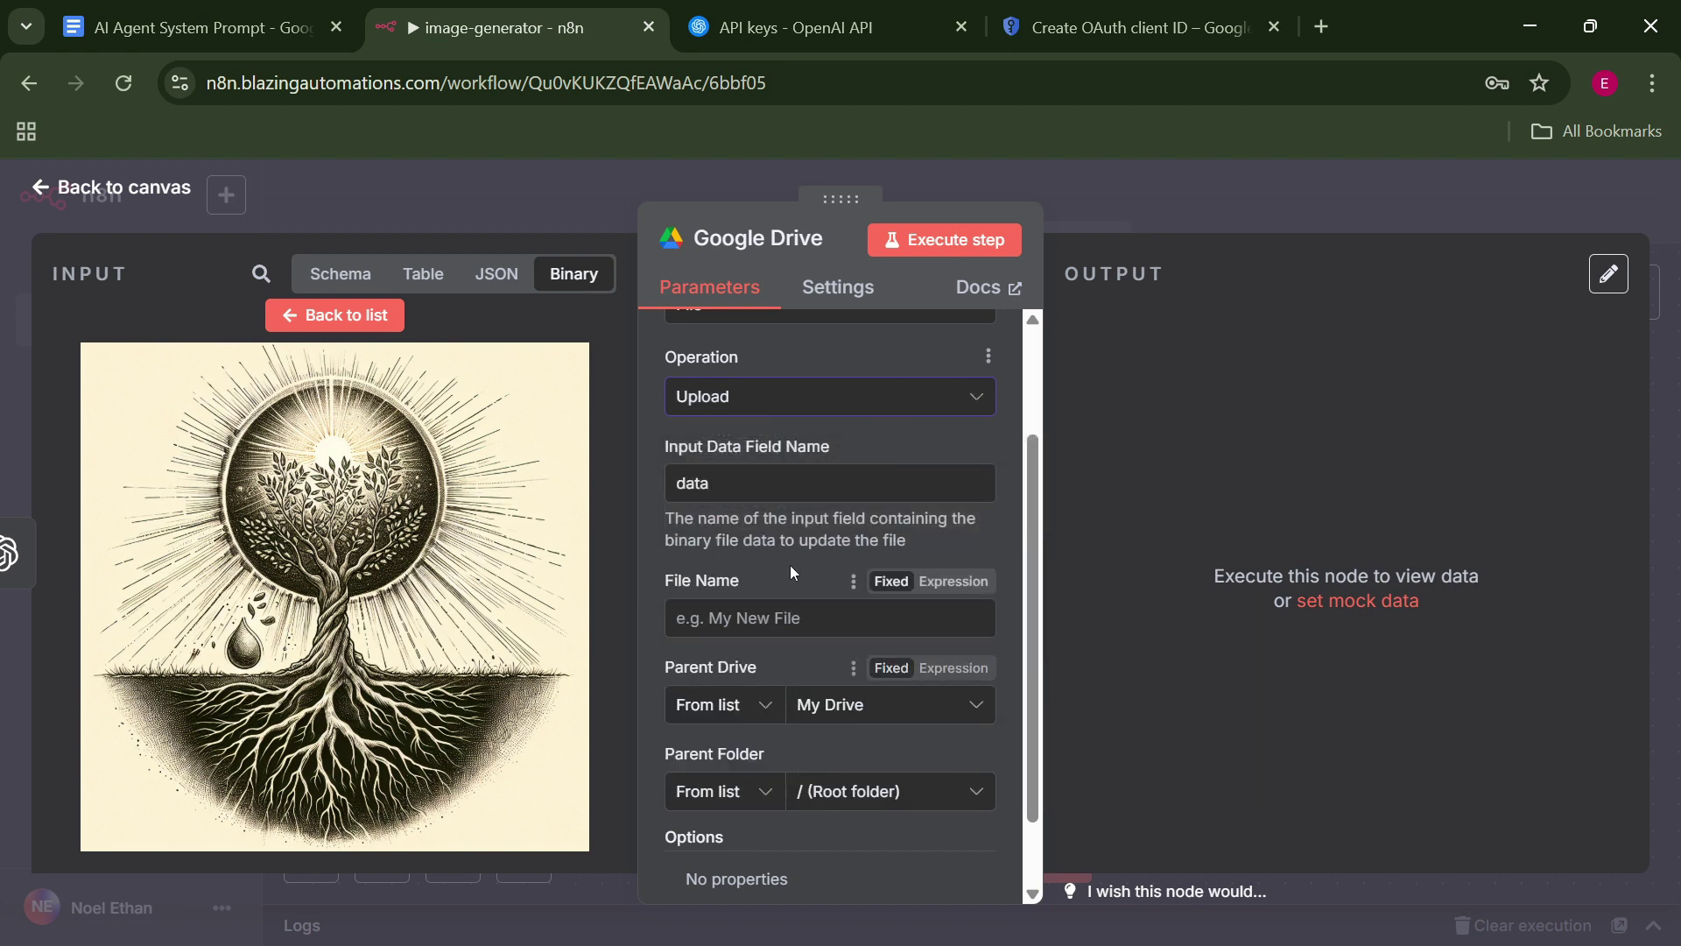
pyautogui.click(335, 314)
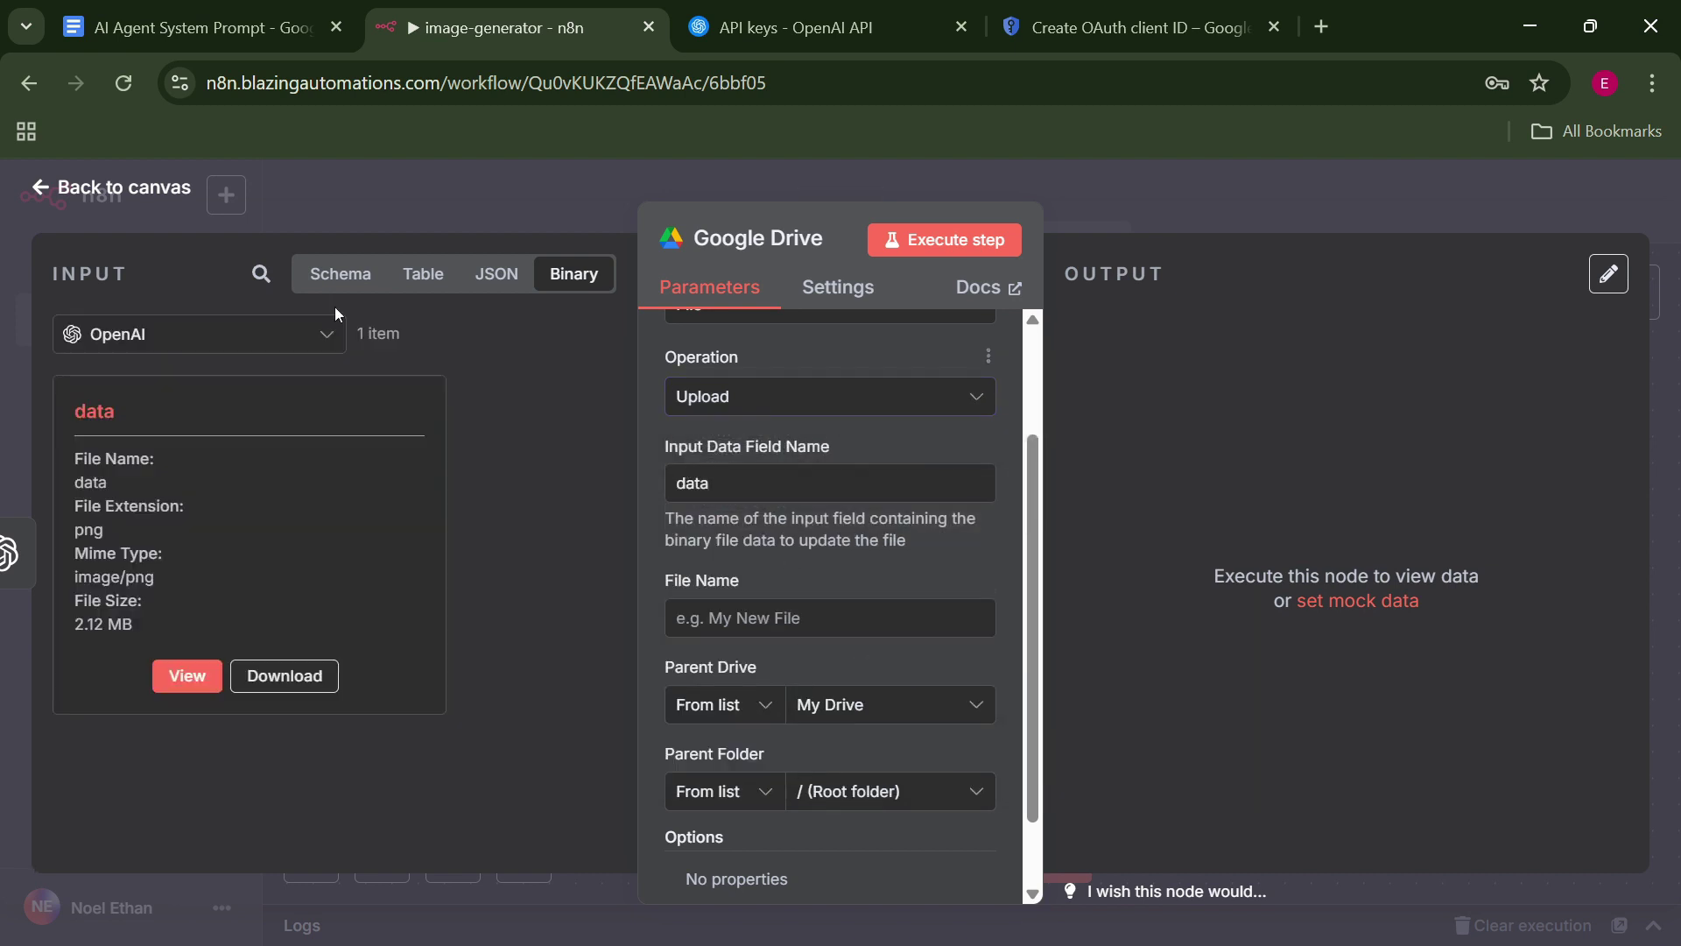
pyautogui.doubleClick(127, 403)
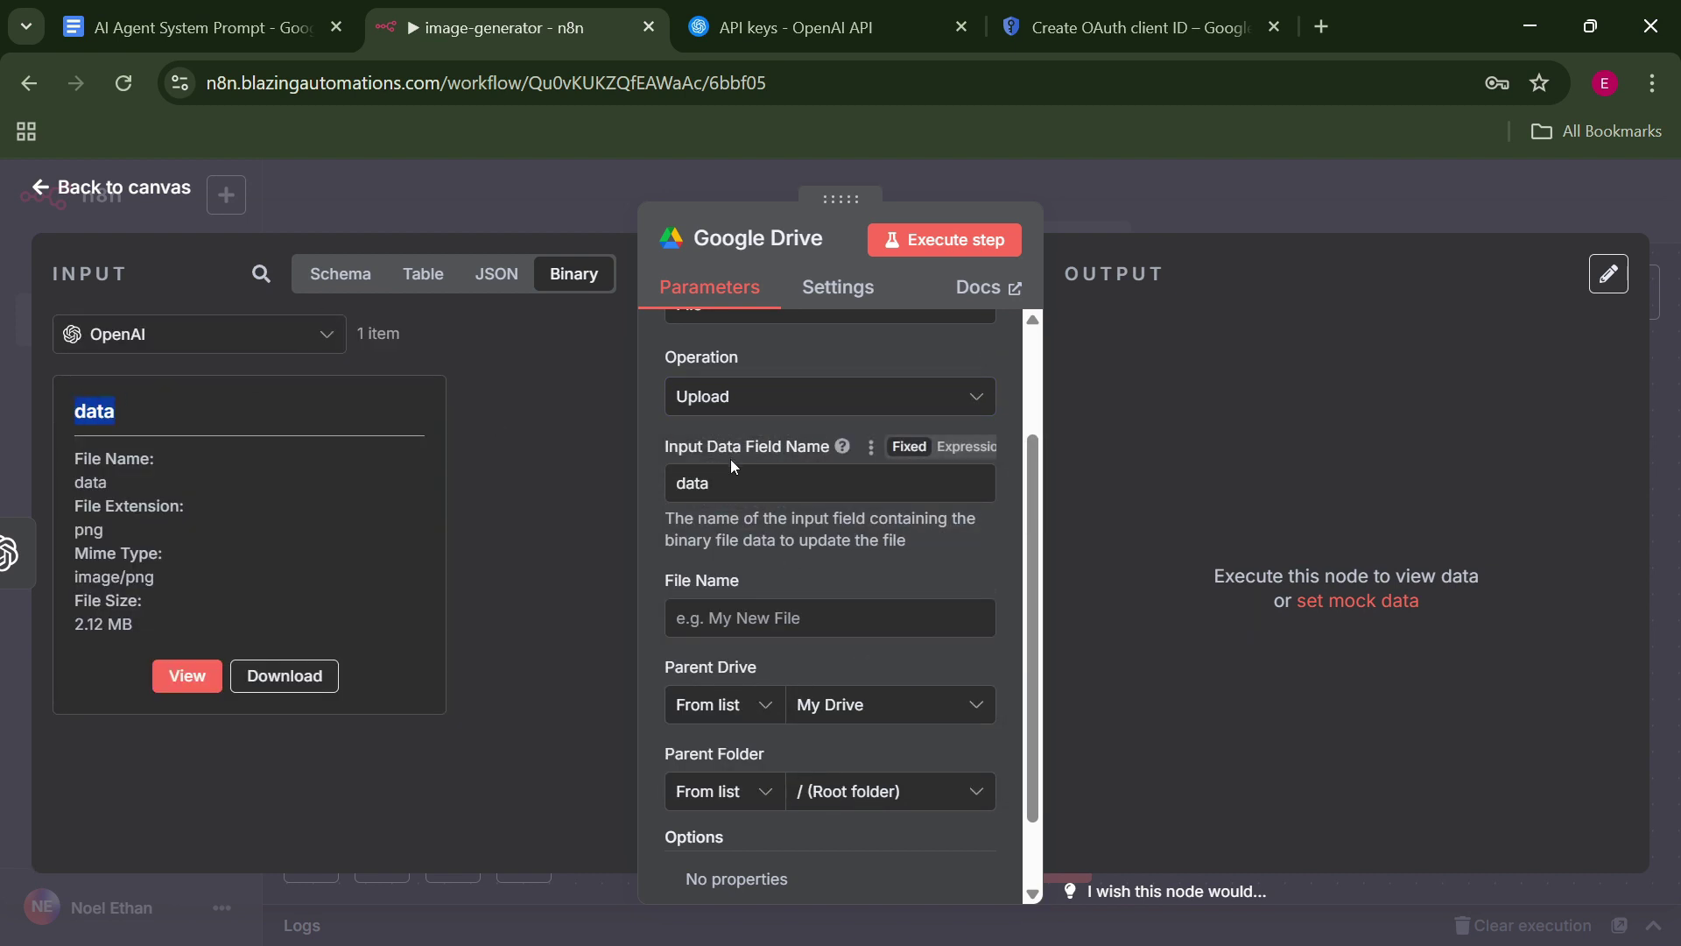
pyautogui.click(840, 491)
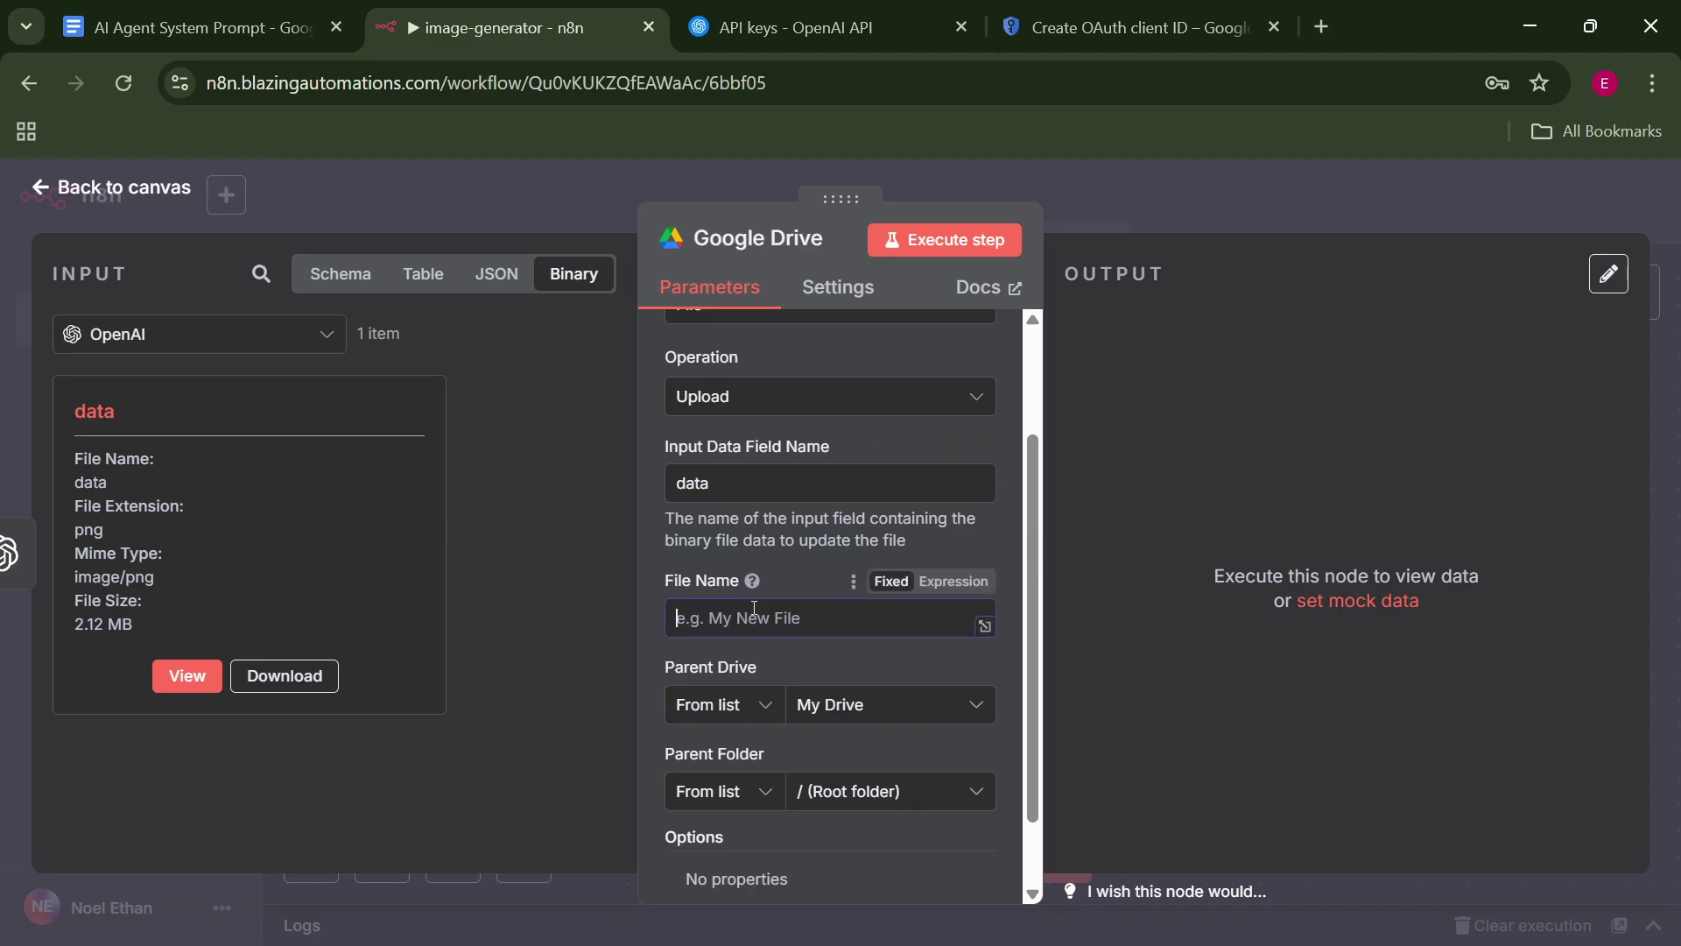
# Set File Name to the expression {{ $now }} so it resolves to the current timestamp.
pyautogui.click(953, 583)
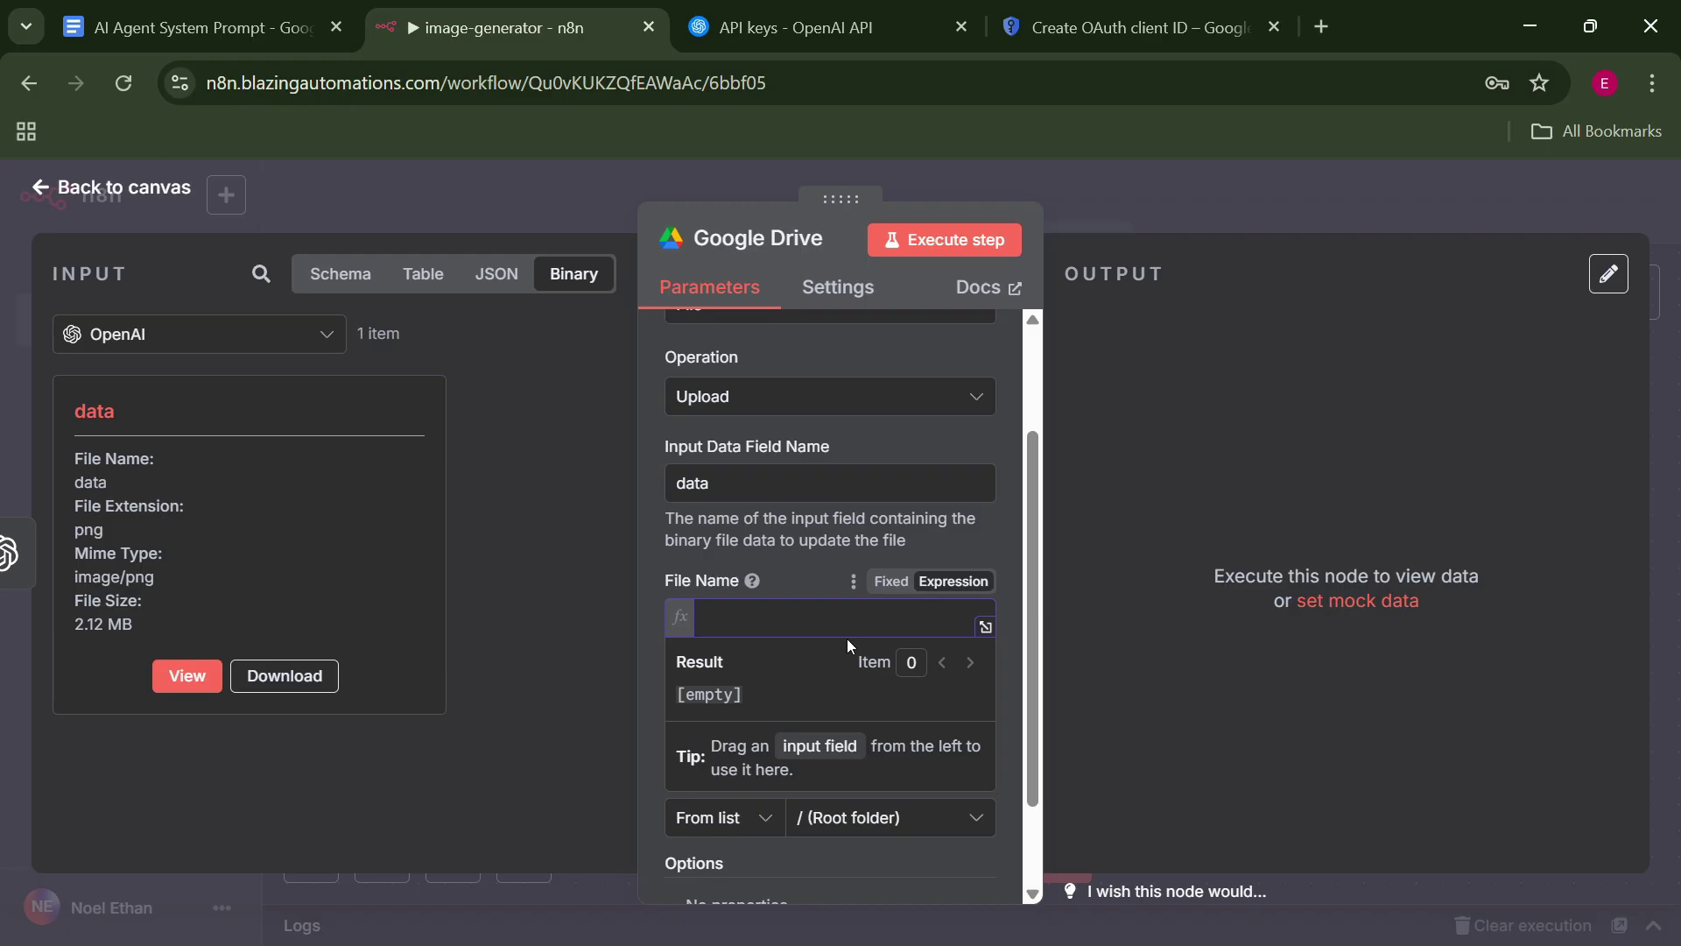
pyautogui.write('{{ $now')
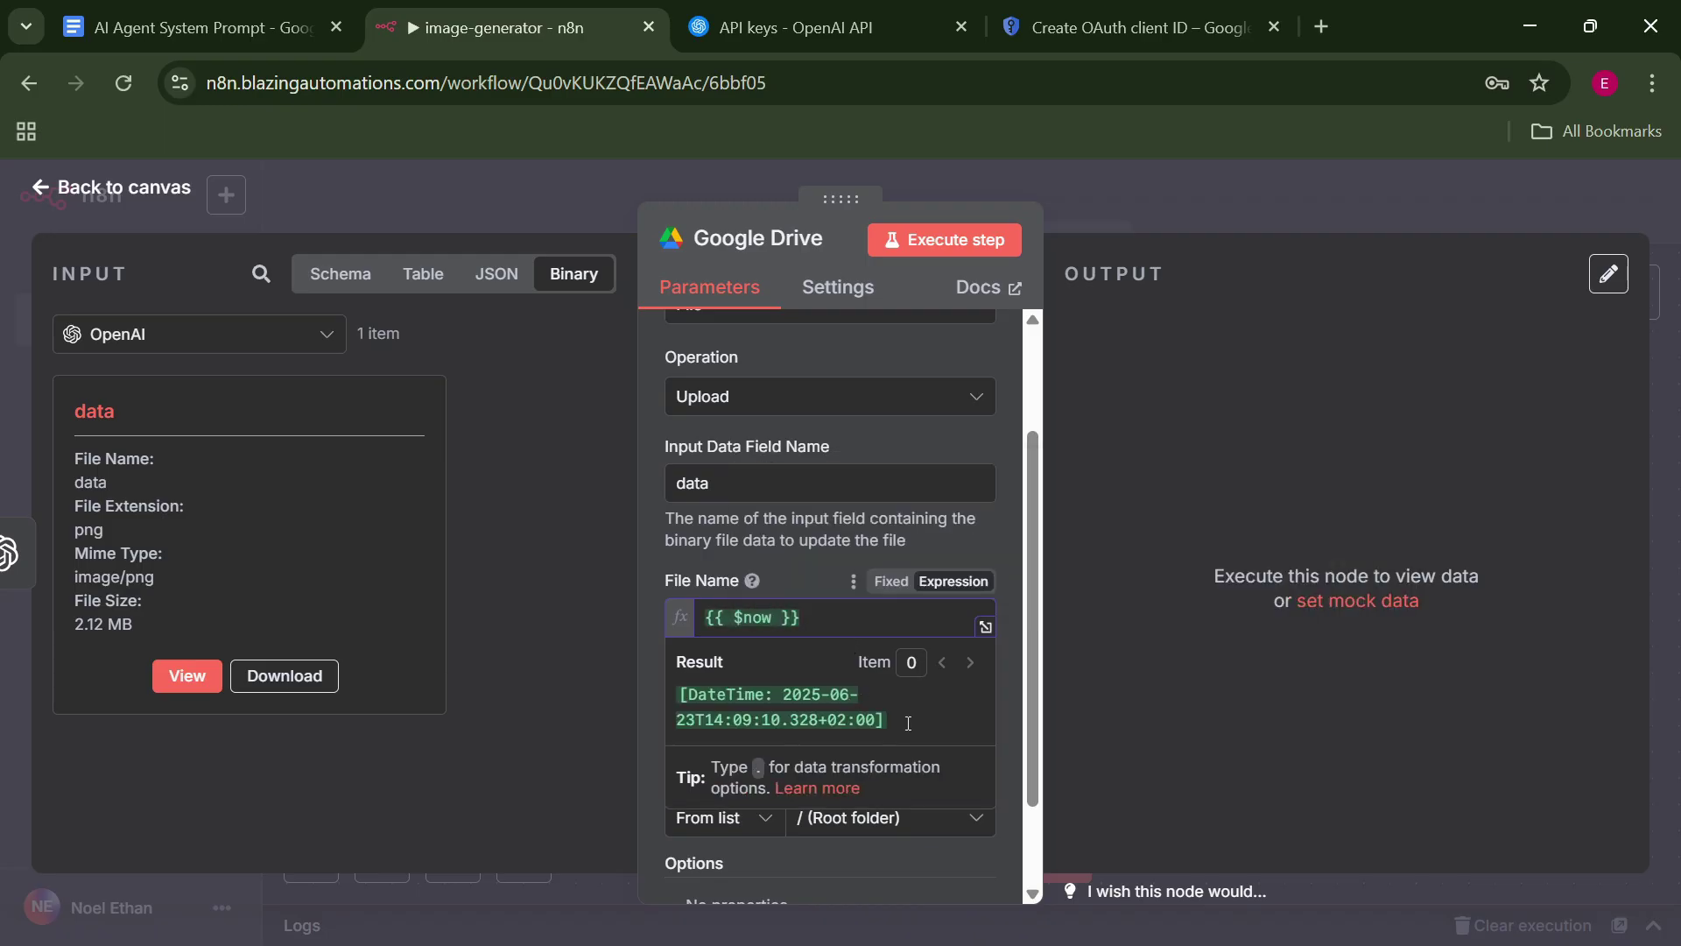
pyautogui.moveTo(908, 724); pyautogui.dragTo(794, 698)
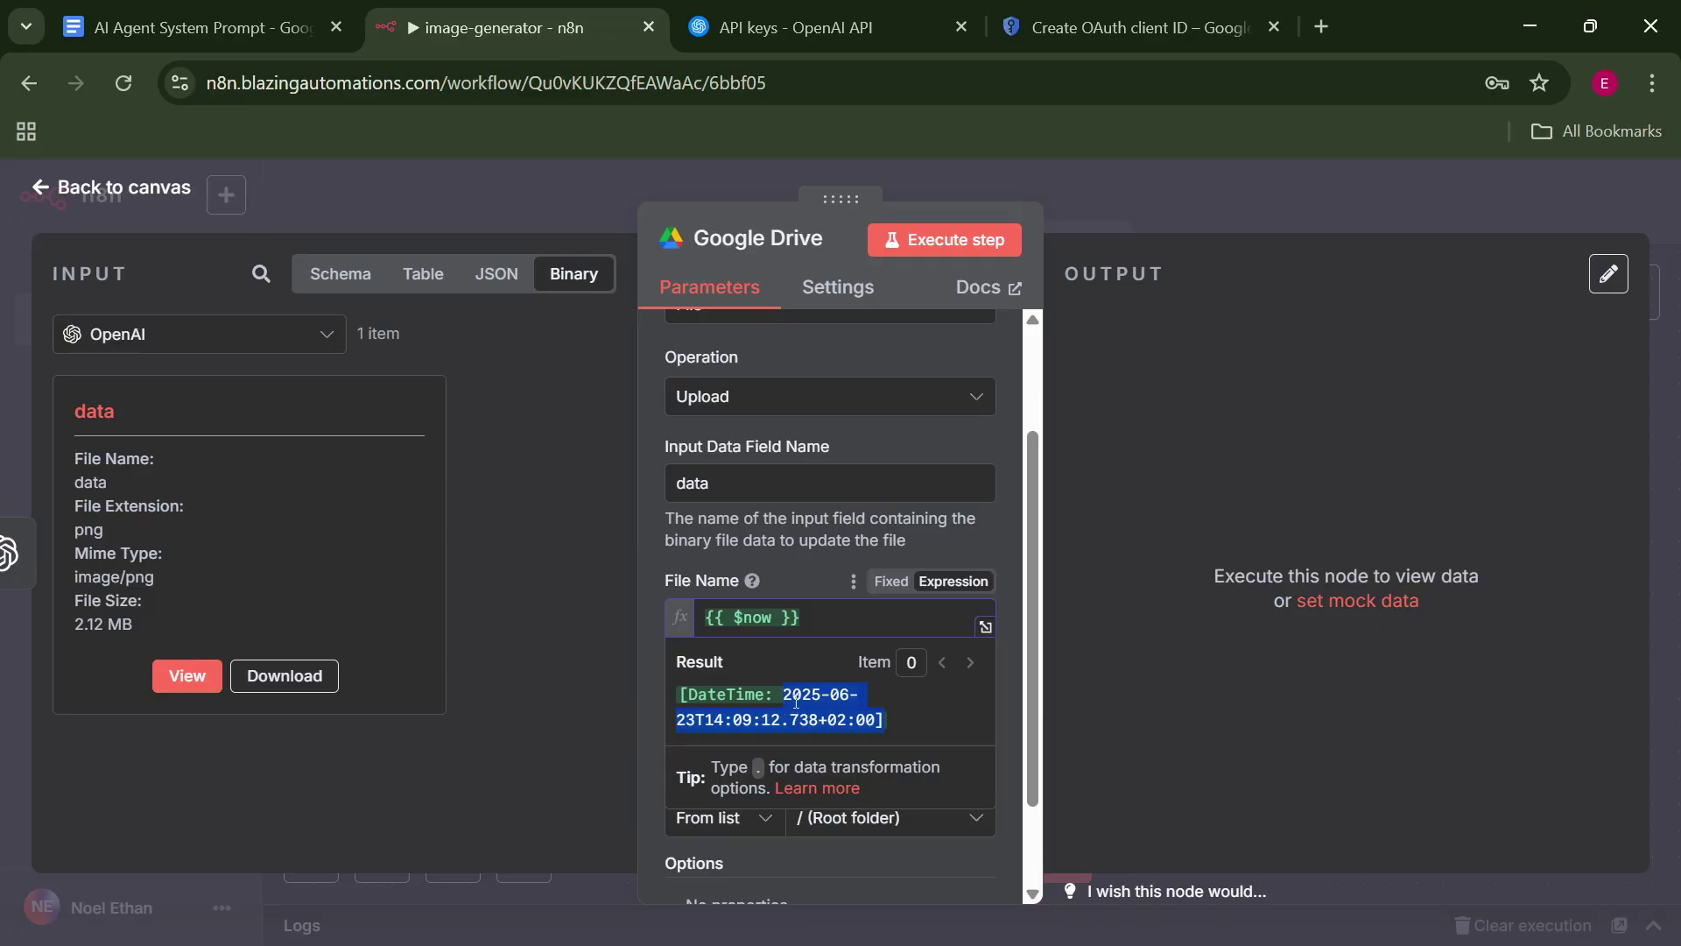
pyautogui.scroll(-1, 964, 464)
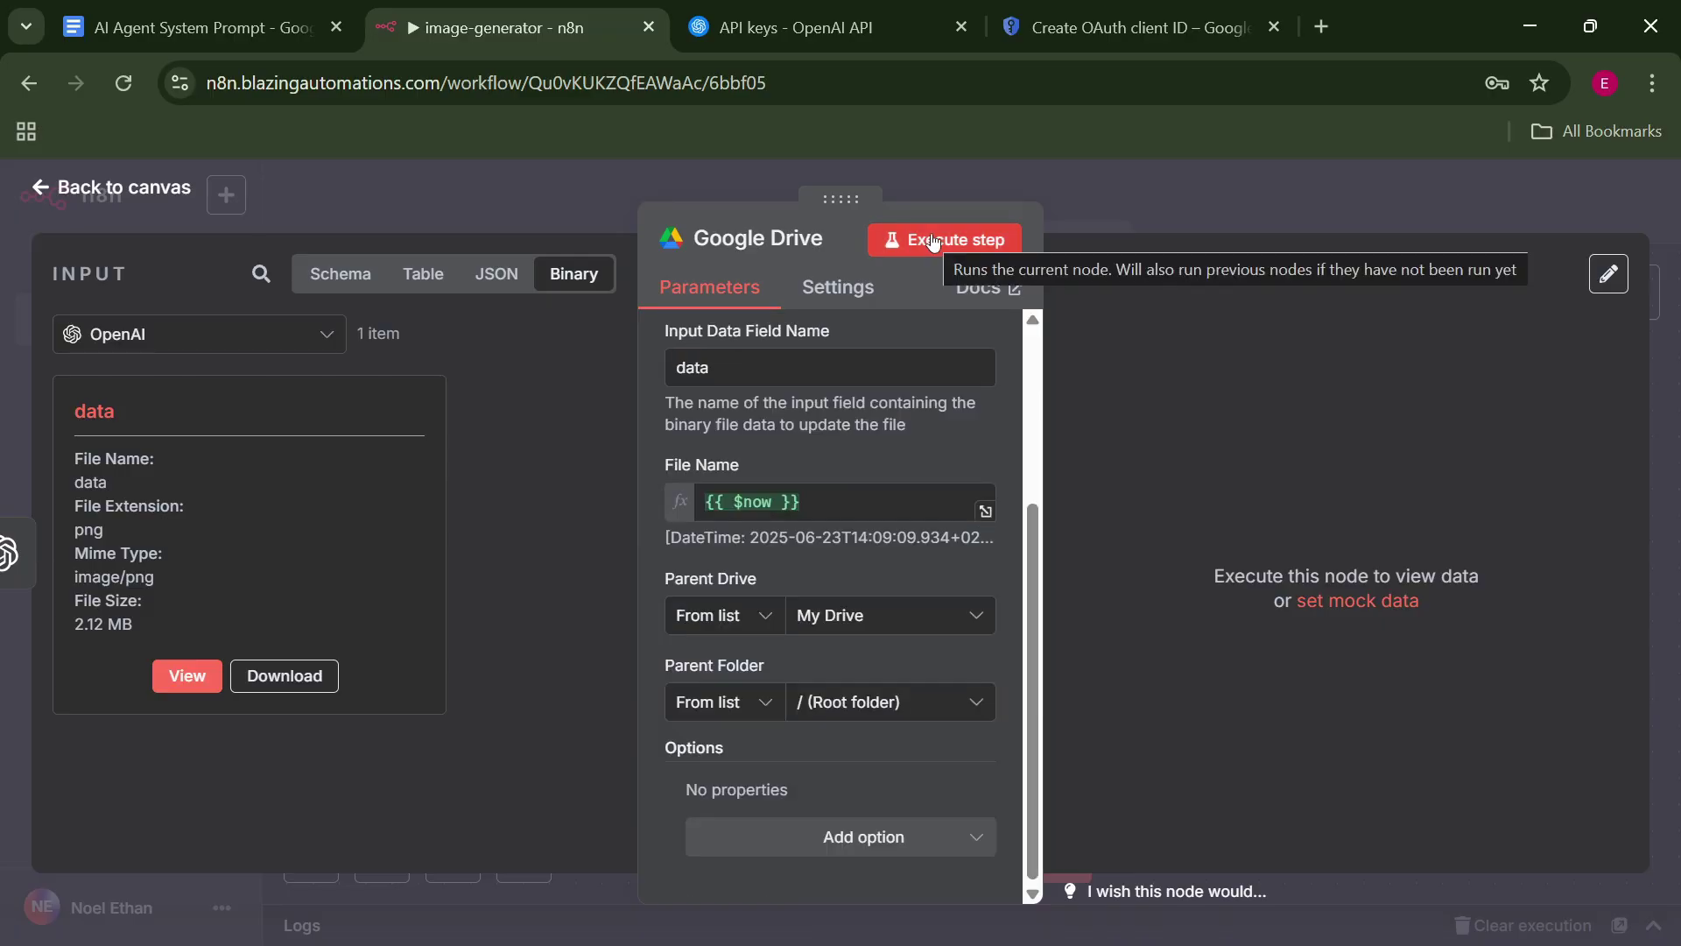
# Run the Google Drive node and check the output for the uploaded image/png file.
pyautogui.click(932, 241)
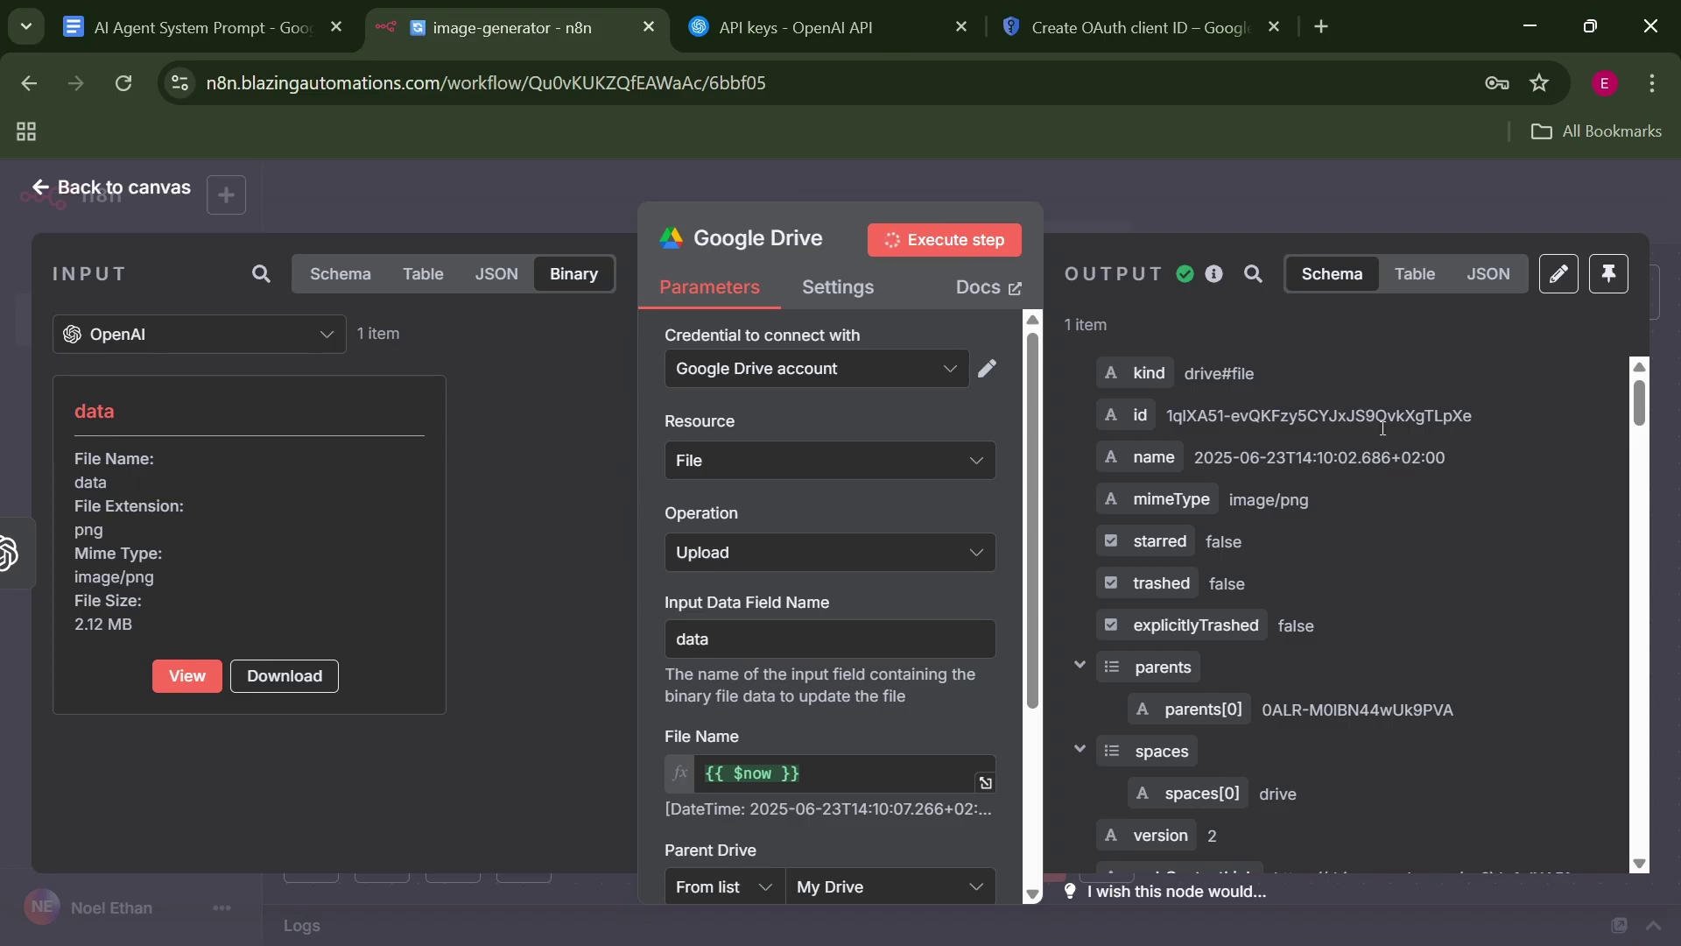
pyautogui.moveTo(1641, 390)
pyautogui.mouseDown()
pyautogui.moveTo(1641, 416)
pyautogui.moveTo(1640, 400)
pyautogui.mouseUp()
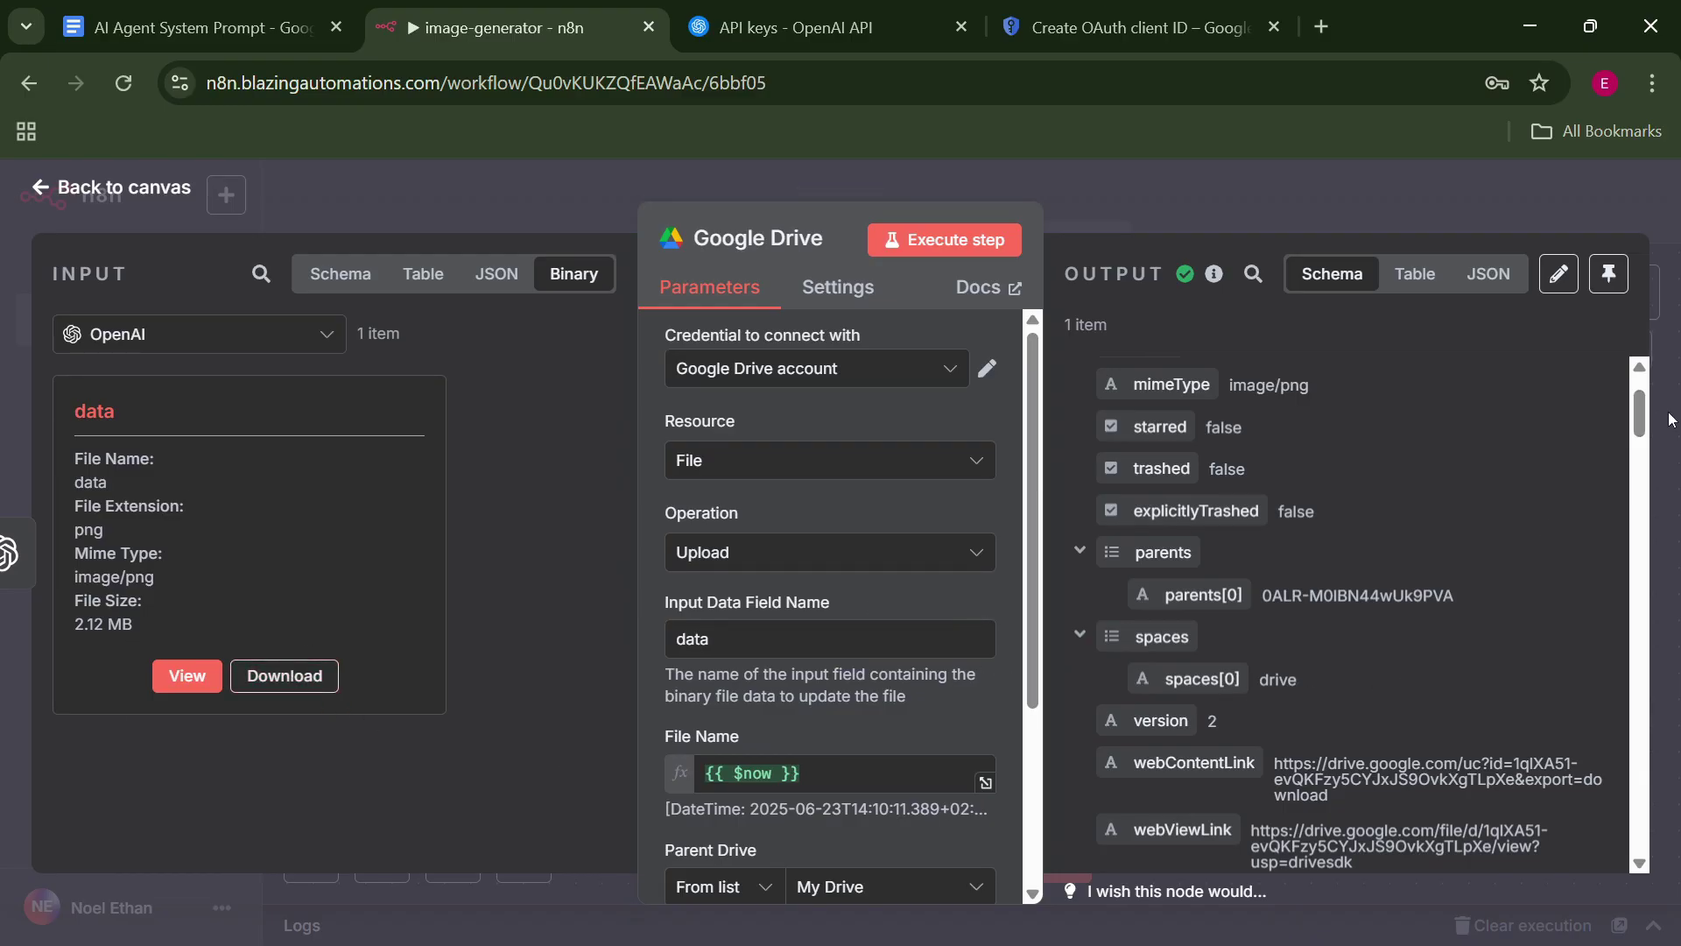
# Open Google Drive in a new tab and preview the uploaded 2025-06-23T14:10:02.686+02:00 image.
pyautogui.click(1322, 27)
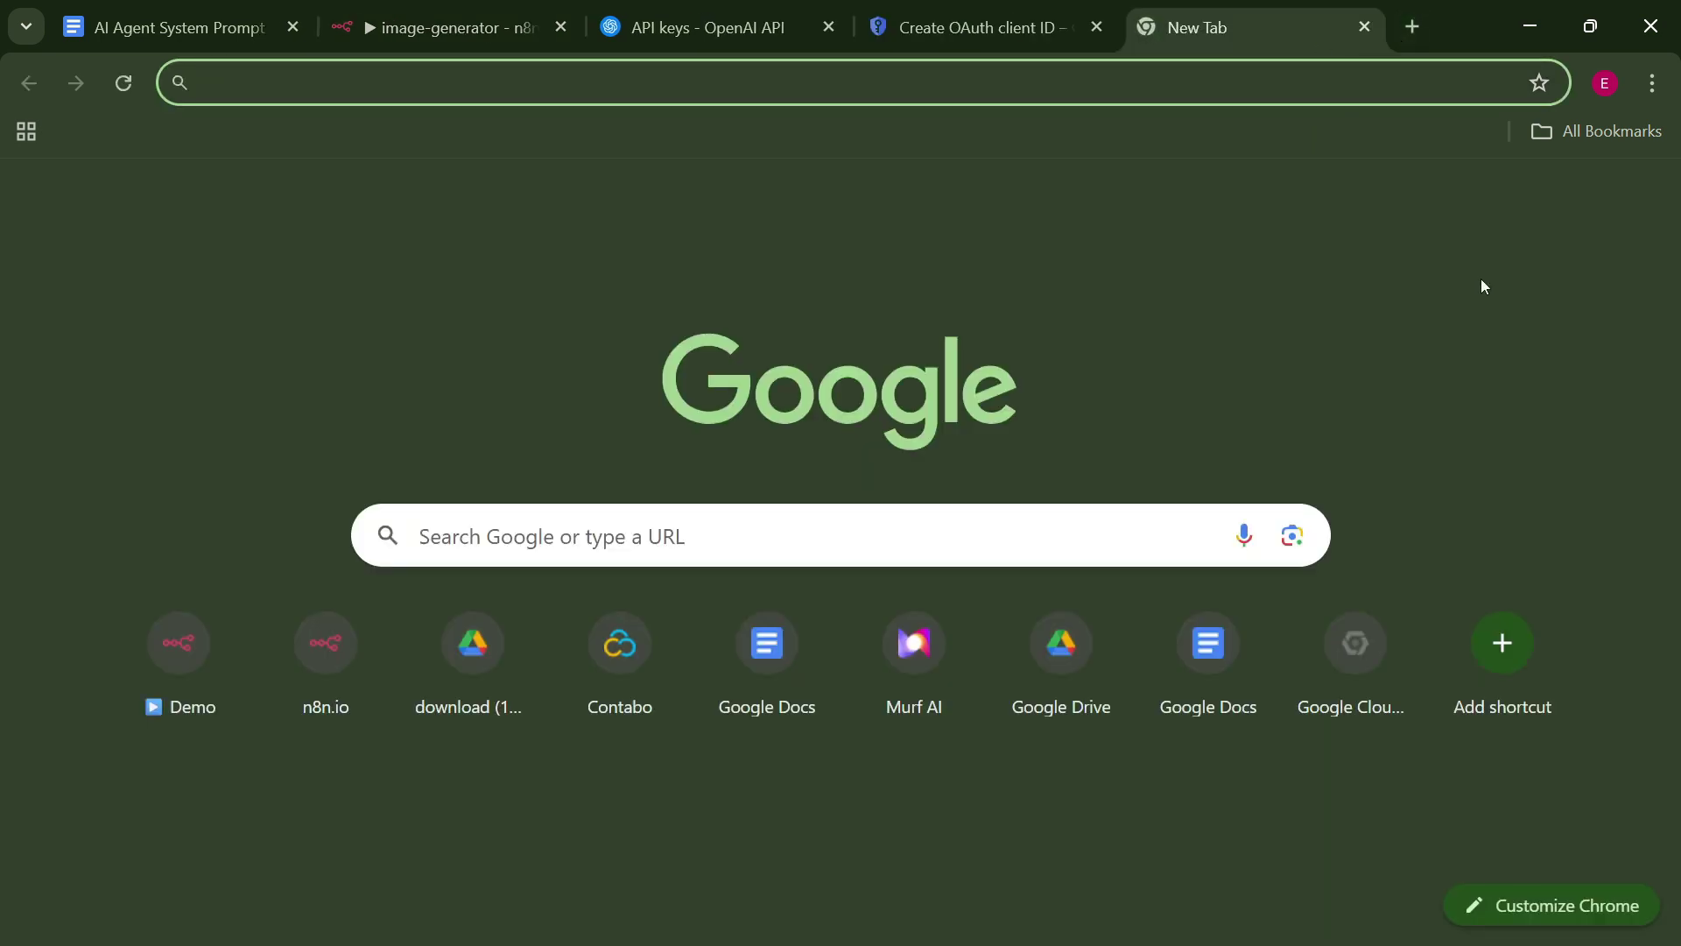
pyautogui.click(1581, 212)
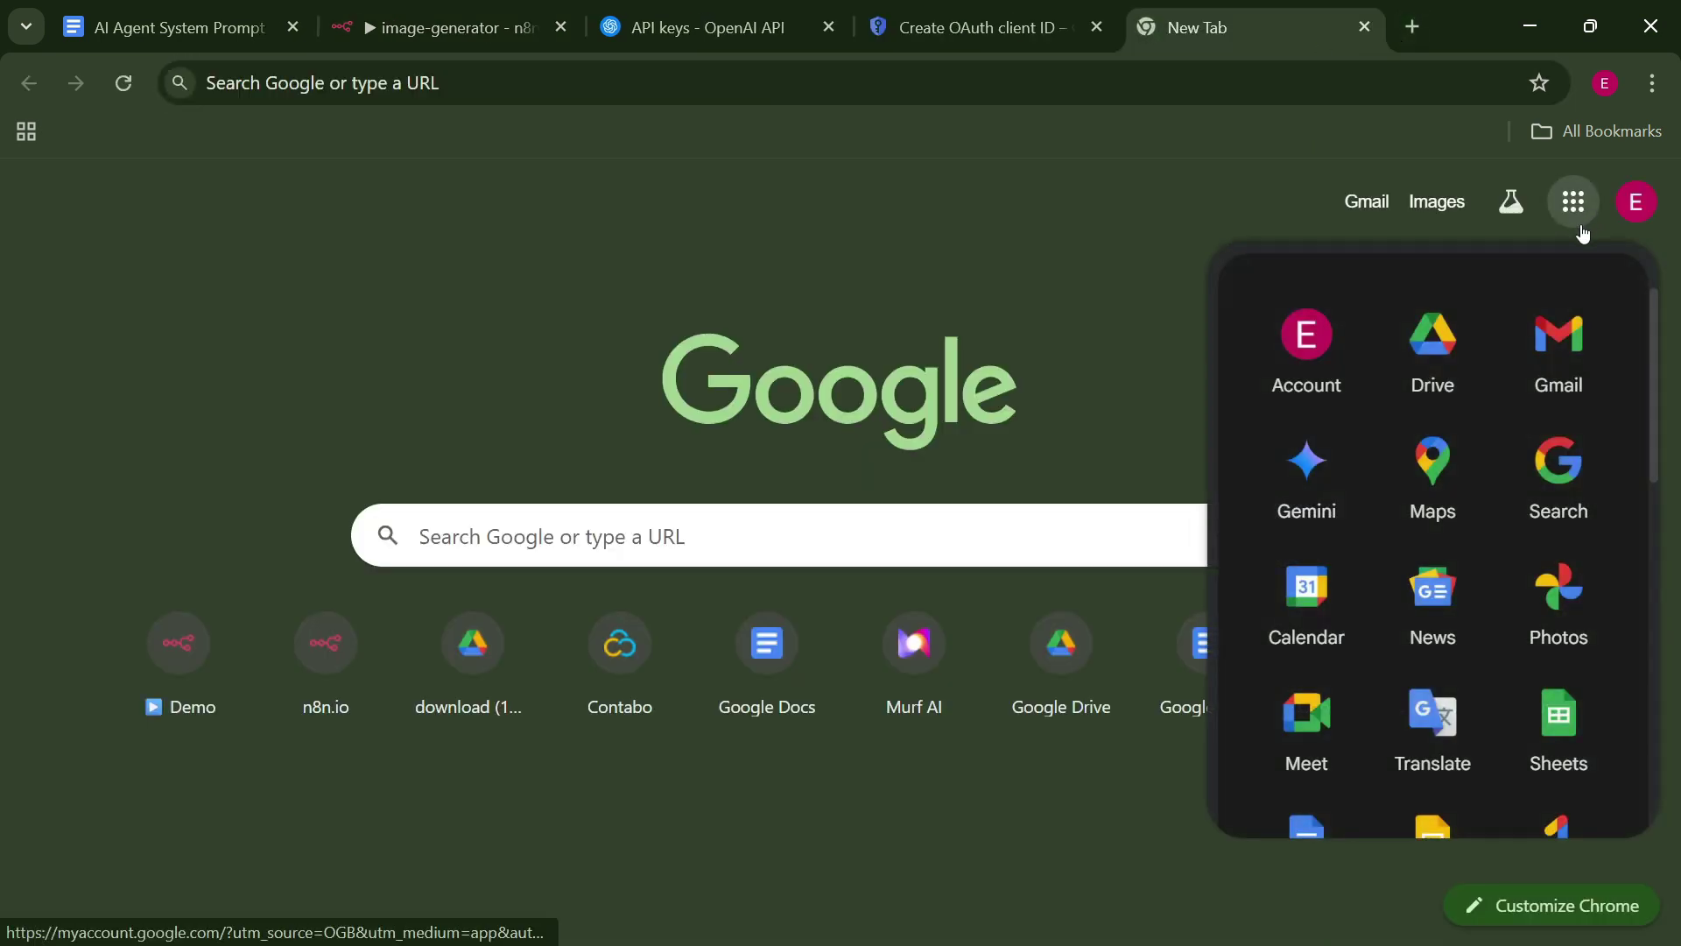
pyautogui.click(1435, 350)
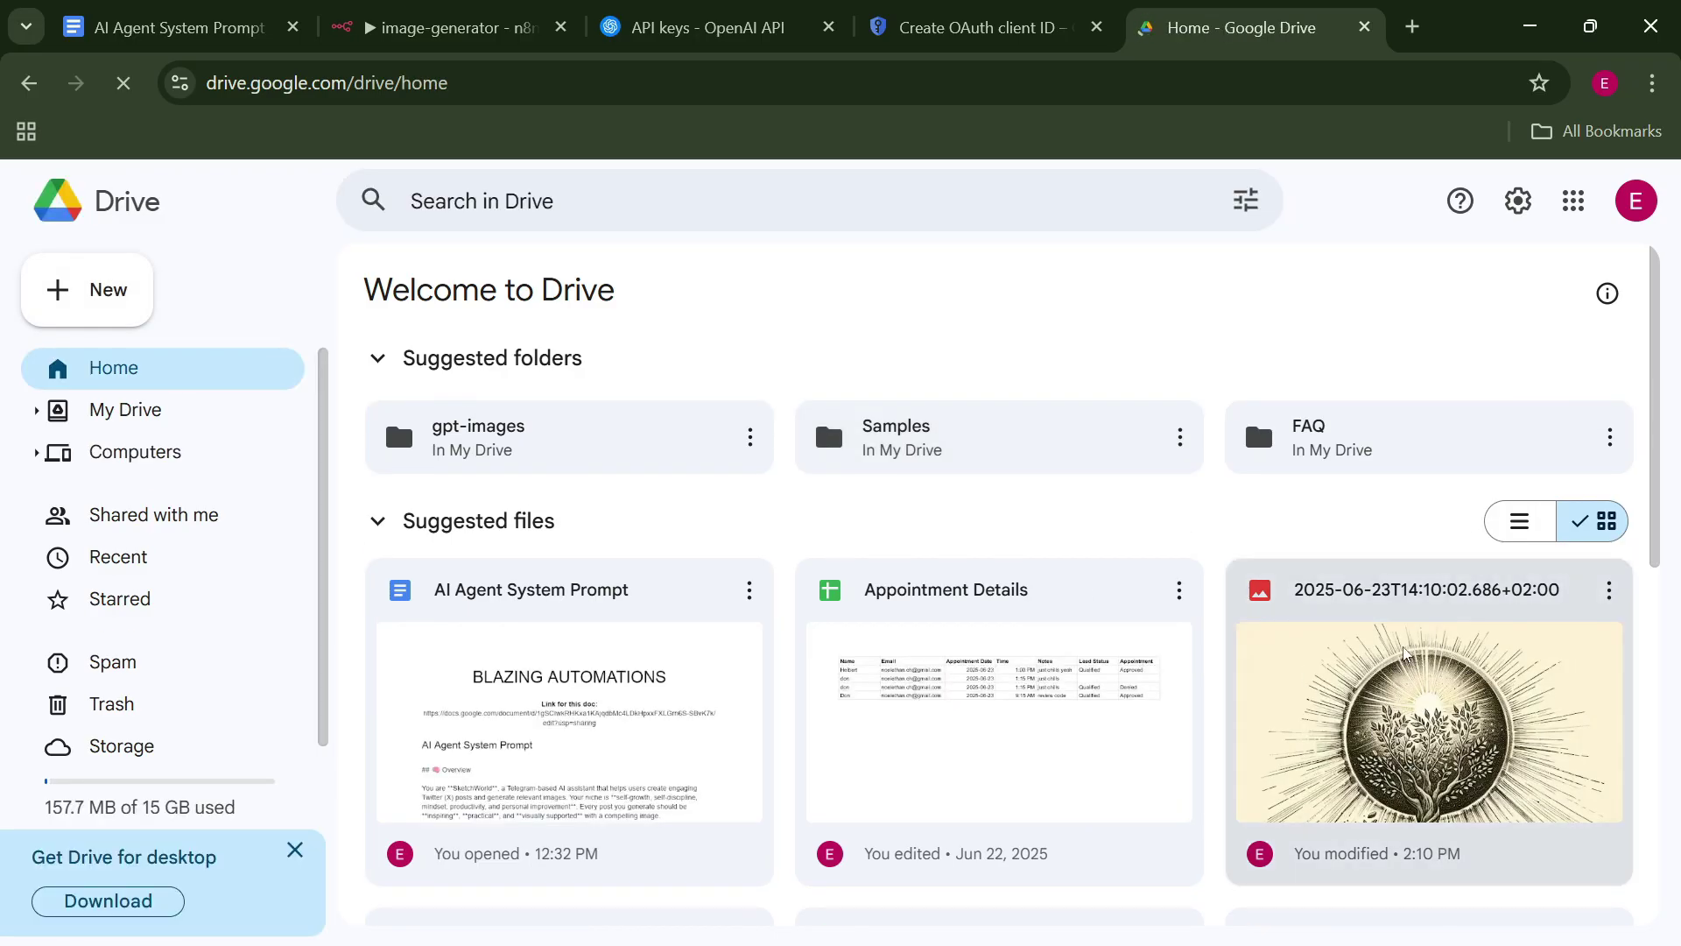
pyautogui.doubleClick(1404, 653)
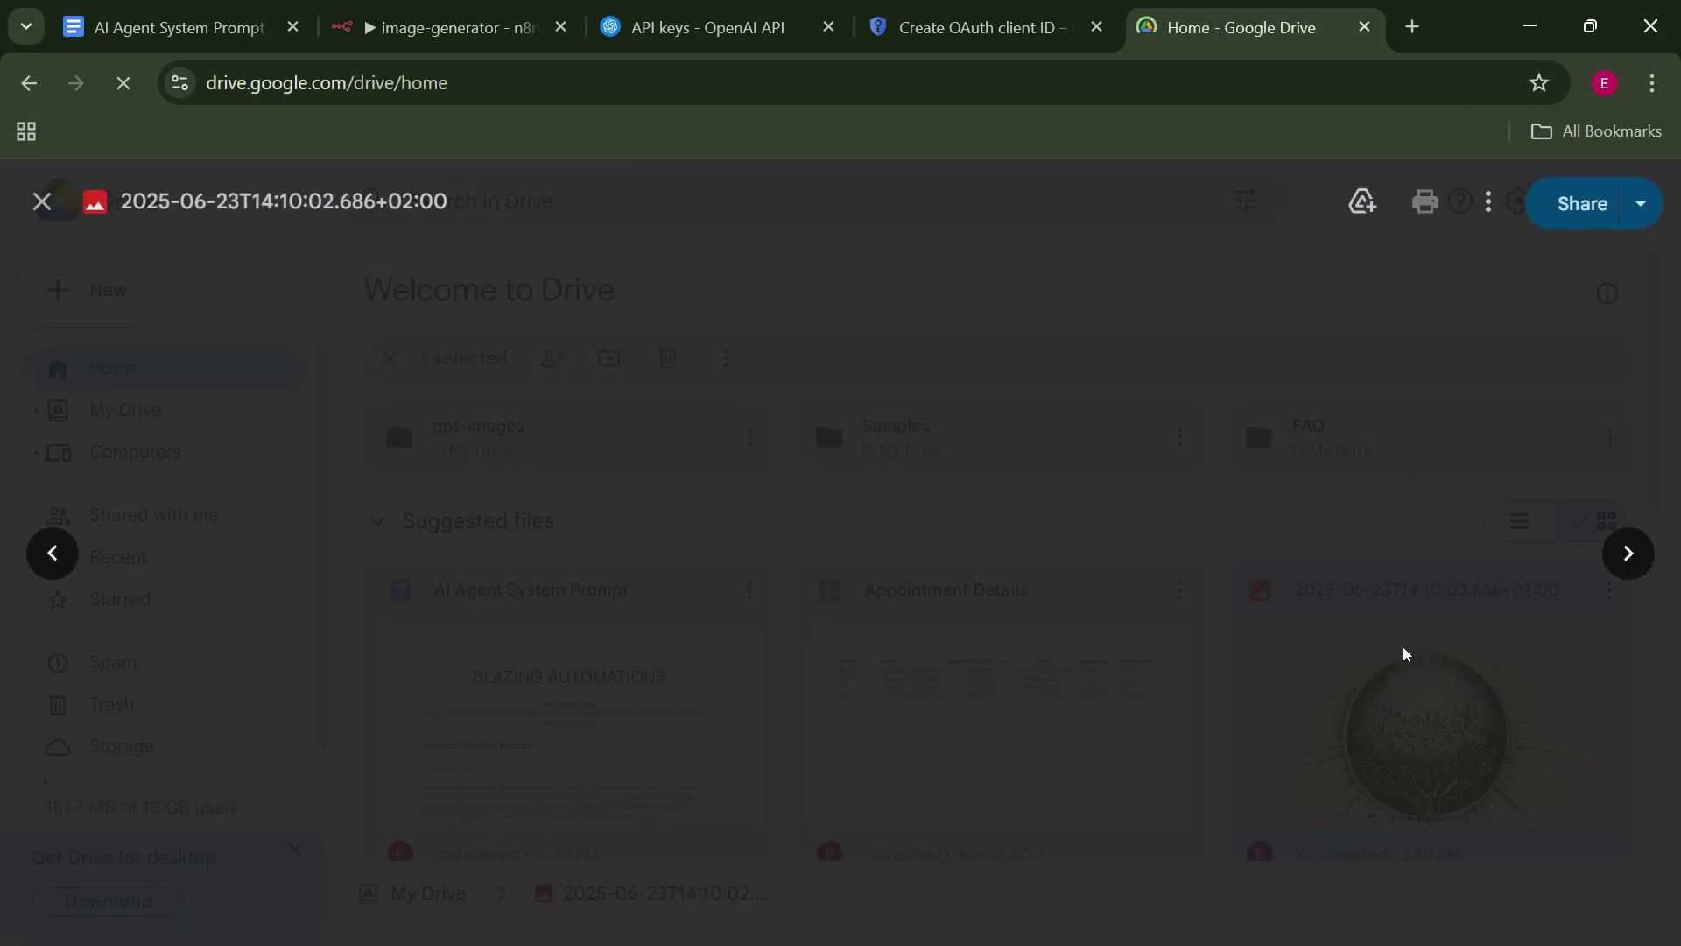
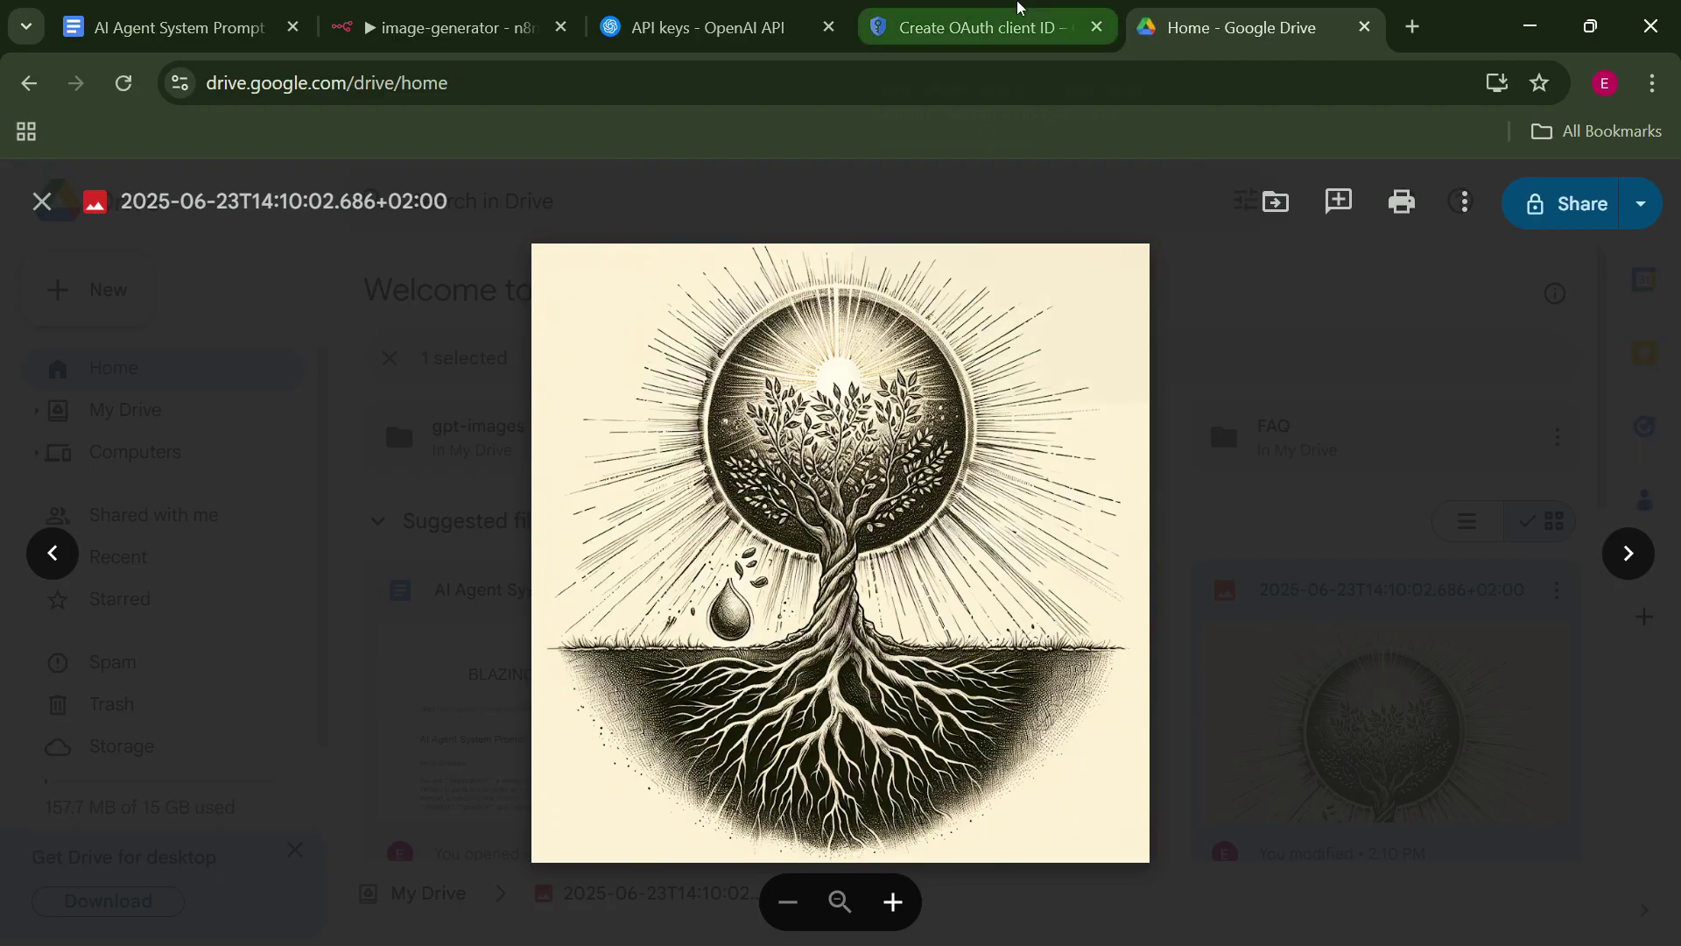
# Leave the Drive image preview and return to the n8n image-generator workflow tab.
pyautogui.click(1018, 7)
pyautogui.click(447, 27)
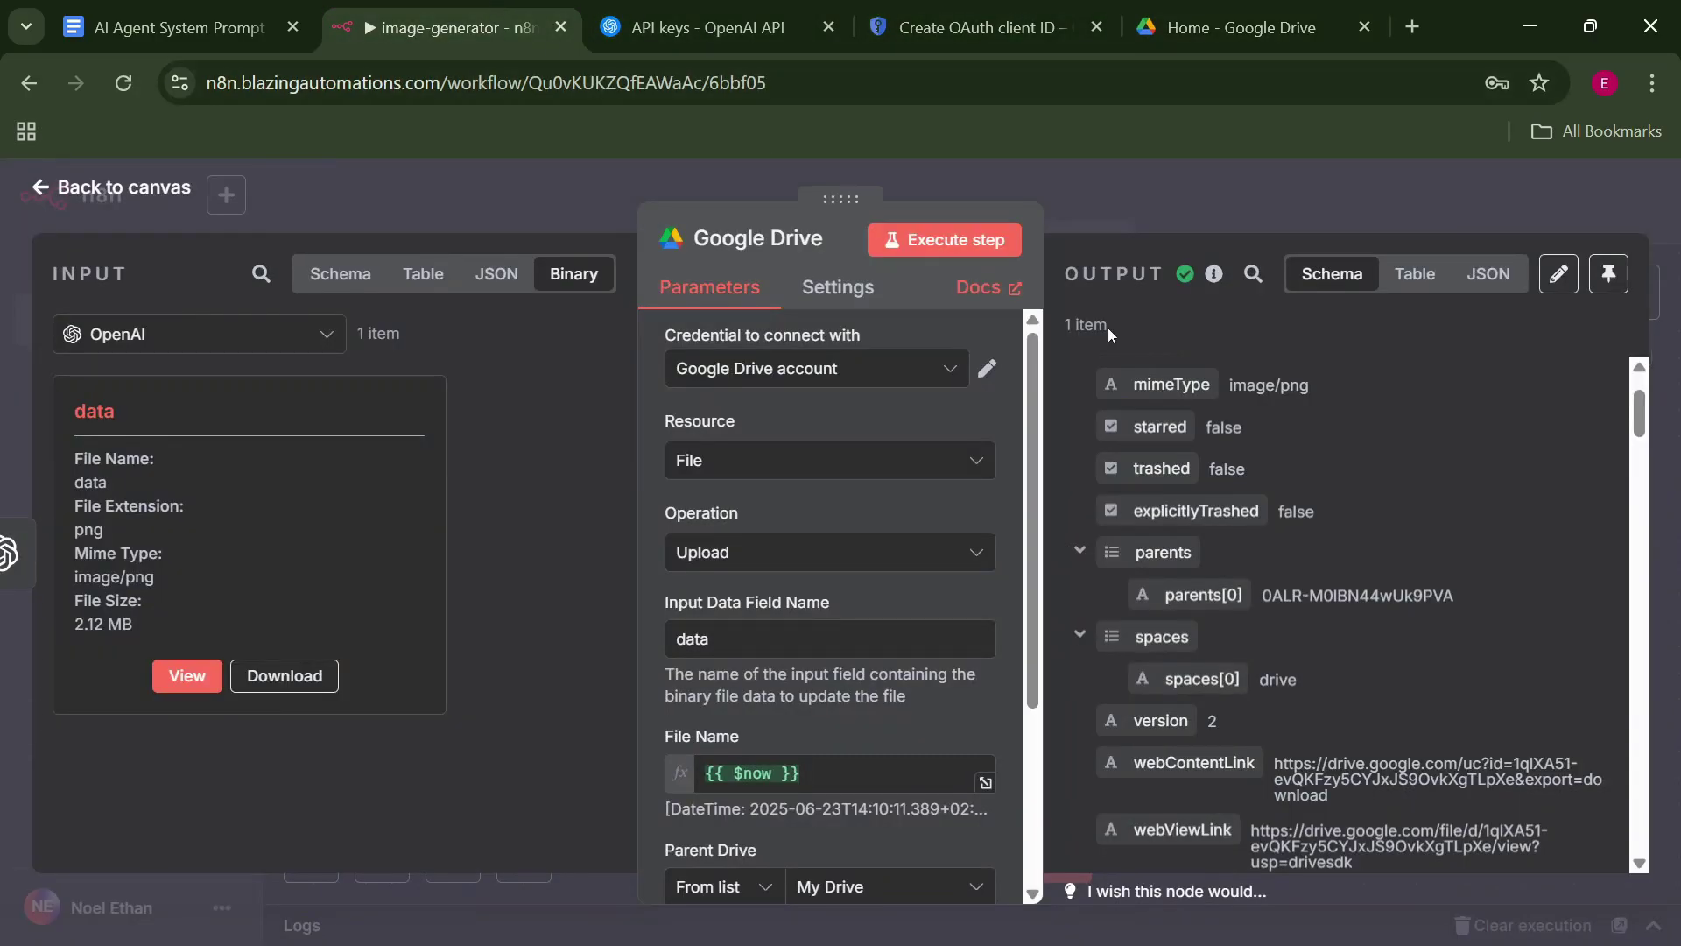
# Save the image-generator workflow and open tel-bot from the Yotube Tutorials folder.
pyautogui.click(1291, 210)
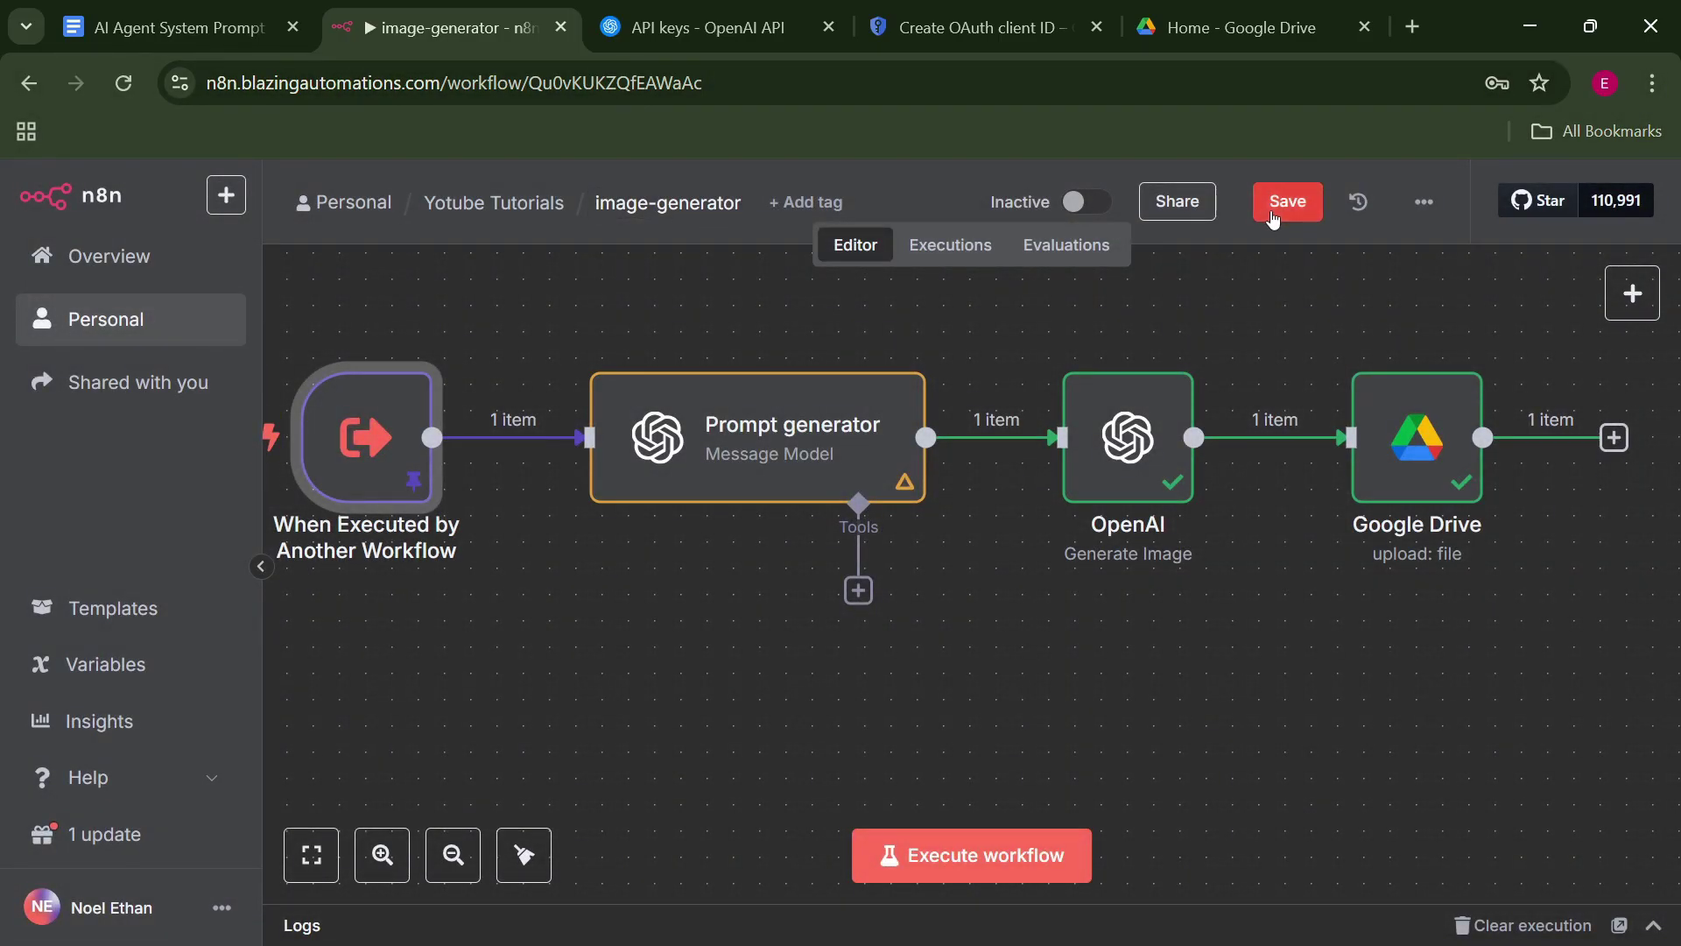
pyautogui.click(1273, 215)
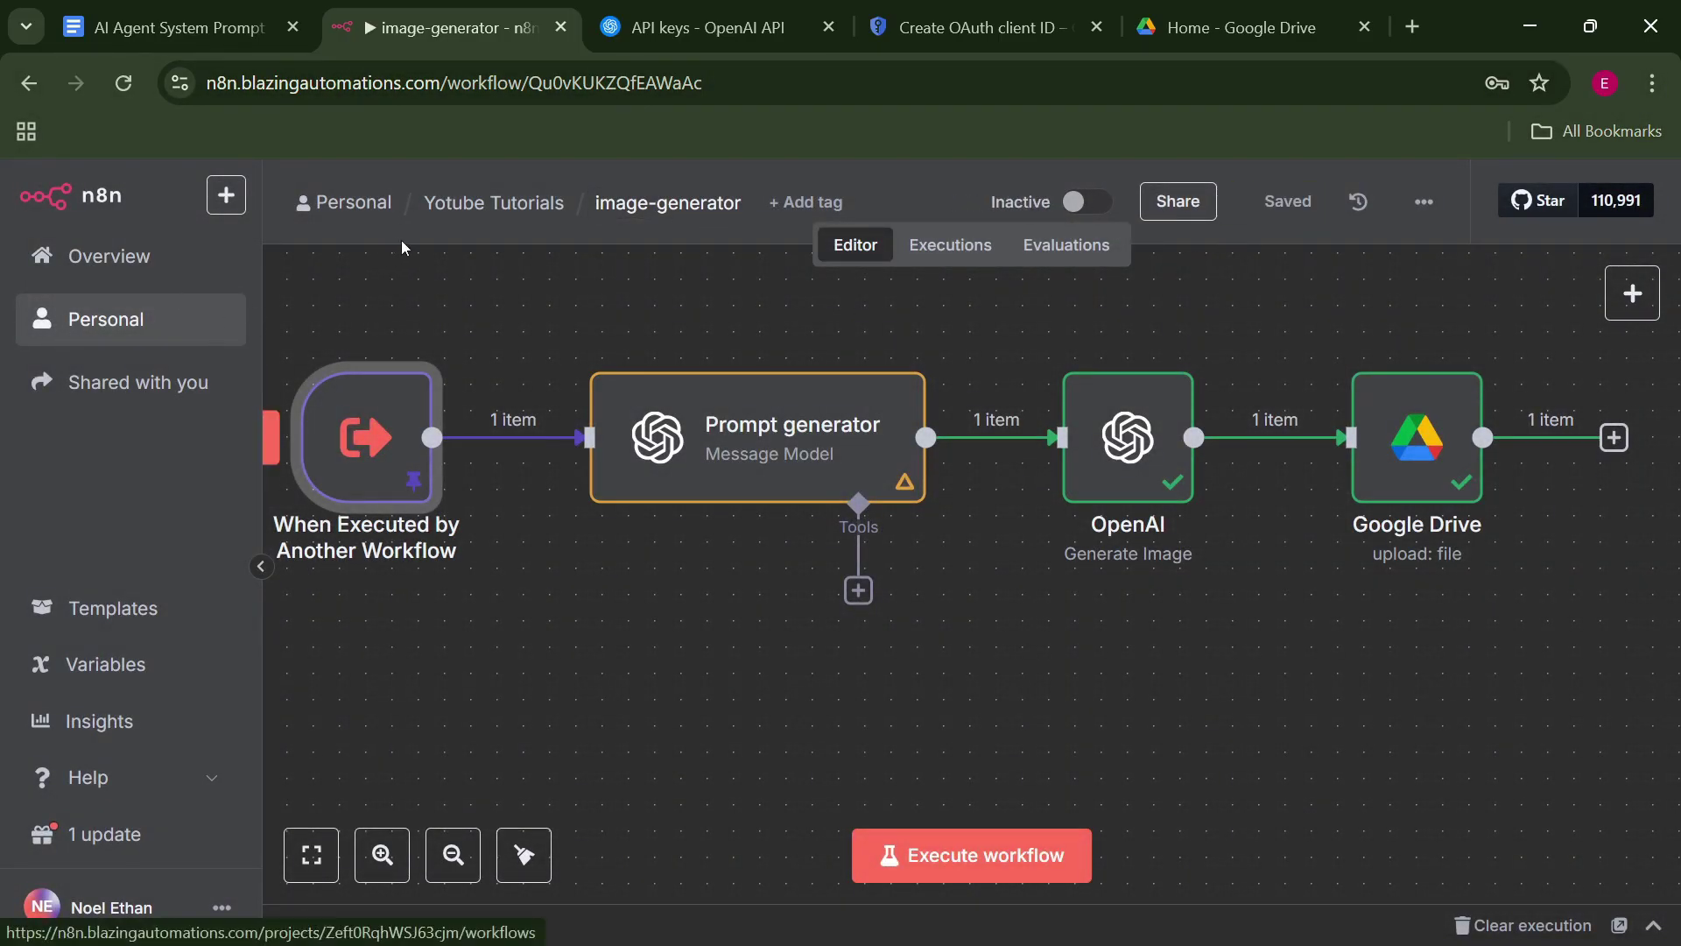
pyautogui.click(477, 205)
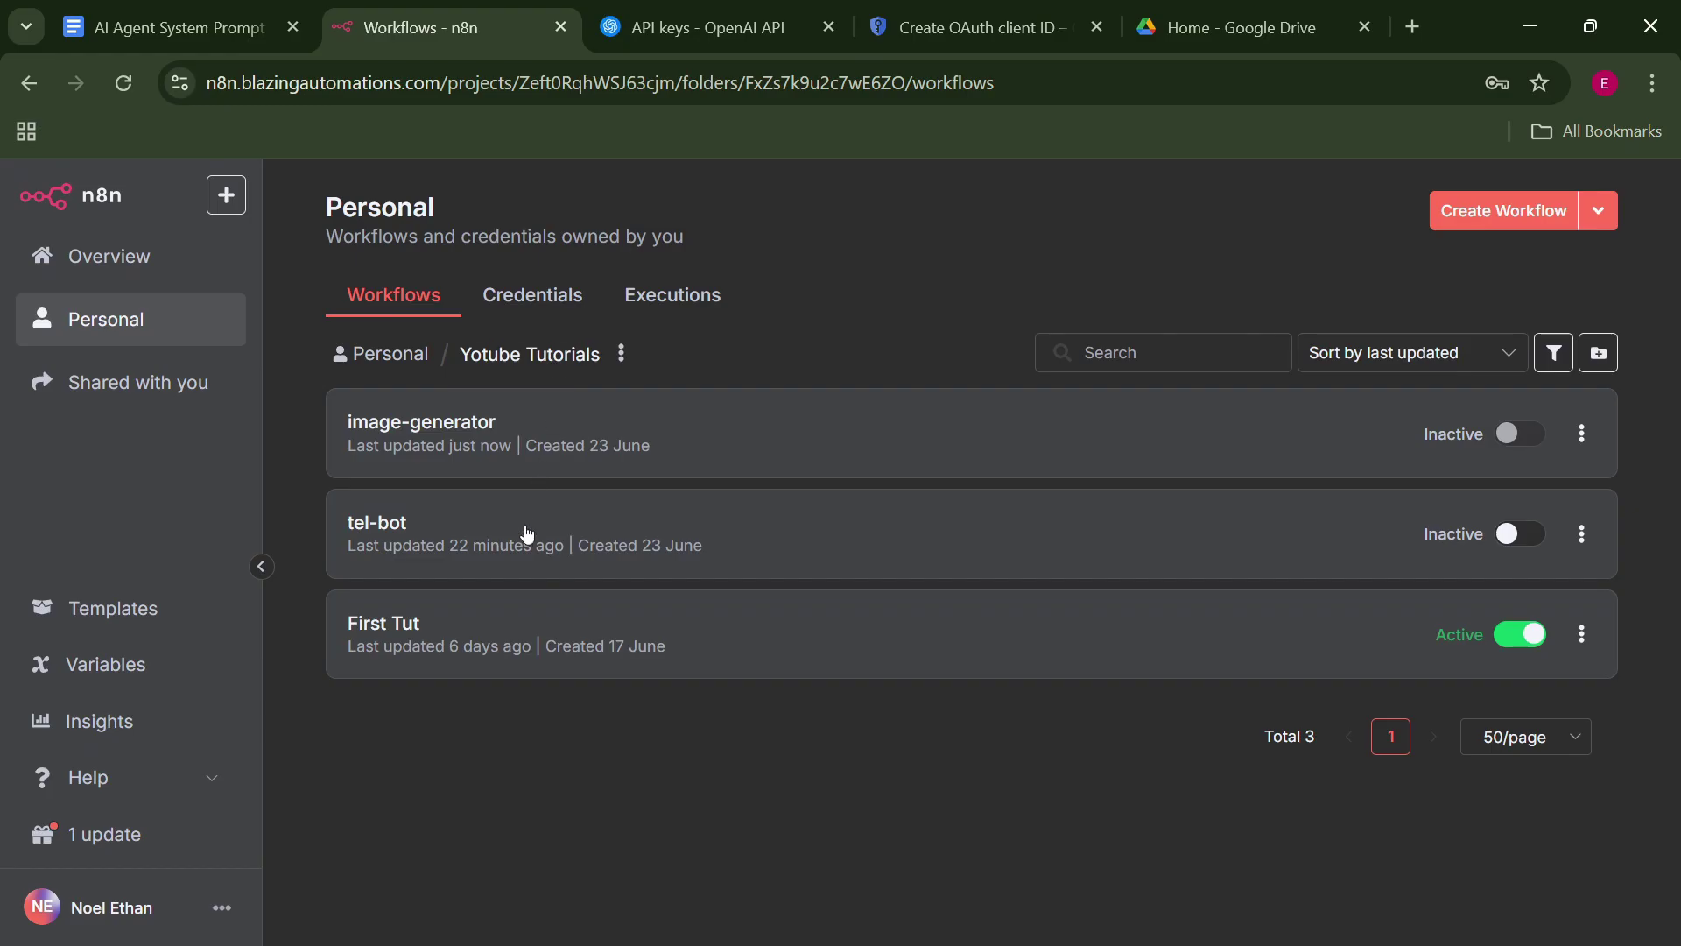
pyautogui.click(560, 544)
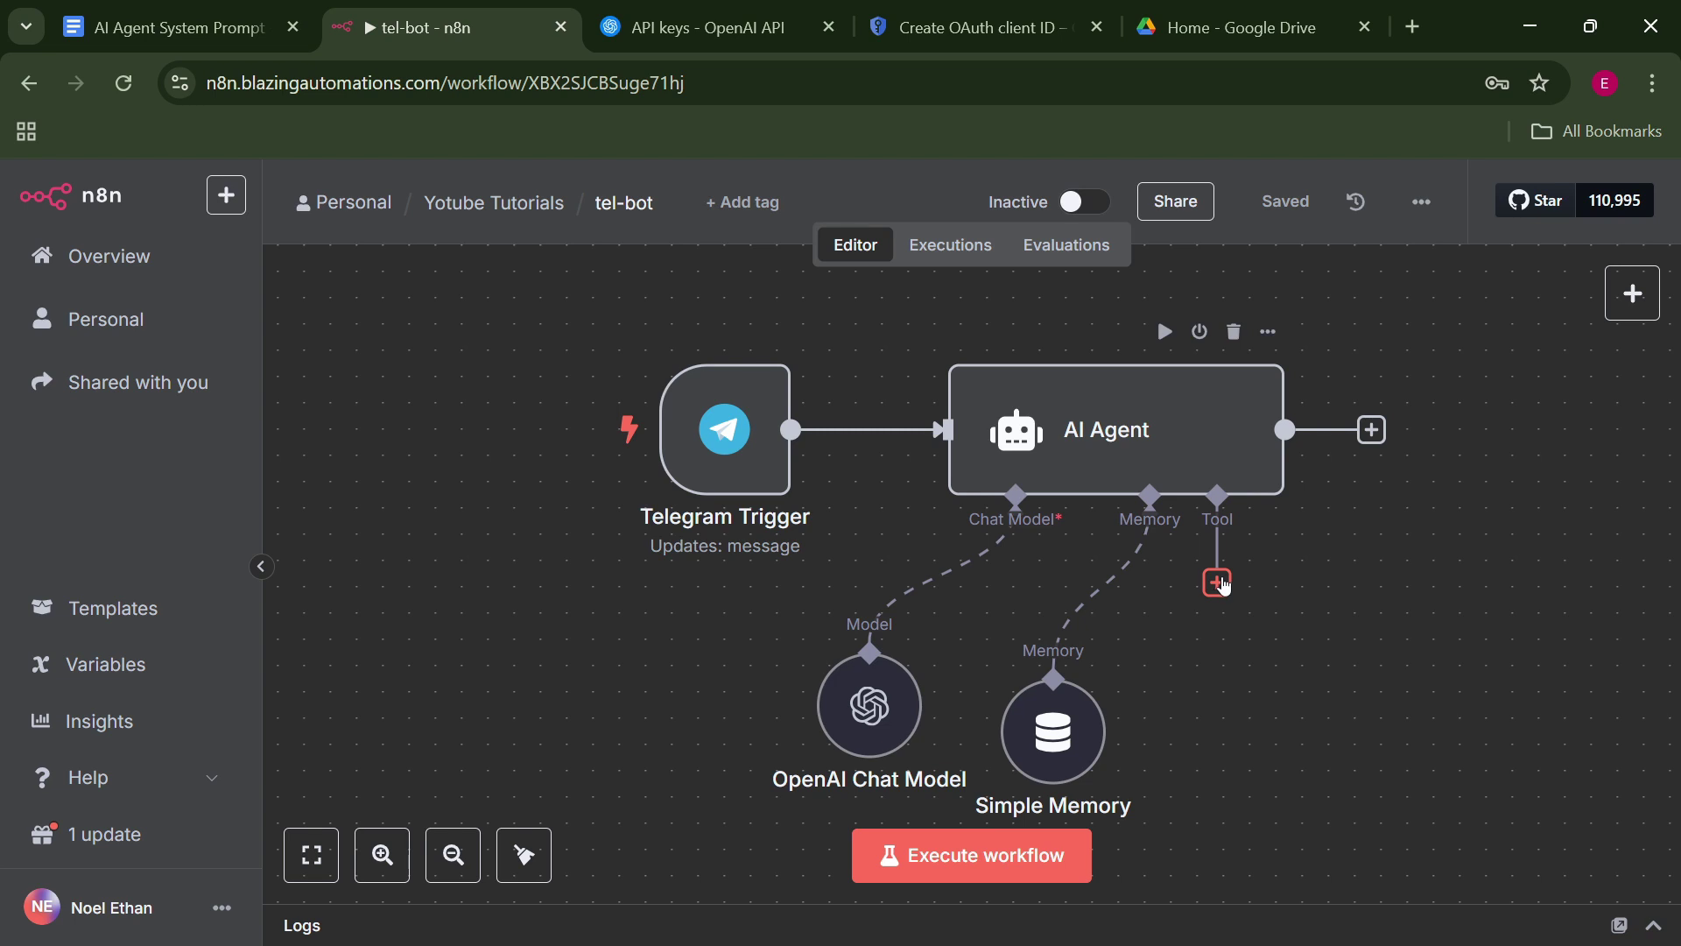
# Add a Call n8n Workflow Tool to the AI Agent that calls image-generator.
pyautogui.click(1217, 582)
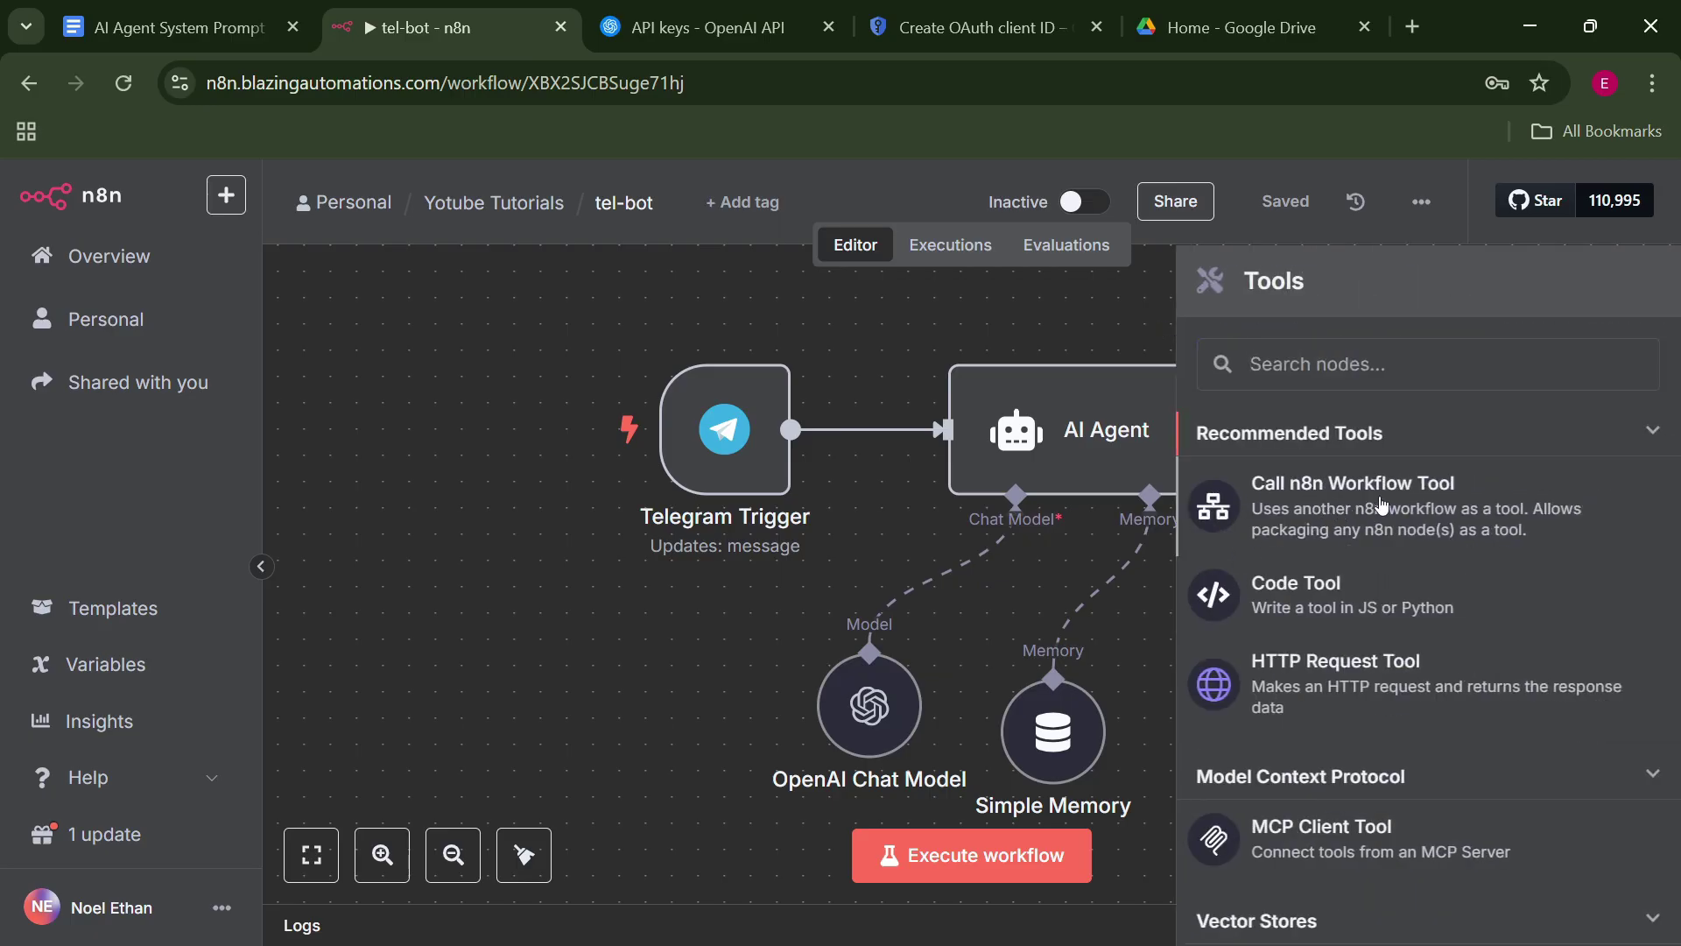
pyautogui.click(1381, 505)
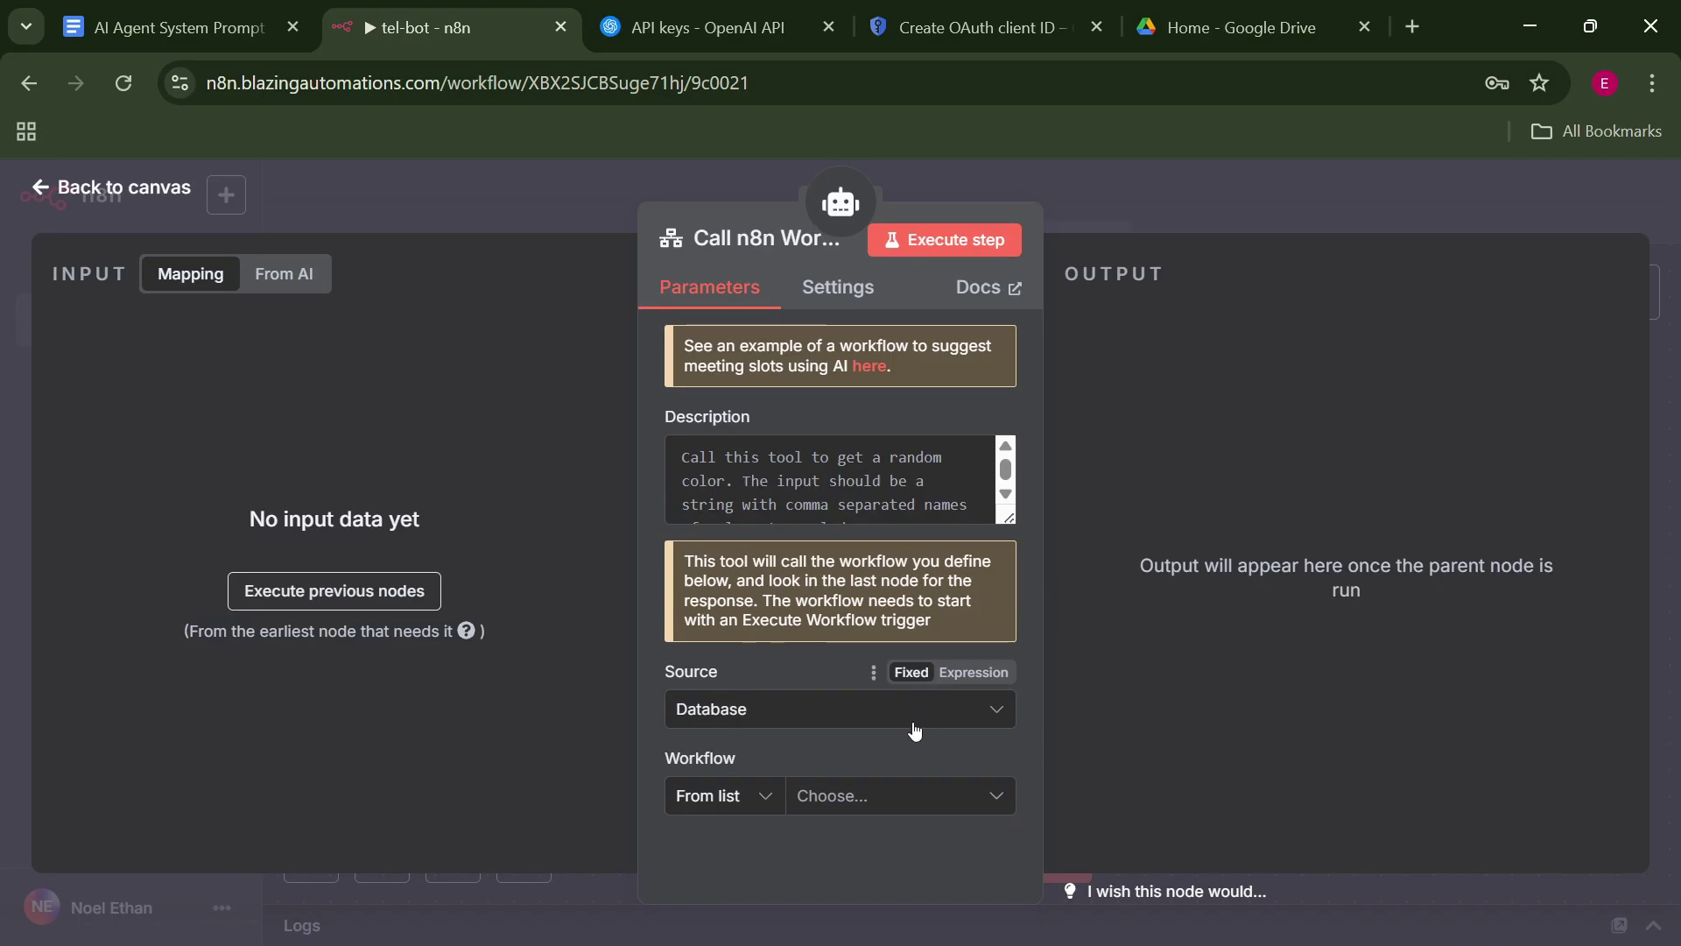
pyautogui.click(882, 797)
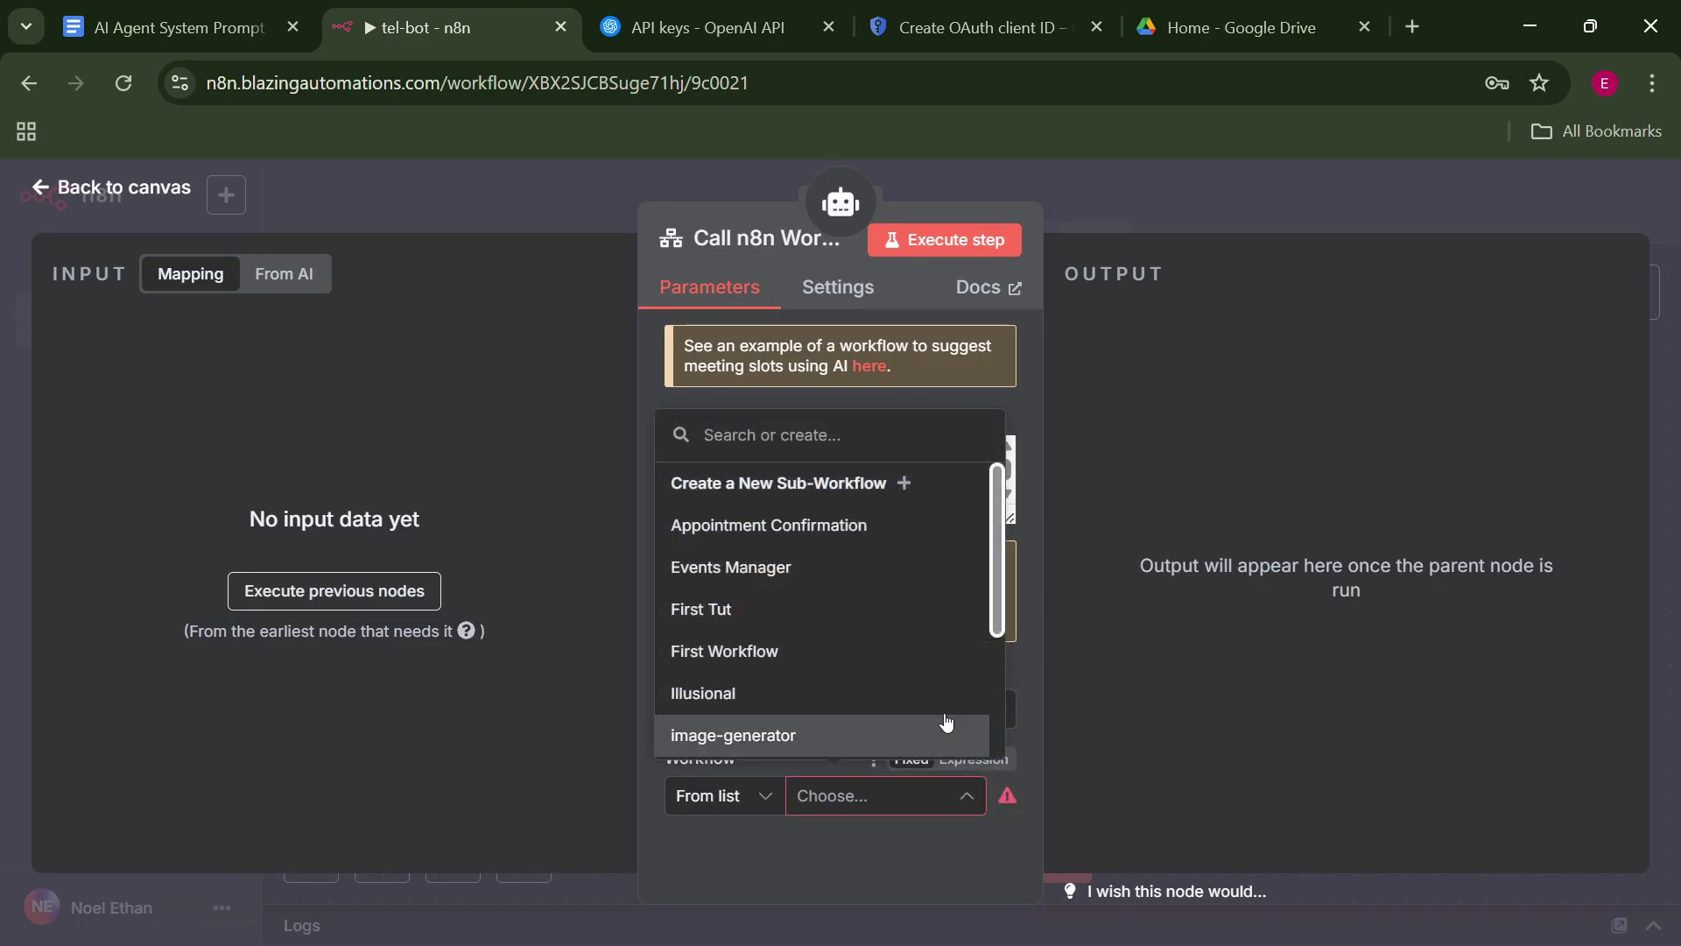
pyautogui.moveTo(1003, 567); pyautogui.dragTo(979, 608)
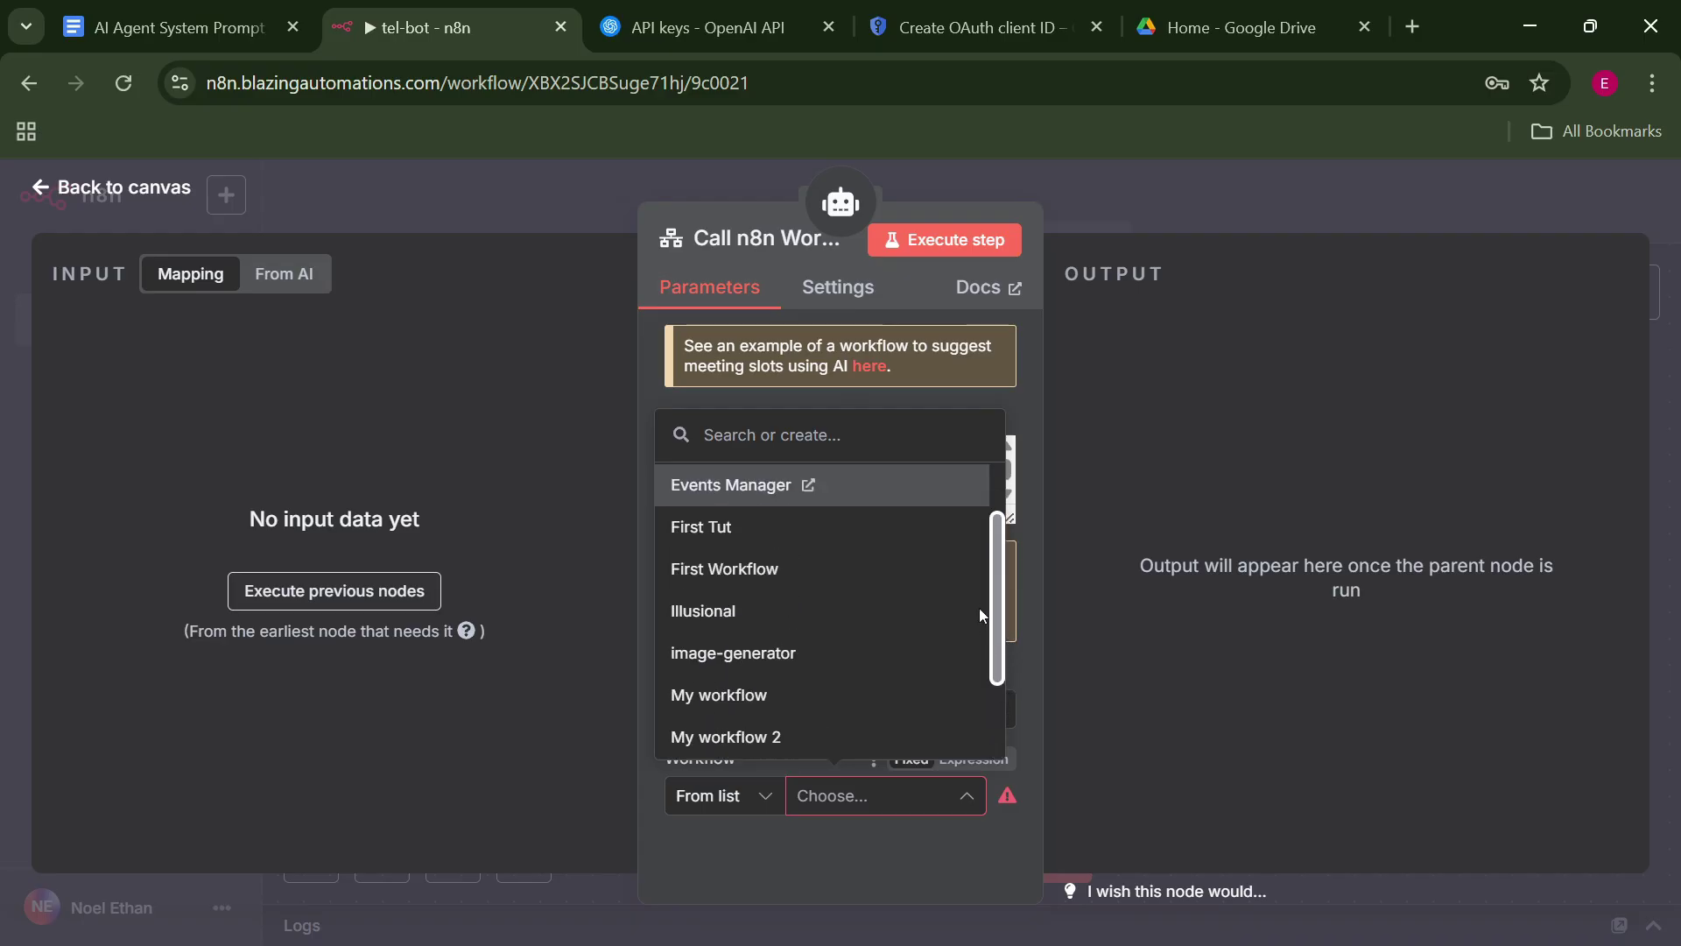
pyautogui.click(884, 648)
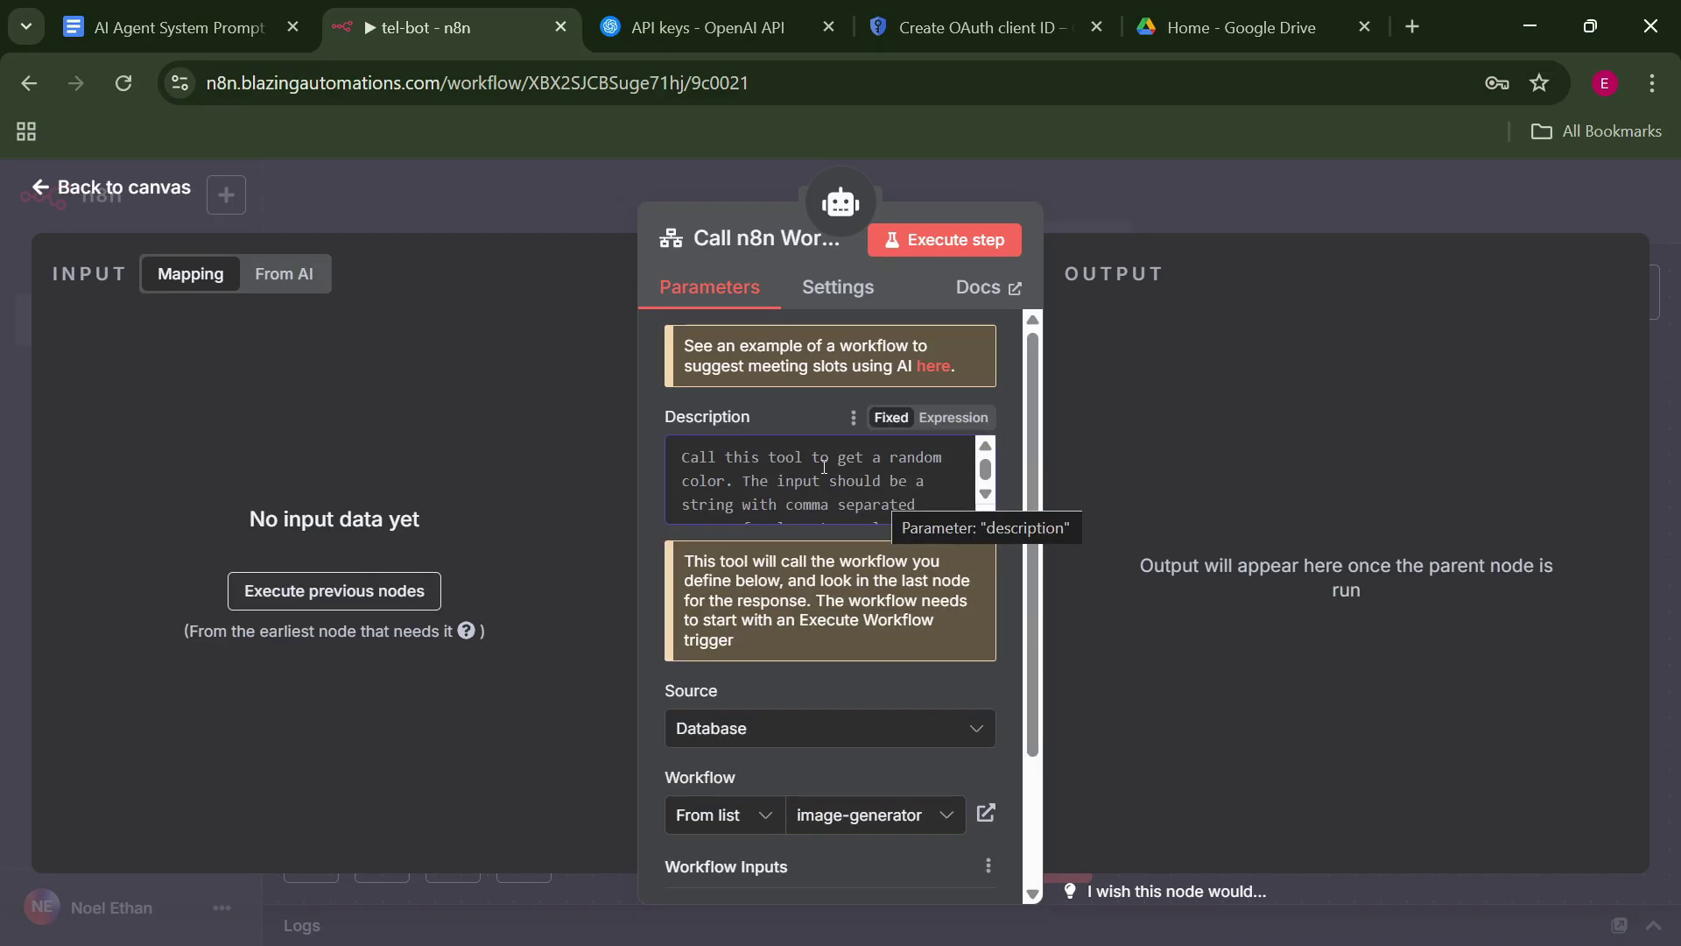
# Describe the tool as 'Call this tool to generate an image…' and make its idea input model-defined.
pyautogui.write('Call this tool')
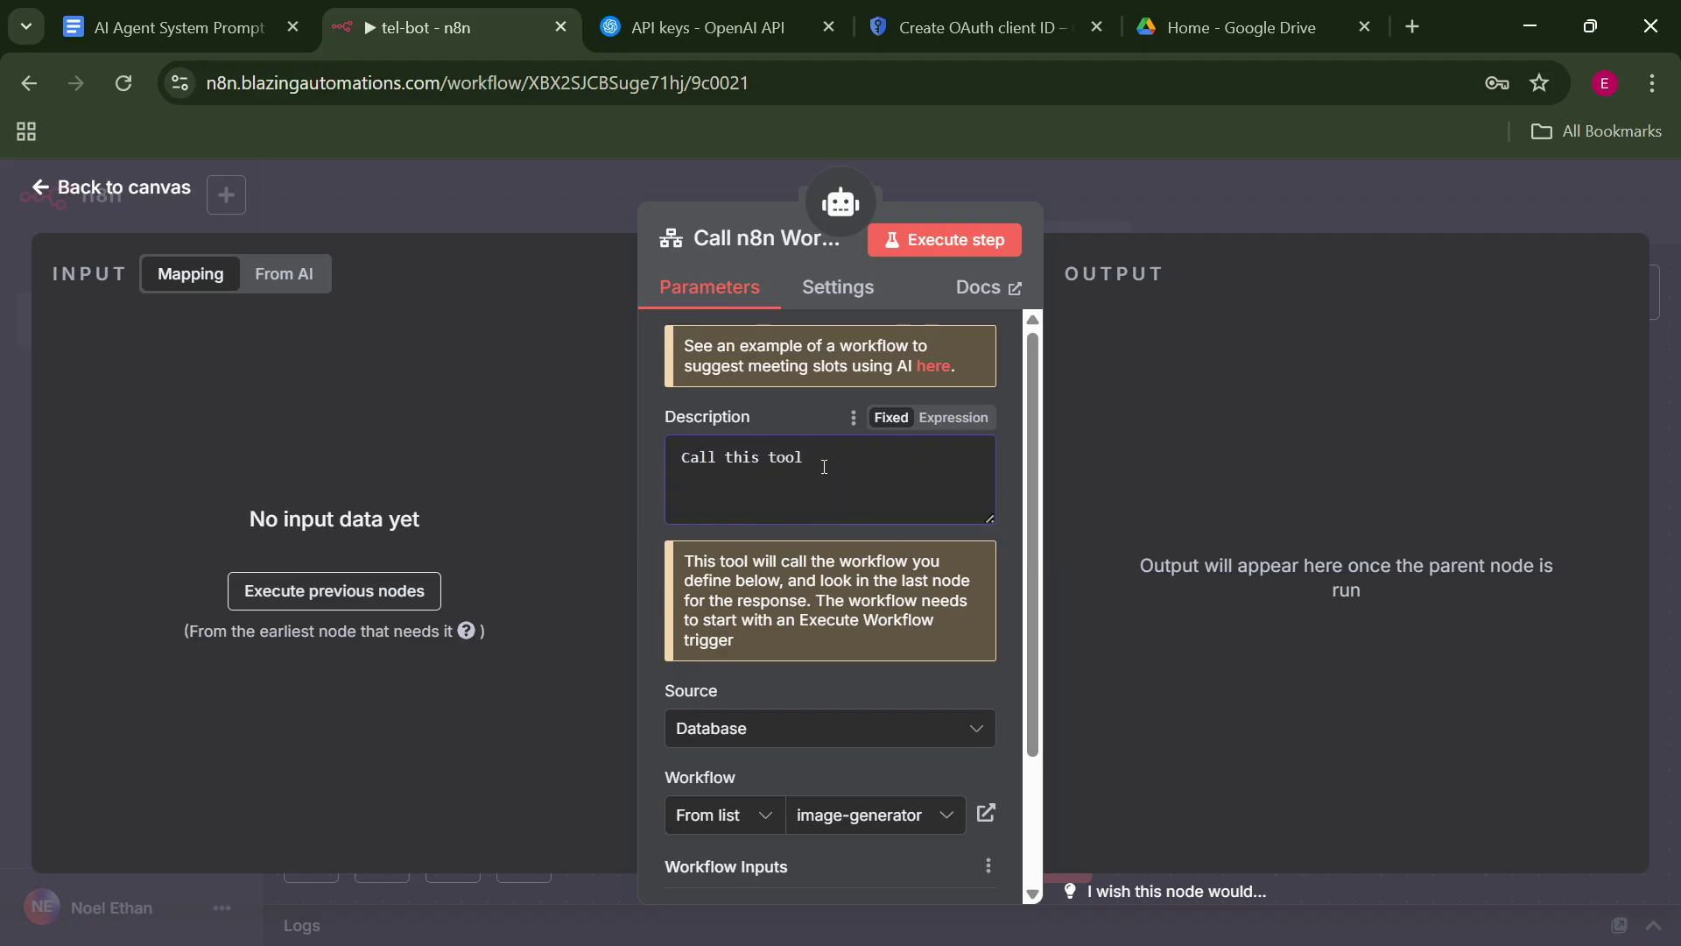
pyautogui.write(' to generate an image. The input should be')
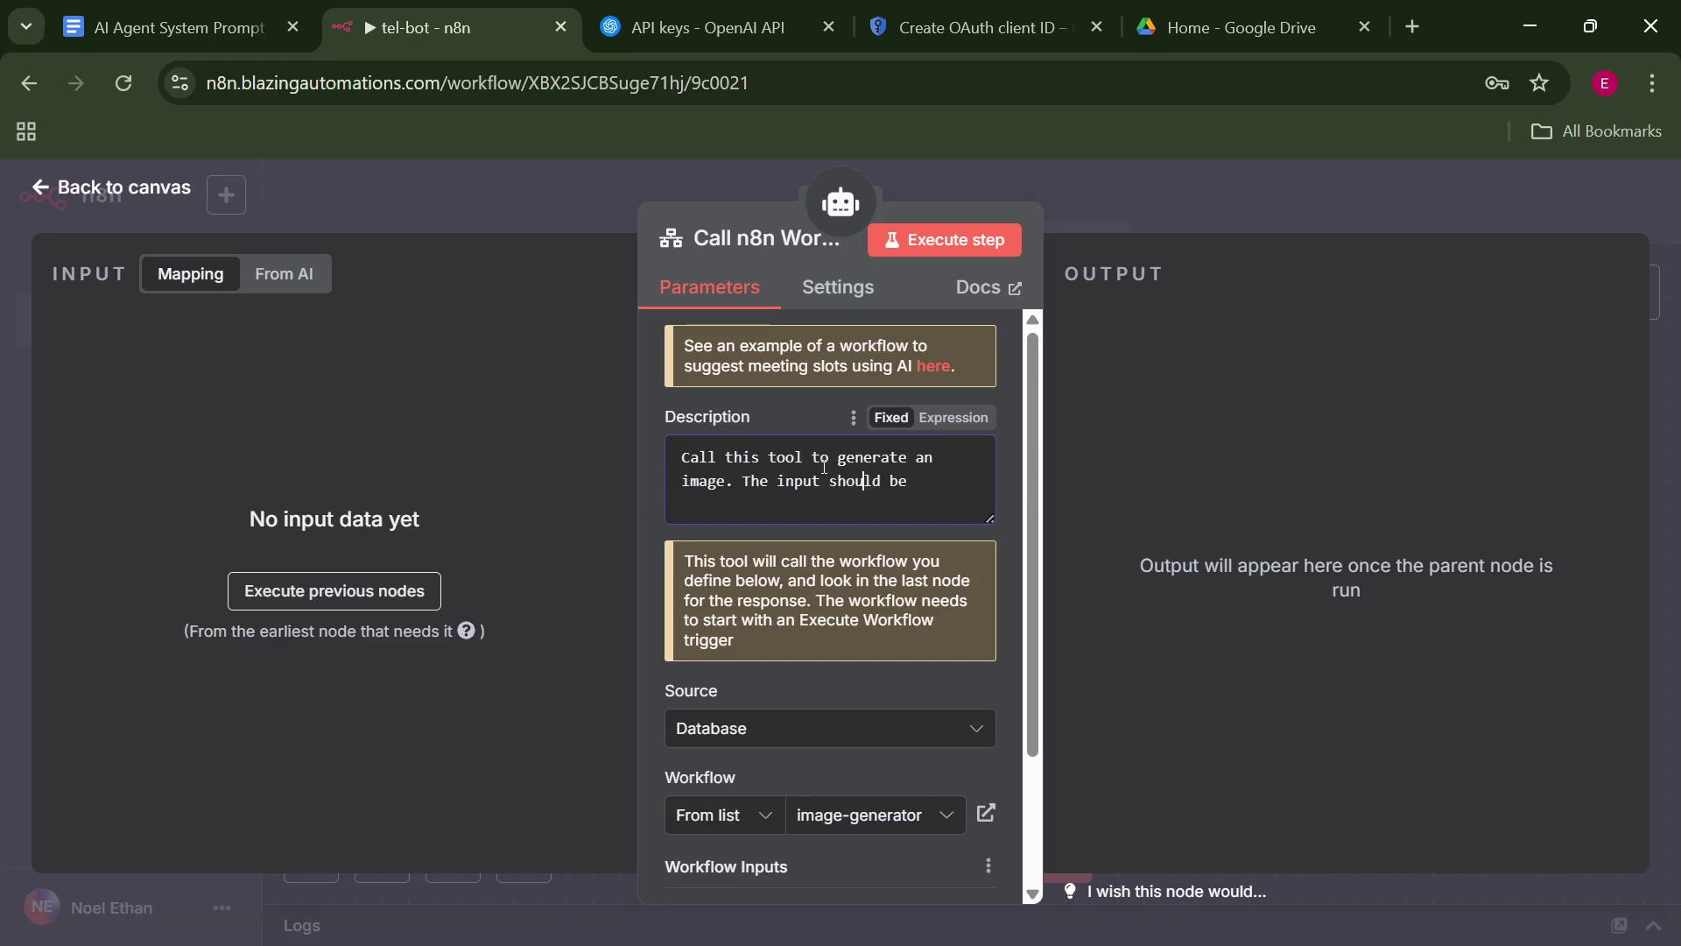
pyautogui.write(' an idea of the post.')
pyautogui.scroll(-2, 824, 466)
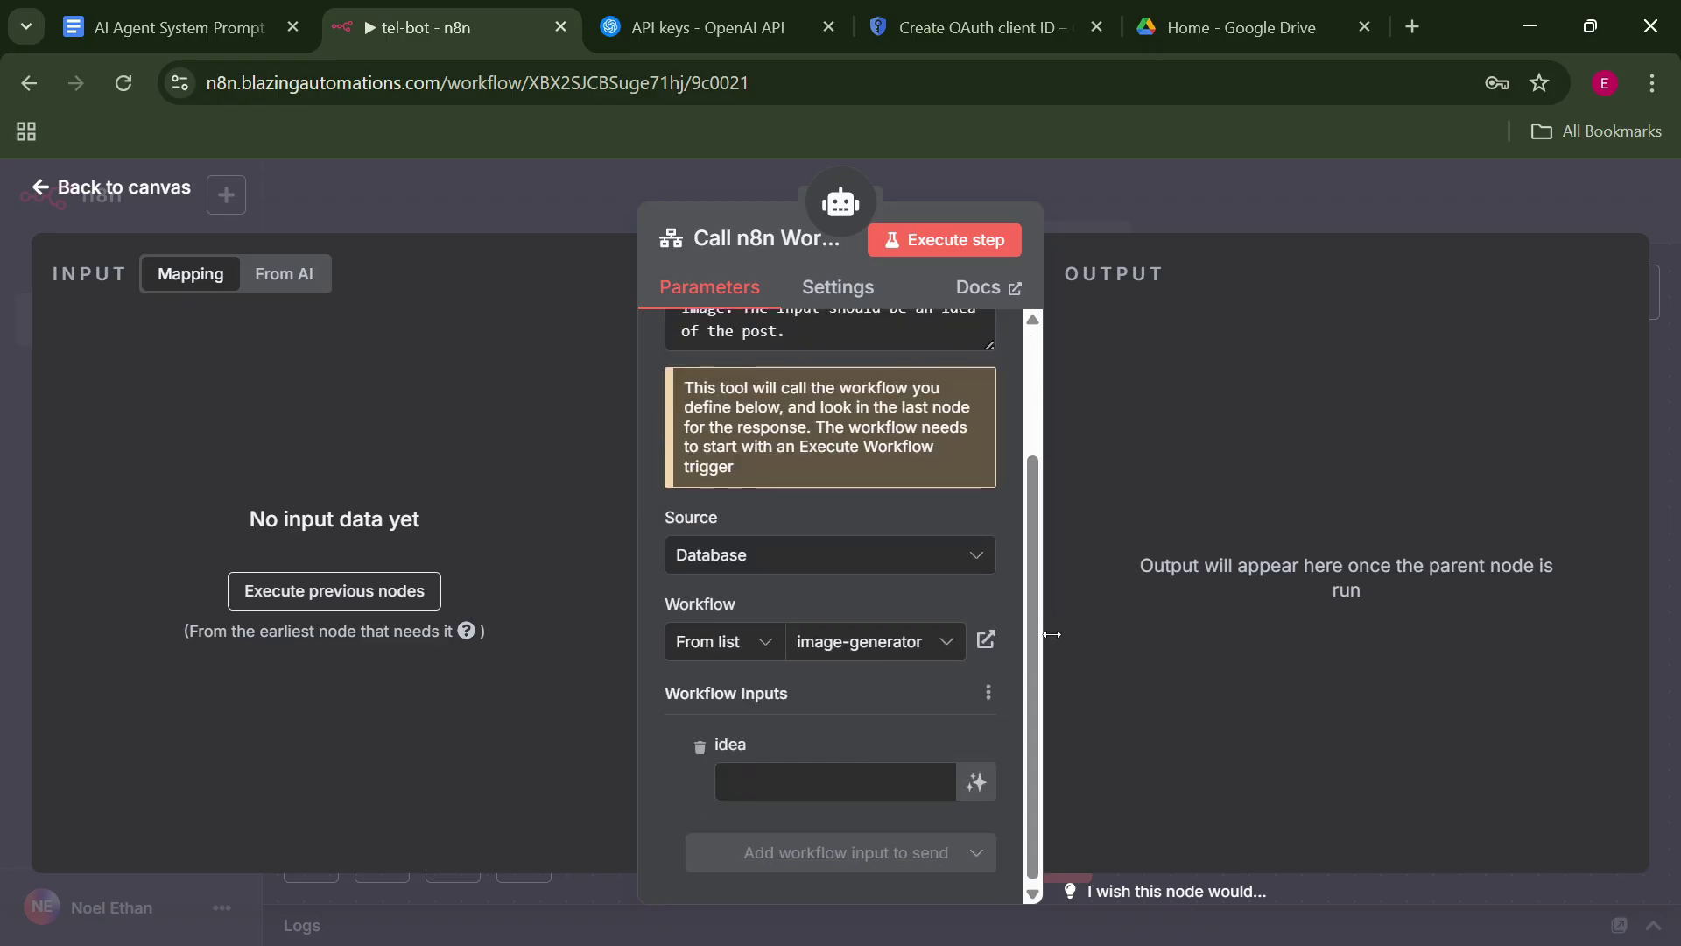
pyautogui.scroll(2, 1027, 589)
pyautogui.scroll(-2, 1007, 700)
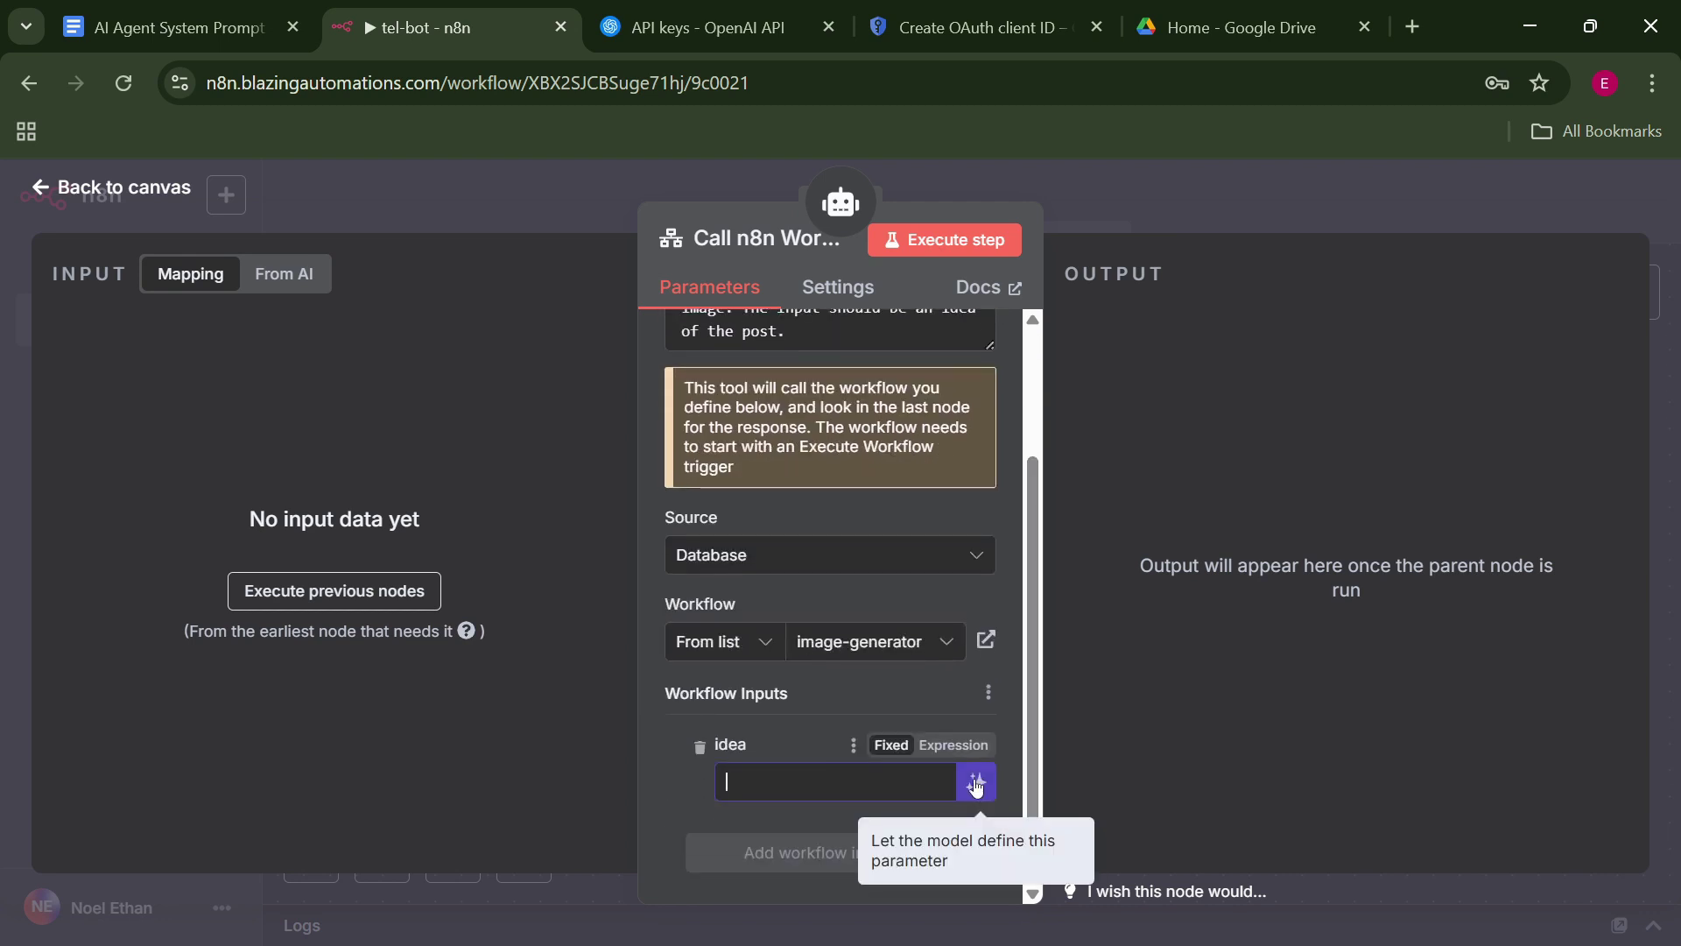
pyautogui.click(977, 782)
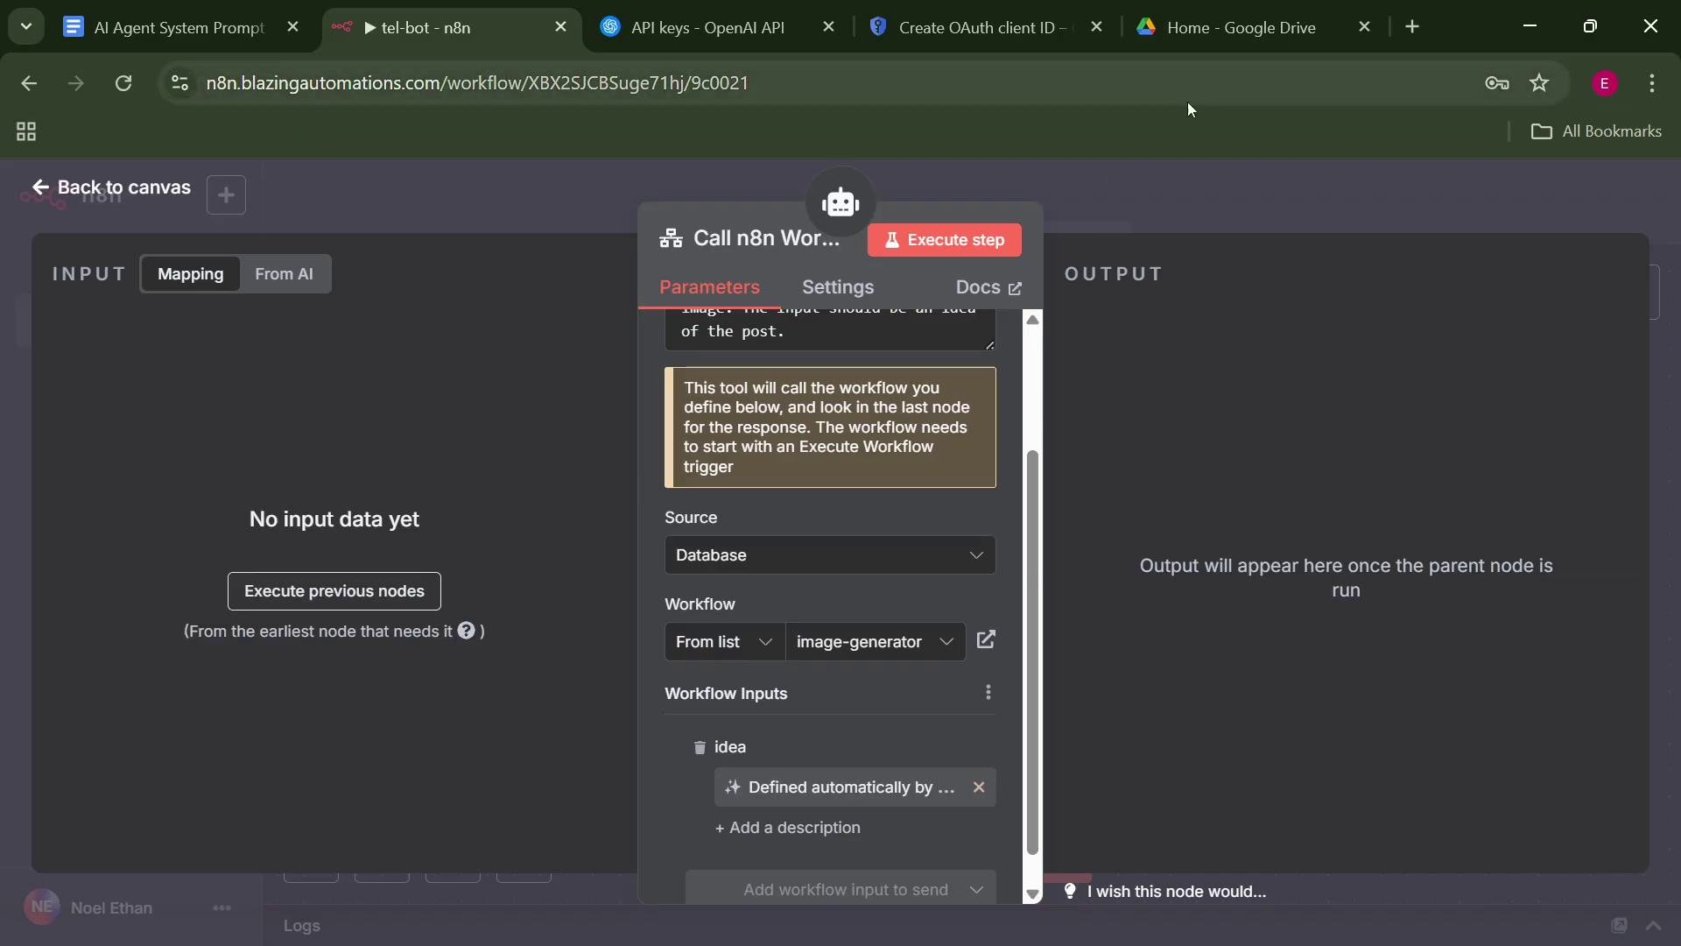
pyautogui.click(1202, 224)
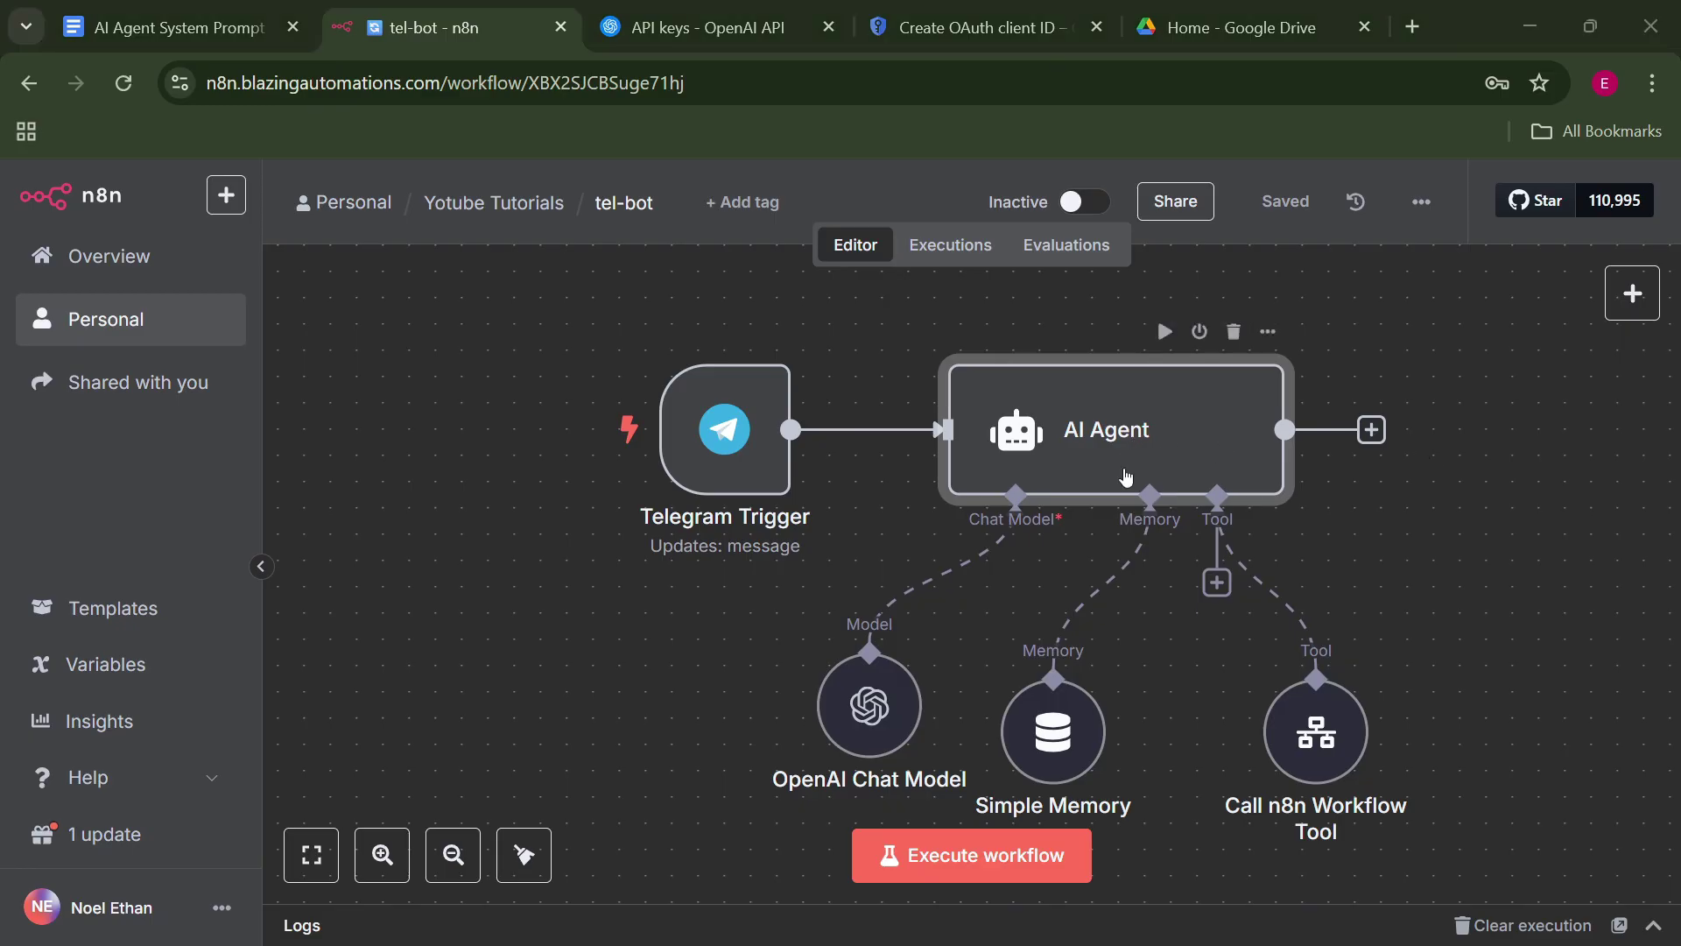
# Rename the workflow tool node to 'Imge Gen. Tool'.
pyautogui.click(1327, 744)
pyautogui.doubleClick(1327, 744)
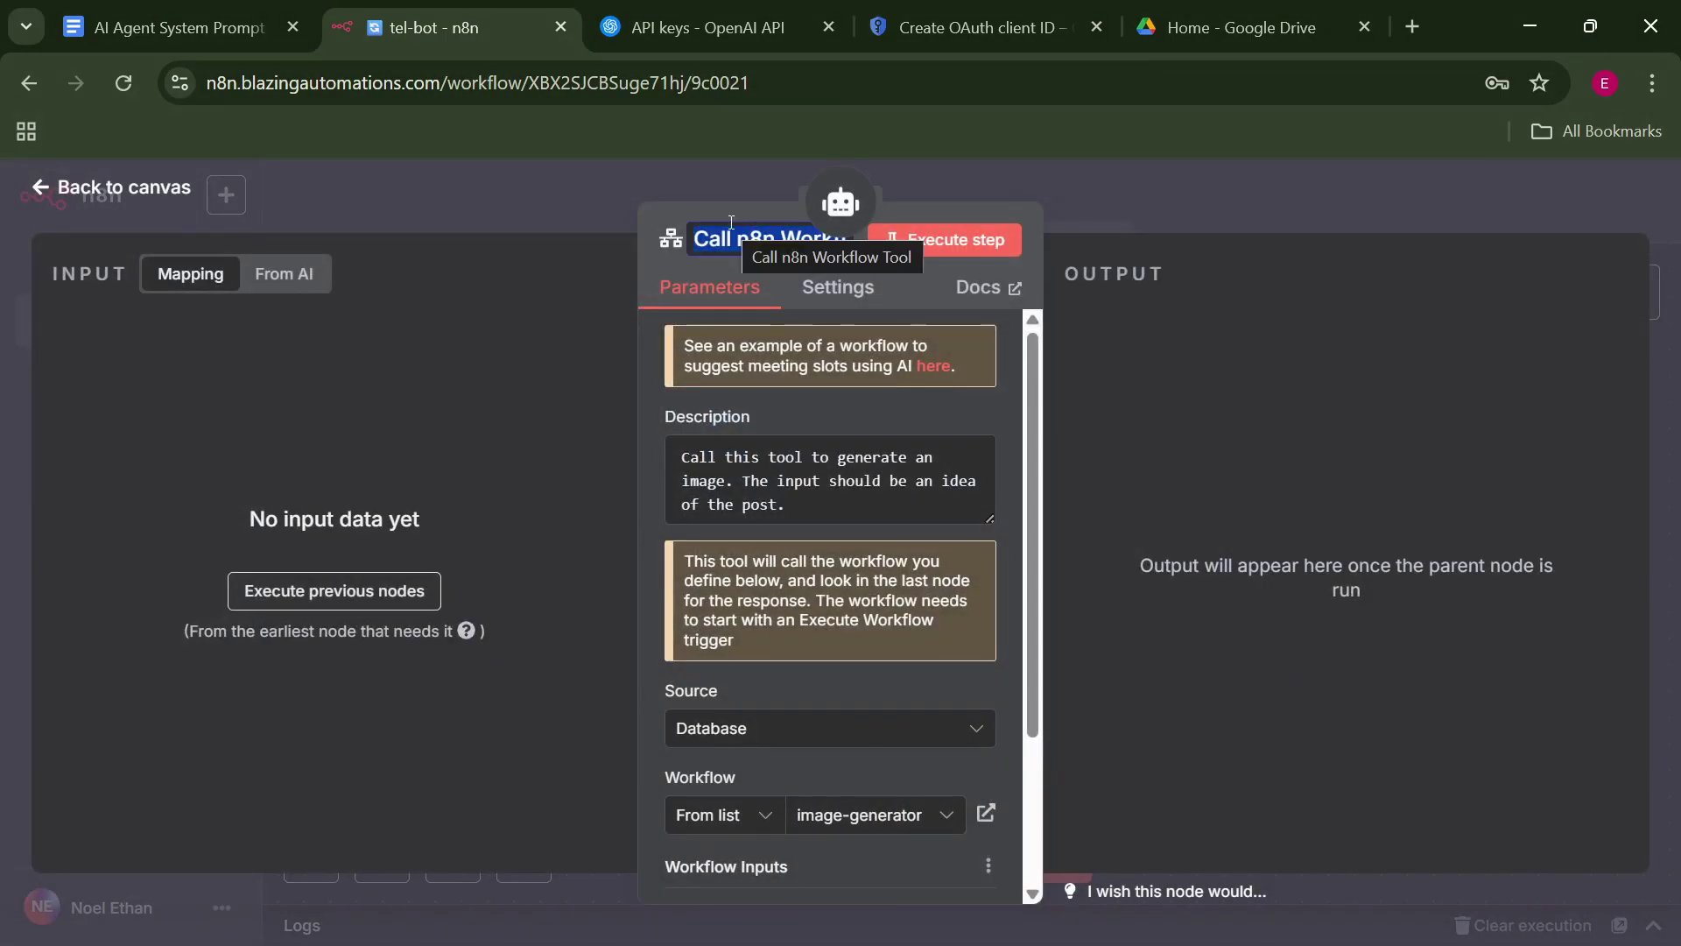
pyautogui.write('Img')
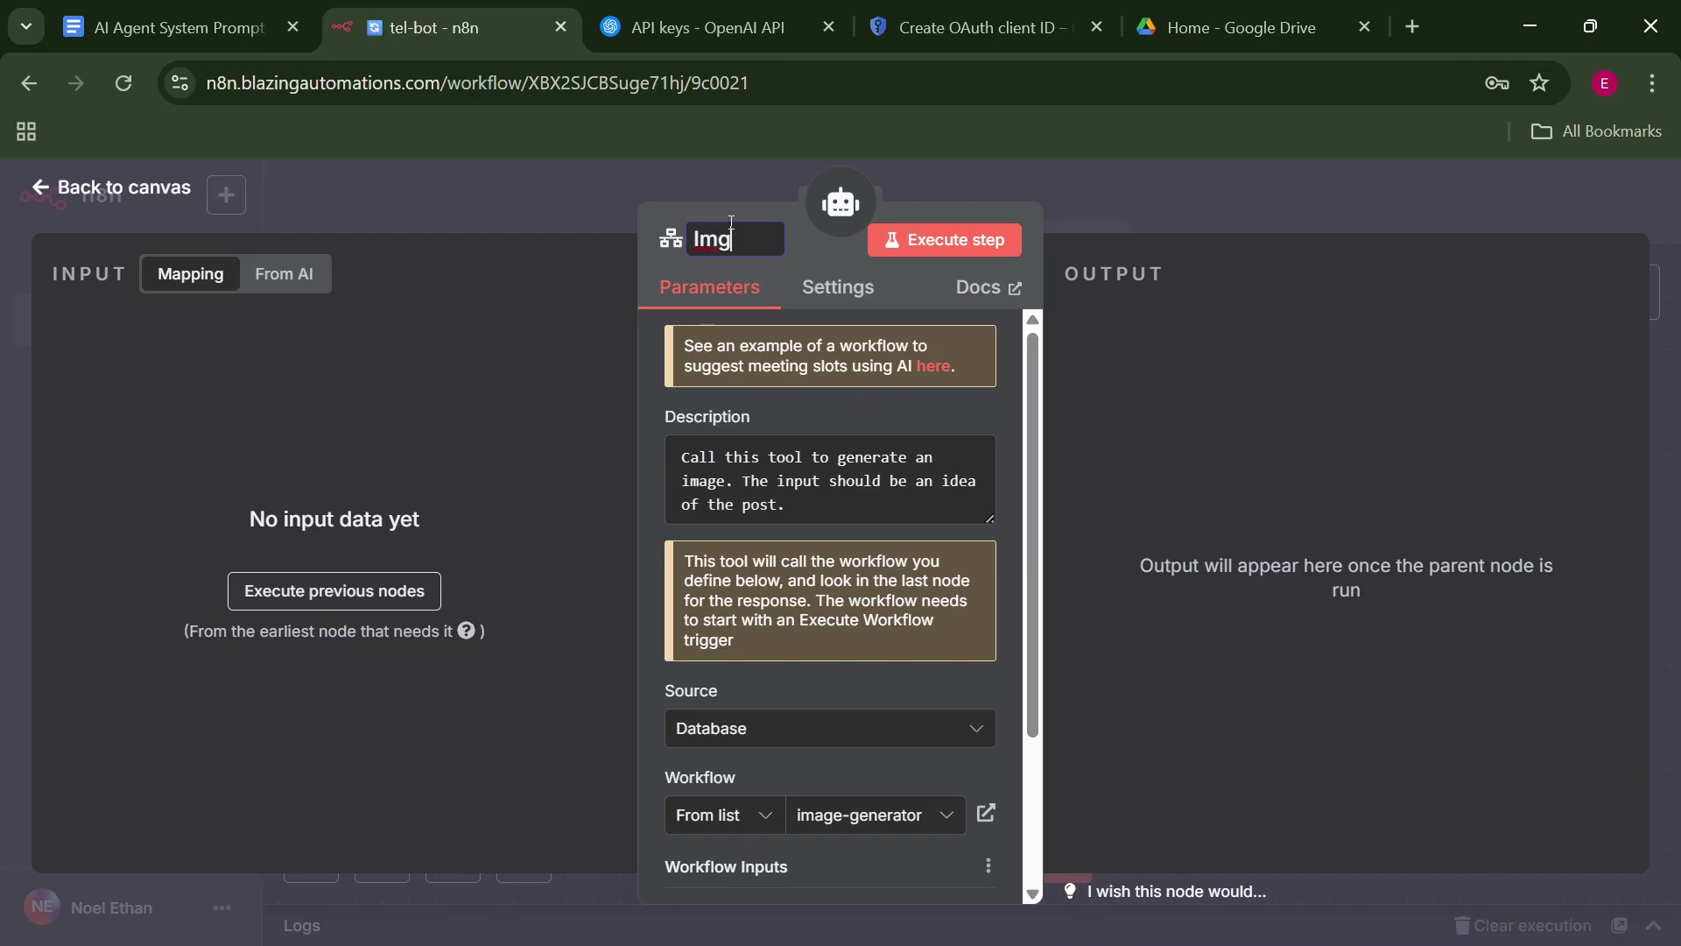
pyautogui.write('e Gen. Tool')
pyautogui.press('Return')
pyautogui.press('Escape')
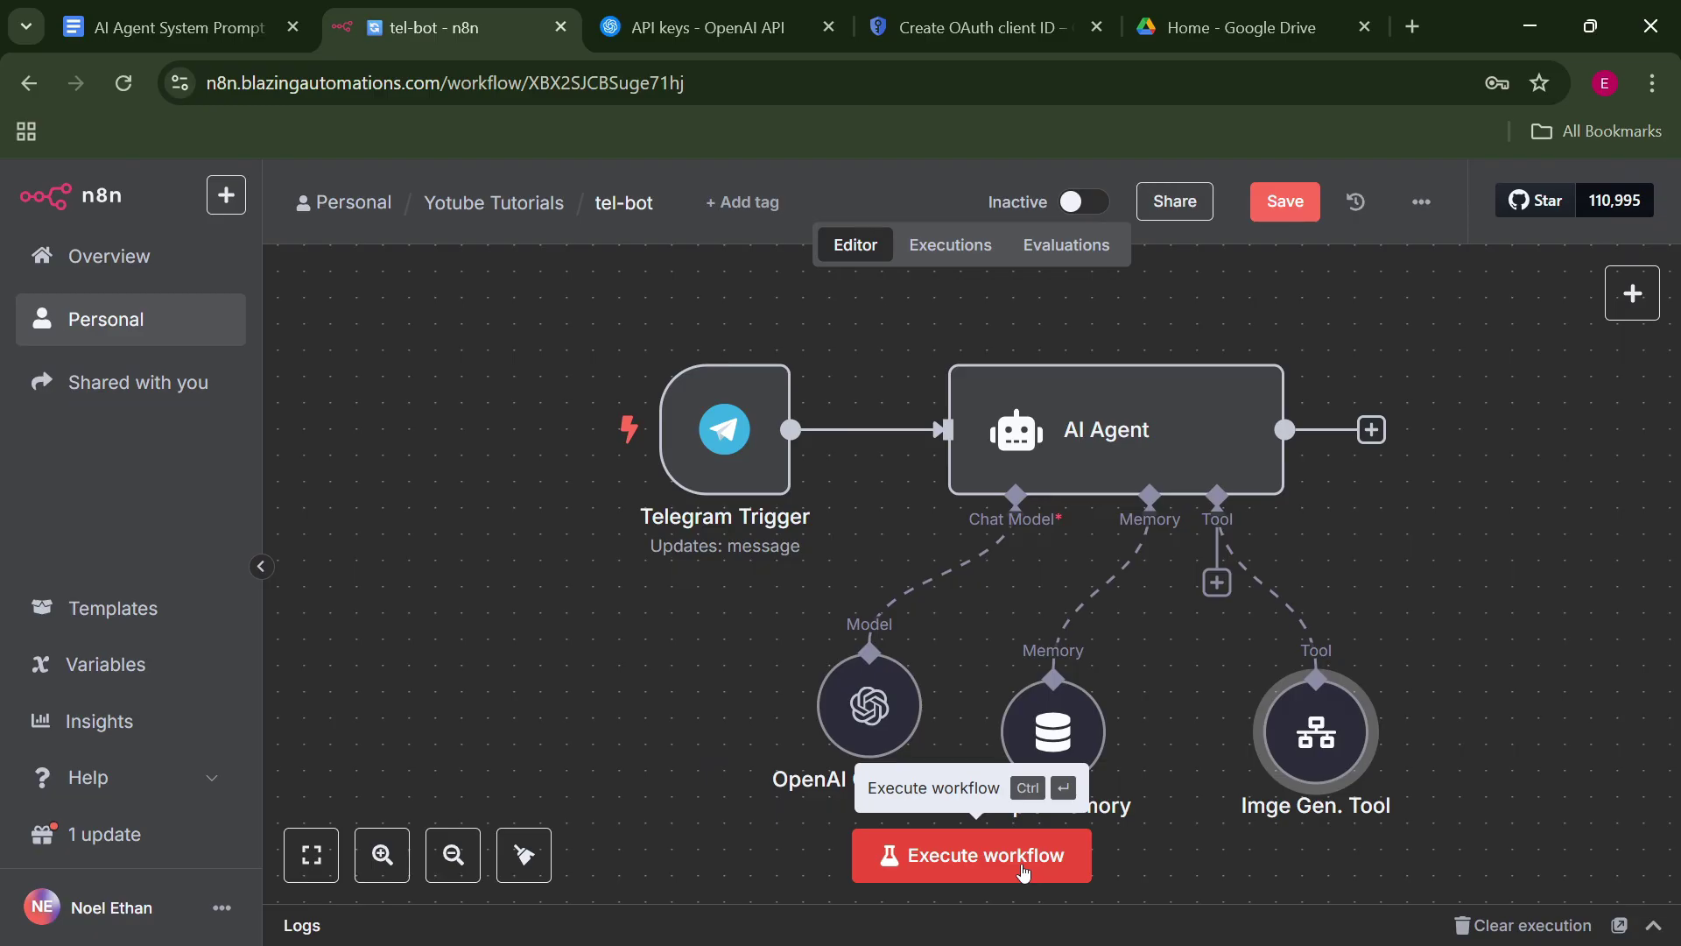
# Test the workflow by sending 'life and success' to the Telegram bot, then open the AI Agent's results.
pyautogui.click(1025, 871)
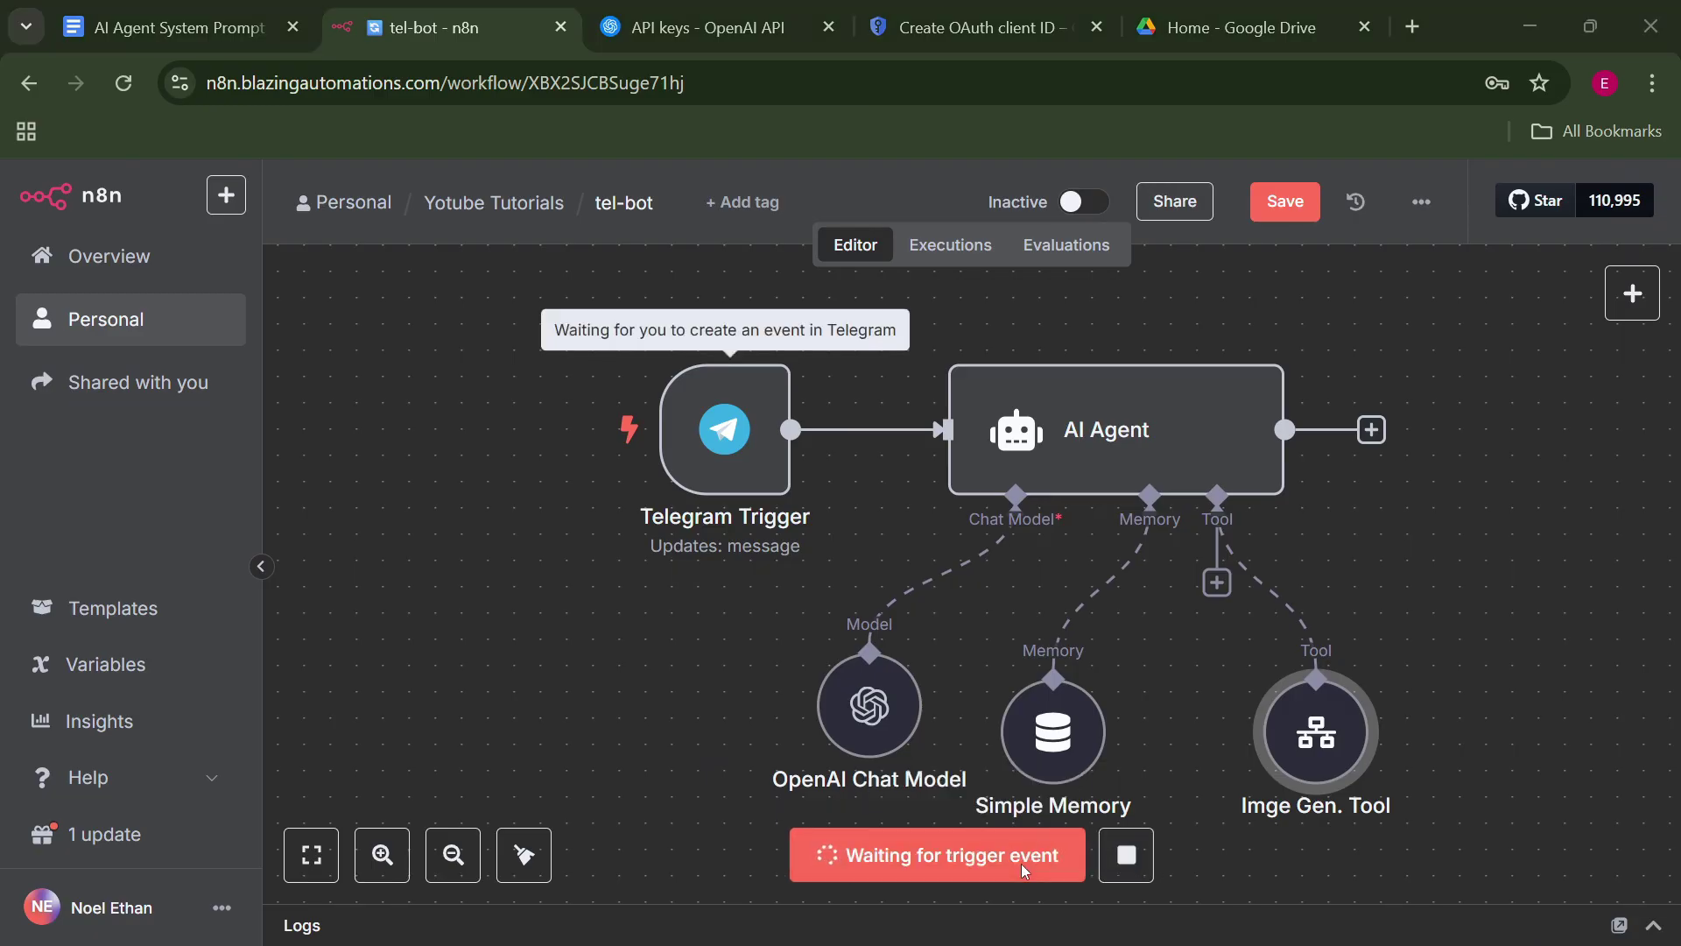
pyautogui.hotkey('alt', 'Tab')
pyautogui.write('p')
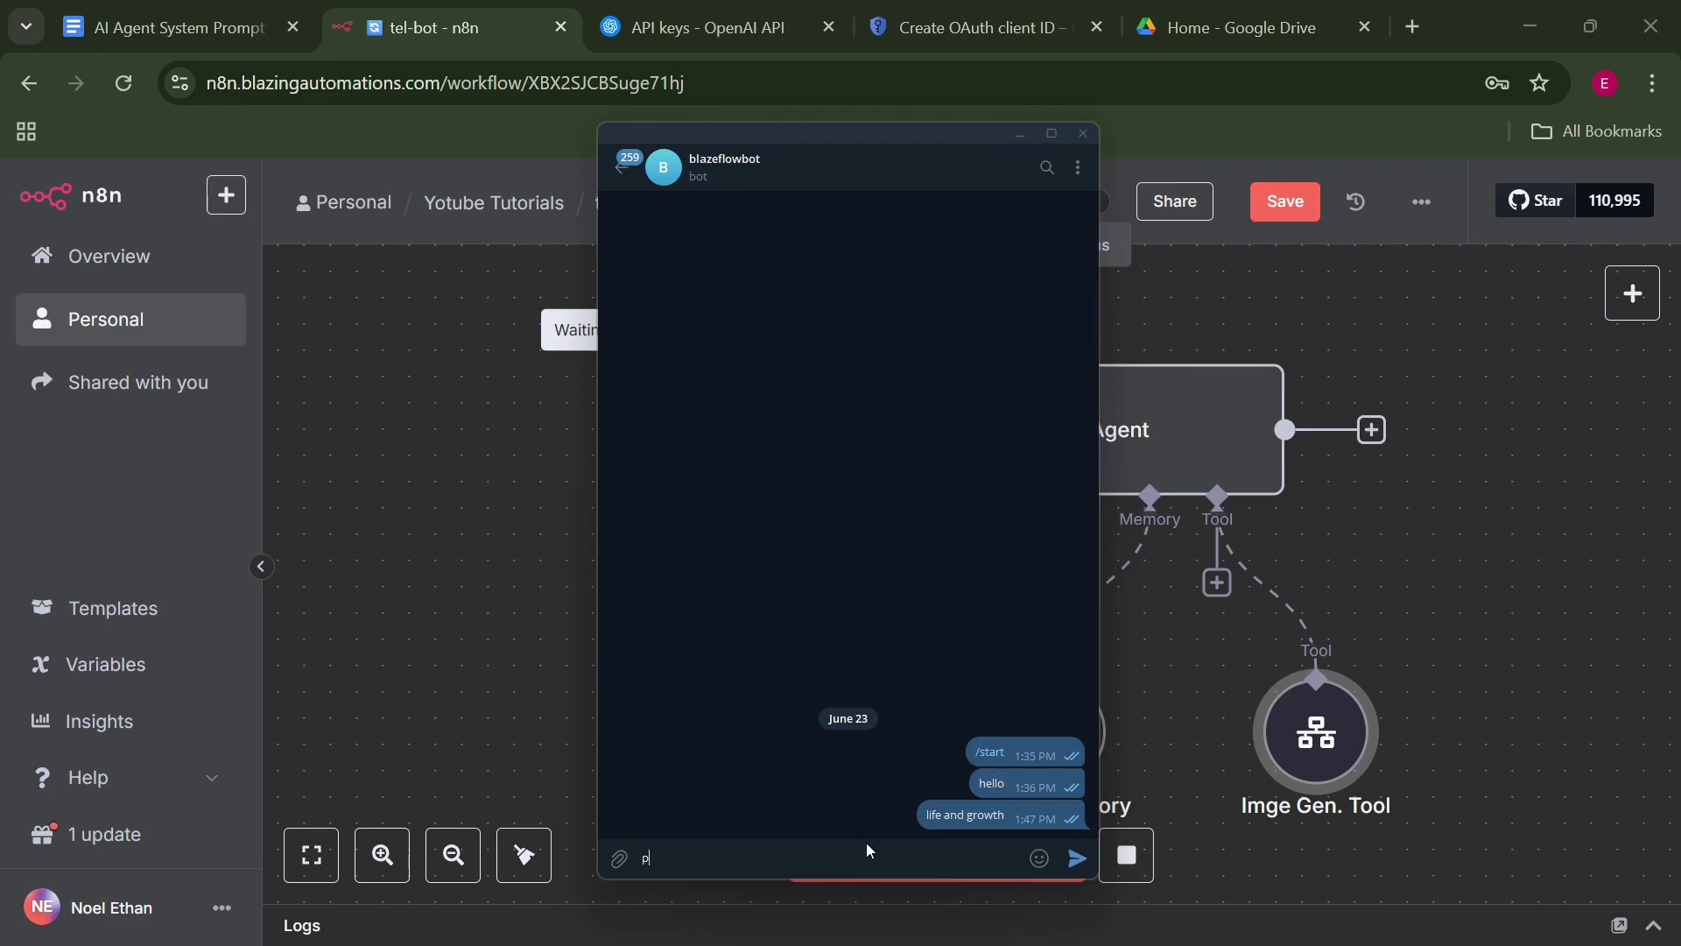
pyautogui.press('BackSpace')
pyautogui.write('life and success')
pyautogui.press('Return')
pyautogui.click(1463, 543)
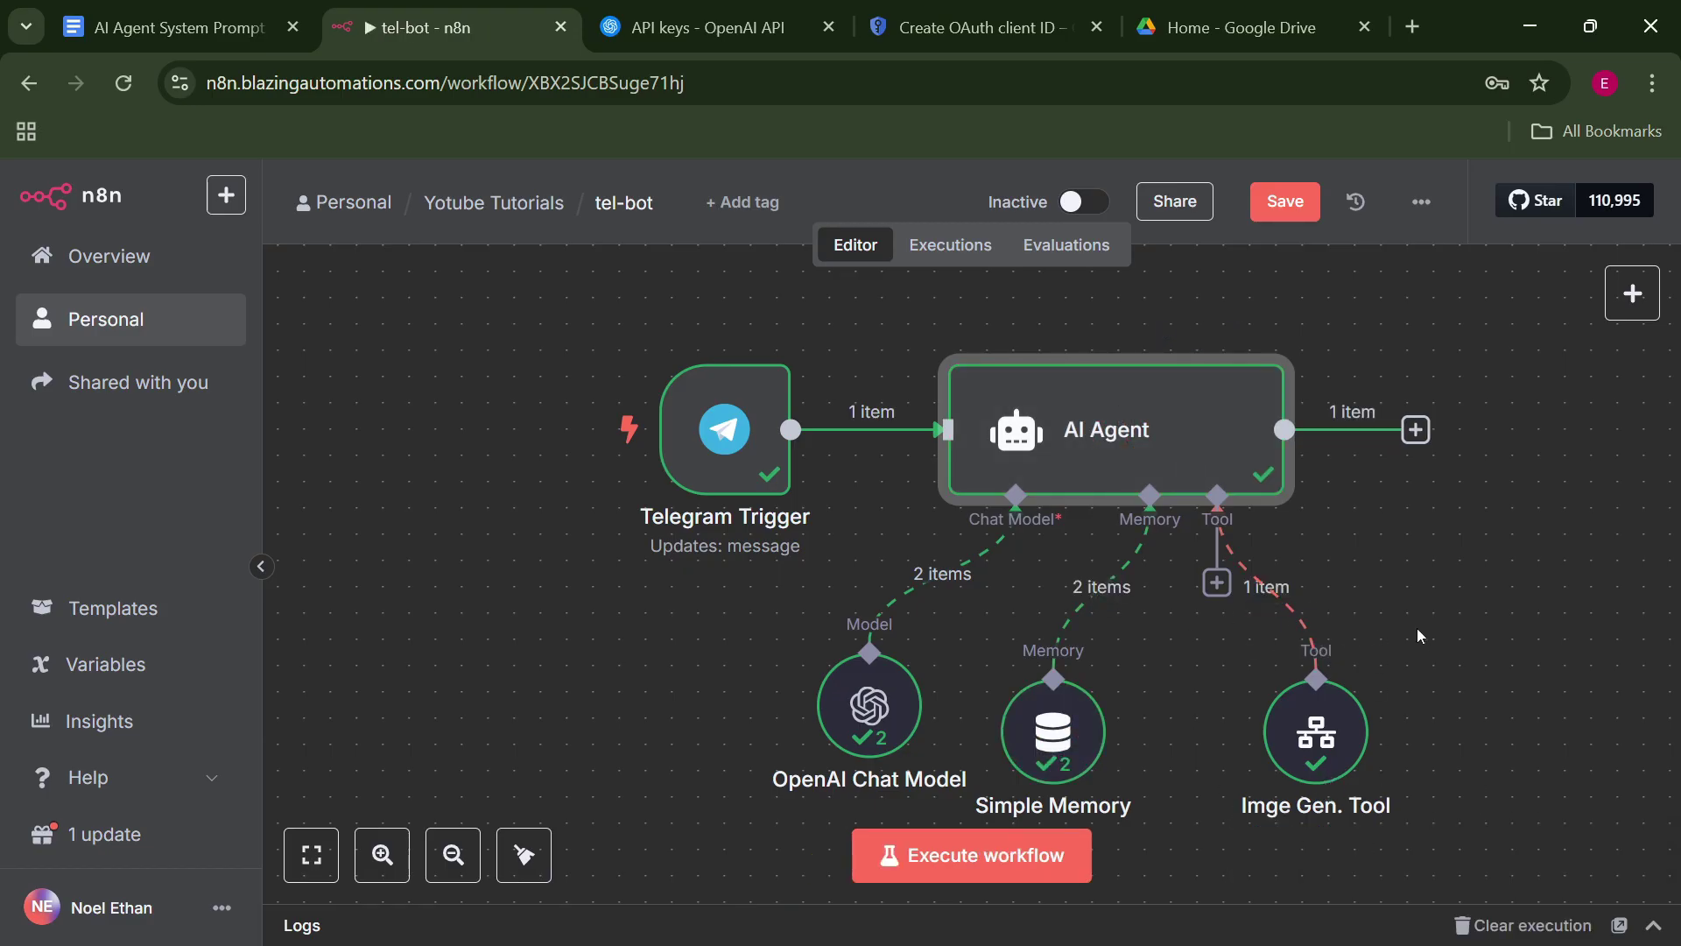
pyautogui.press('Return')
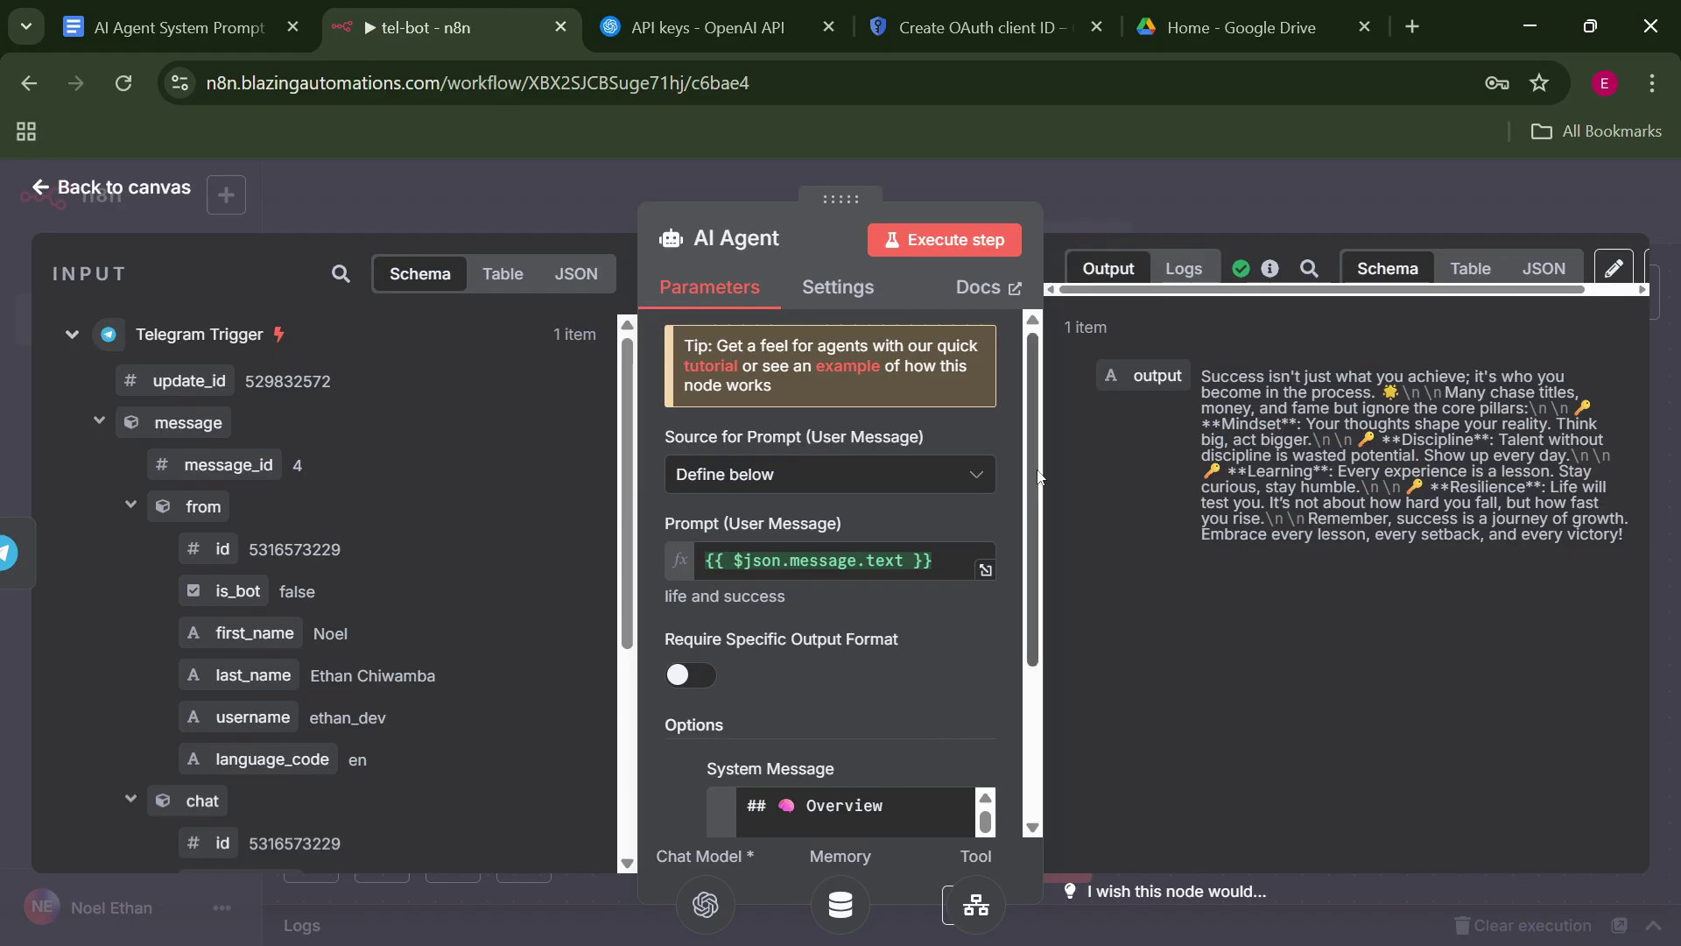
# Review the AI Agent's plain-text post about success and the Imge Gen. Tool's run output.
pyautogui.moveTo(1202, 377); pyautogui.dragTo(1621, 532)
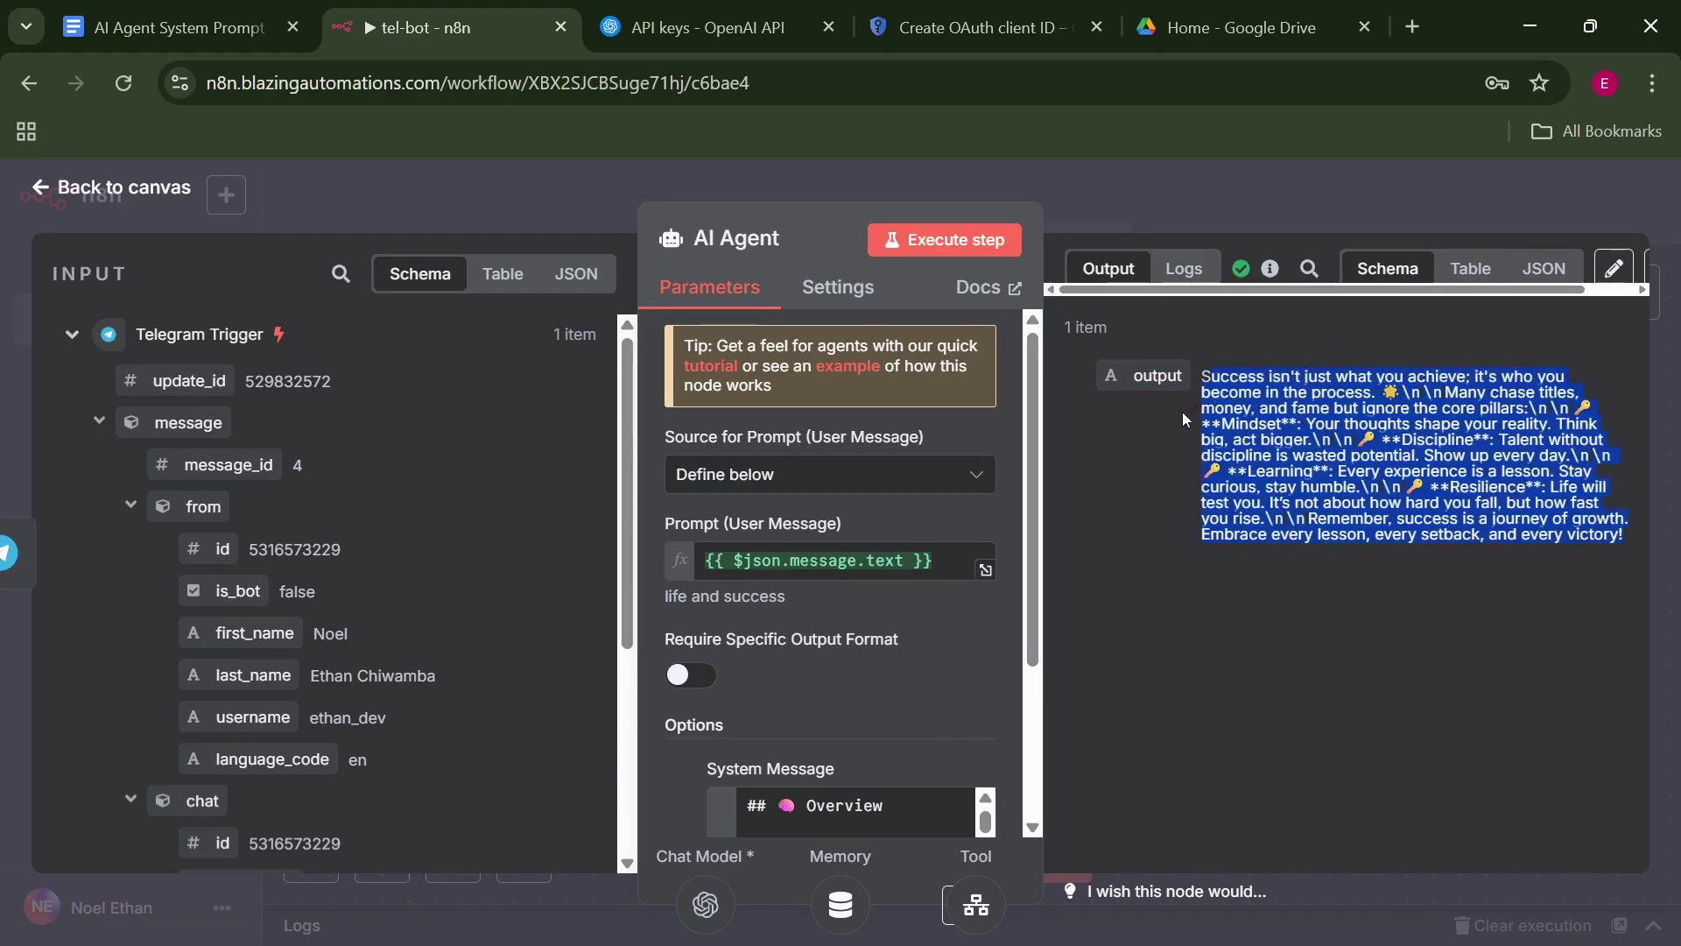
pyautogui.click(1226, 202)
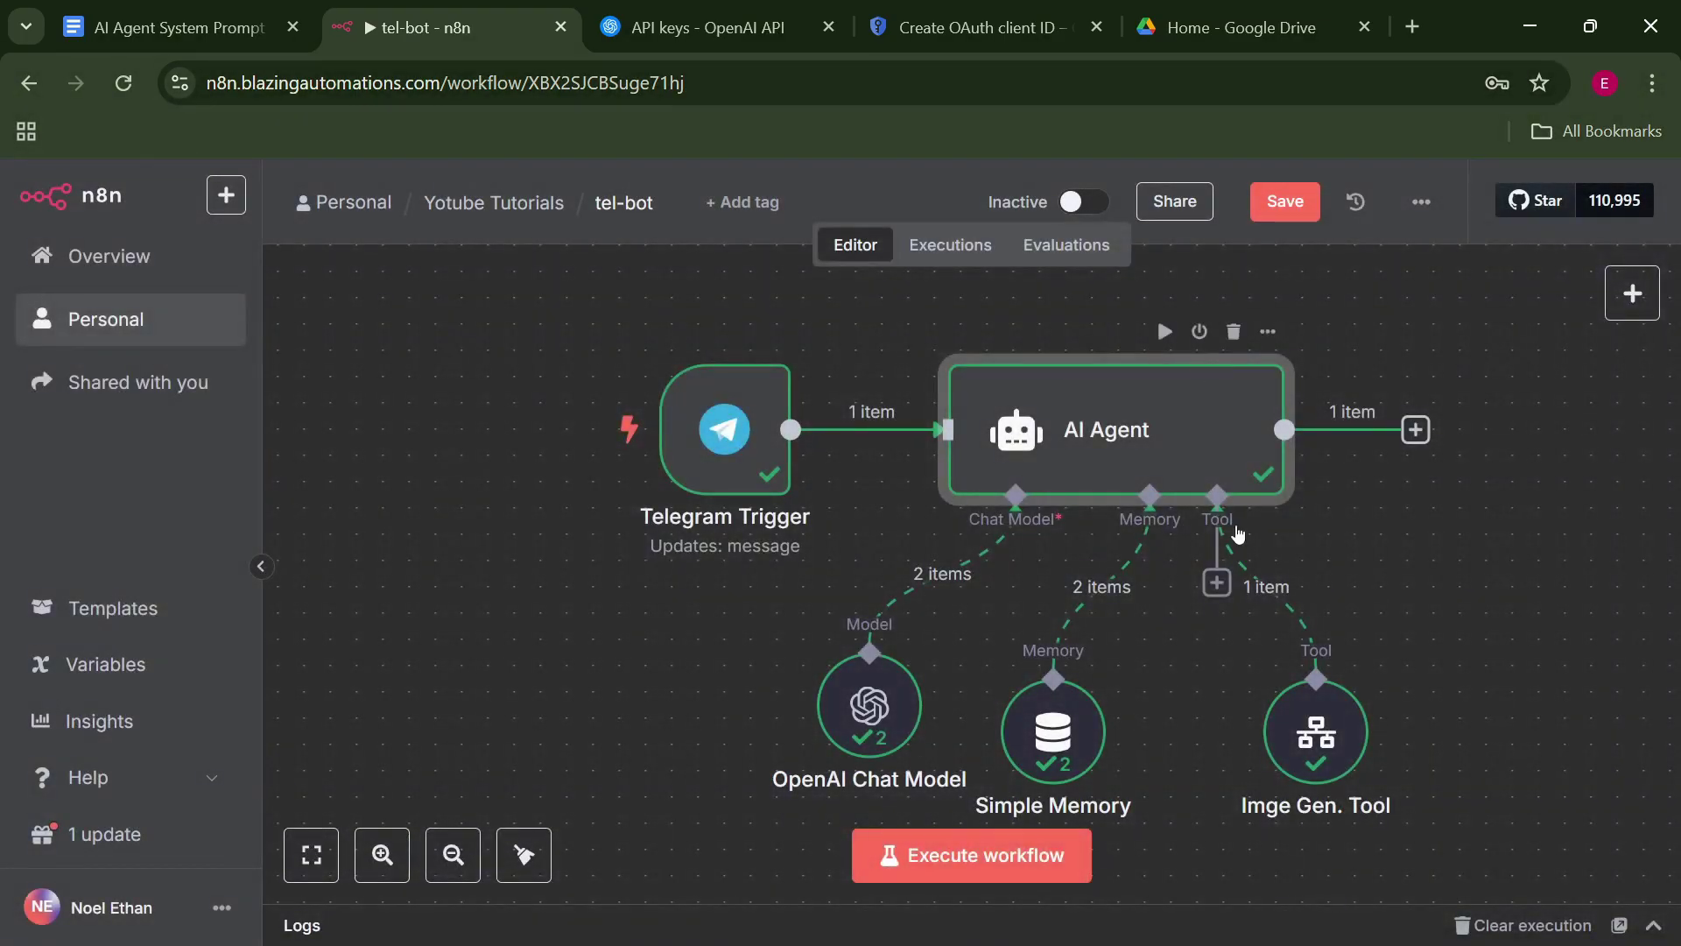
pyautogui.doubleClick(1326, 758)
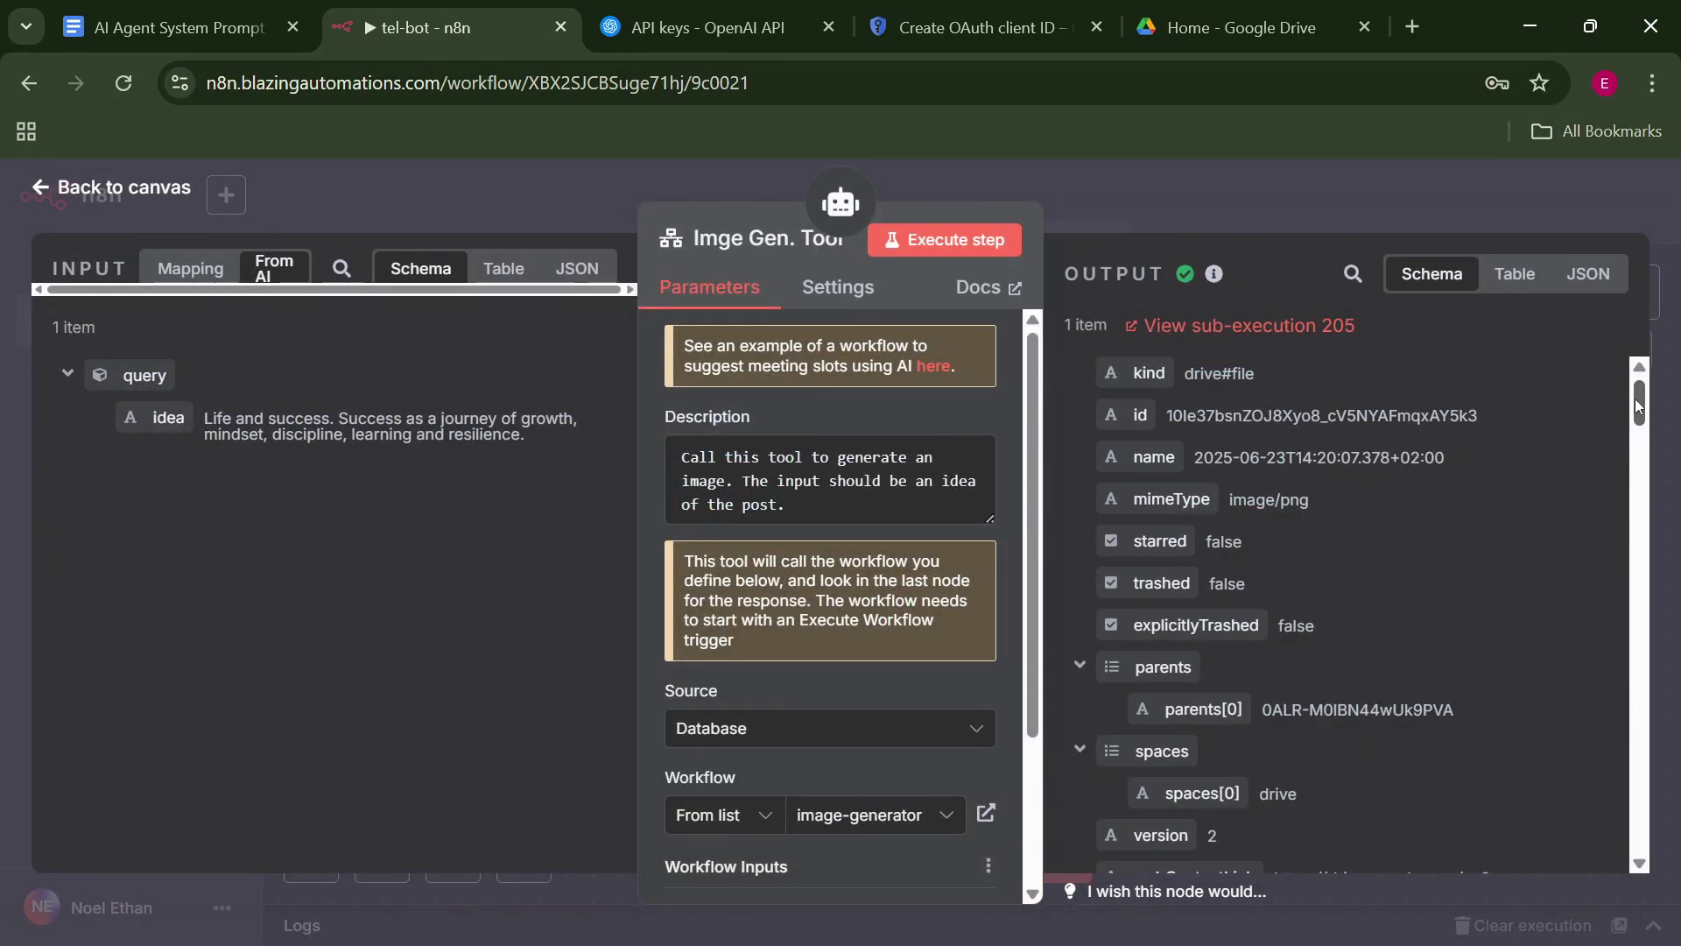
pyautogui.moveTo(1636, 397)
pyautogui.mouseDown()
pyautogui.moveTo(1655, 681)
pyautogui.moveTo(1628, 366)
pyautogui.mouseUp()
pyautogui.click(1362, 206)
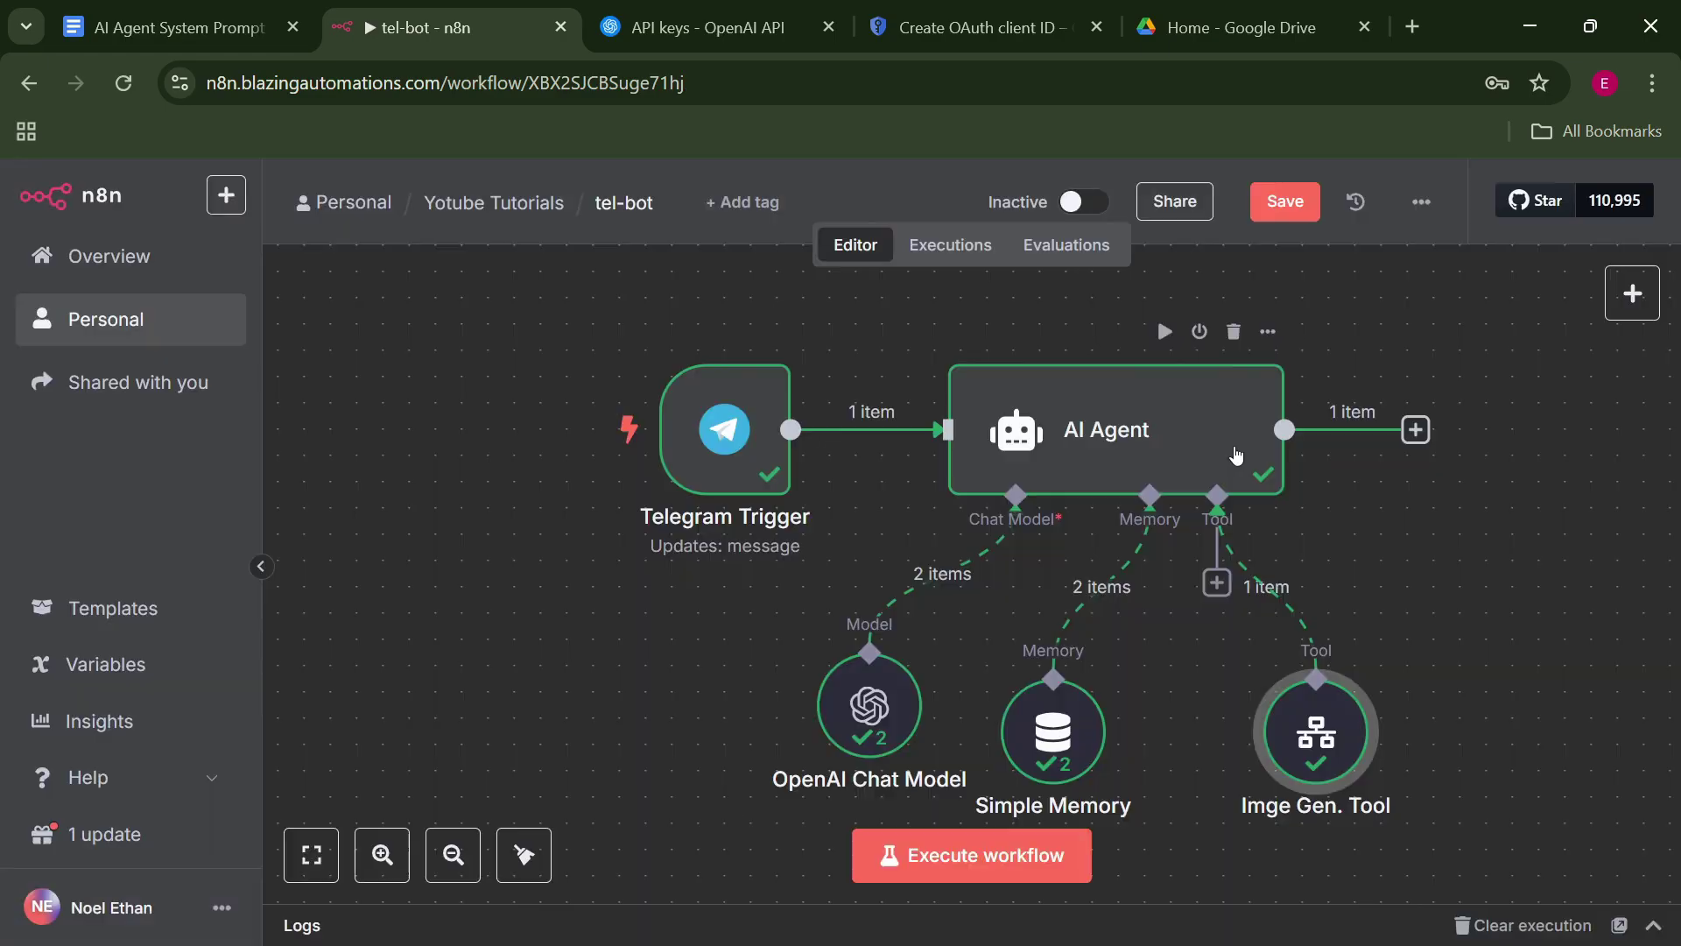
pyautogui.doubleClick(1114, 442)
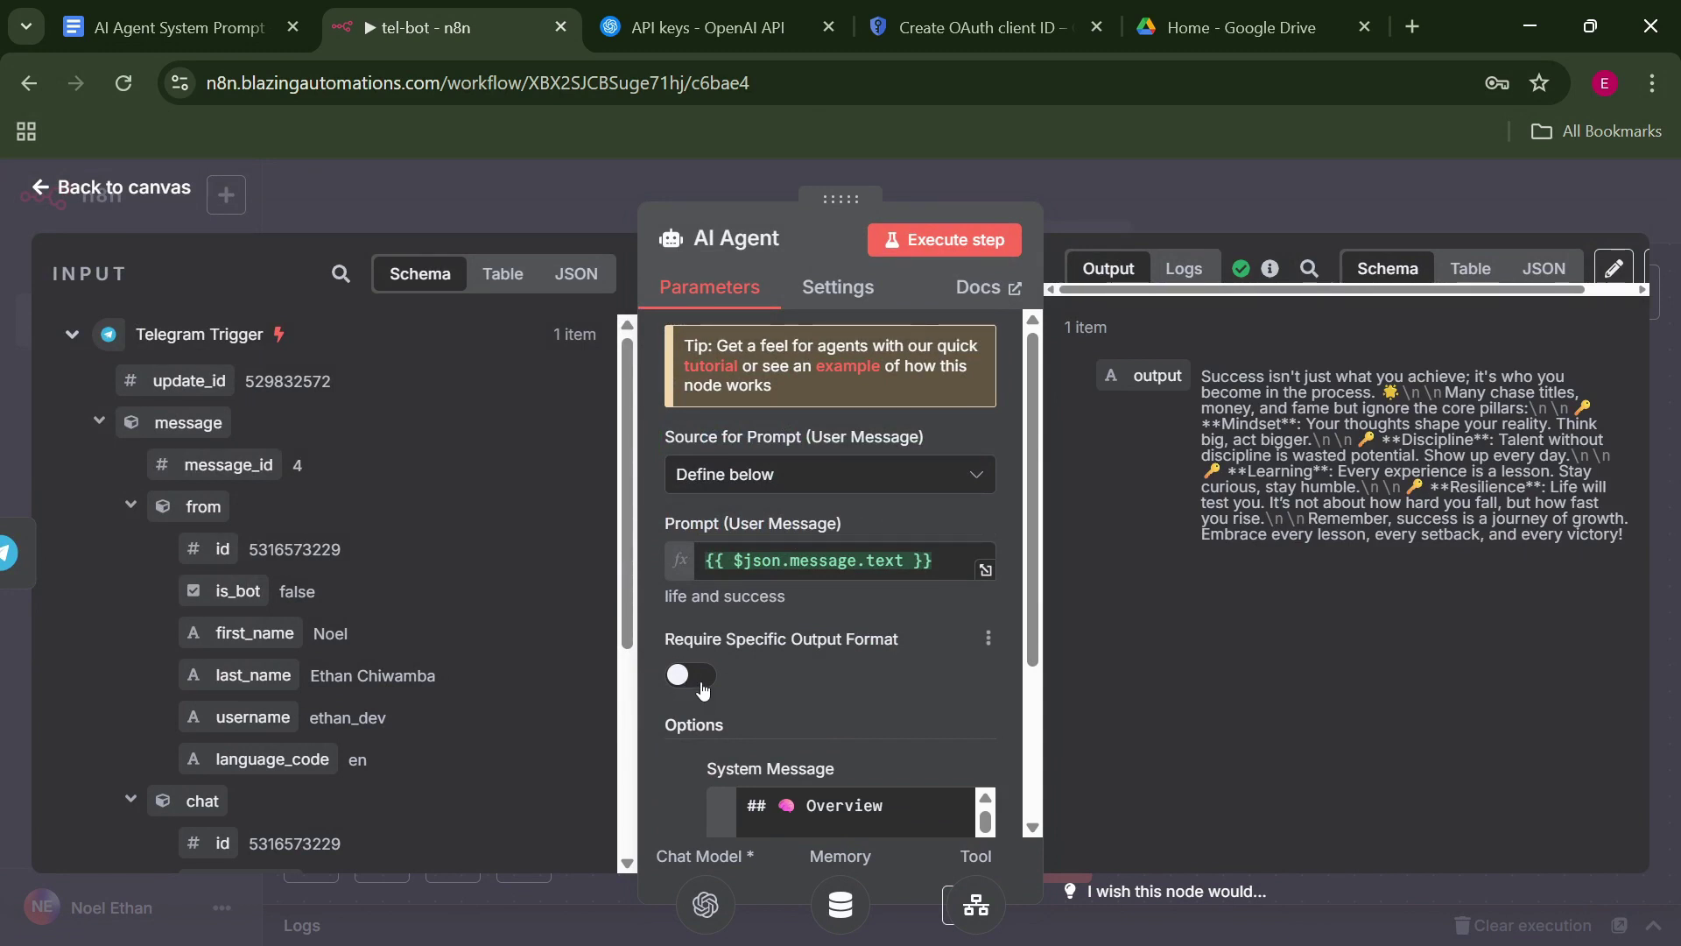
# Require a specific output format on the AI Agent and attach a Structured Output Parser.
pyautogui.click(701, 683)
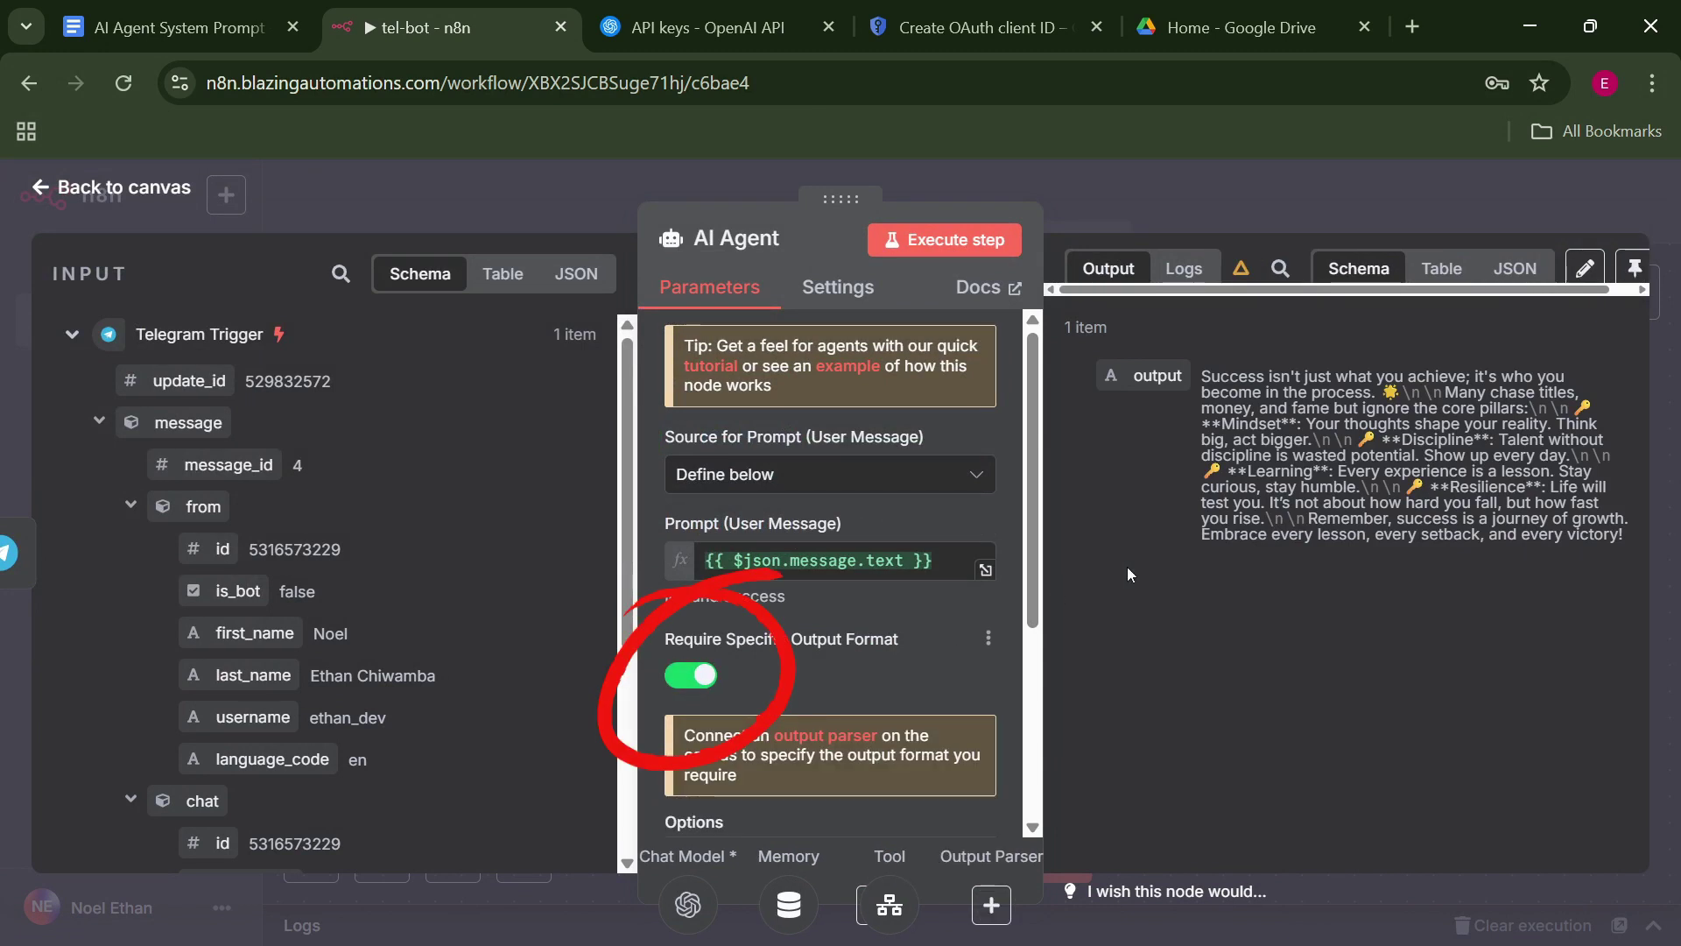
pyautogui.click(1180, 197)
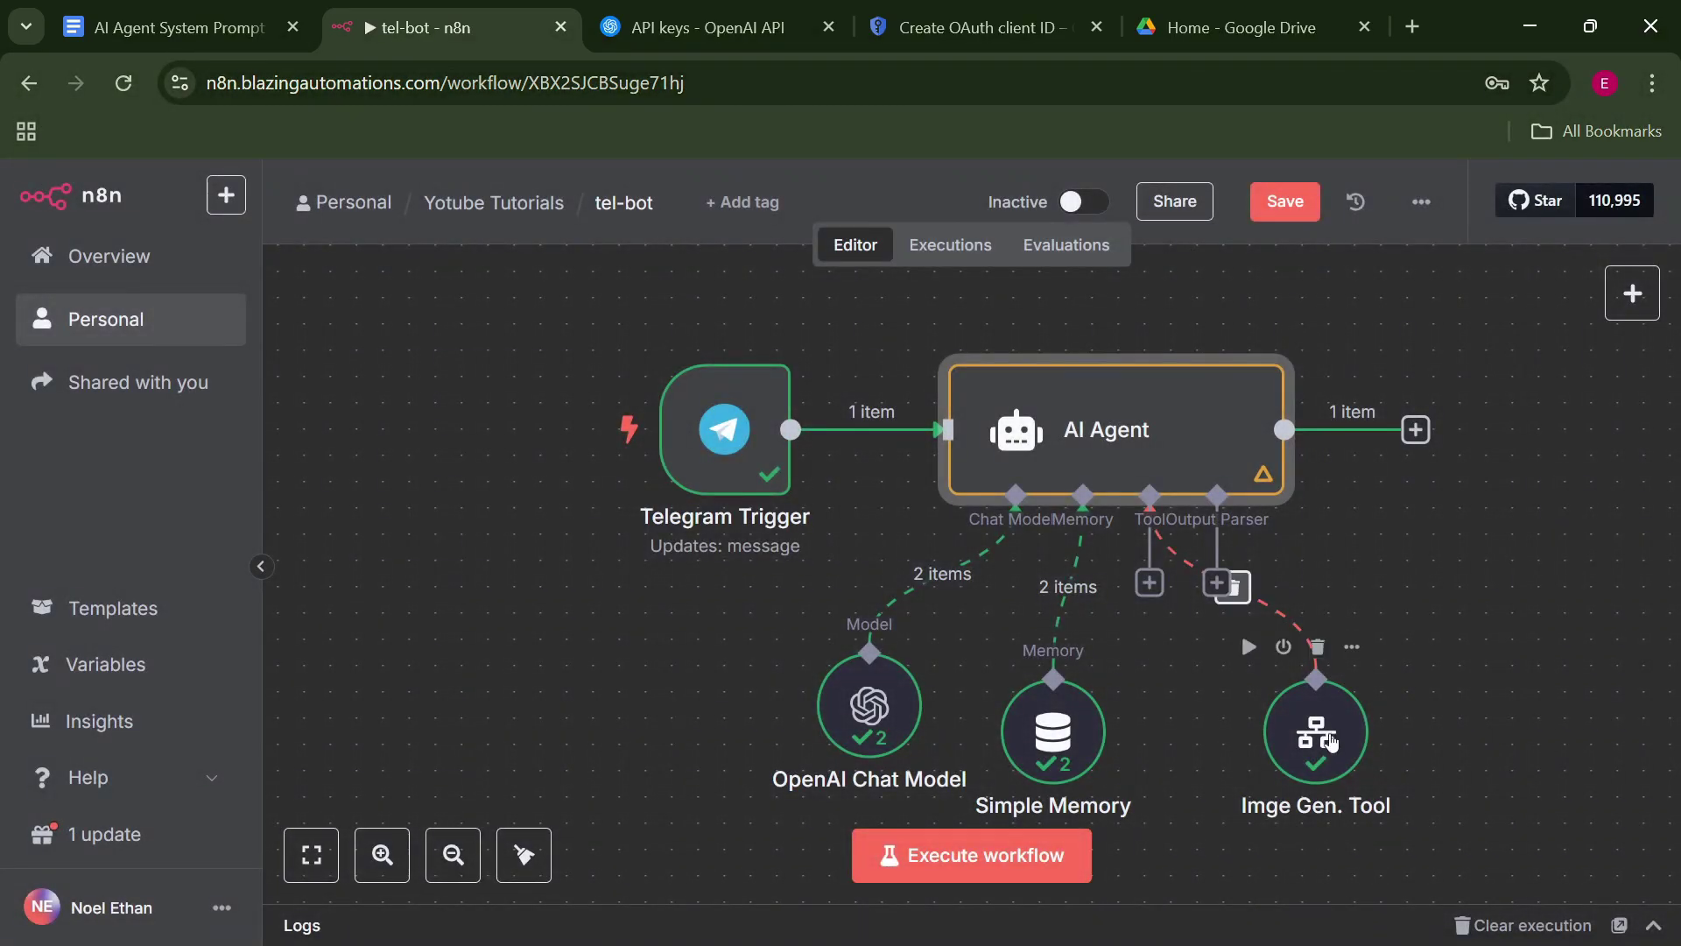
pyautogui.moveTo(1313, 705); pyautogui.dragTo(1158, 775)
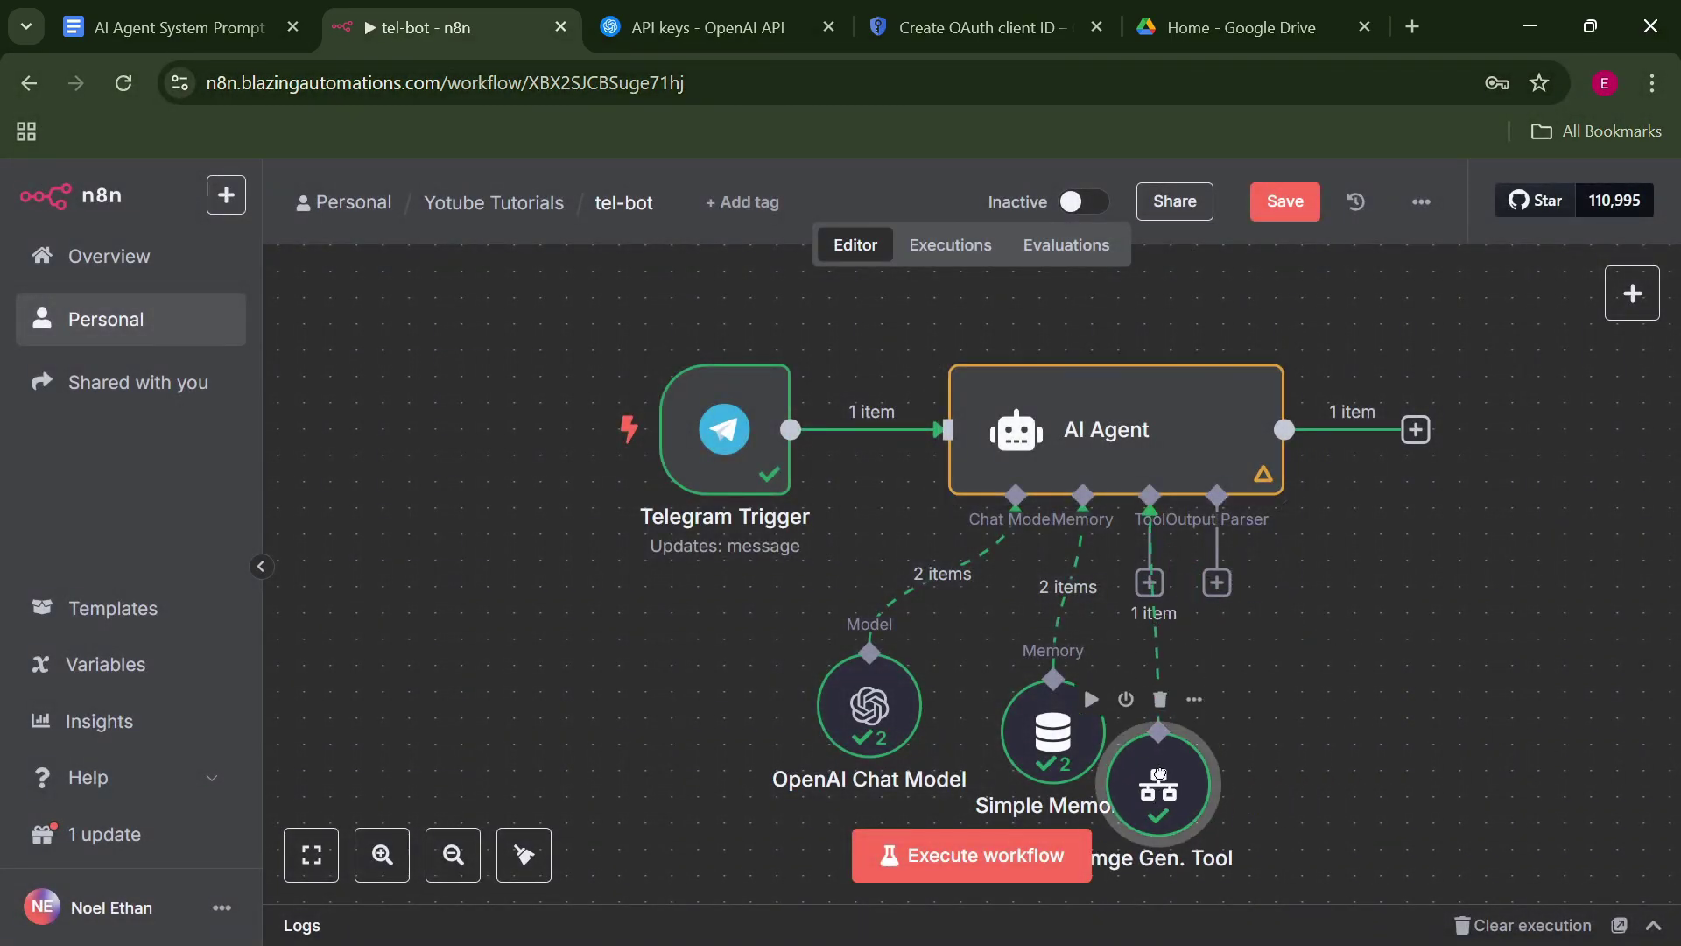
pyautogui.click(1217, 583)
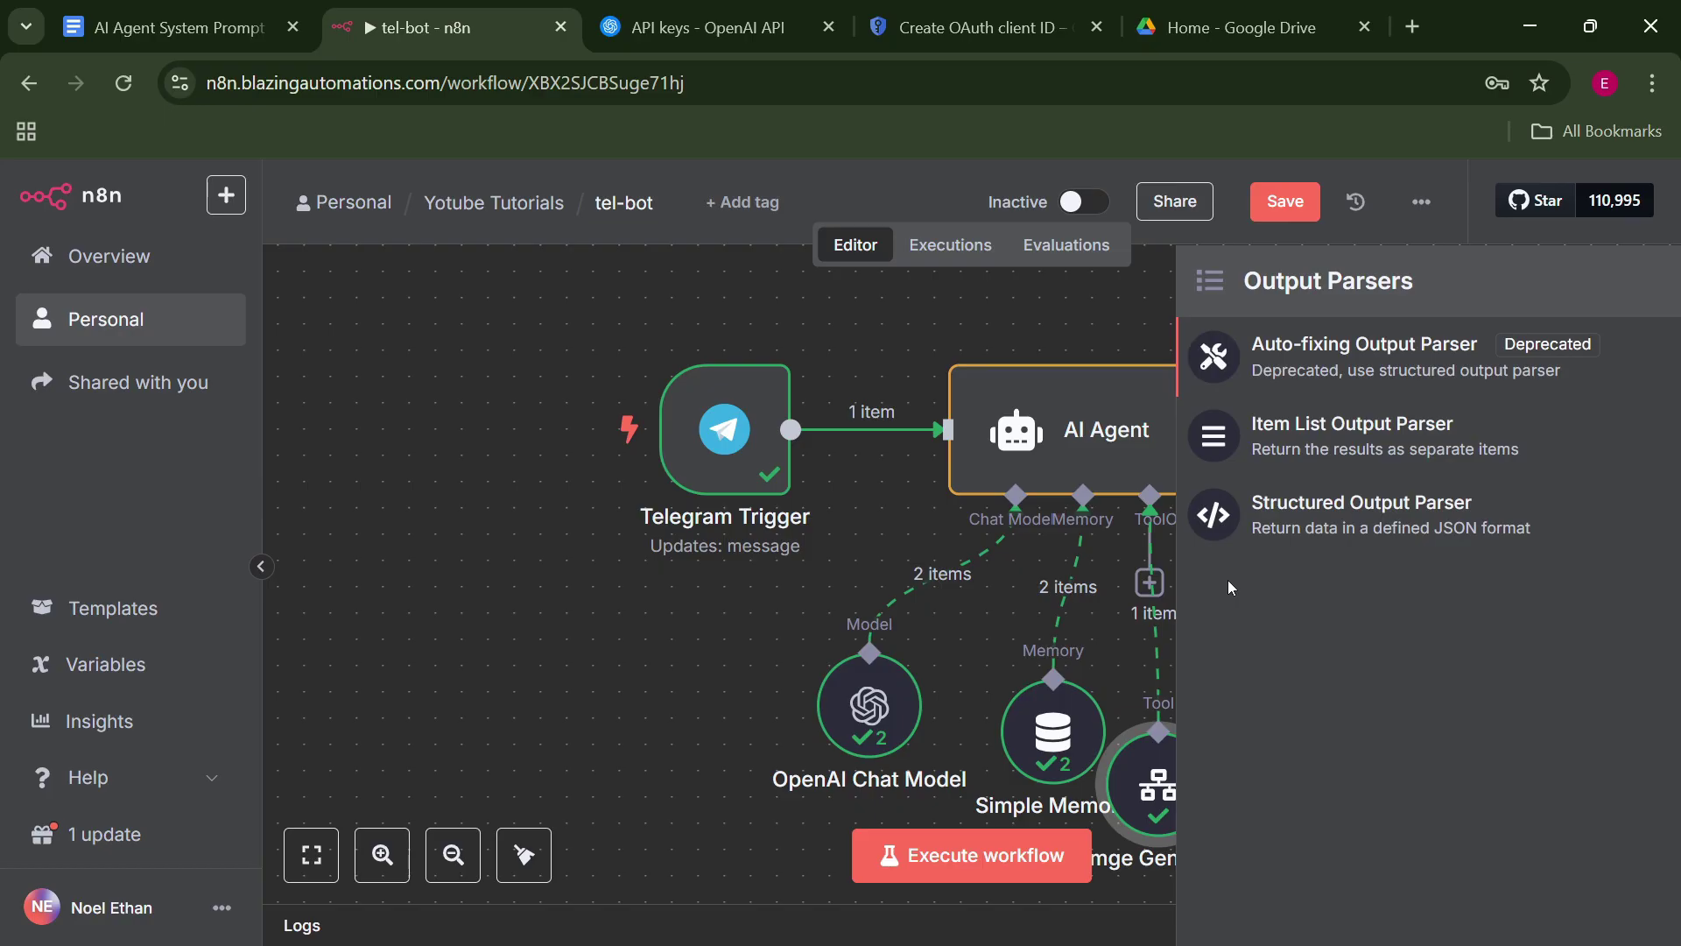
pyautogui.click(1301, 522)
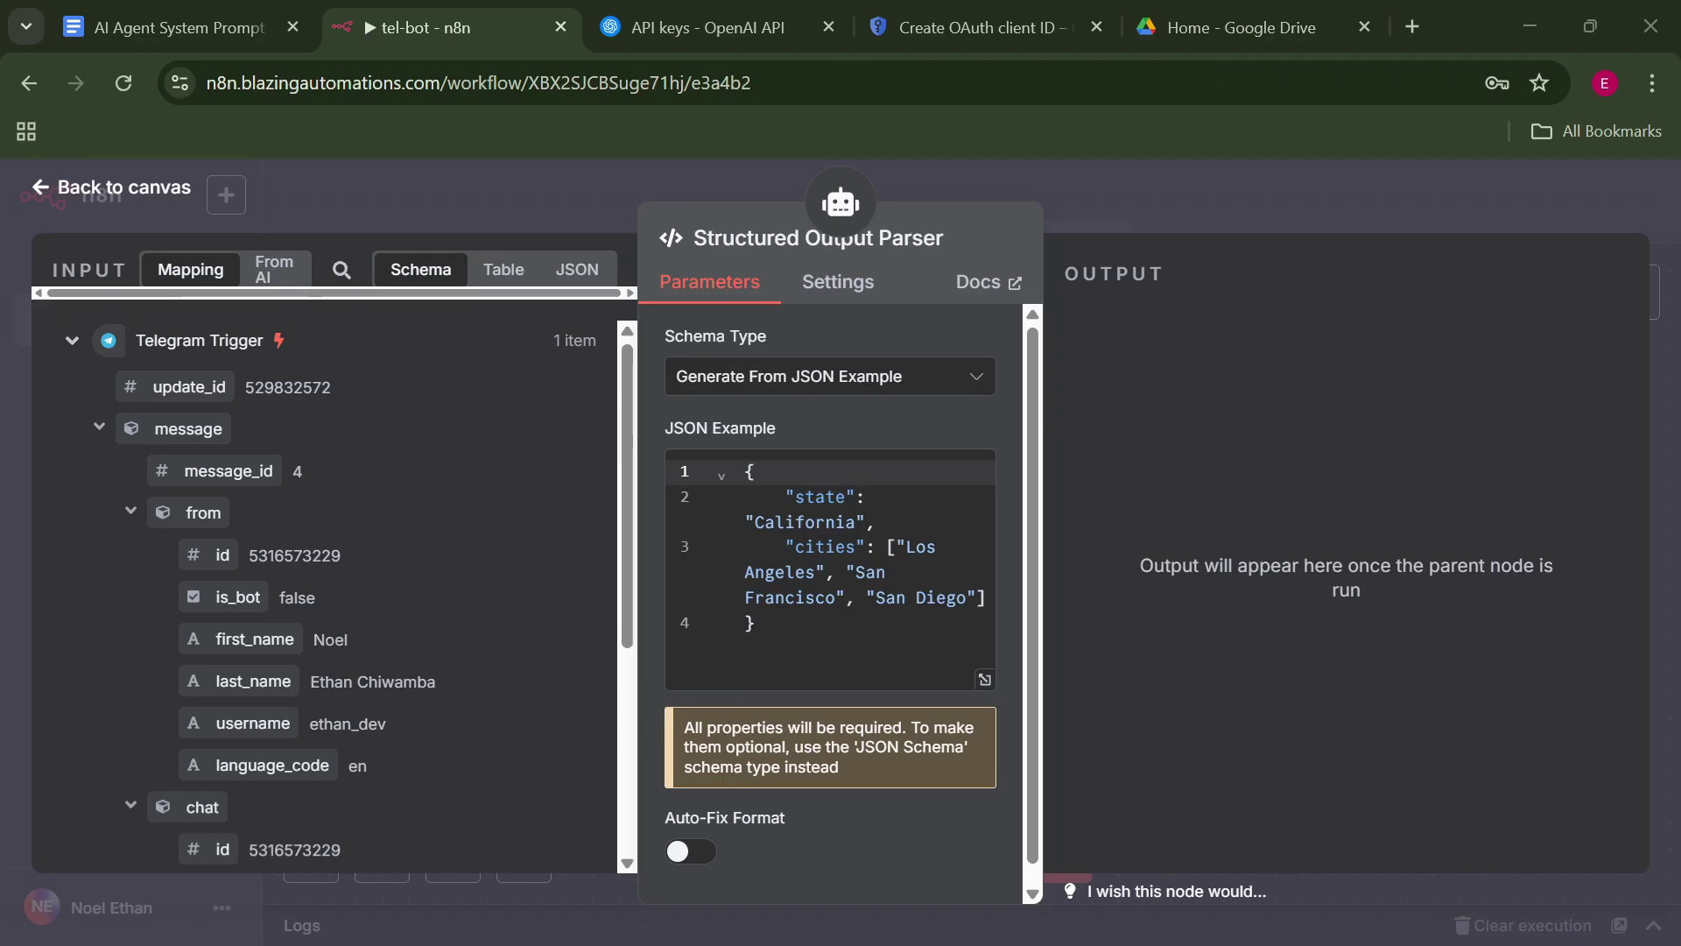
# Replace the parser's JSON example with one defining post, postImageURL and postImageId fields.
pyautogui.moveTo(811, 673); pyautogui.dragTo(664, 449)
pyautogui.write('{     "post": "all the post here",     "postImageURL": "Google drive url",   "postImageId":"image id from google drive" }')
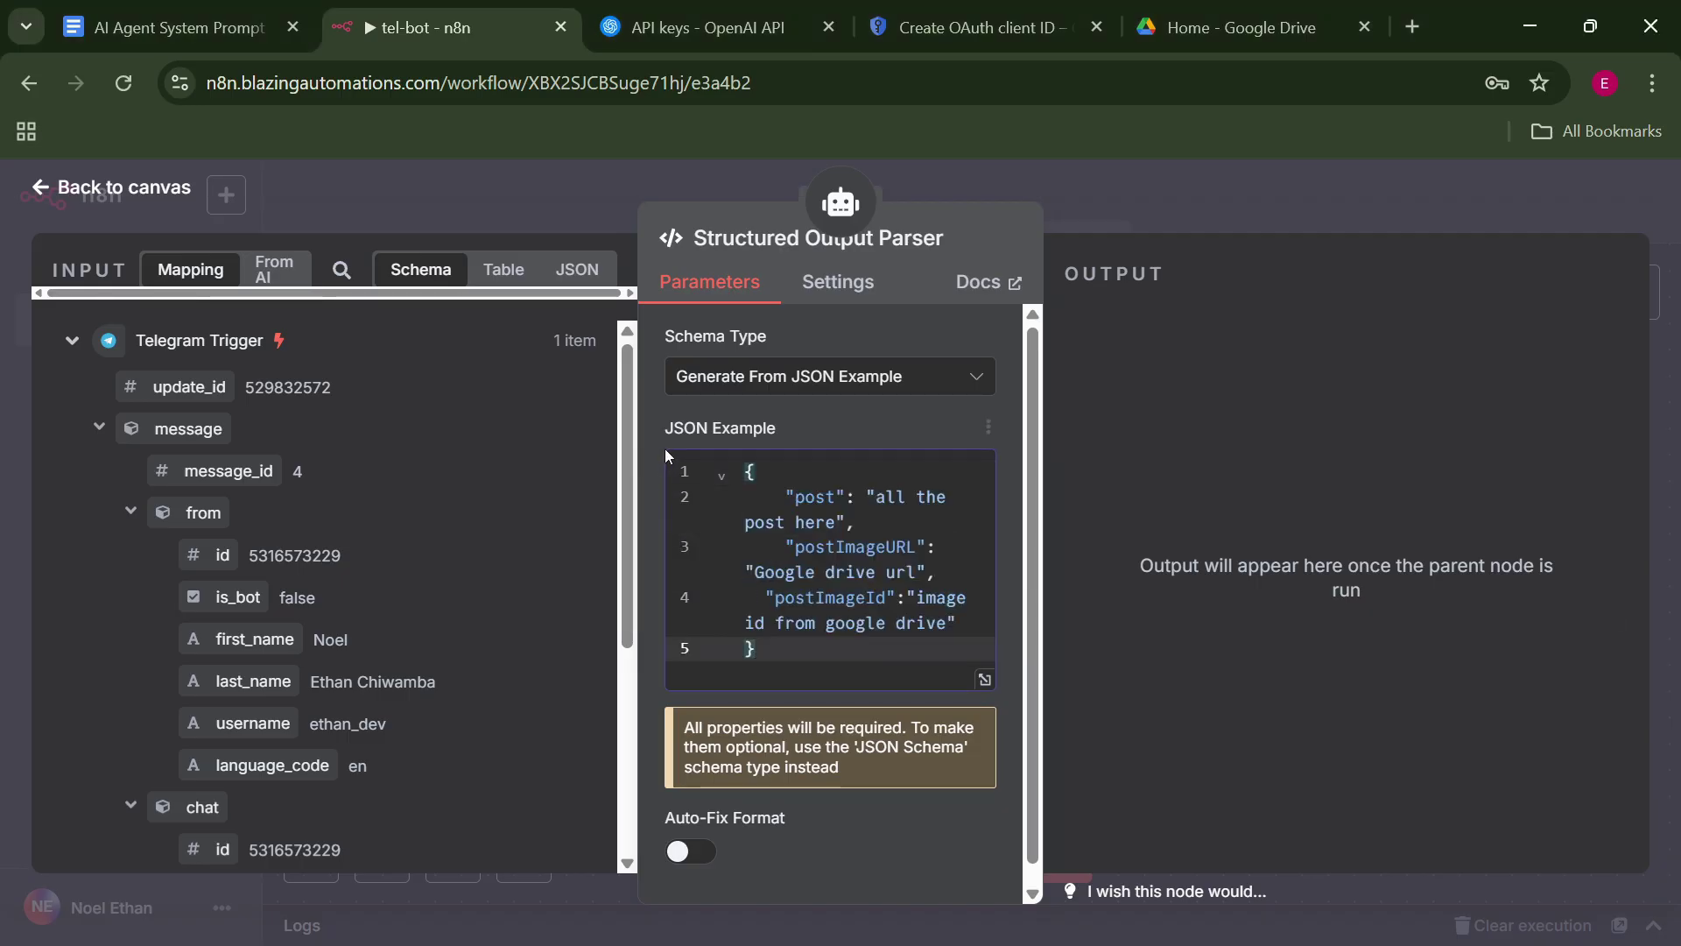
pyautogui.click(984, 679)
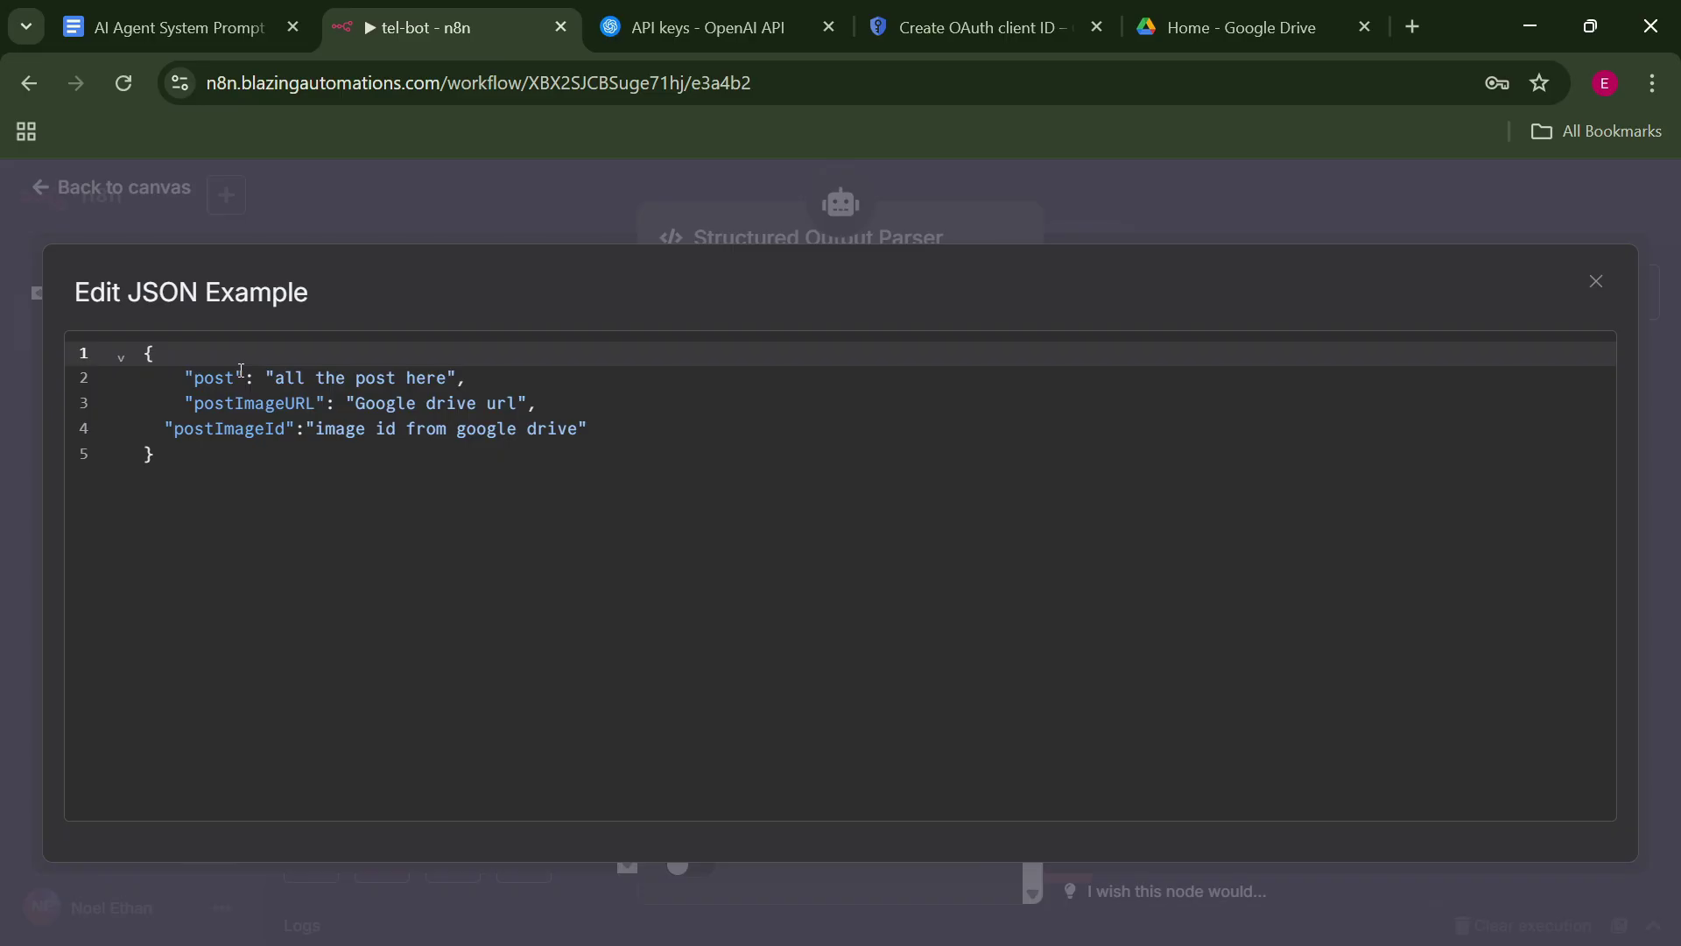
pyautogui.click(237, 378)
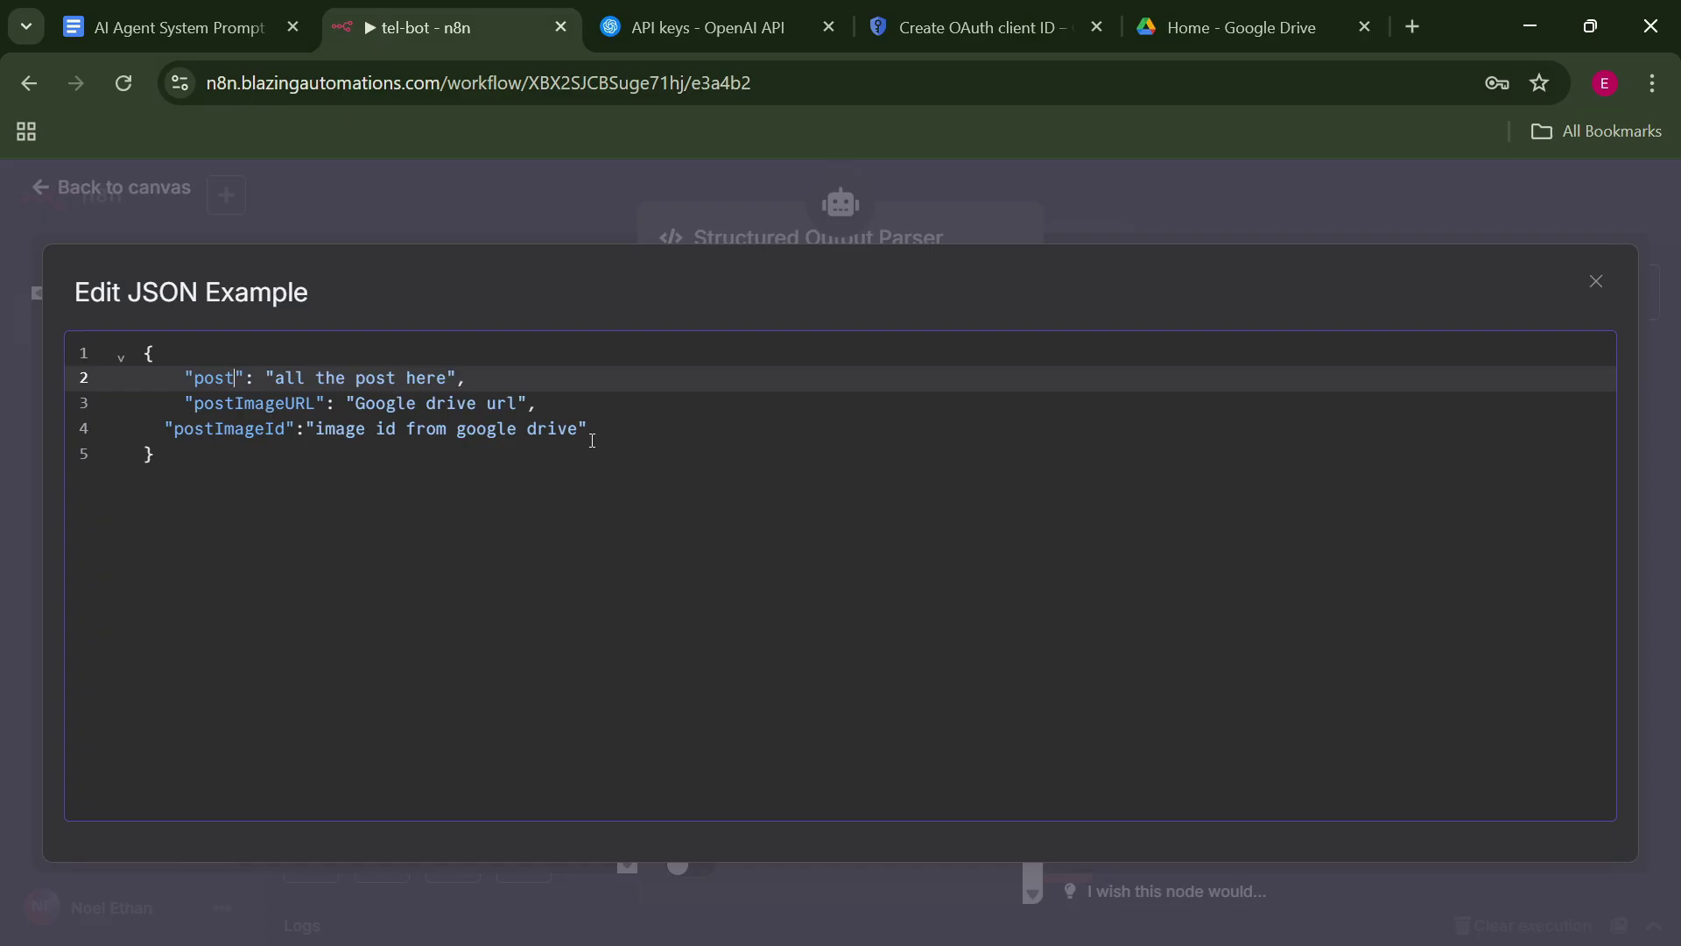
pyautogui.press('Escape')
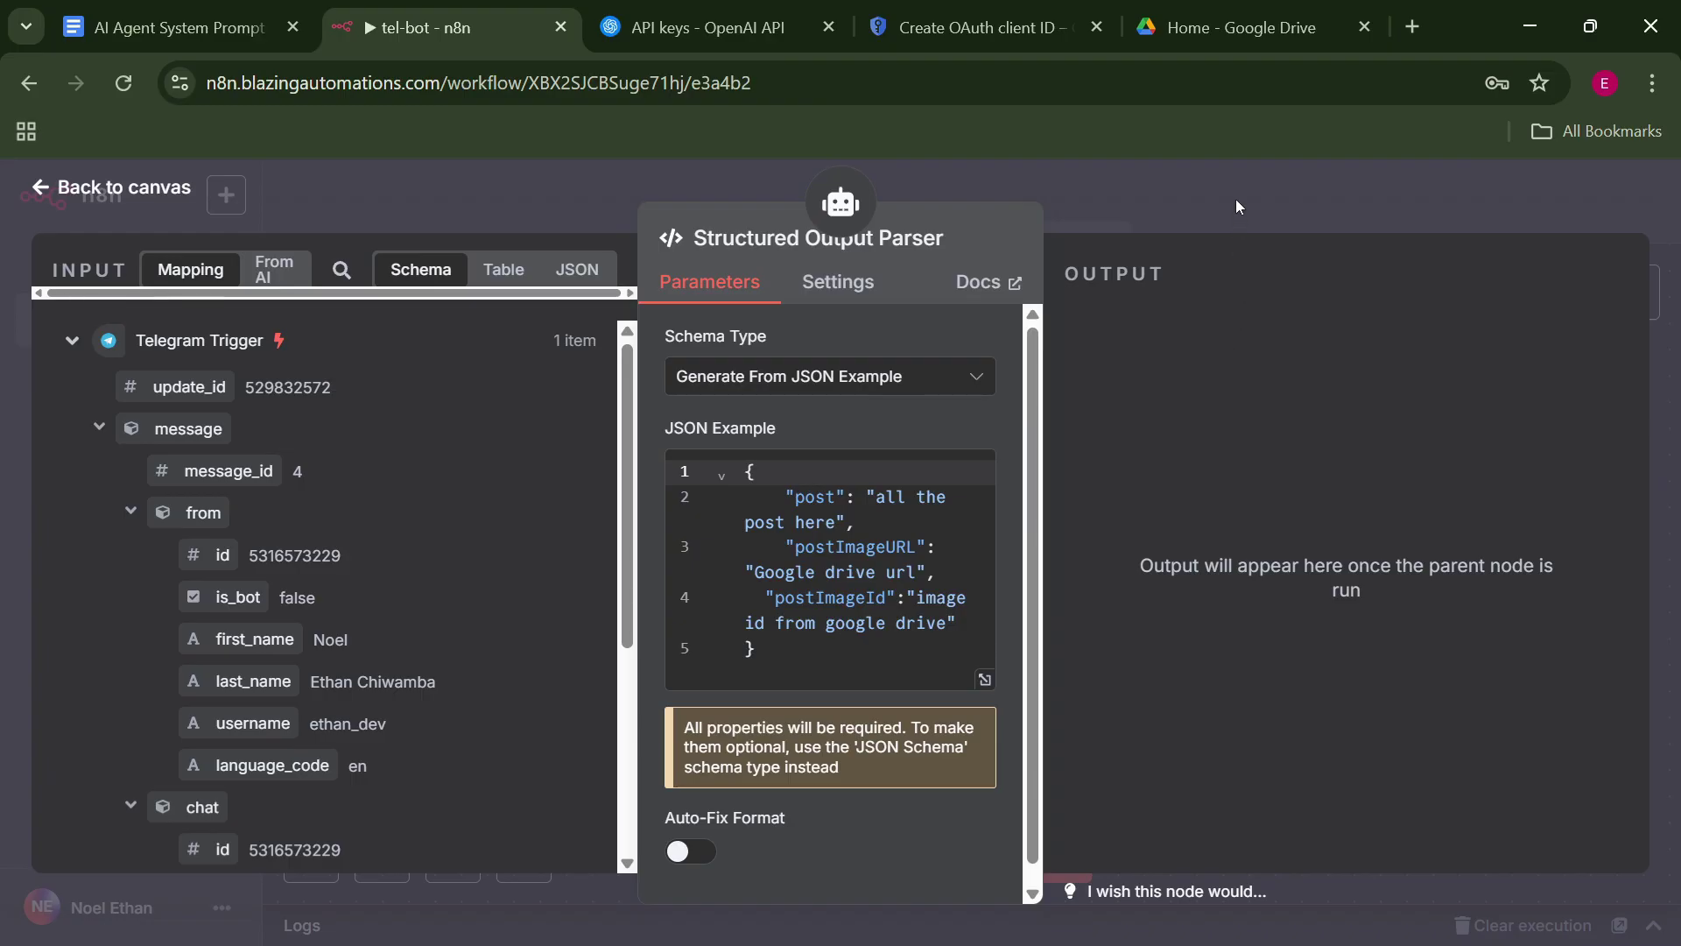
pyautogui.click(1237, 201)
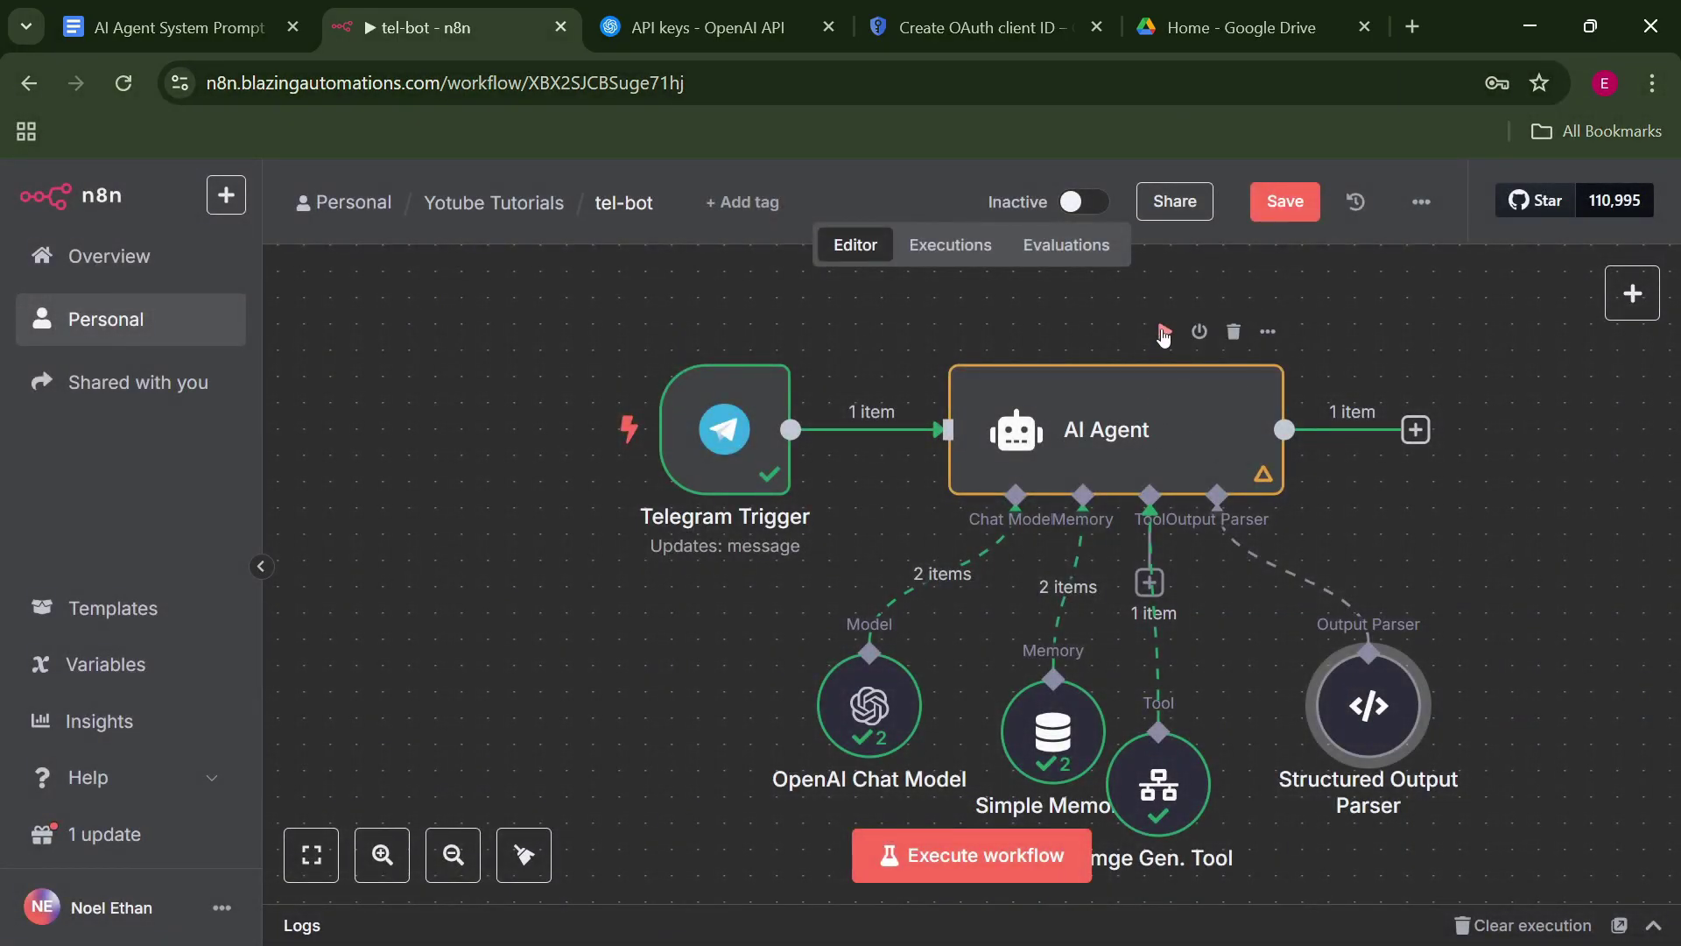
# Run the workflow again and inspect the AI Agent's structured output.
pyautogui.click(1163, 332)
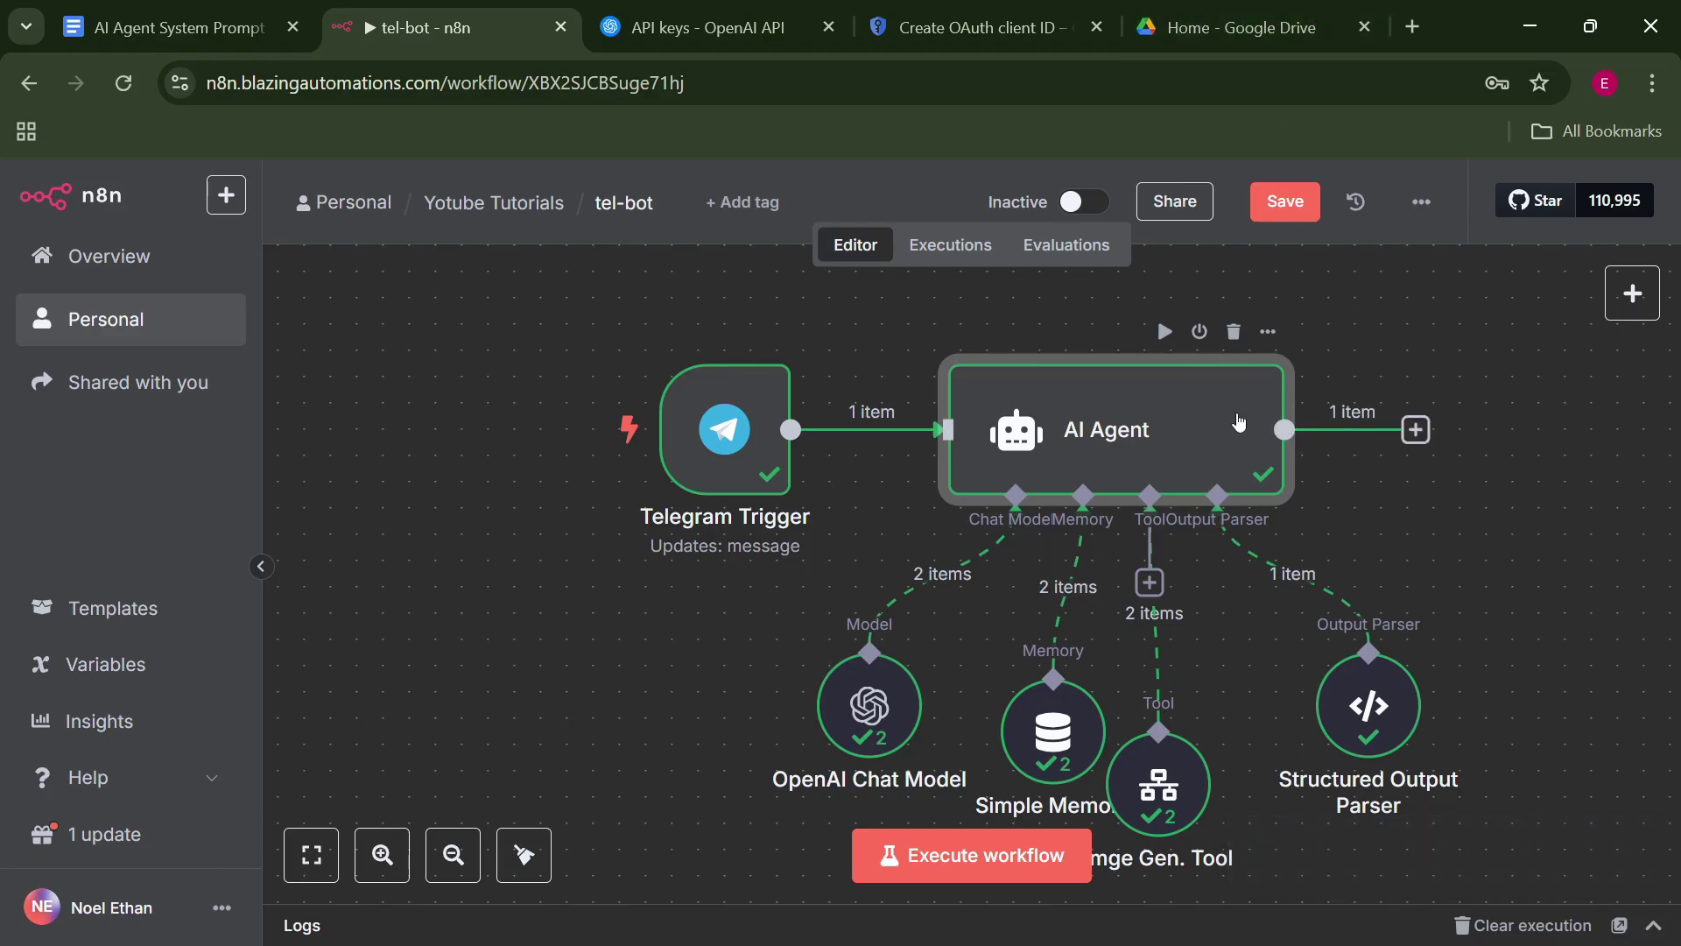
pyautogui.doubleClick(1201, 423)
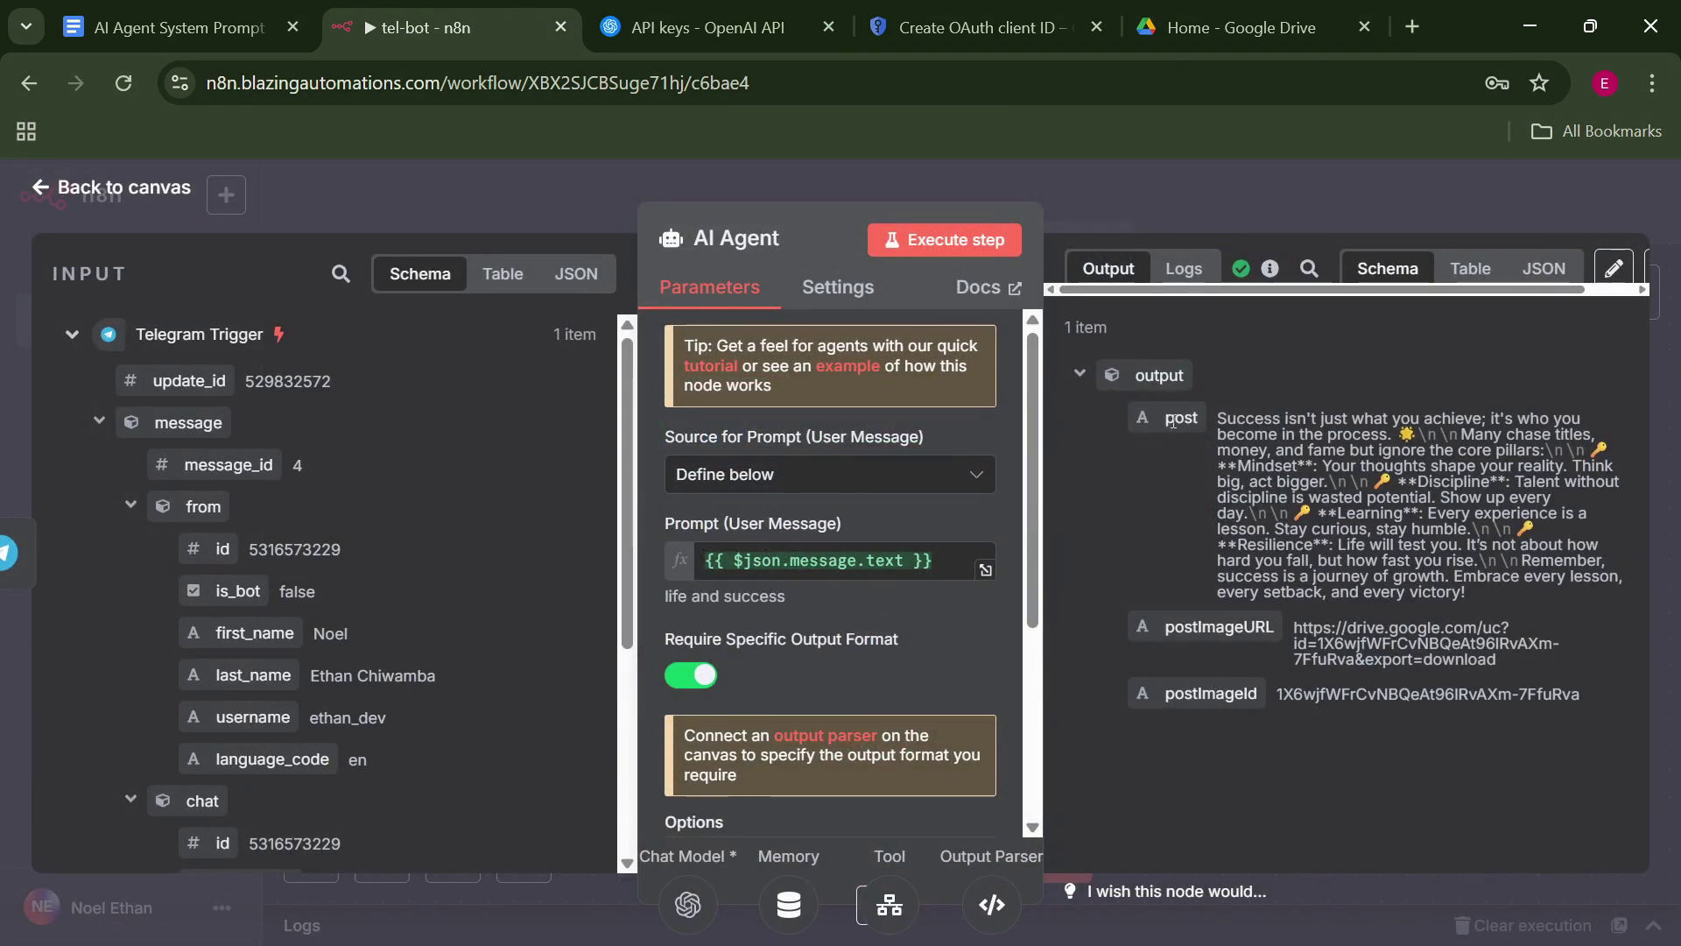
pyautogui.hotkey('alt', 'Tab')
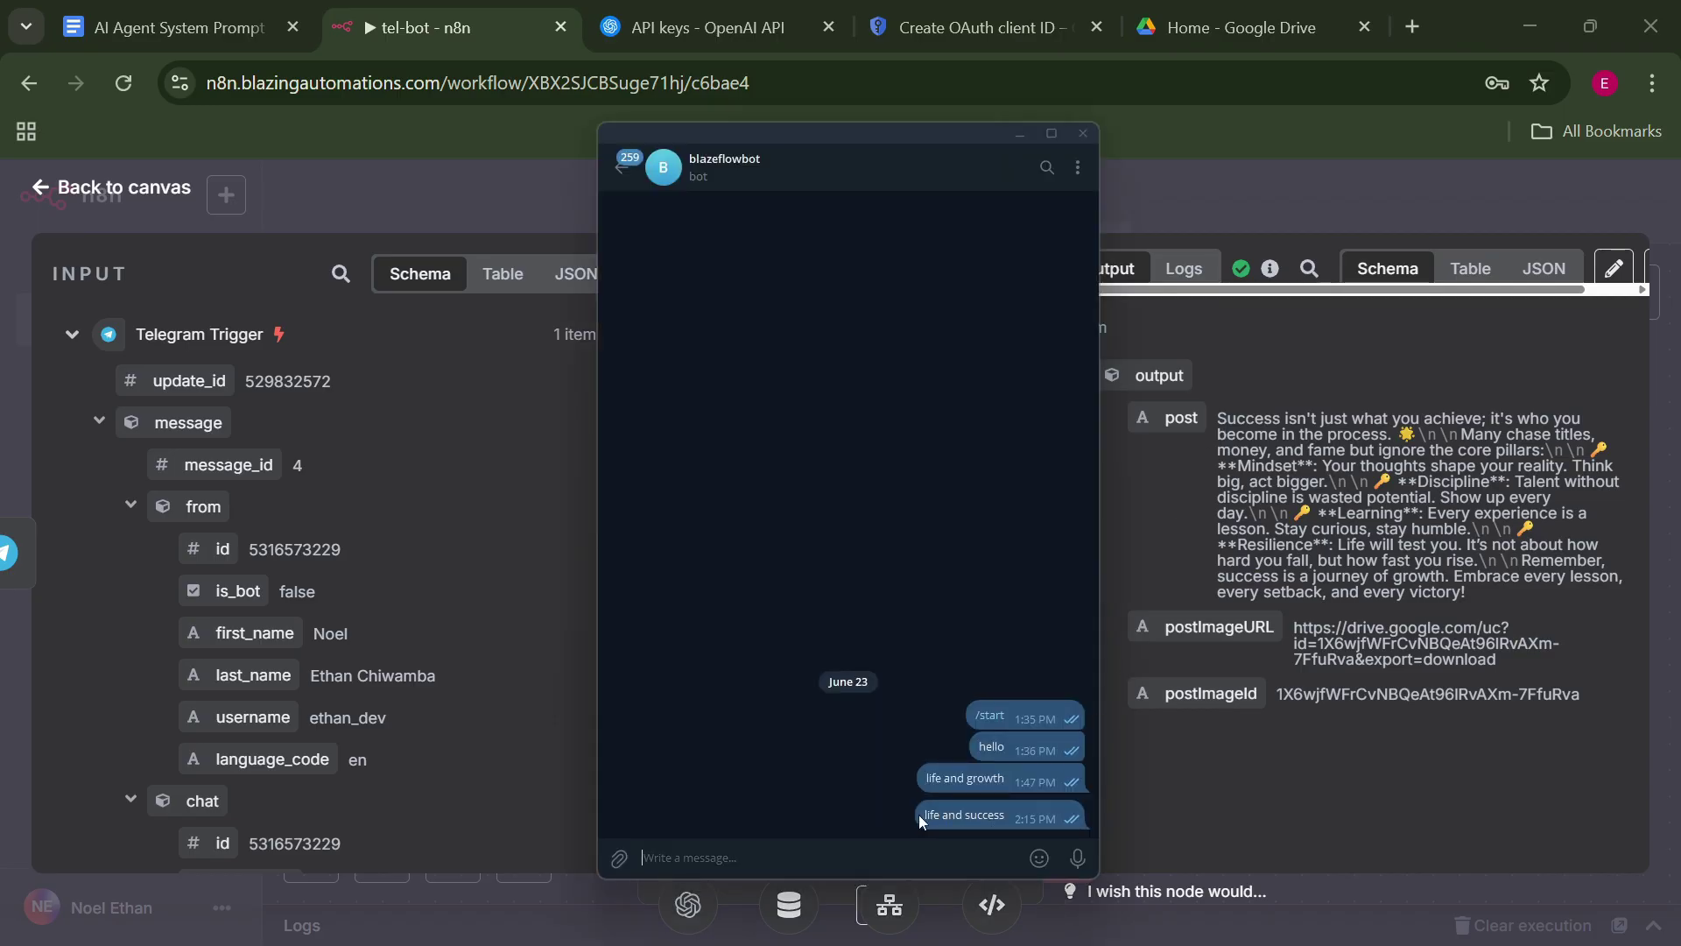
# Compare against the Telegram message and check the post, postImageURL and postImageId values.
pyautogui.moveTo(918, 815); pyautogui.dragTo(994, 811)
pyautogui.click(1019, 134)
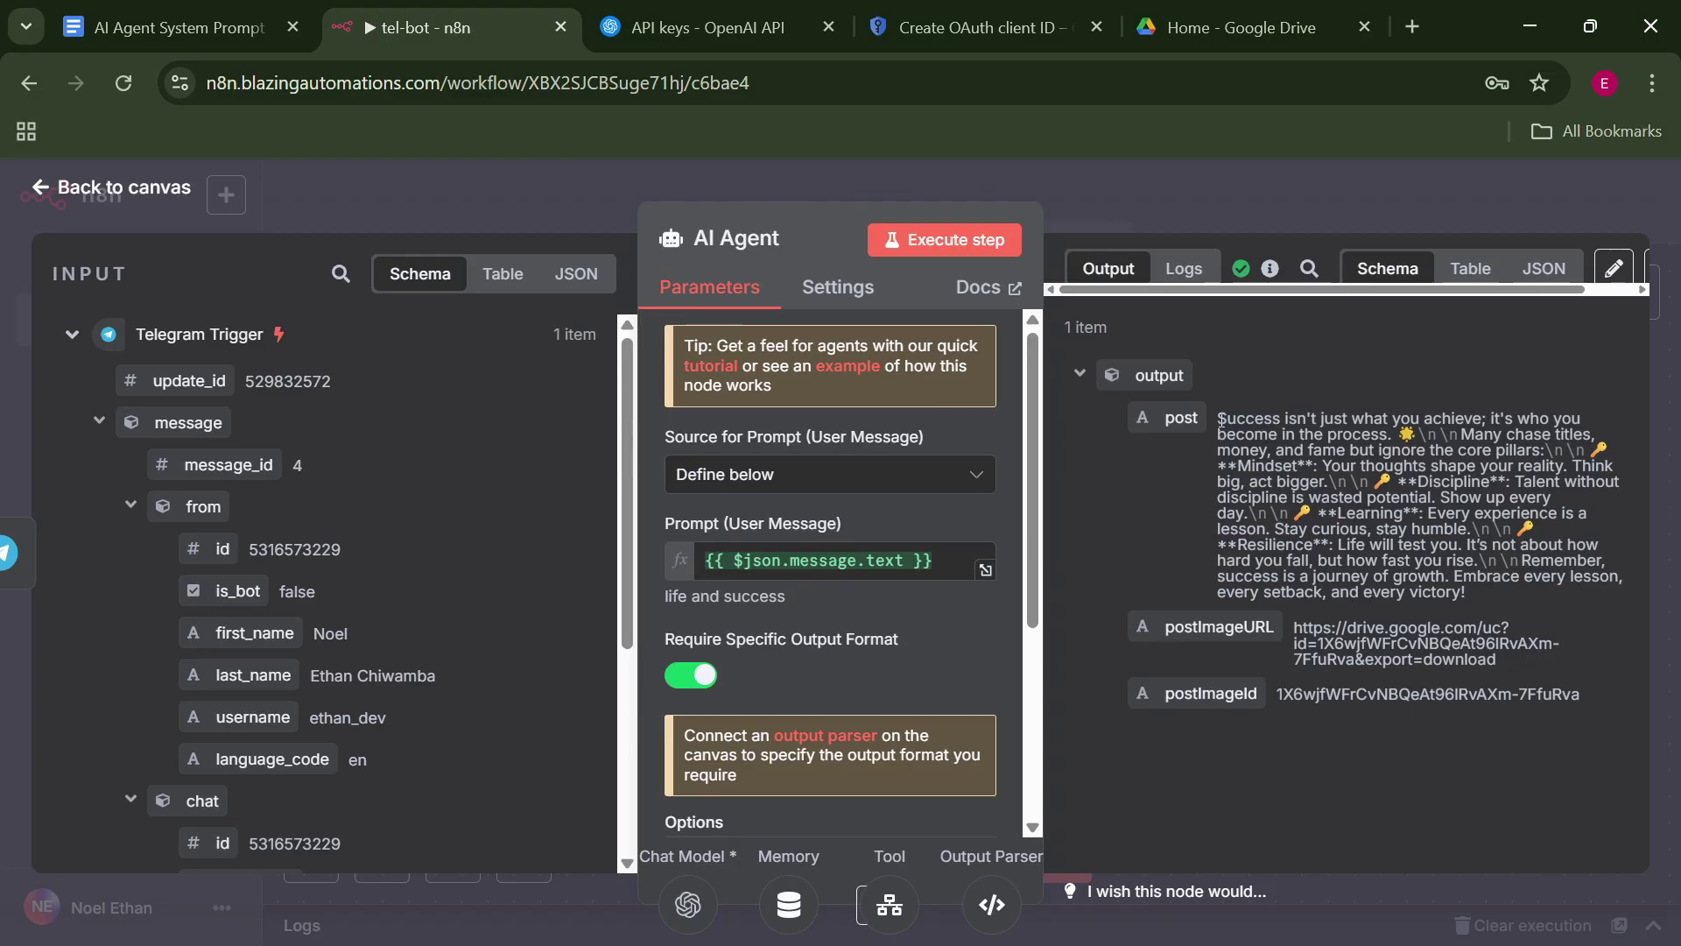
pyautogui.moveTo(1217, 418); pyautogui.dragTo(1394, 451)
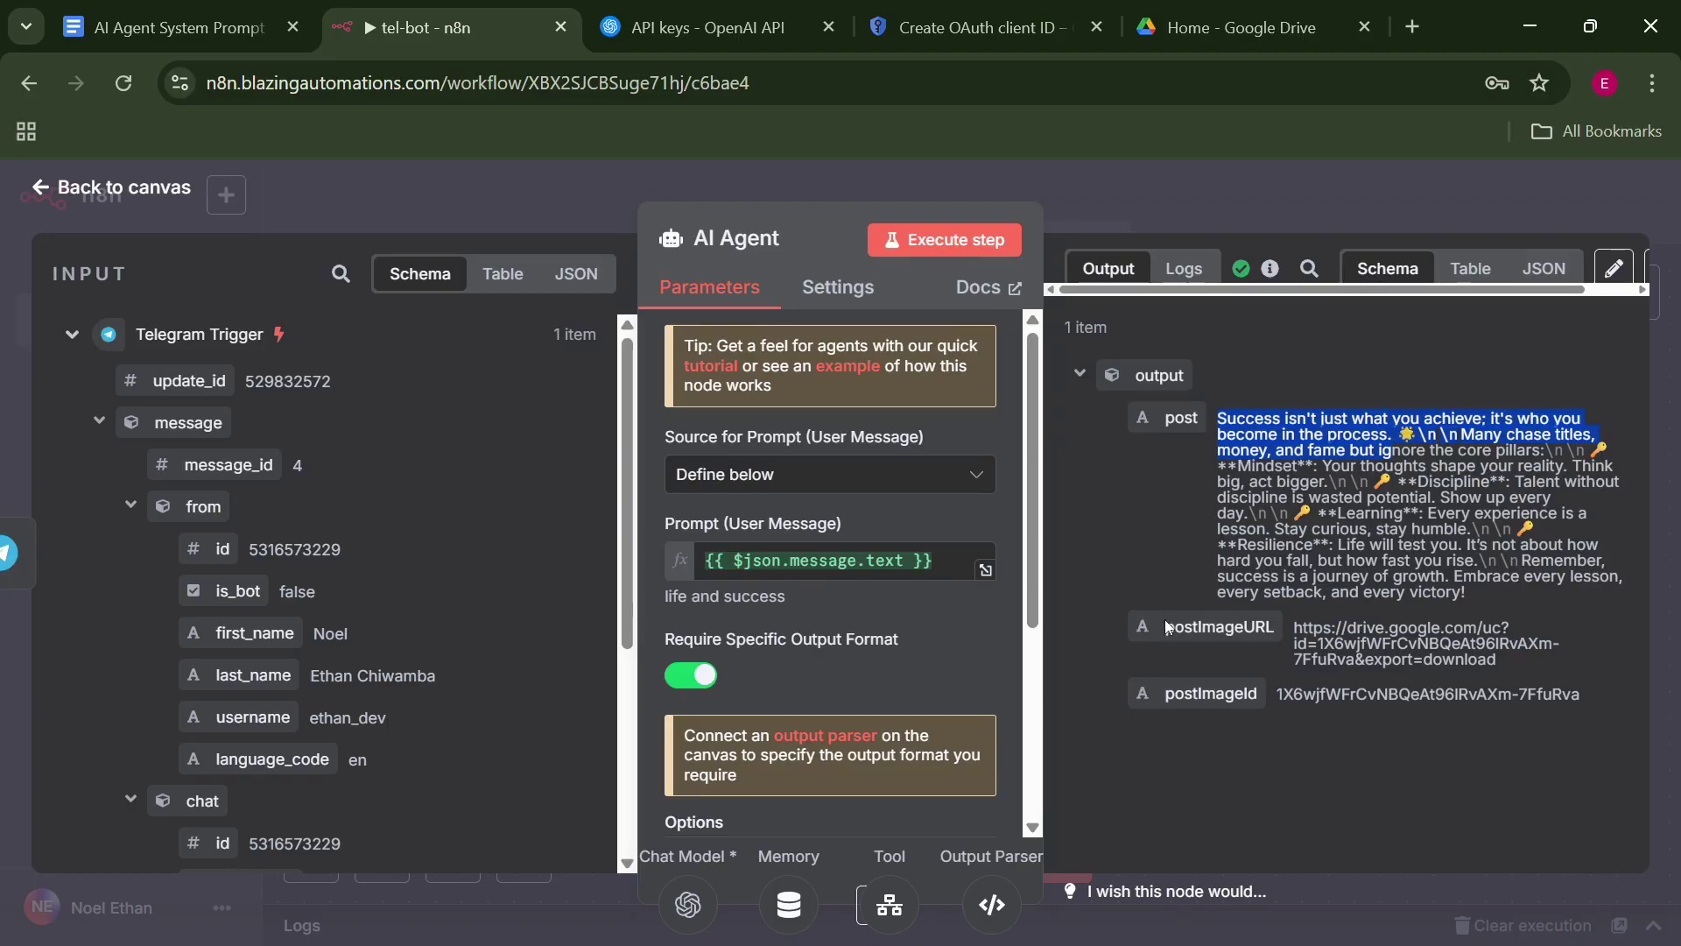
pyautogui.moveTo(1166, 627); pyautogui.dragTo(1221, 632)
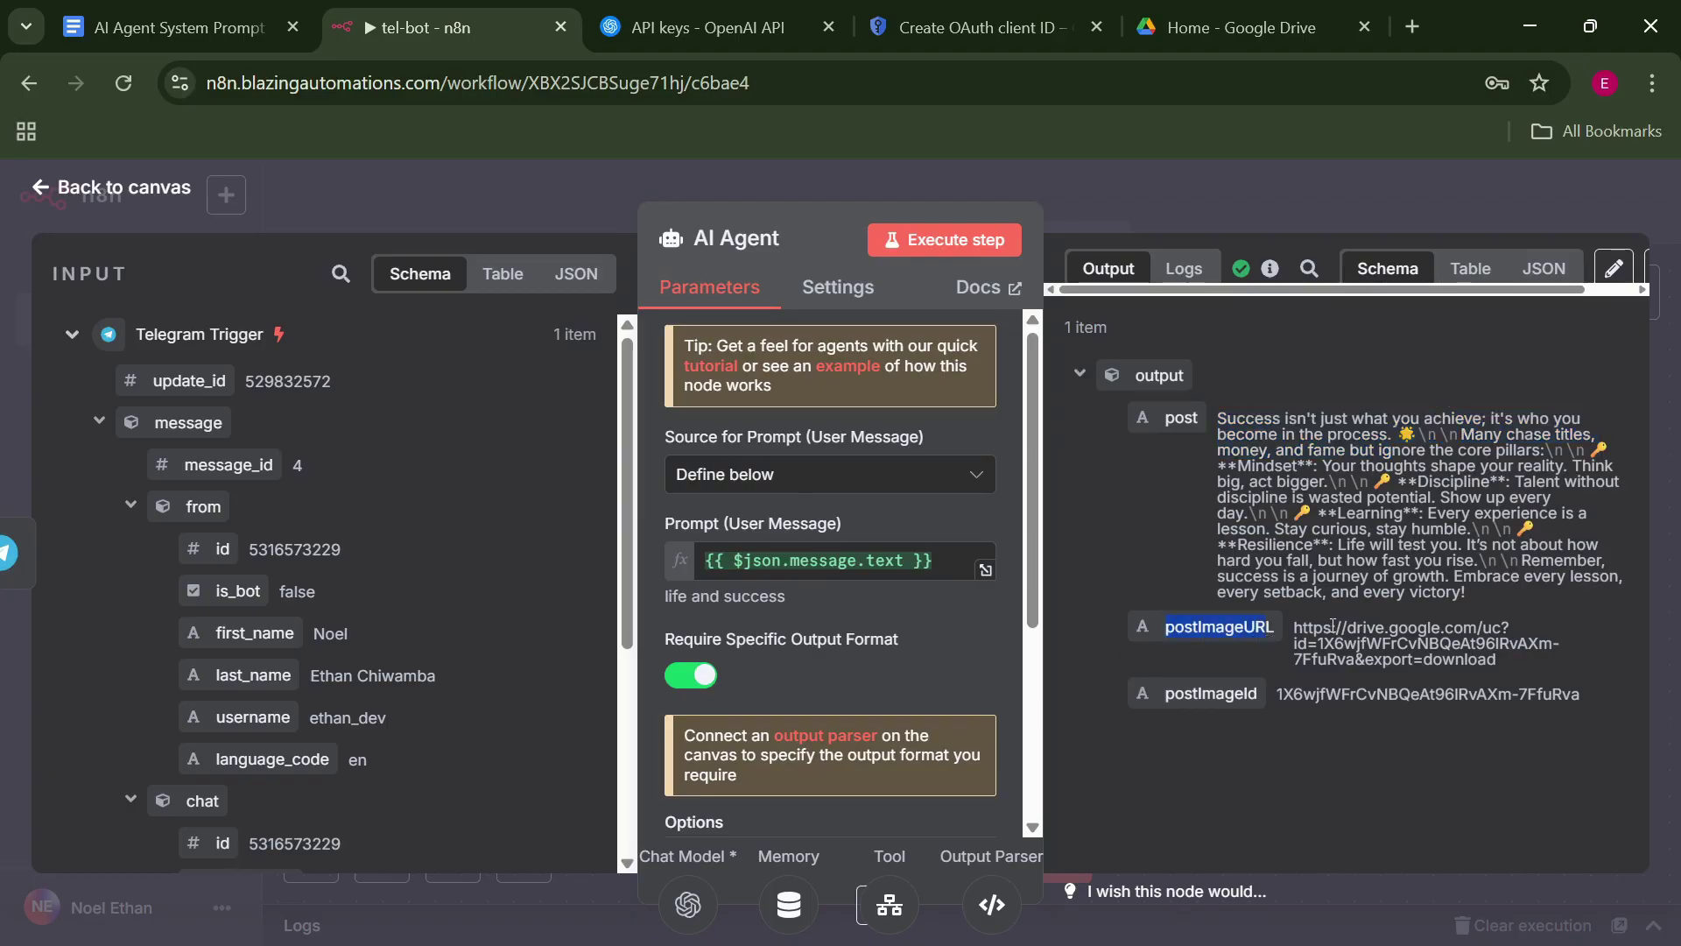
pyautogui.moveTo(1293, 627); pyautogui.dragTo(1476, 660)
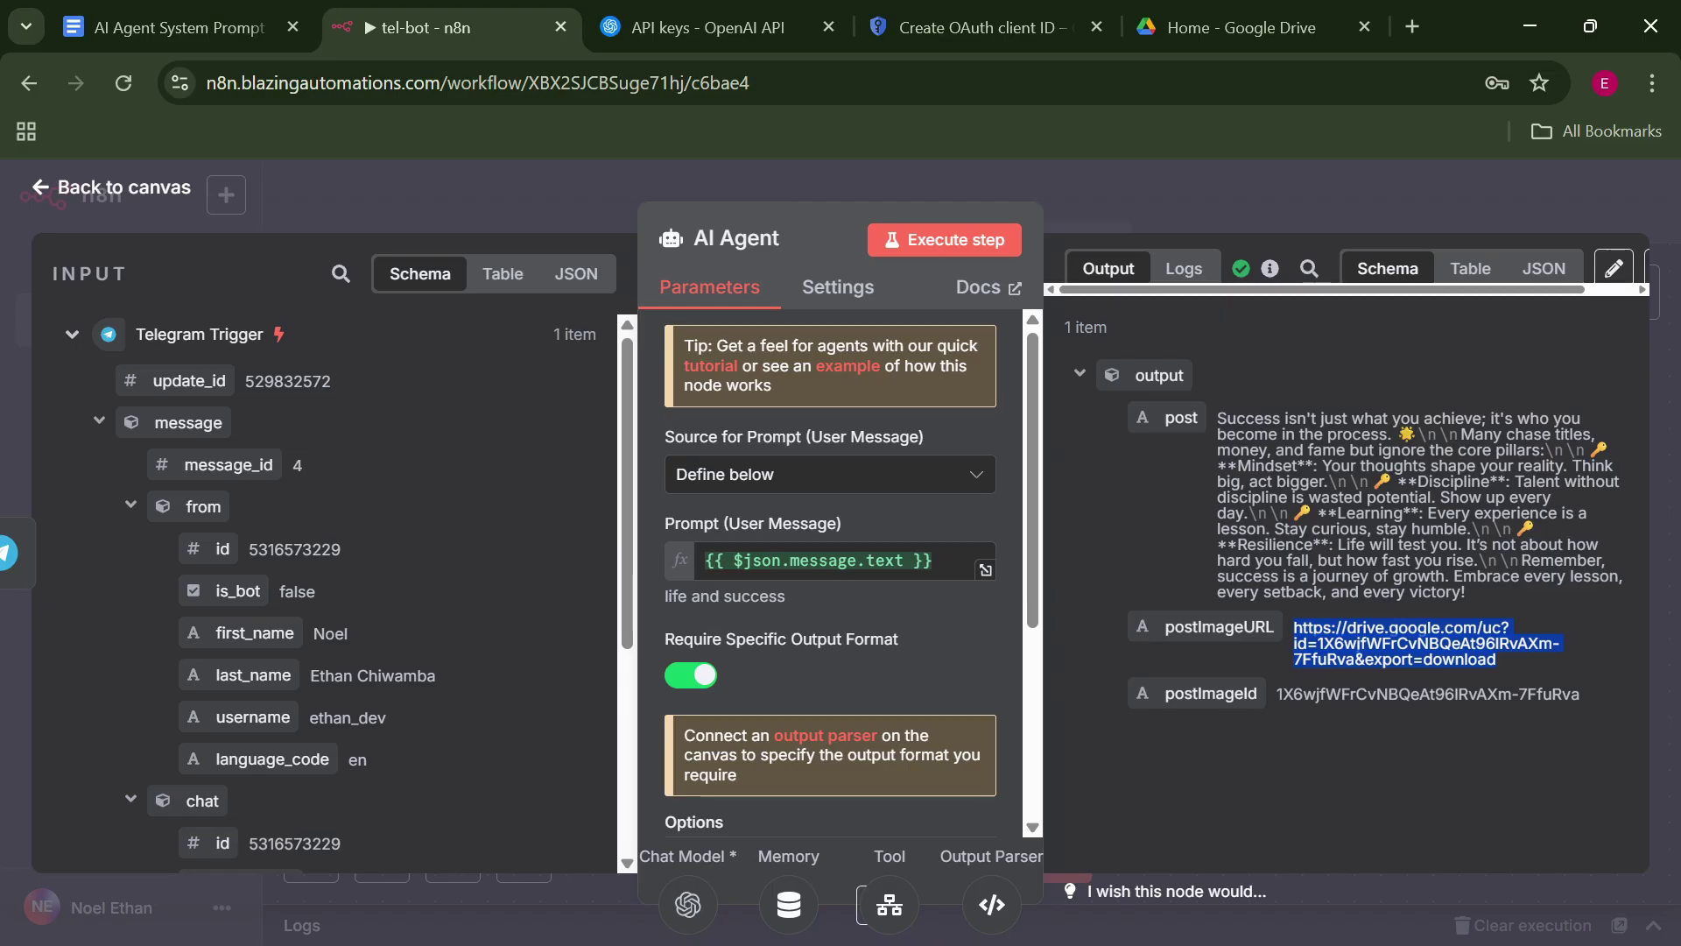
pyautogui.click(1253, 206)
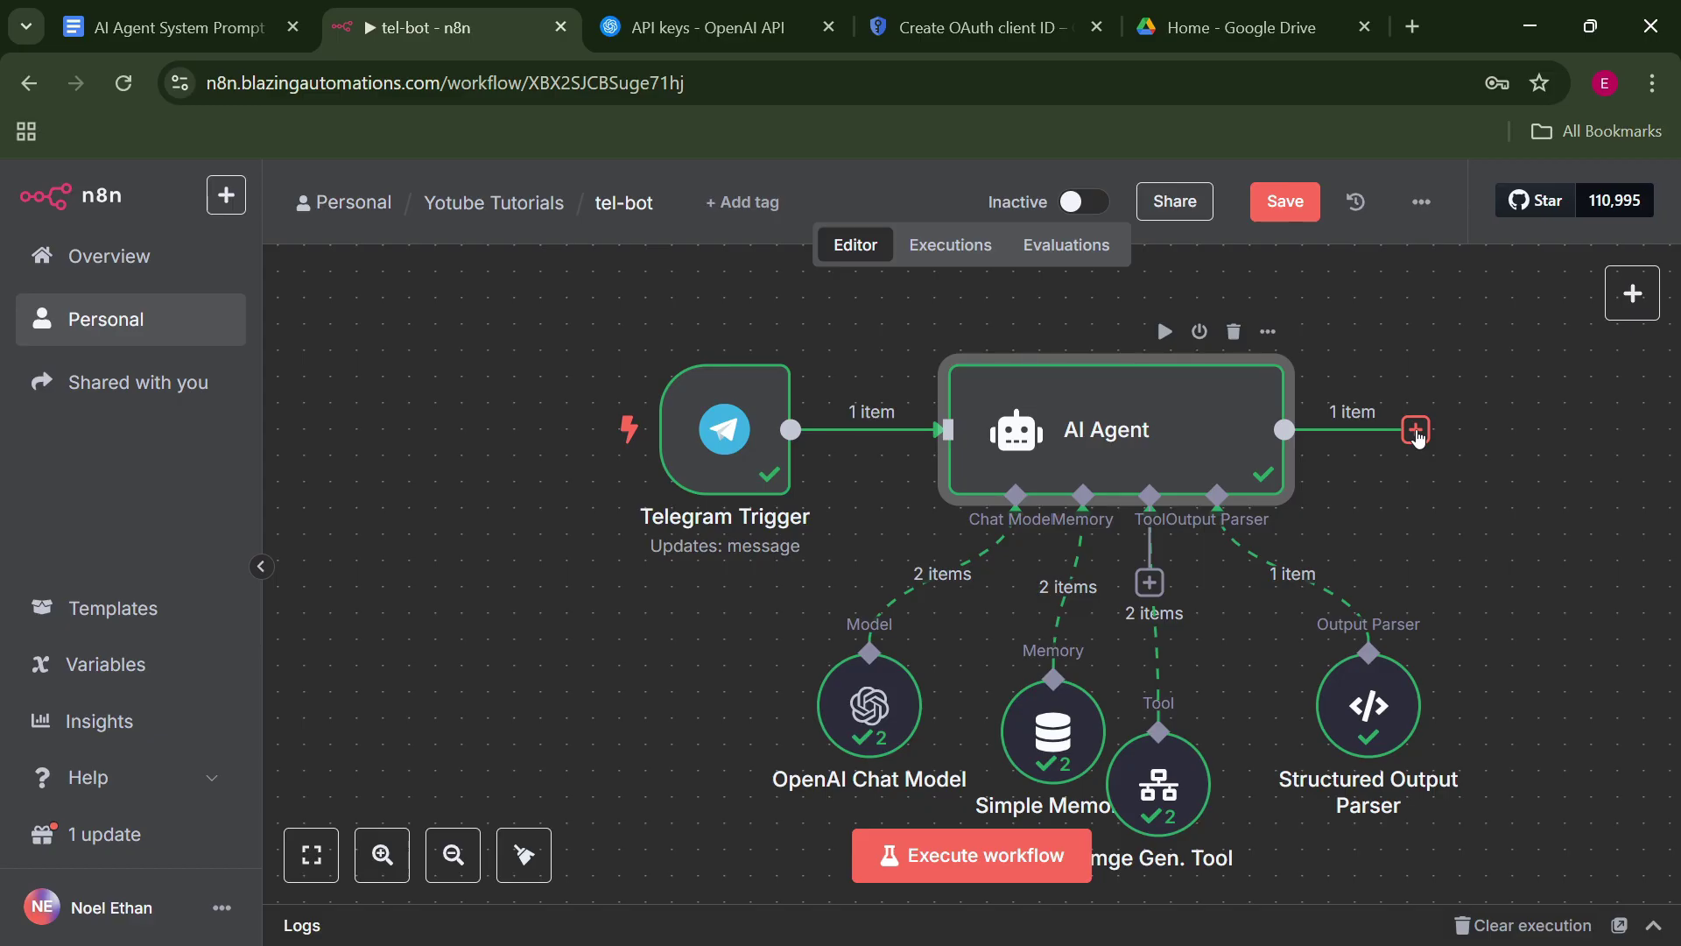
# Add a Google Drive download-file node after the AI Agent, identifying the file By ID.
pyautogui.click(1416, 431)
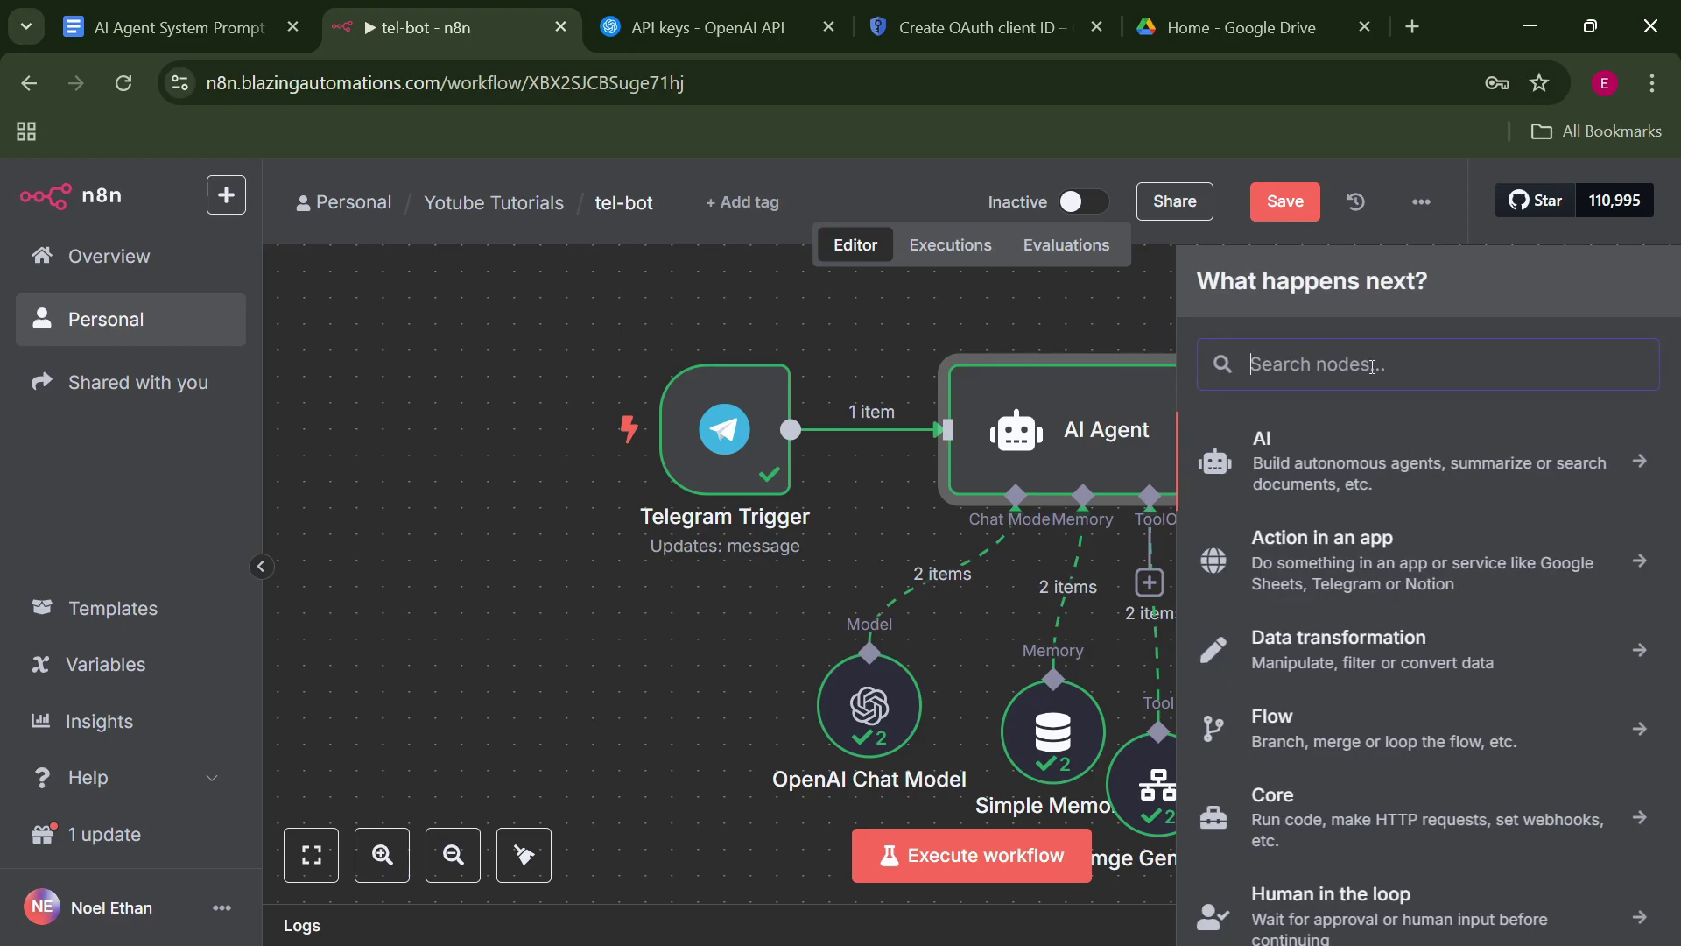
pyautogui.write('google dri')
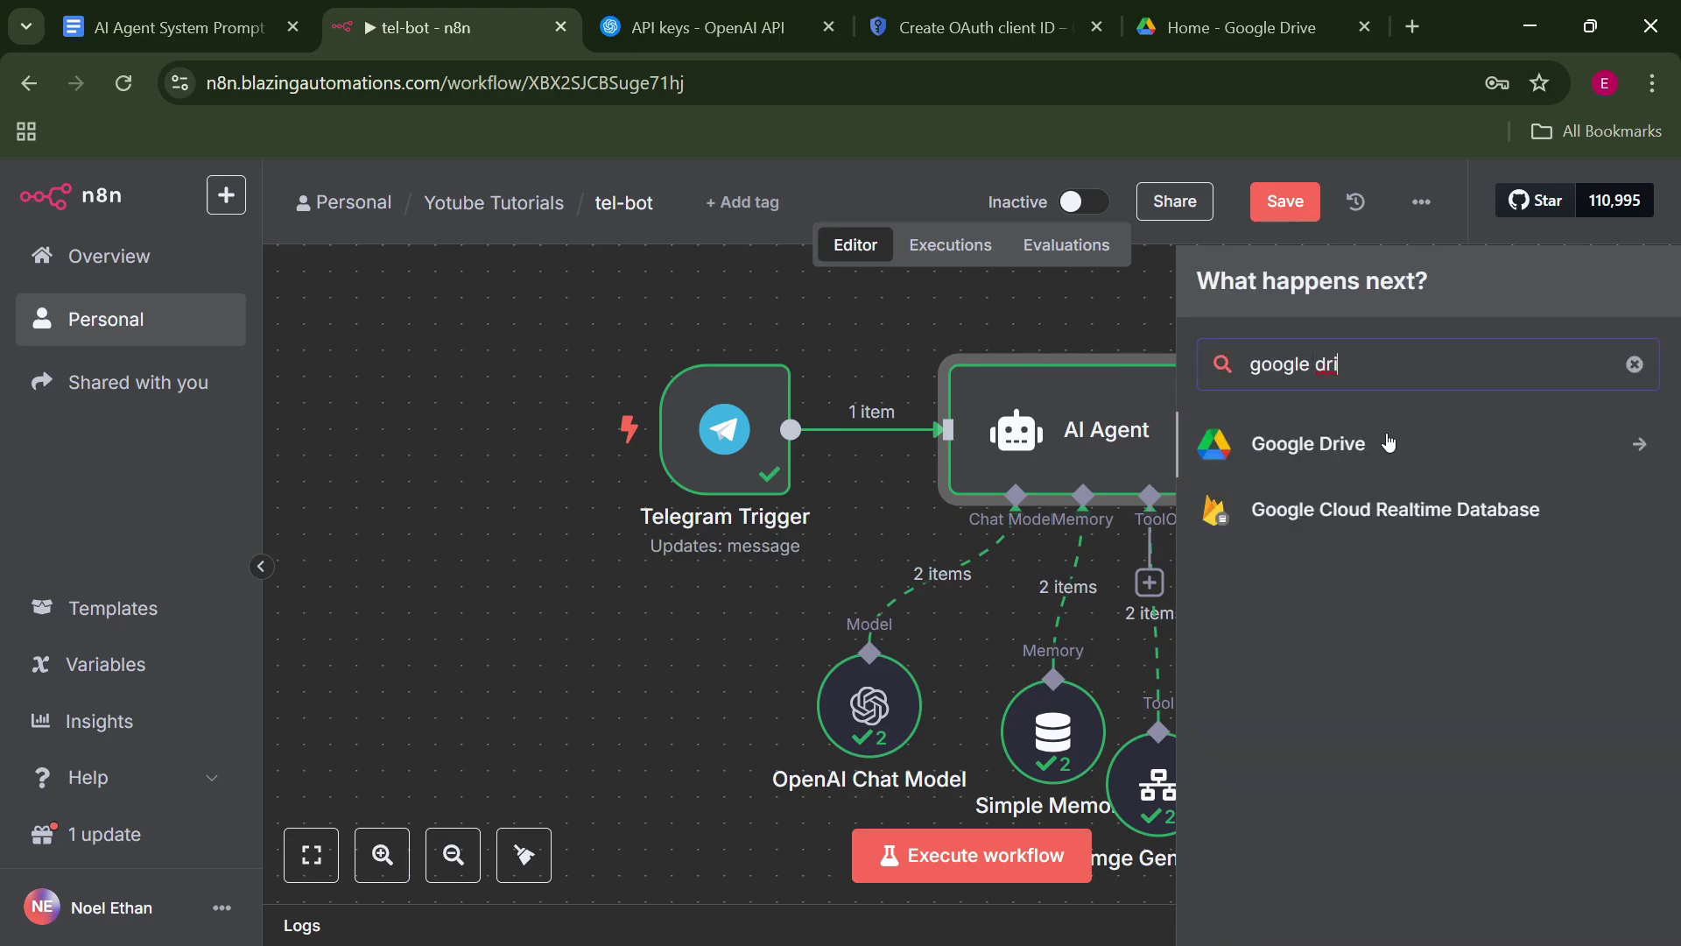
pyautogui.click(1279, 439)
pyautogui.click(1346, 690)
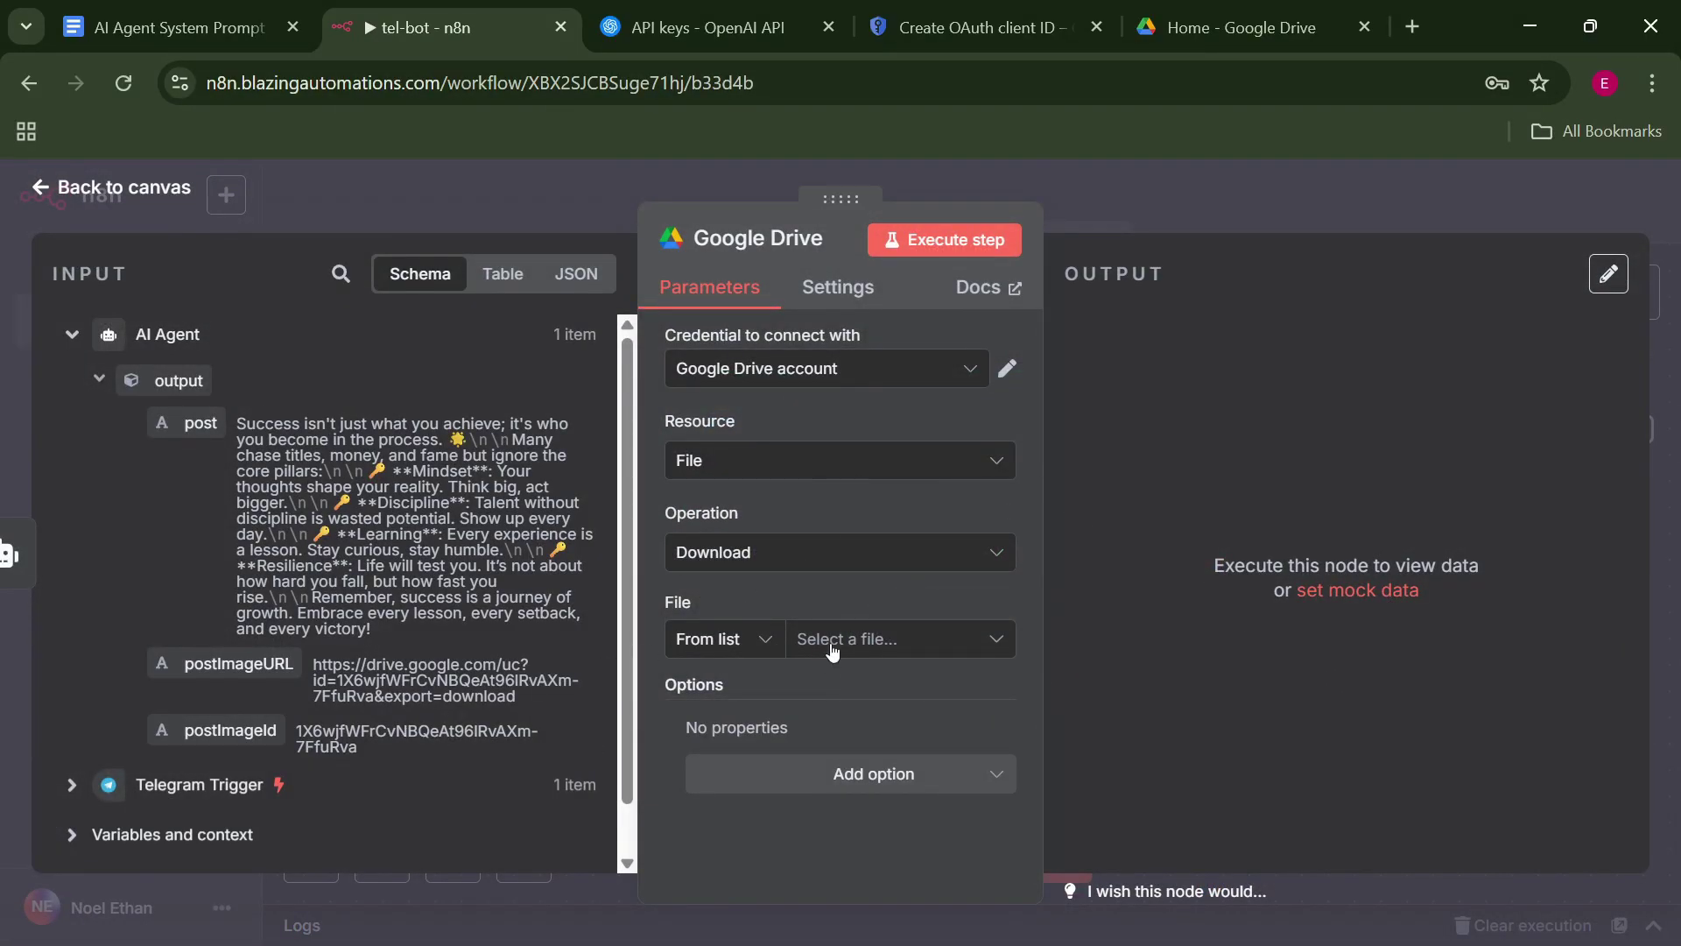
pyautogui.click(754, 653)
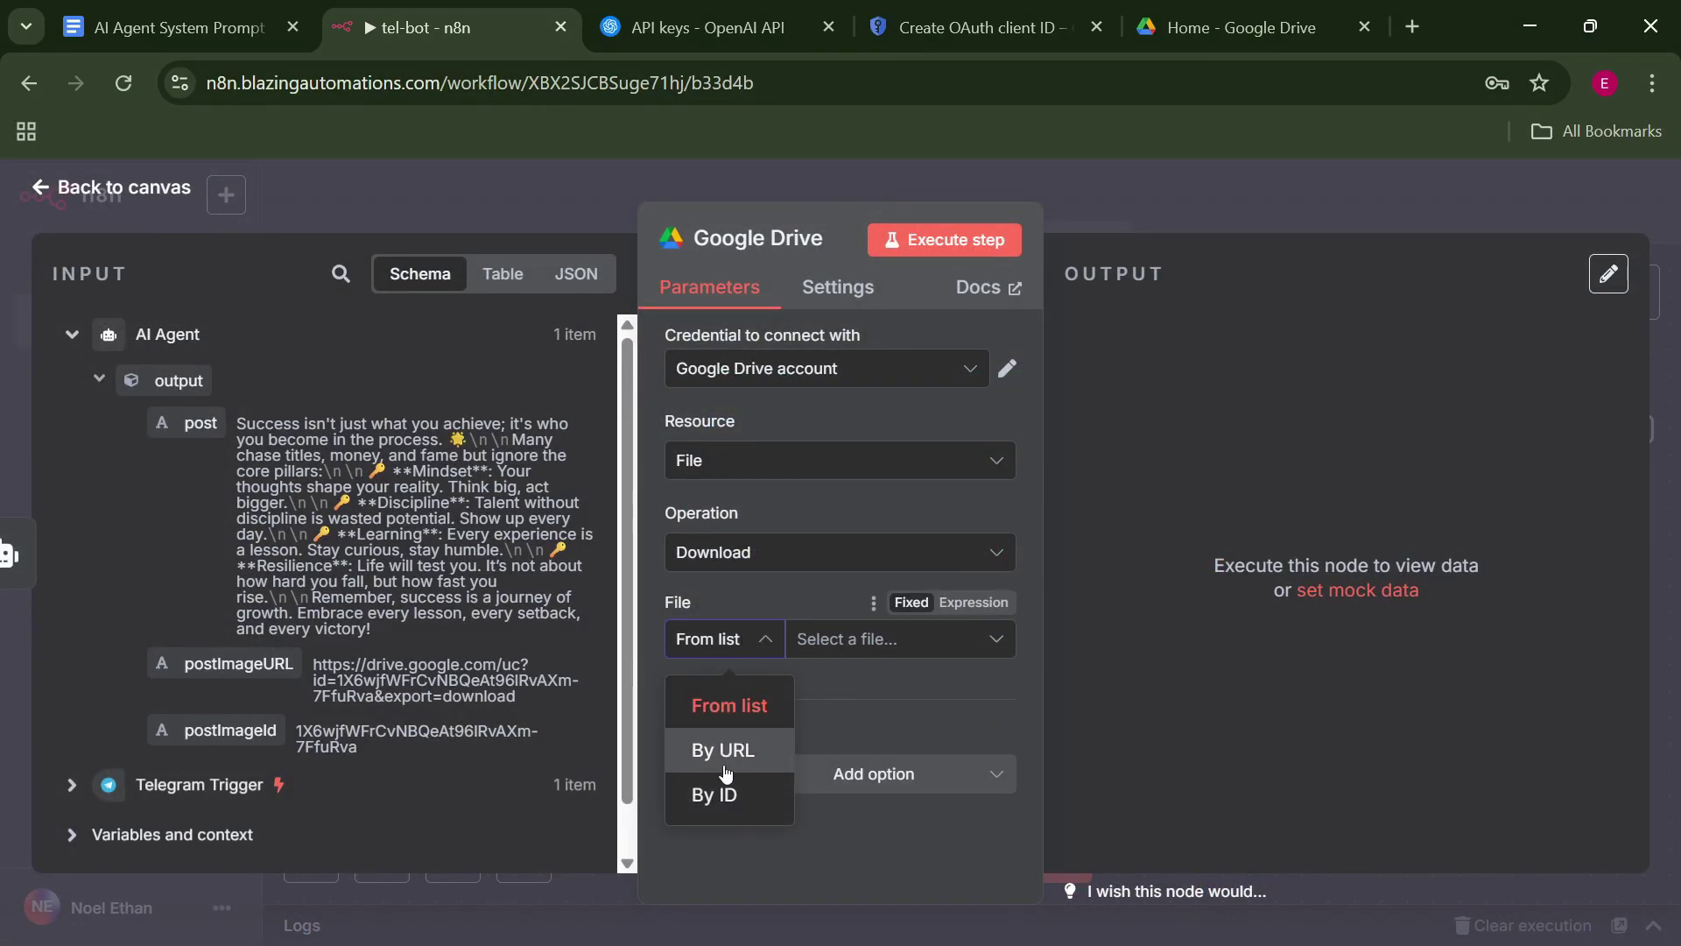
pyautogui.click(711, 790)
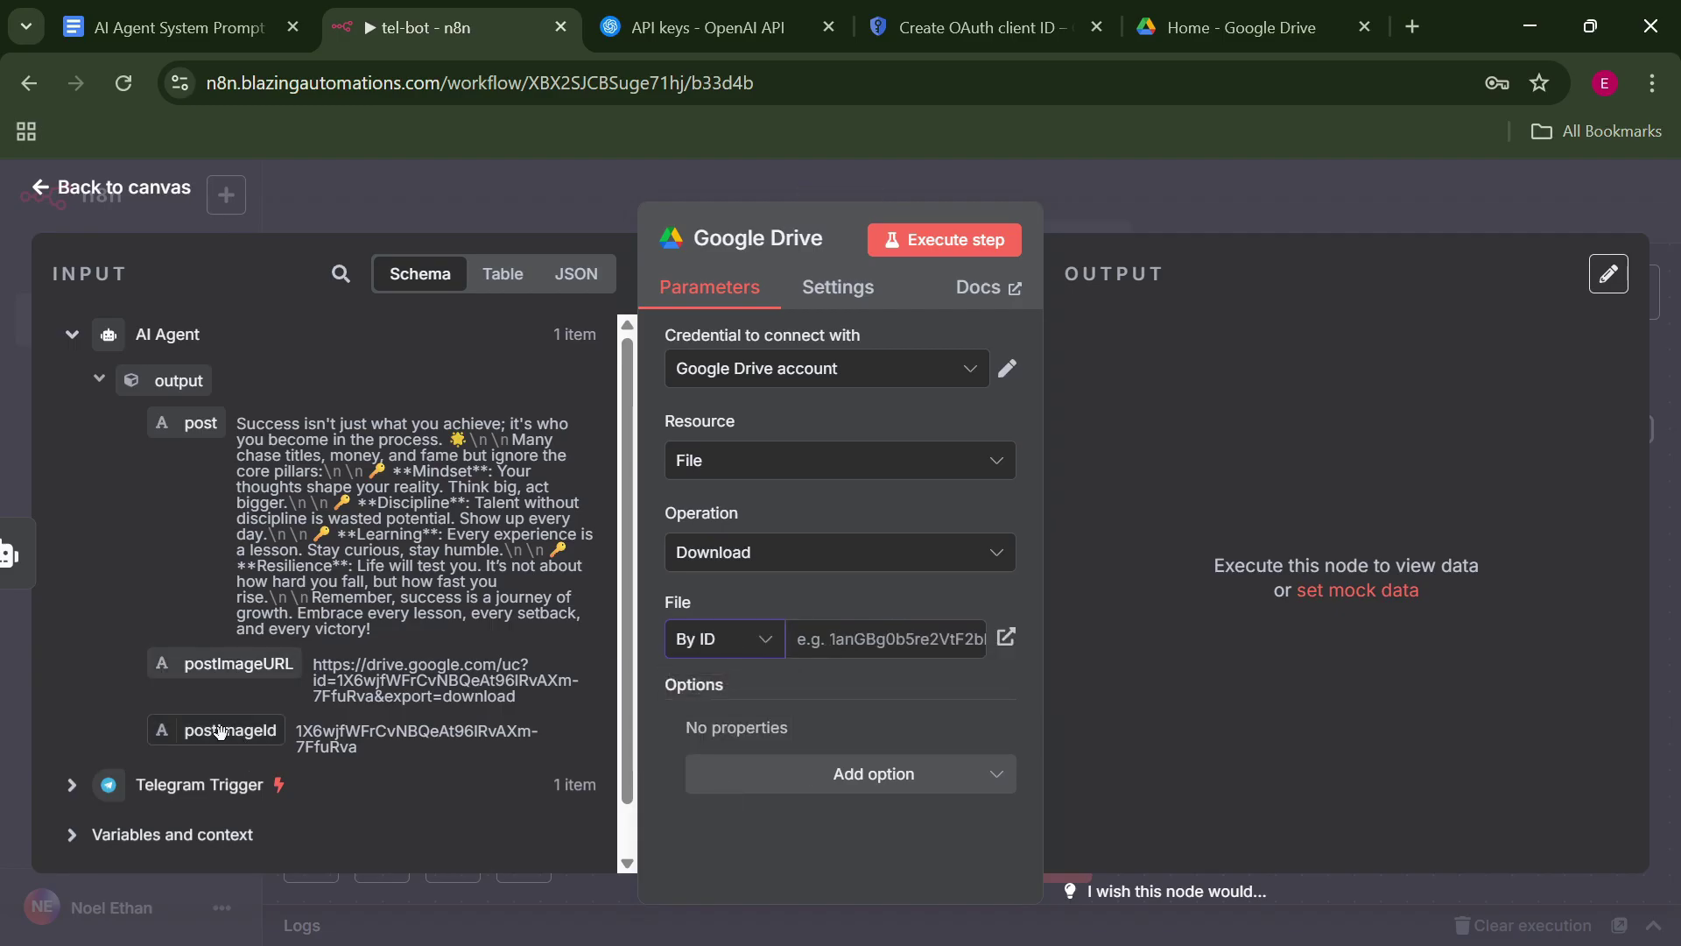
# Set the file ID to {{ $json.output.postImageId }} with the existing Drive credential and run the node.
pyautogui.moveTo(220, 729); pyautogui.dragTo(892, 688)
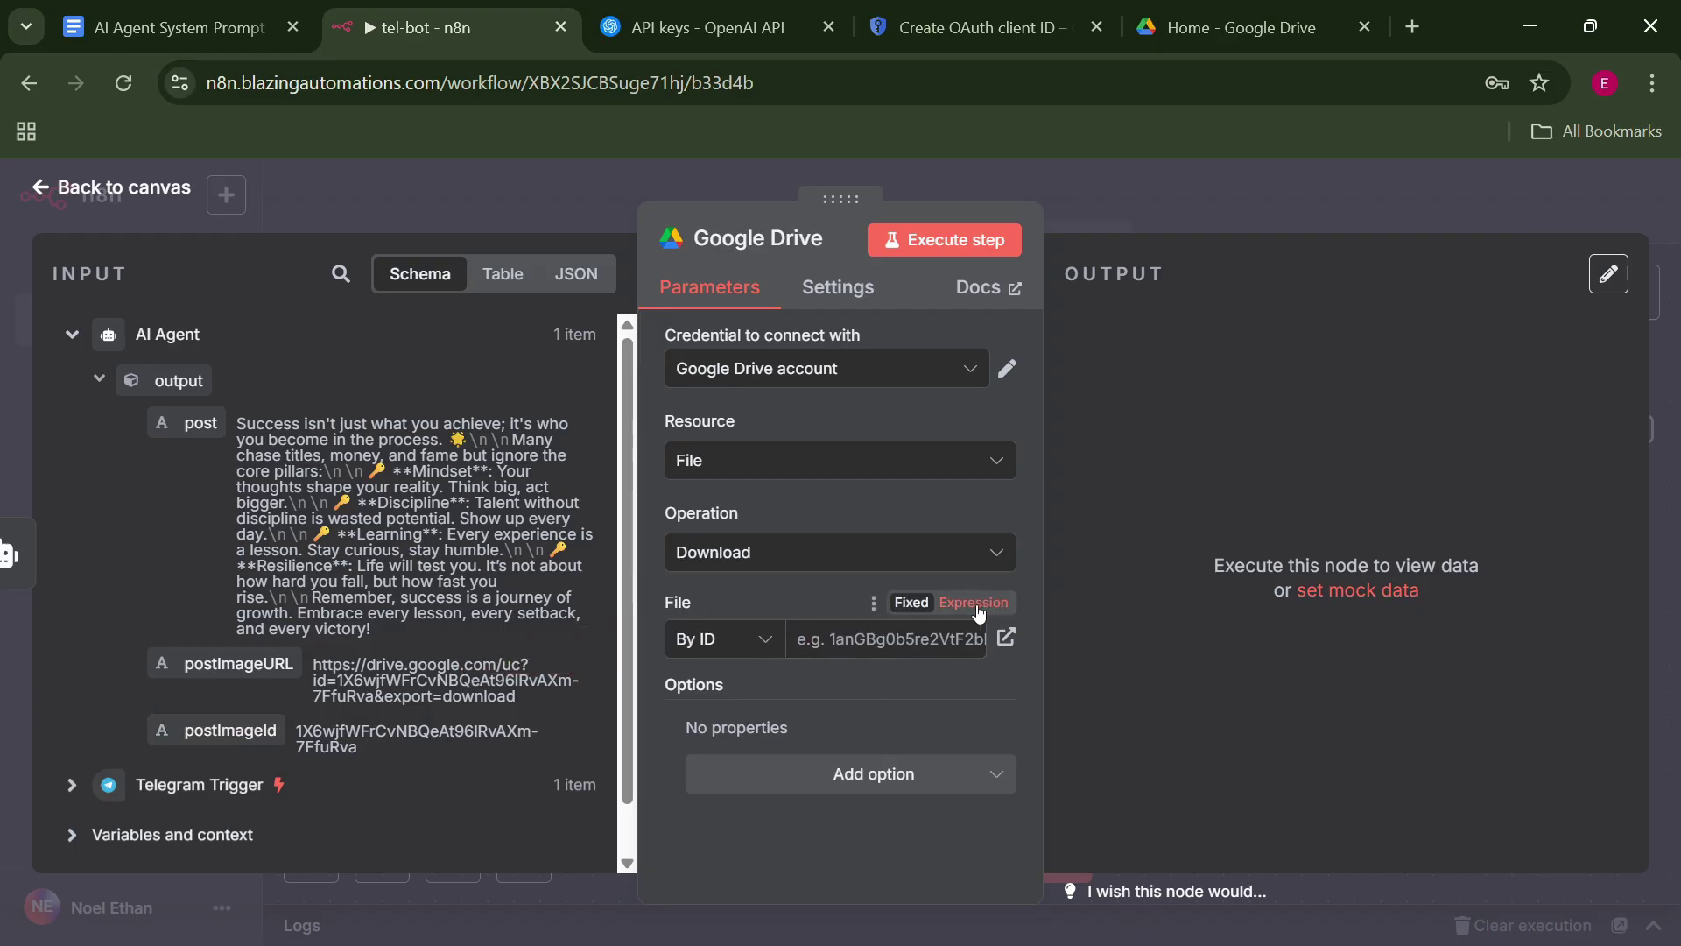
pyautogui.click(973, 602)
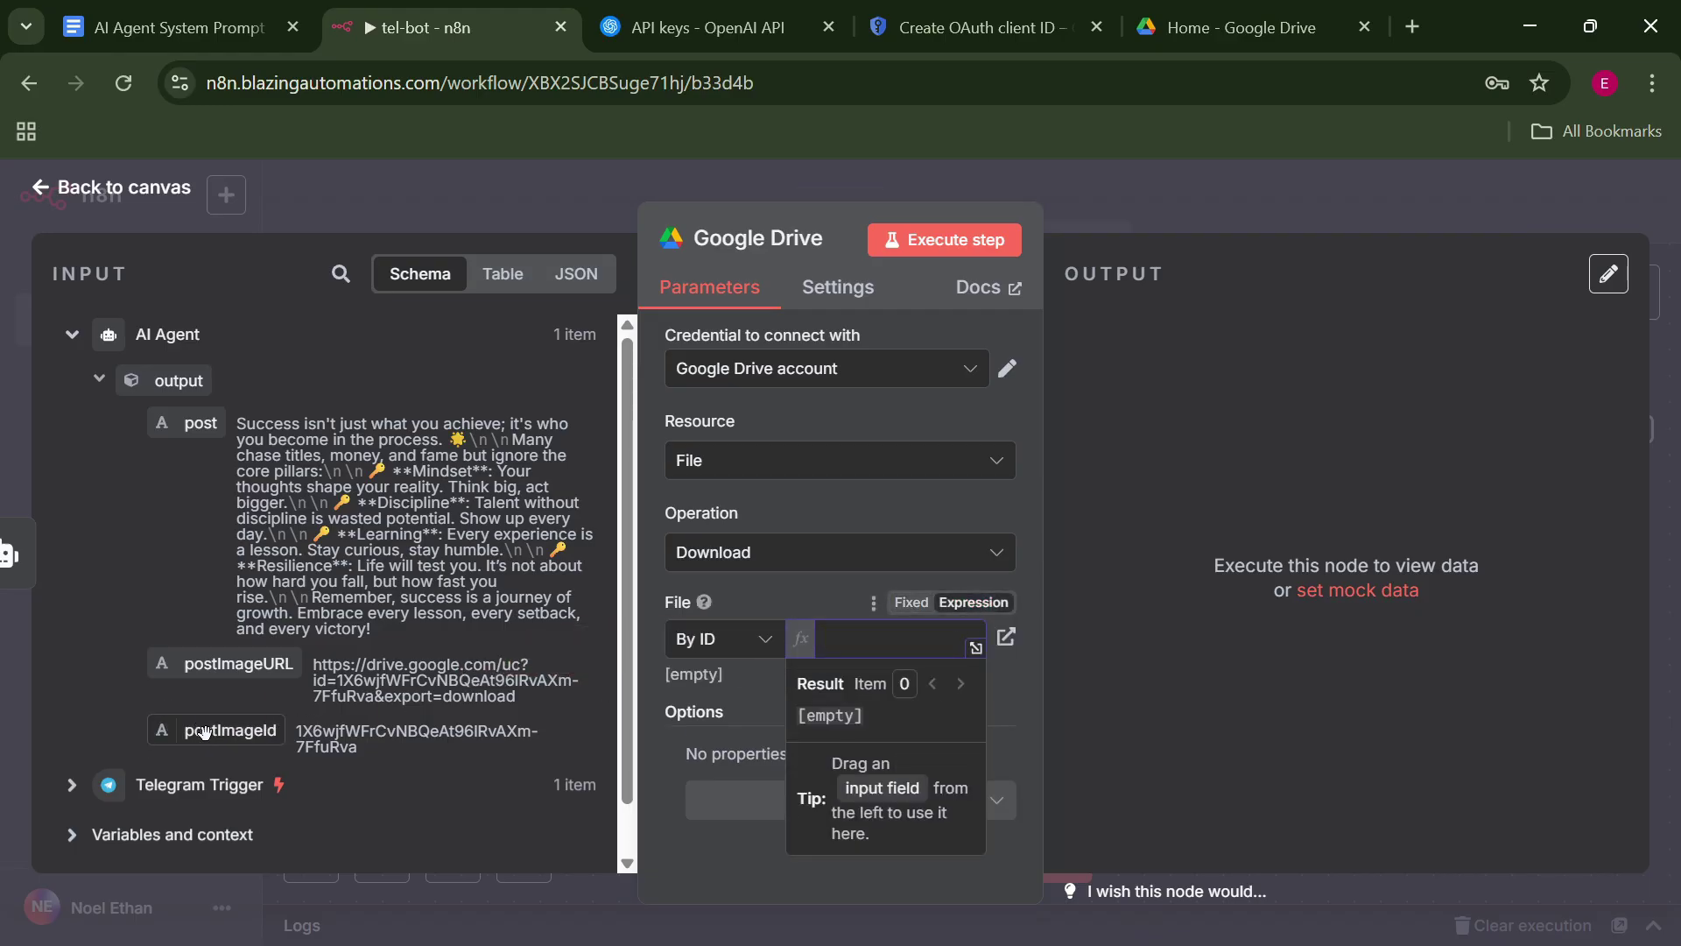
pyautogui.moveTo(195, 727); pyautogui.dragTo(880, 648)
pyautogui.click(998, 706)
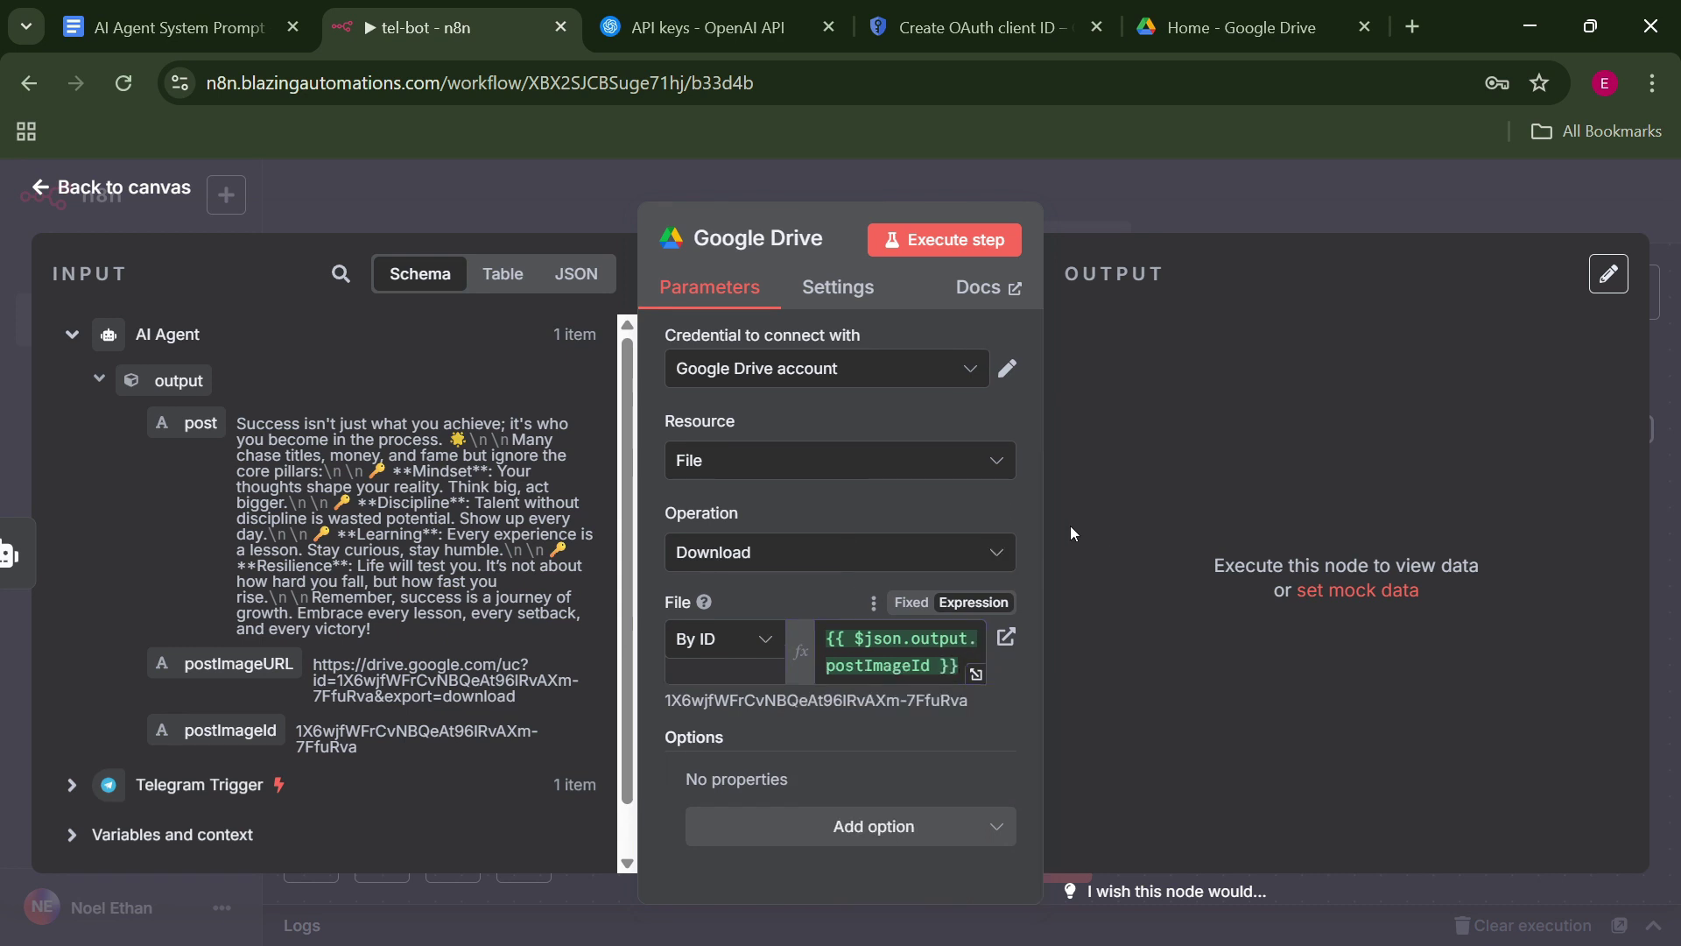
pyautogui.click(907, 371)
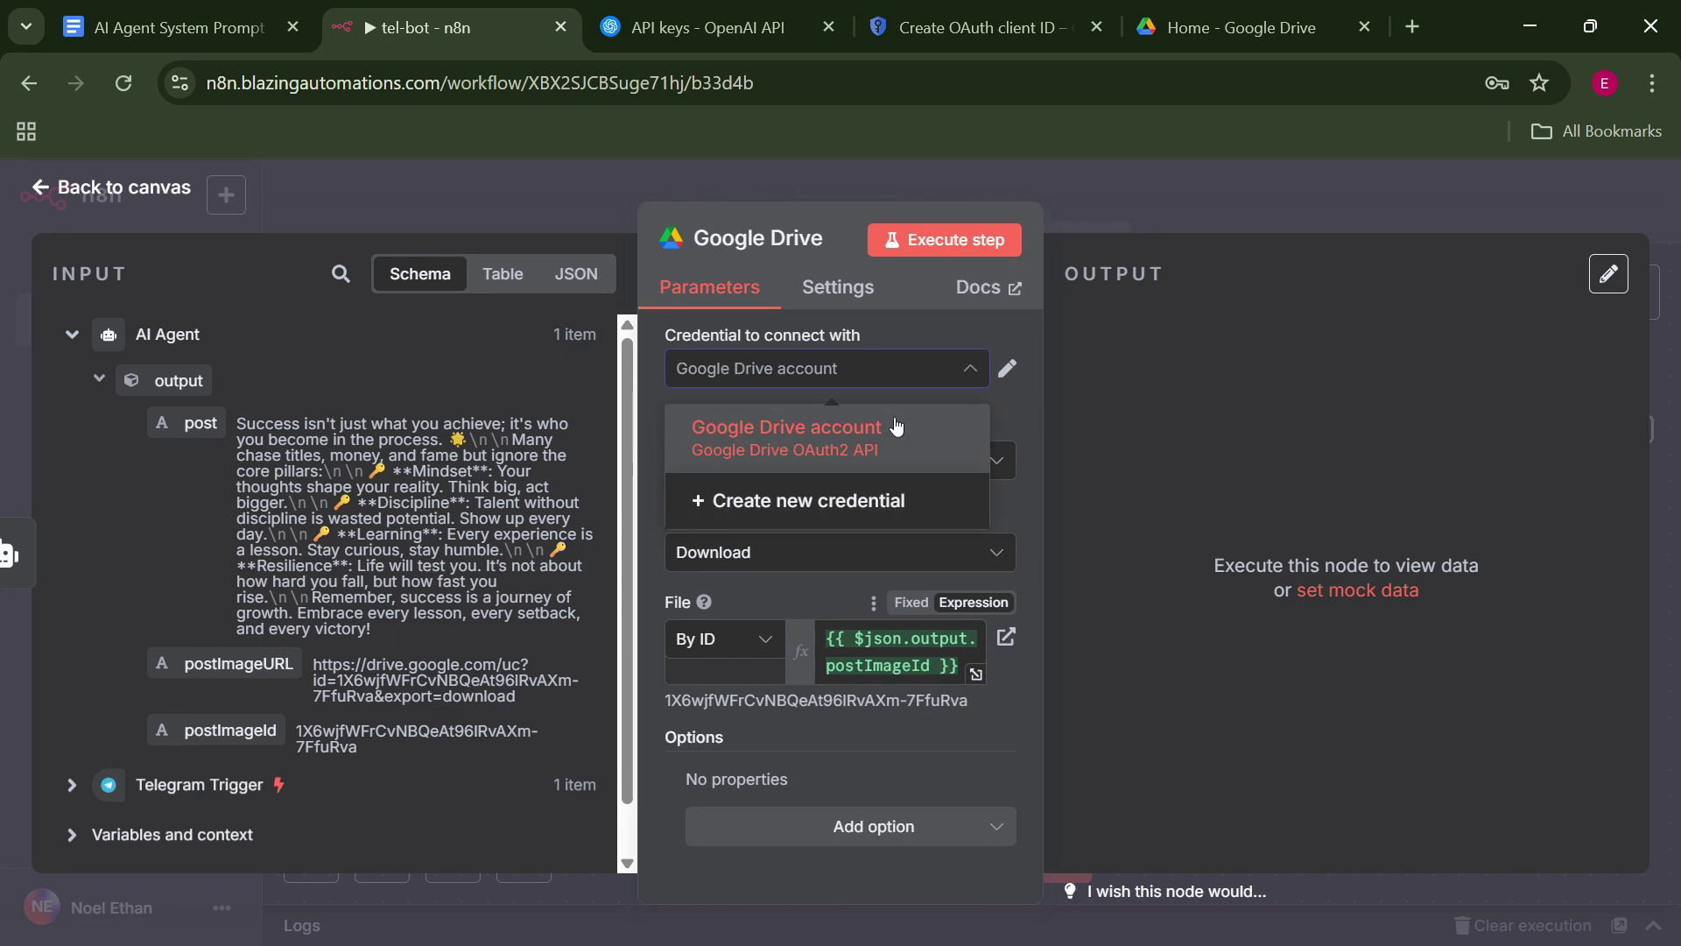
pyautogui.click(896, 427)
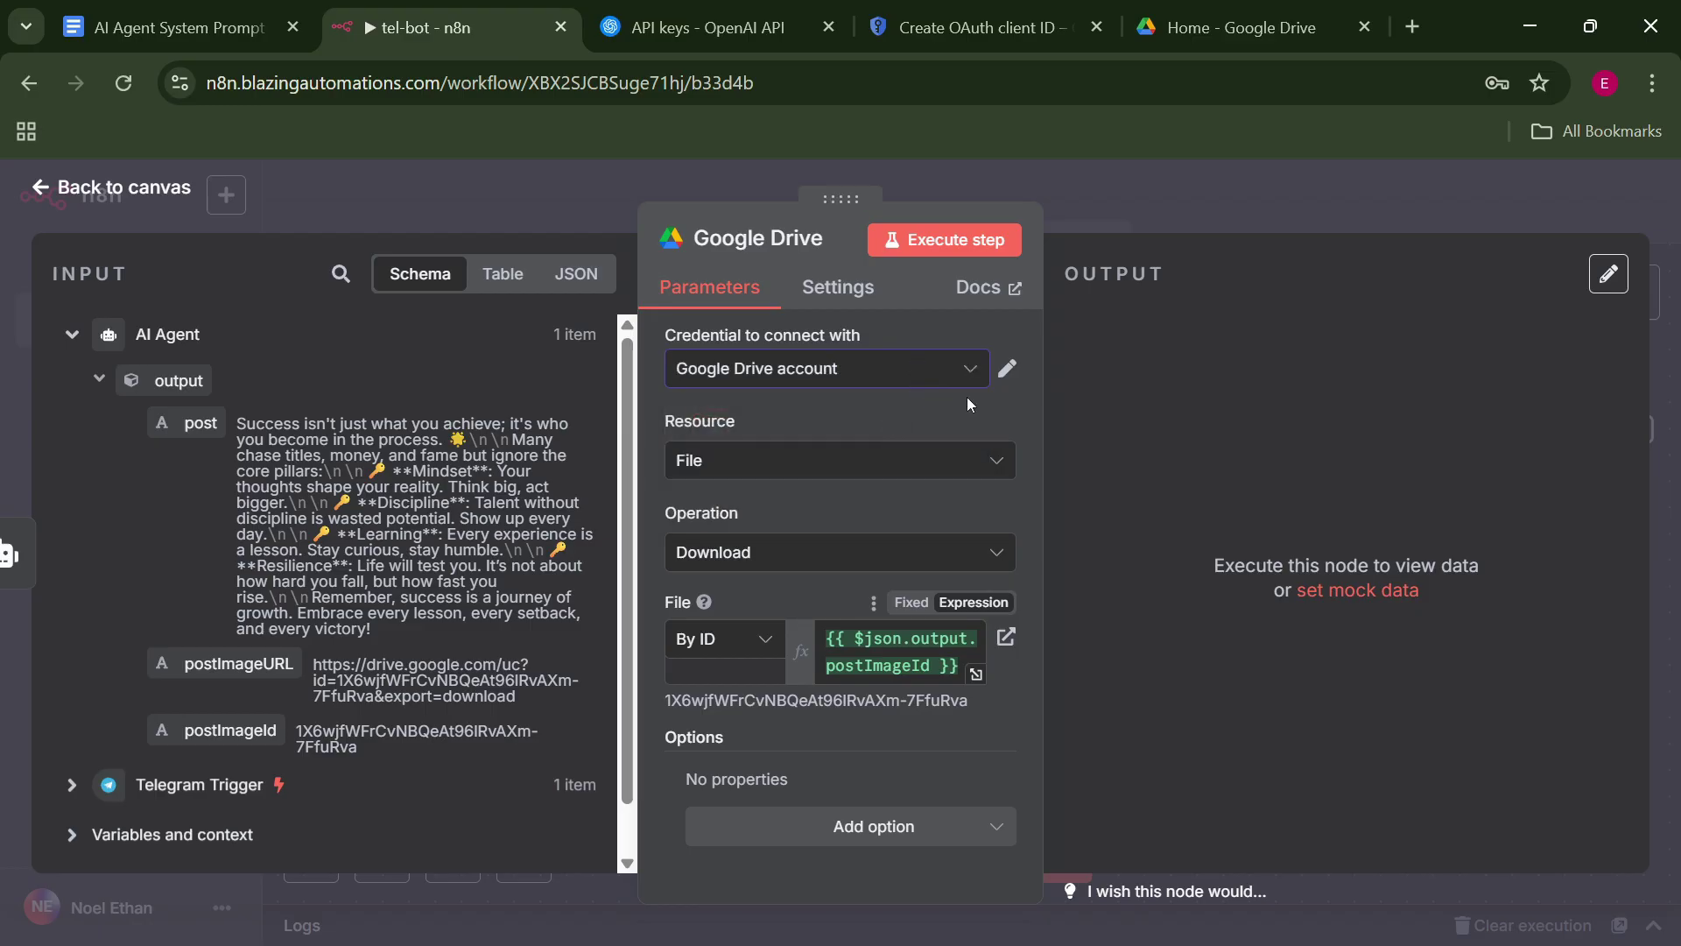
pyautogui.press('Escape')
pyautogui.click(1433, 333)
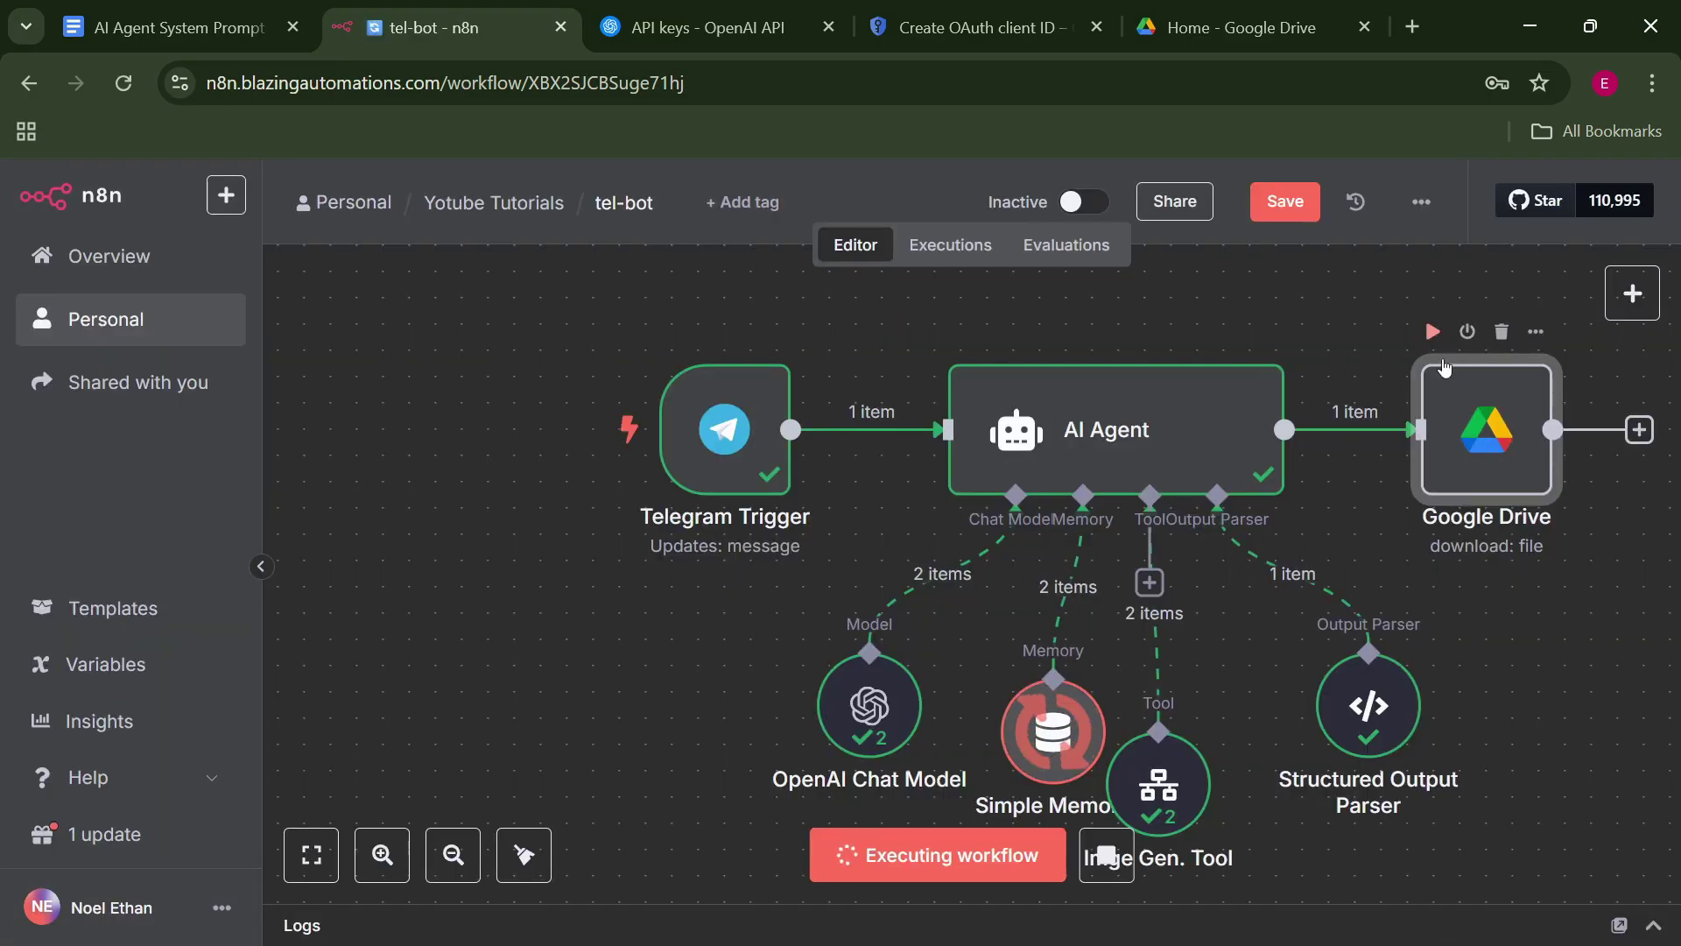
# Inspect the Google Drive node's output and preview the downloaded 1.63 MB PNG image.
pyautogui.doubleClick(1436, 420)
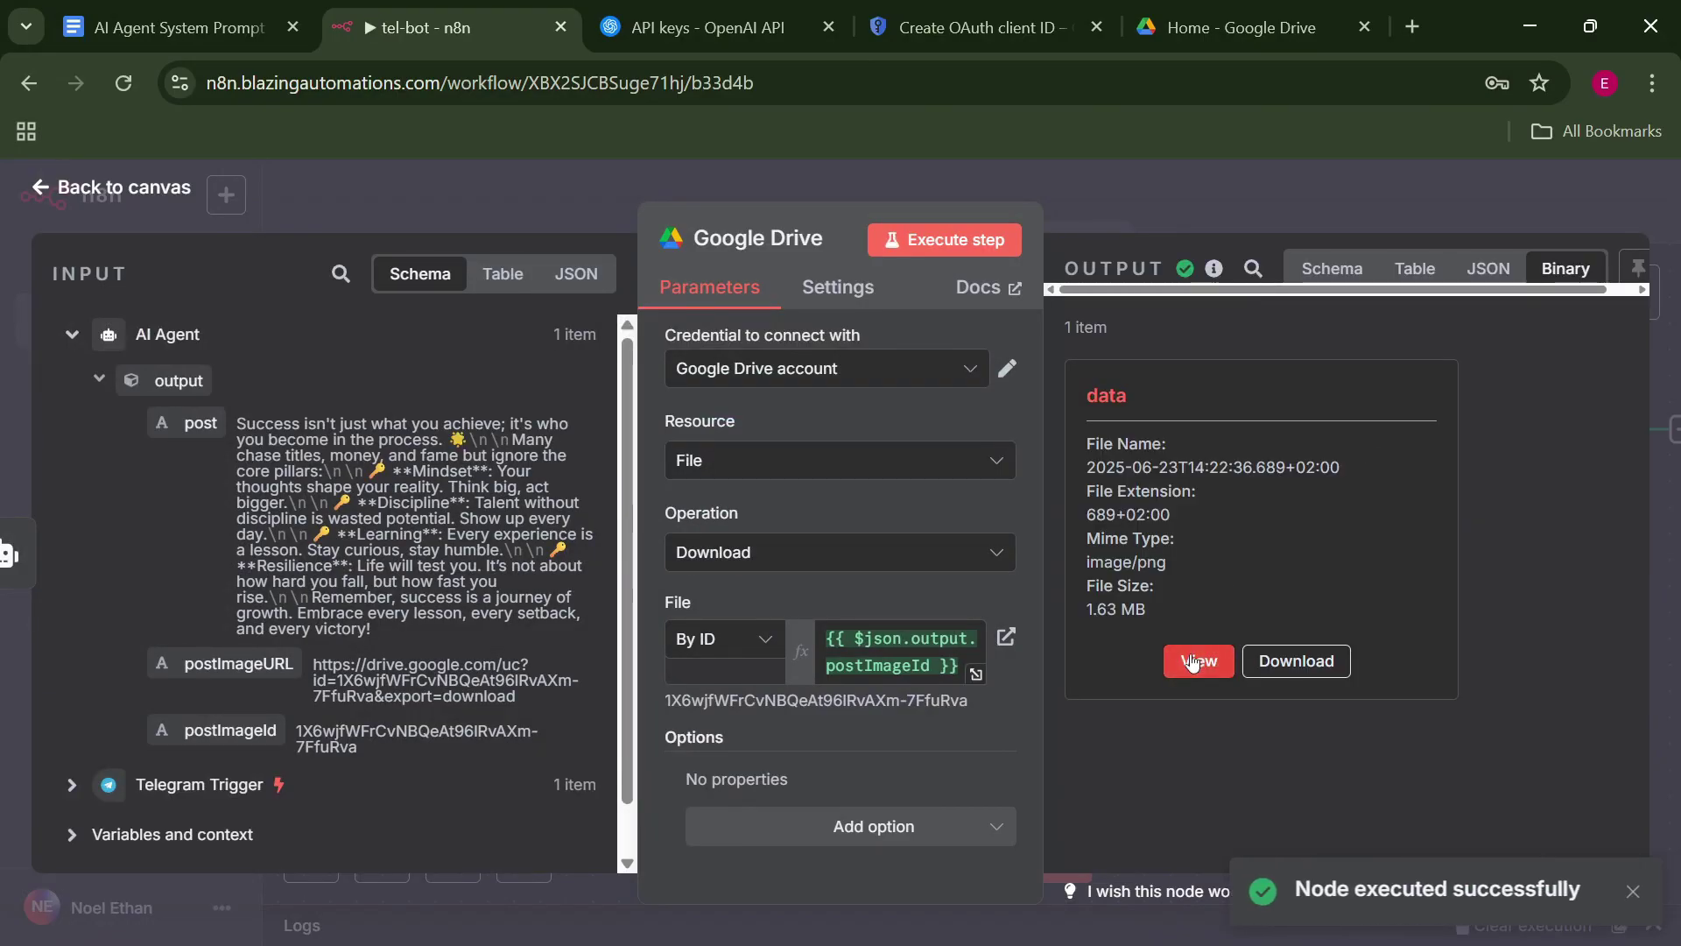
pyautogui.click(1192, 661)
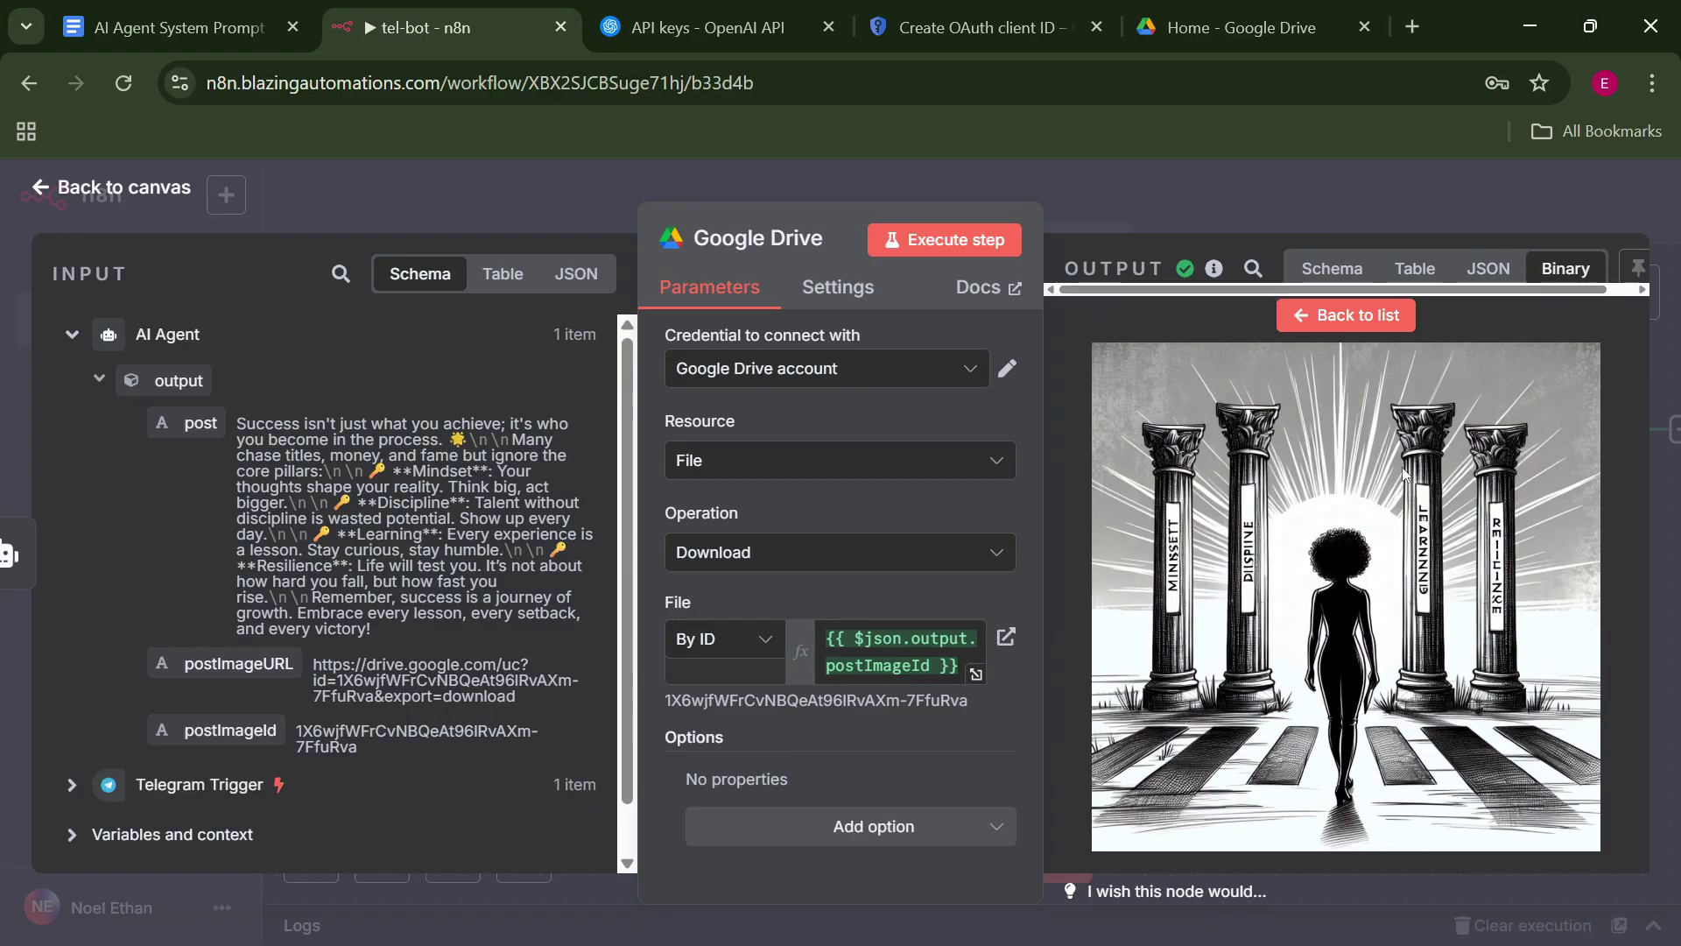
pyautogui.click(1380, 316)
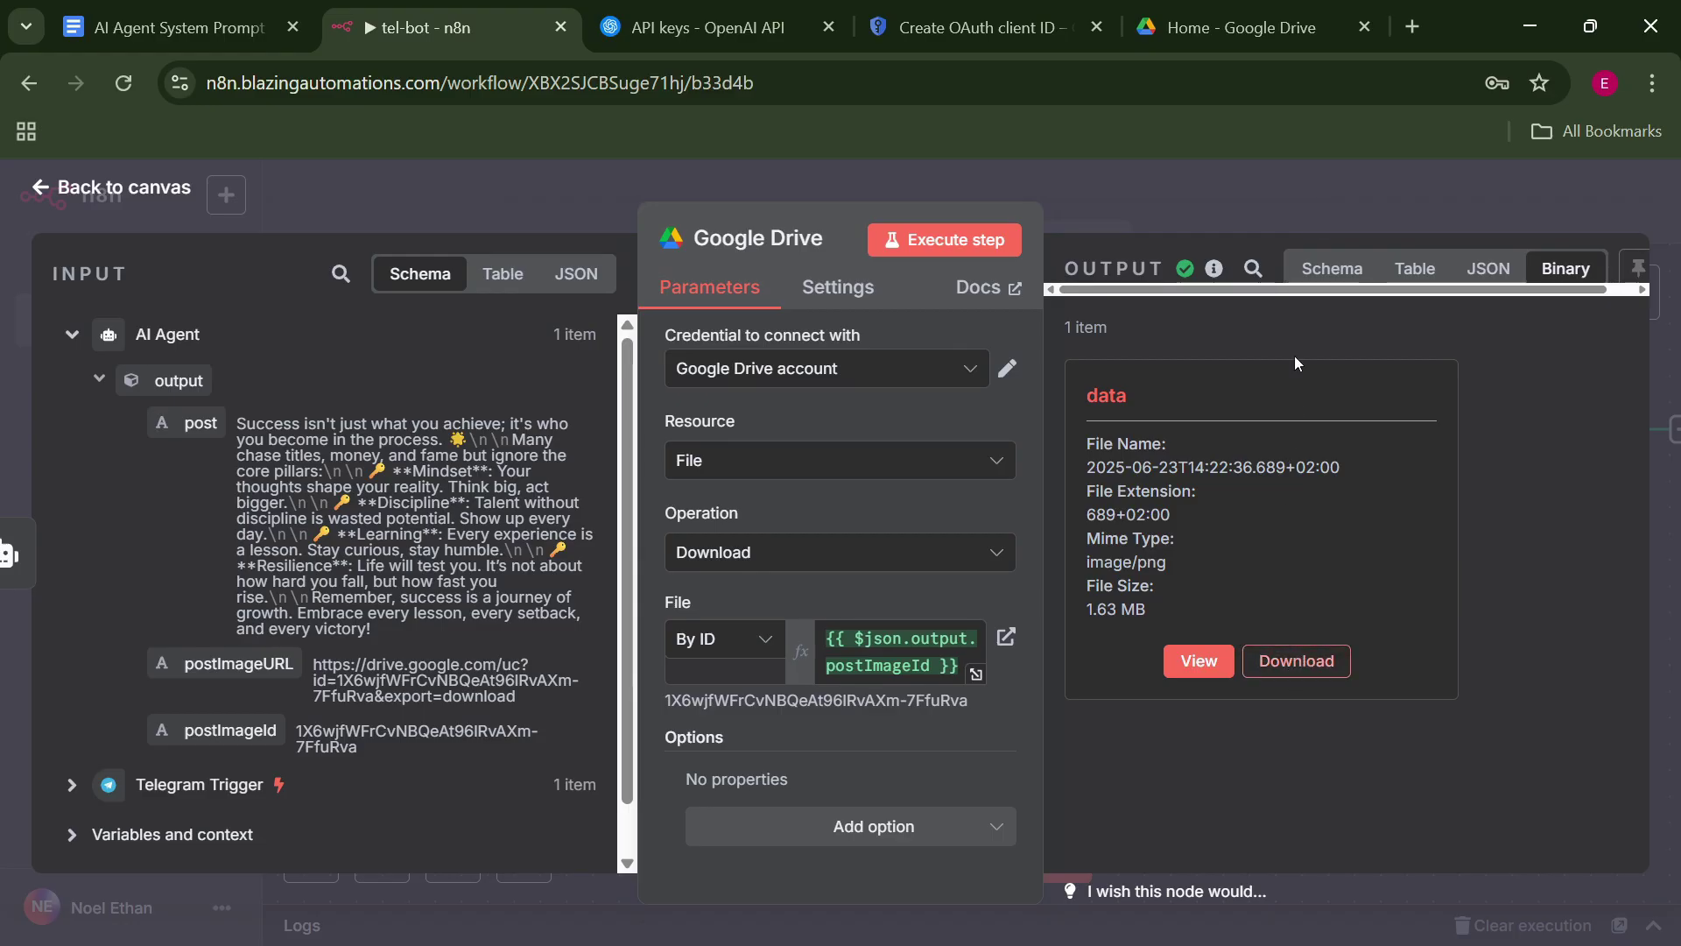
pyautogui.press('Escape')
pyautogui.moveTo(1537, 670); pyautogui.dragTo(1199, 659)
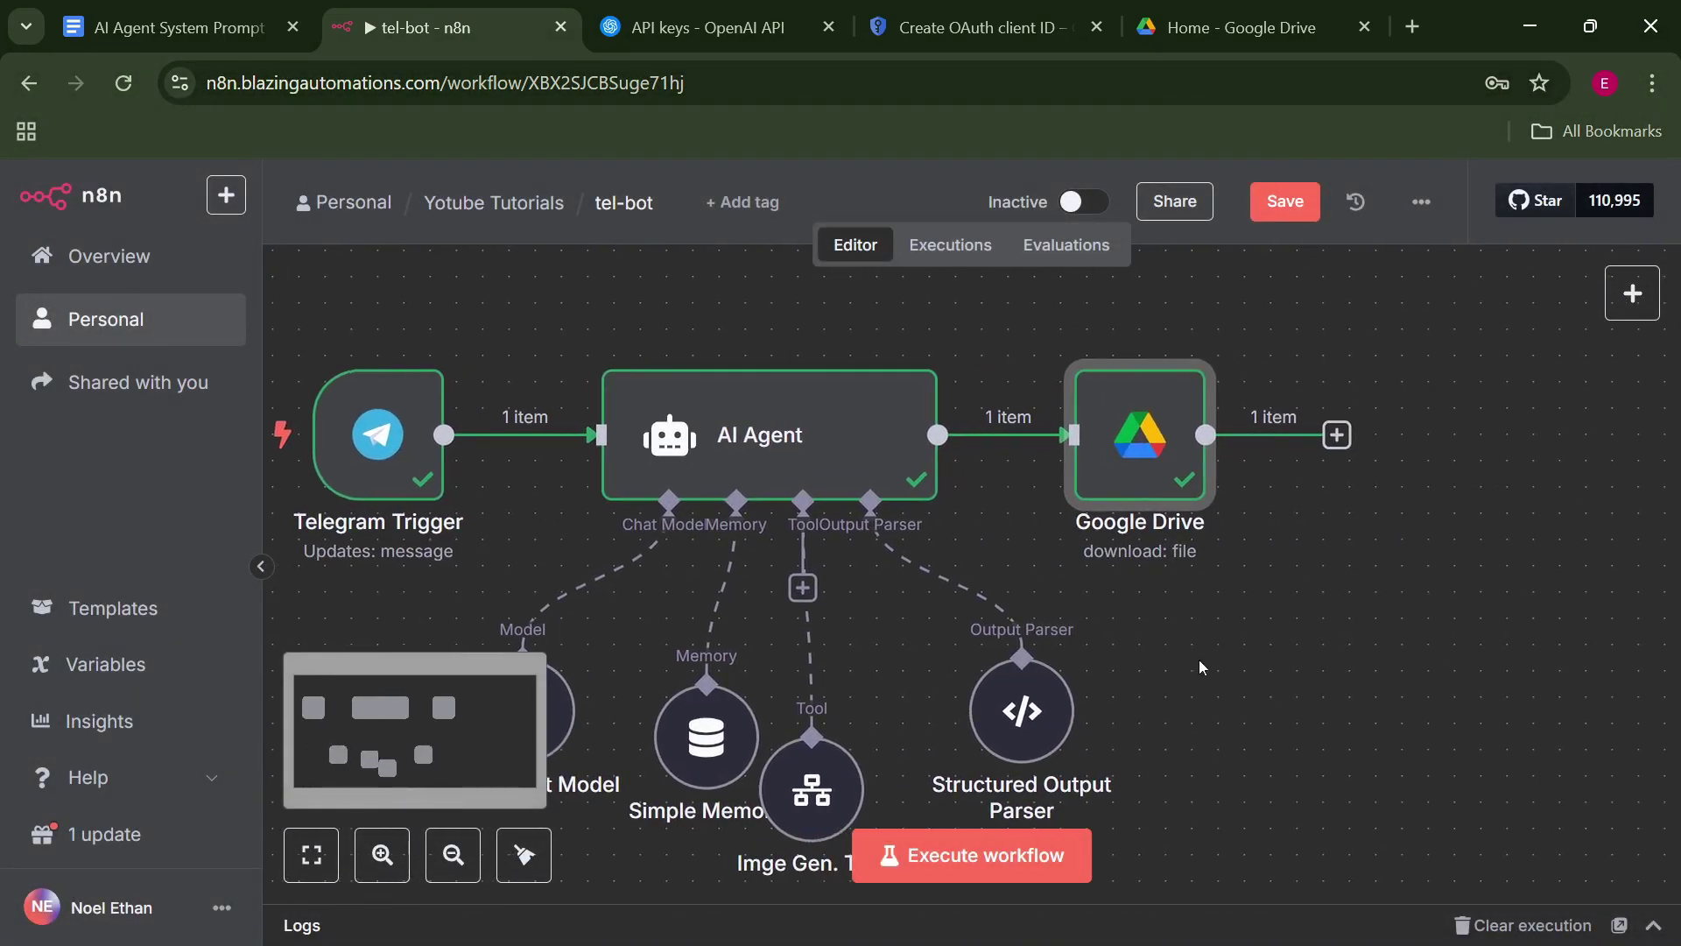
pyautogui.click(1336, 435)
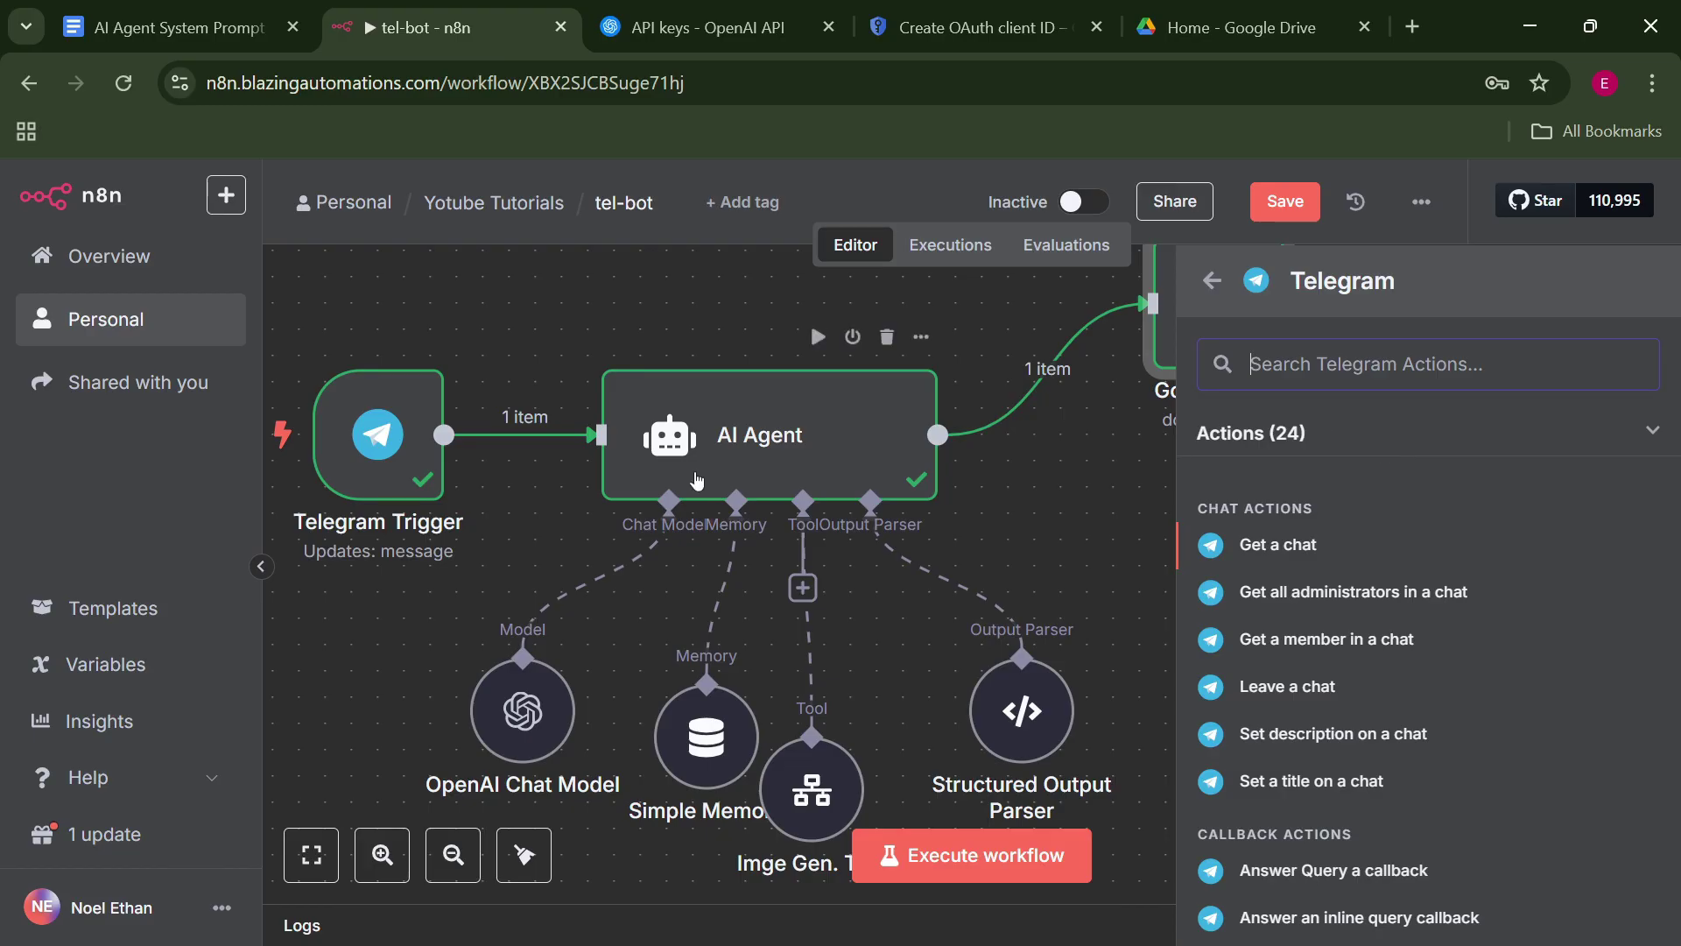
# Insert a Telegram 'Send a chat action' node (Typing, trigger's chat id) before the AI Agent.
pyautogui.click(649, 316)
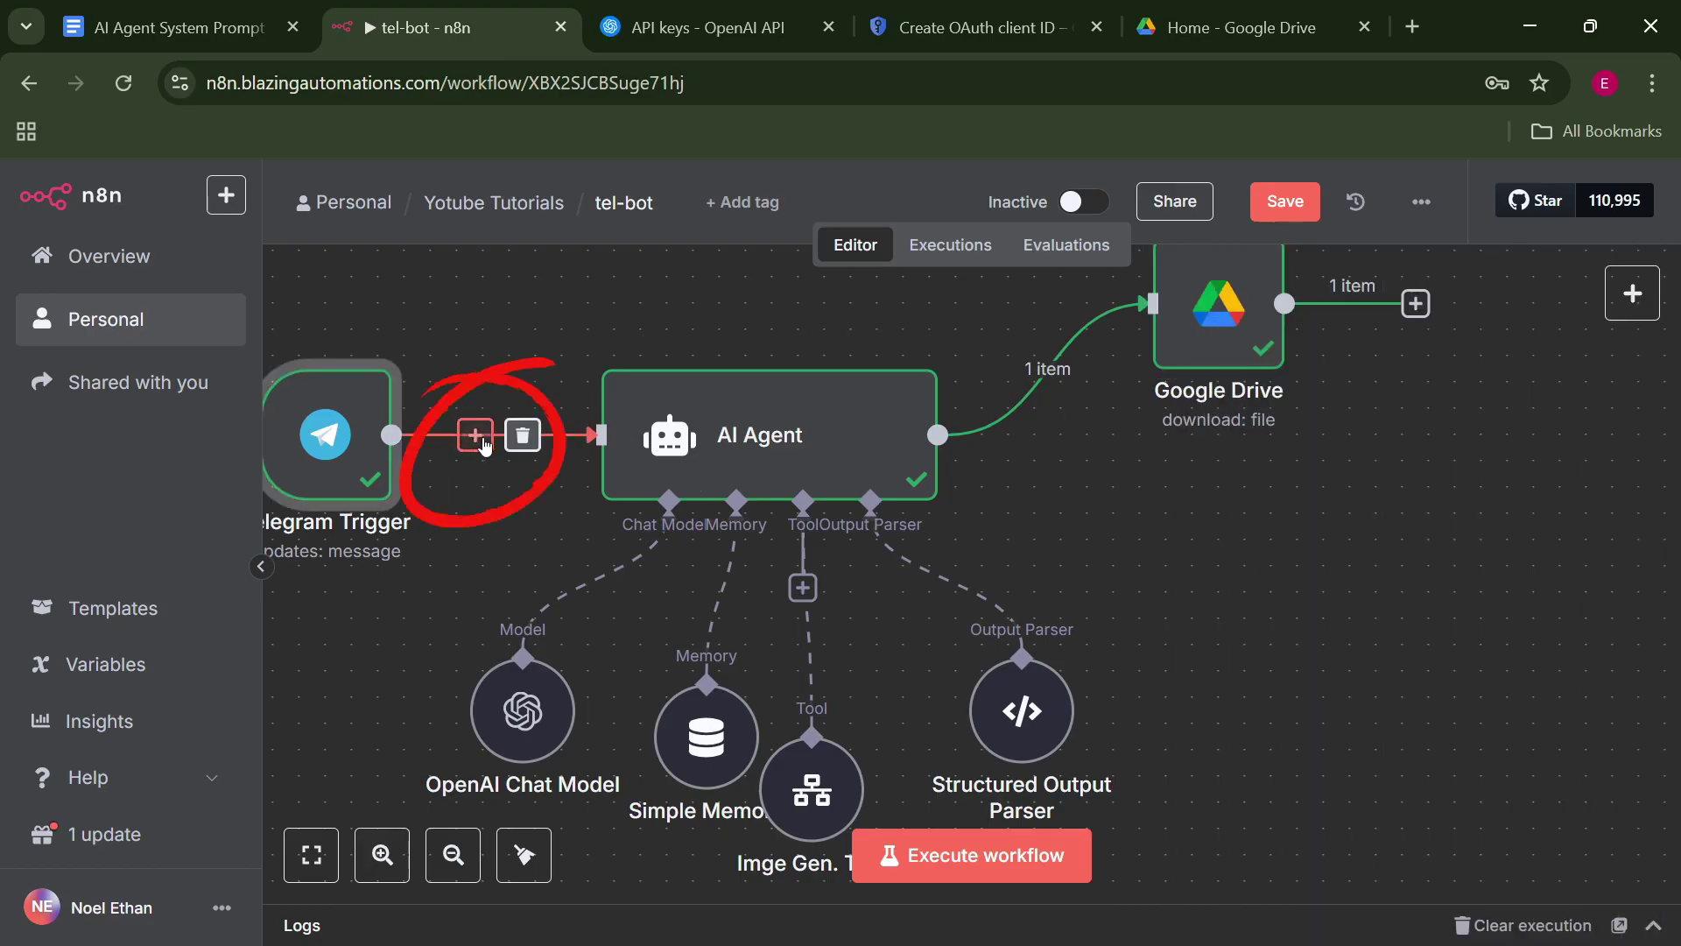
pyautogui.click(476, 448)
pyautogui.write('t')
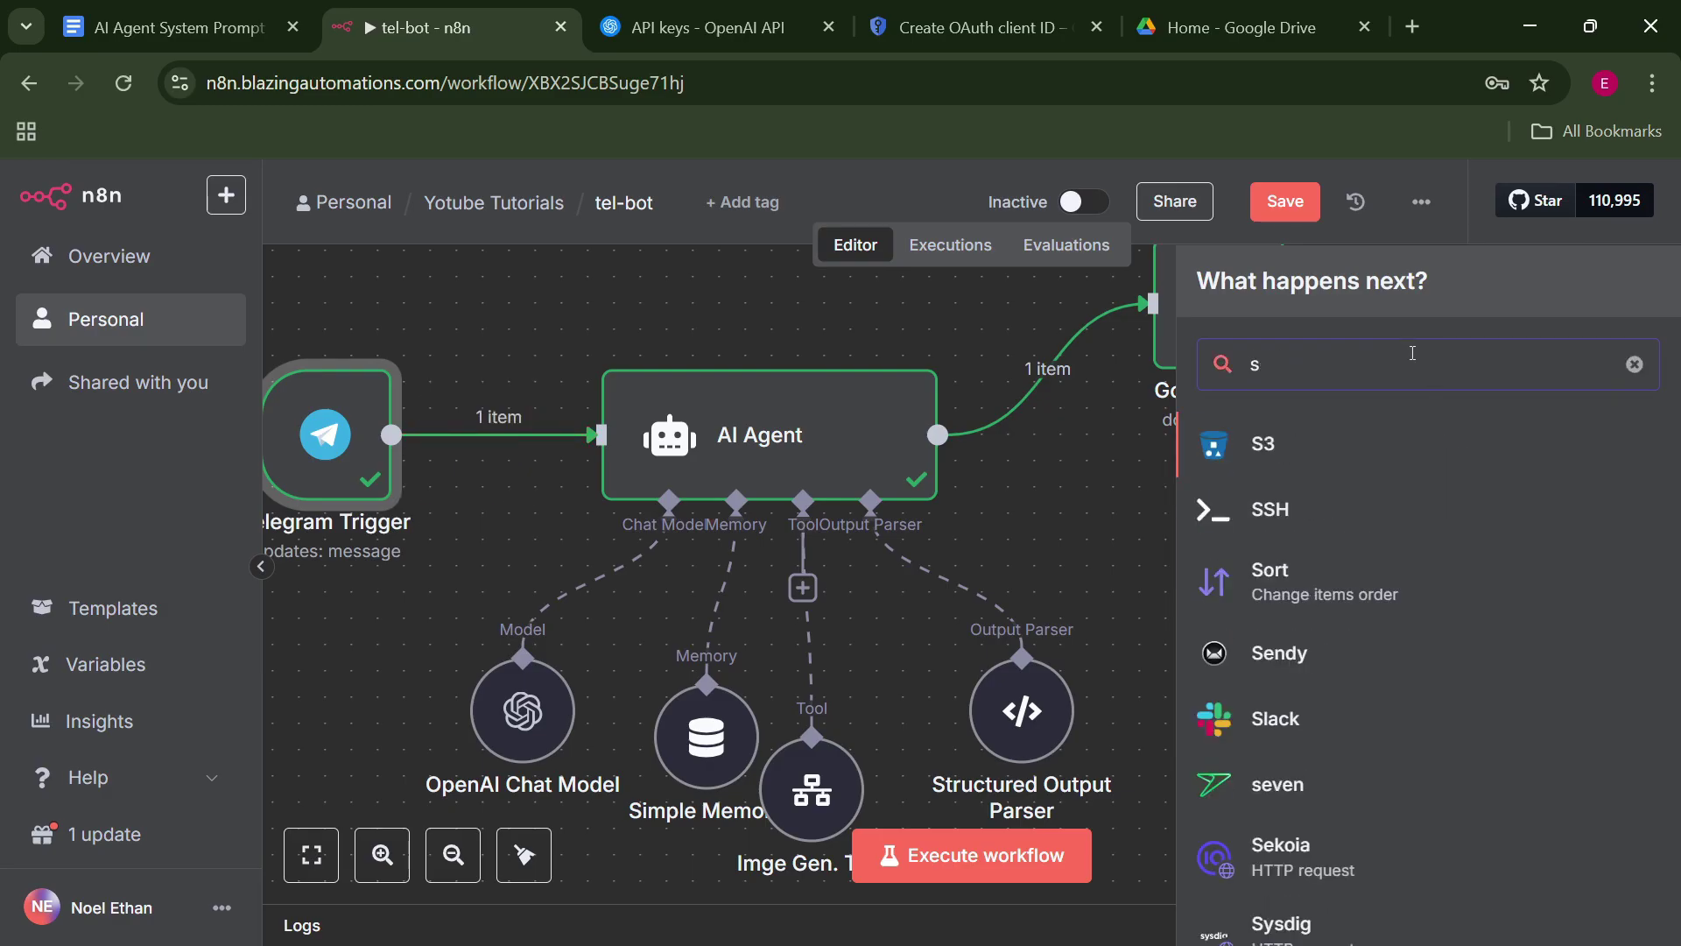
pyautogui.write('ele')
pyautogui.click(1464, 456)
pyautogui.middleClick(1613, 578)
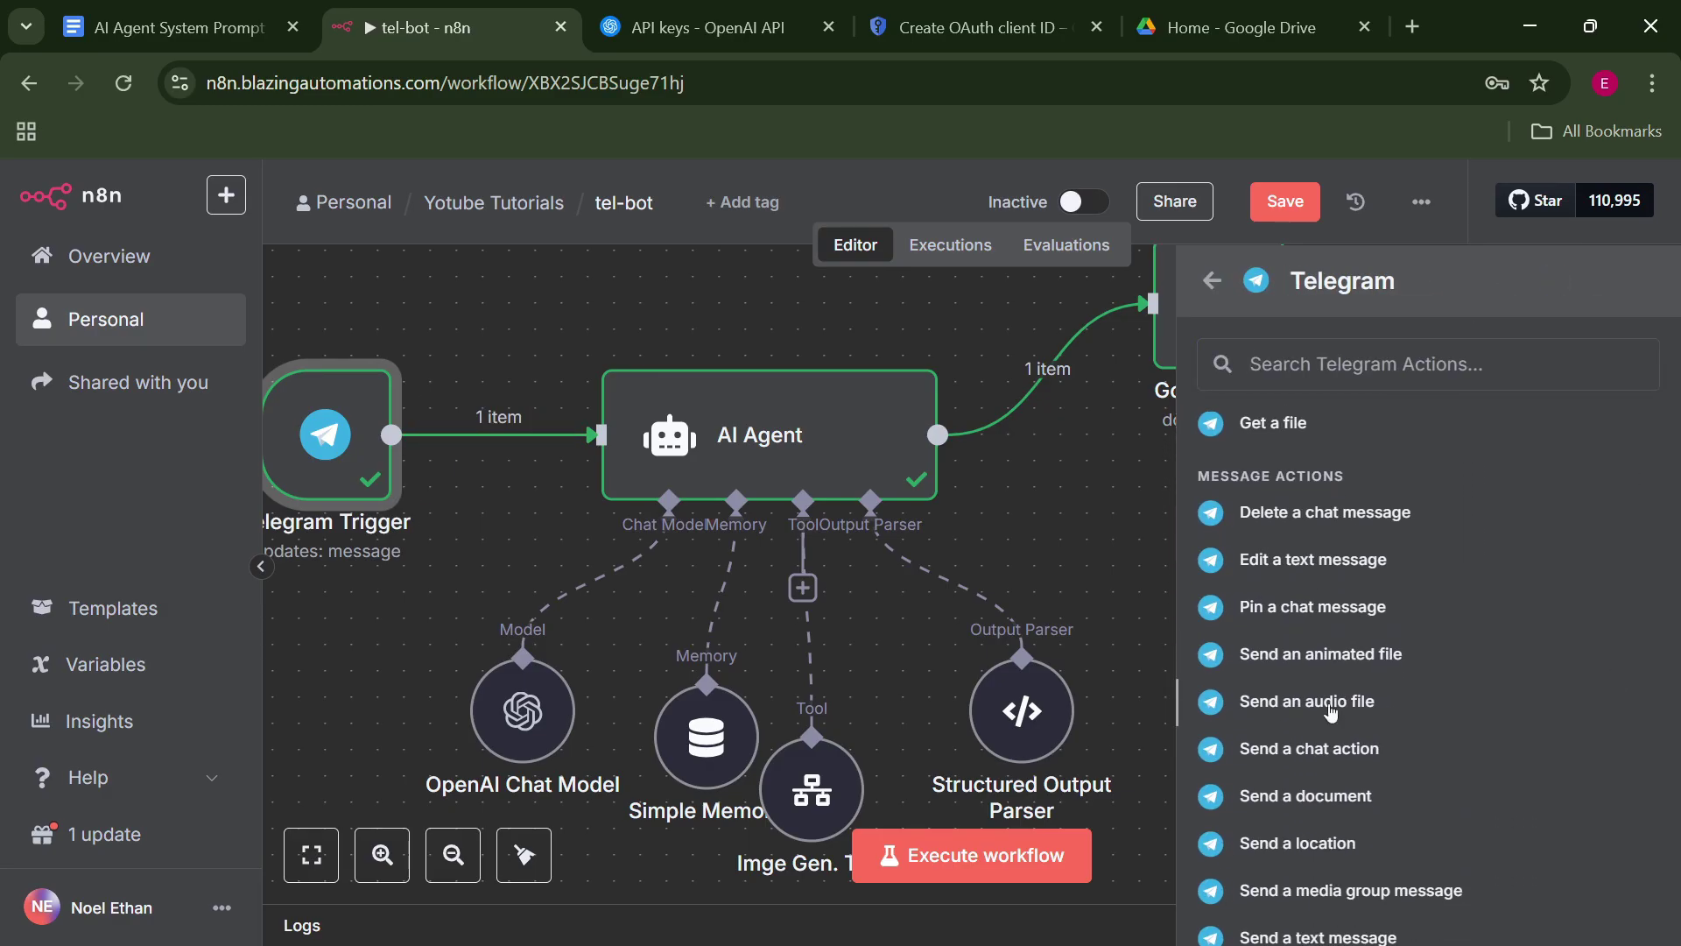
pyautogui.click(1309, 749)
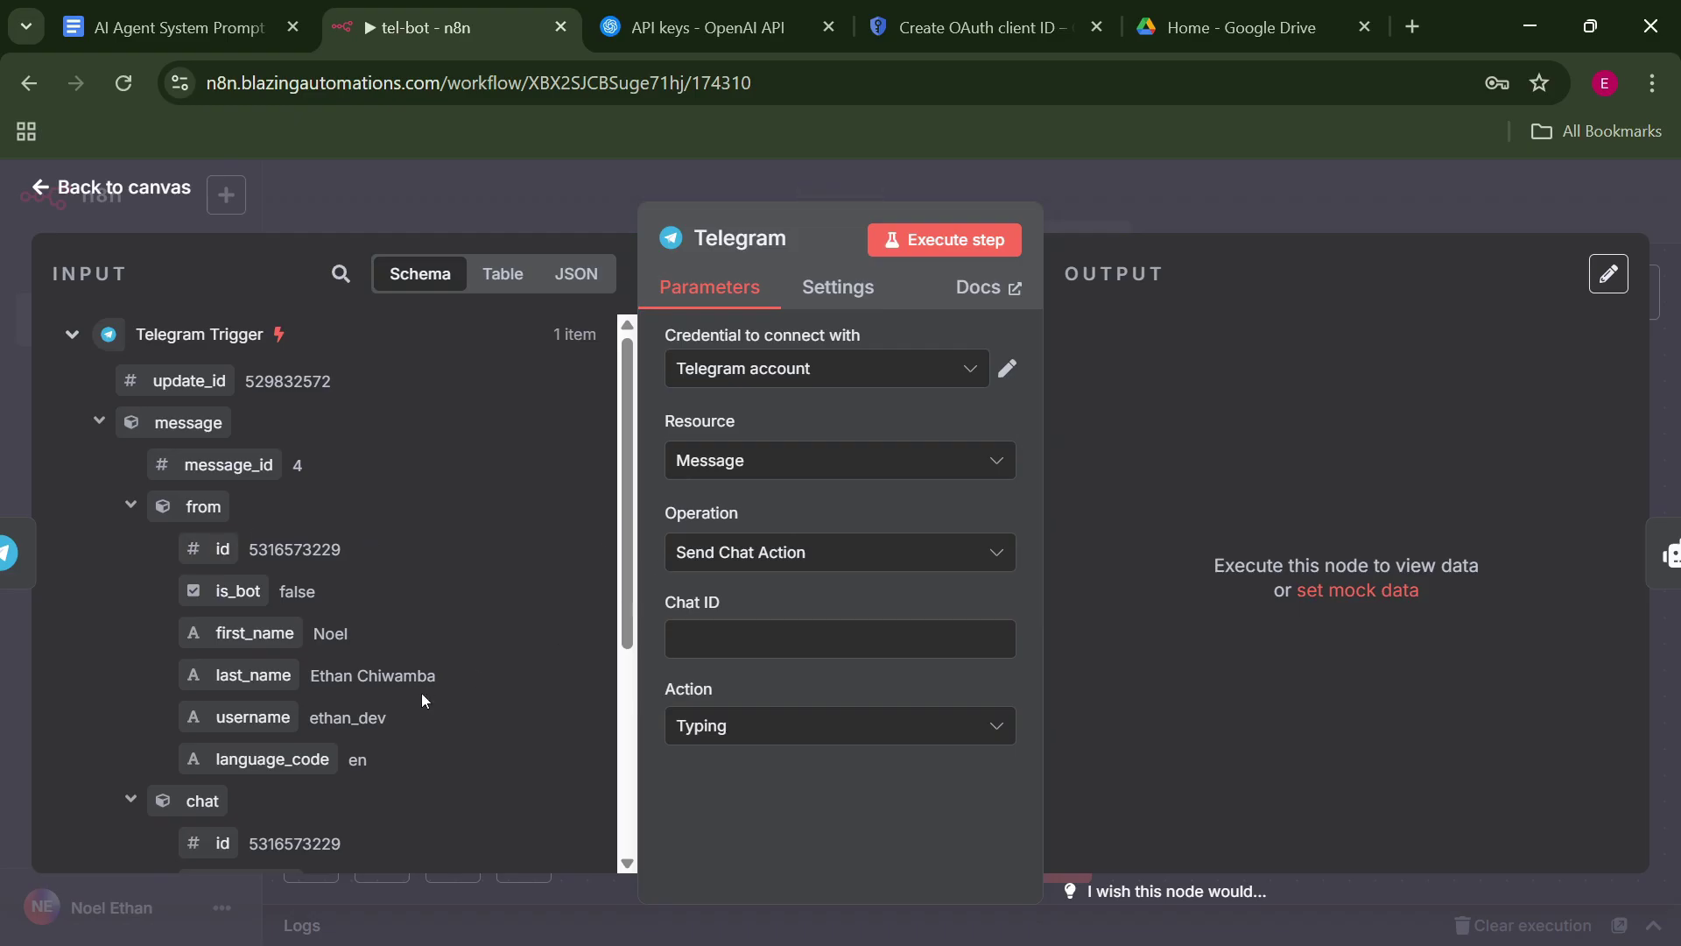
pyautogui.moveTo(219, 842); pyautogui.dragTo(683, 642)
pyautogui.click(841, 367)
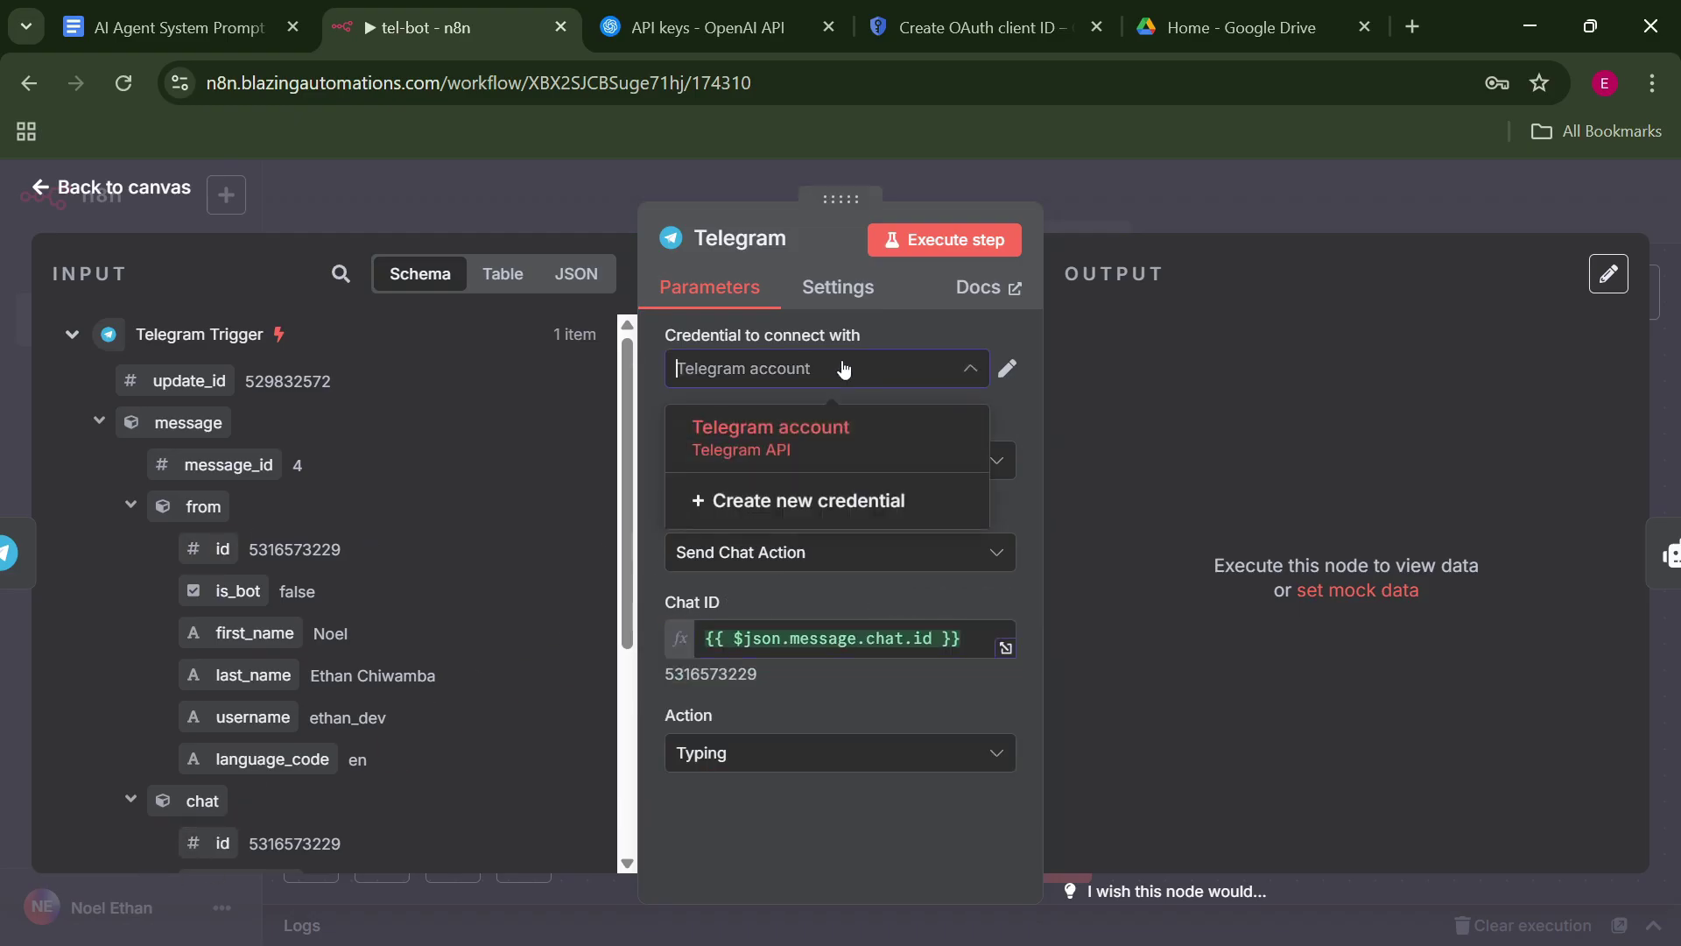
pyautogui.click(1126, 427)
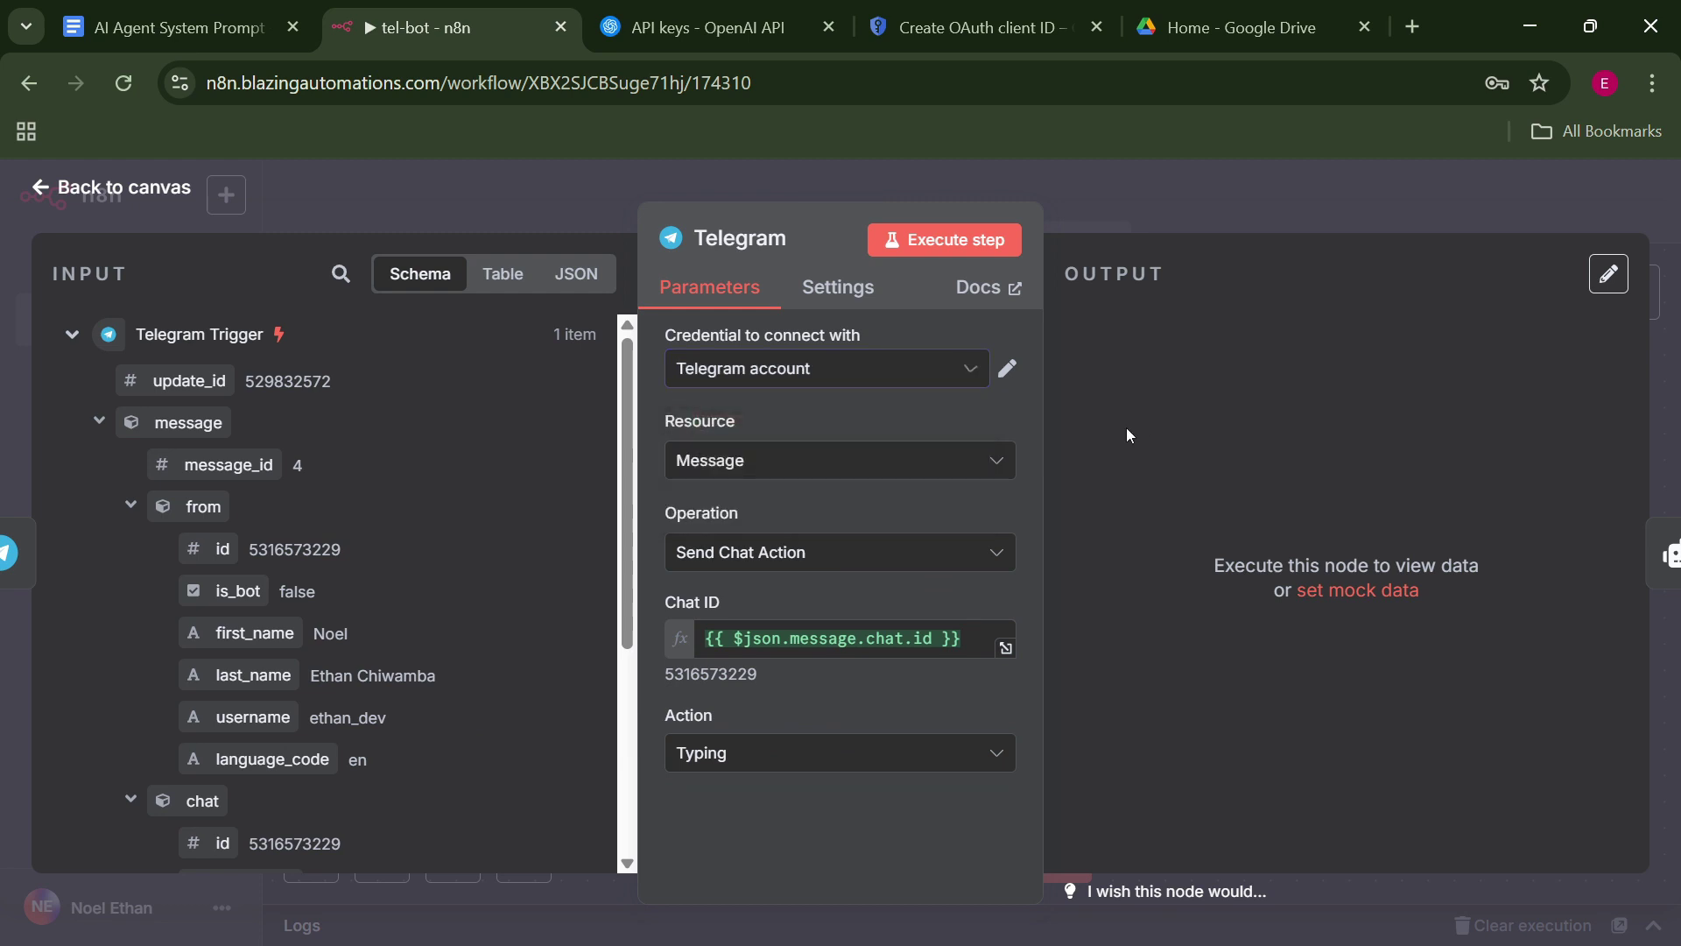
pyautogui.click(798, 755)
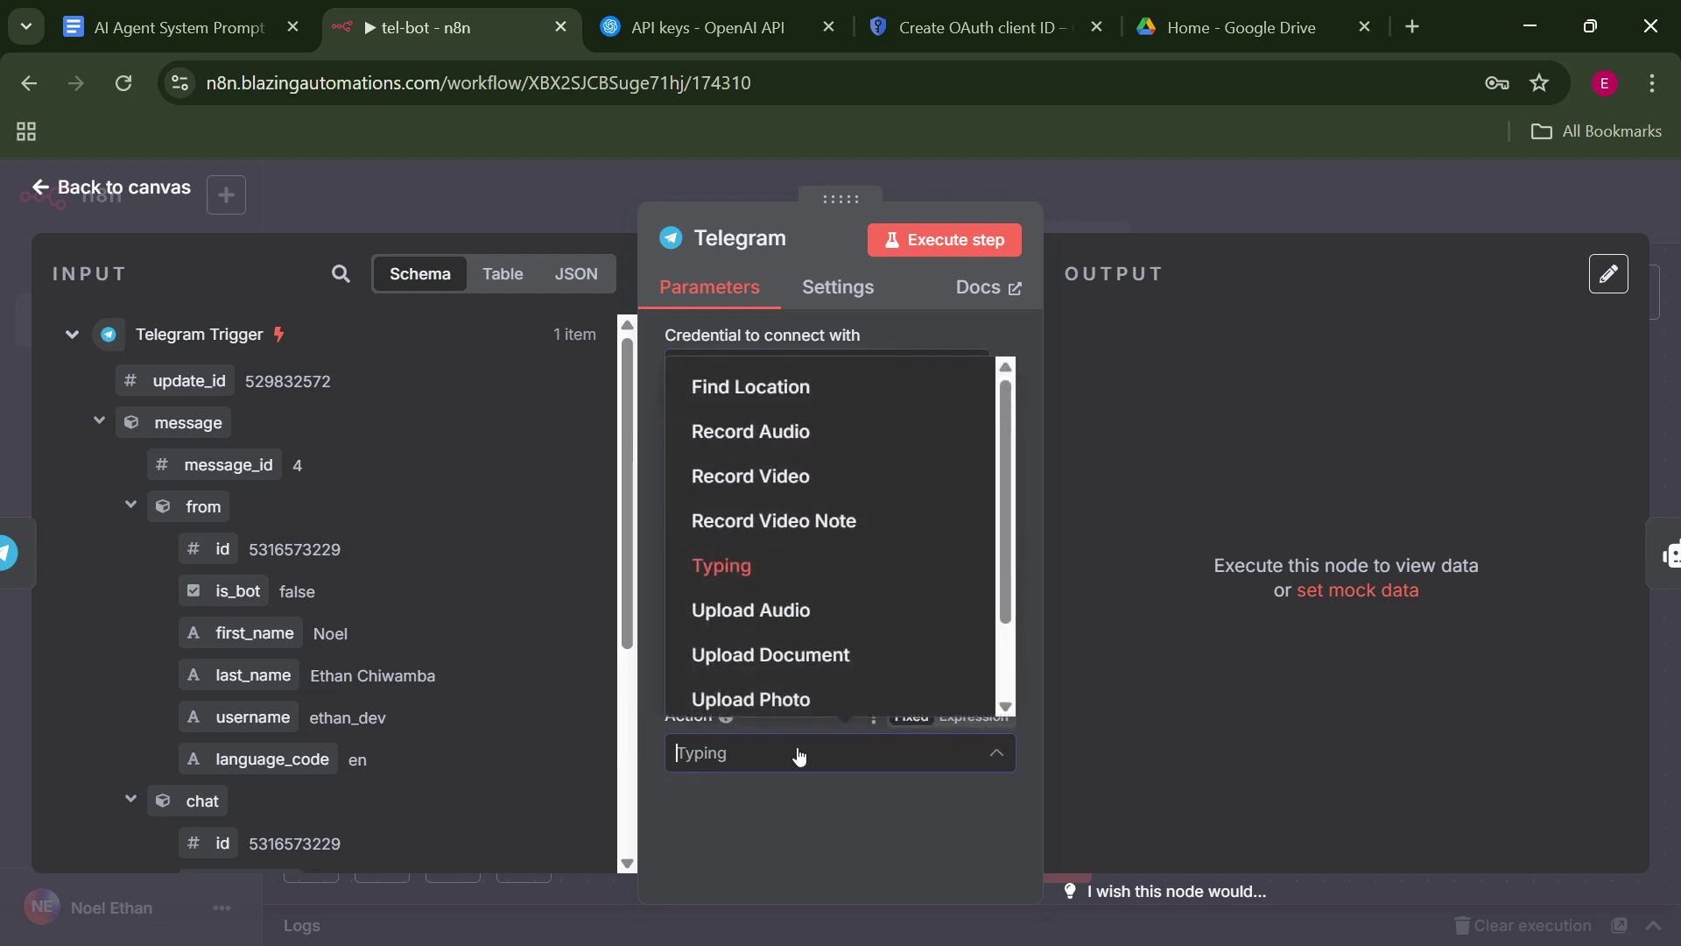
pyautogui.press('Escape')
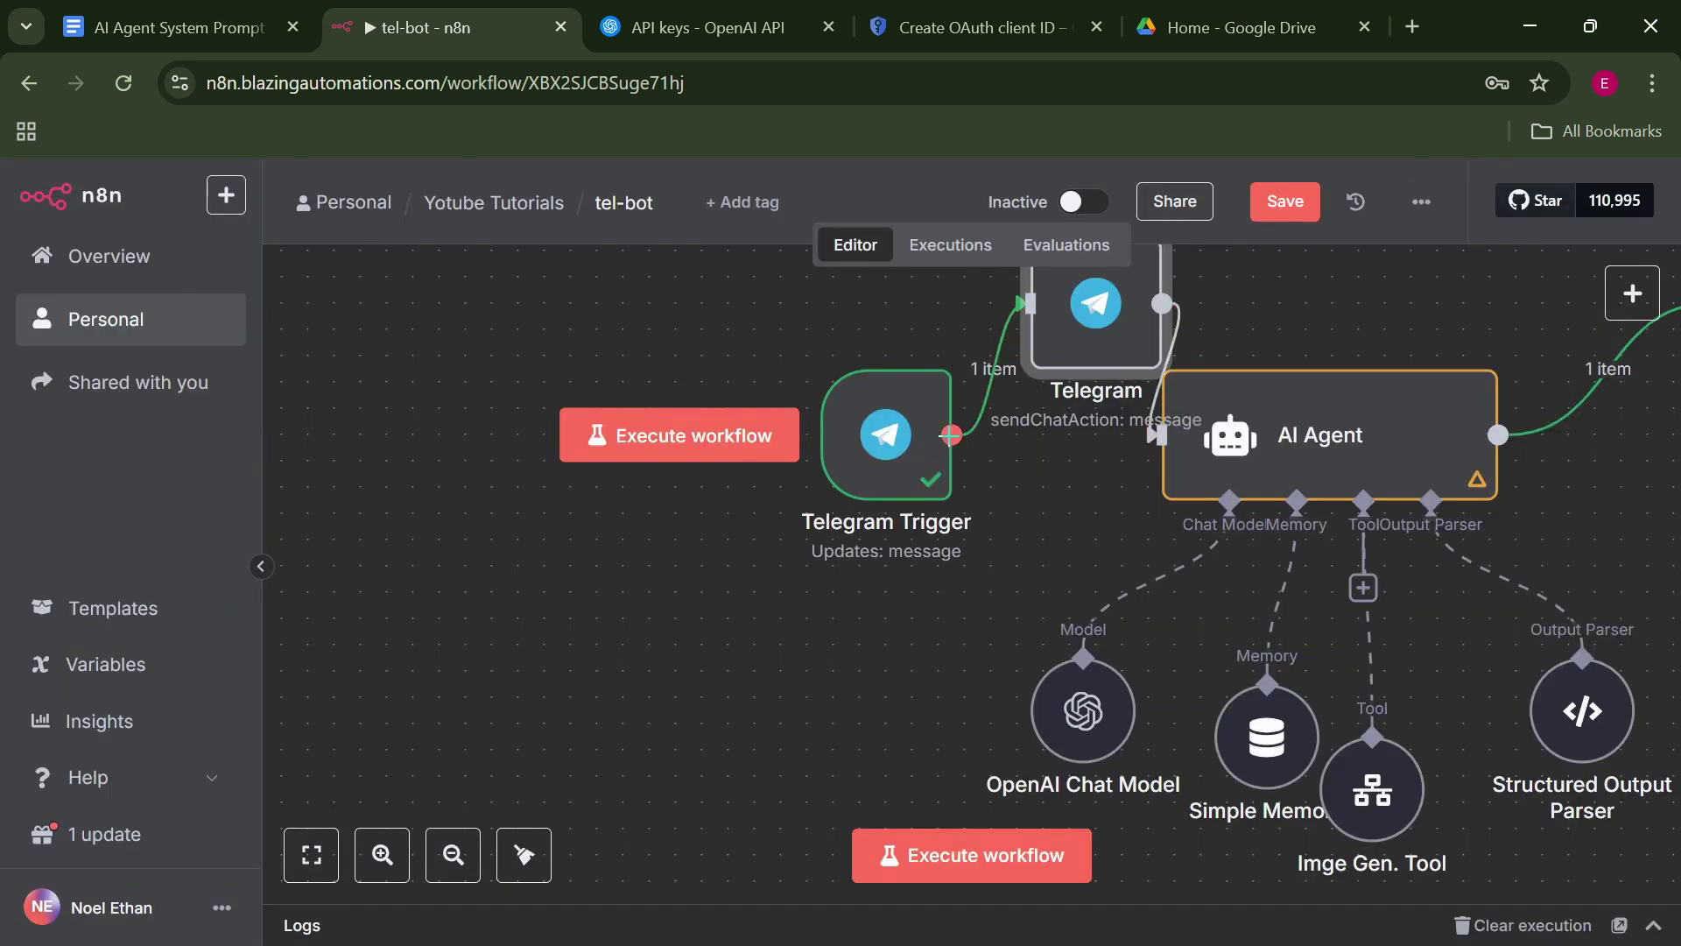
# Auto-arrange the nodes and align Telegram Trigger level with the Typing chat-action node.
pyautogui.hotkey('shift', 'alt', 't')
pyautogui.moveTo(467, 439); pyautogui.dragTo(470, 465)
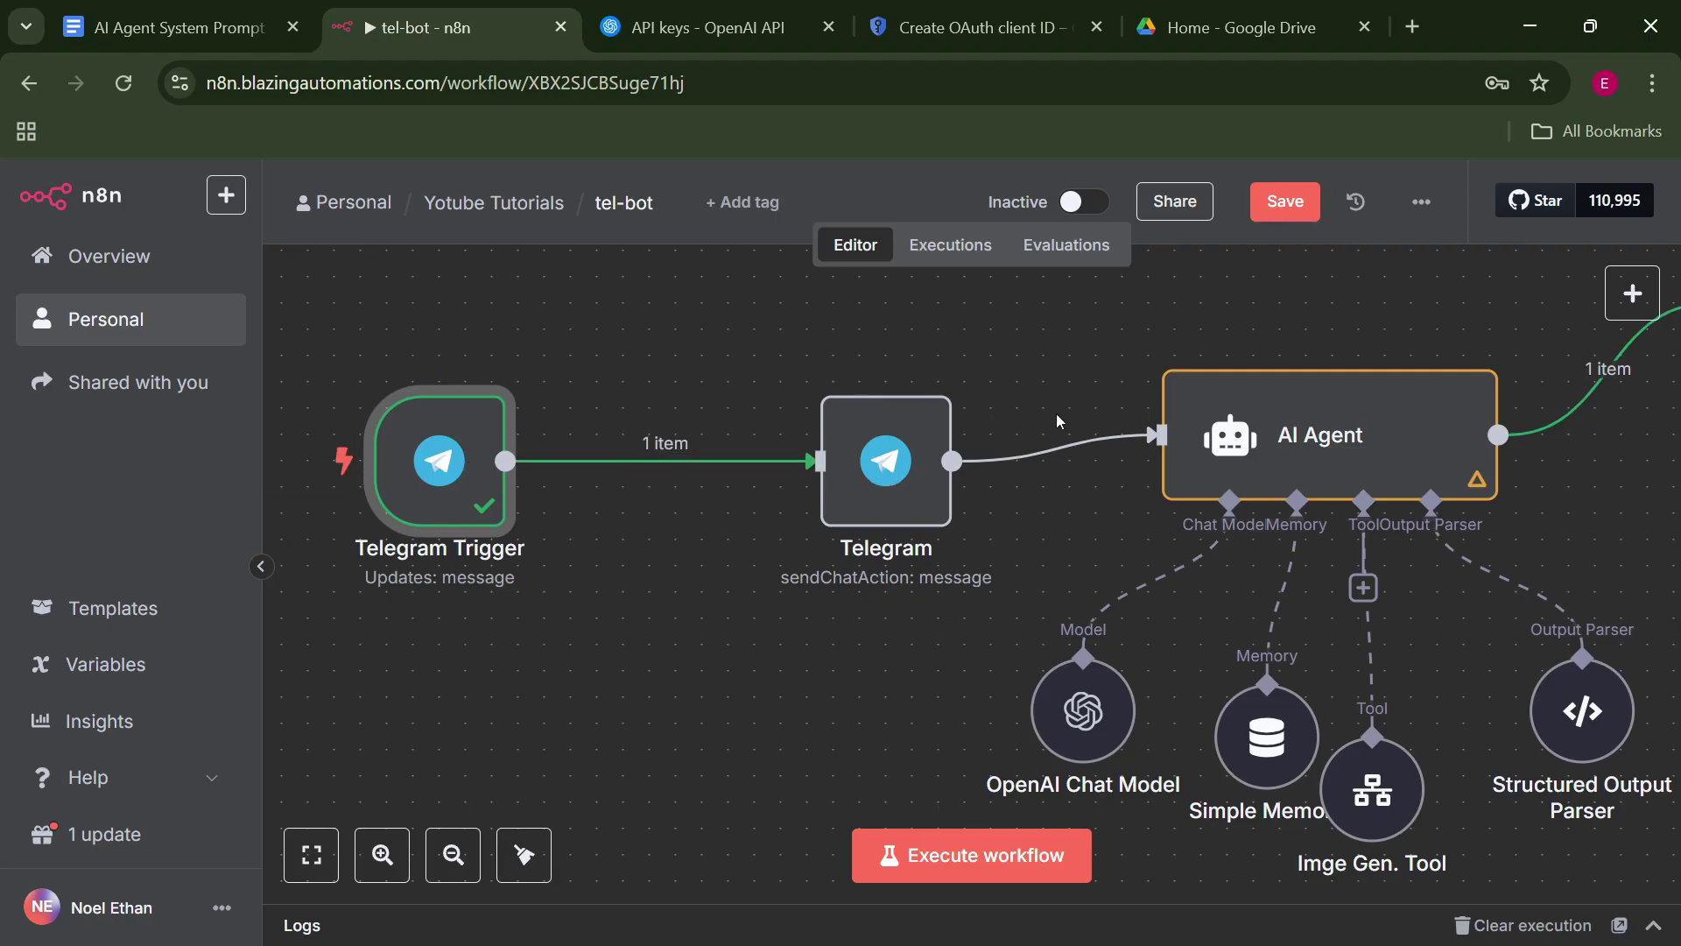
pyautogui.moveTo(1275, 316); pyautogui.dragTo(865, 344)
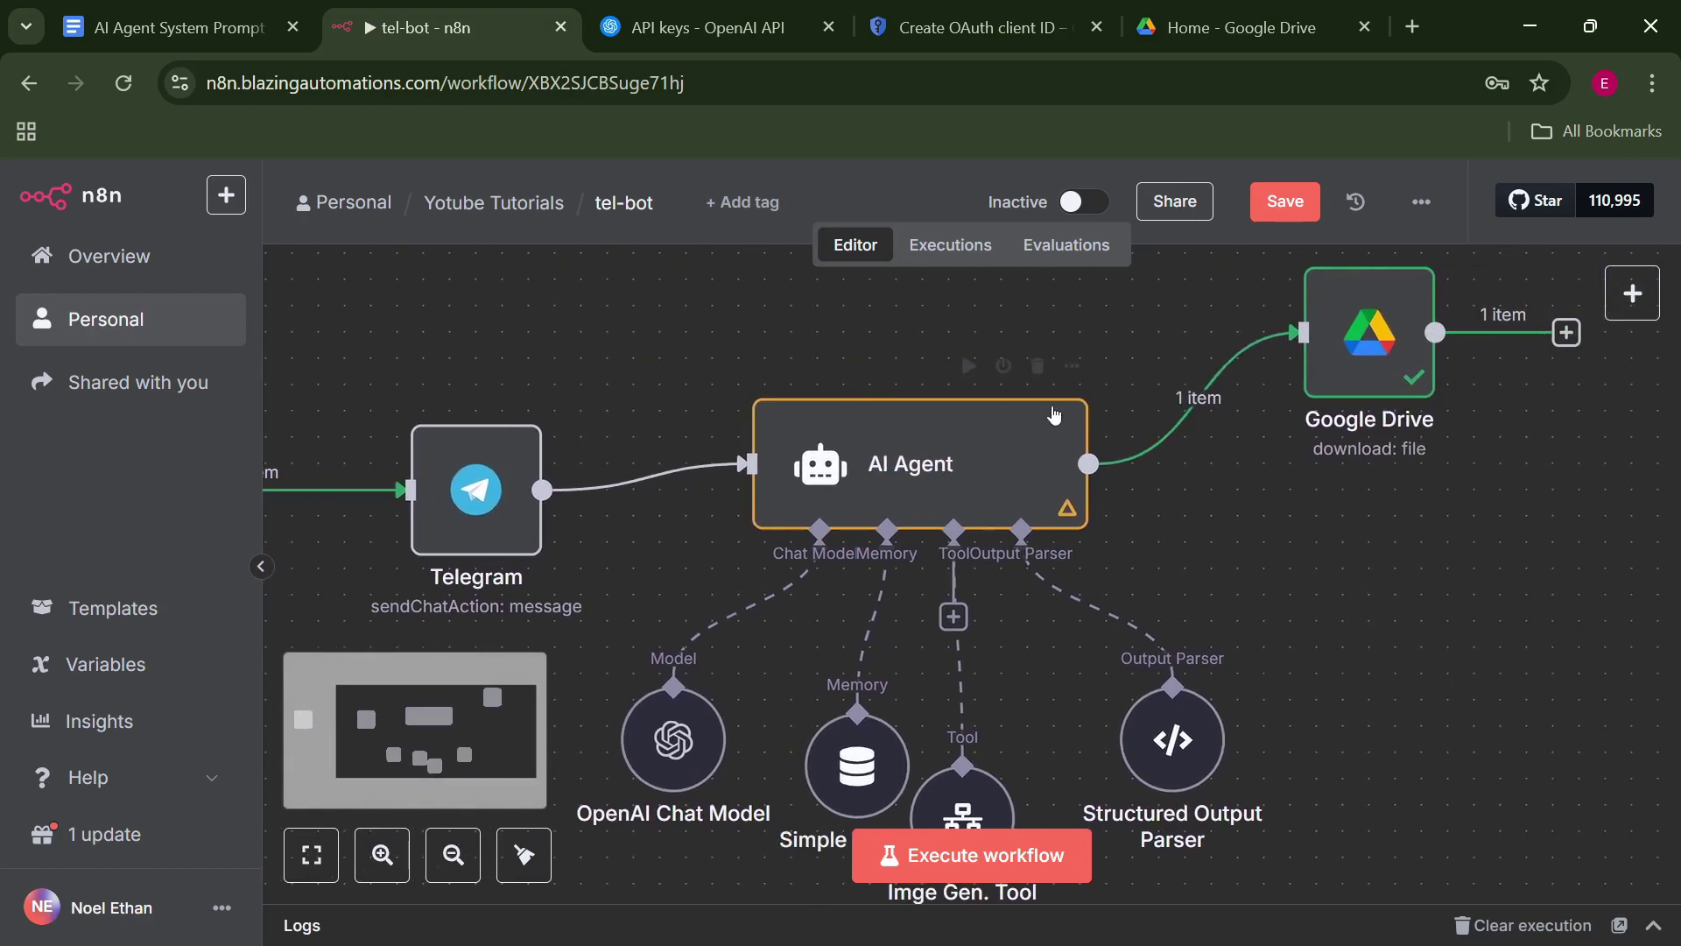
# Add a Telegram 'Send a text message' node after the AI Agent.
pyautogui.click(1090, 464)
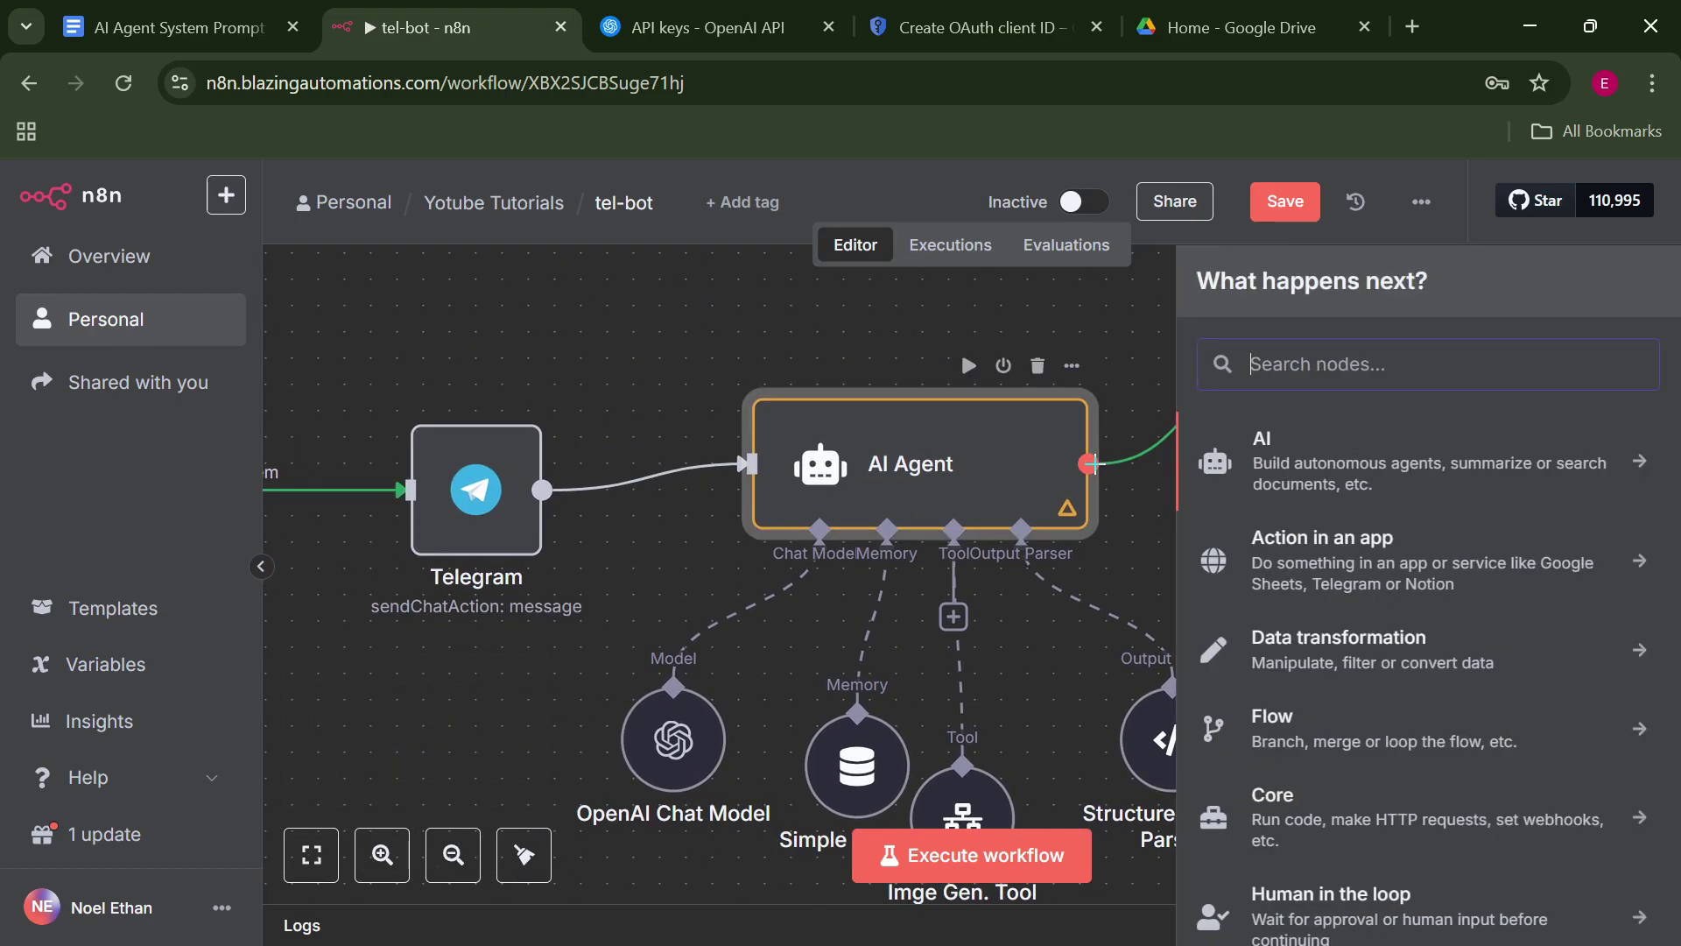
pyautogui.write('tele')
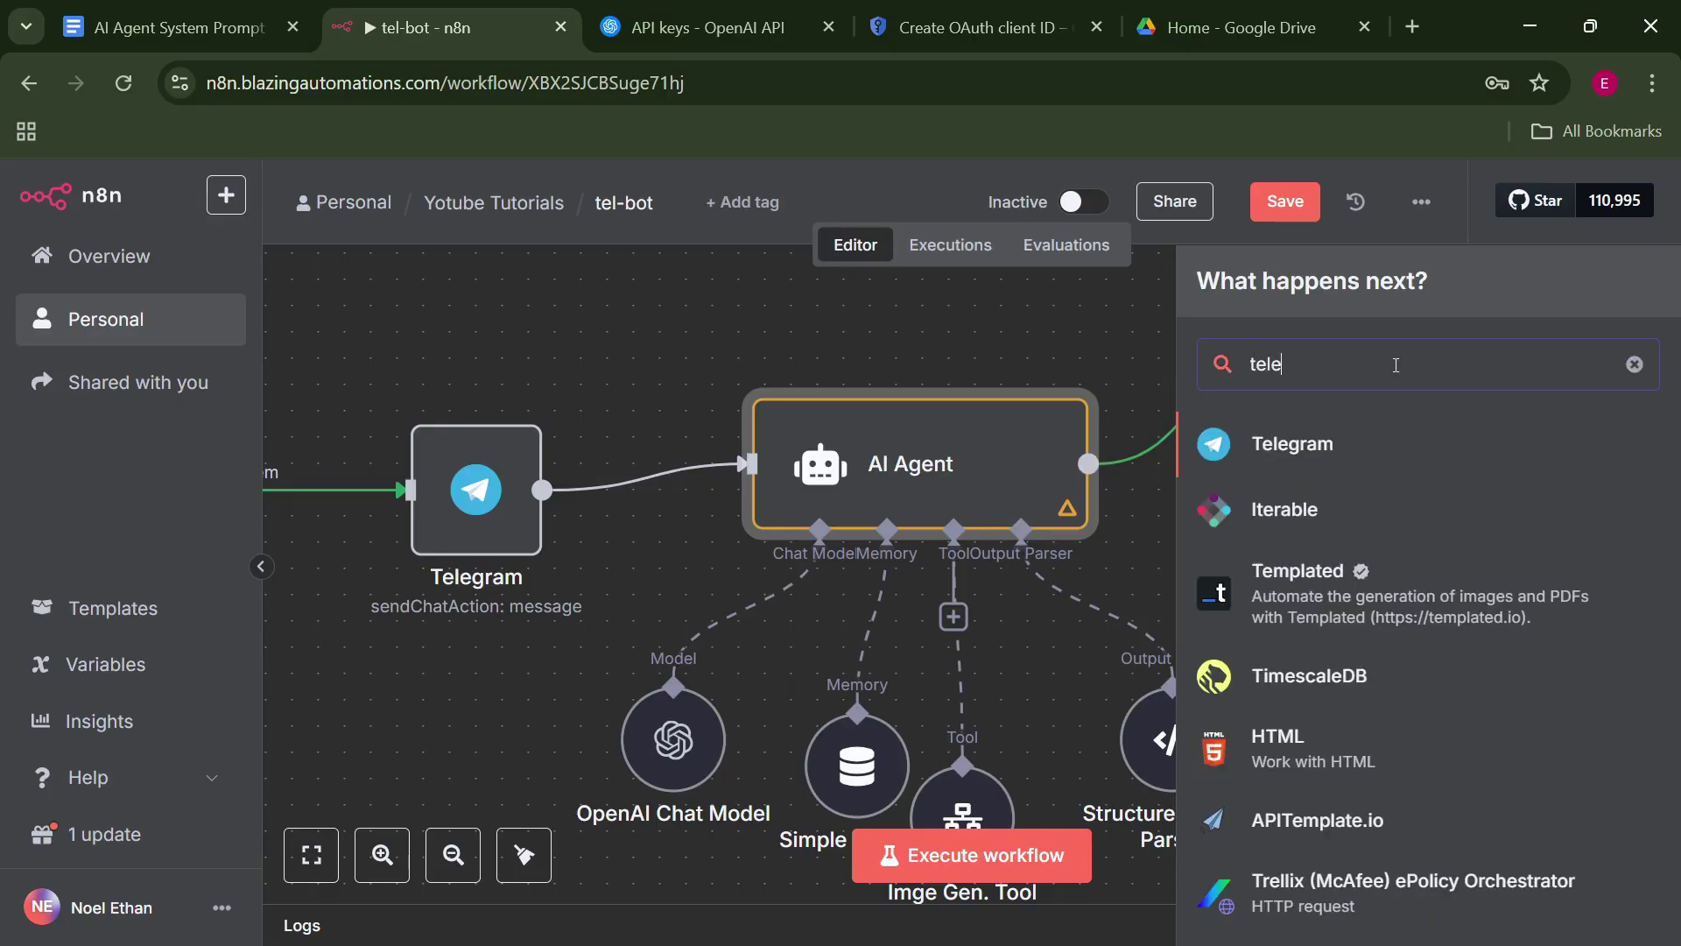
pyautogui.click(1395, 442)
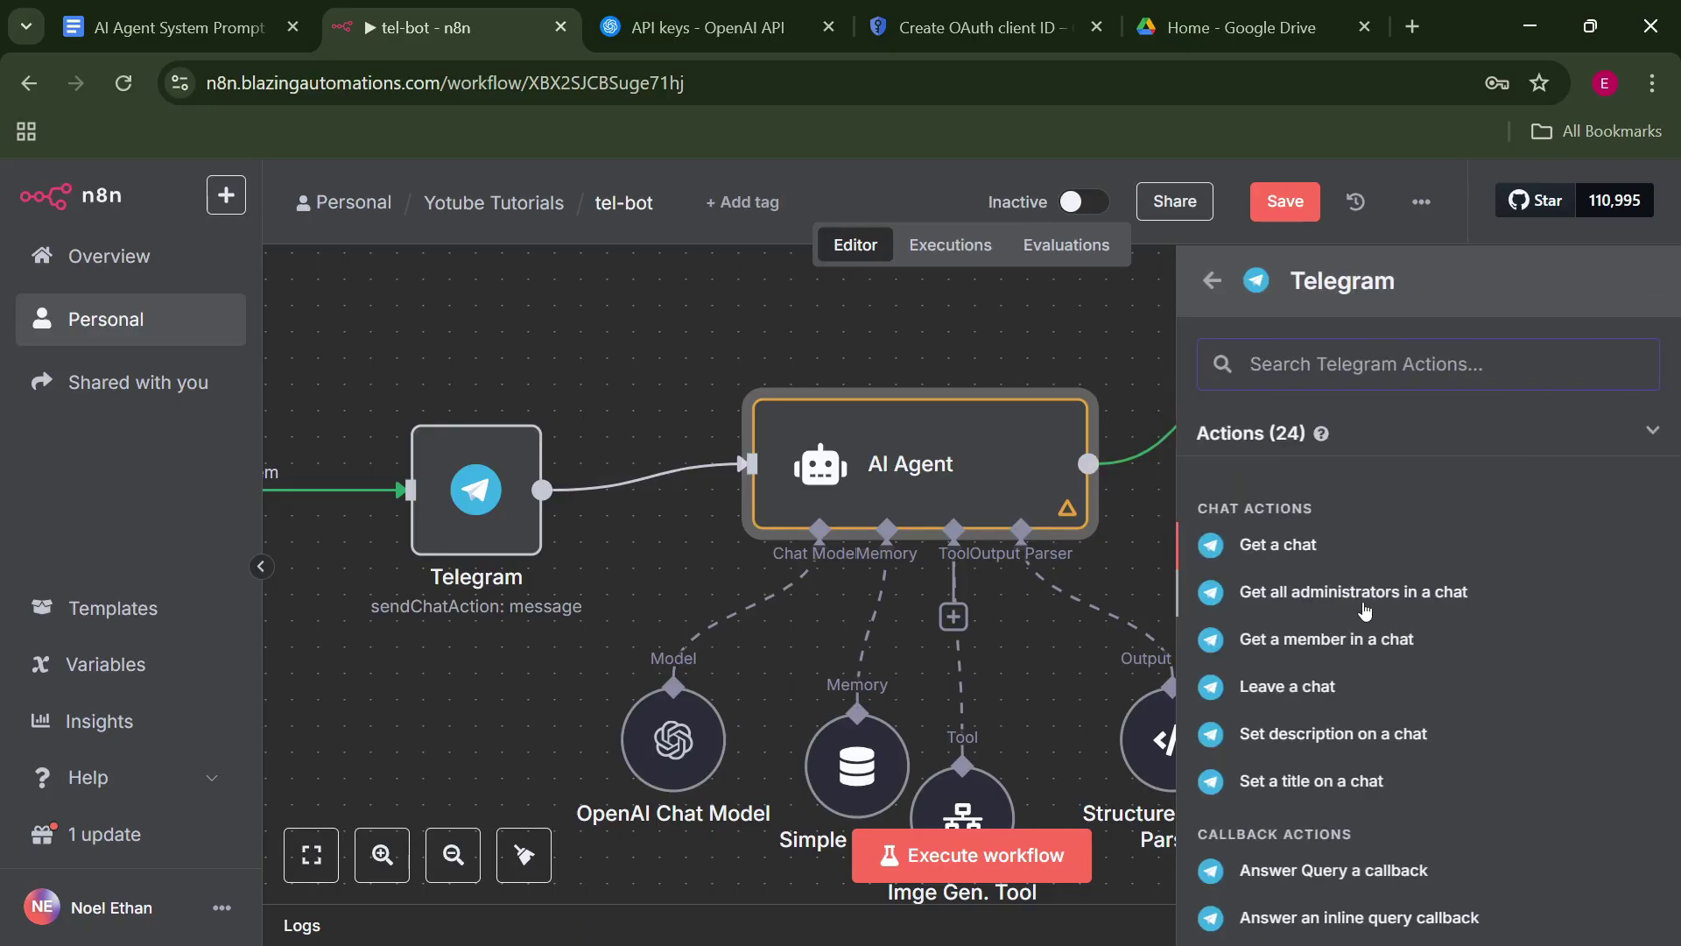
pyautogui.scroll(-6, 1440, 630)
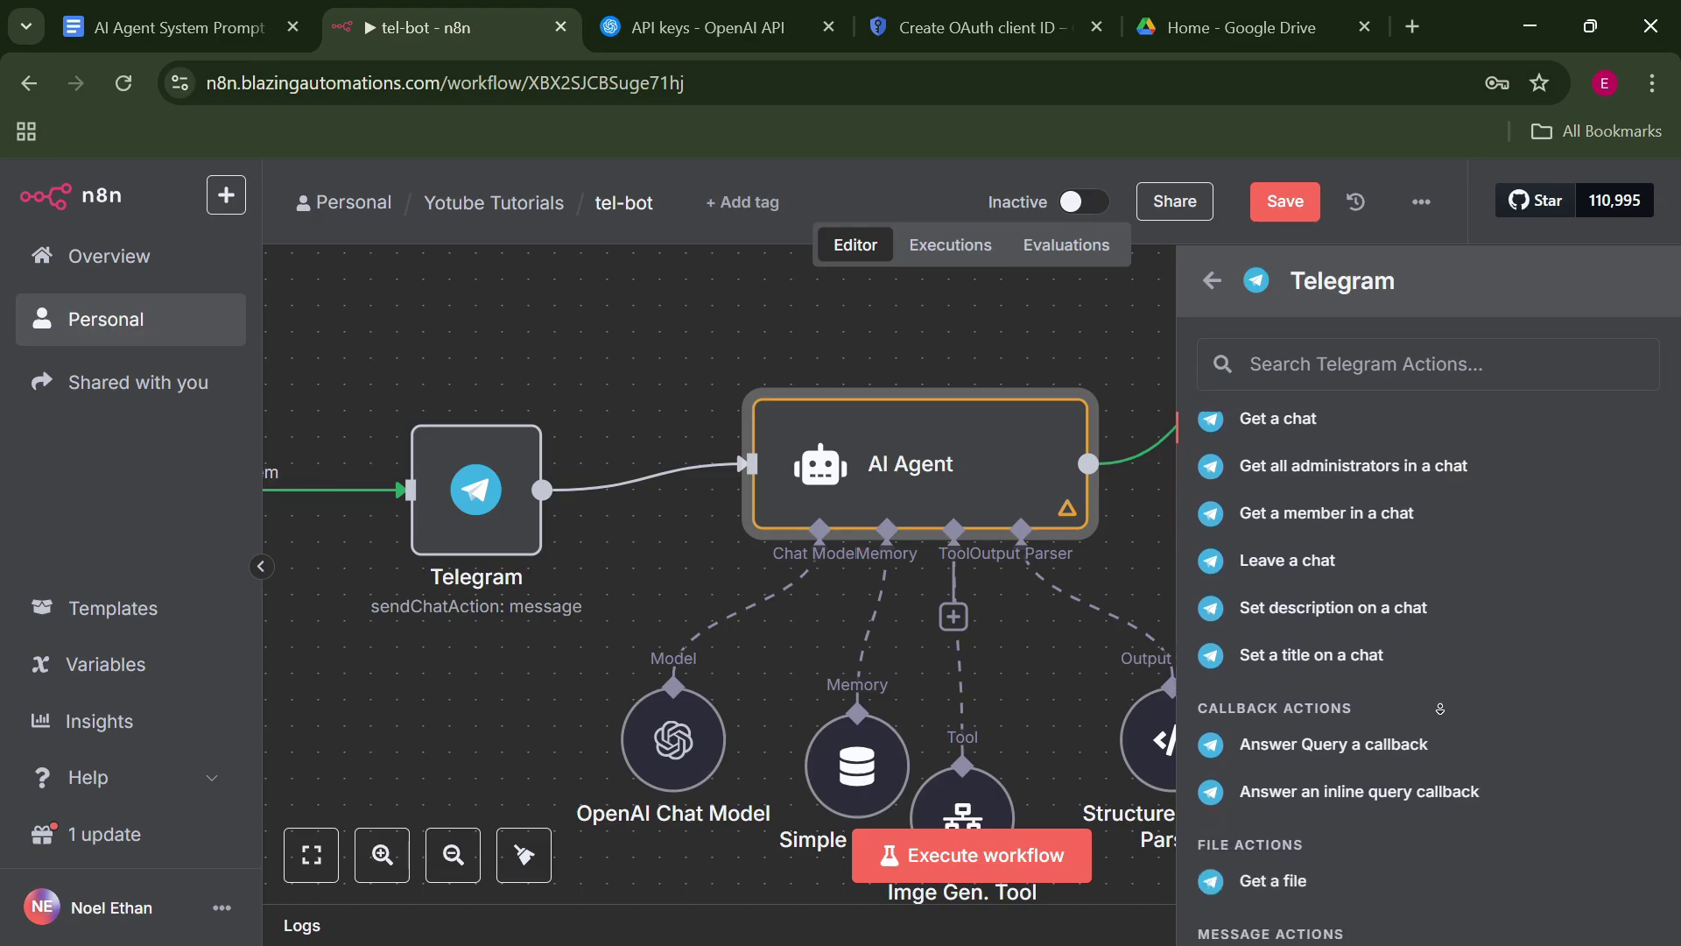
pyautogui.scroll(-2, 1427, 657)
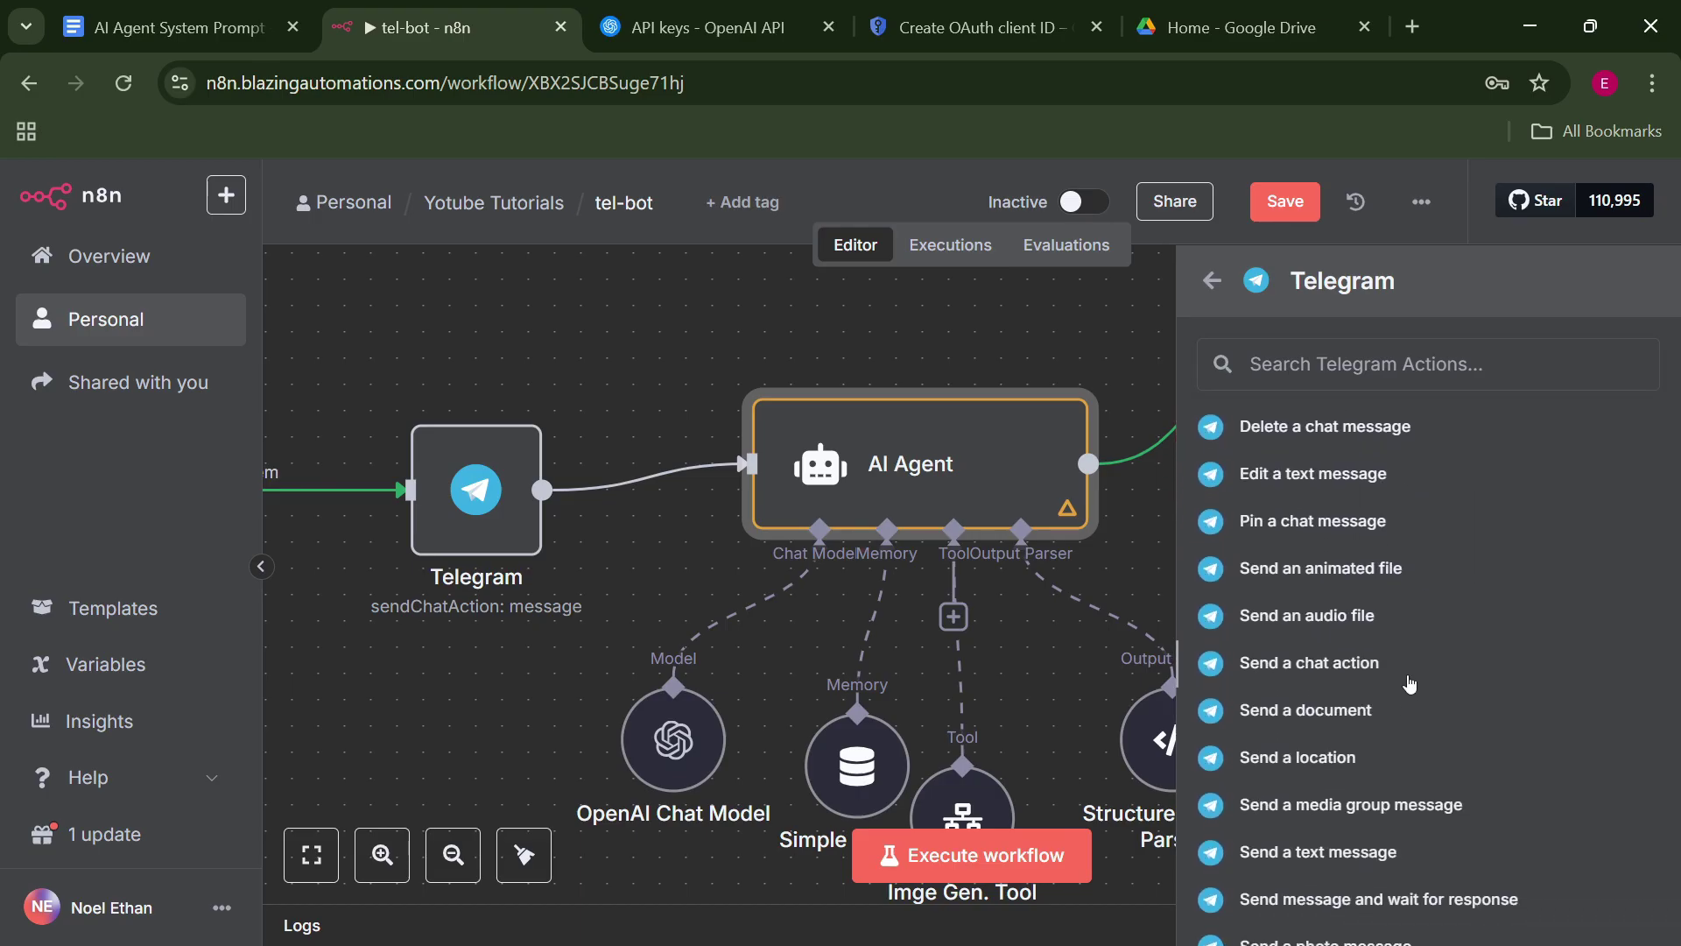
pyautogui.scroll(-2, 1412, 736)
pyautogui.scroll(-2, 1412, 744)
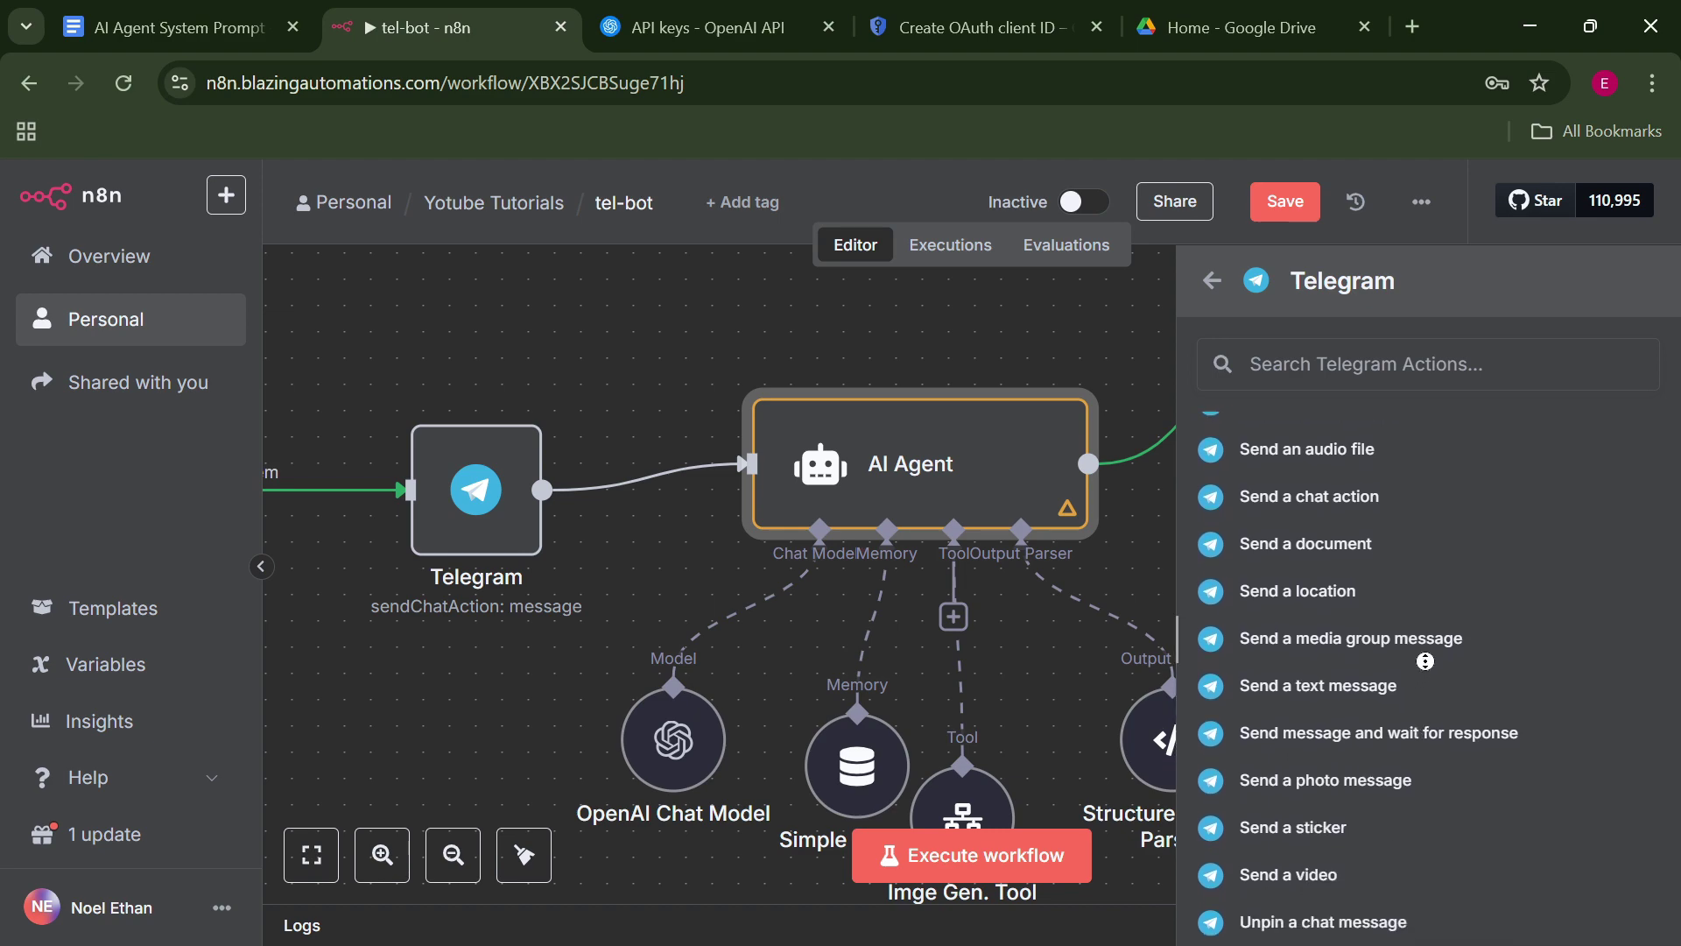
pyautogui.click(1395, 690)
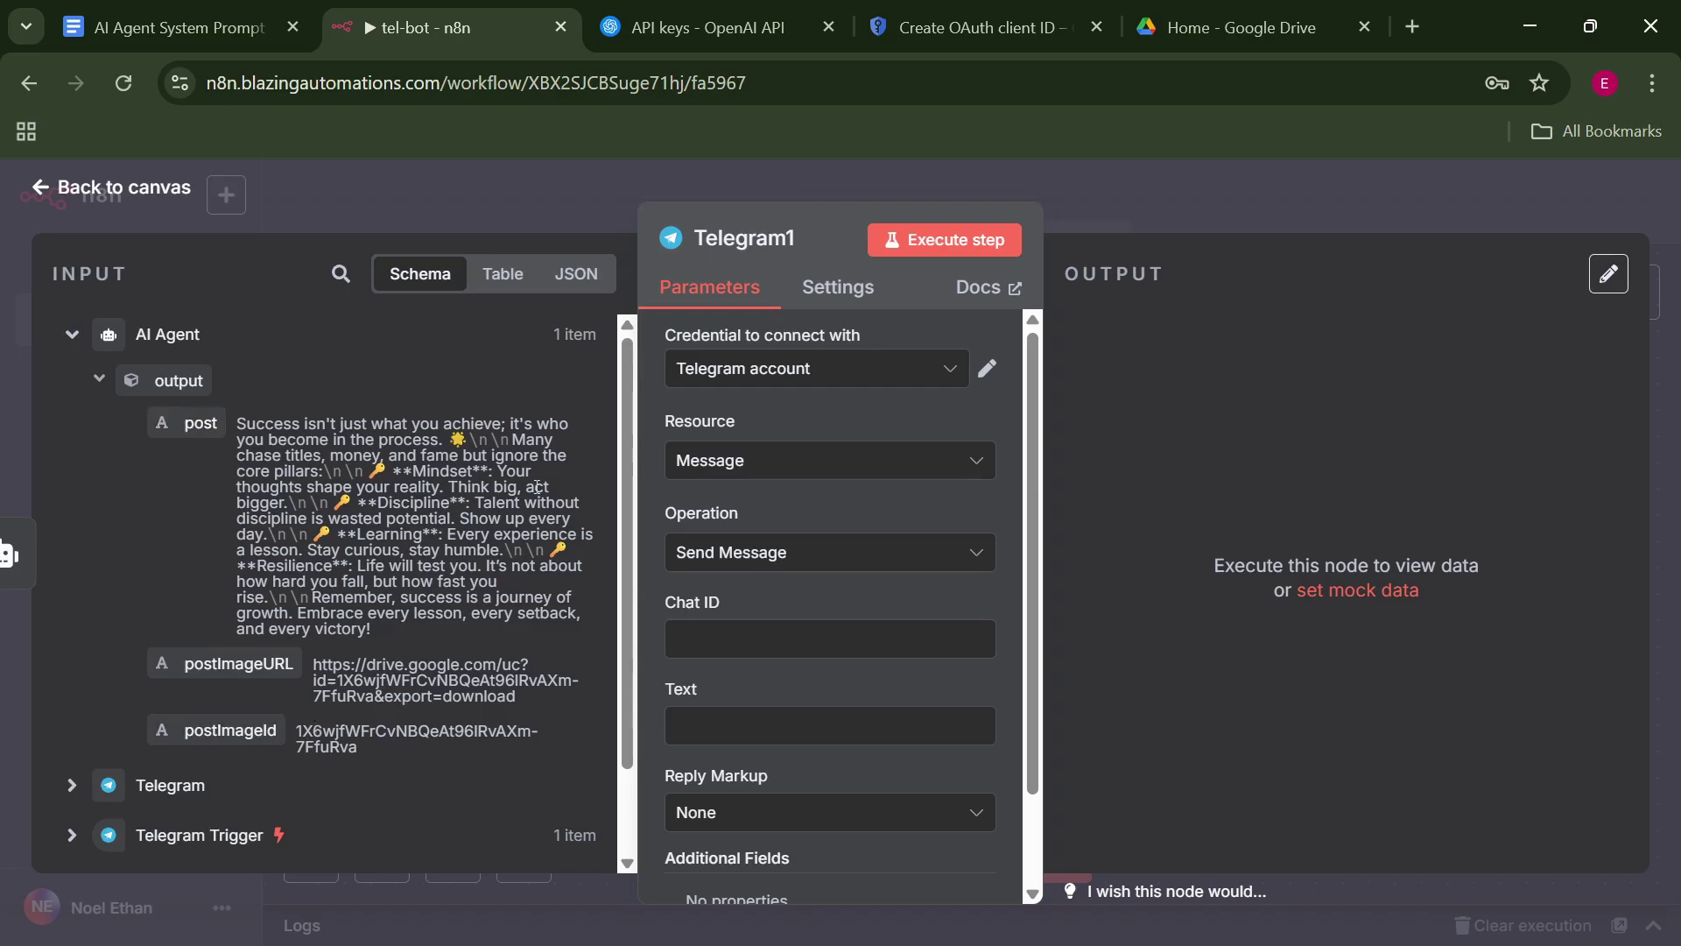
# Map the trigger's chat id into Chat ID and the agent's output.post into Text.
pyautogui.scroll(-1, 172, 656)
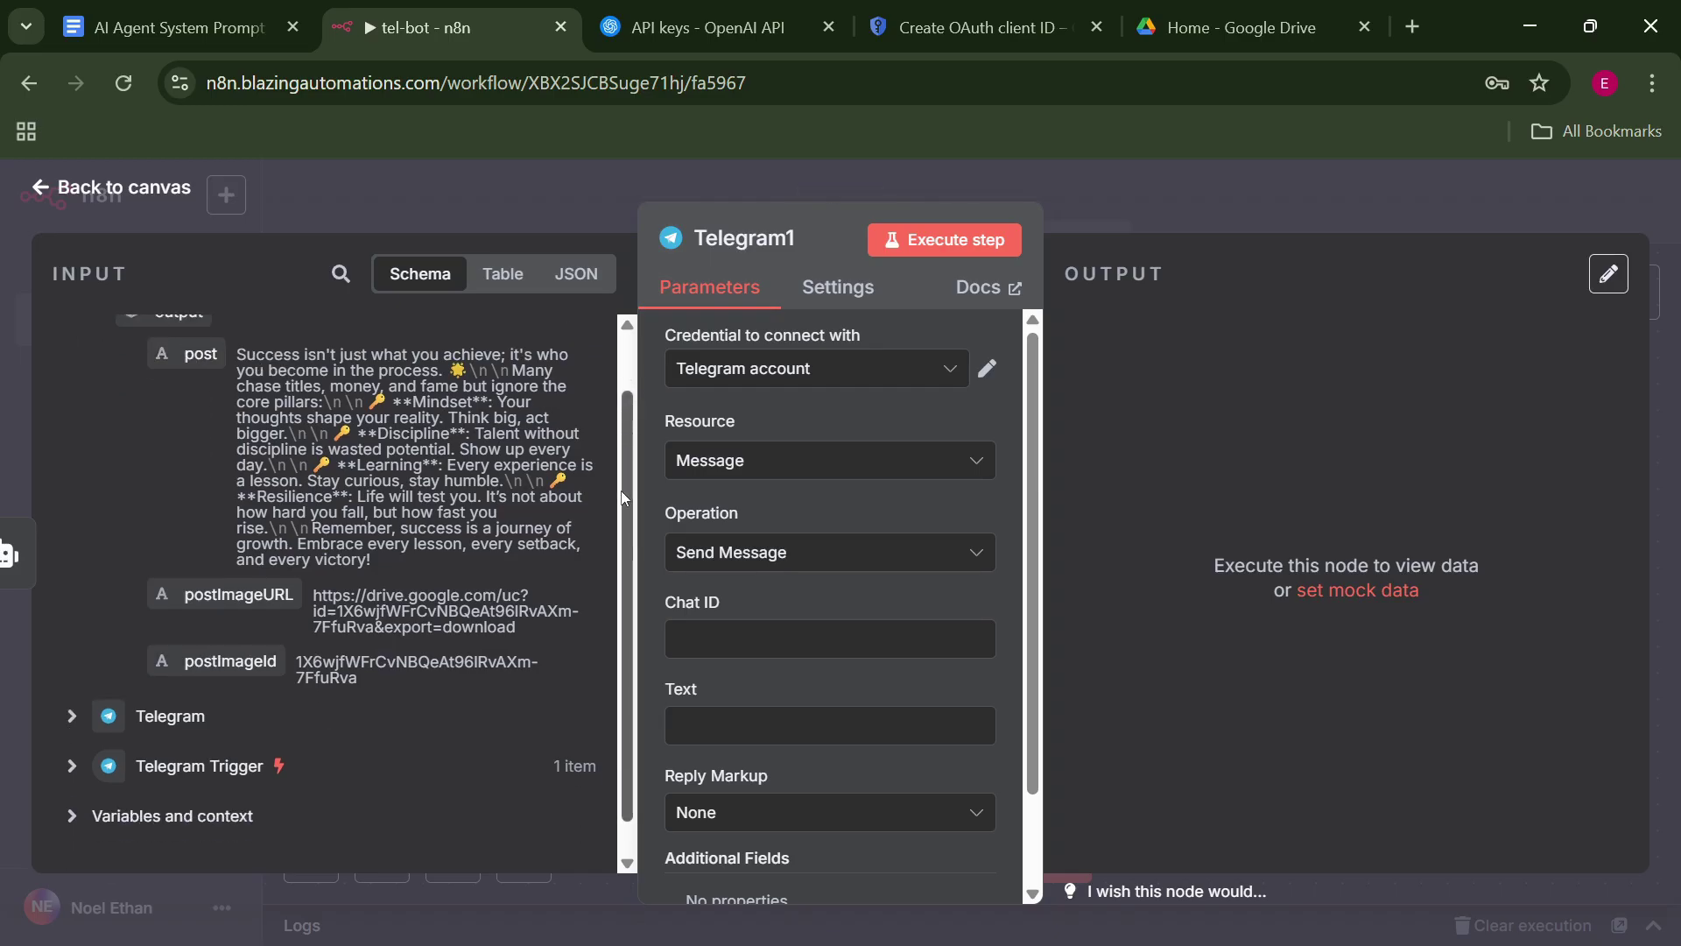
pyautogui.click(72, 734)
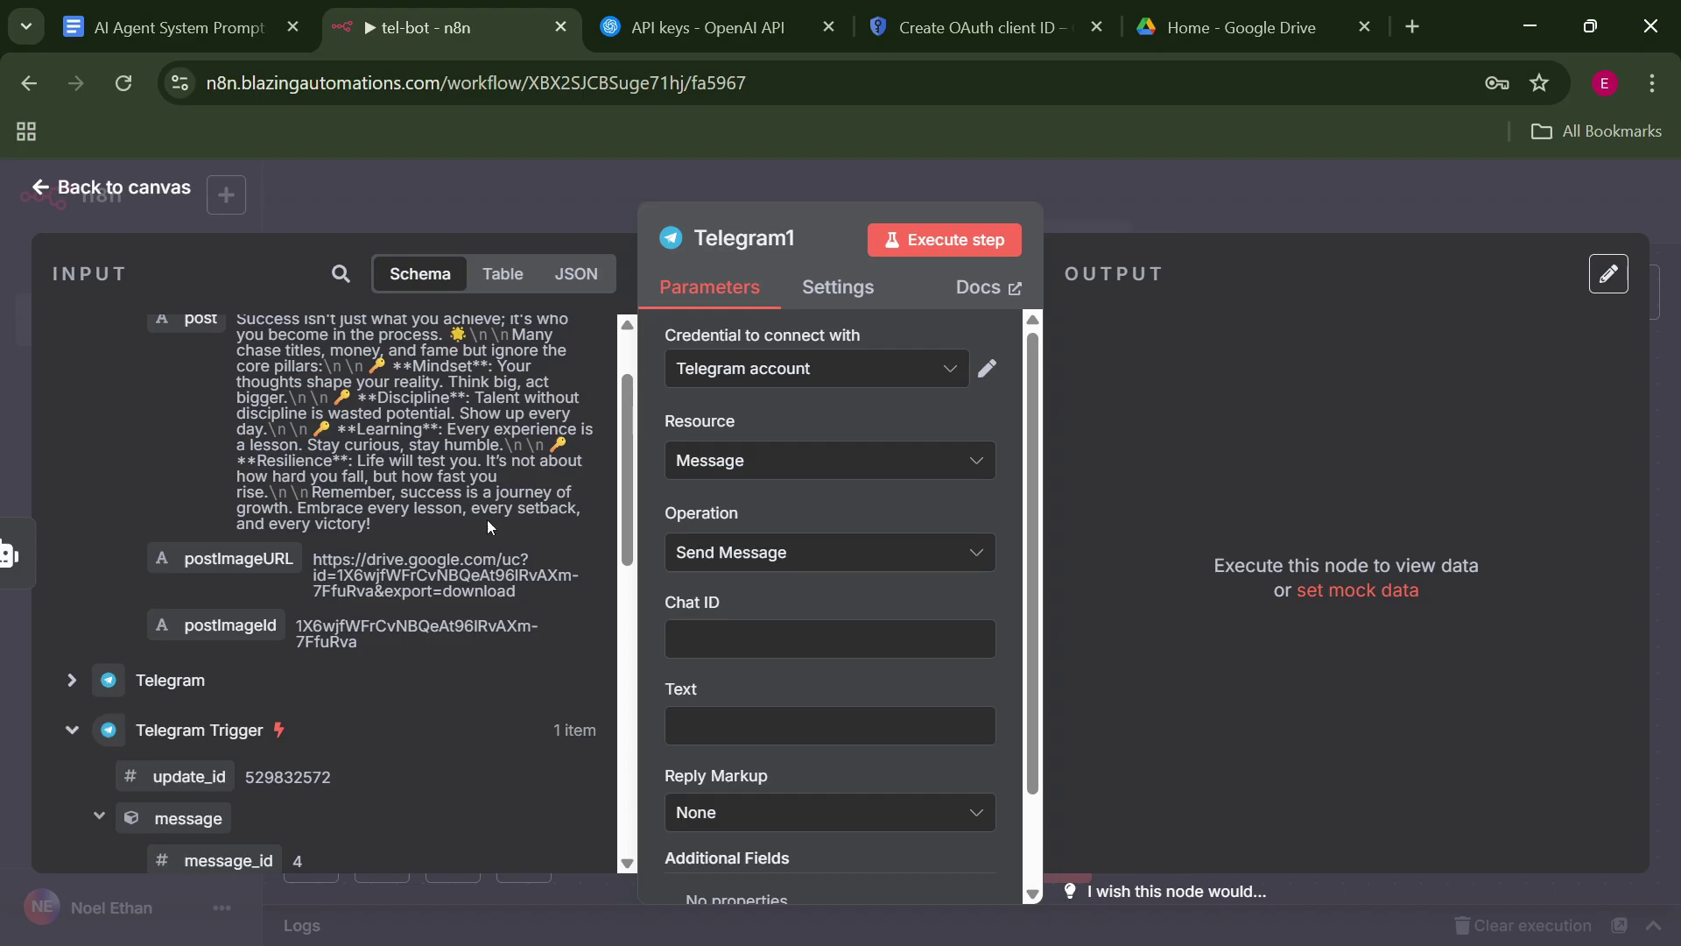
pyautogui.moveTo(624, 487); pyautogui.dragTo(624, 688)
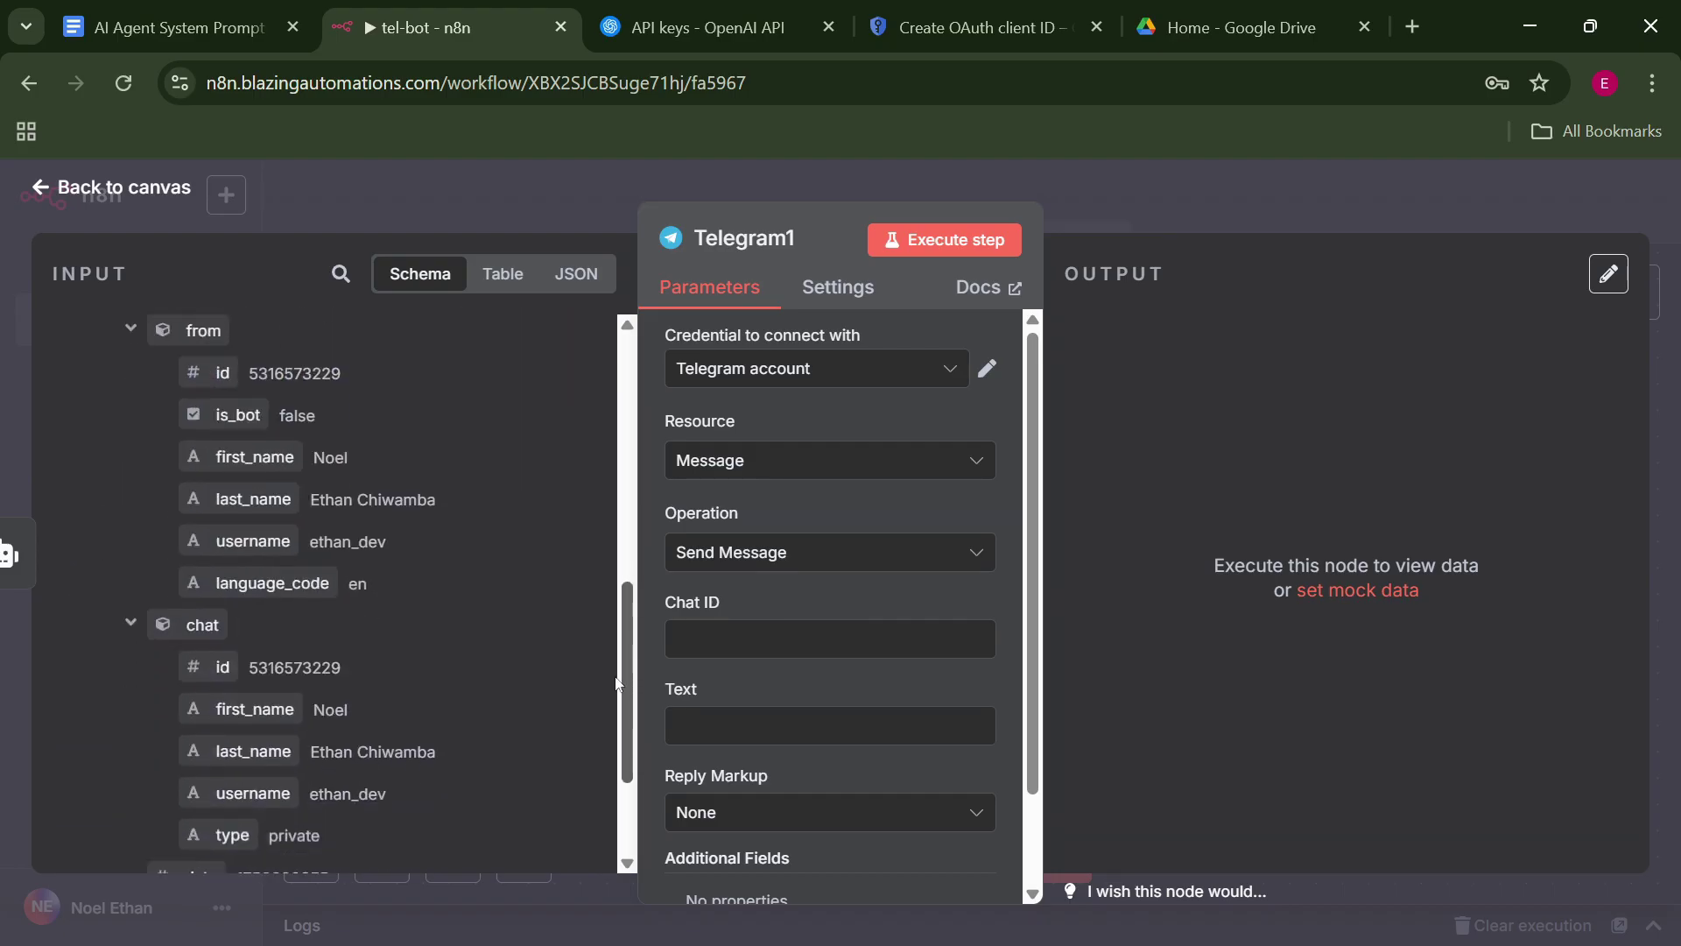
pyautogui.moveTo(219, 667); pyautogui.dragTo(687, 648)
pyautogui.click(644, 645)
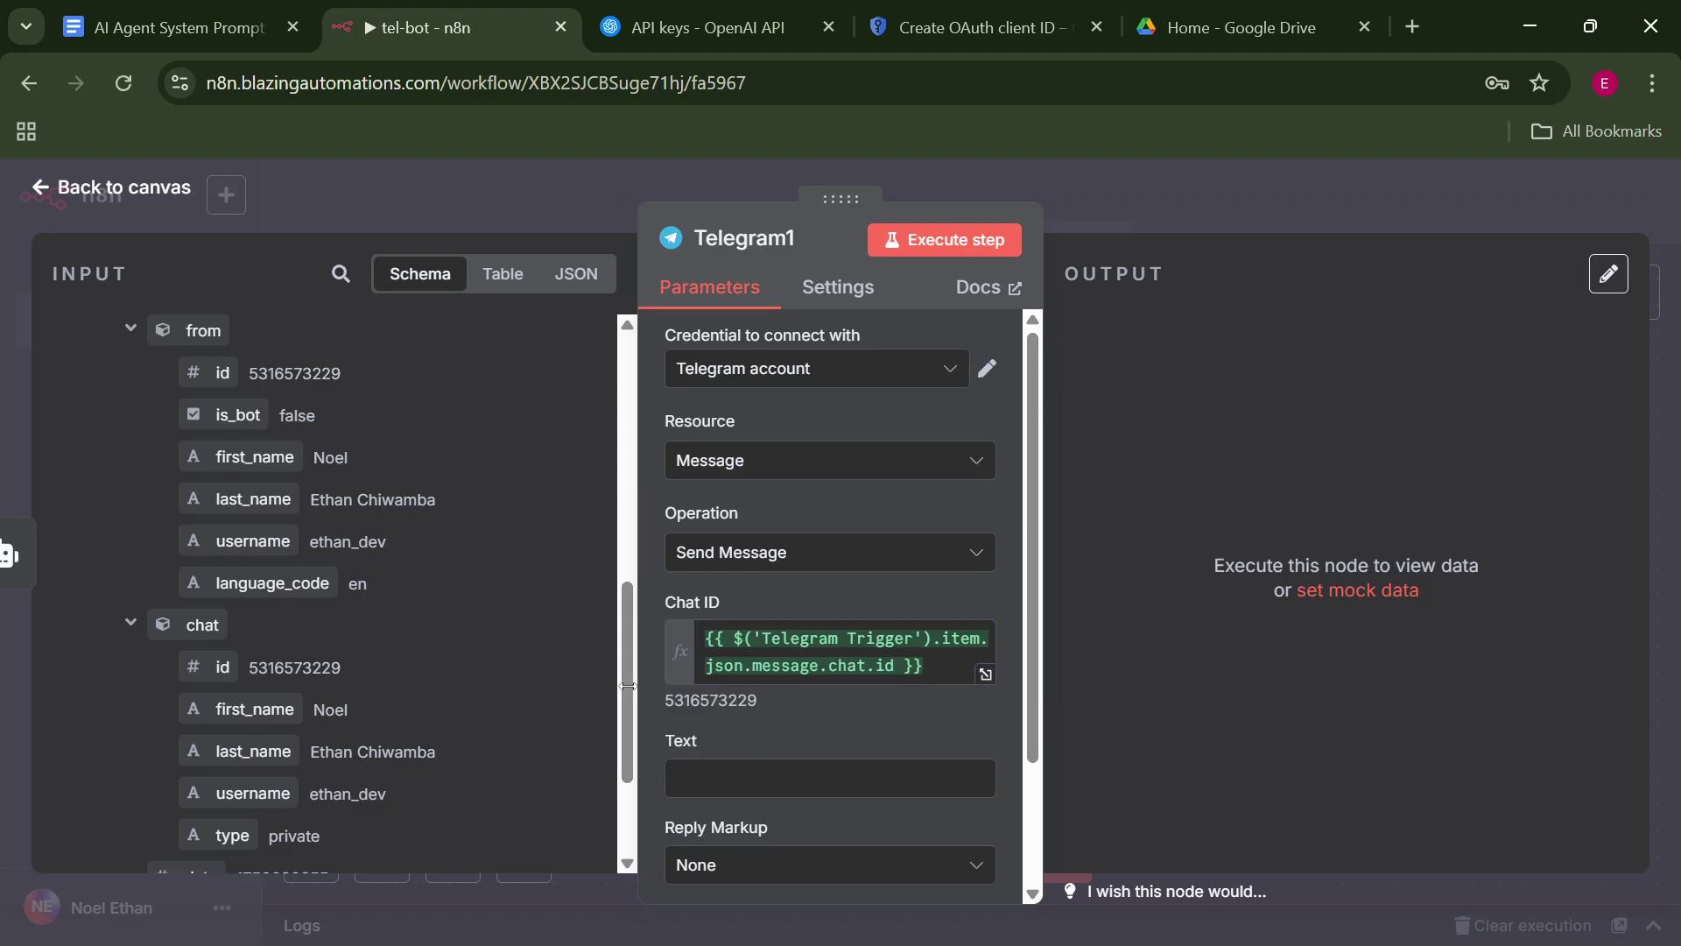
pyautogui.scroll(4, 619, 682)
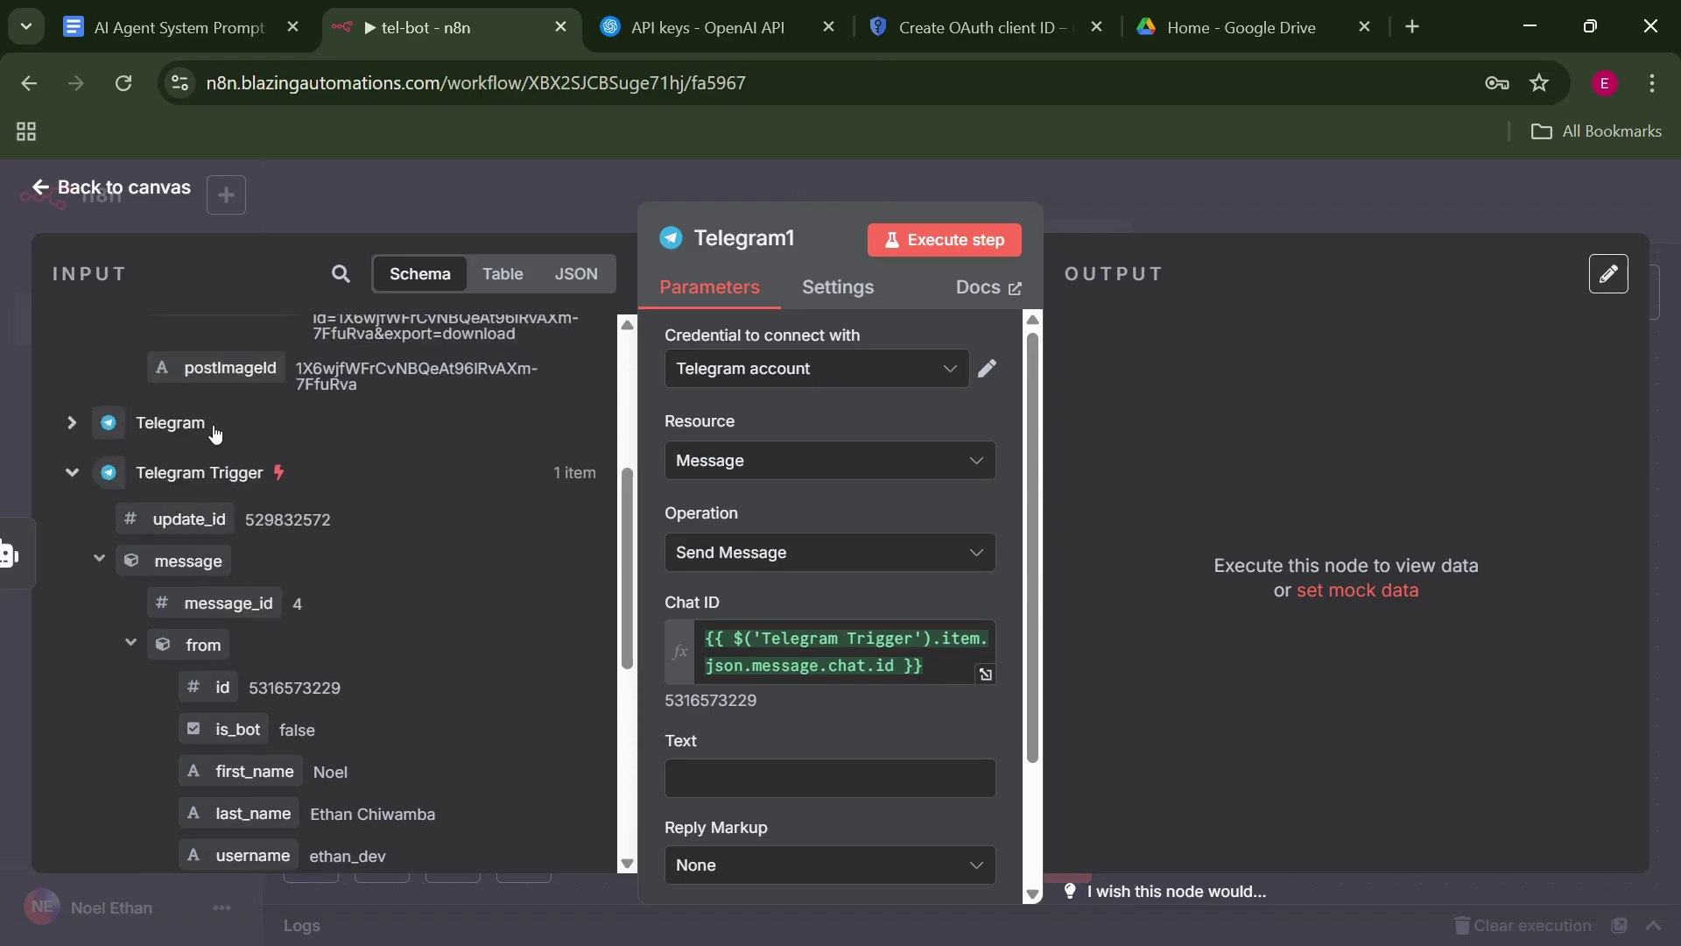
pyautogui.scroll(4, 624, 592)
pyautogui.moveTo(186, 398); pyautogui.dragTo(828, 687)
# Add the Append n8n Attribution field and switch it off.
pyautogui.scroll(-1, 1038, 748)
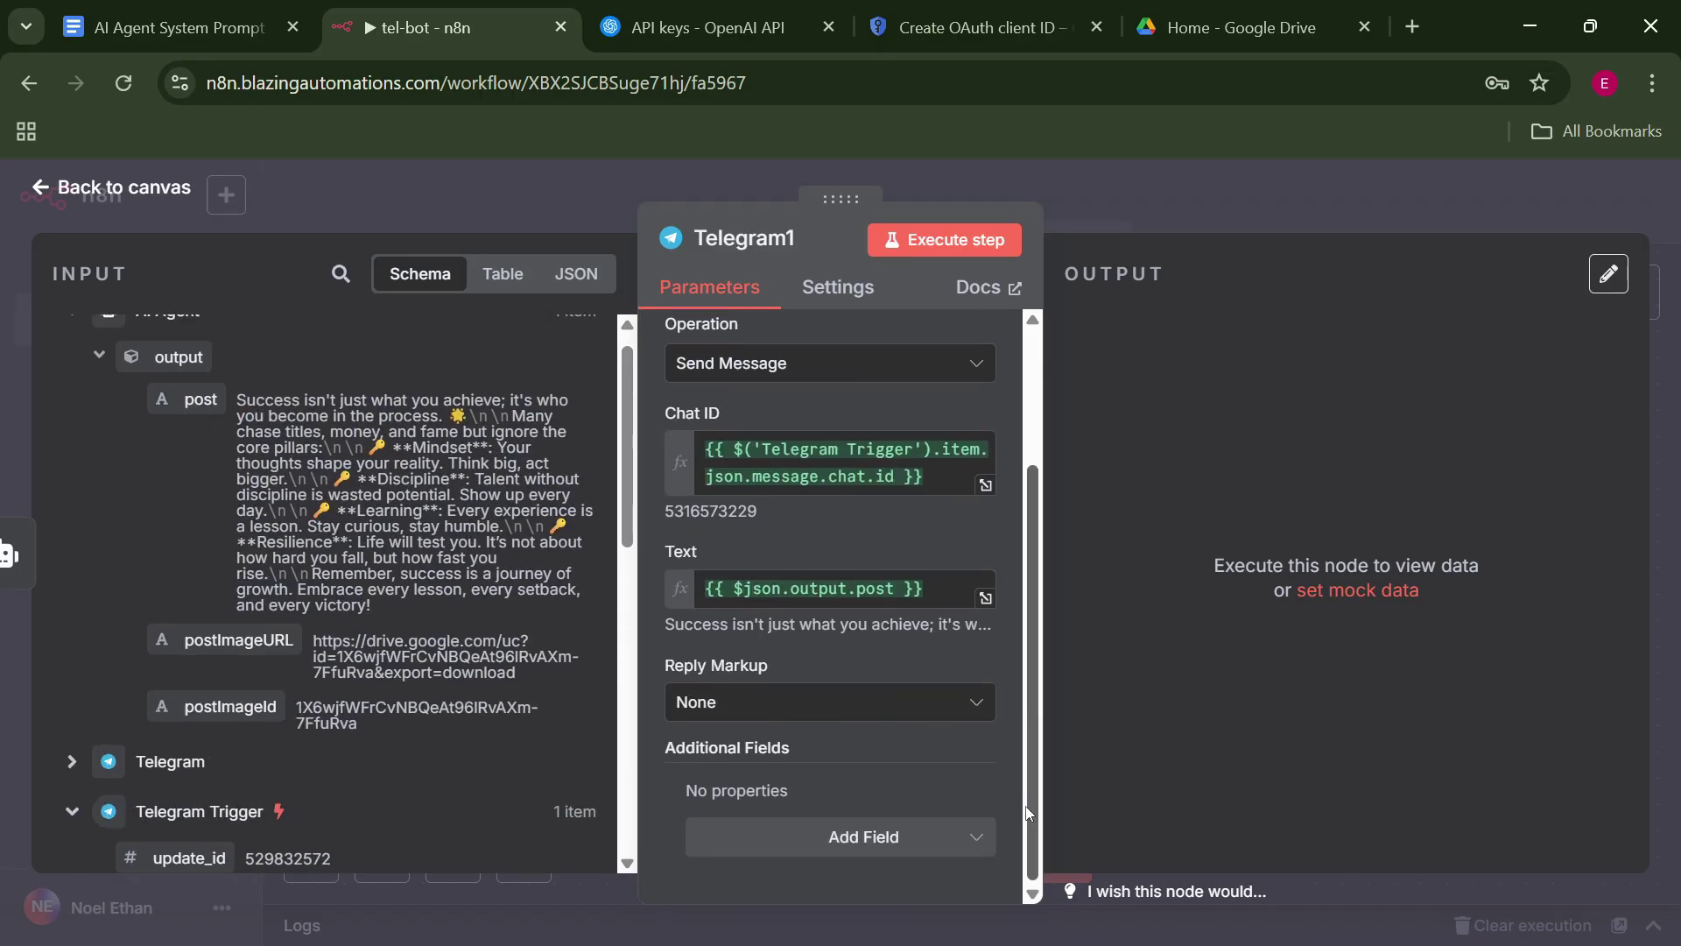
pyautogui.click(968, 842)
pyautogui.click(813, 546)
pyautogui.click(734, 832)
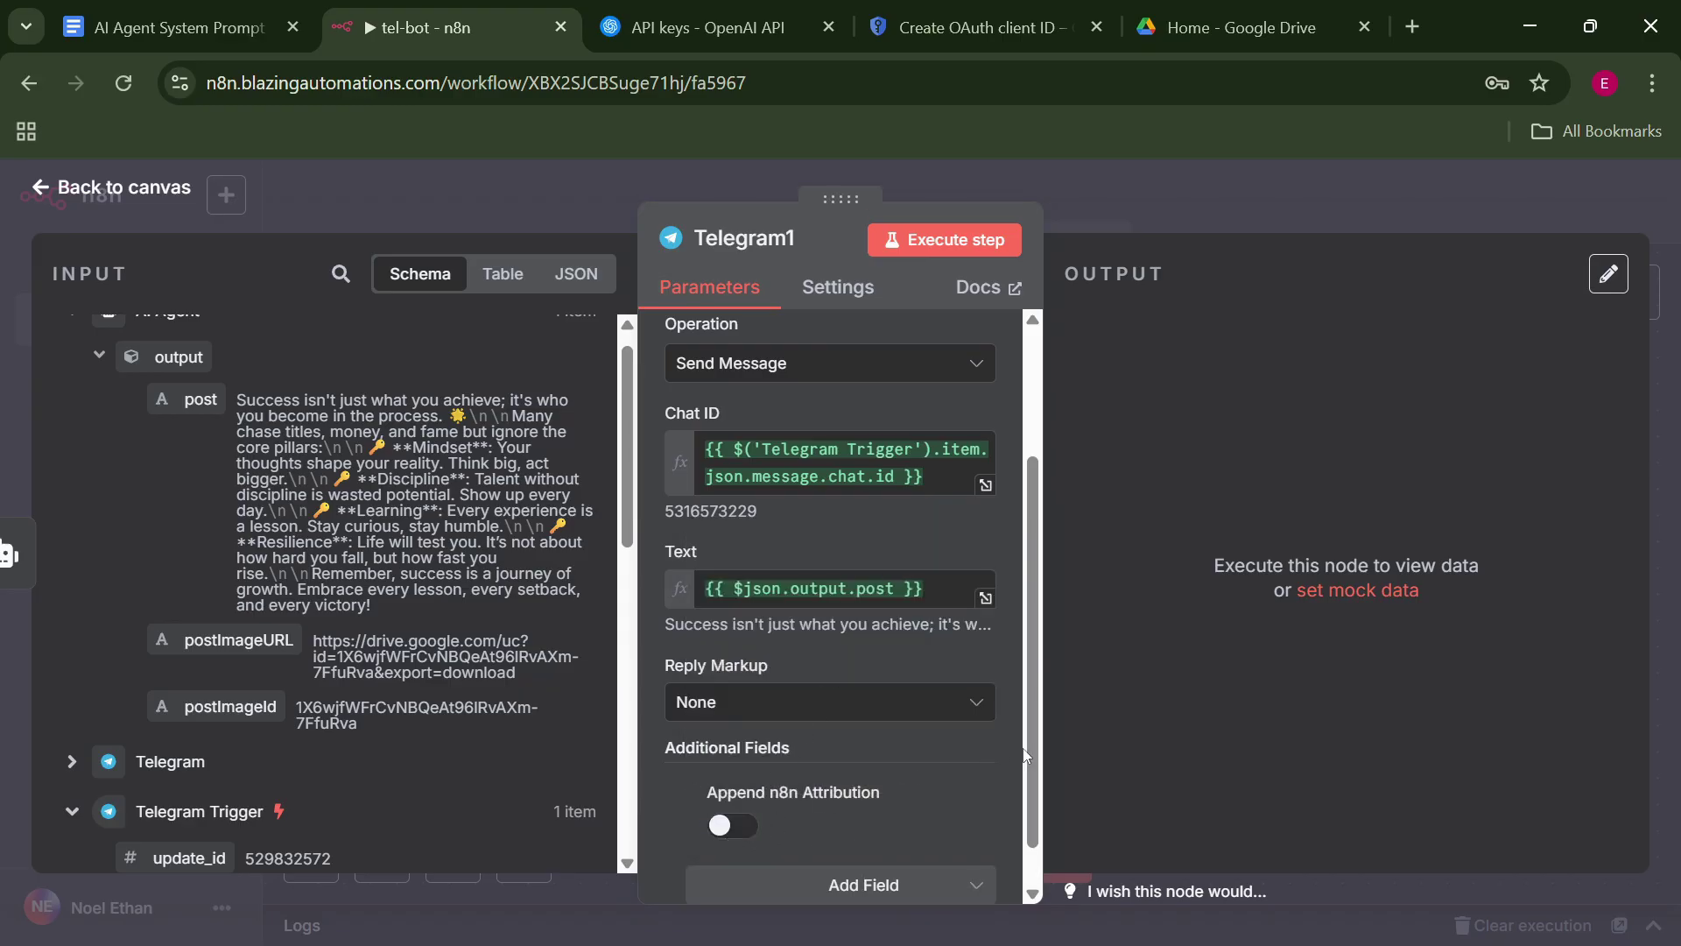
pyautogui.scroll(2, 1031, 697)
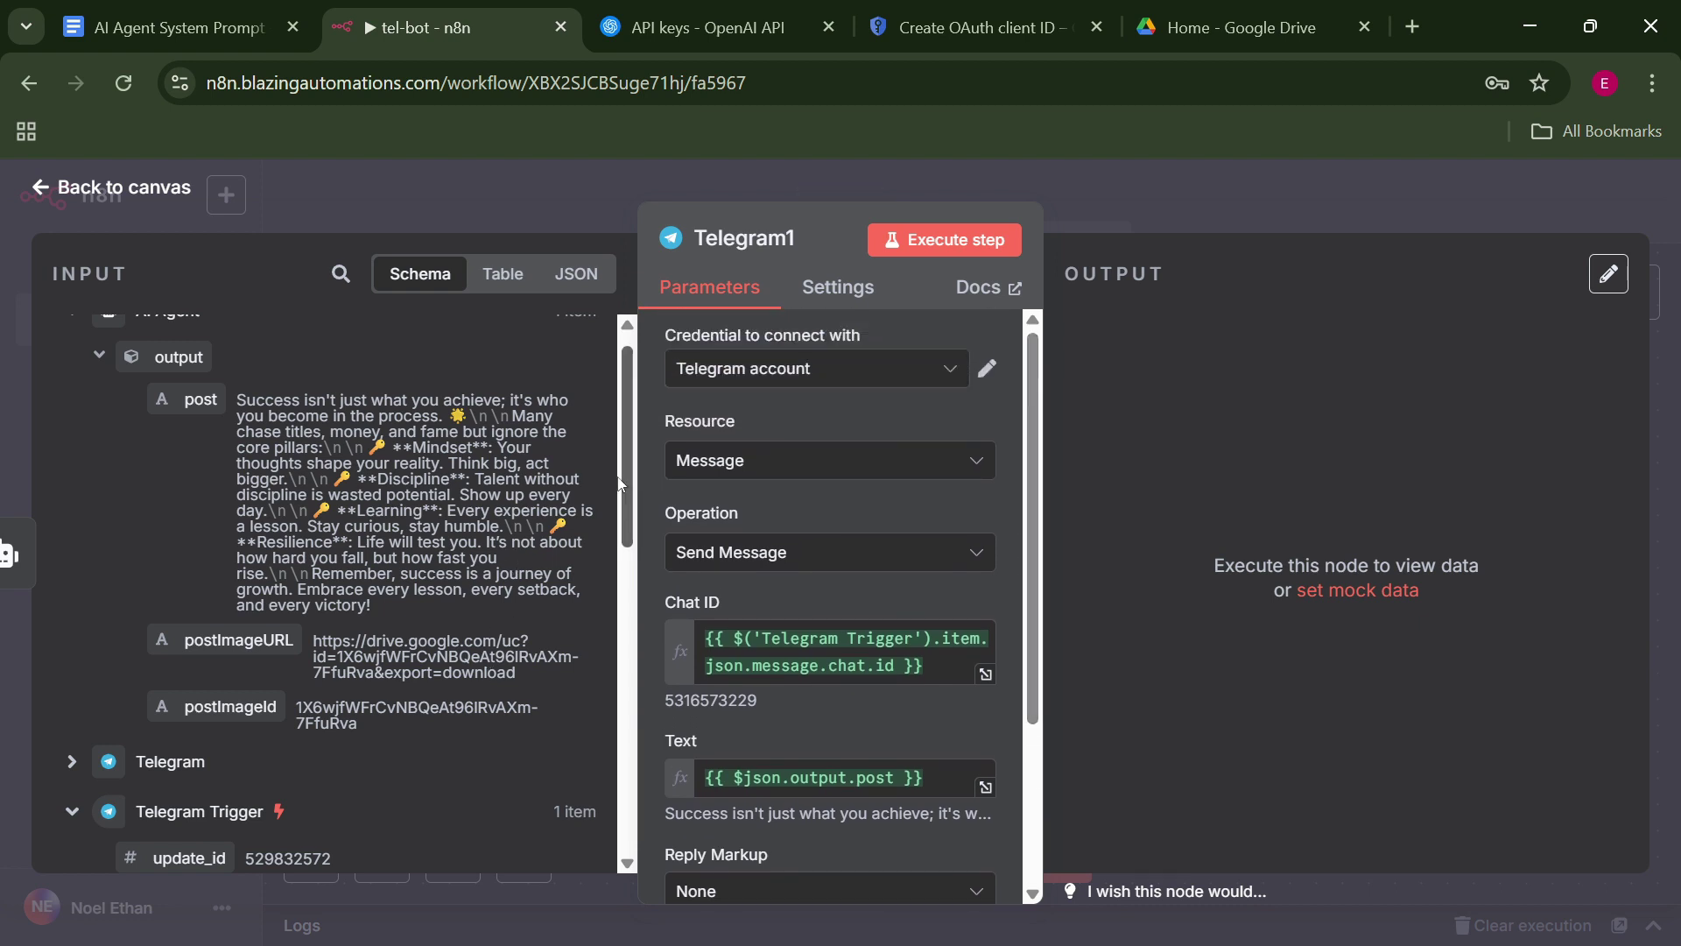
# Execute the Telegram1 step and watch the bot chat; it fails on Simple Memory's empty Key.
pyautogui.click(913, 251)
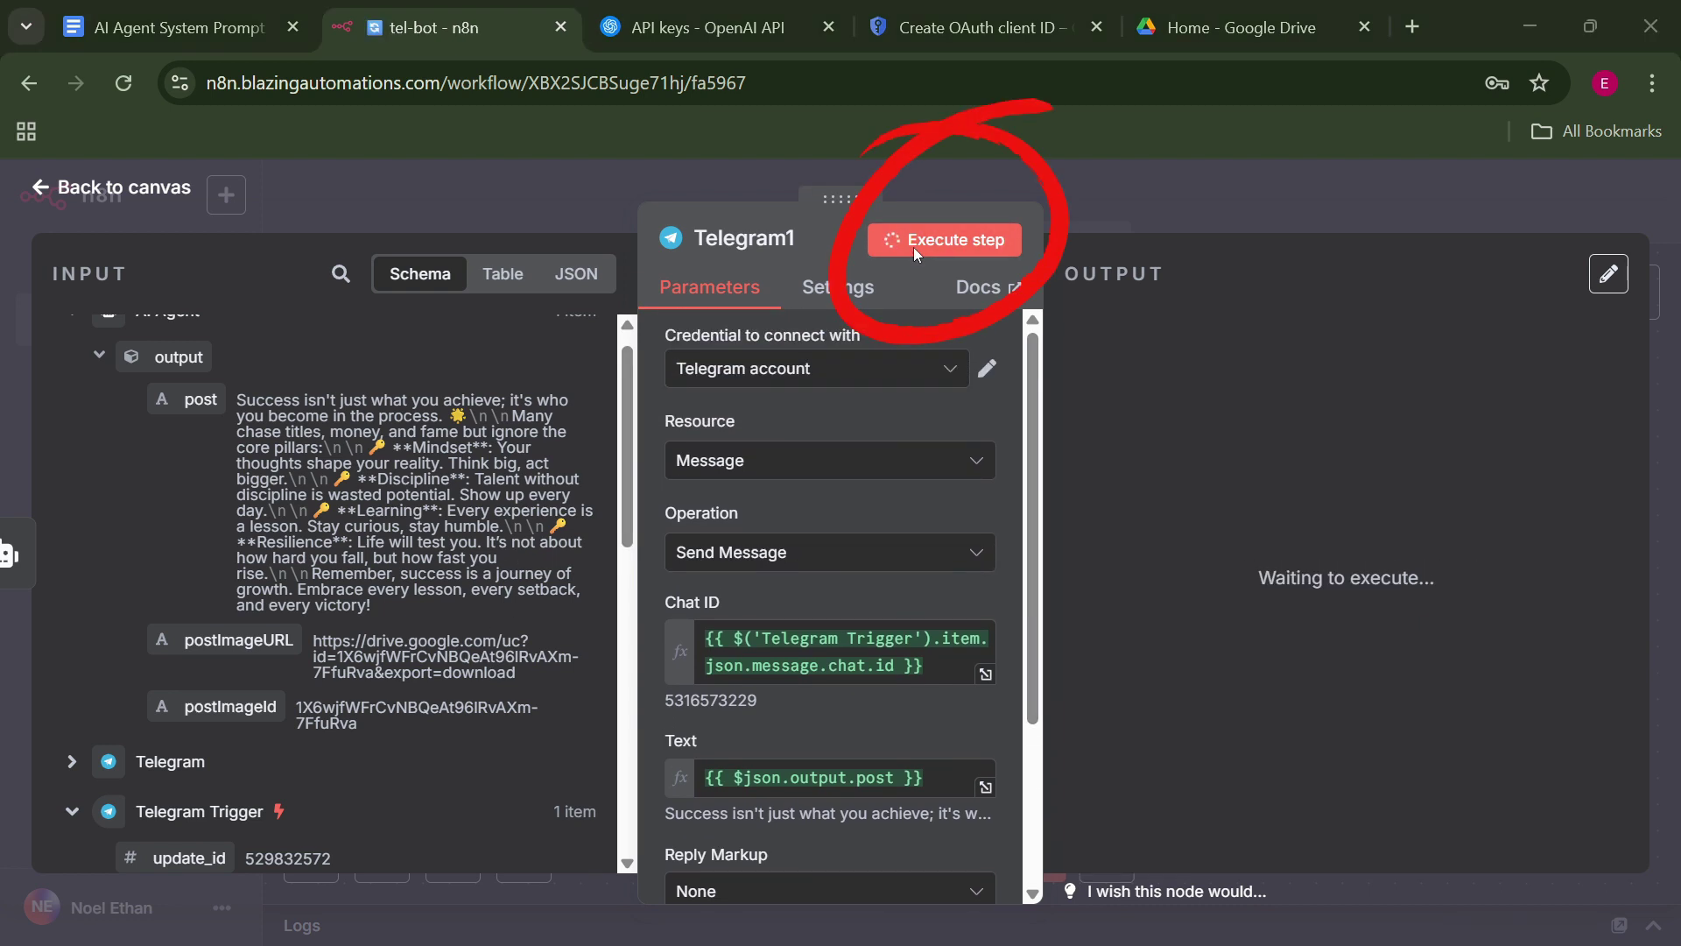
pyautogui.hotkey('alt', 'Tab')
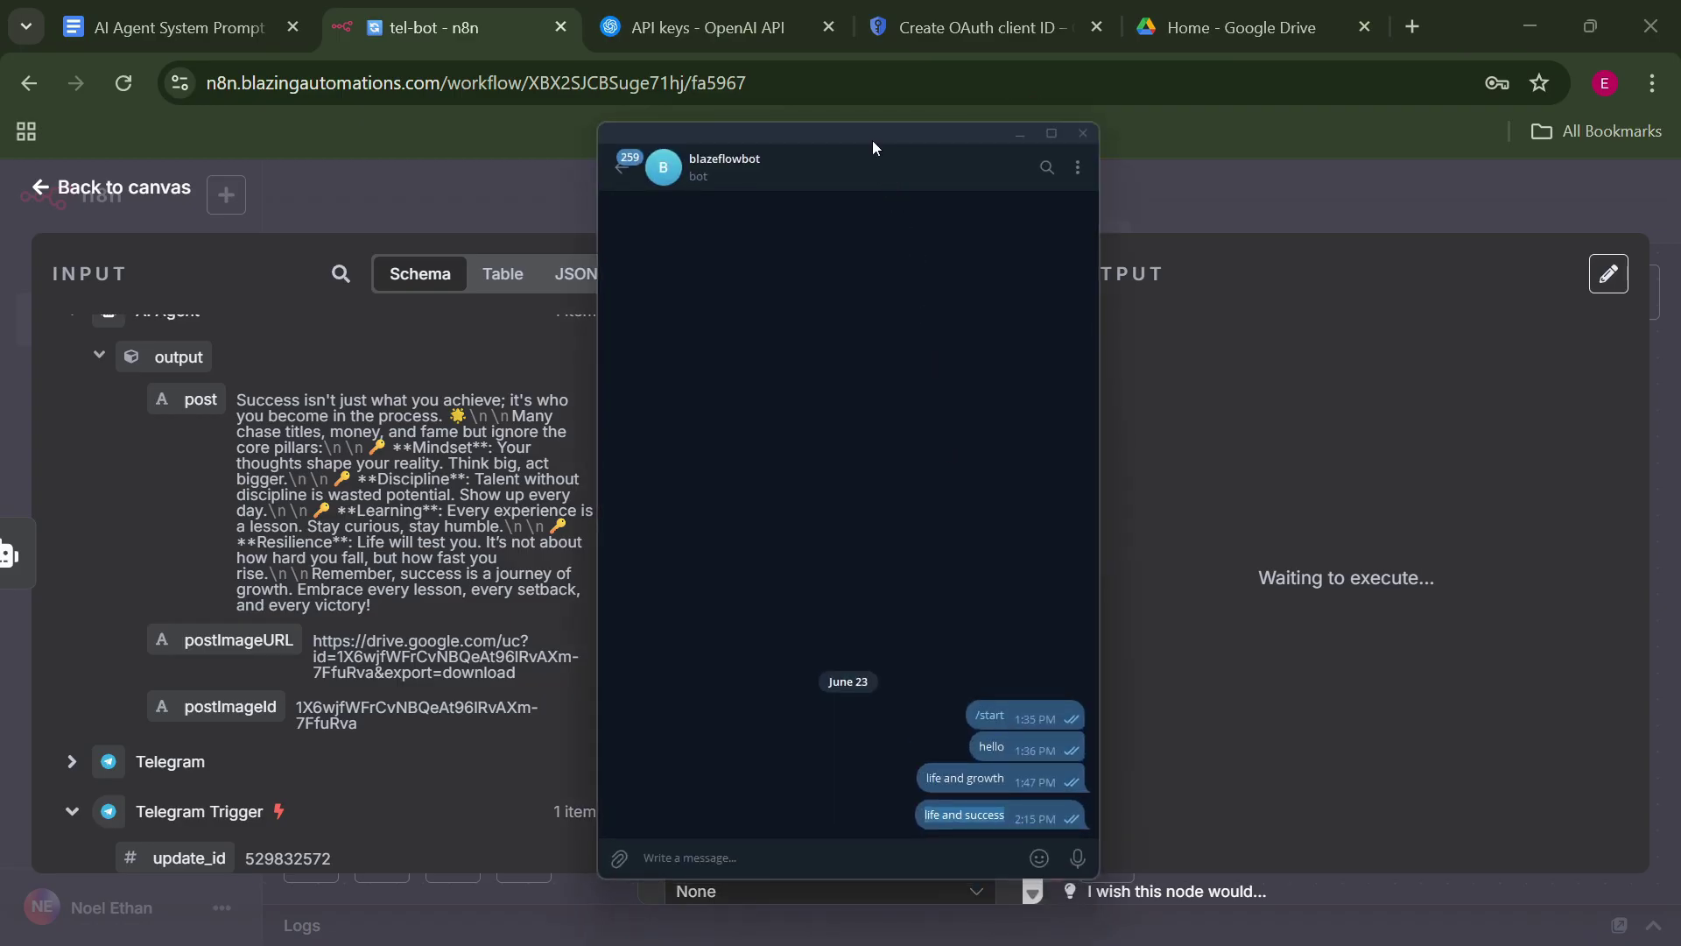
pyautogui.click(1221, 319)
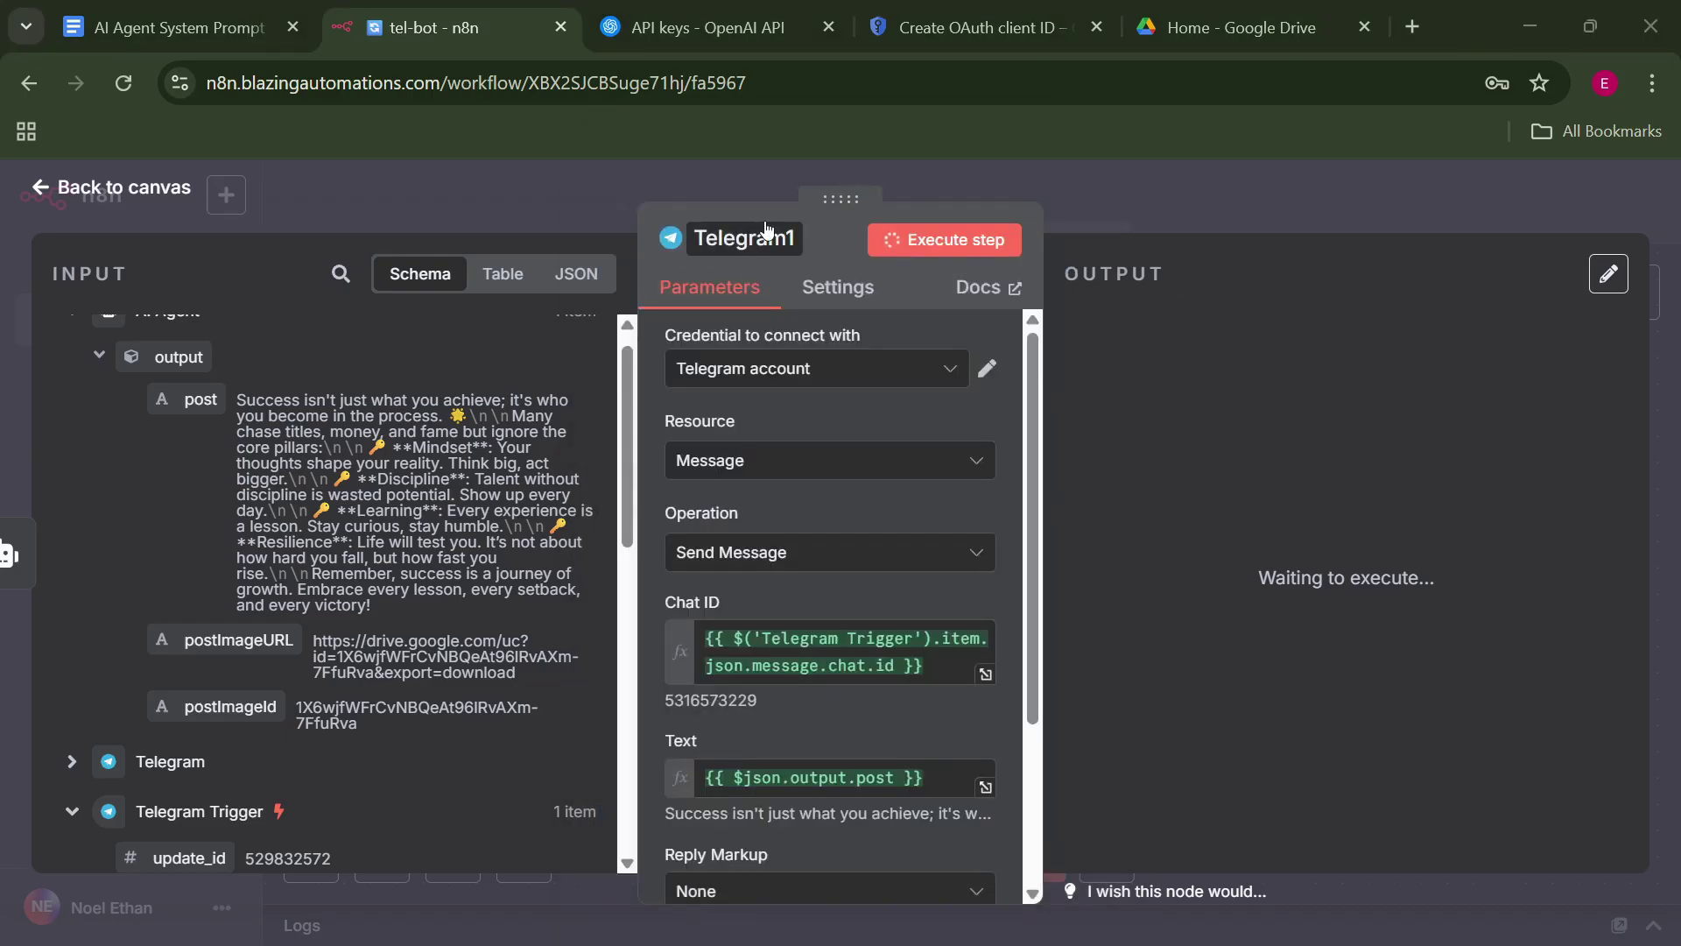
pyautogui.hotkey('alt', 'Tab')
pyautogui.moveTo(830, 145); pyautogui.dragTo(493, 140)
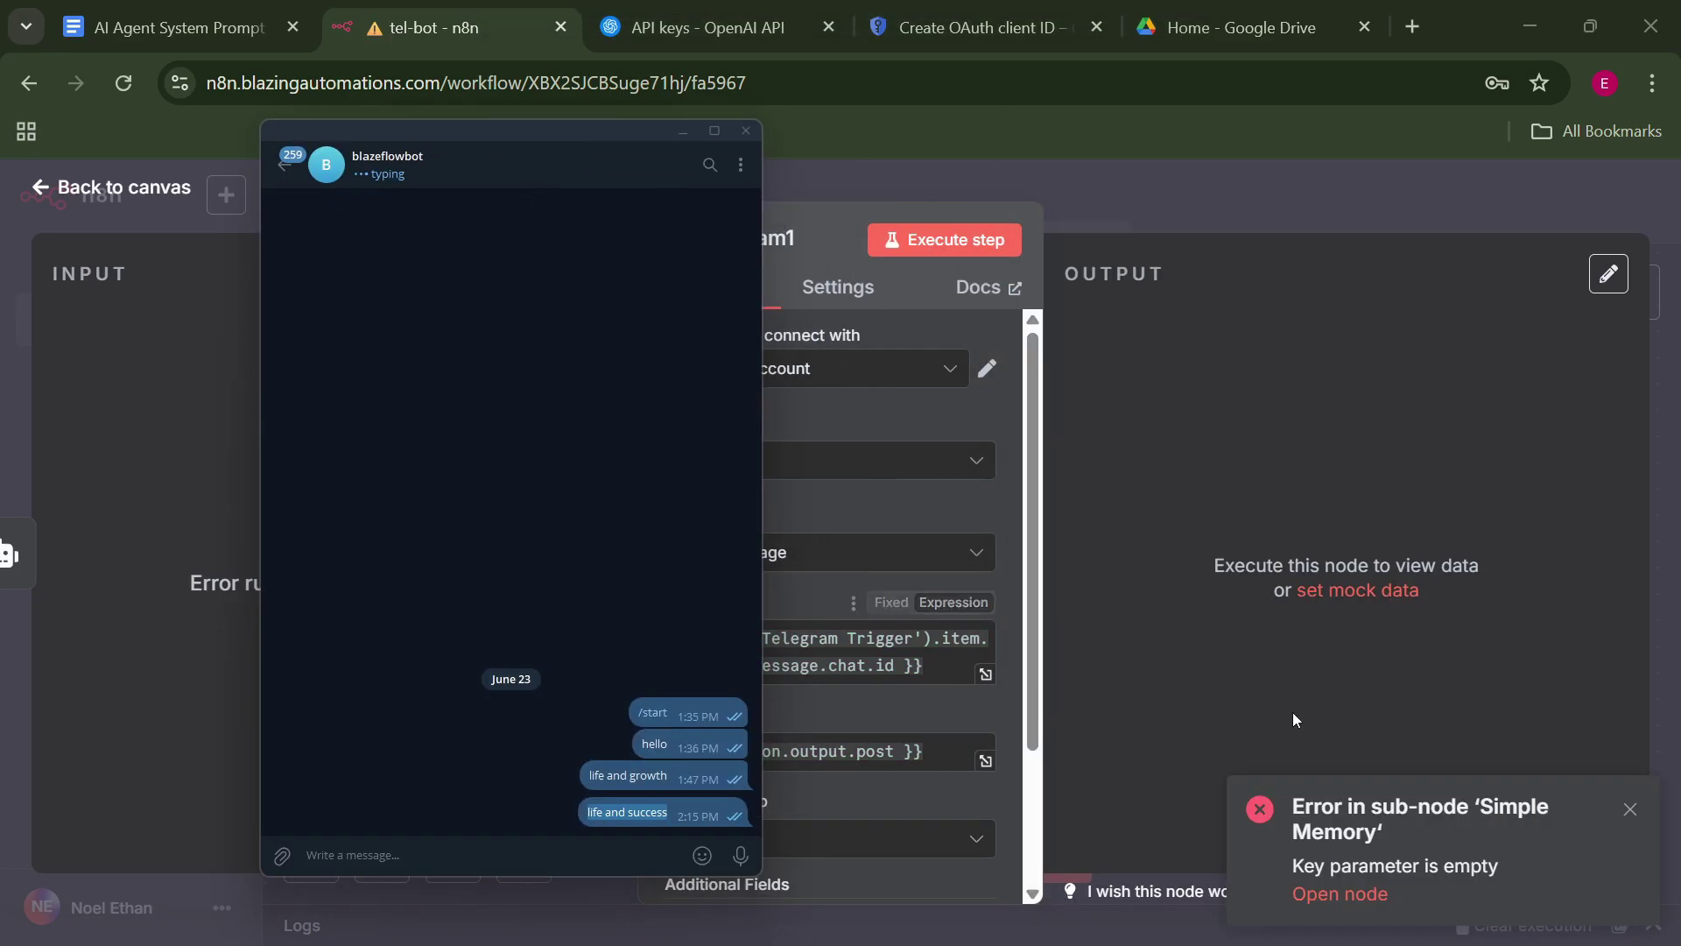
pyautogui.click(1632, 817)
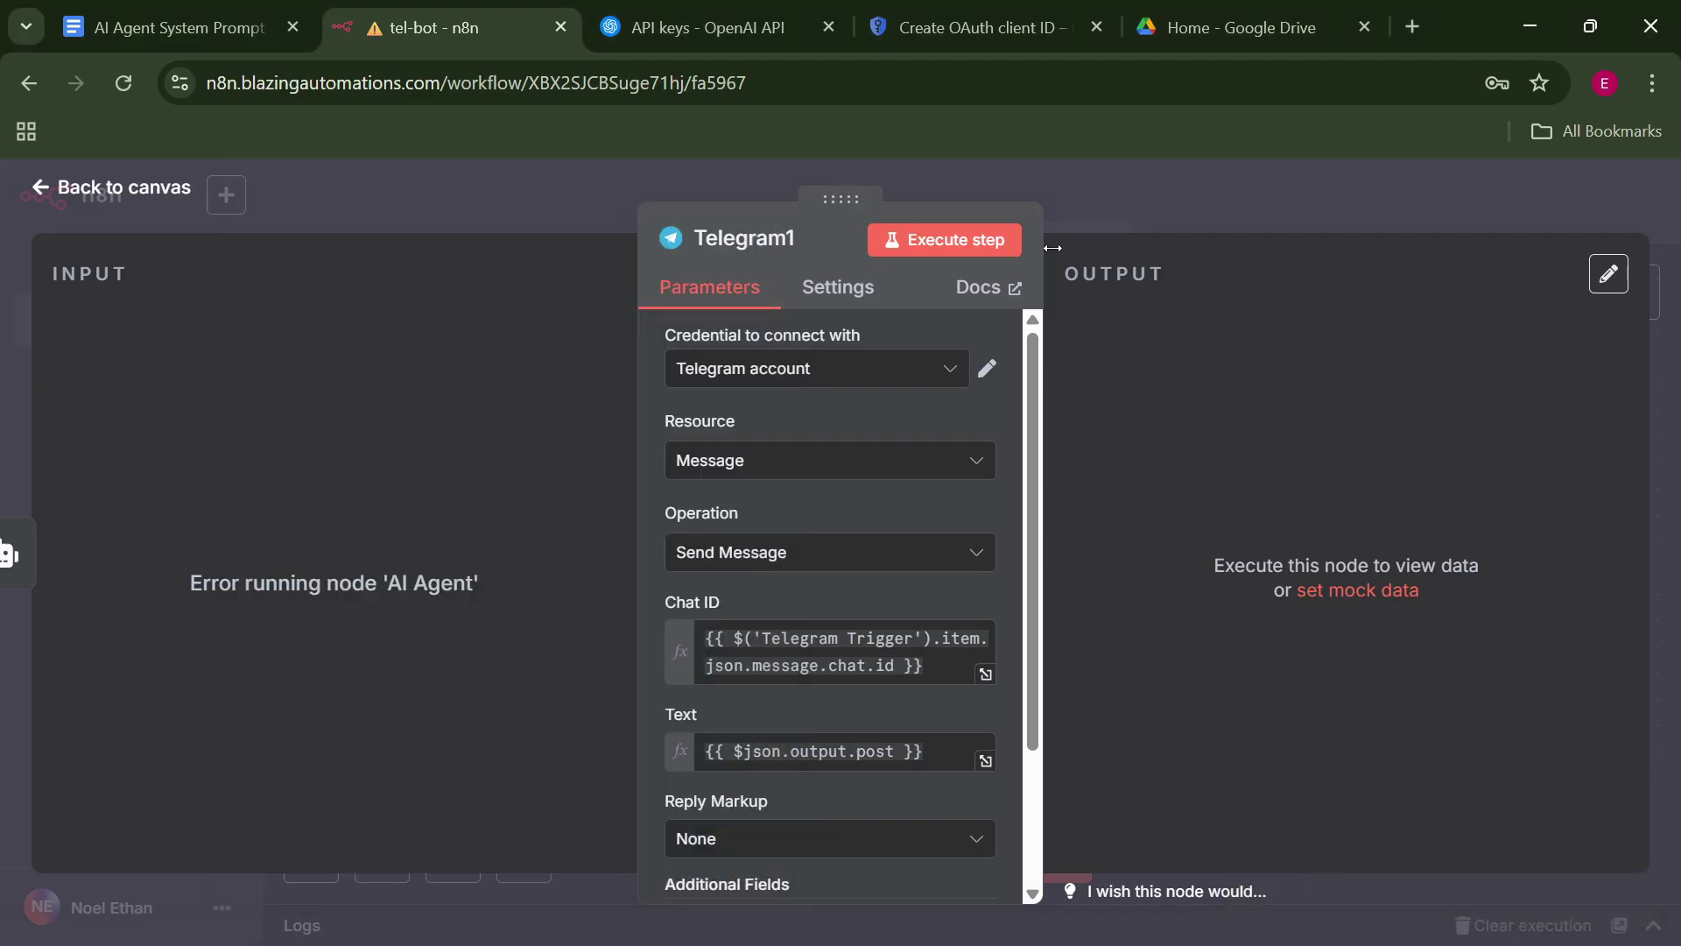
pyautogui.press('Escape')
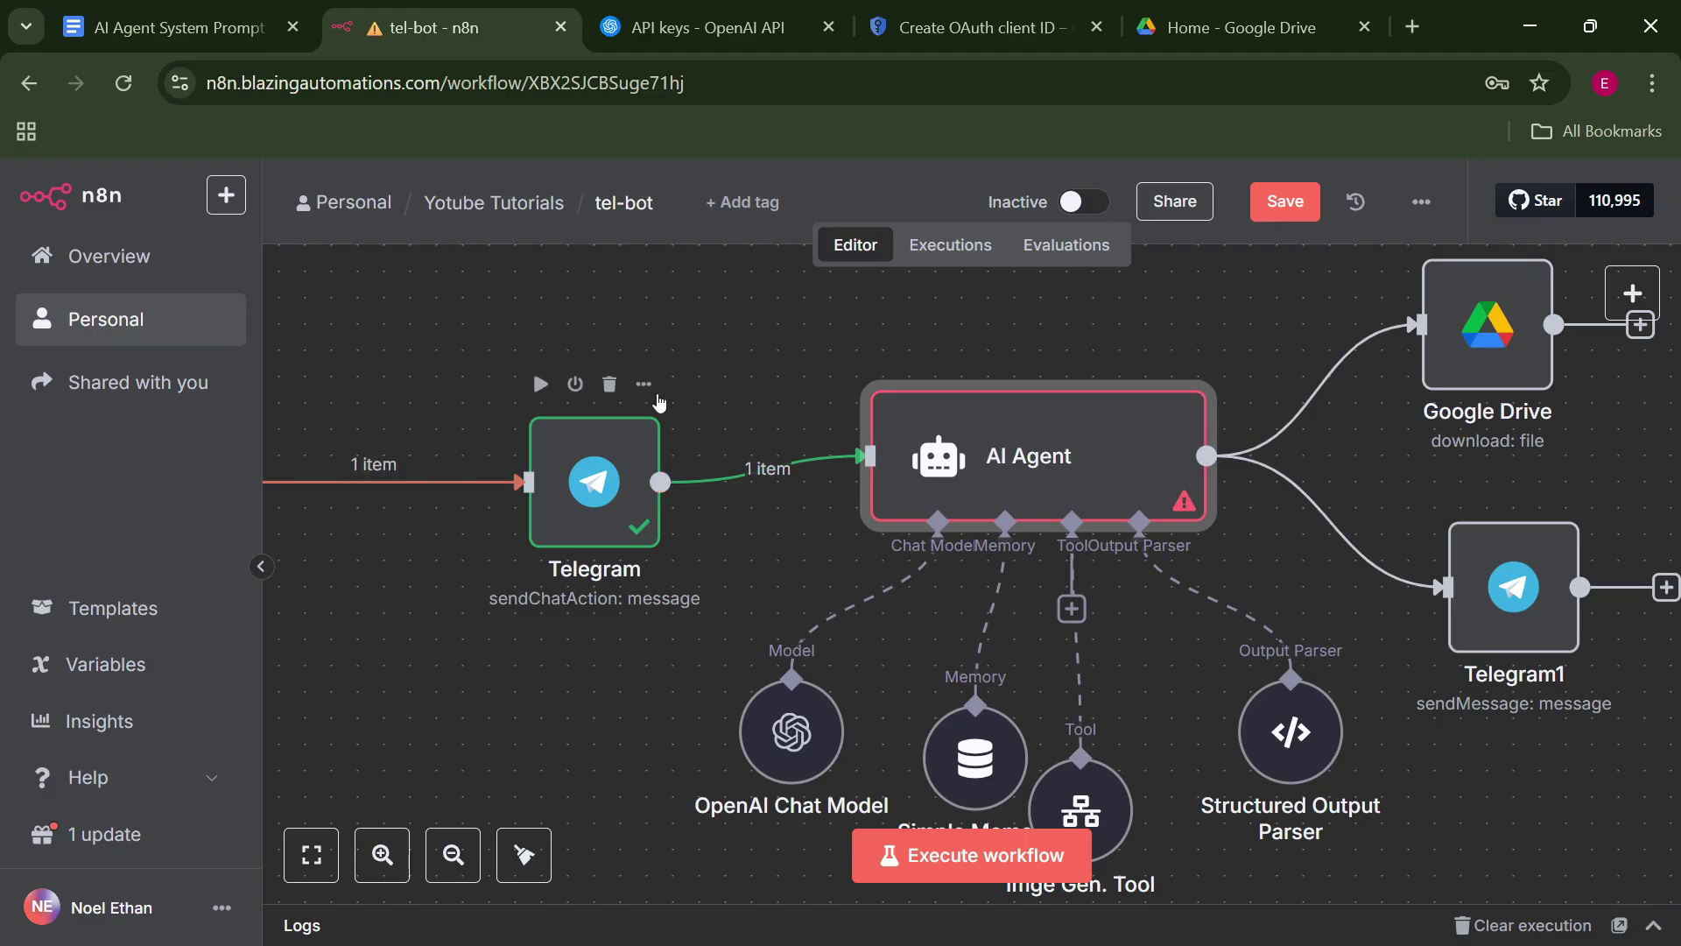
# Line up Telegram Trigger and the Telegram node on the AI Agent's row.
pyautogui.moveTo(449, 293); pyautogui.dragTo(630, 306)
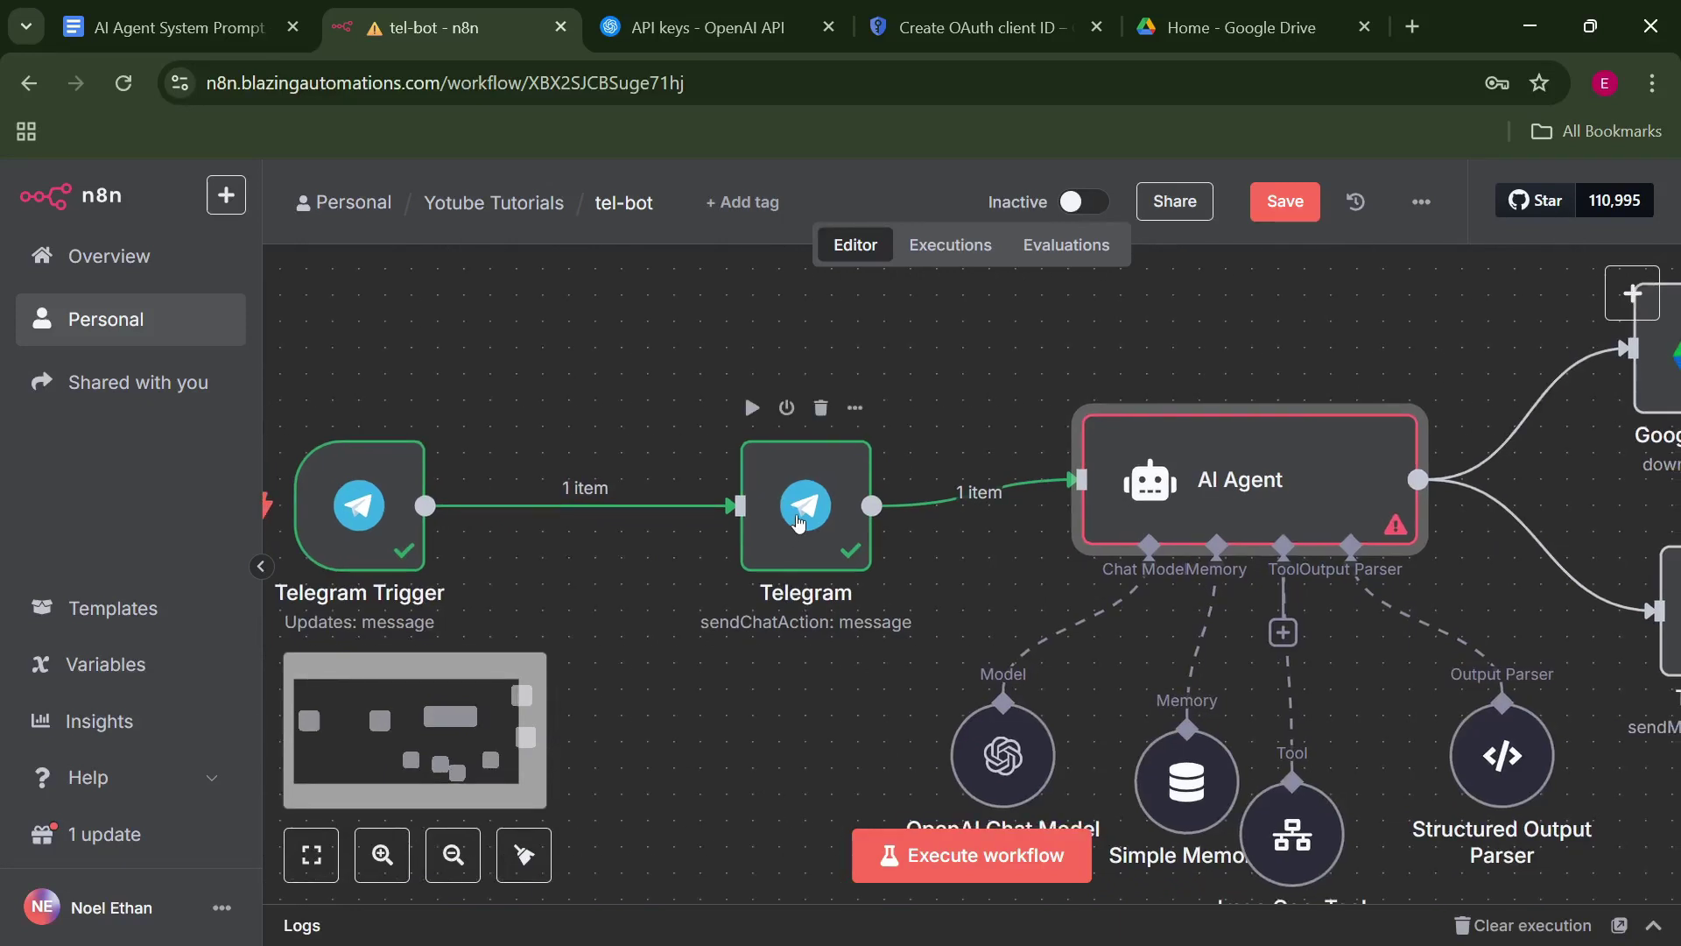
pyautogui.moveTo(799, 522); pyautogui.dragTo(772, 496)
pyautogui.moveTo(350, 479); pyautogui.dragTo(350, 453)
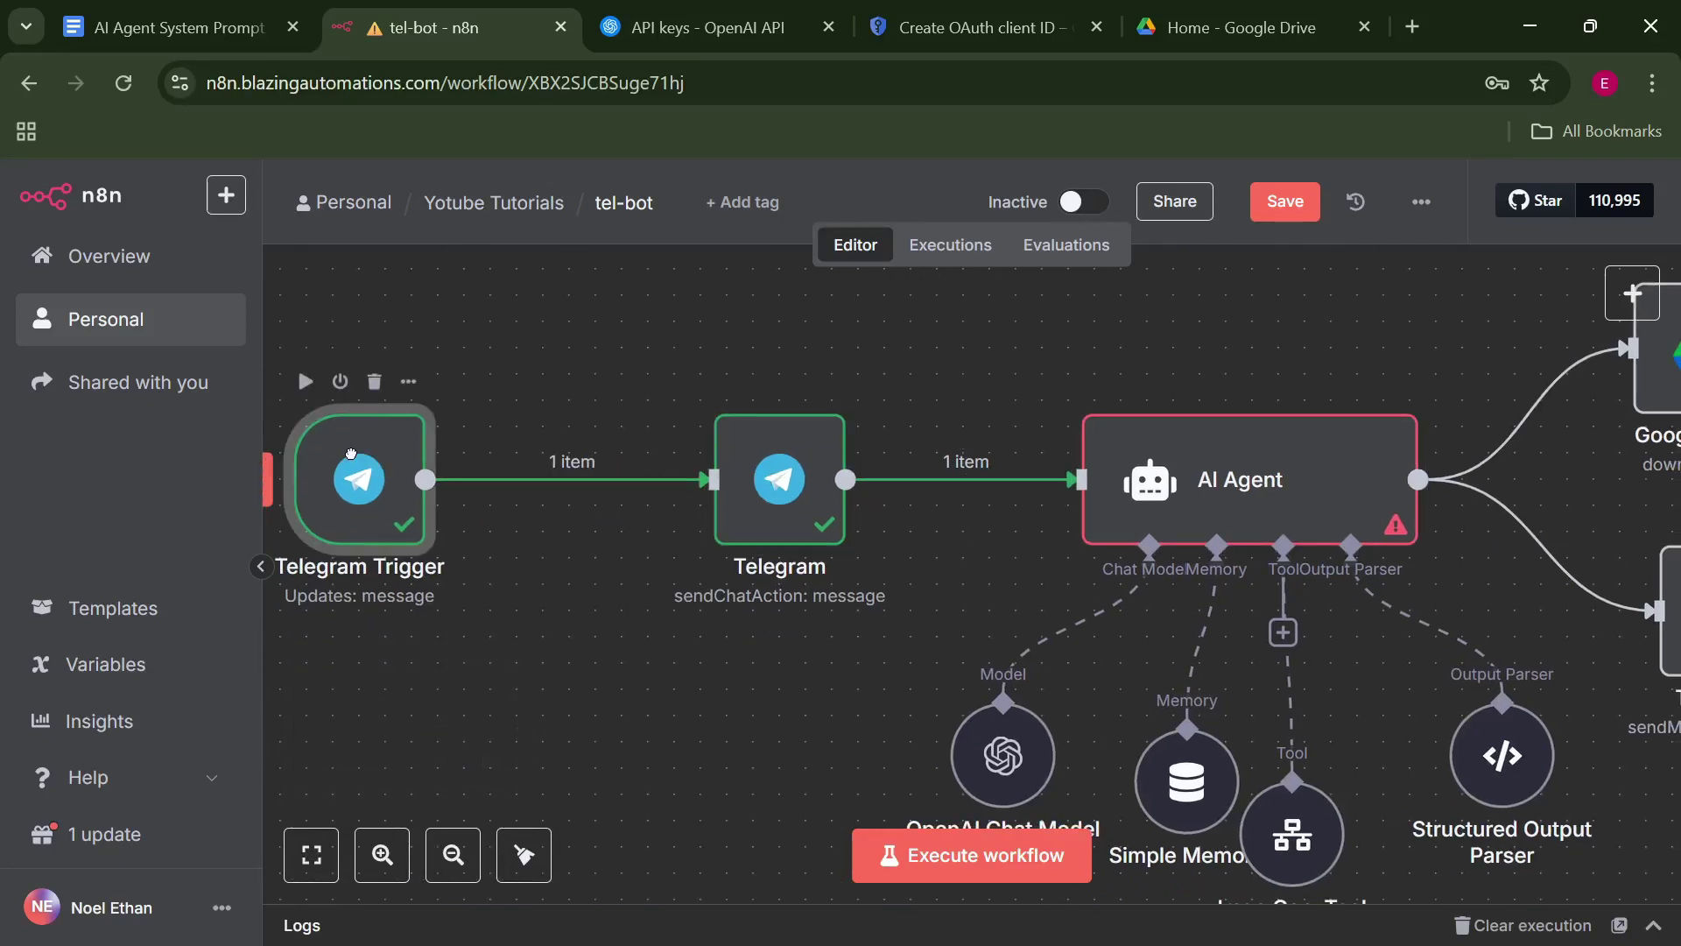
# Replace the AI Agent prompt with Telegram Trigger's message.text, resolving to 'life and success'.
pyautogui.doubleClick(1247, 474)
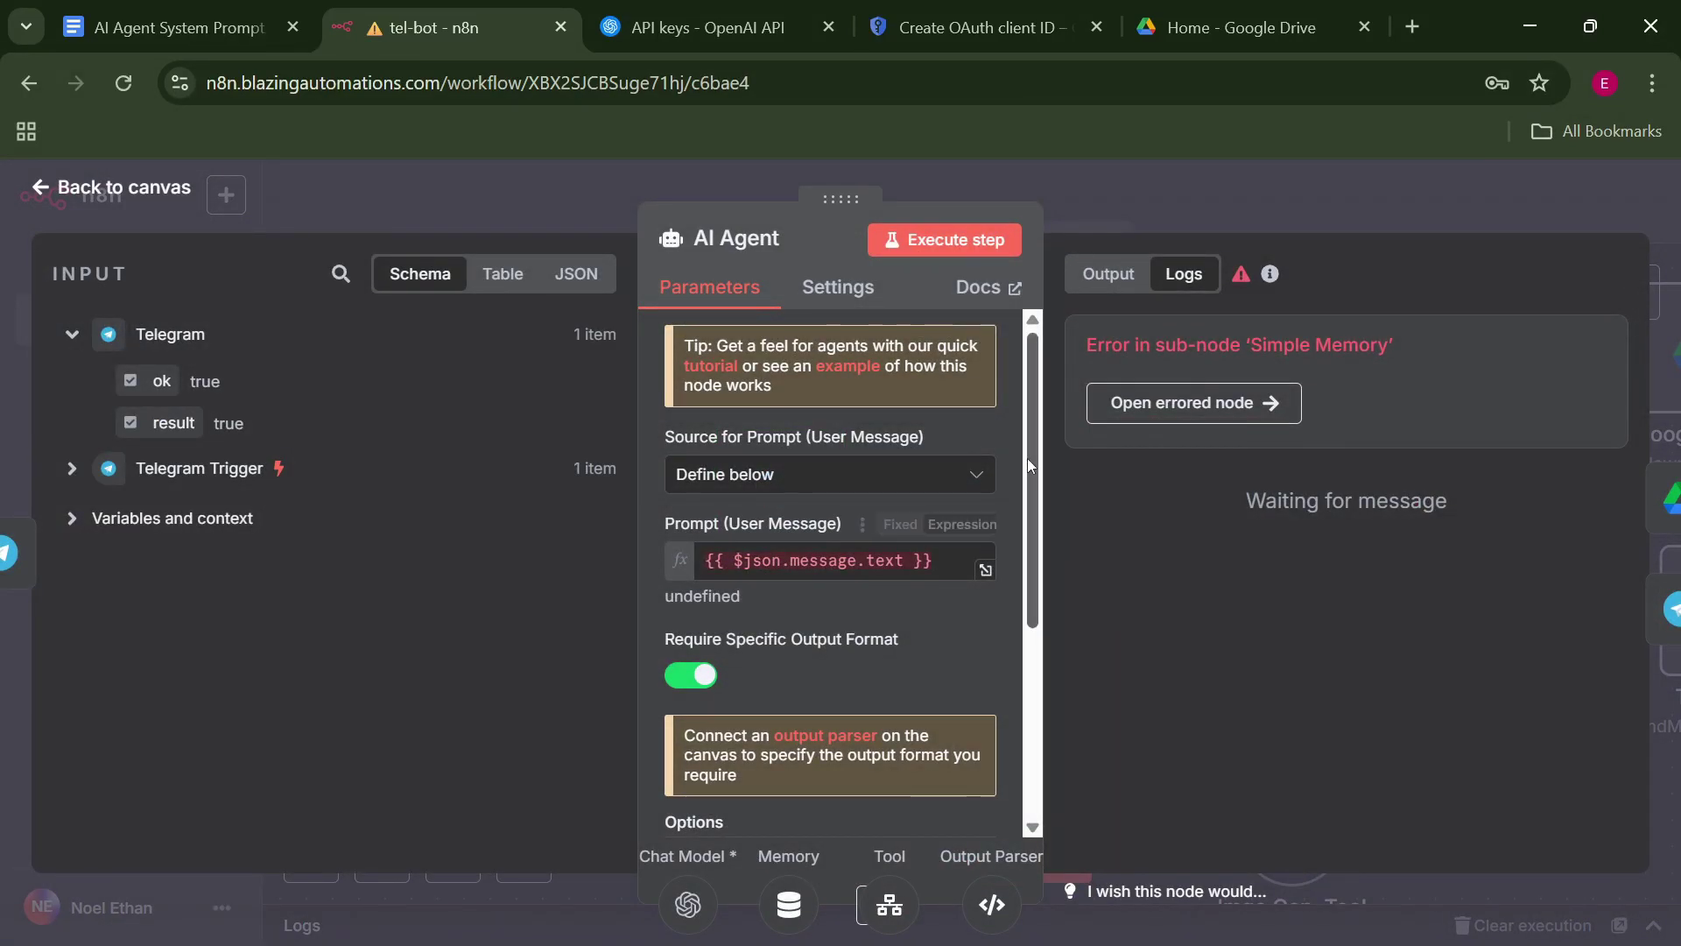
pyautogui.moveTo(1027, 459); pyautogui.dragTo(1021, 525)
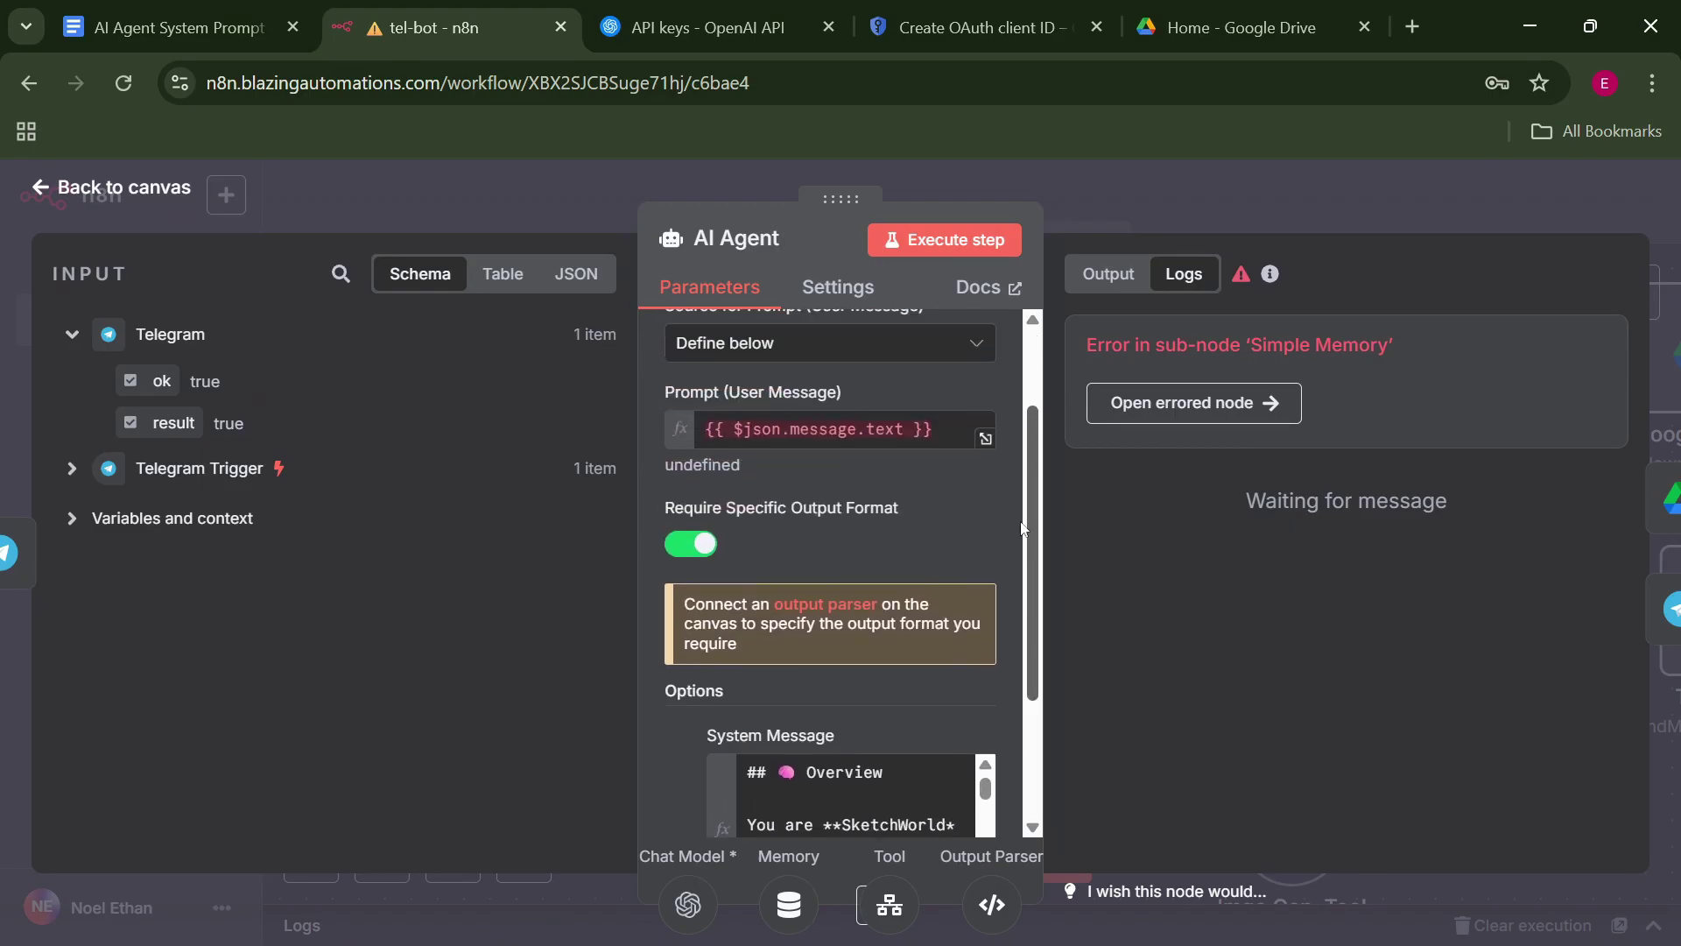
pyautogui.scroll(1, 1021, 526)
pyautogui.click(990, 523)
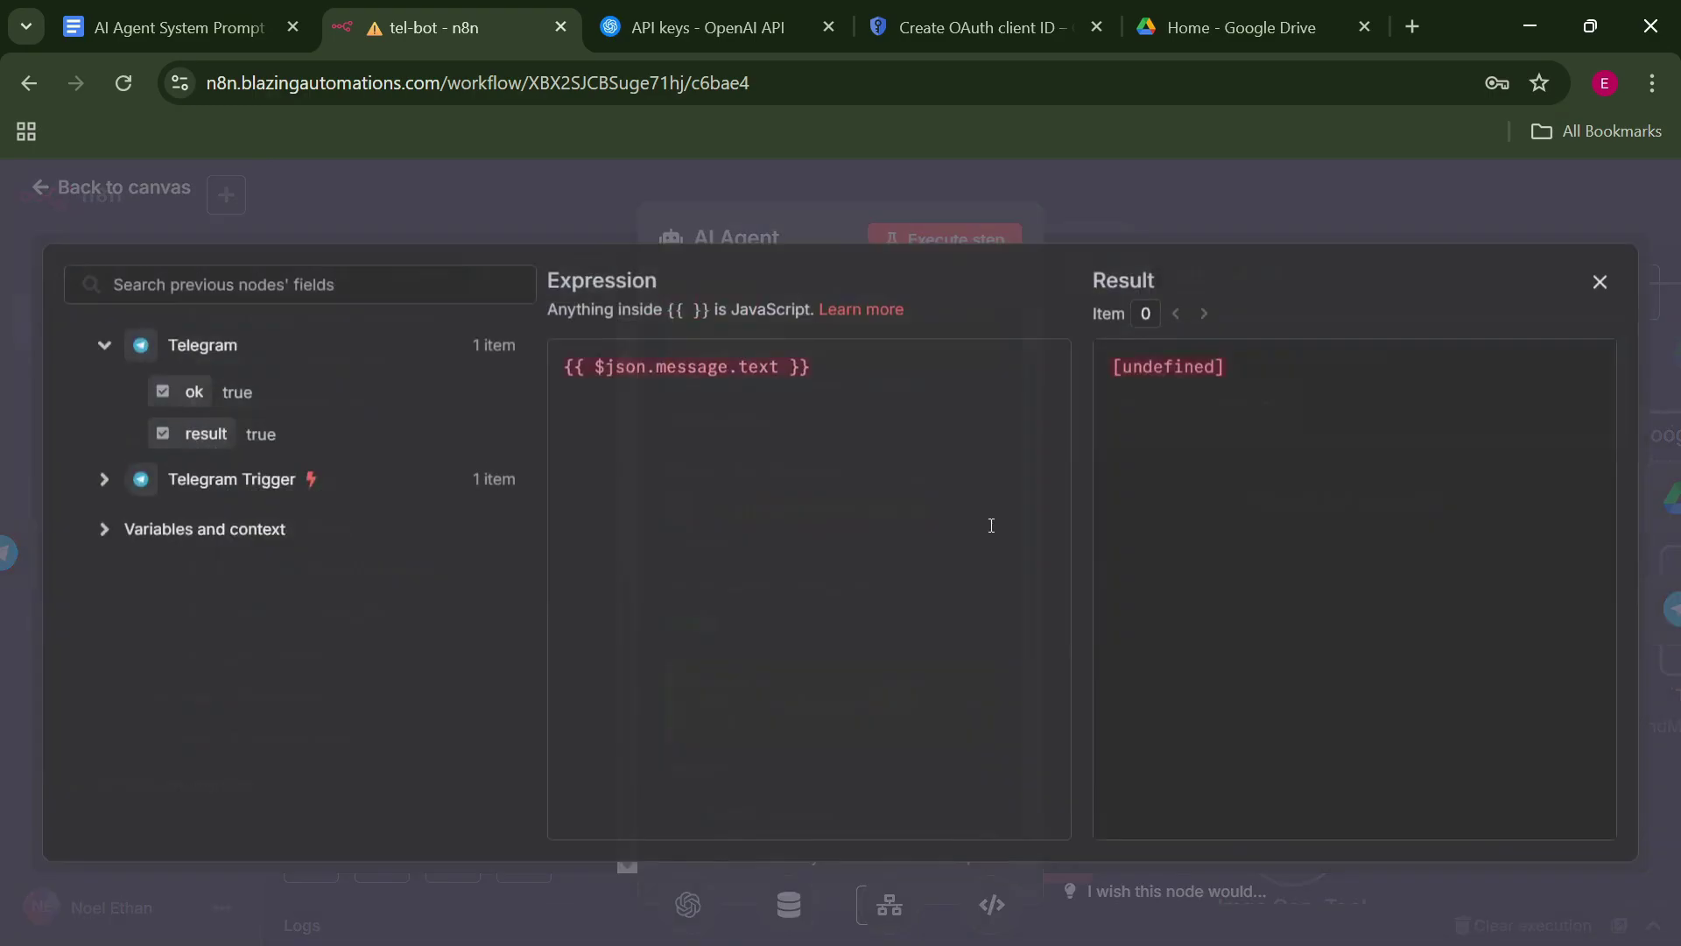
pyautogui.moveTo(926, 413); pyautogui.dragTo(478, 375)
pyautogui.press('BackSpace')
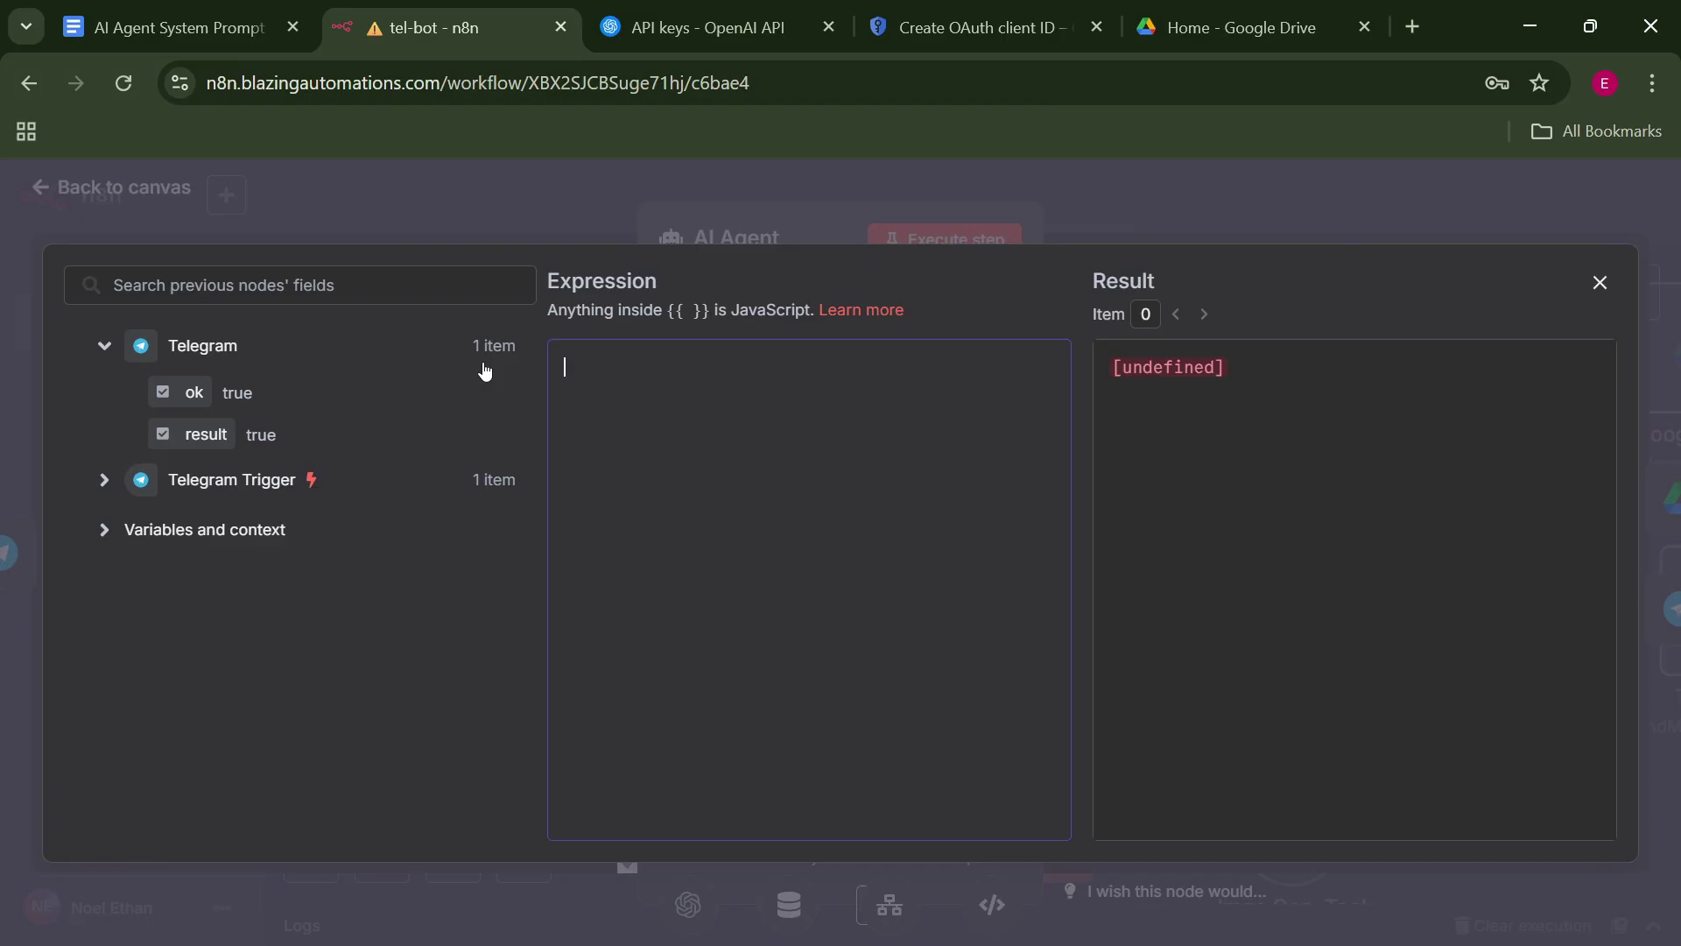
pyautogui.click(104, 480)
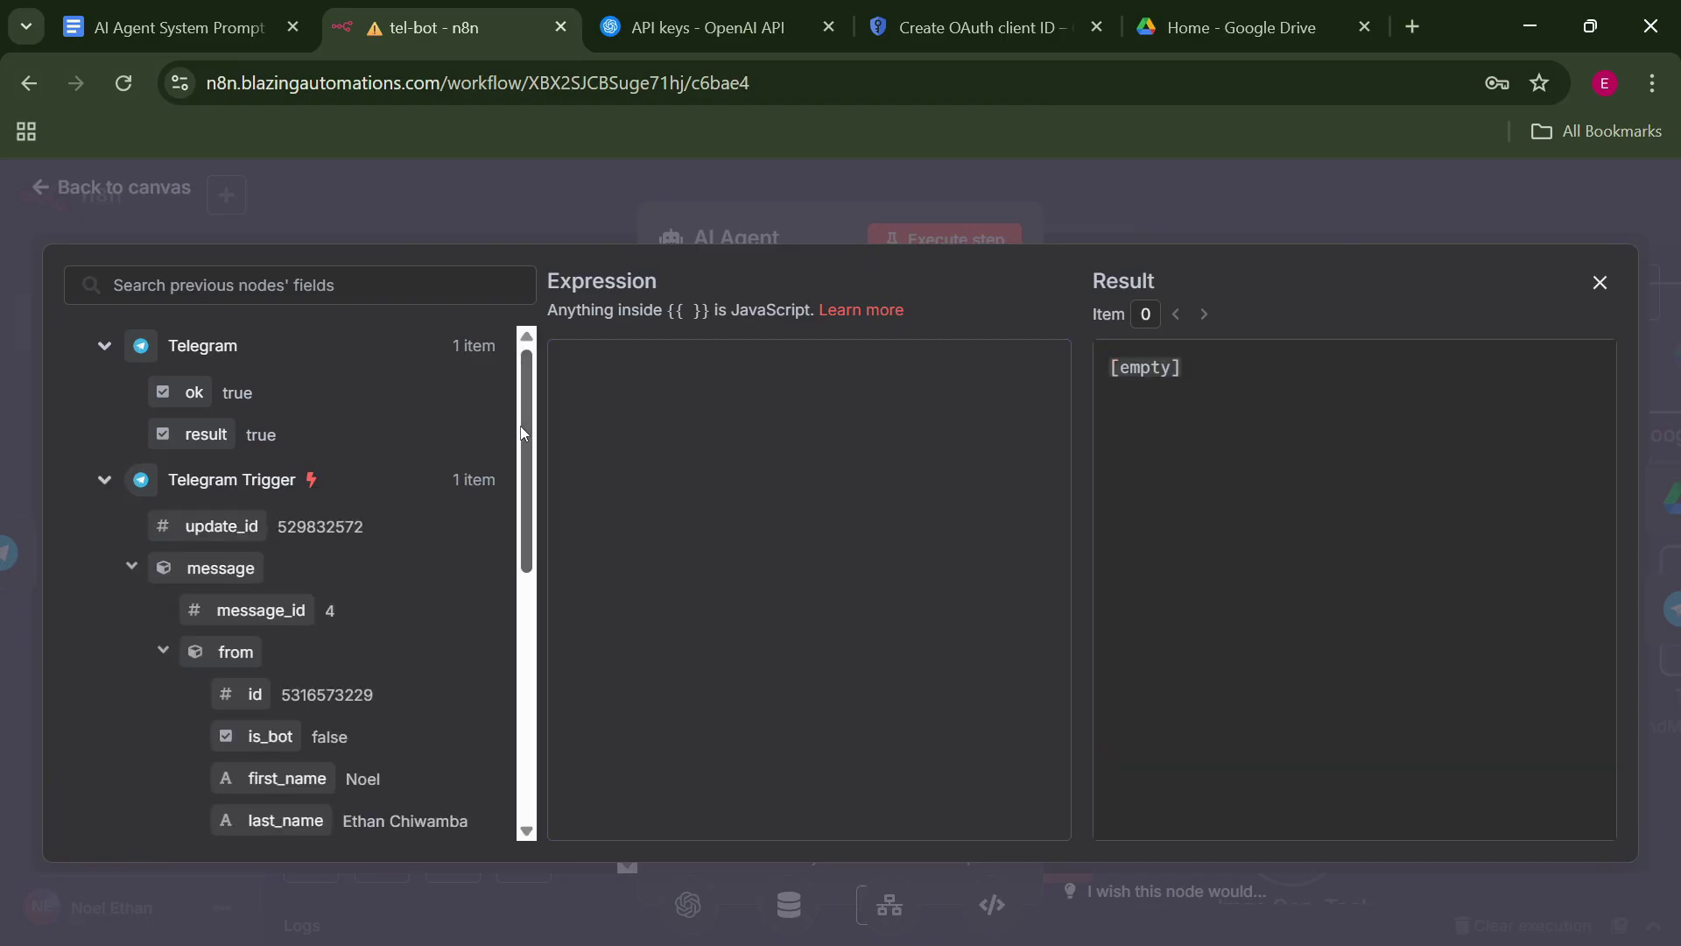
pyautogui.scroll(-6, 496, 559)
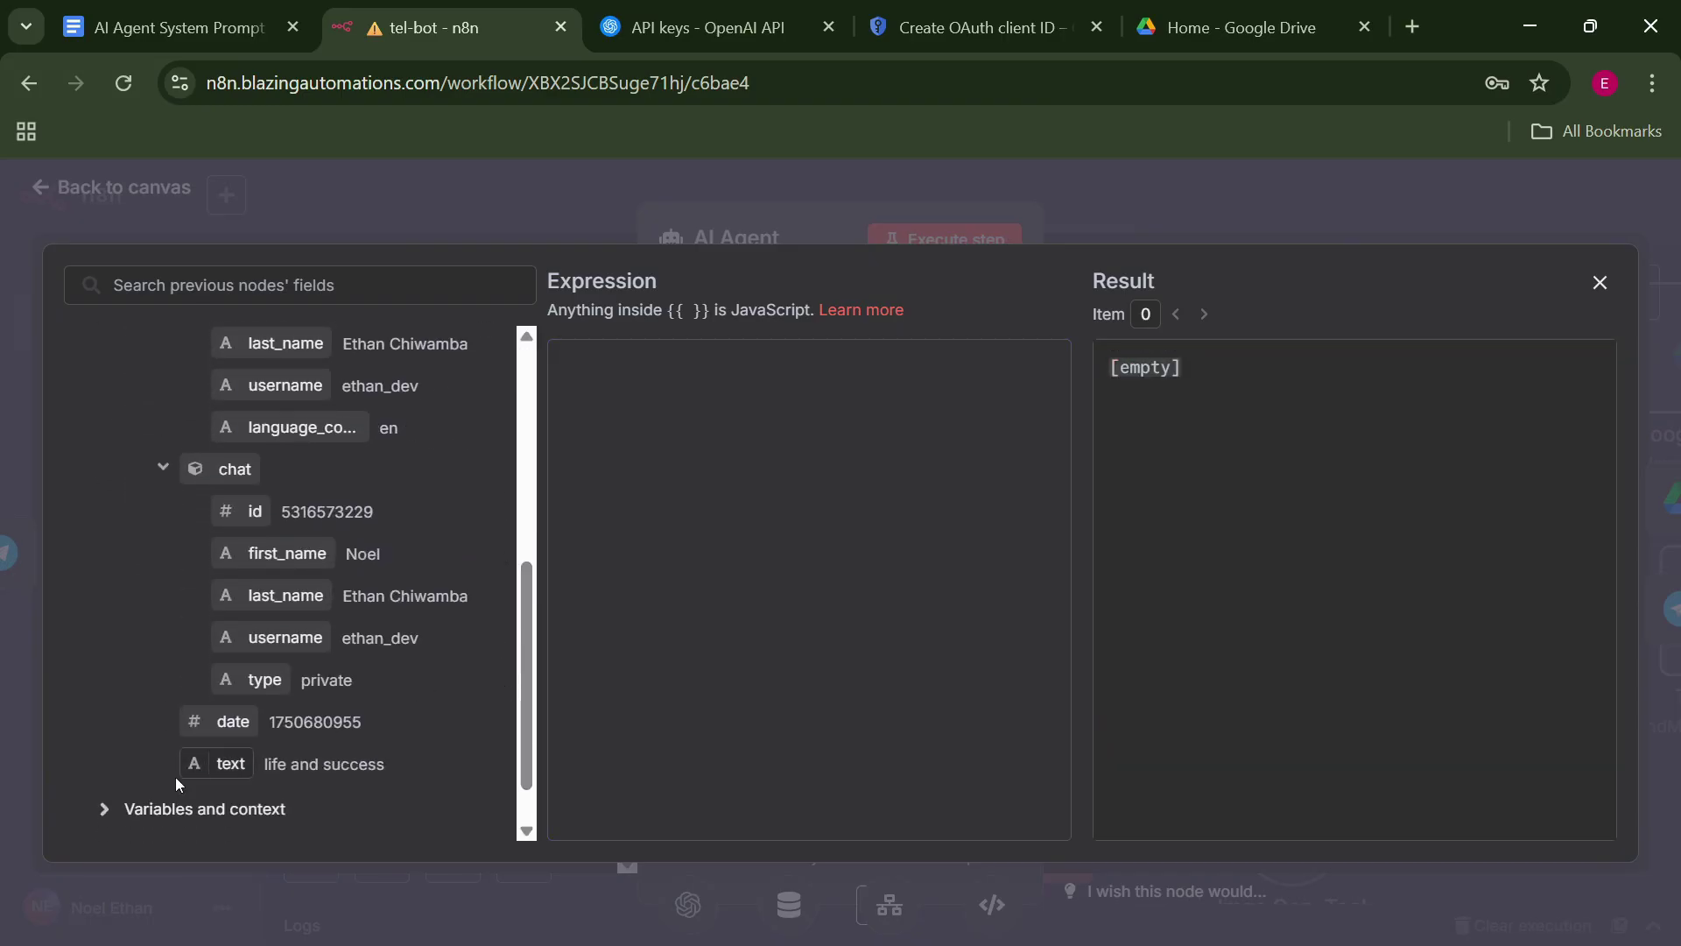
pyautogui.moveTo(232, 765); pyautogui.dragTo(692, 416)
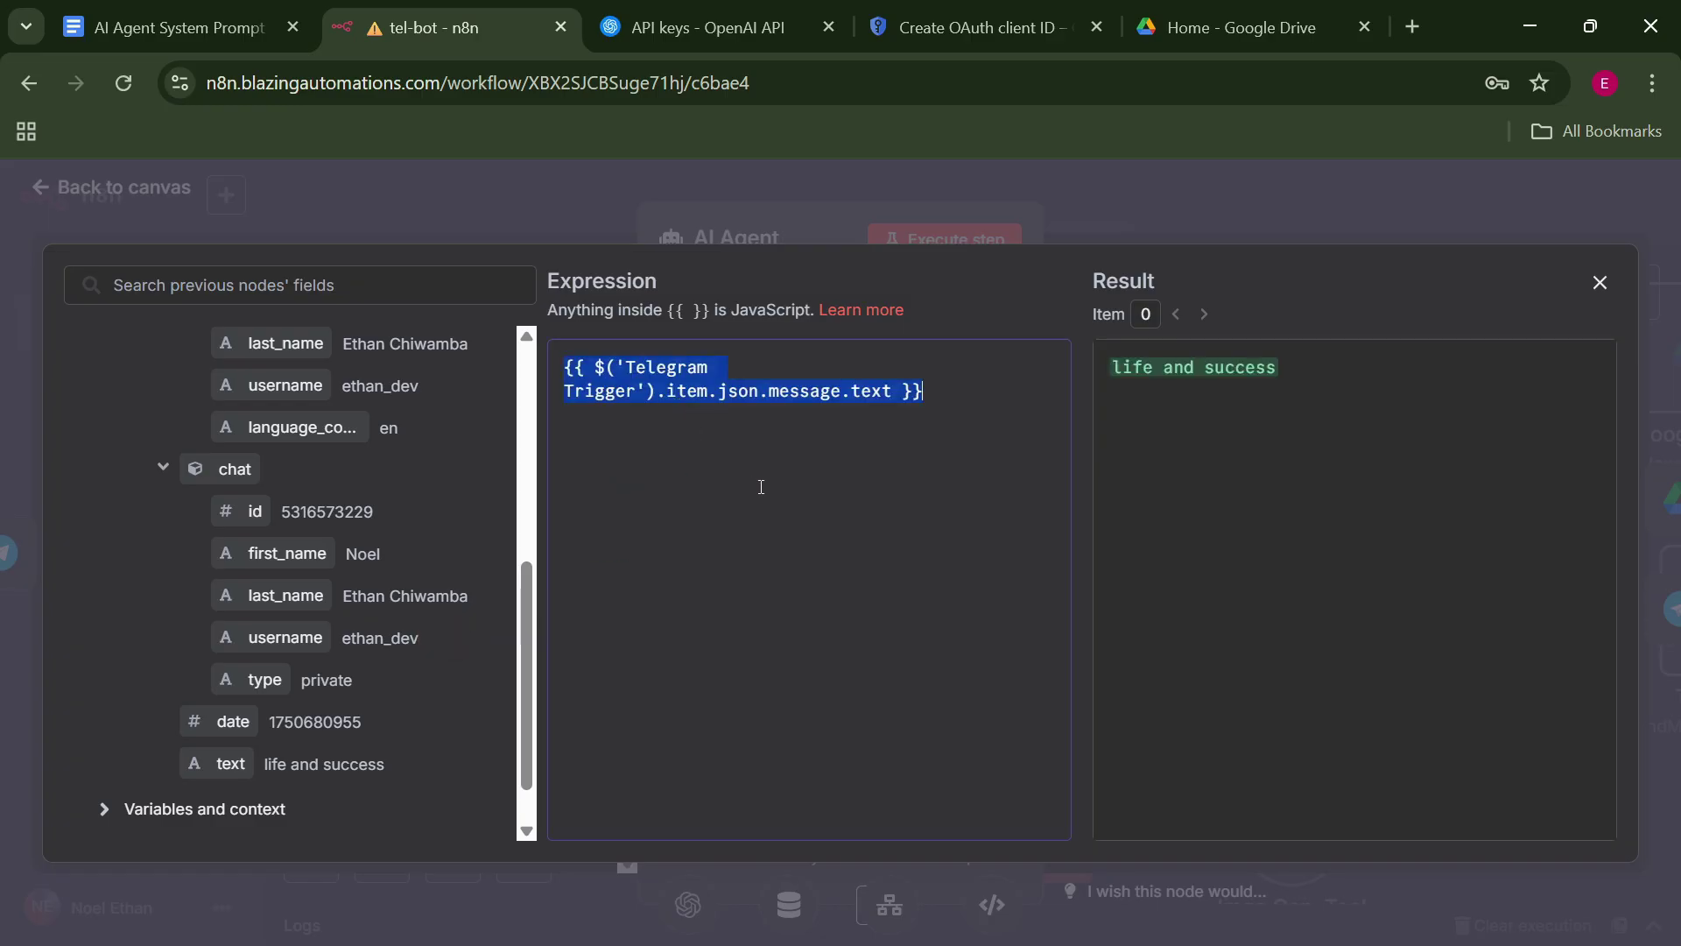
pyautogui.click(1169, 192)
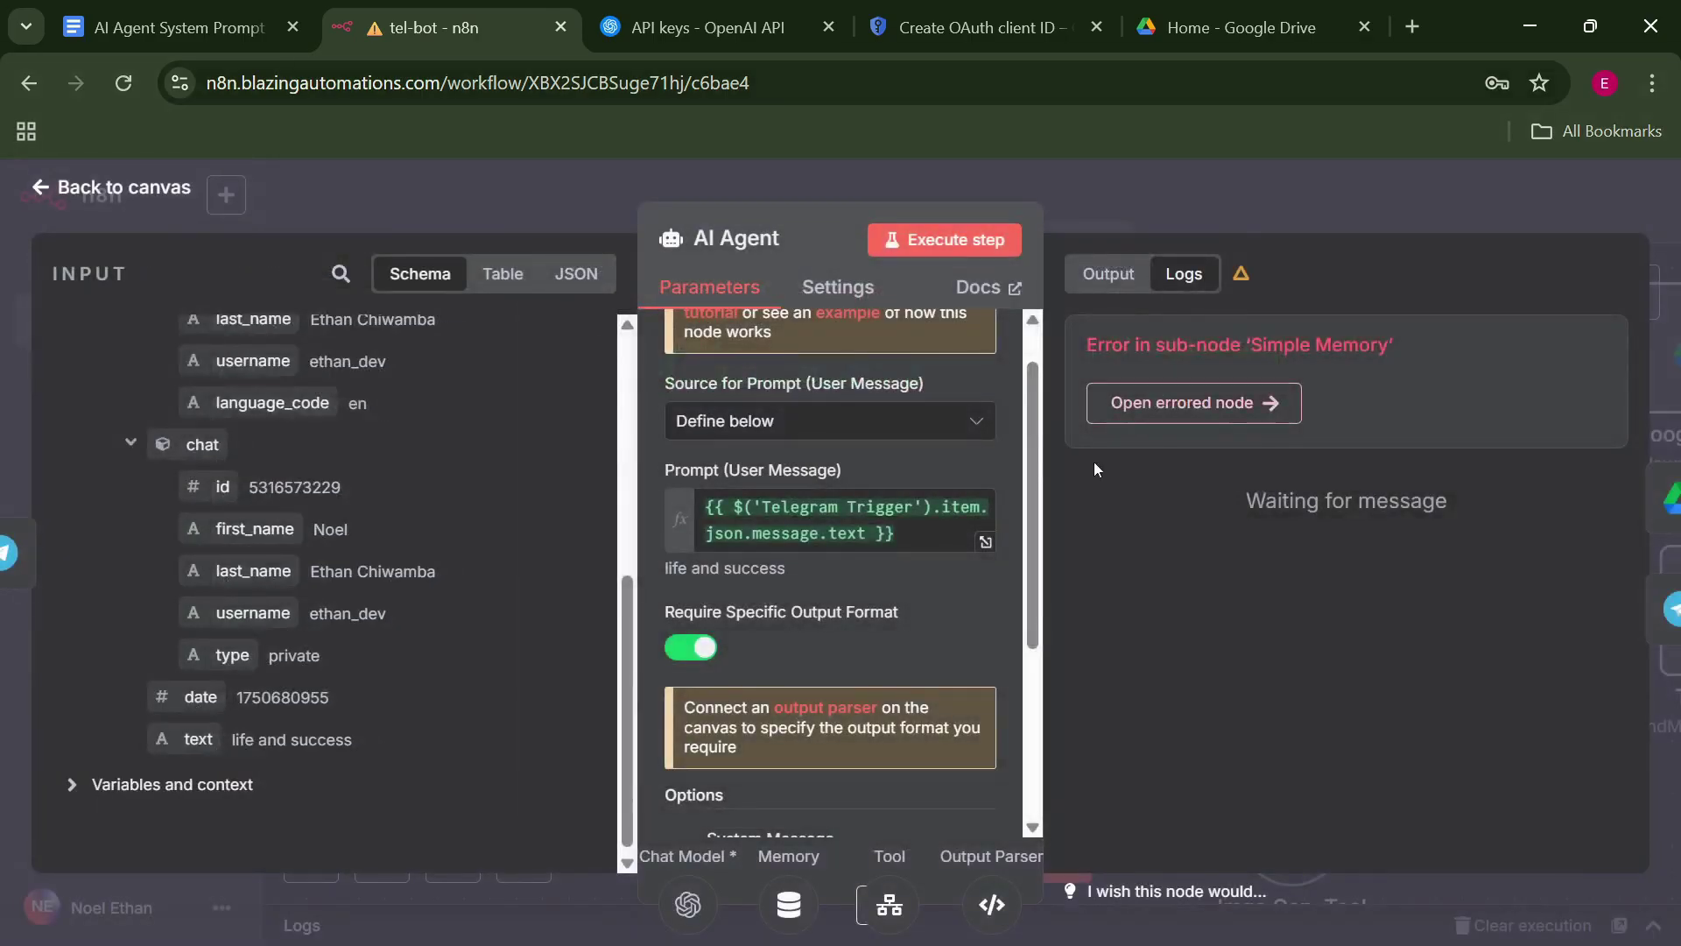
pyautogui.click(1211, 190)
pyautogui.doubleClick(1033, 788)
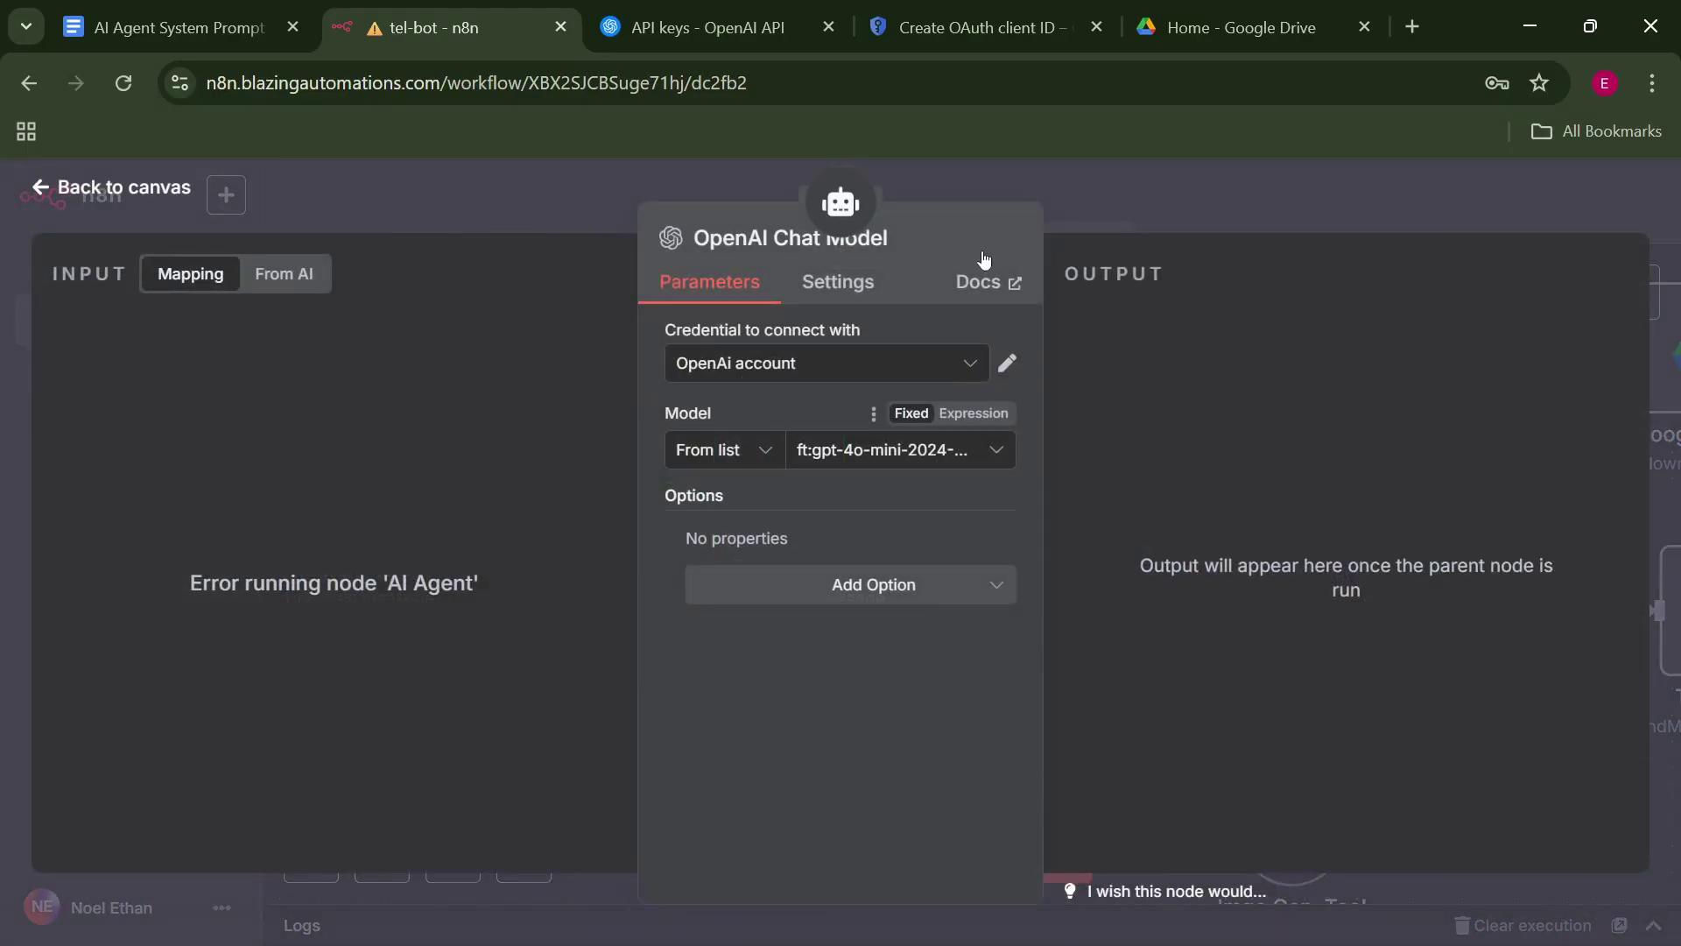
# Clear the old session key expression in the Simple Memory node.
pyautogui.click(1147, 162)
pyautogui.doubleClick(1201, 814)
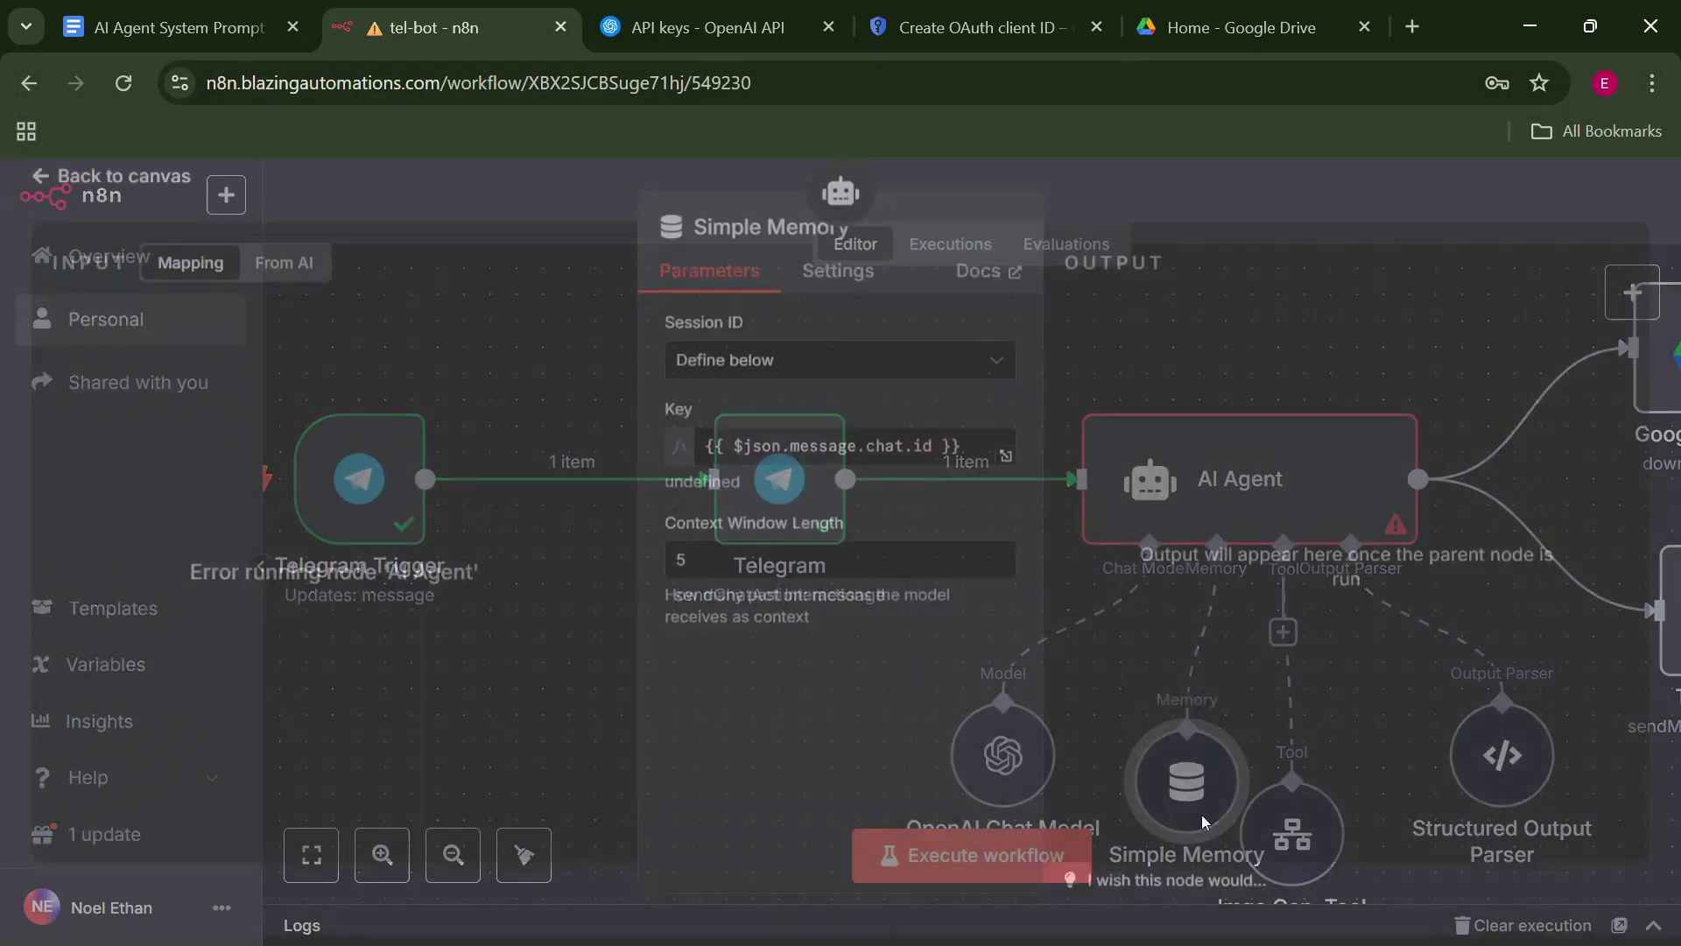
pyautogui.click(1005, 470)
pyautogui.moveTo(965, 397); pyautogui.dragTo(594, 342)
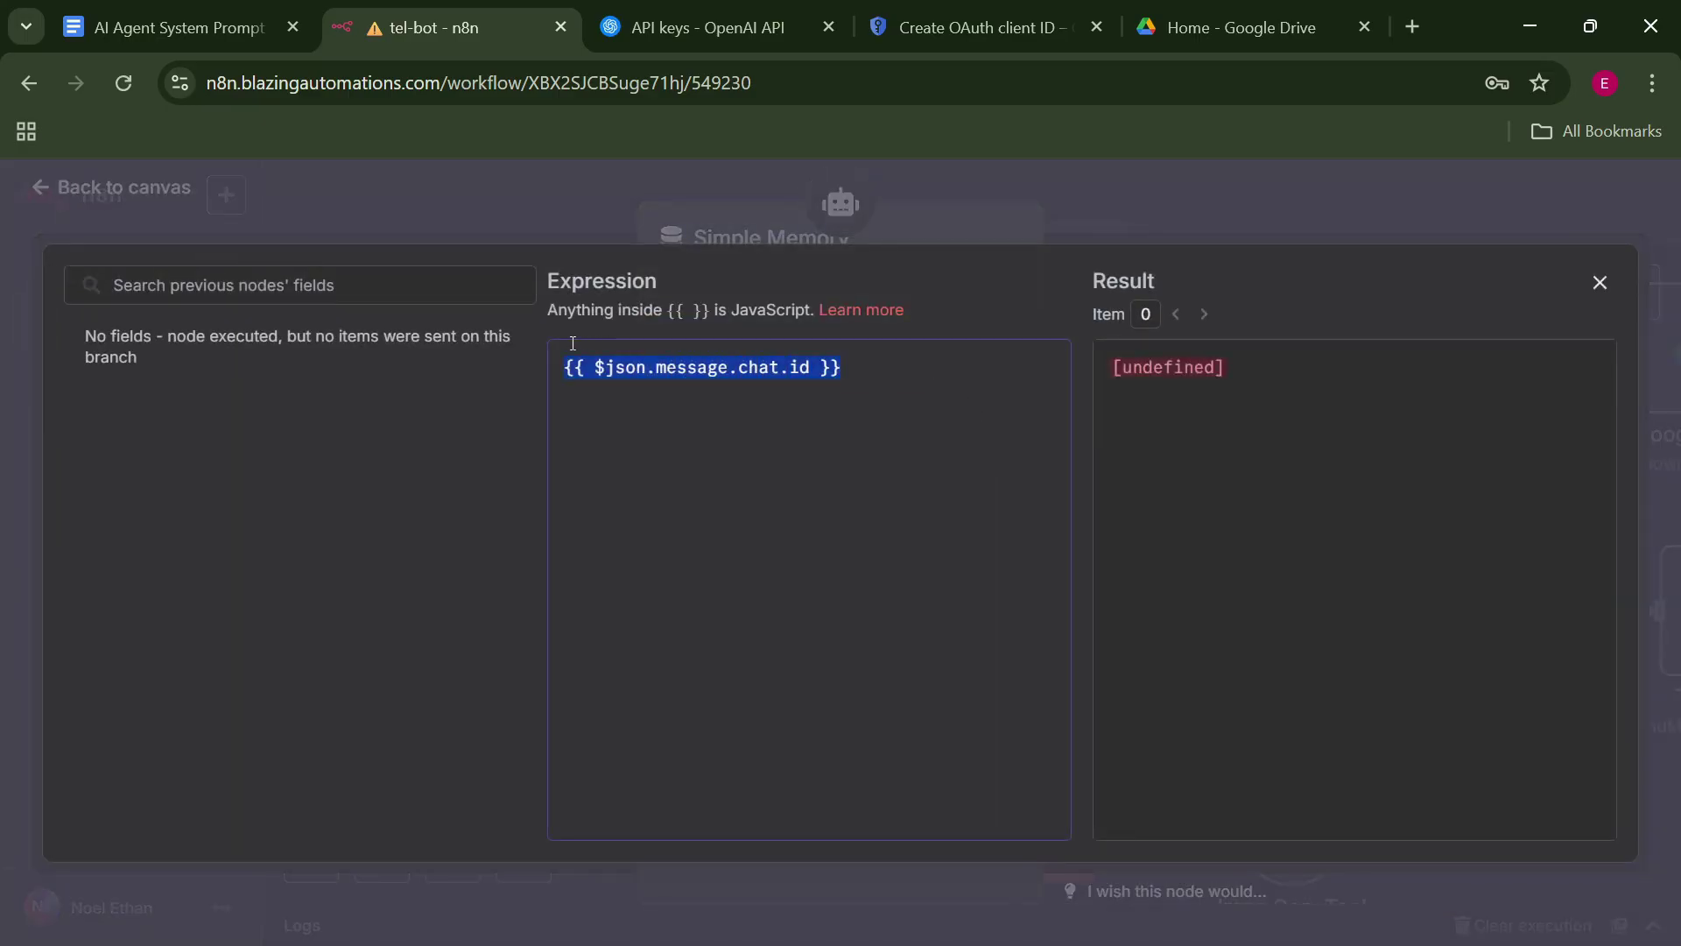
pyautogui.press('BackSpace')
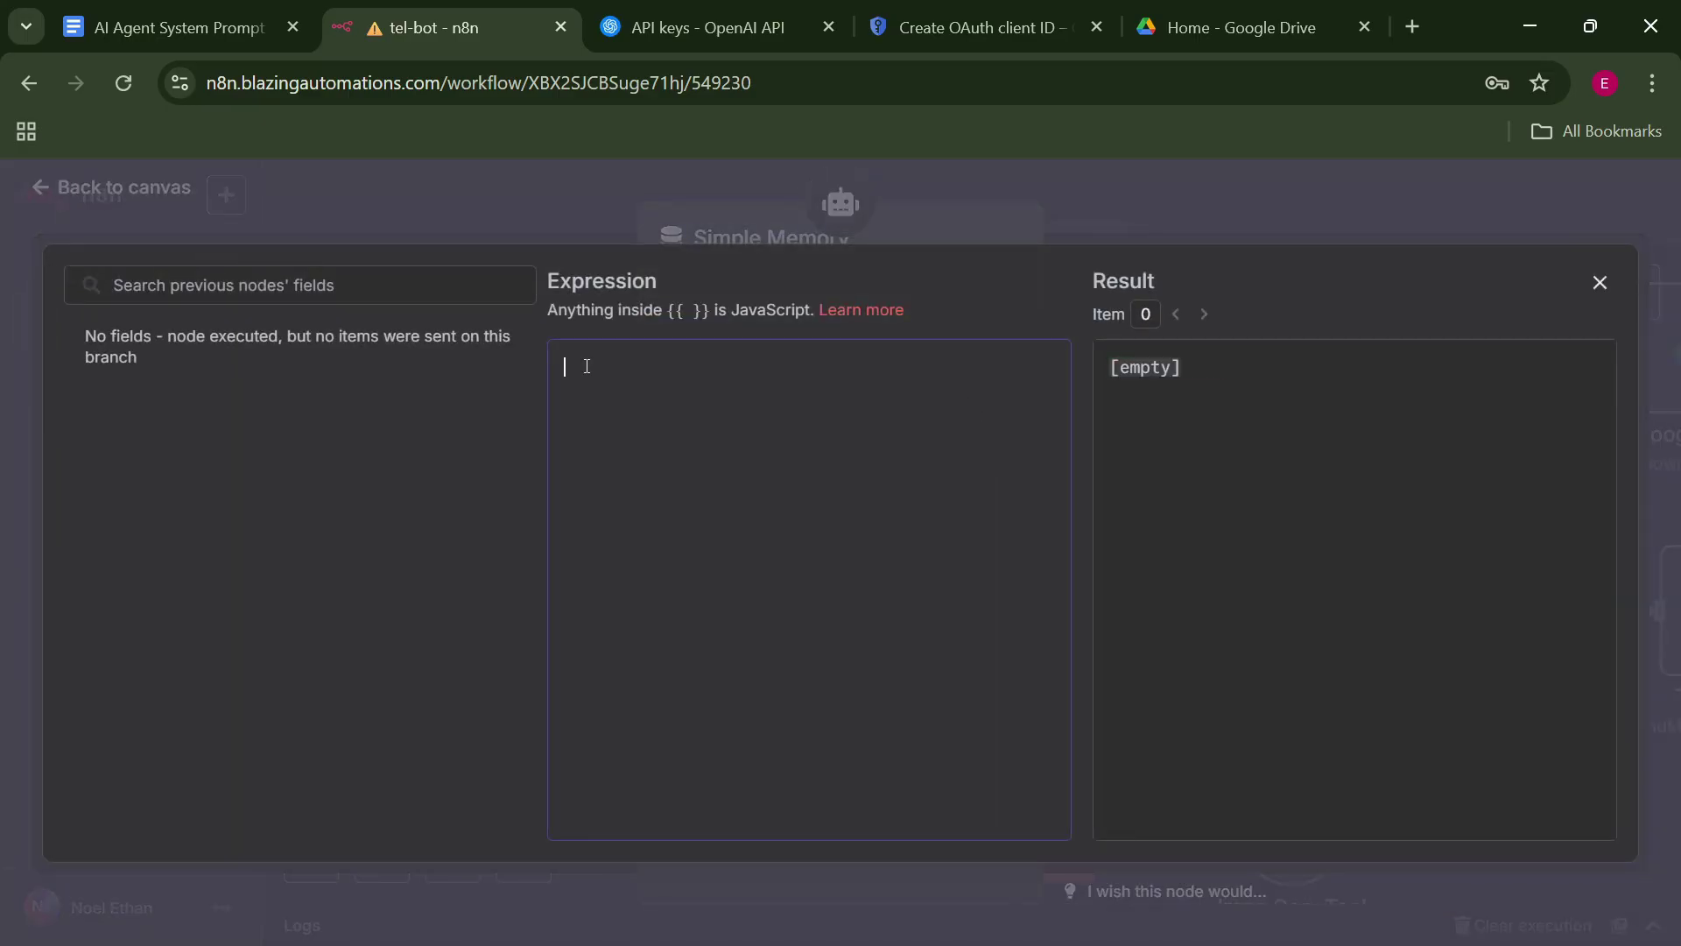
pyautogui.click(1091, 191)
pyautogui.click(1091, 191)
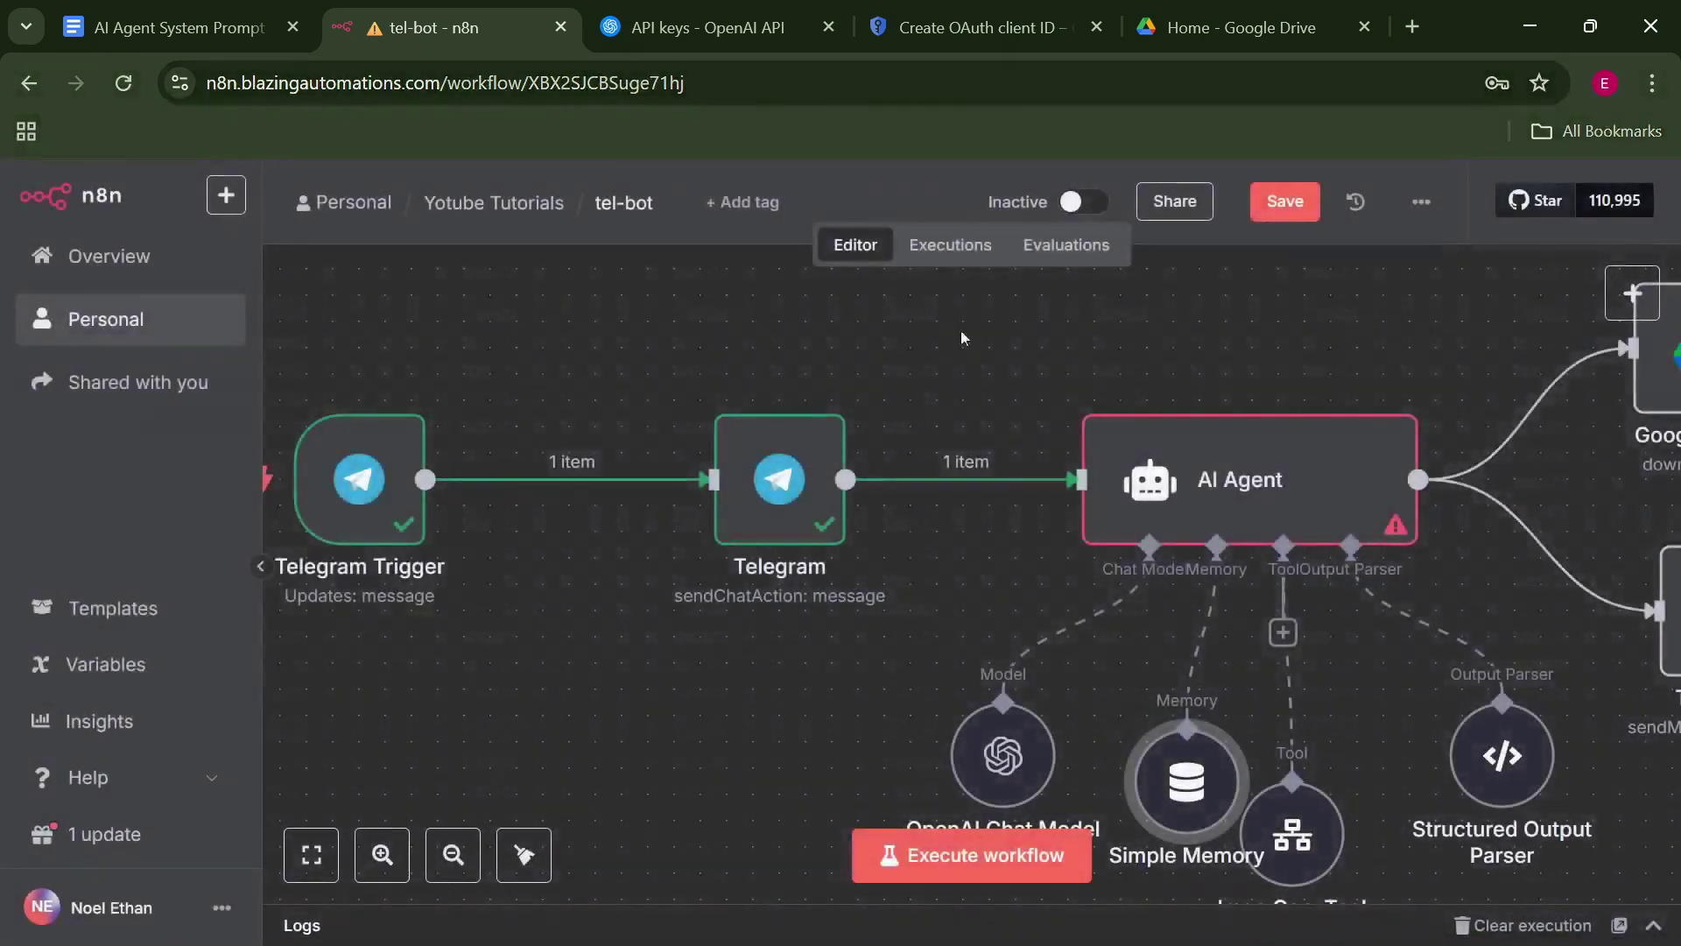
# Review the AI Agent's prompt expression and the Telegram Trigger's input fields.
pyautogui.click(1193, 504)
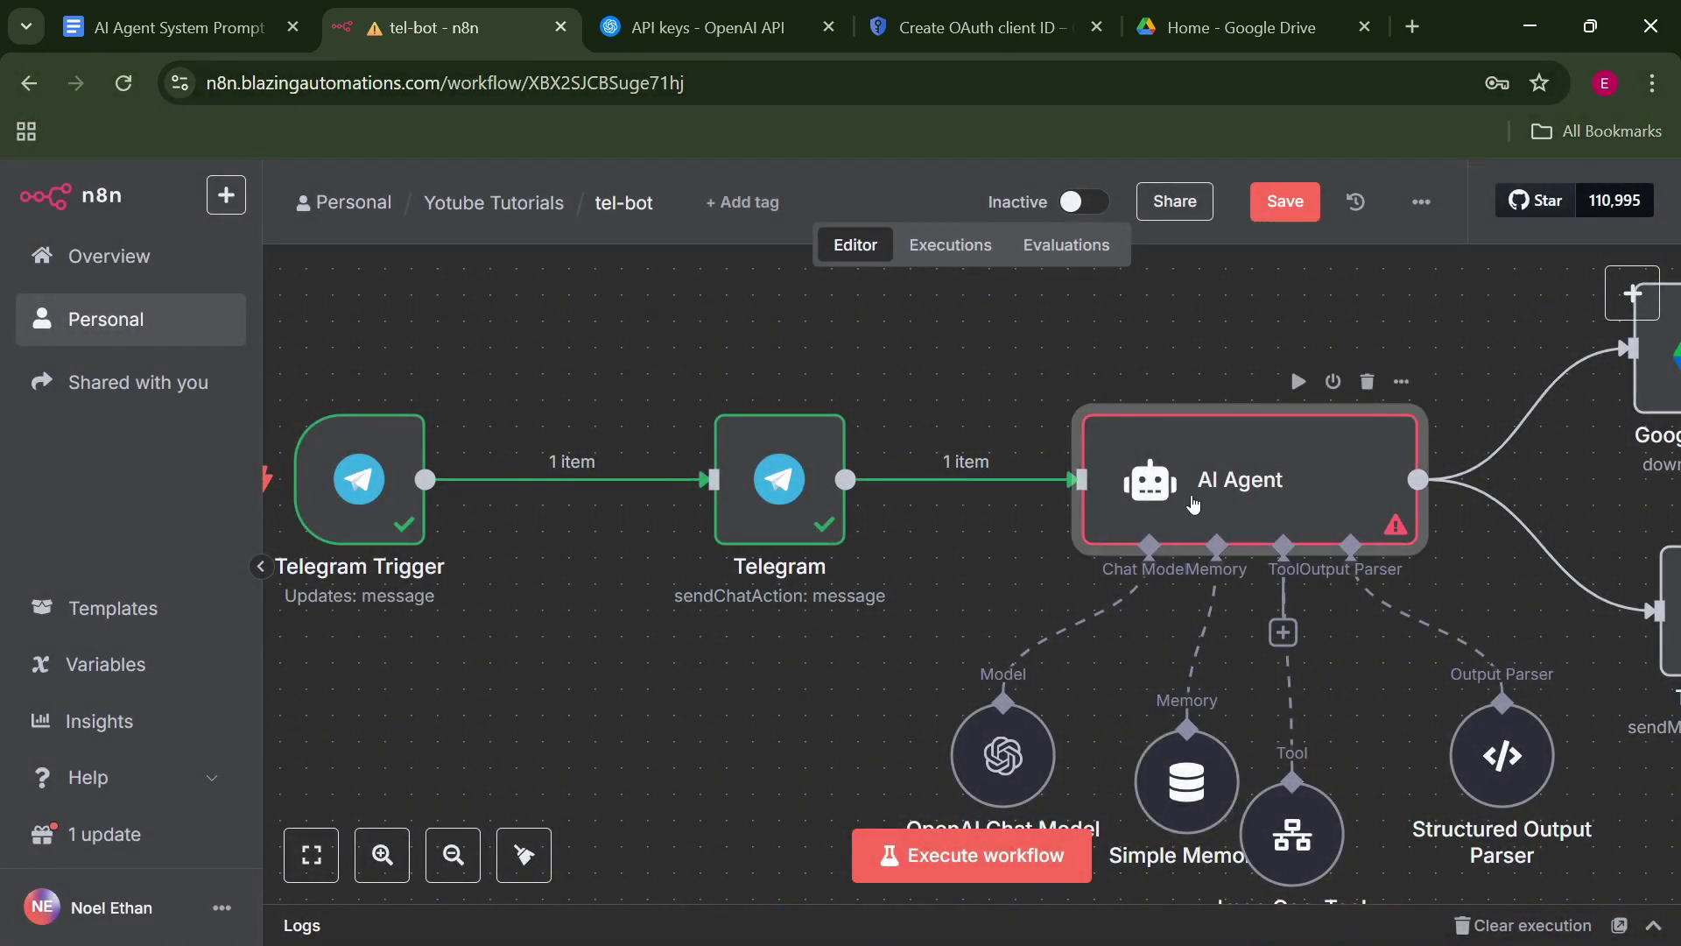
pyautogui.doubleClick(1196, 493)
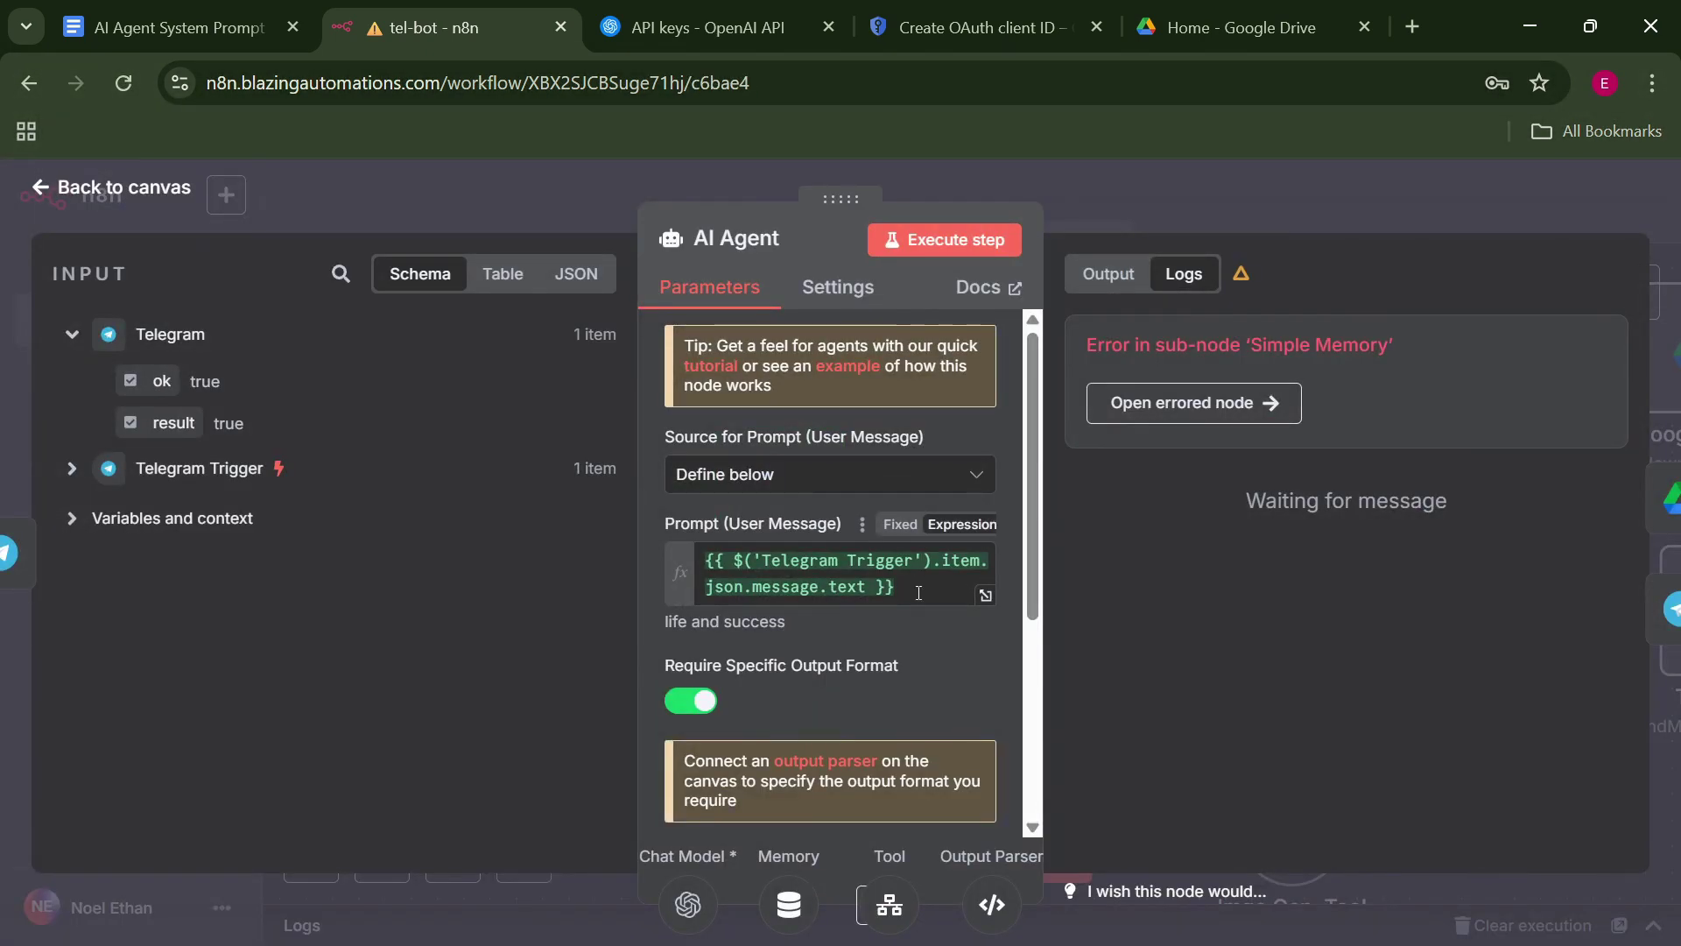
pyautogui.moveTo(895, 587); pyautogui.dragTo(758, 558)
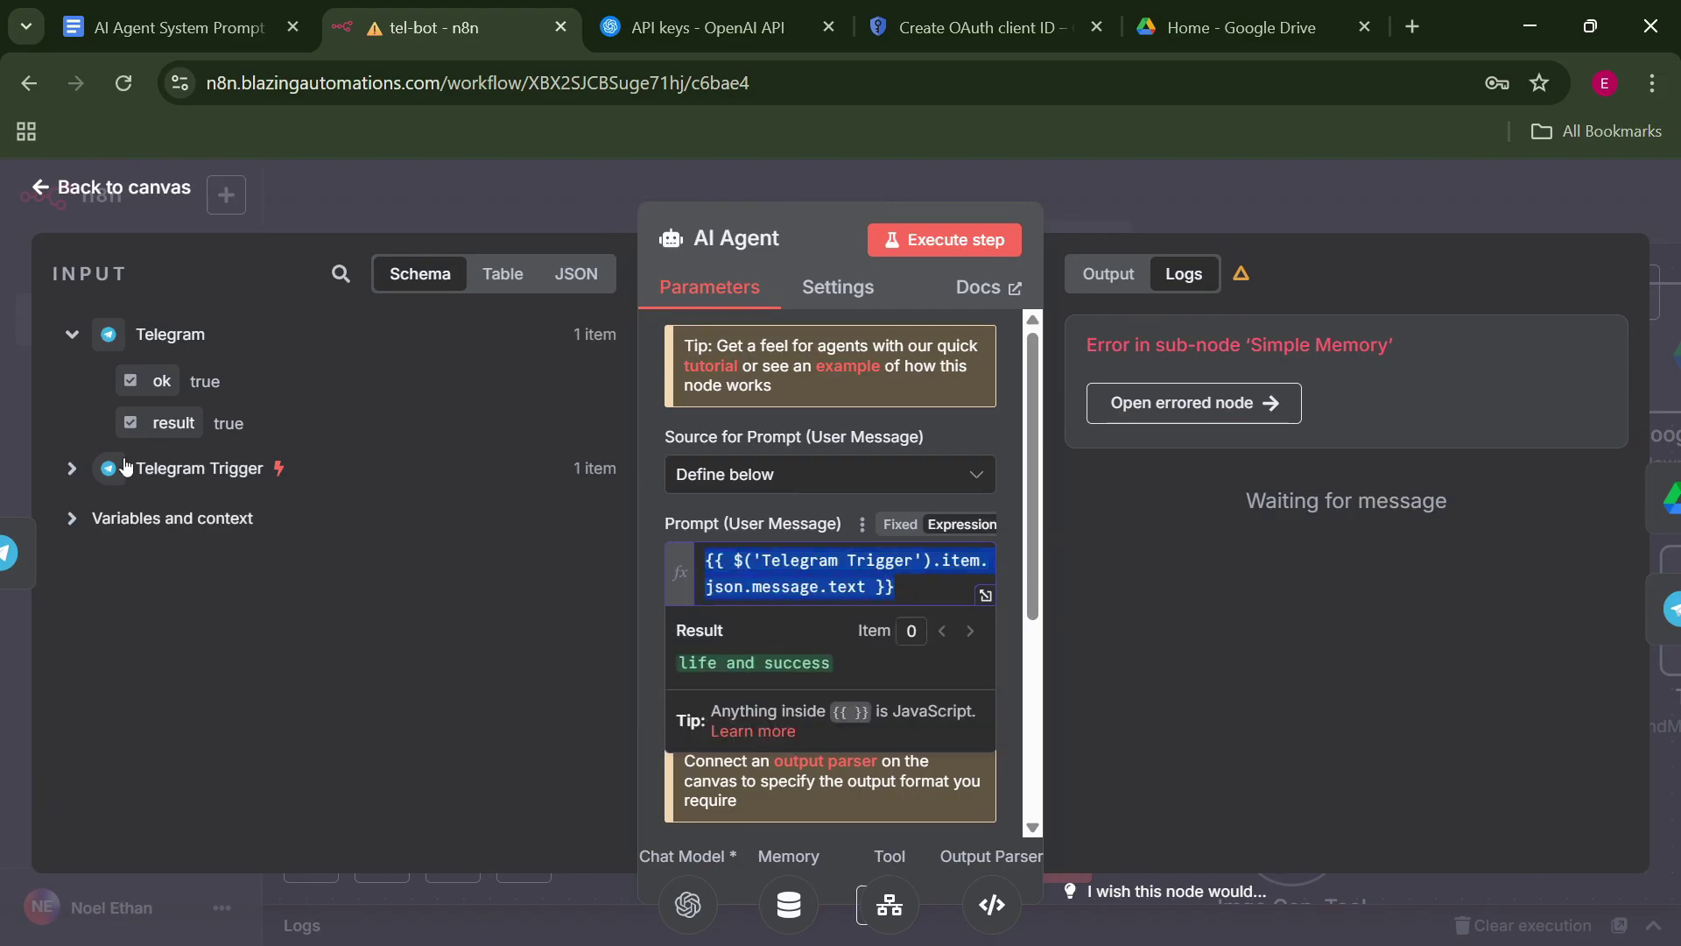
pyautogui.click(71, 480)
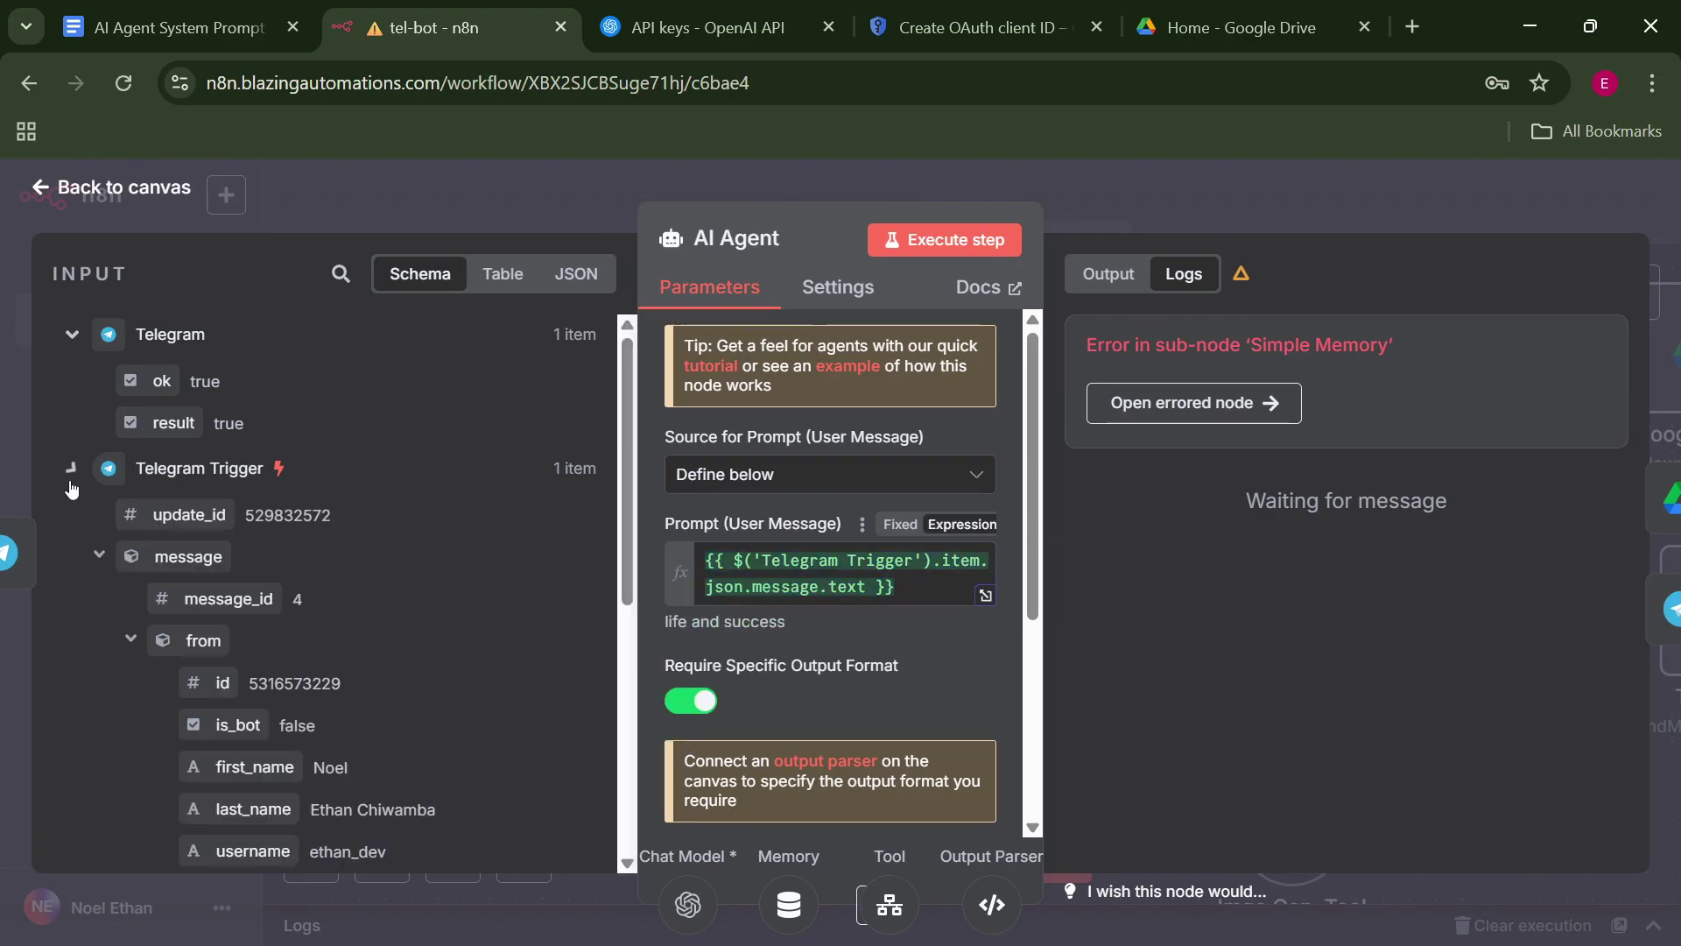
pyautogui.click(132, 640)
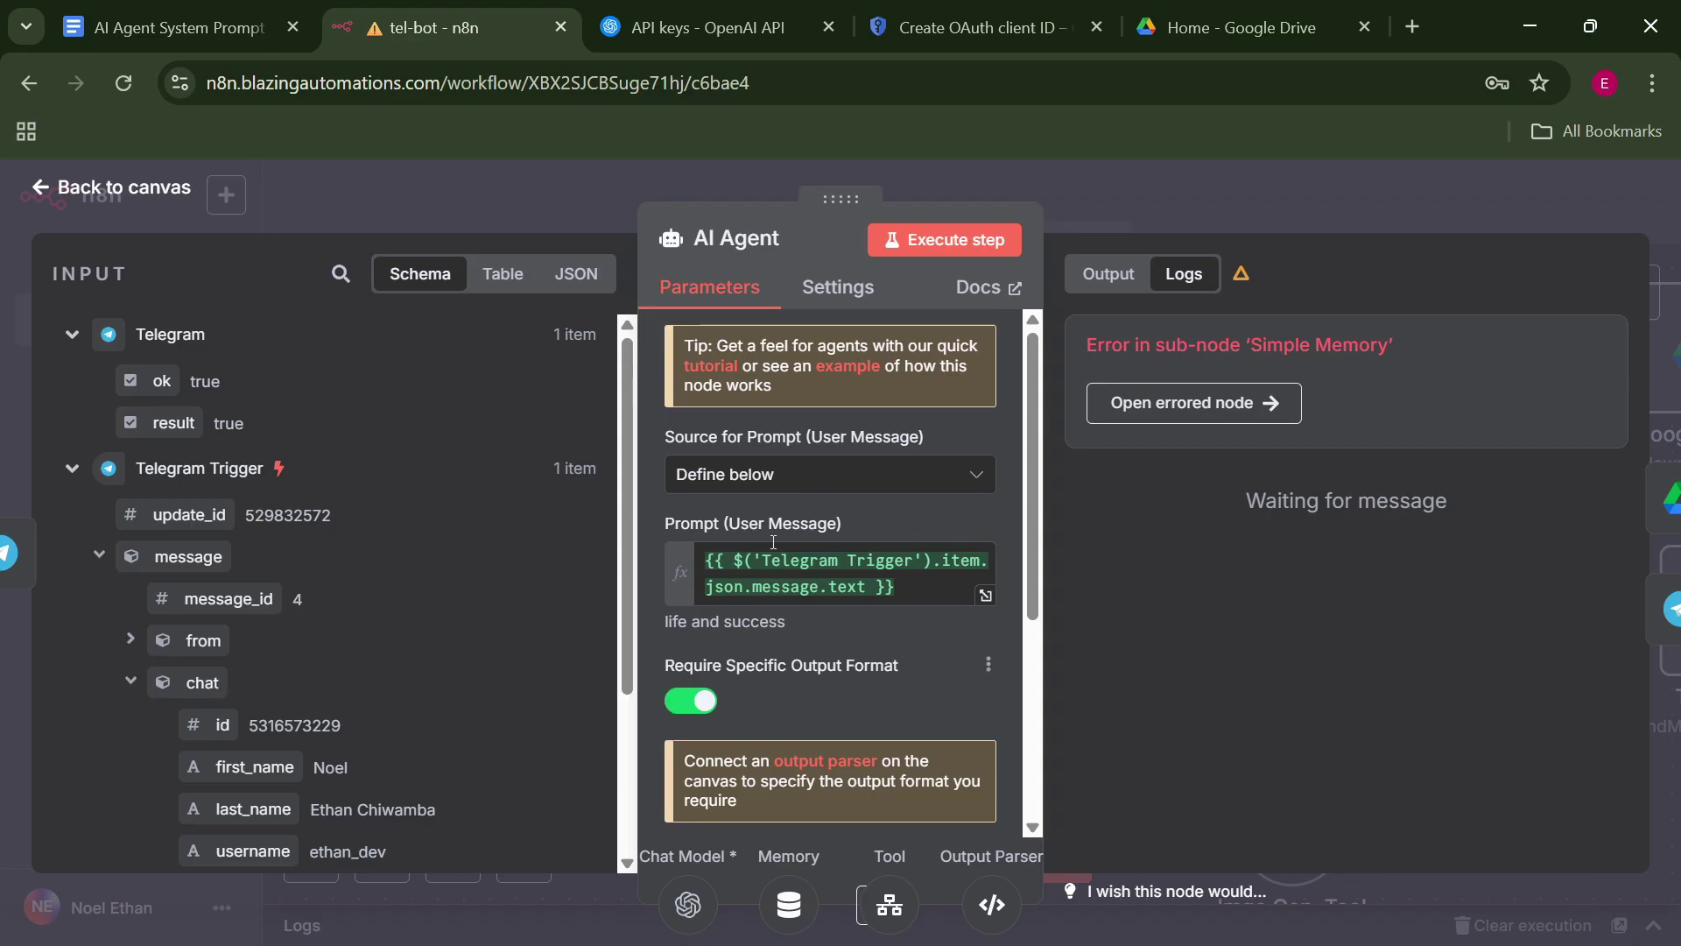
pyautogui.click(1138, 209)
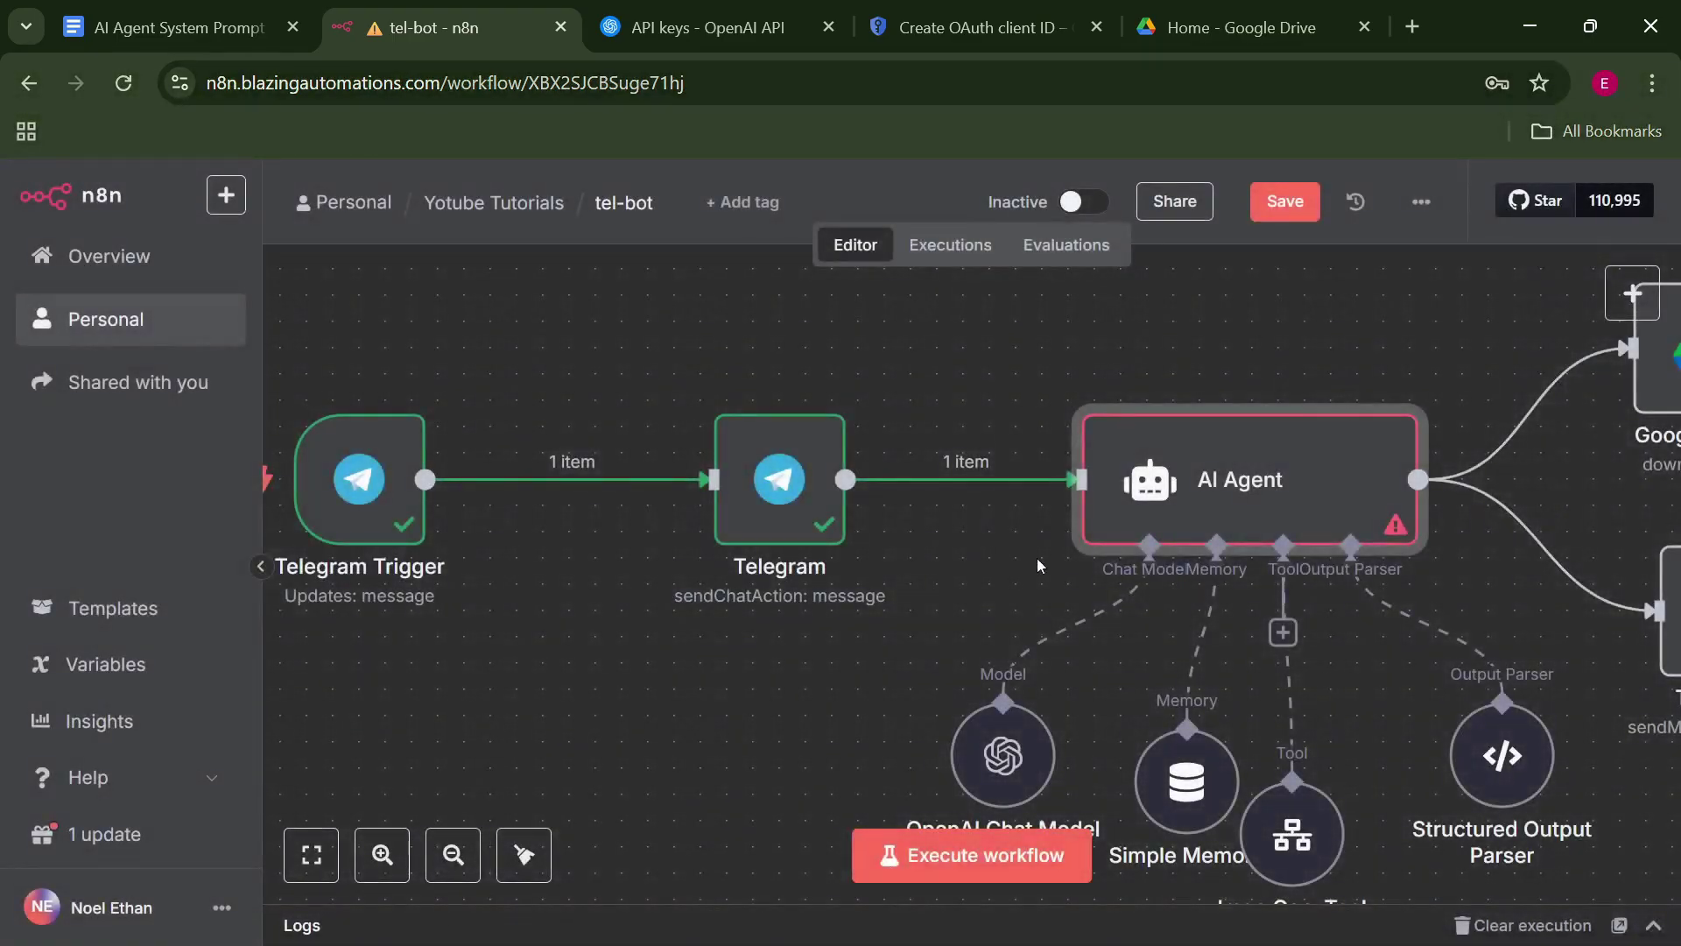
# Set the Simple Memory key to {{ $('Telegram Trigger').item.json.message.chat.id }}.
pyautogui.doubleClick(1188, 788)
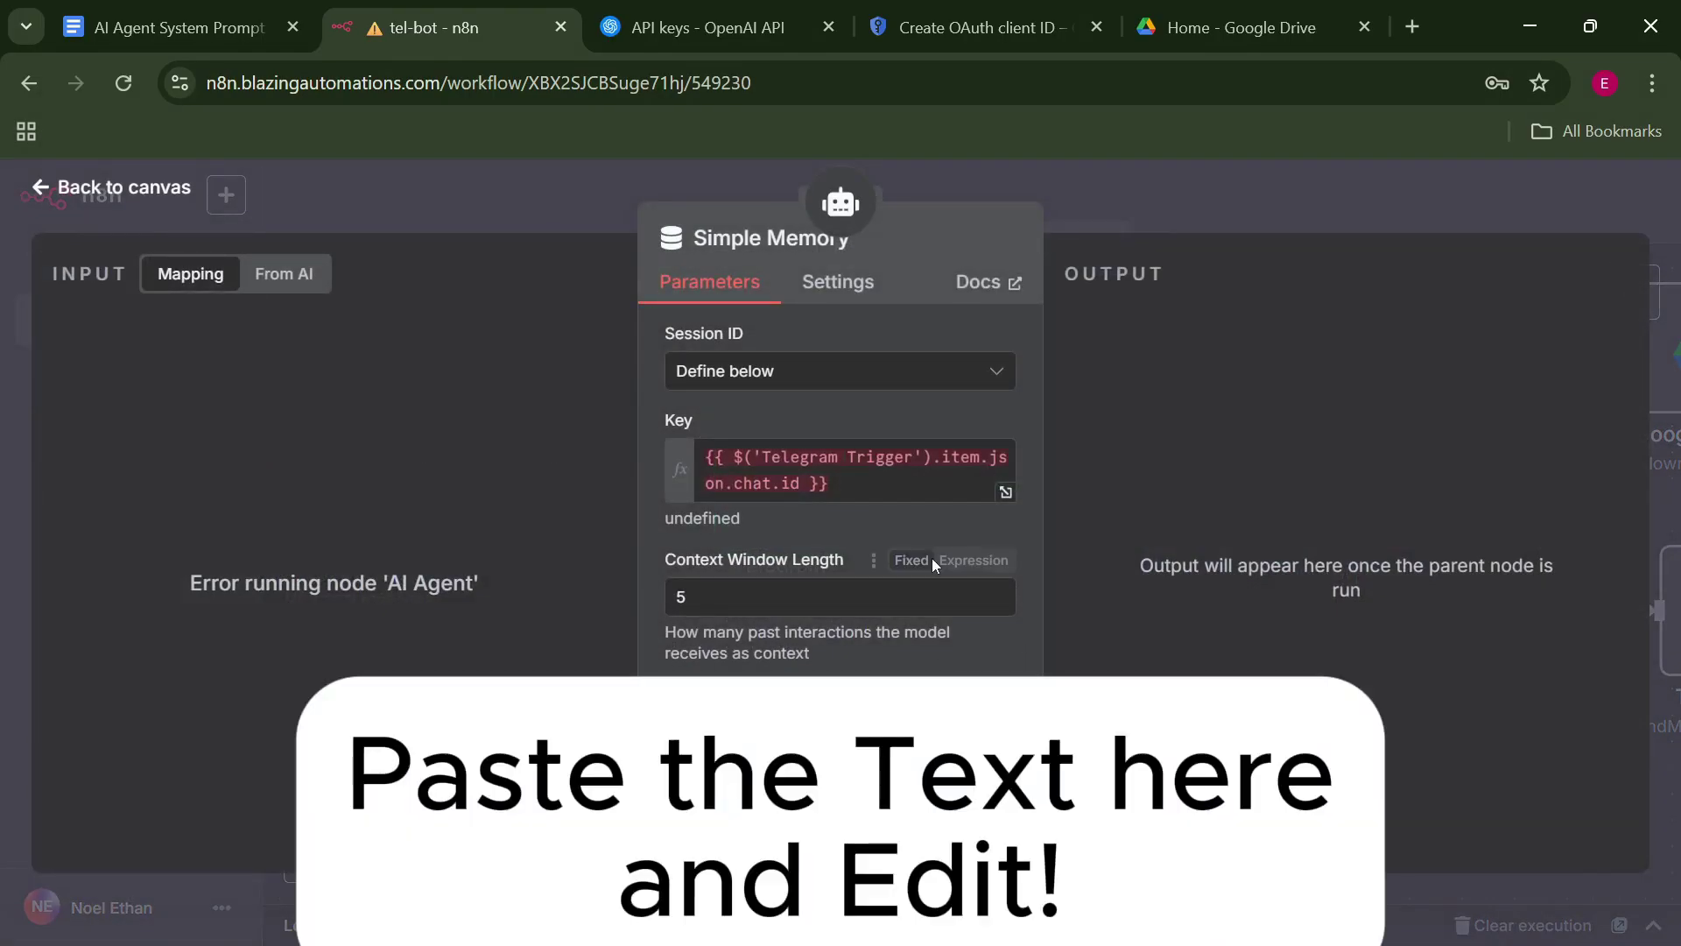
pyautogui.click(743, 486)
pyautogui.write('message.ch')
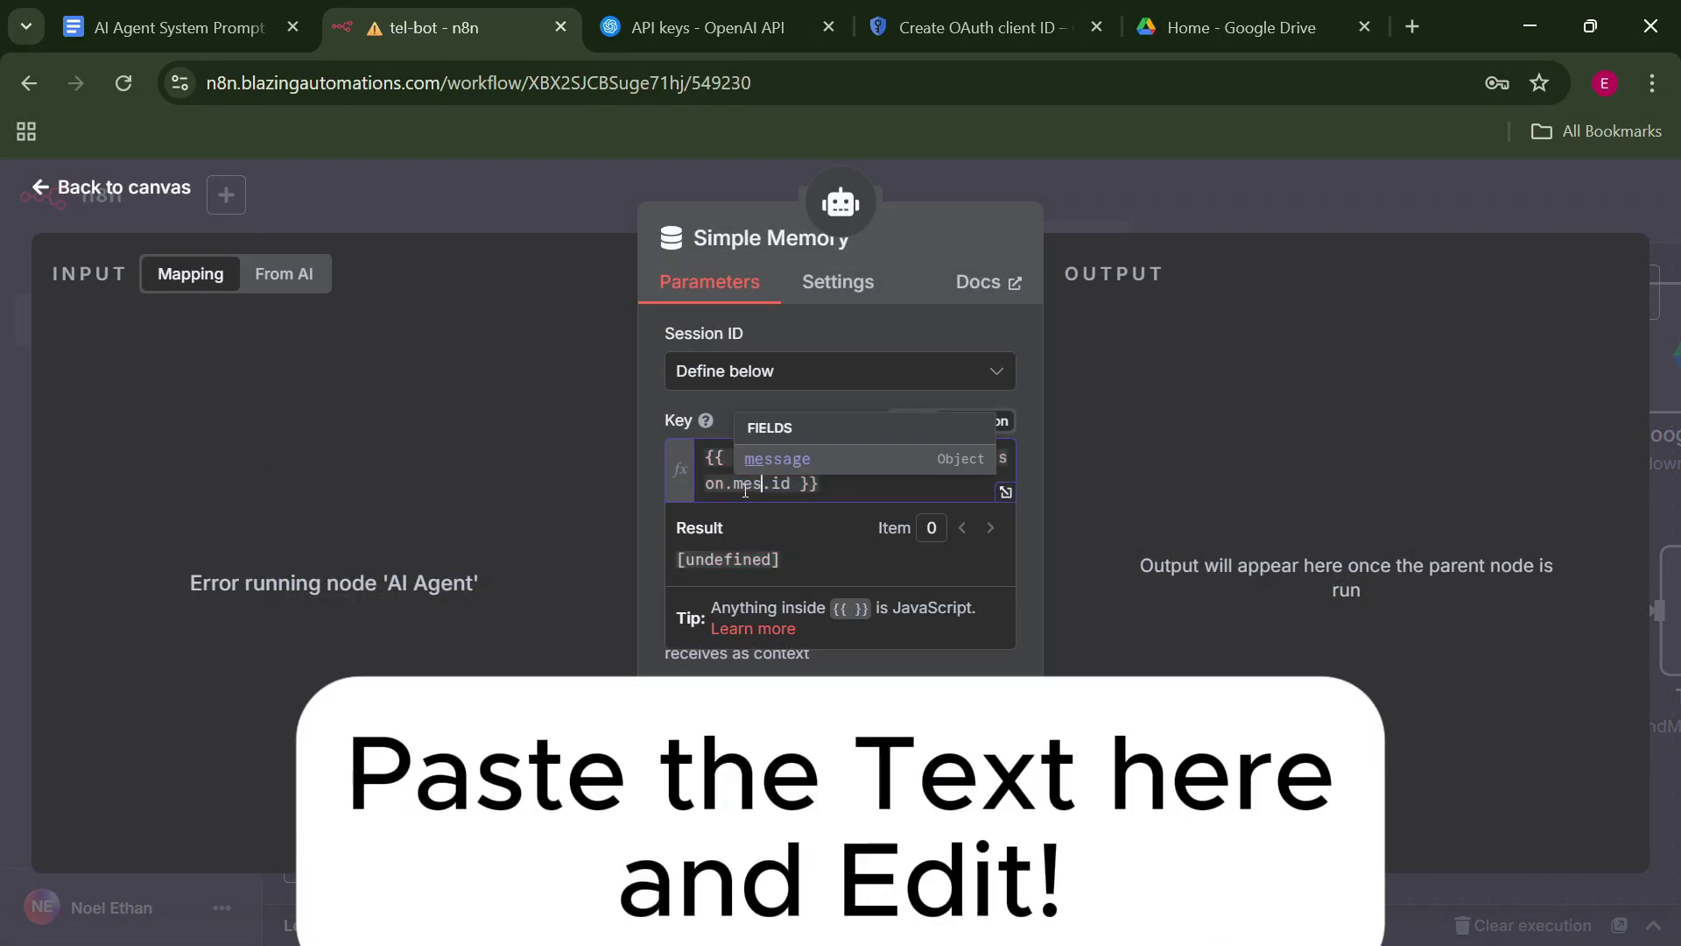
pyautogui.write('at')
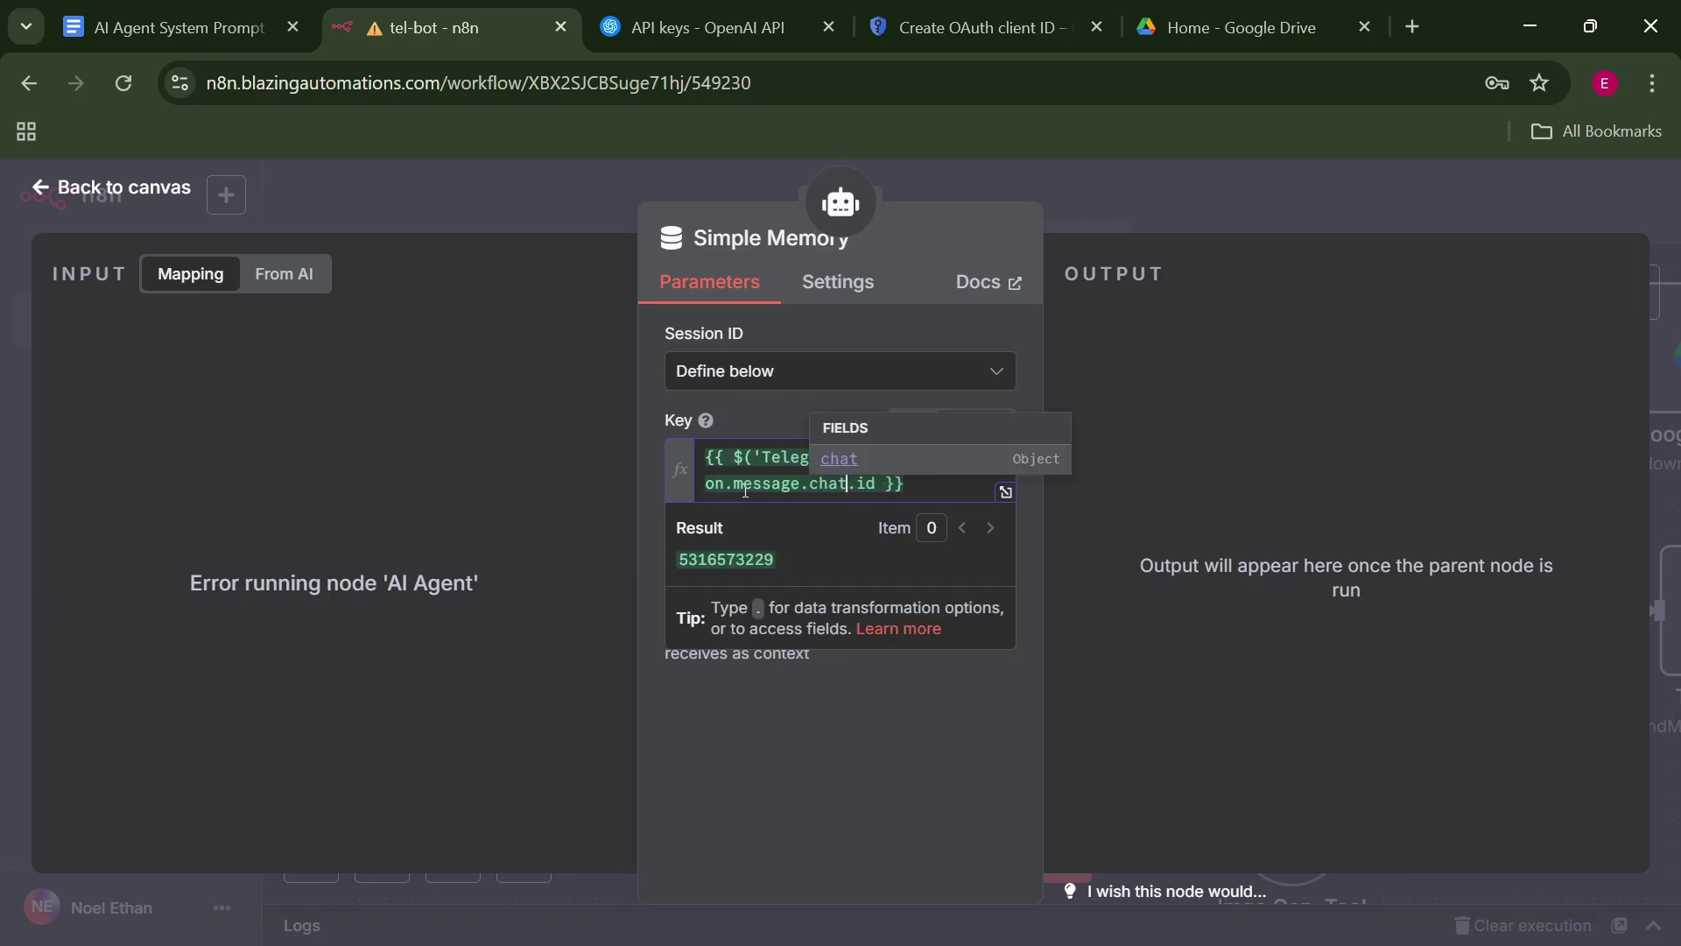
pyautogui.click(585, 488)
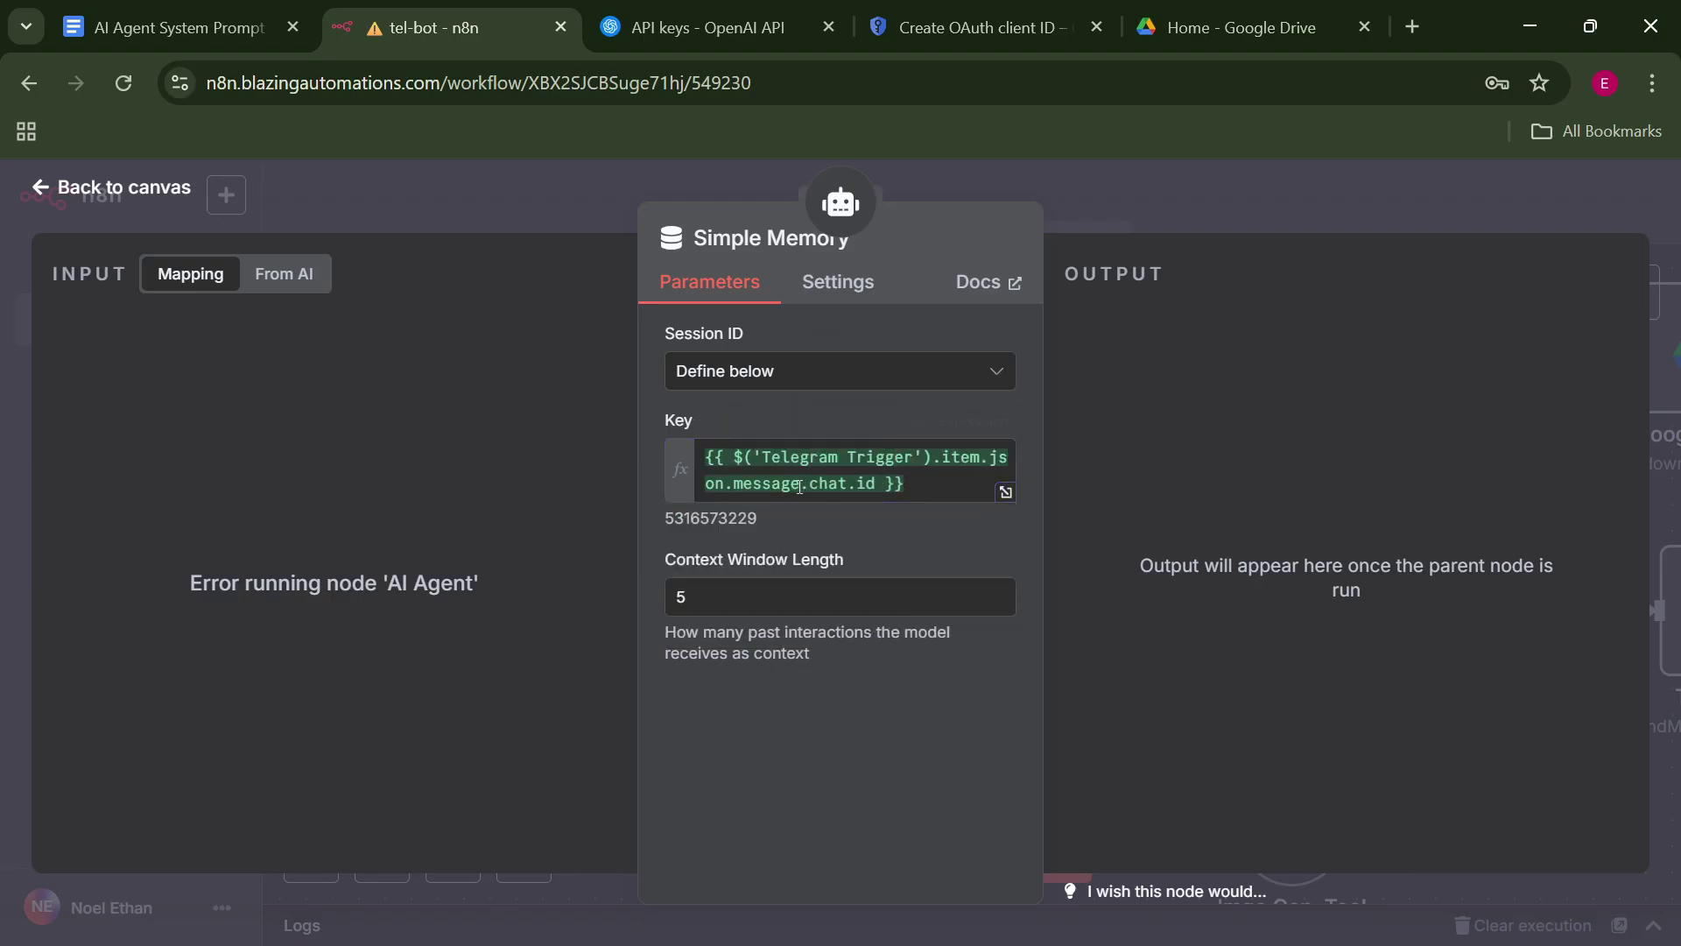
pyautogui.click(1007, 493)
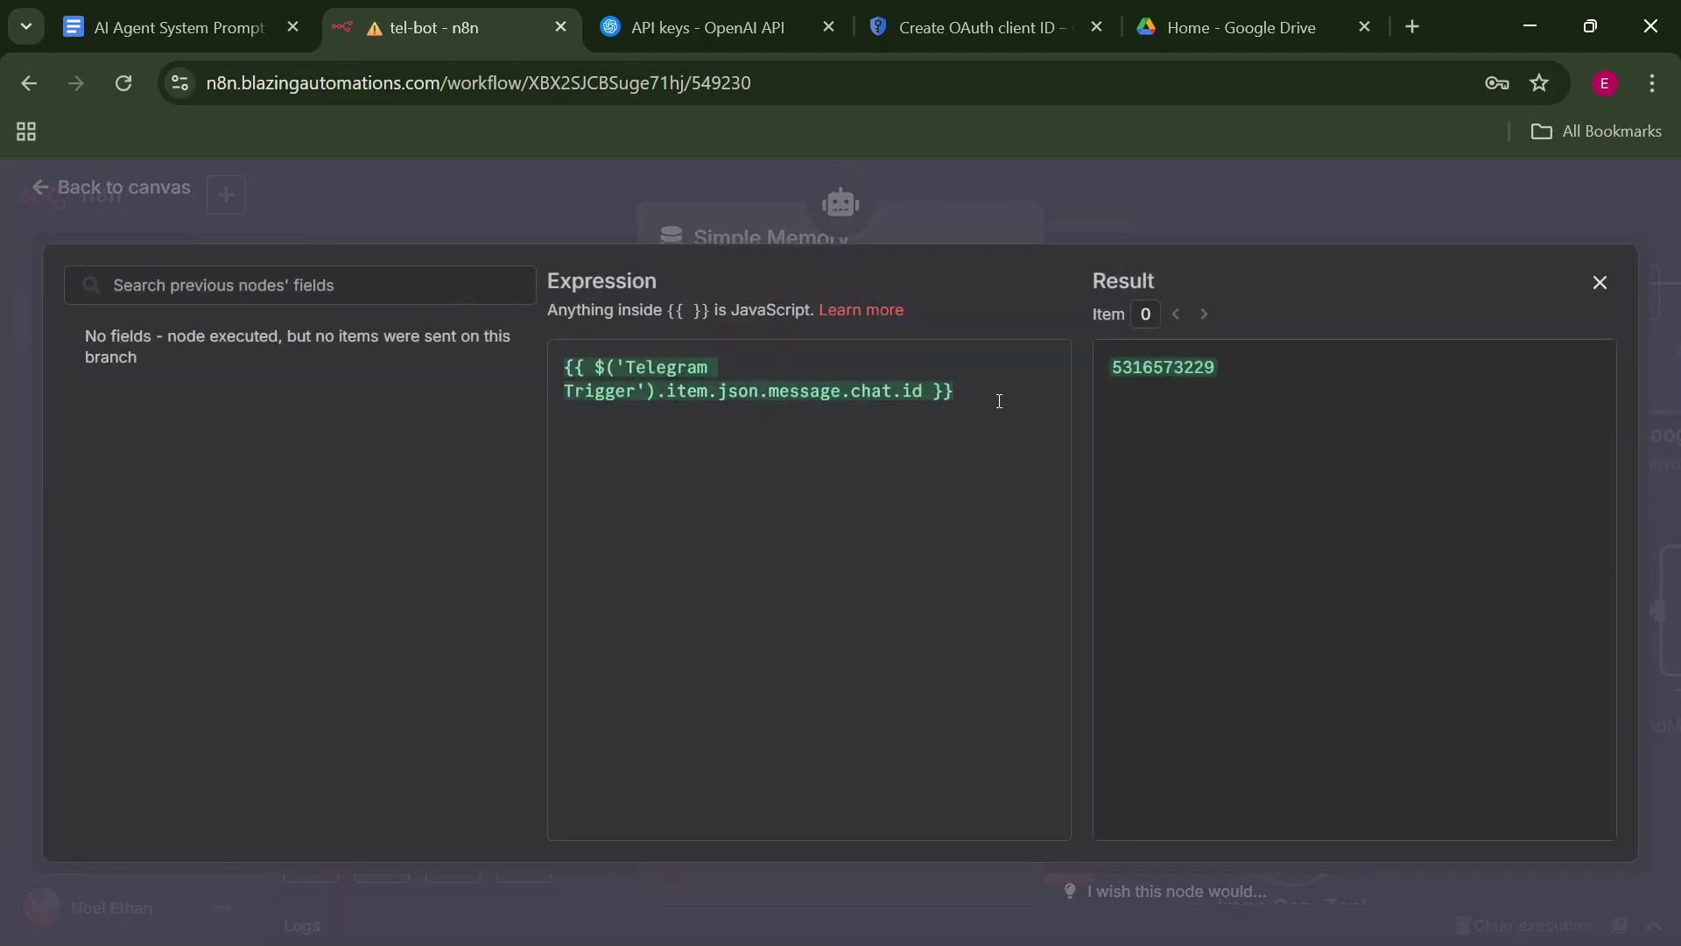
pyautogui.hotkey('ctrl', 'a')
pyautogui.press('Escape')
pyautogui.press('Escape')
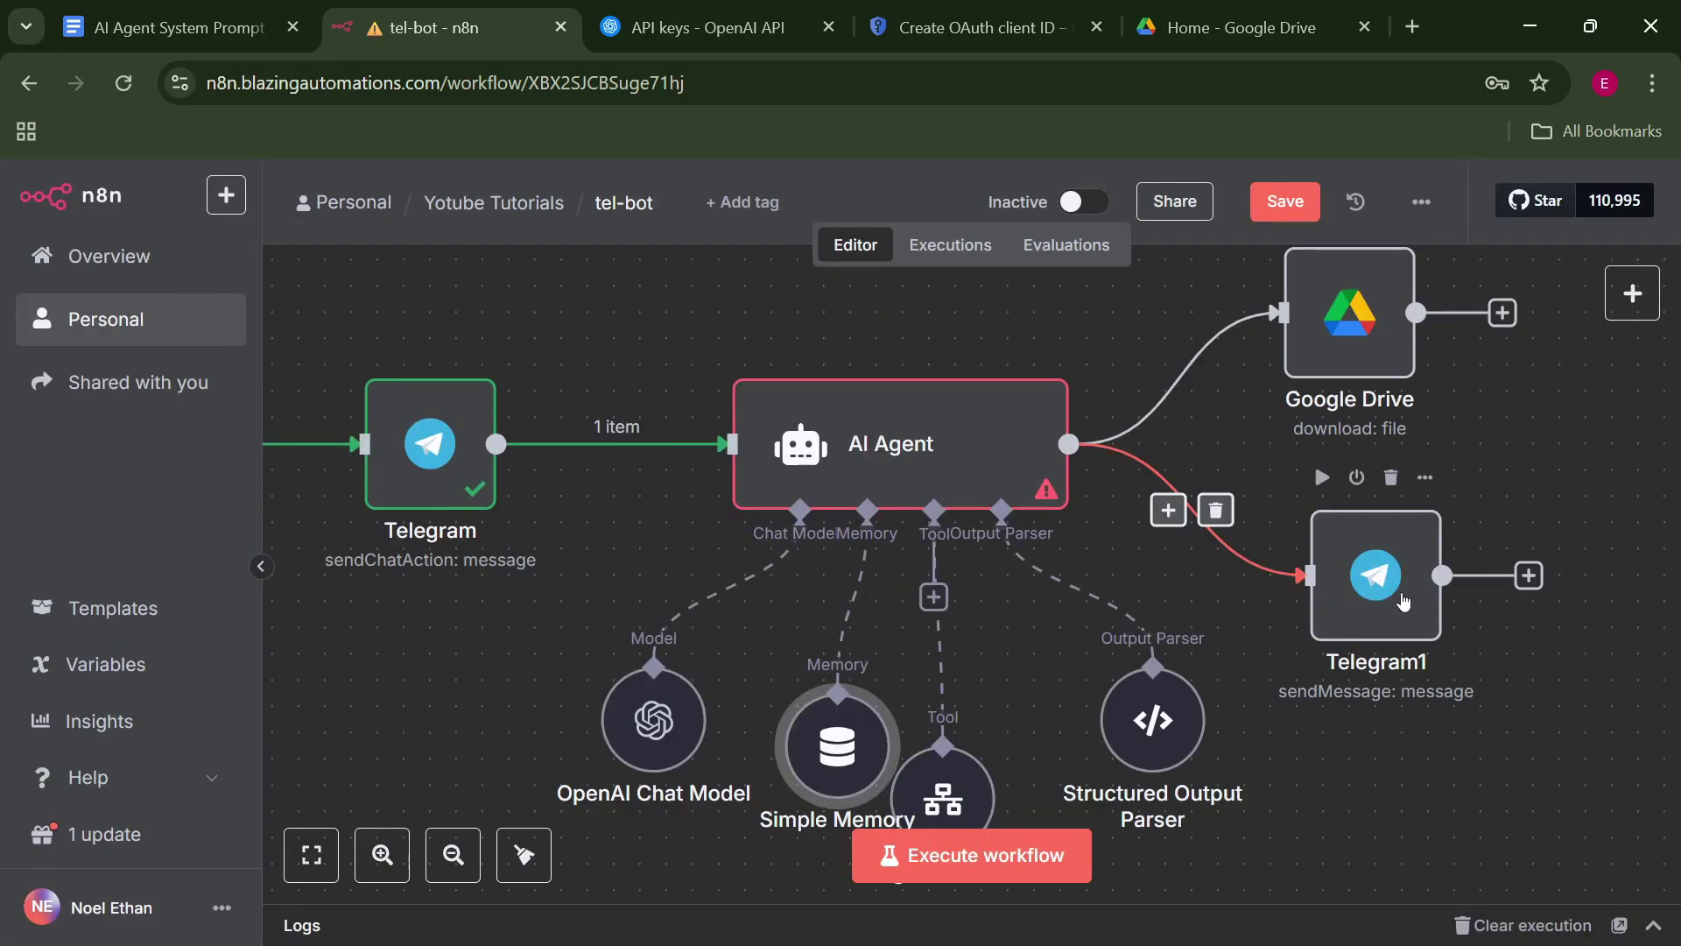
# Search 'telegram' for a new node after the Google Drive download and browse its actions.
pyautogui.click(1530, 577)
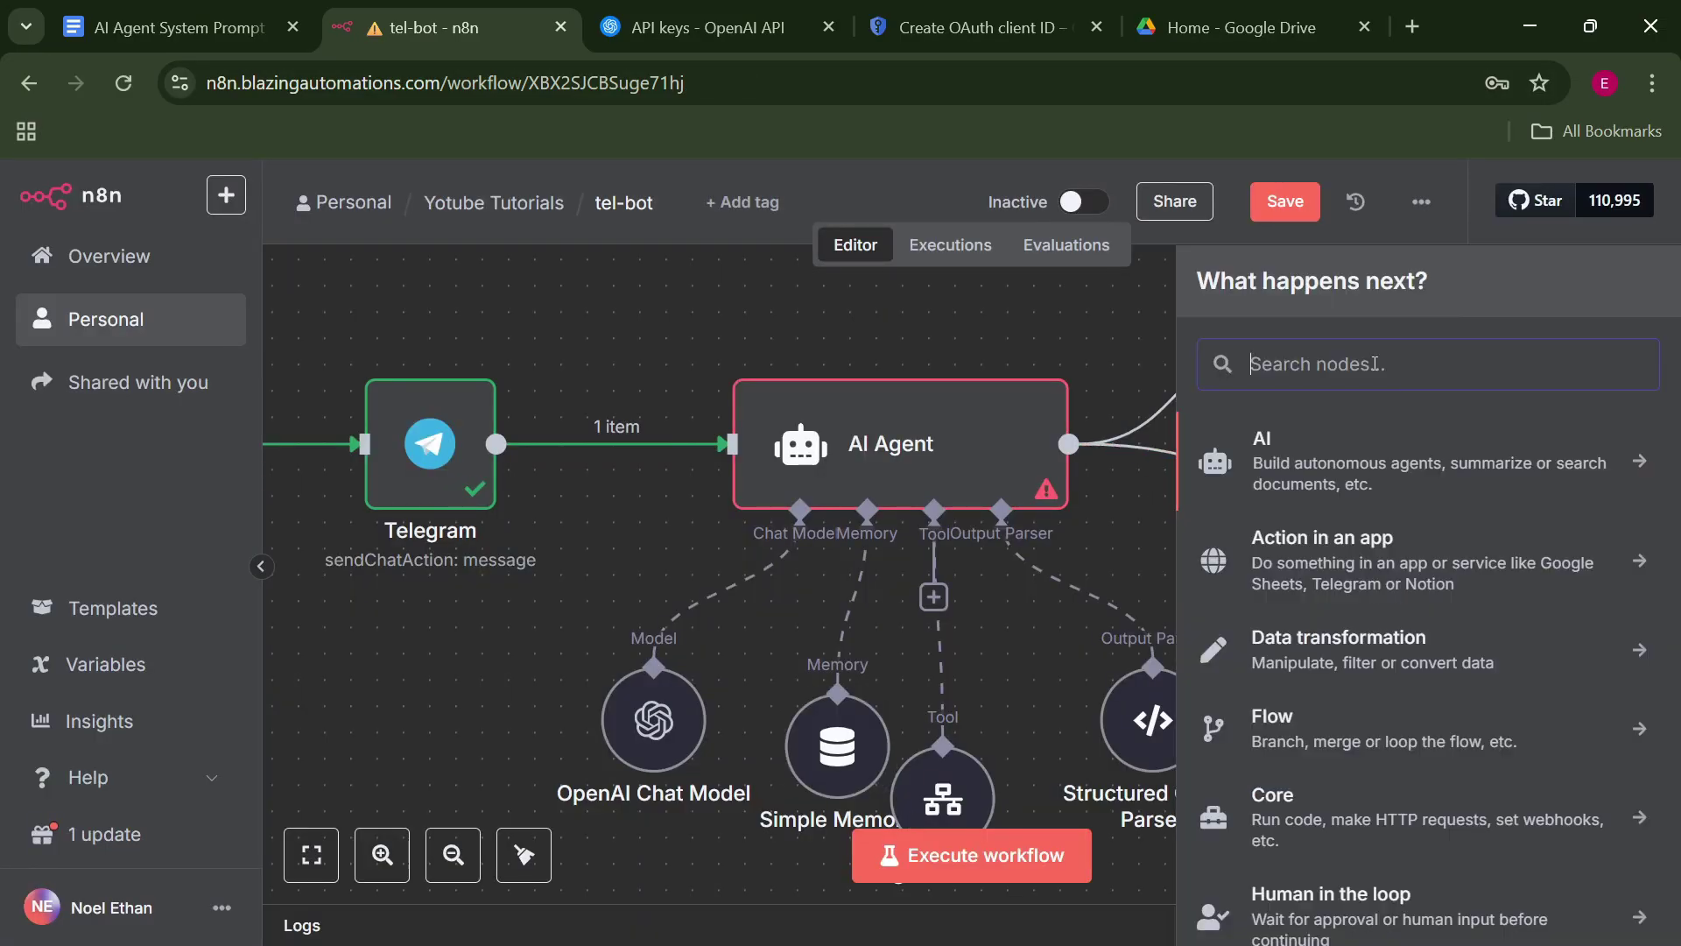
pyautogui.press('Escape')
pyautogui.moveTo(1362, 331); pyautogui.dragTo(1358, 379)
pyautogui.click(1506, 359)
pyautogui.write('im')
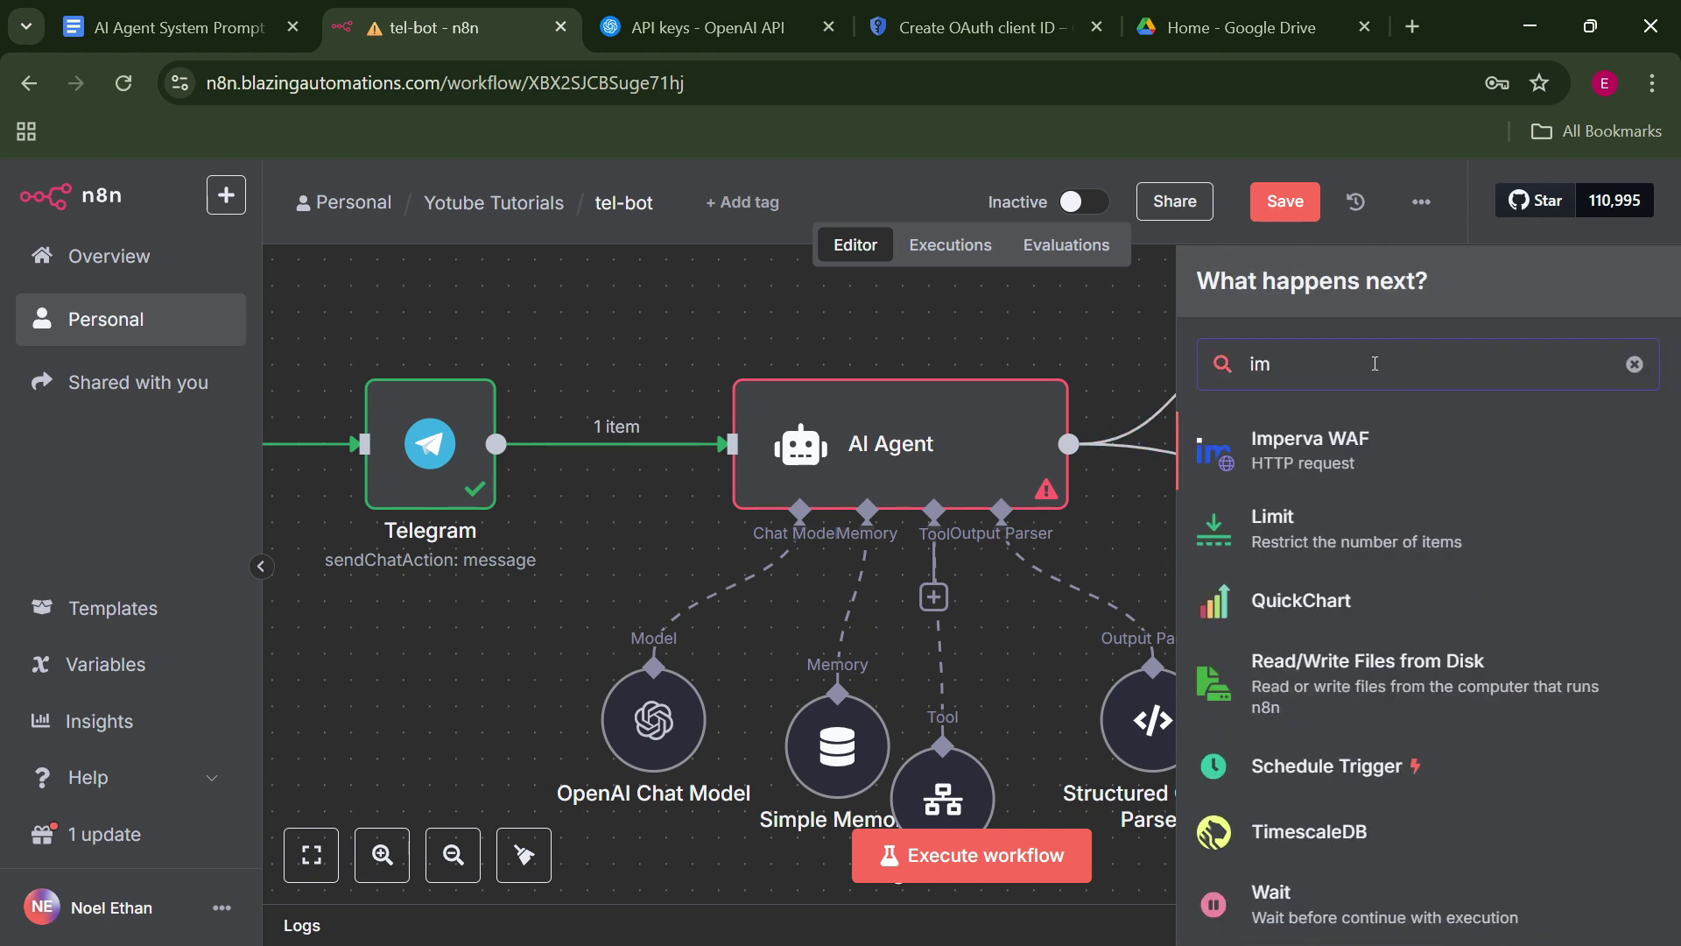
pyautogui.press('BackSpace')
pyautogui.press('BackSpace')
pyautogui.write('telegram')
pyautogui.press('Return')
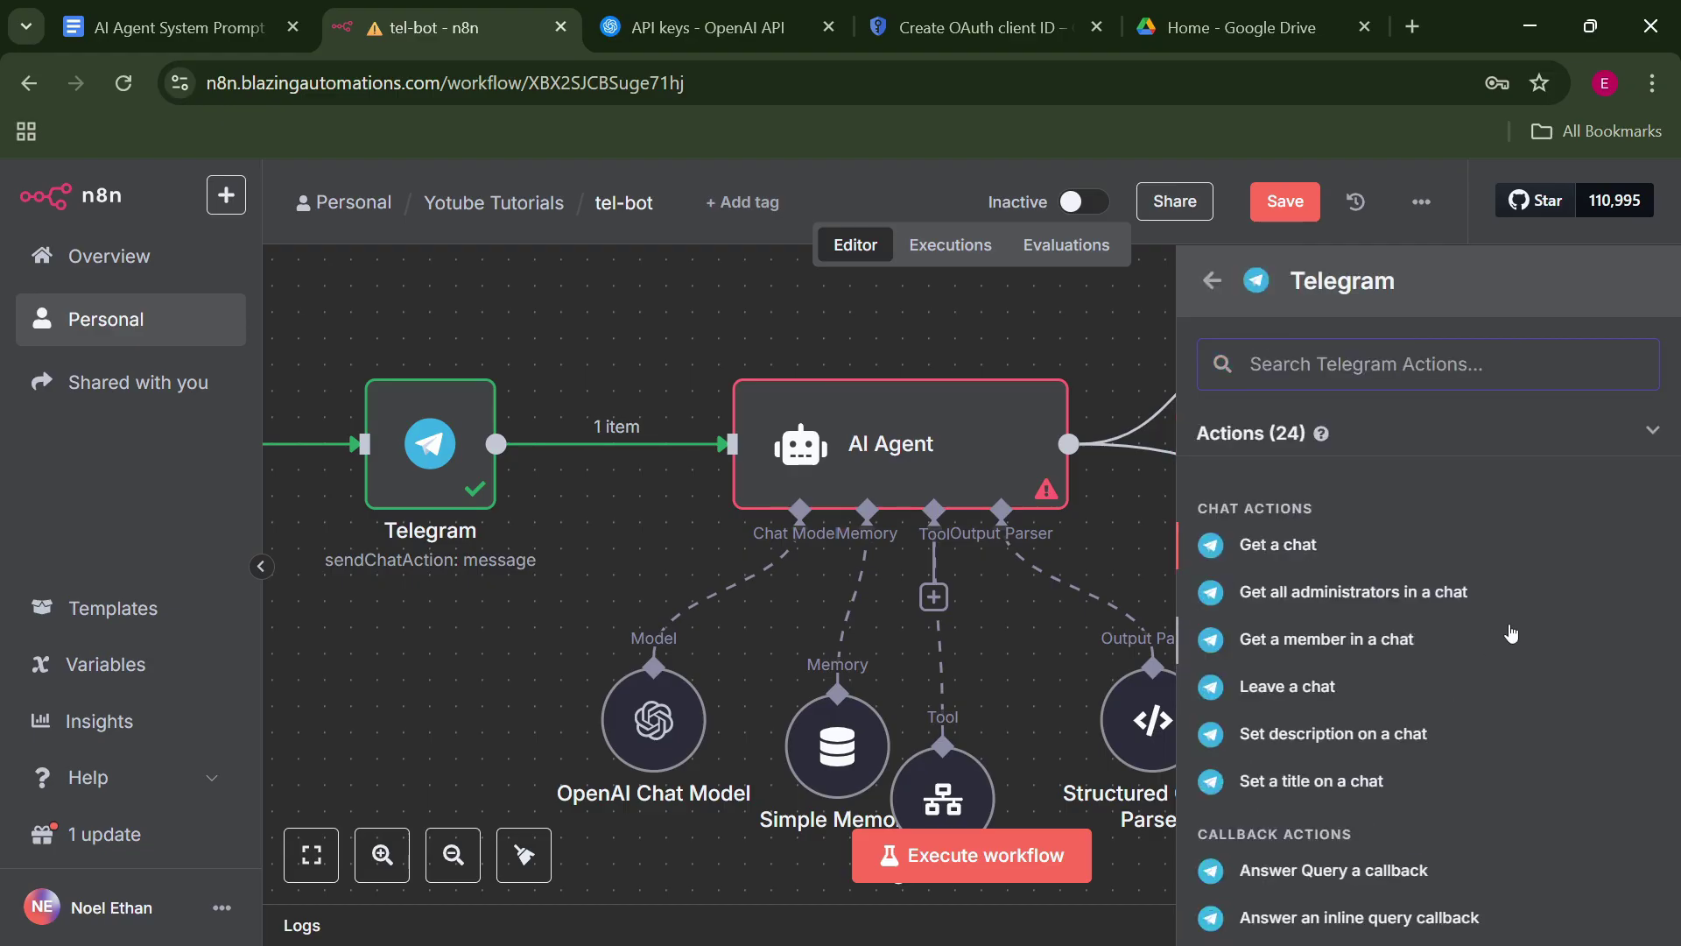
pyautogui.scroll(-1, 1499, 773)
pyautogui.scroll(-5, 1499, 773)
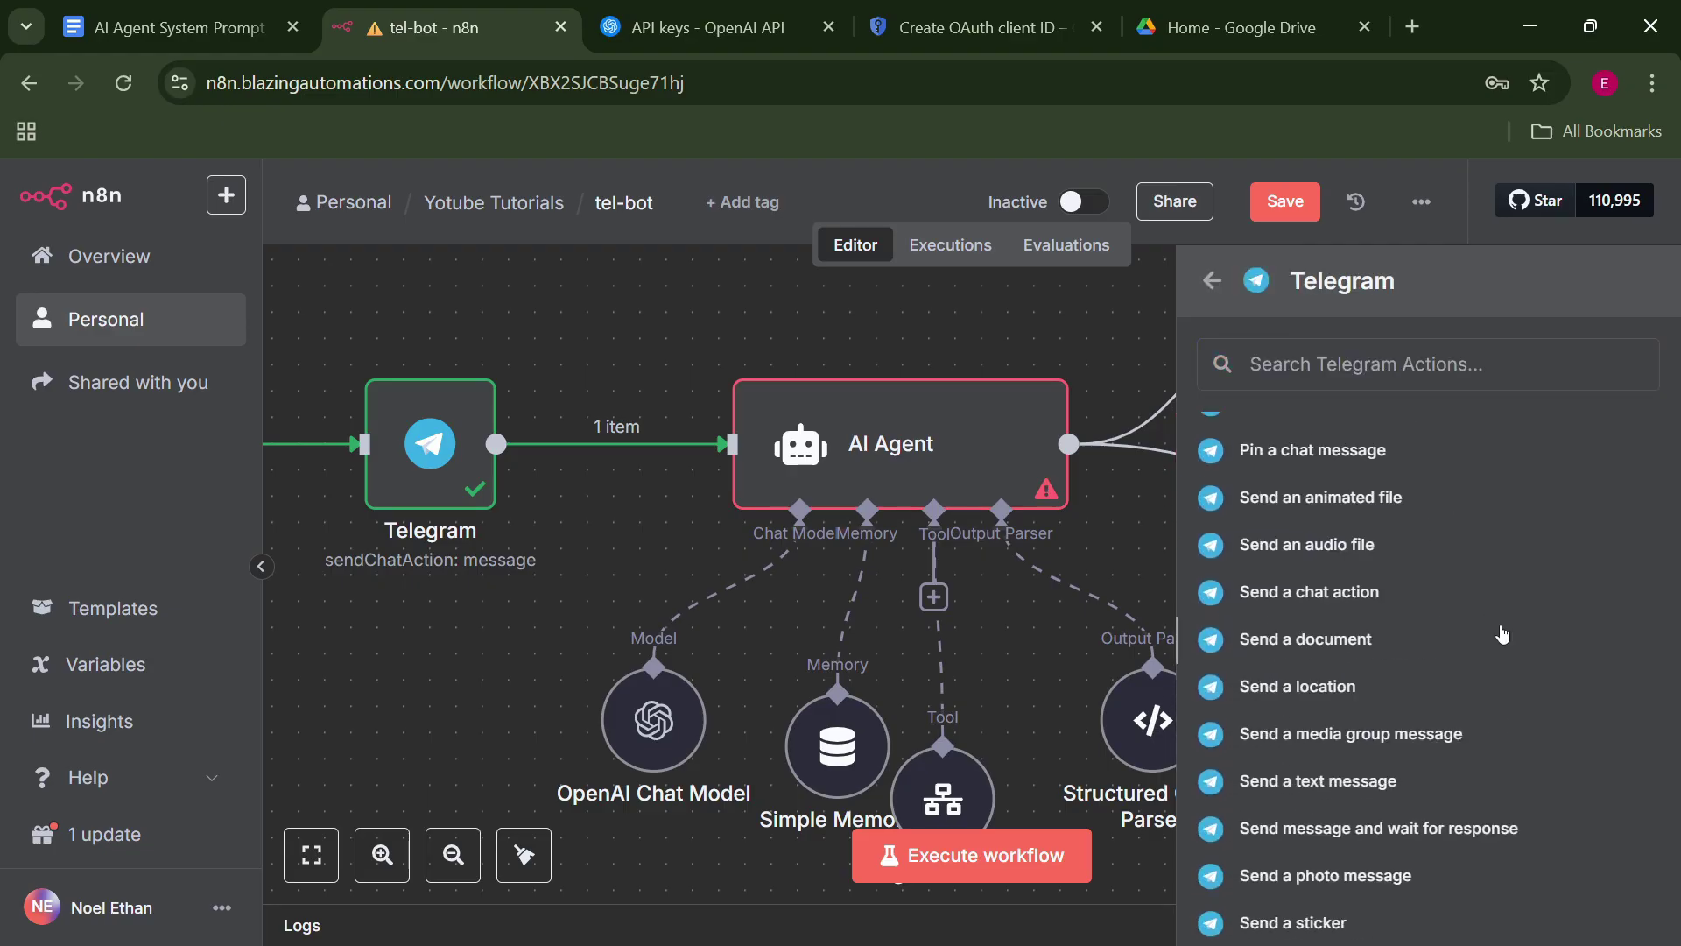
# Add a Telegram Send Photo node, run previous nodes, and enable Binary File with field 'data'.
pyautogui.click(1480, 871)
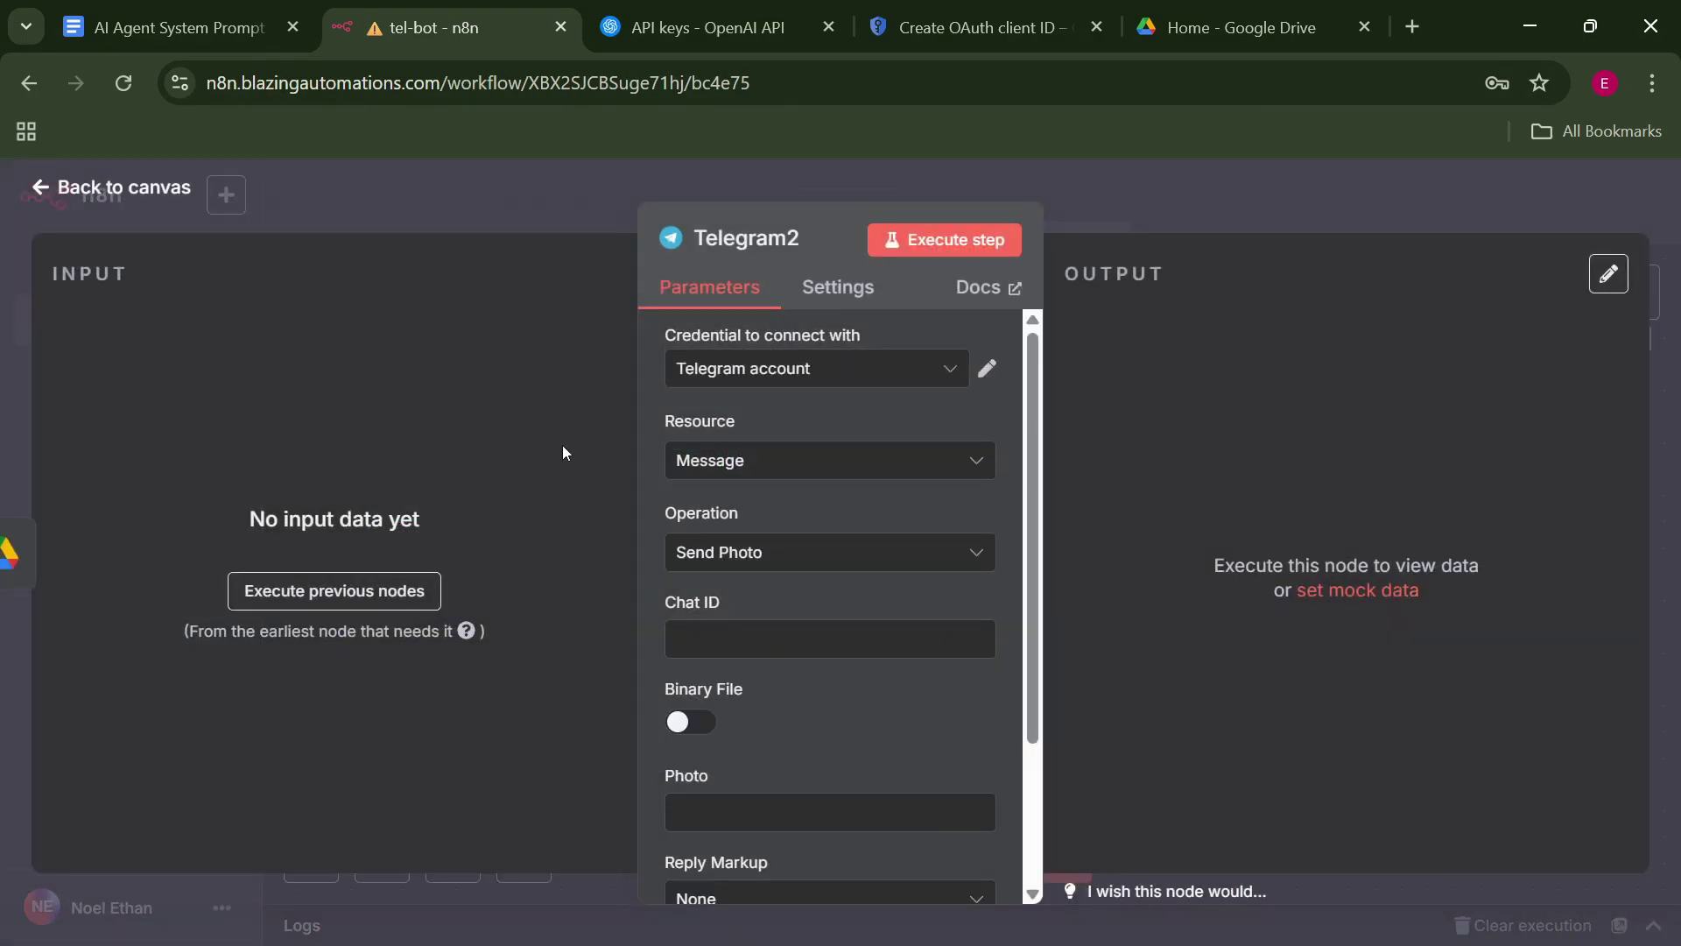
pyautogui.click(380, 578)
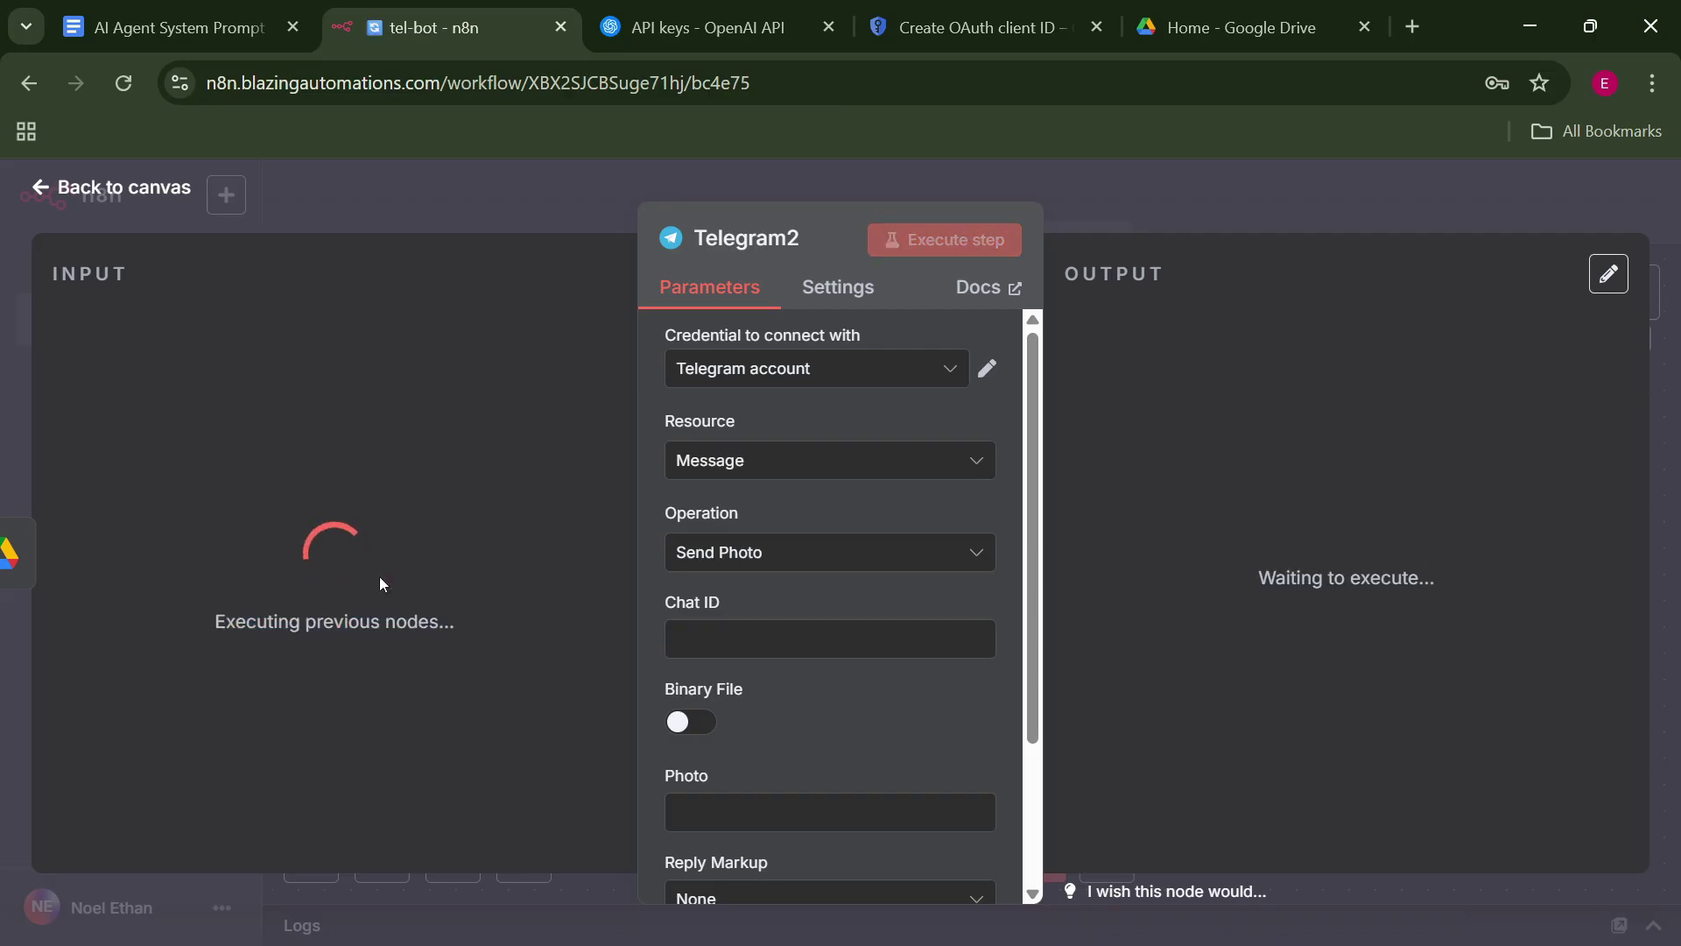
pyautogui.click(477, 186)
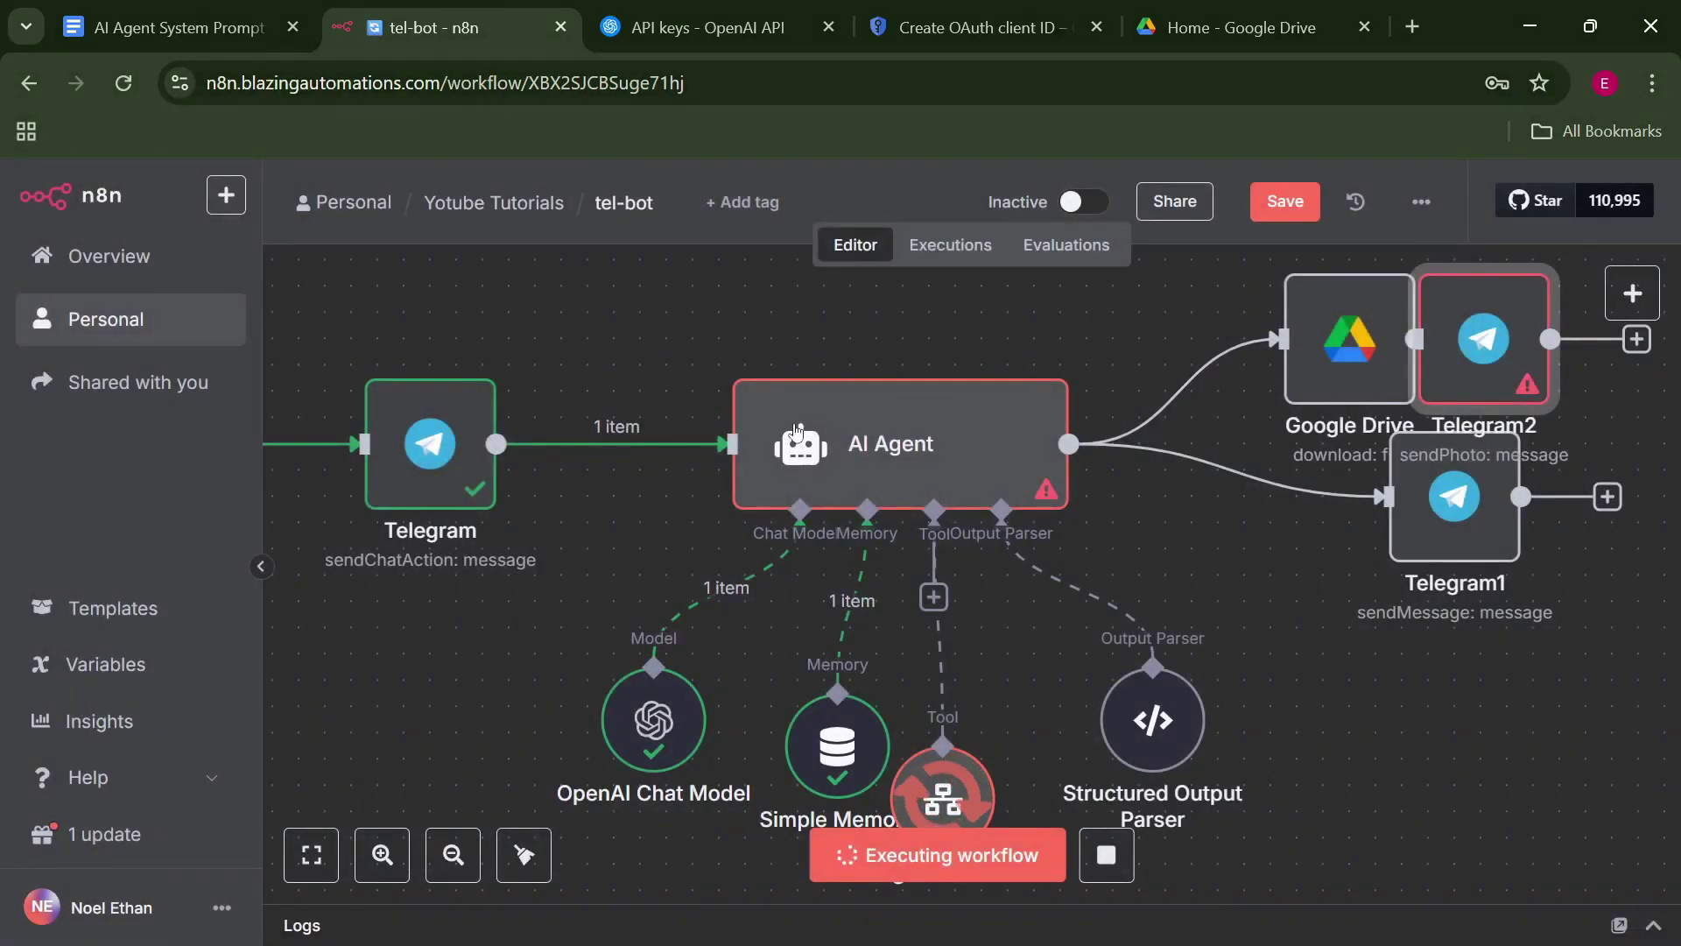
pyautogui.doubleClick(1489, 351)
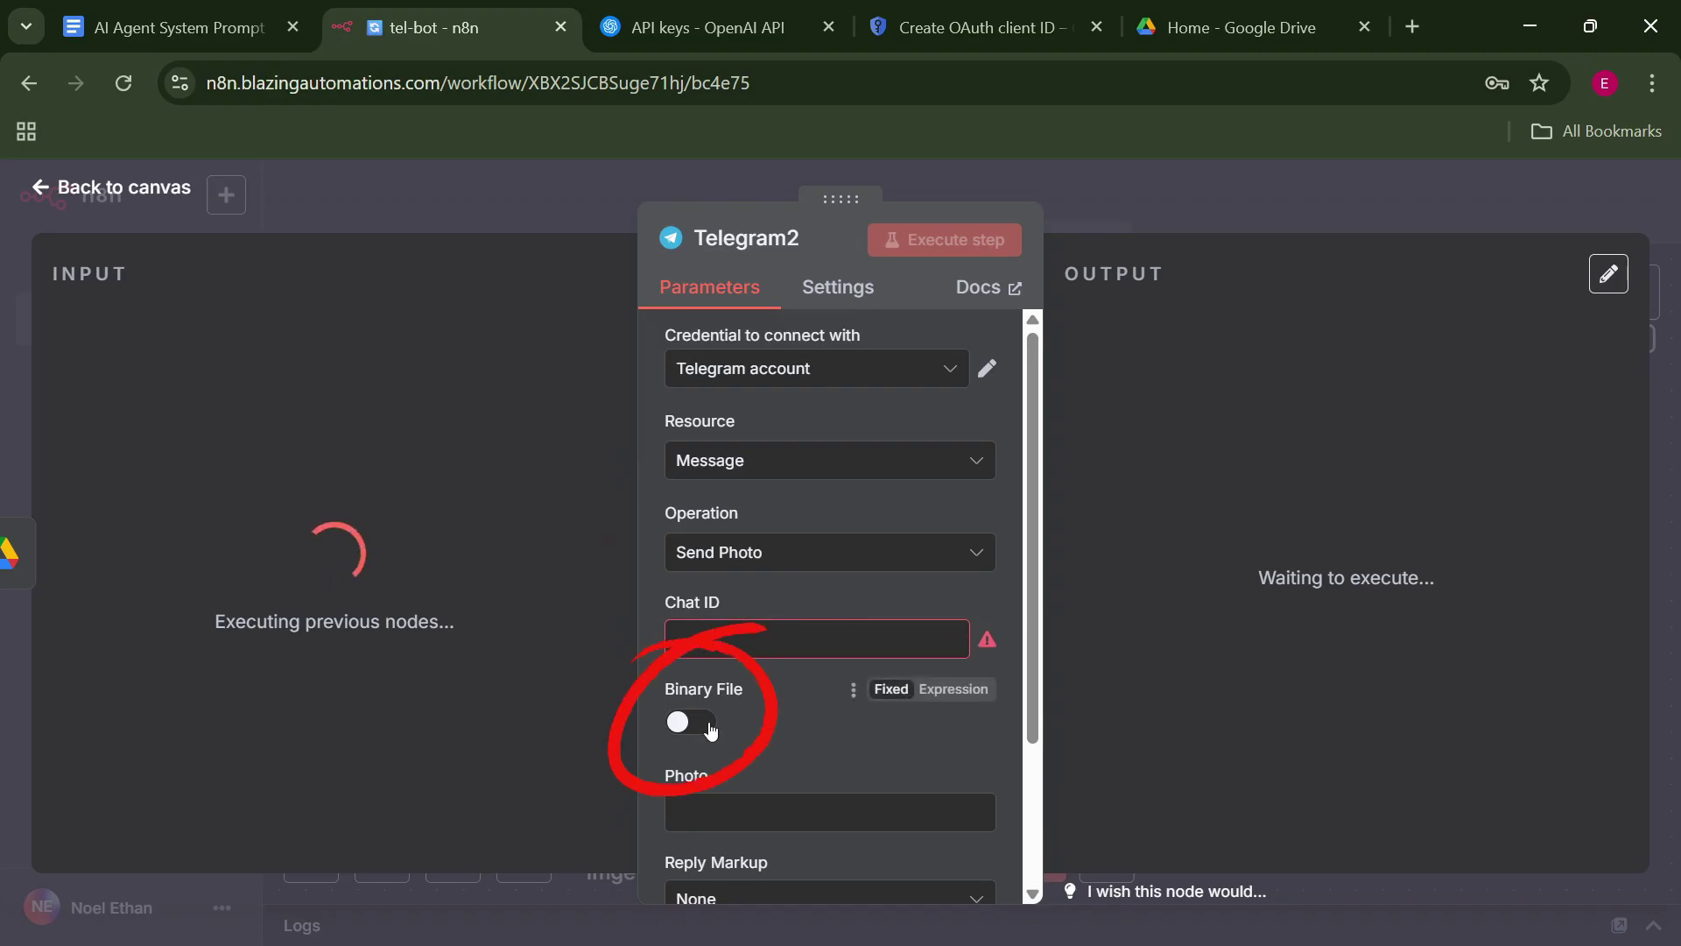
pyautogui.click(710, 730)
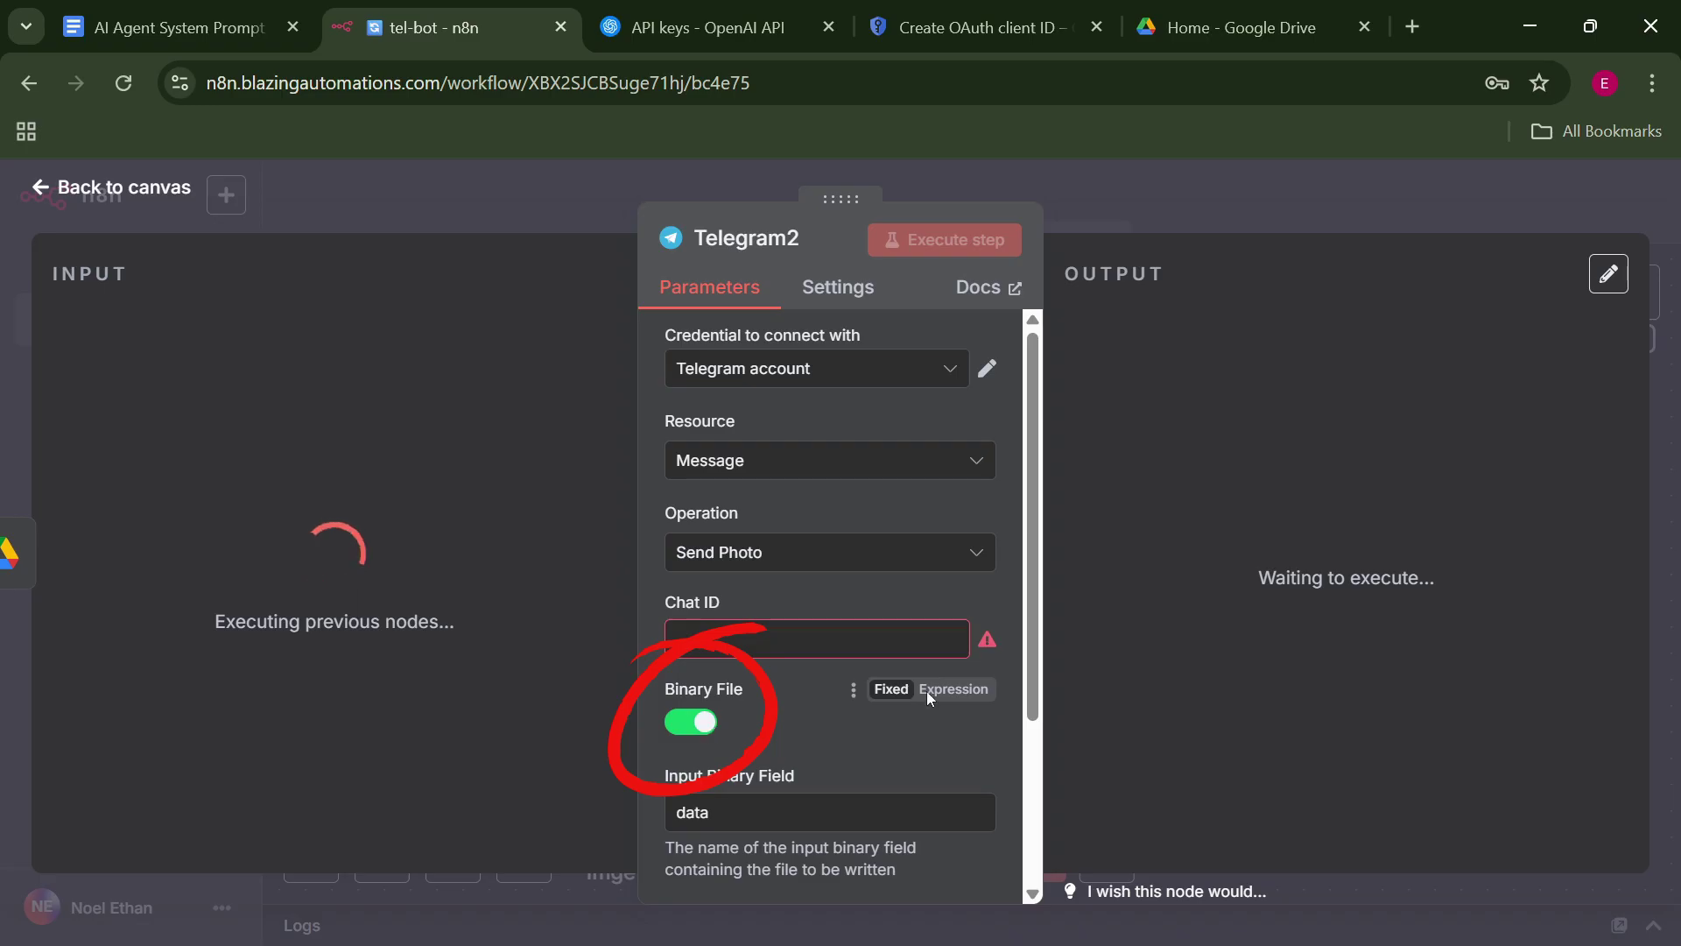
pyautogui.scroll(-3, 831, 613)
pyautogui.press('Escape')
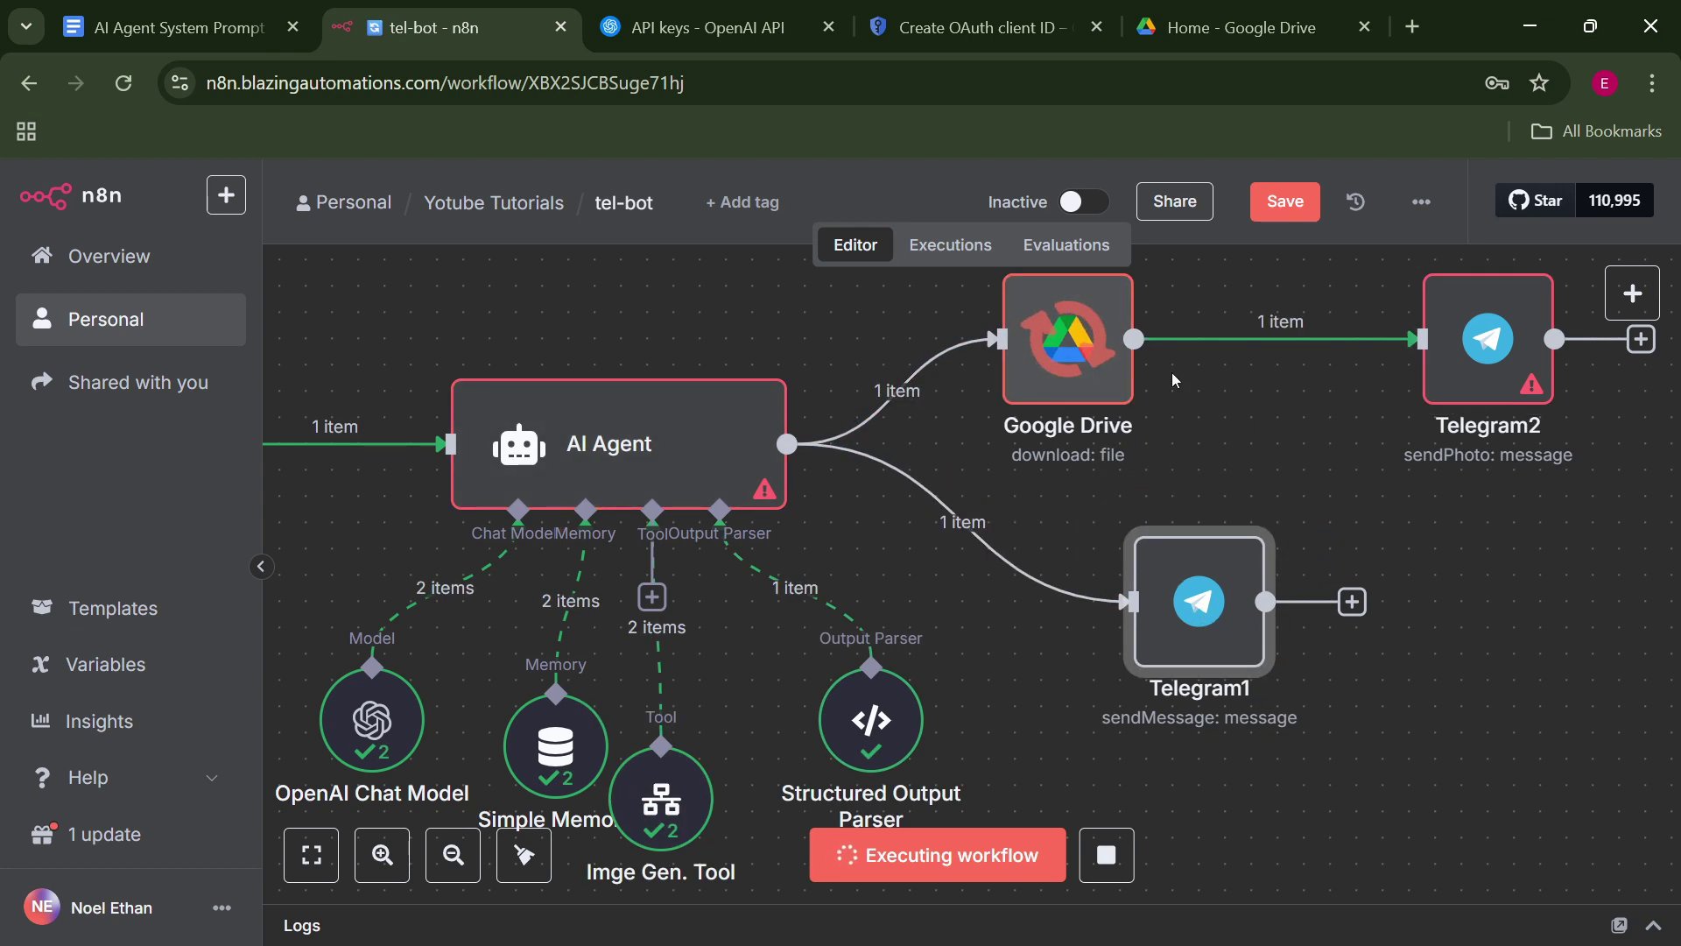
pyautogui.doubleClick(1475, 355)
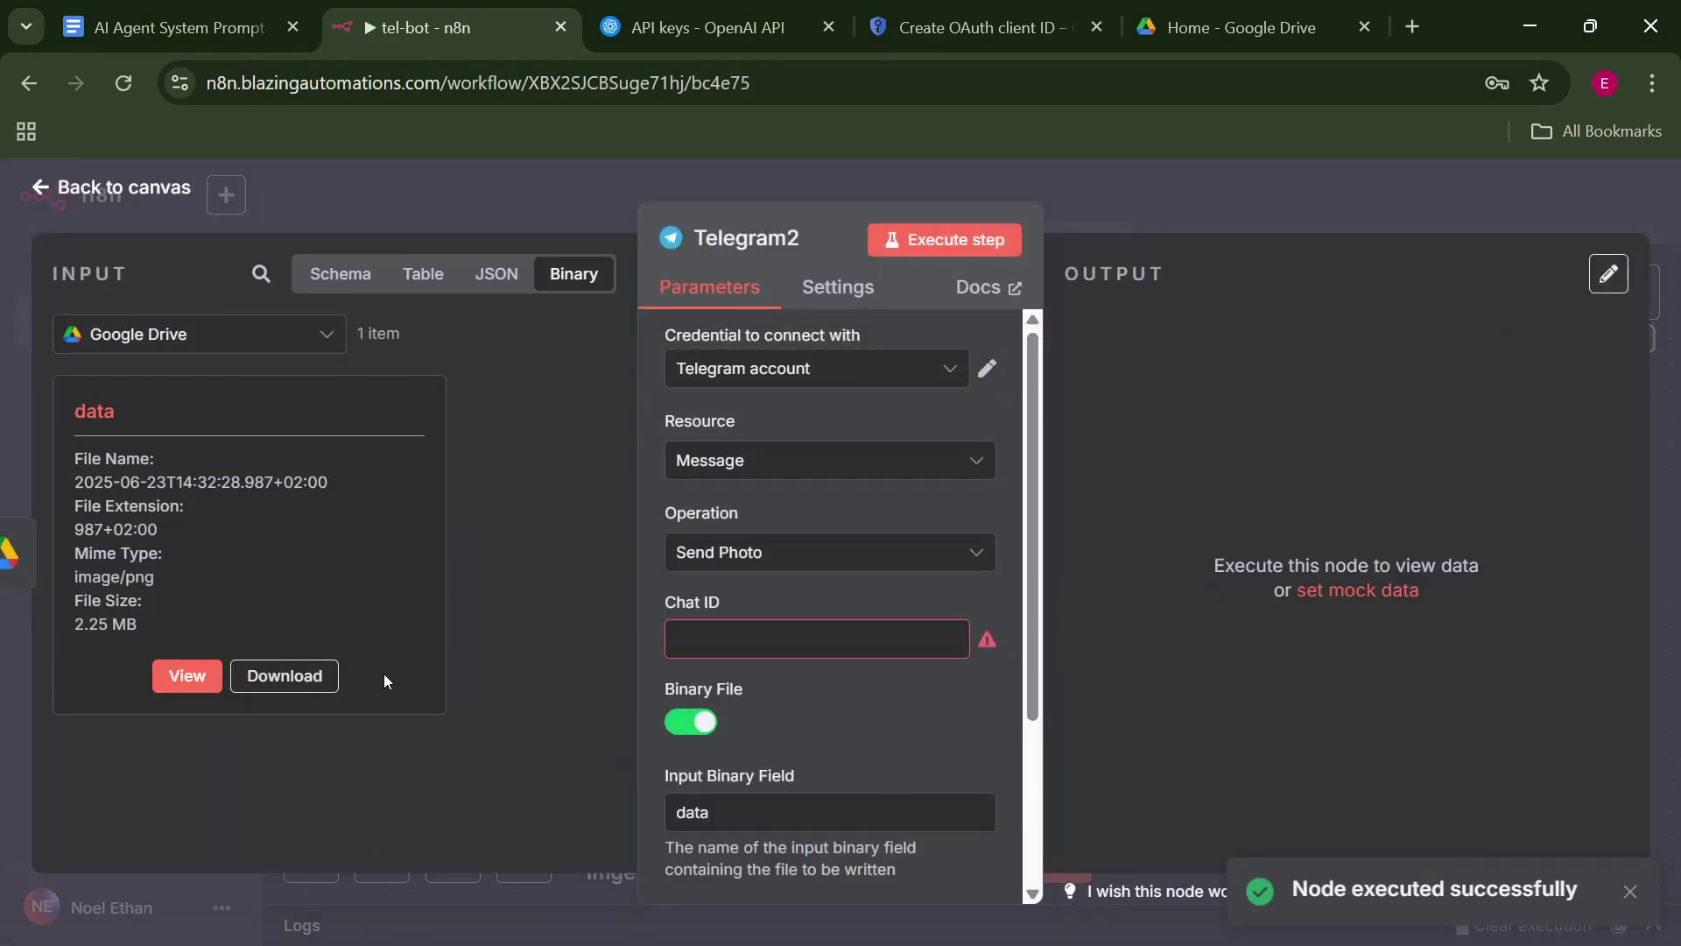
# Map the Telegram Trigger's message.chat.id into Telegram2's Chat ID.
pyautogui.click(325, 338)
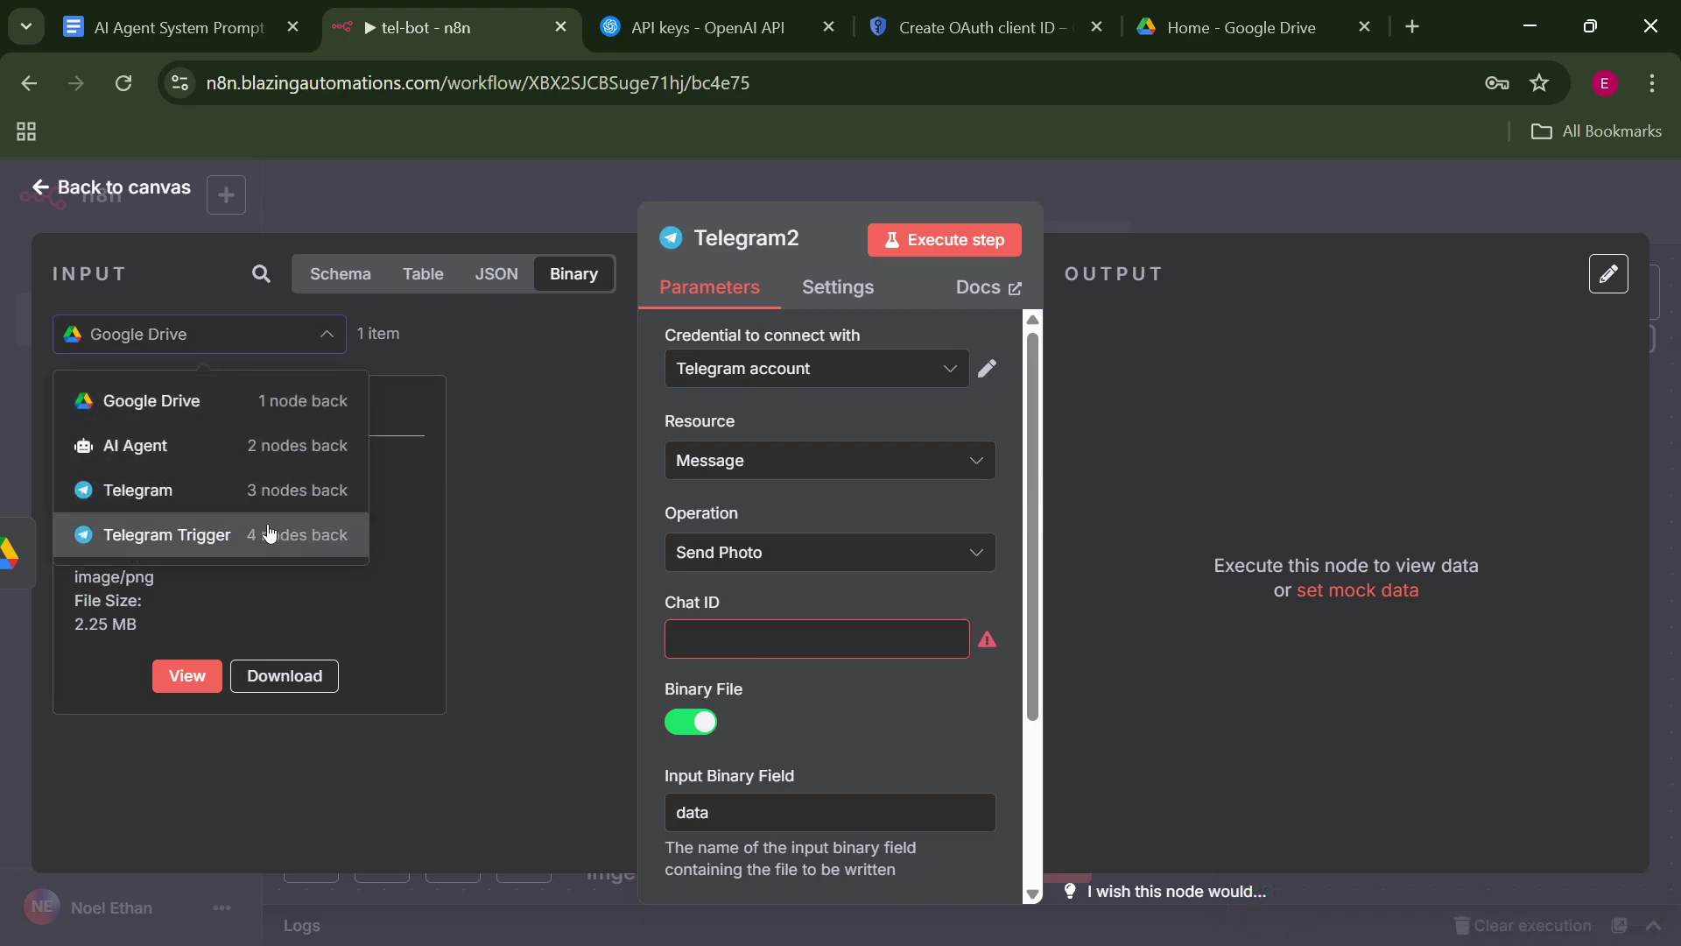
pyautogui.click(455, 517)
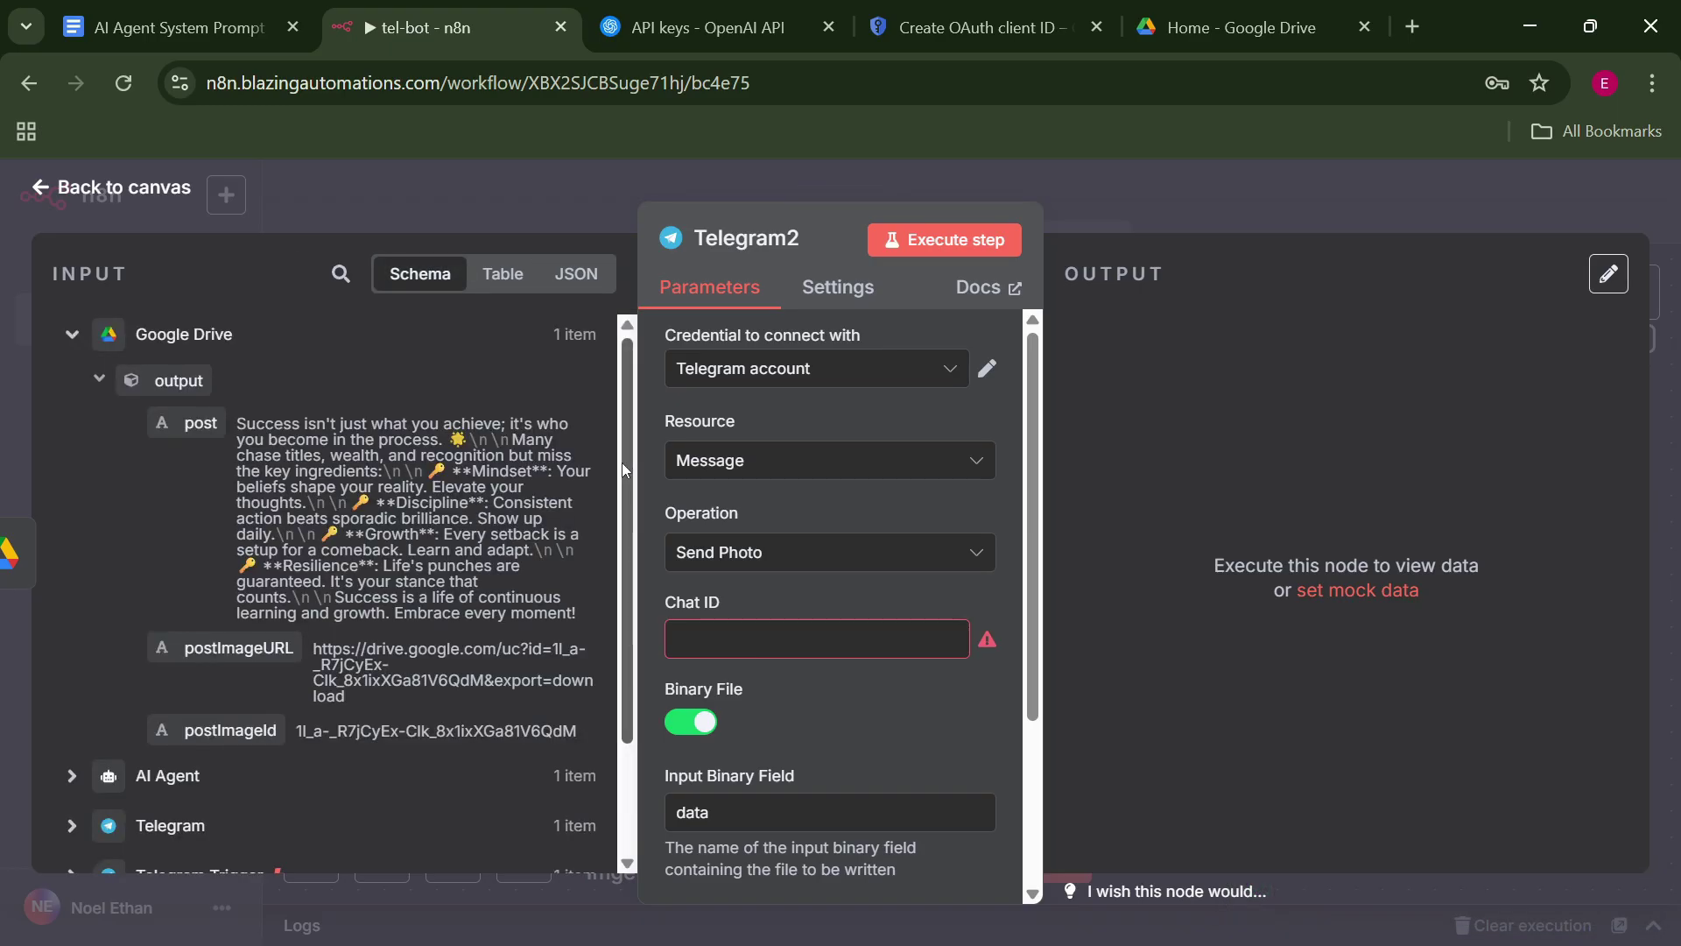
pyautogui.moveTo(623, 464); pyautogui.dragTo(623, 585)
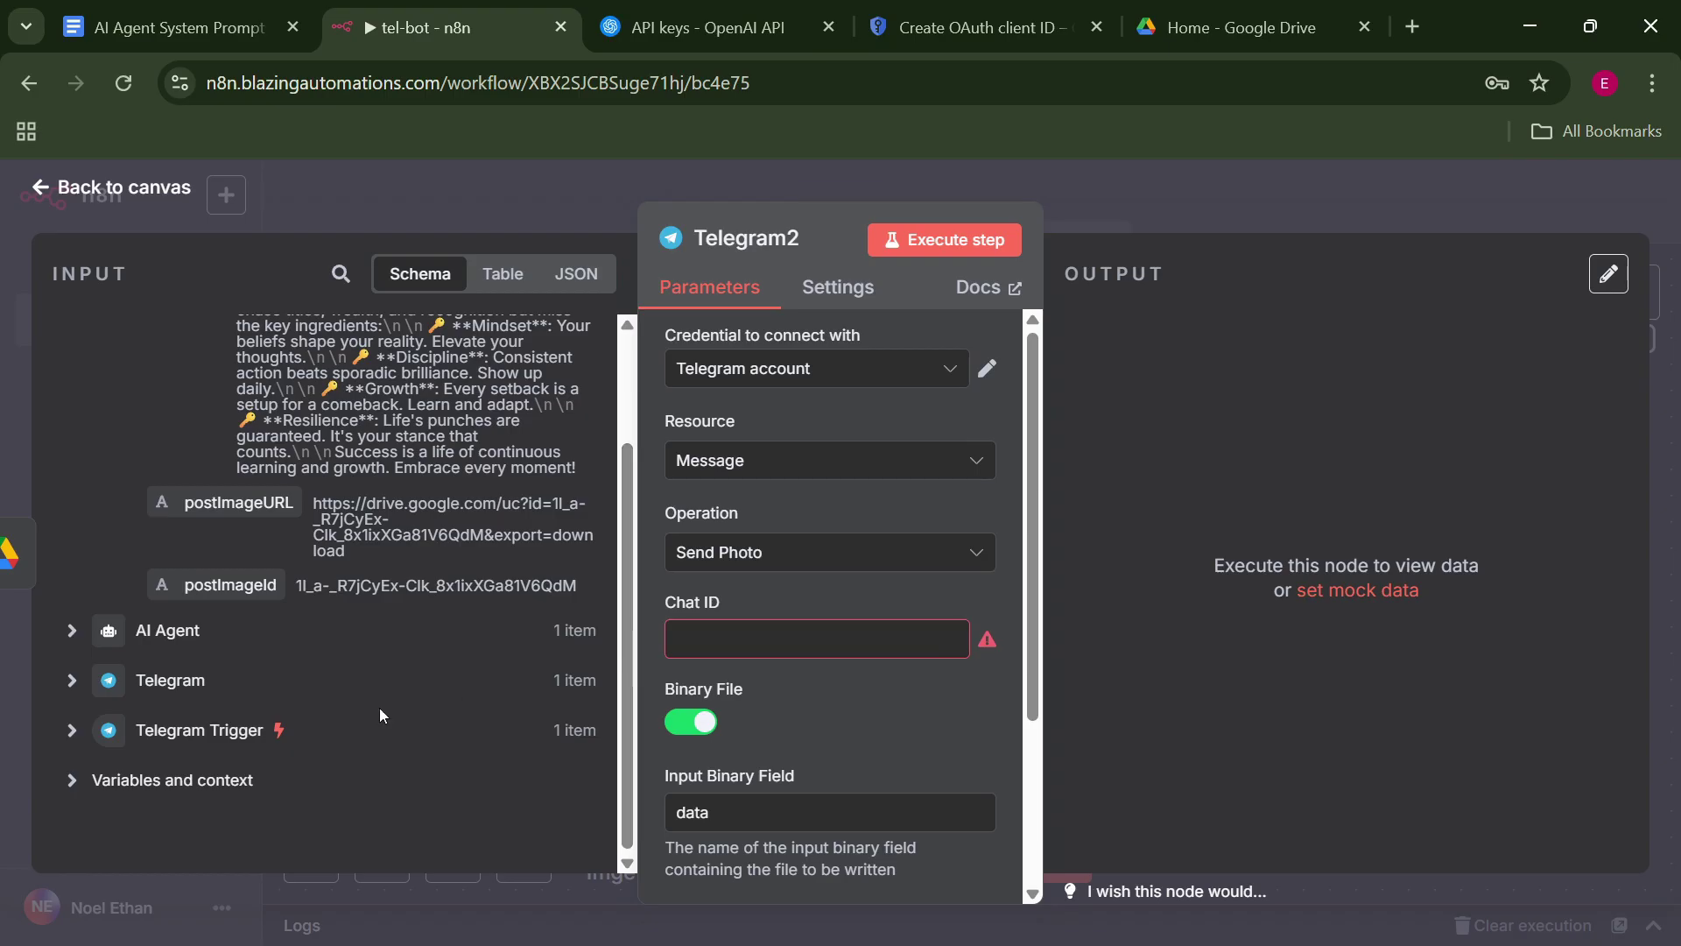
pyautogui.click(87, 734)
pyautogui.moveTo(622, 510); pyautogui.dragTo(622, 695)
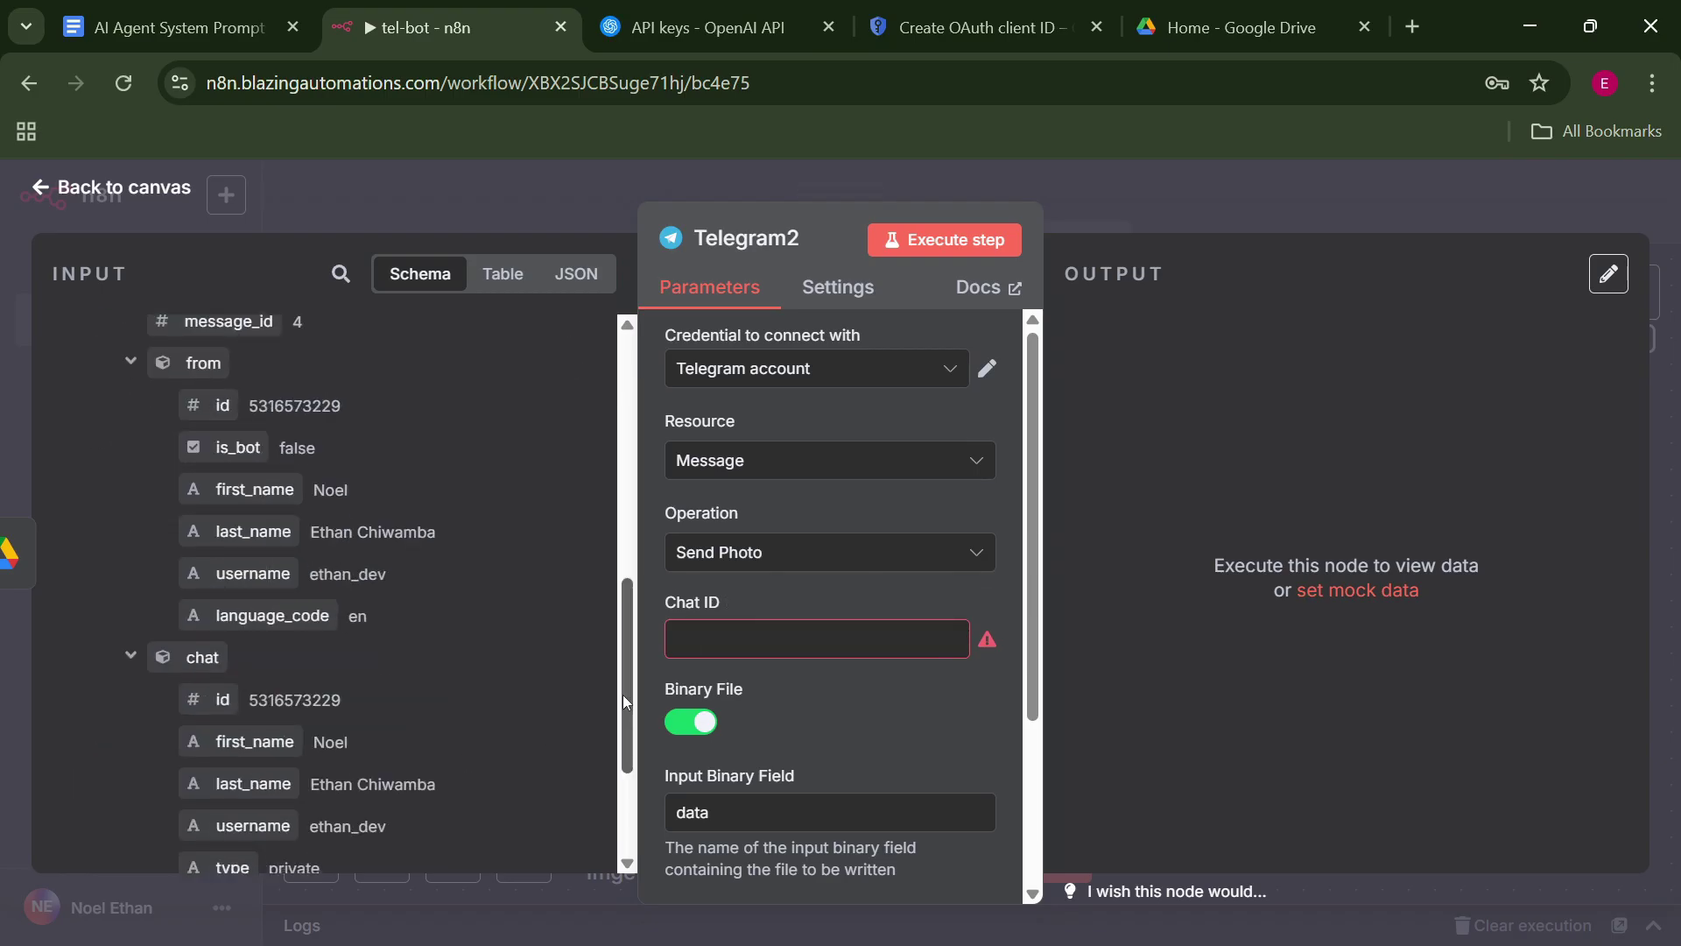
pyautogui.moveTo(208, 698); pyautogui.dragTo(806, 639)
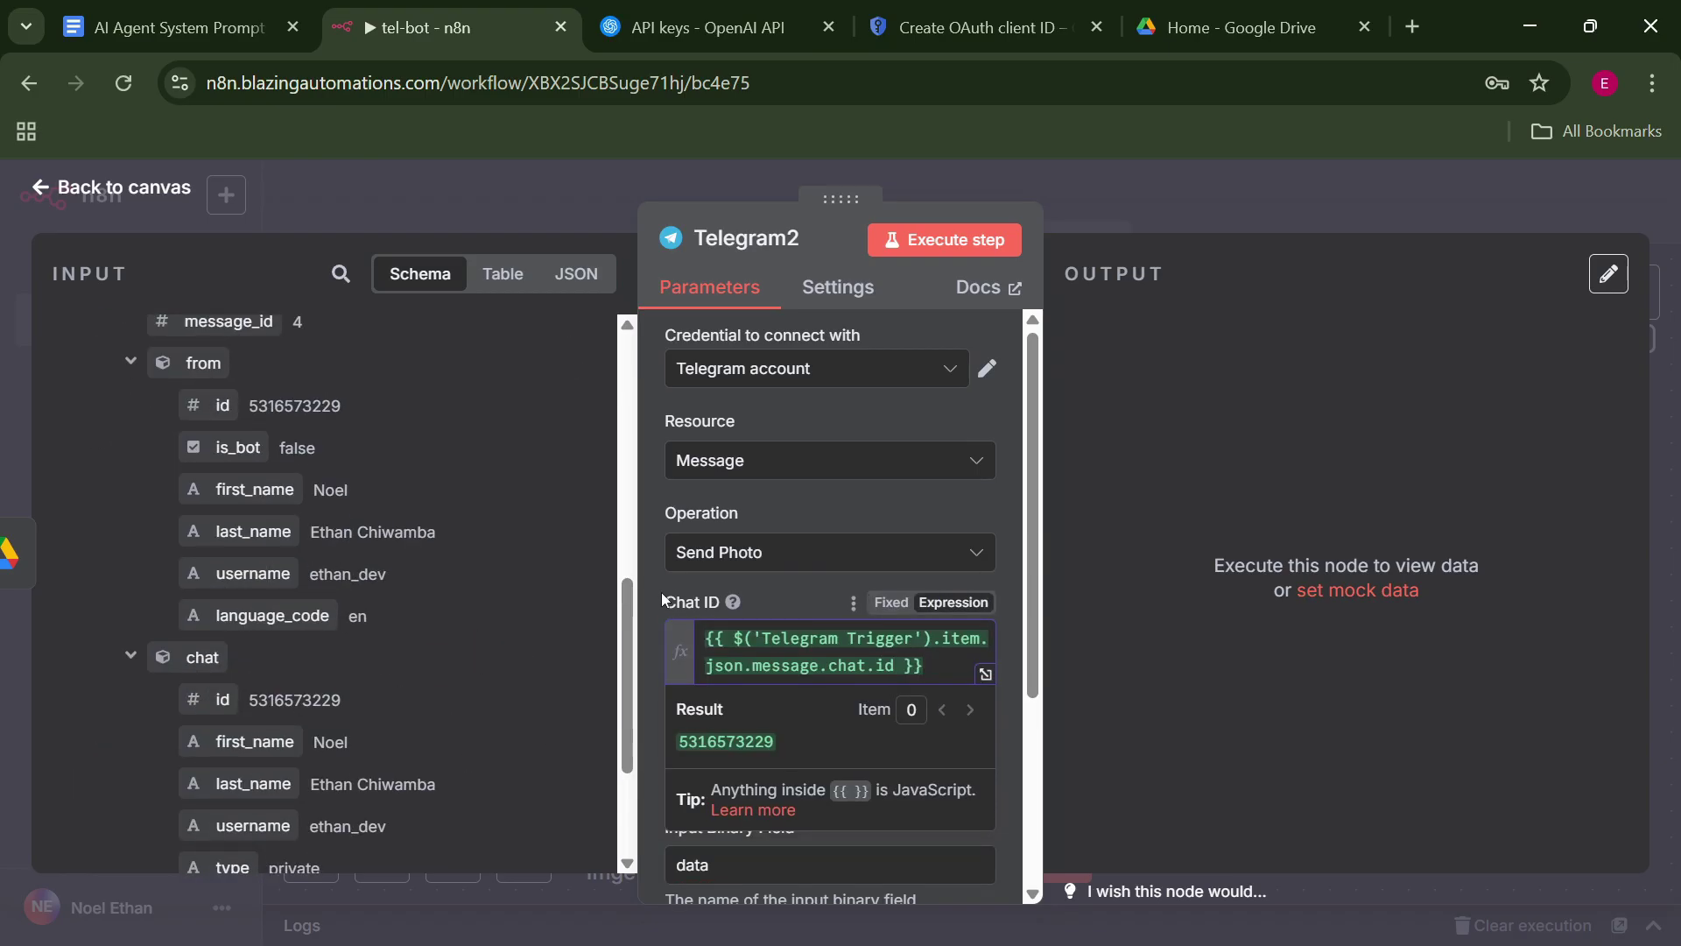
pyautogui.click(662, 599)
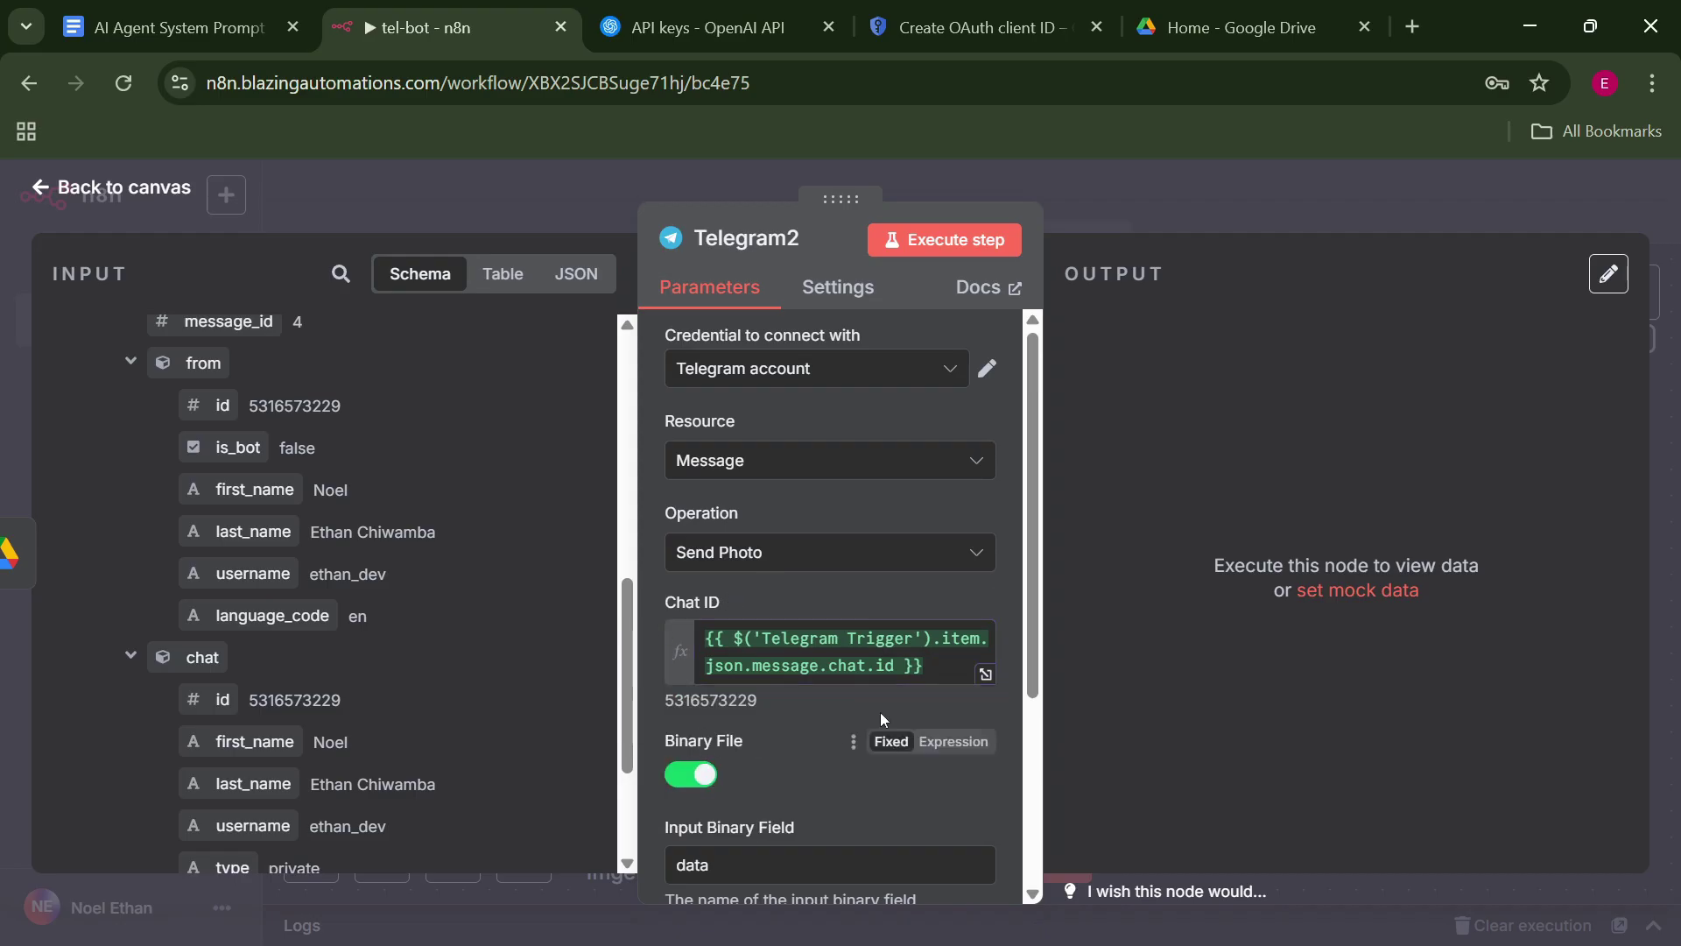
# Execute the Send Photo step and check the image arriving in the Telegram chat.
pyautogui.moveTo(1031, 549)
pyautogui.mouseDown()
pyautogui.moveTo(1048, 741)
pyautogui.moveTo(1020, 477)
pyautogui.mouseUp()
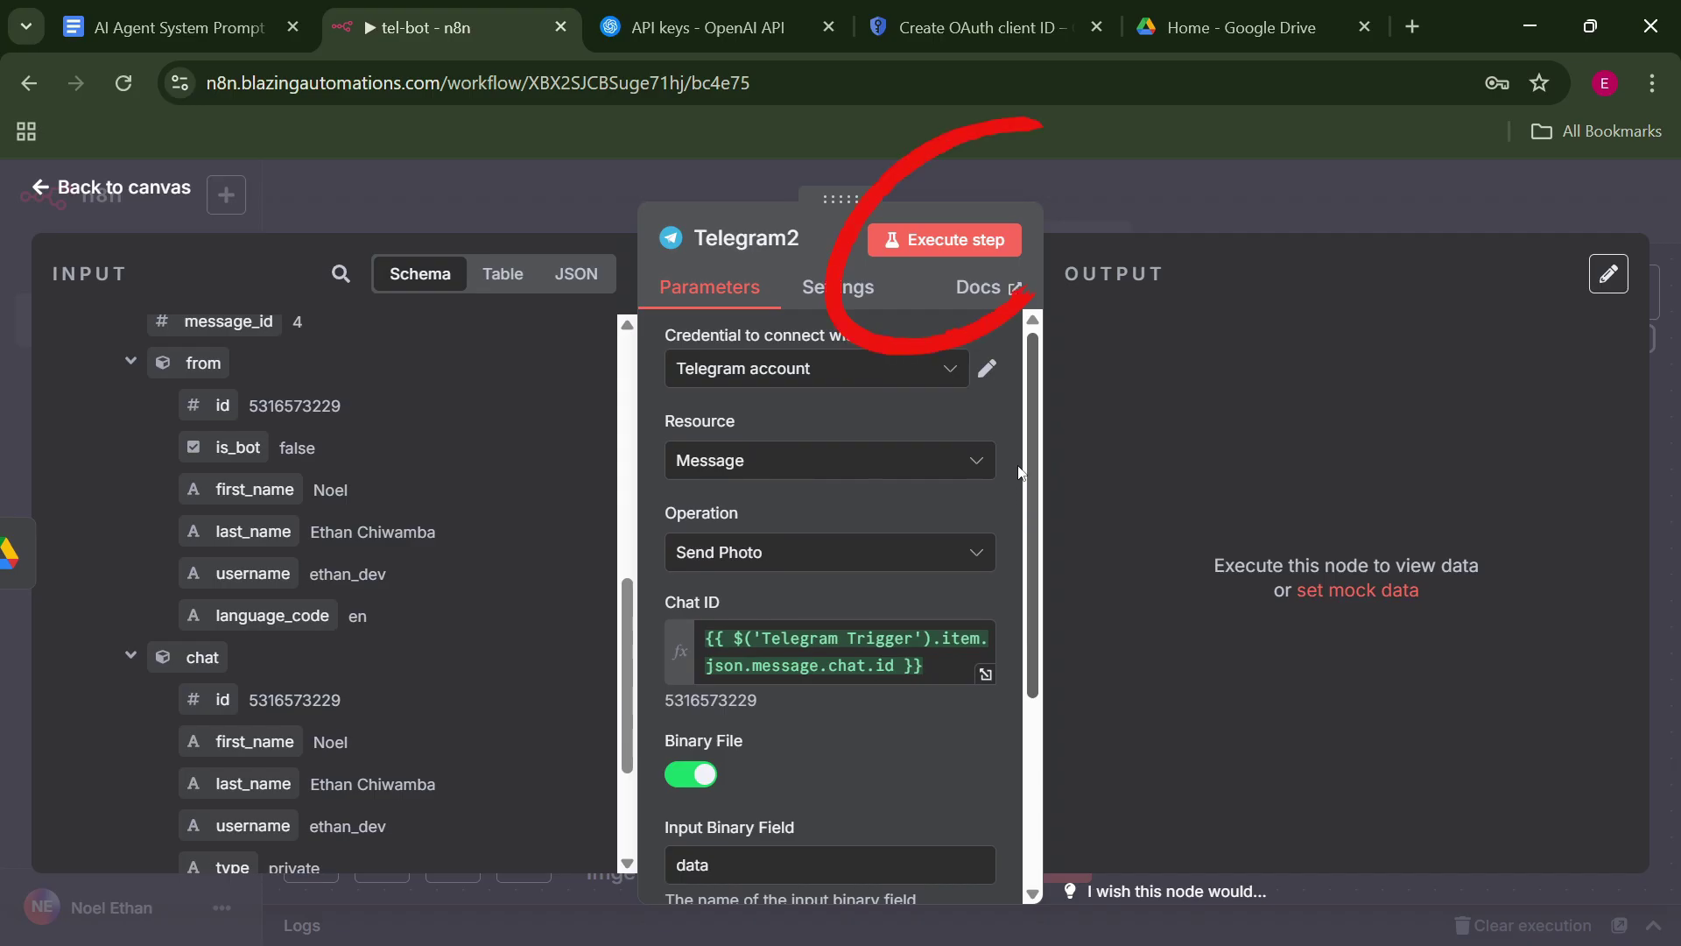
pyautogui.click(984, 241)
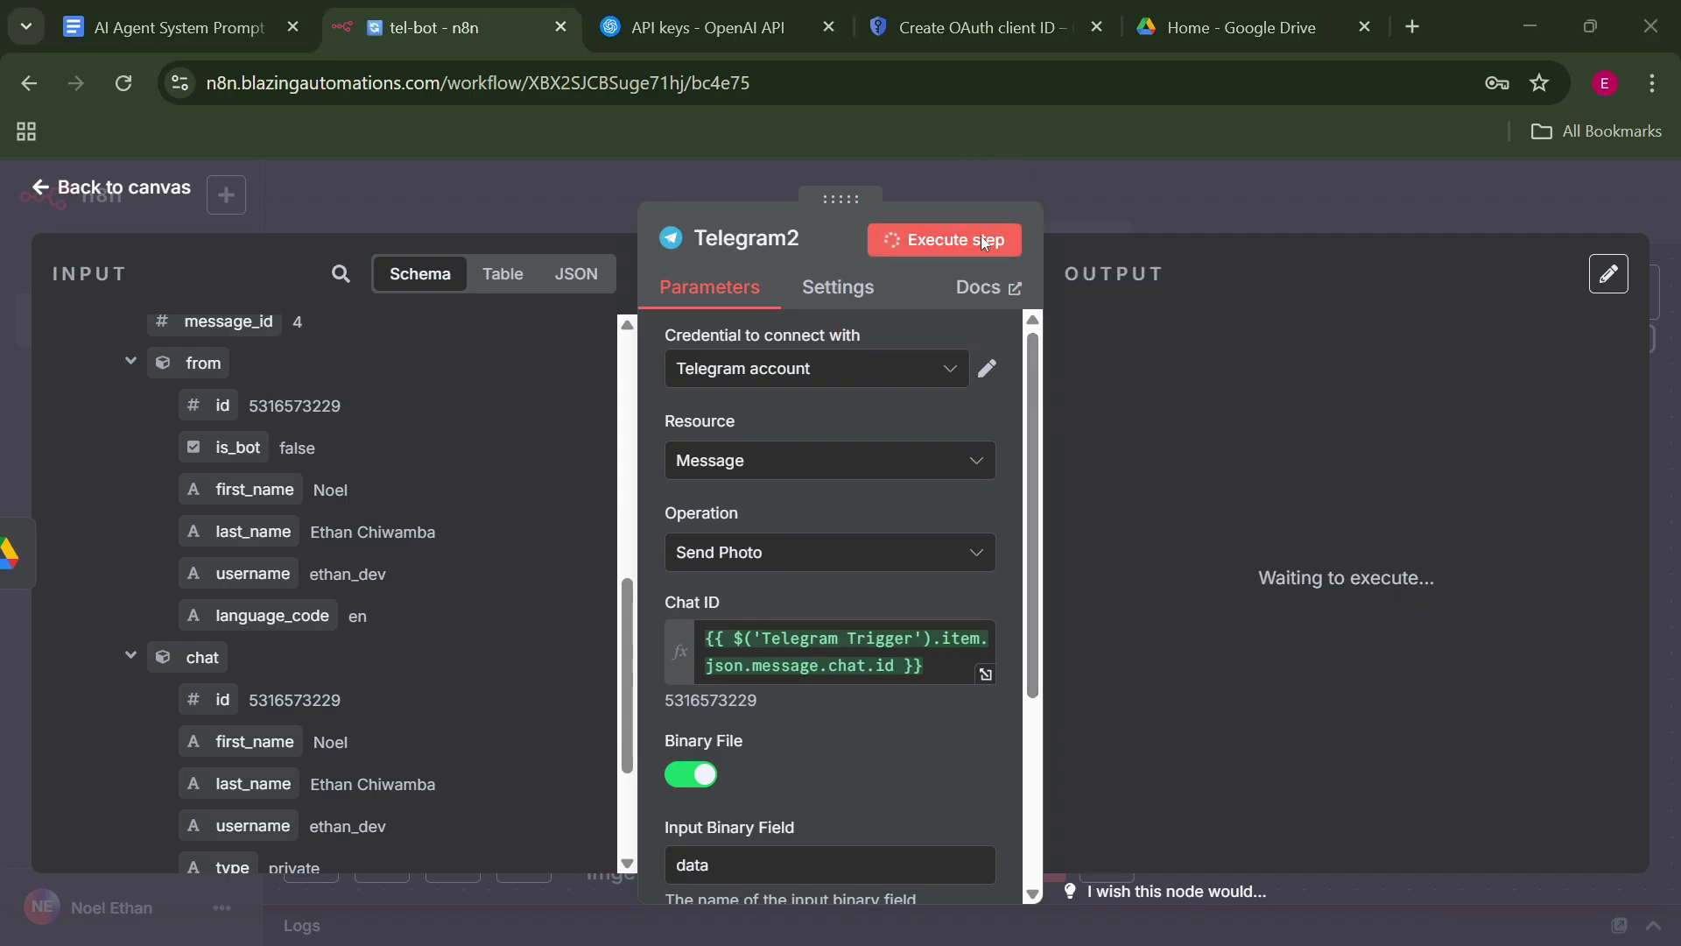
pyautogui.hotkey('alt', 'Tab')
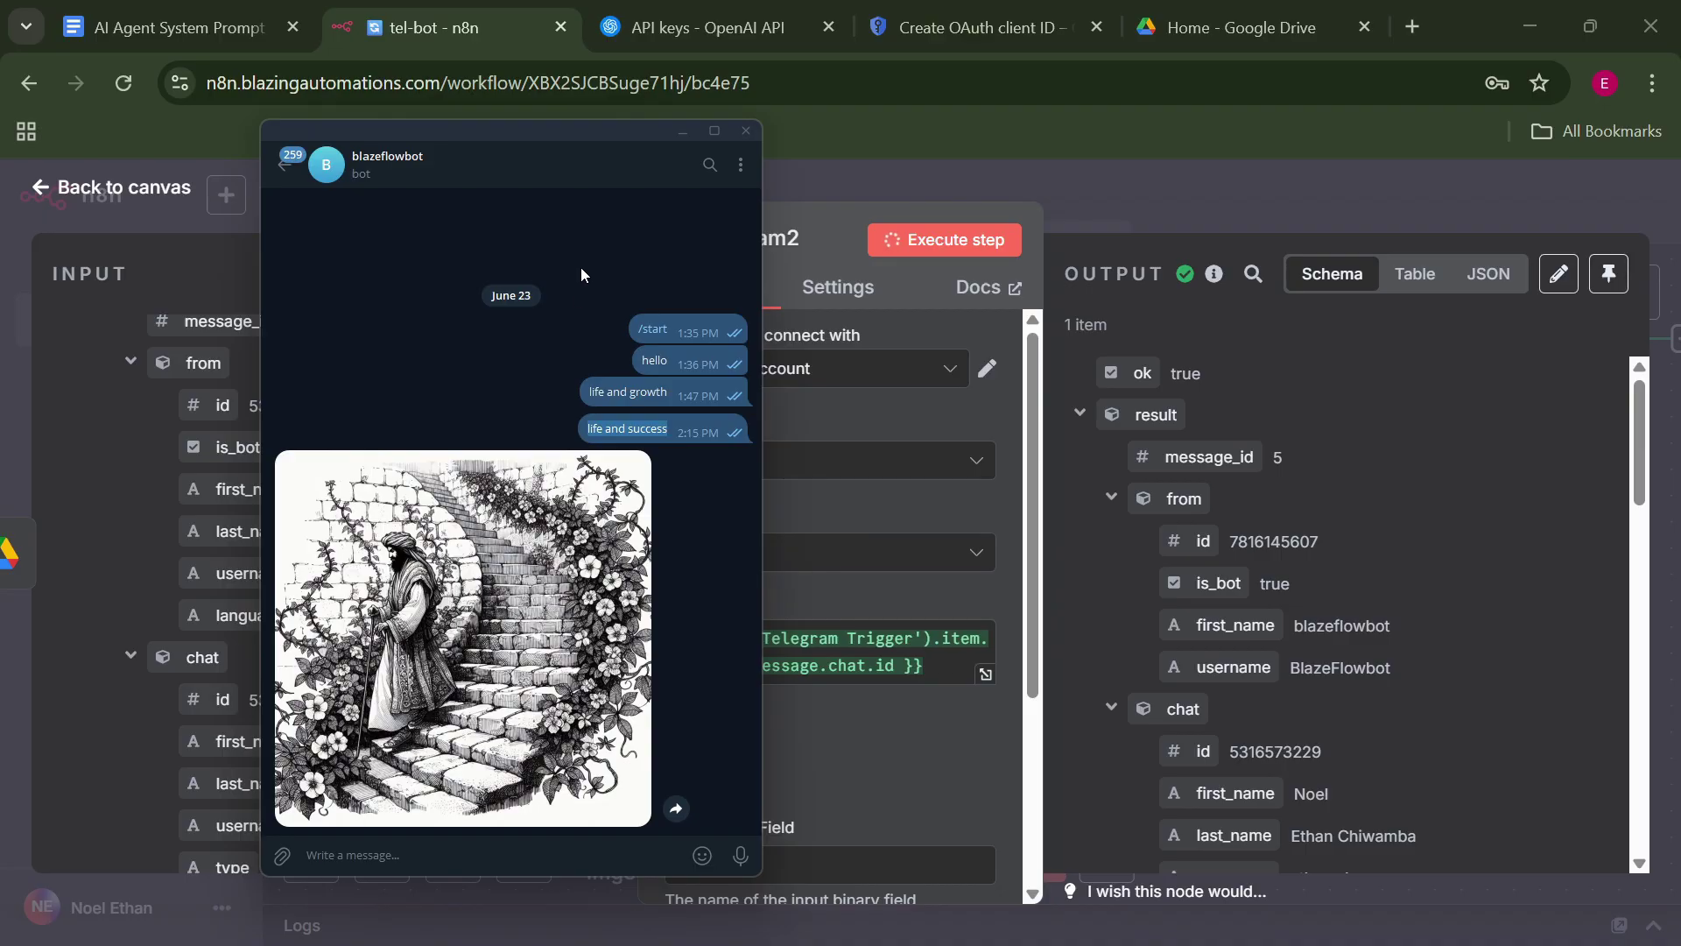
# View the generated stairs drawing full-size in Telegram, then go back to the workflow.
pyautogui.click(512, 620)
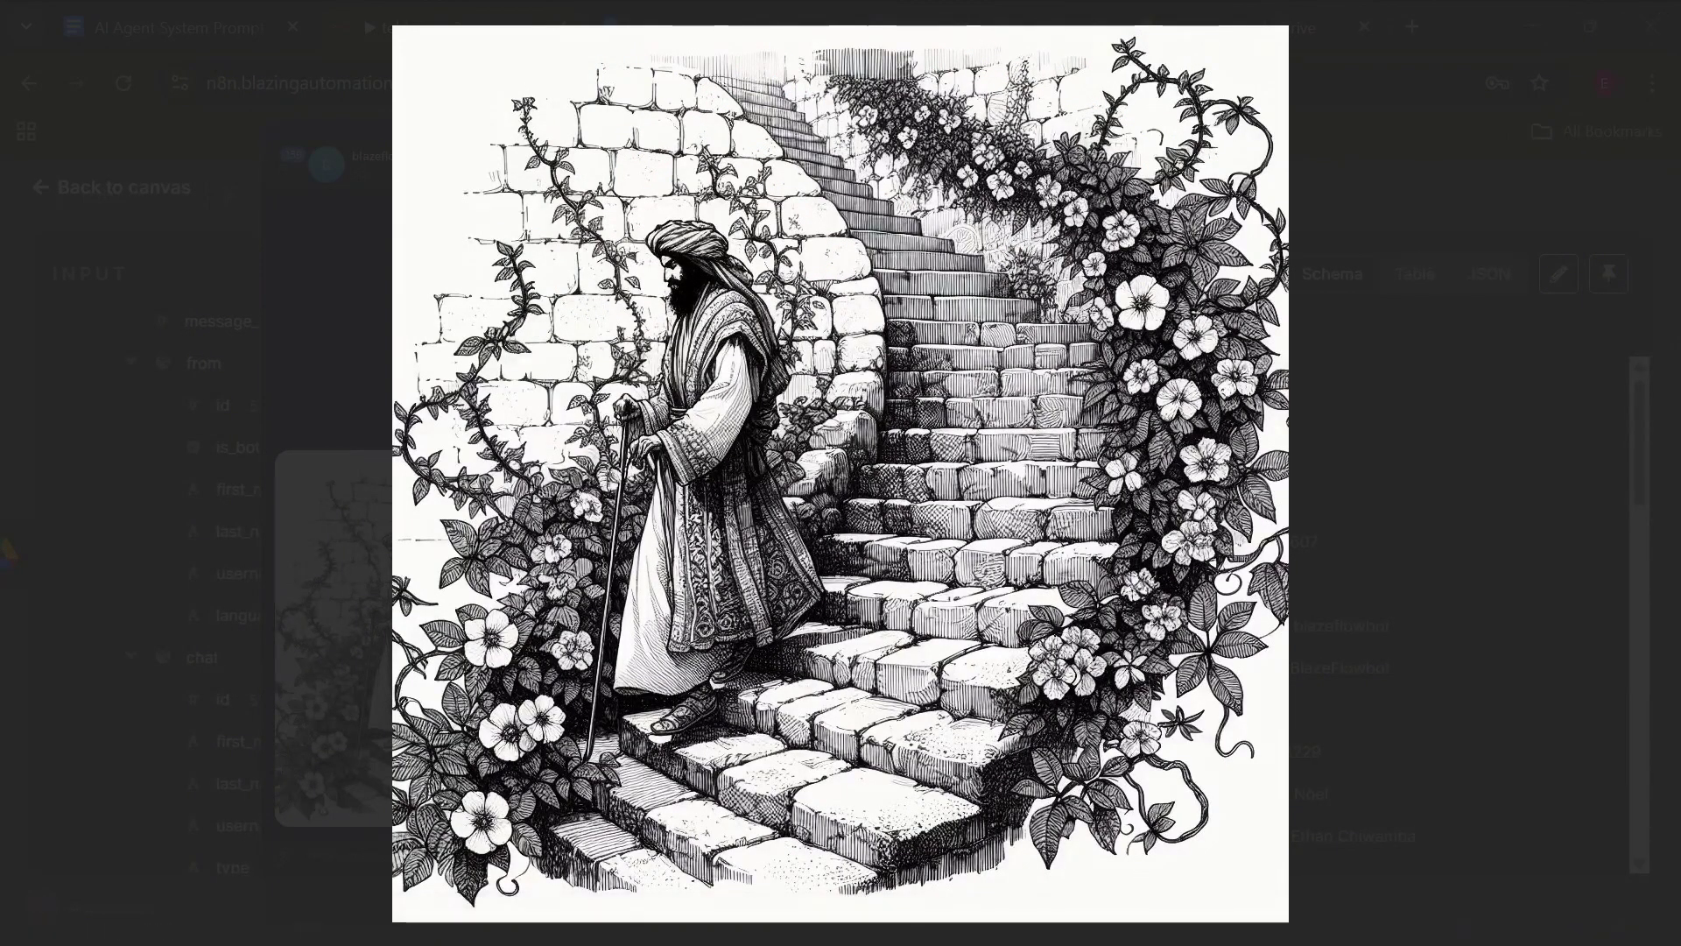
pyautogui.click(517, 616)
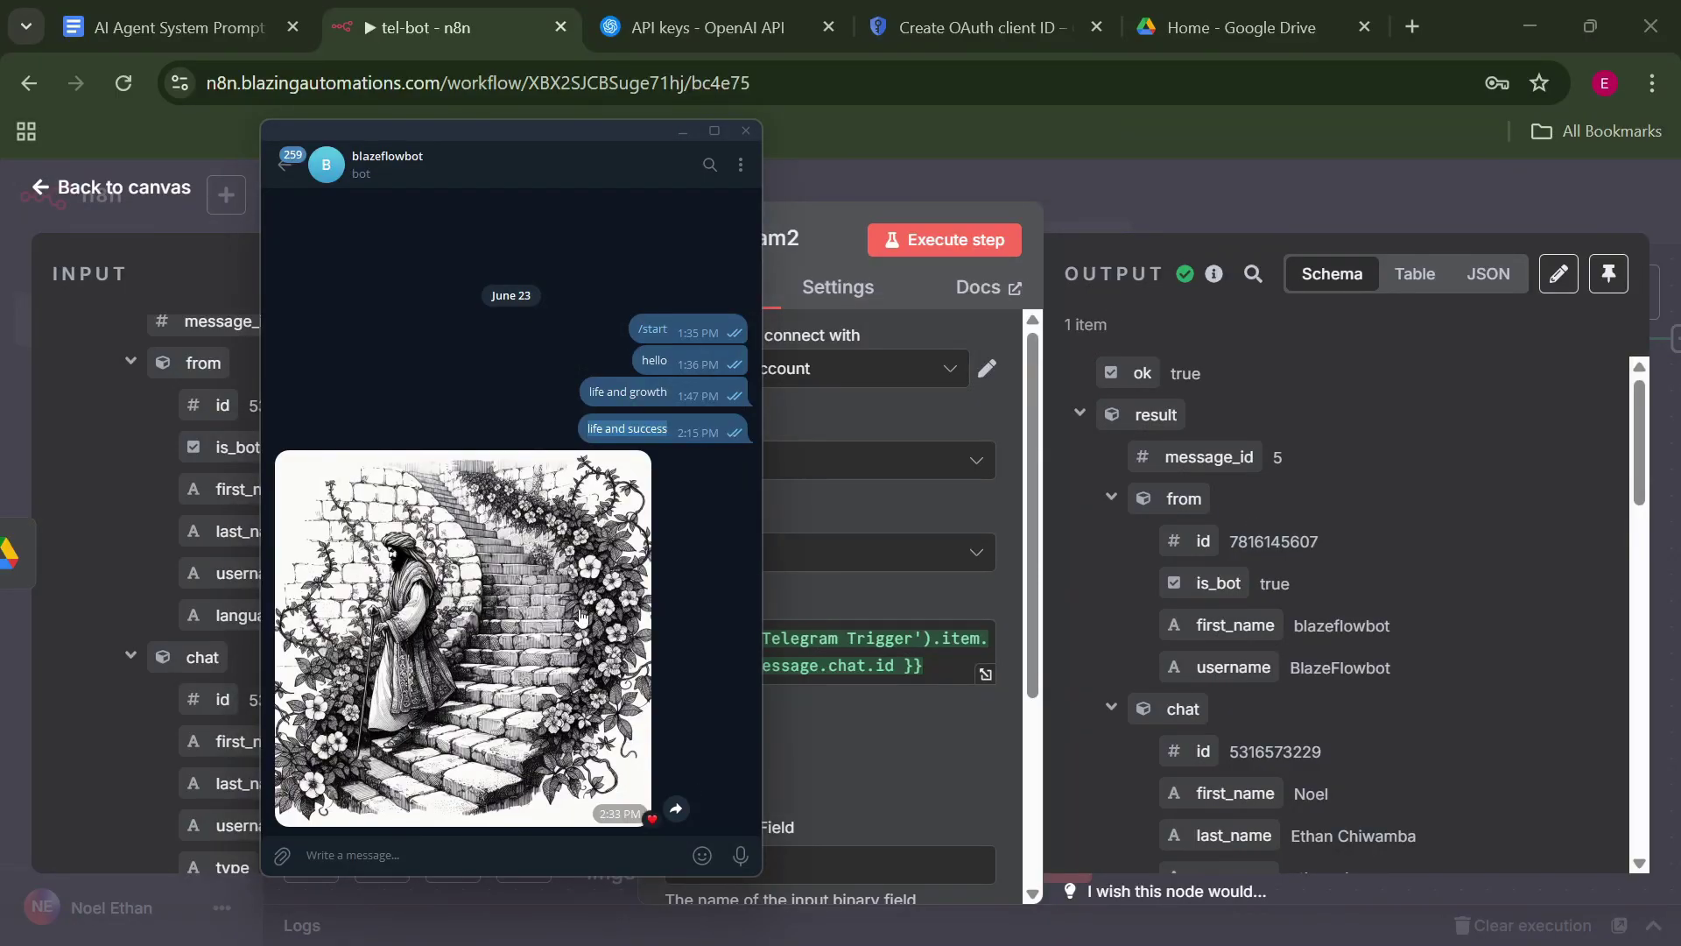
pyautogui.click(1234, 176)
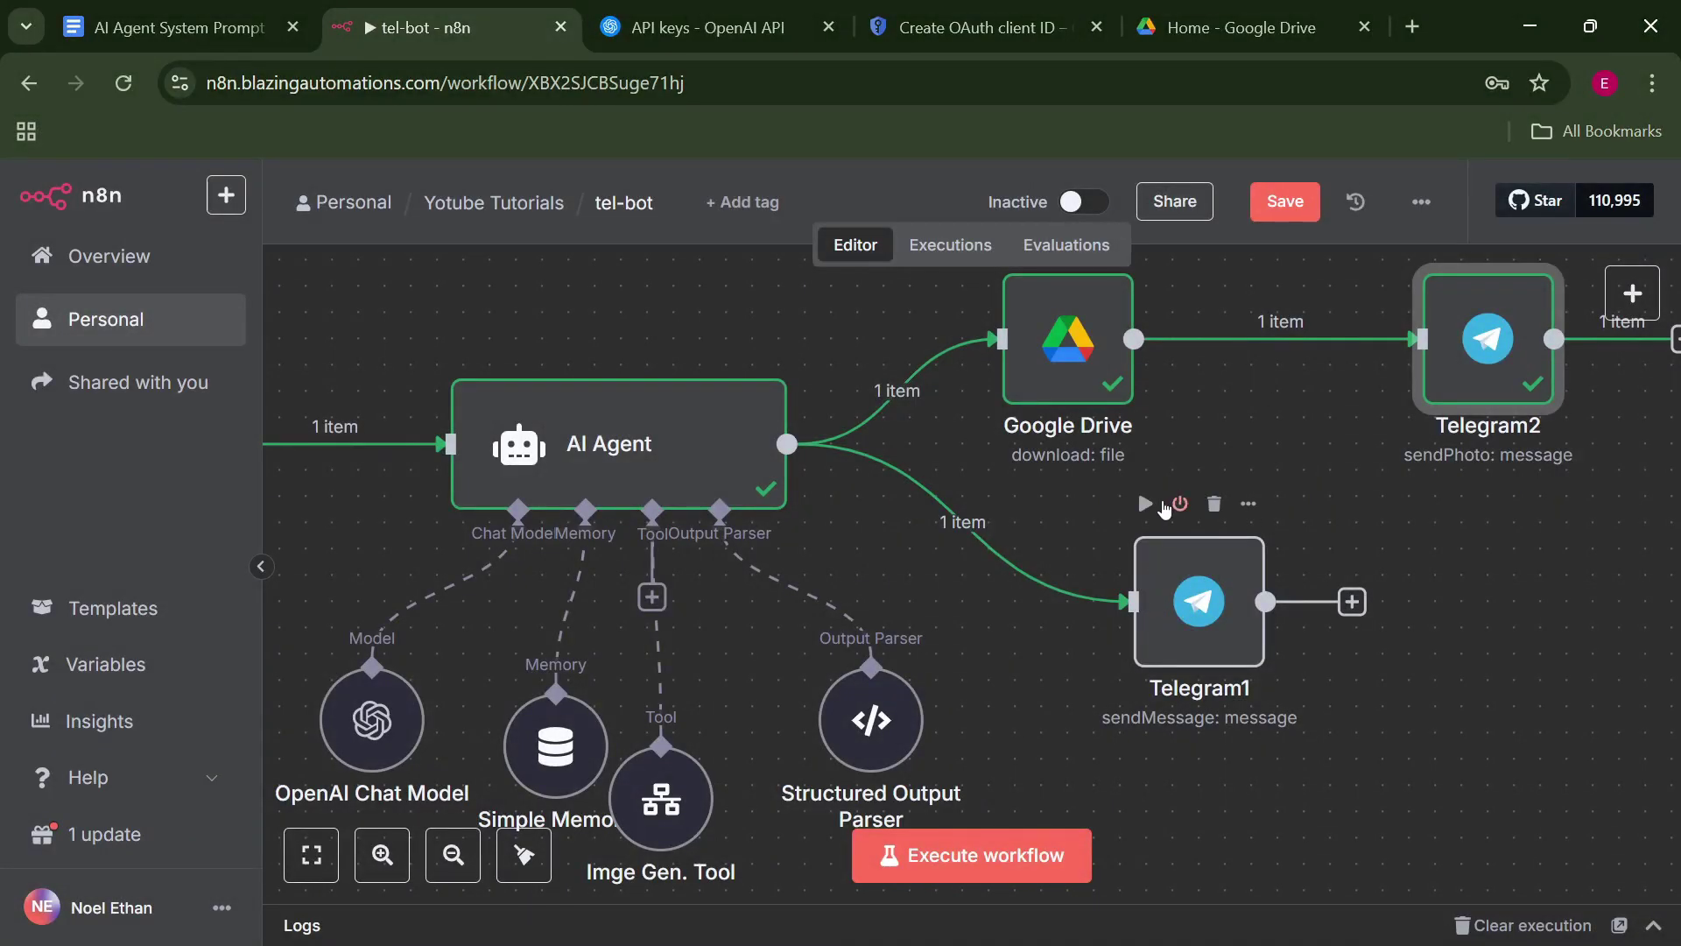
# Run the Telegram1 node to post the success text and heart-react to the bot's reply.
pyautogui.click(1146, 504)
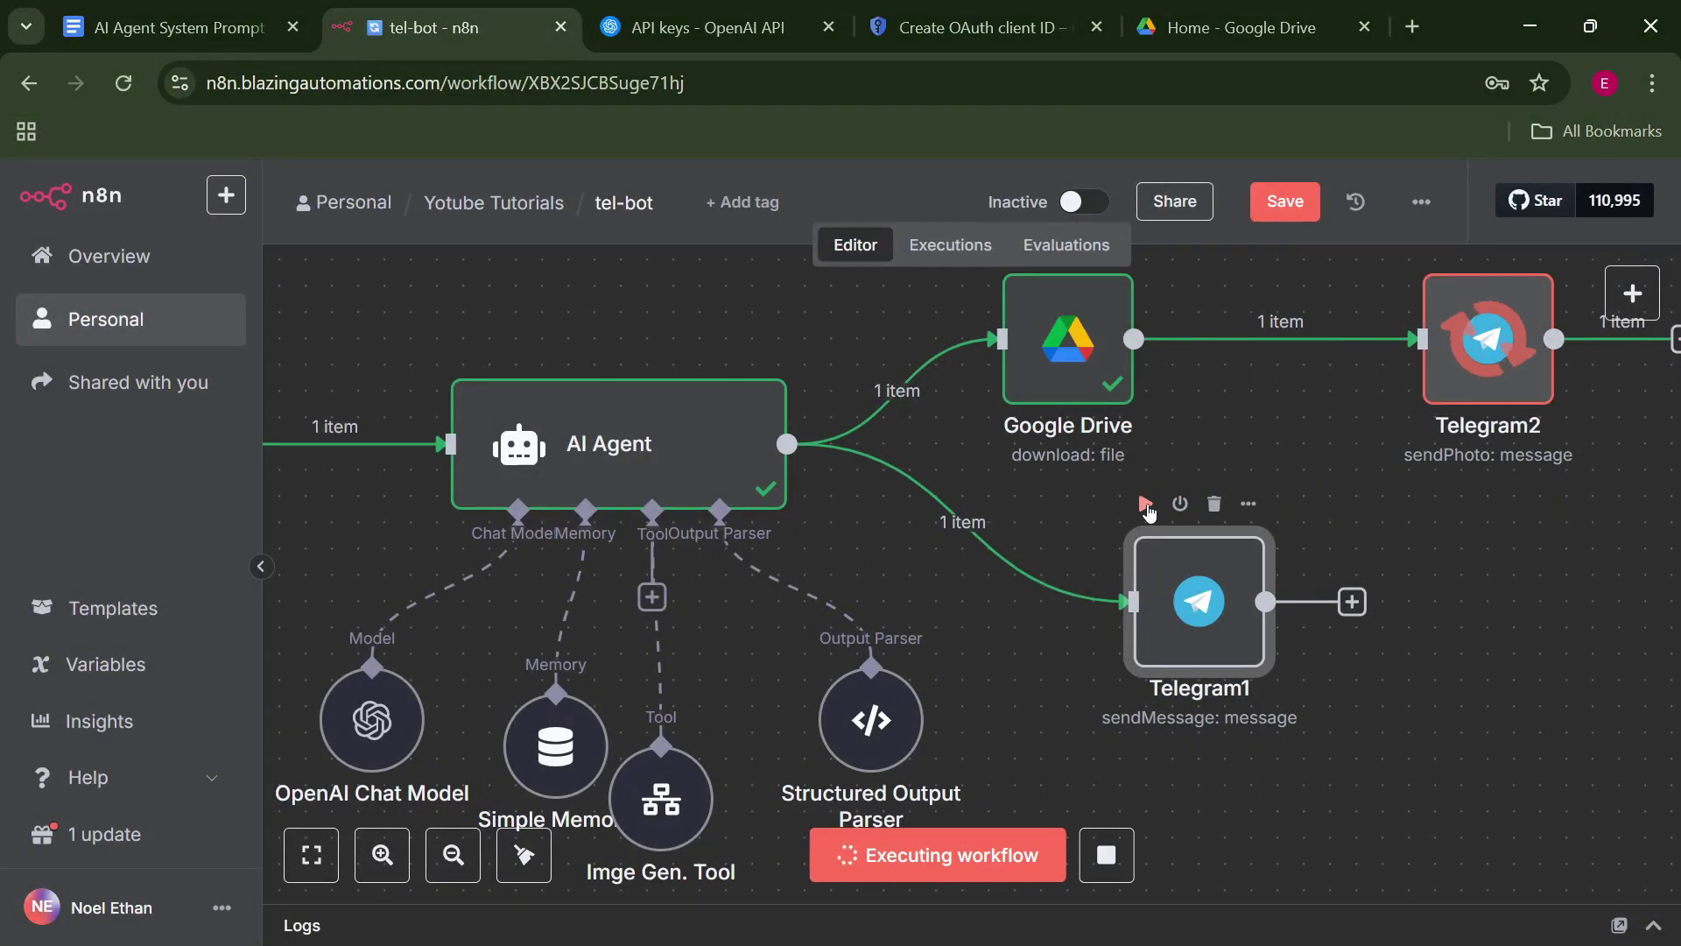
pyautogui.doubleClick(1178, 597)
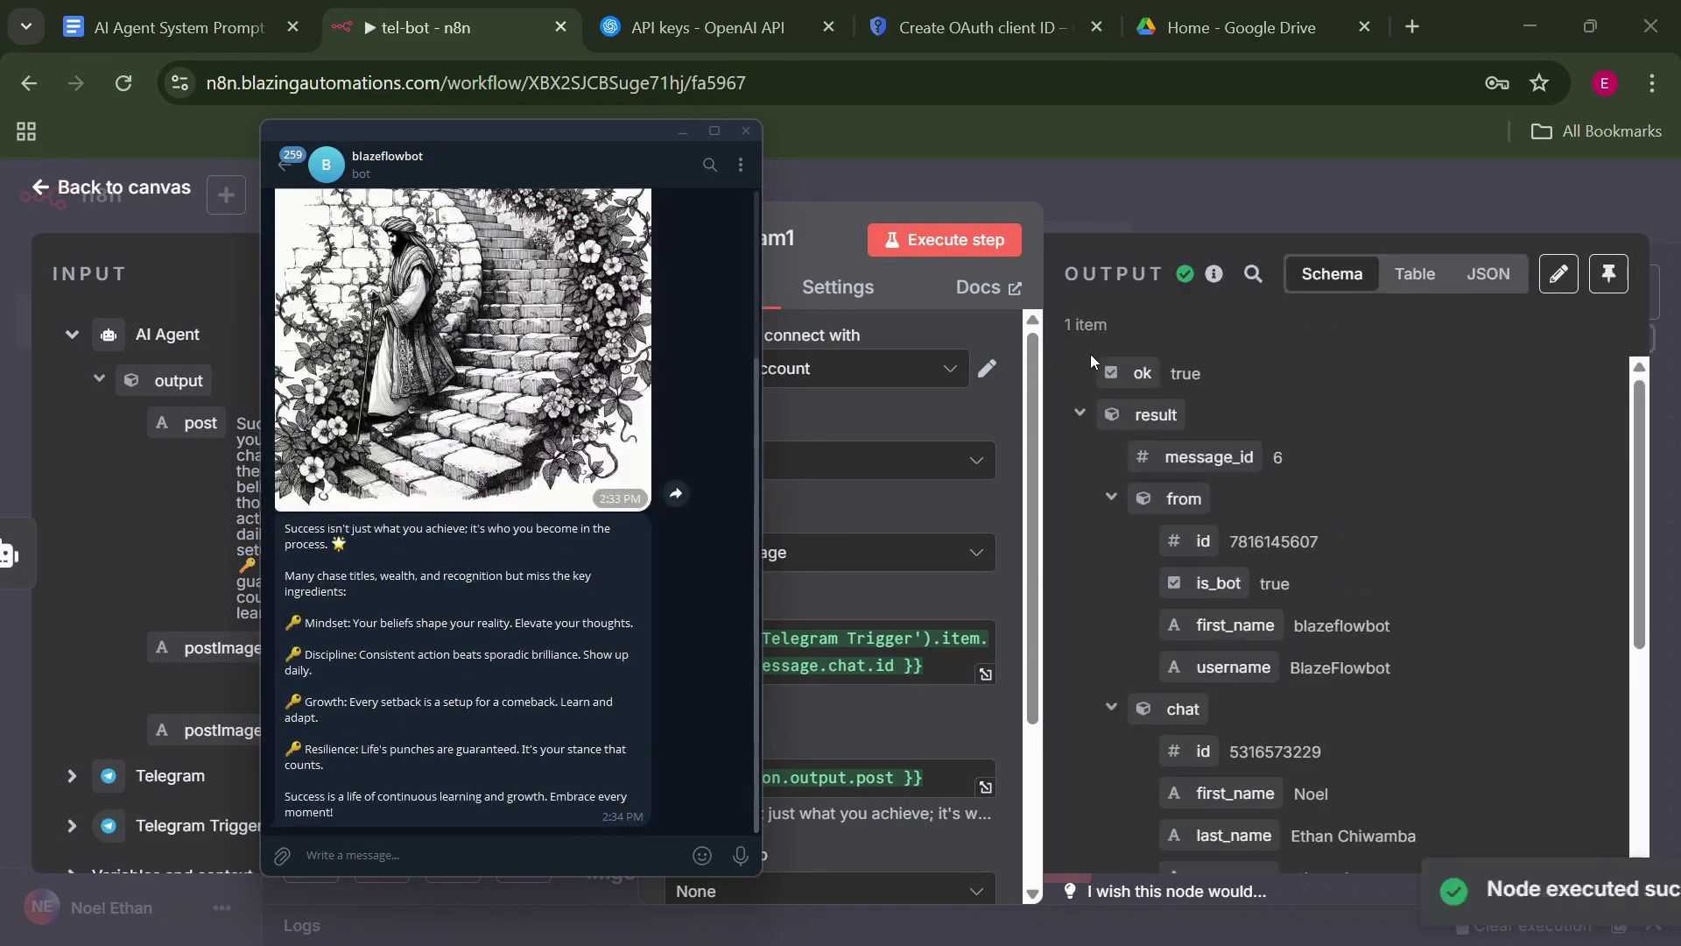
pyautogui.doubleClick(282, 549)
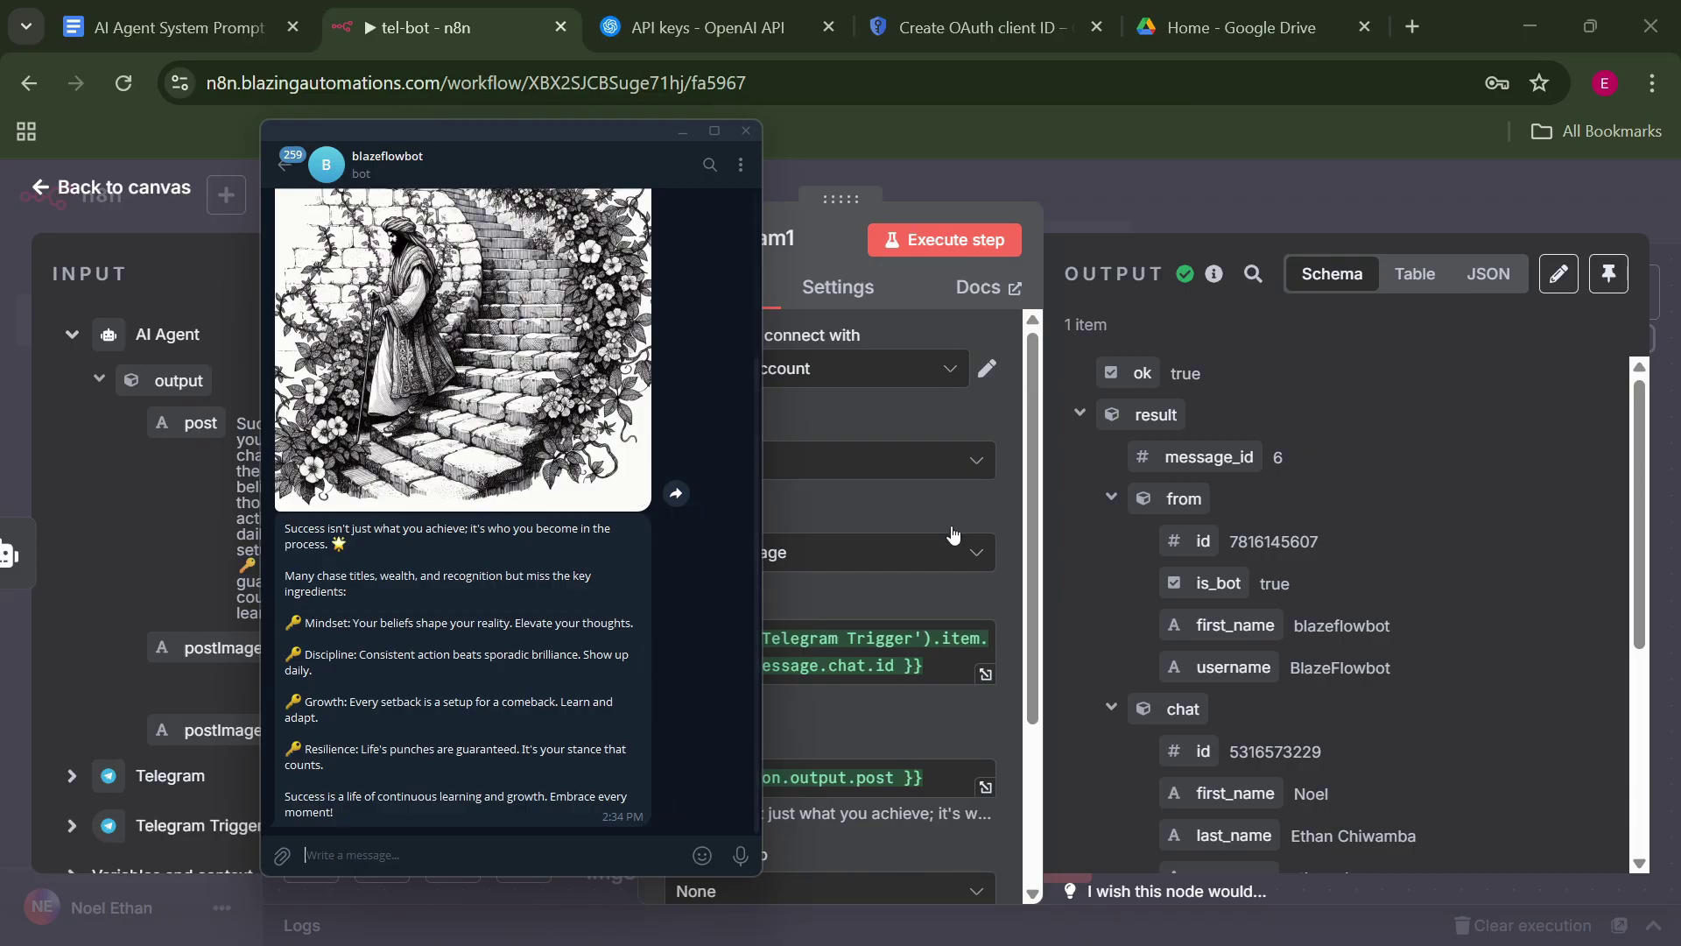
pyautogui.click(1138, 201)
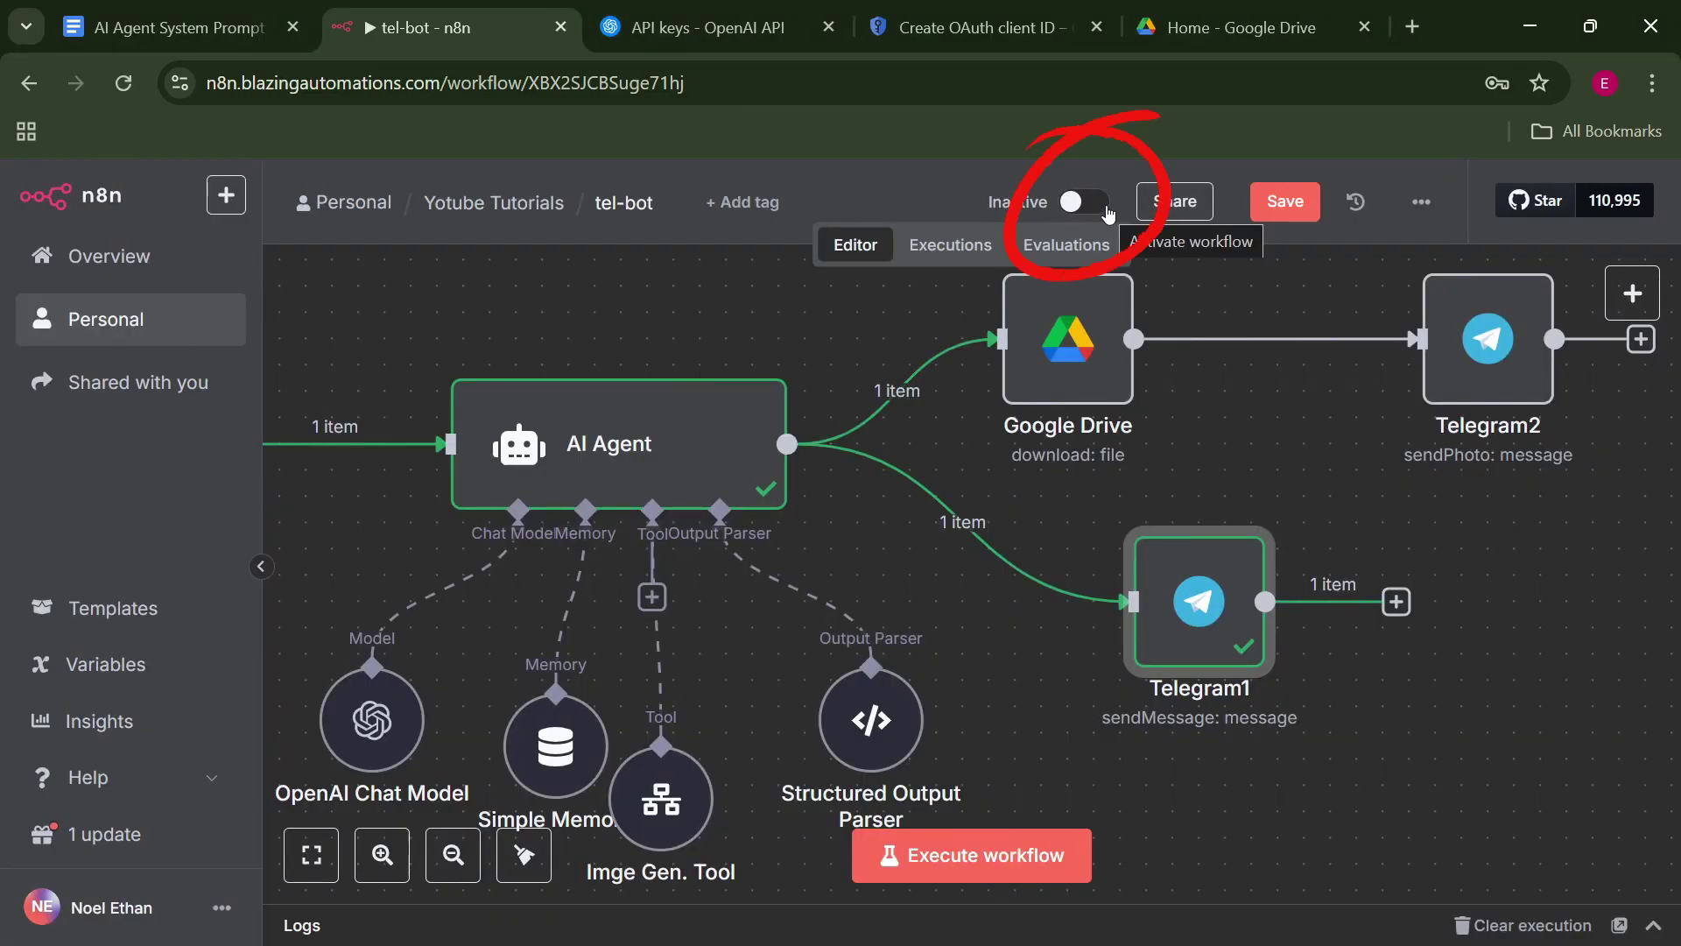
# Activate the tel-bot workflow and acknowledge the Workflow activated notice.
pyautogui.click(1106, 205)
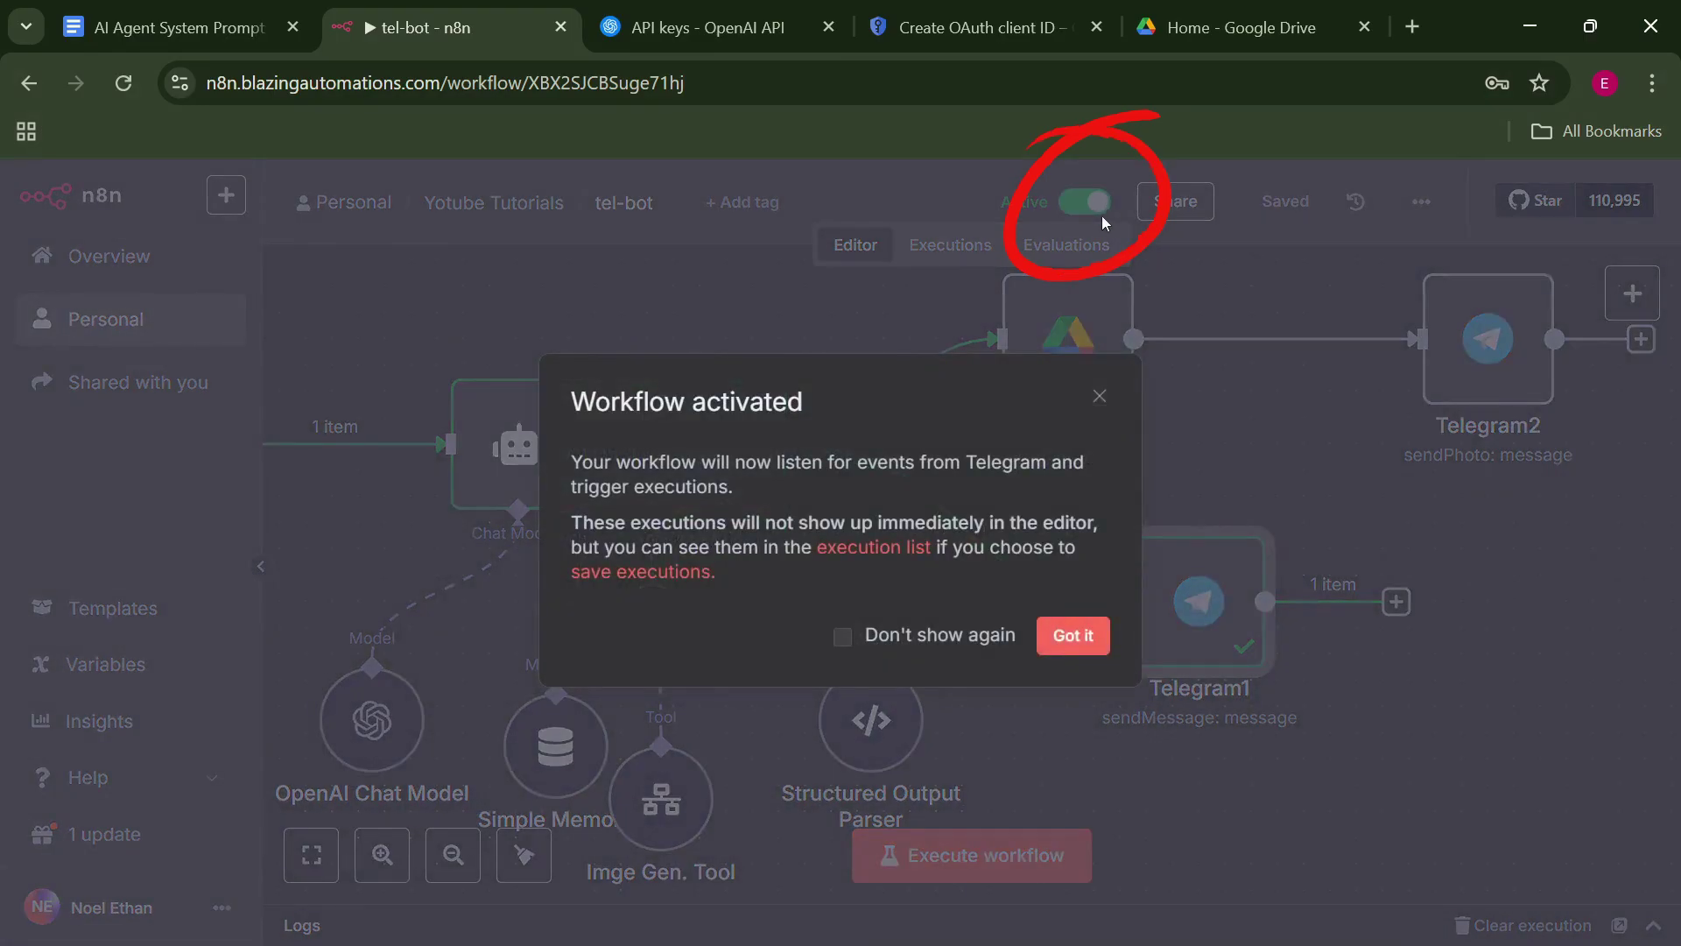
pyautogui.click(1076, 637)
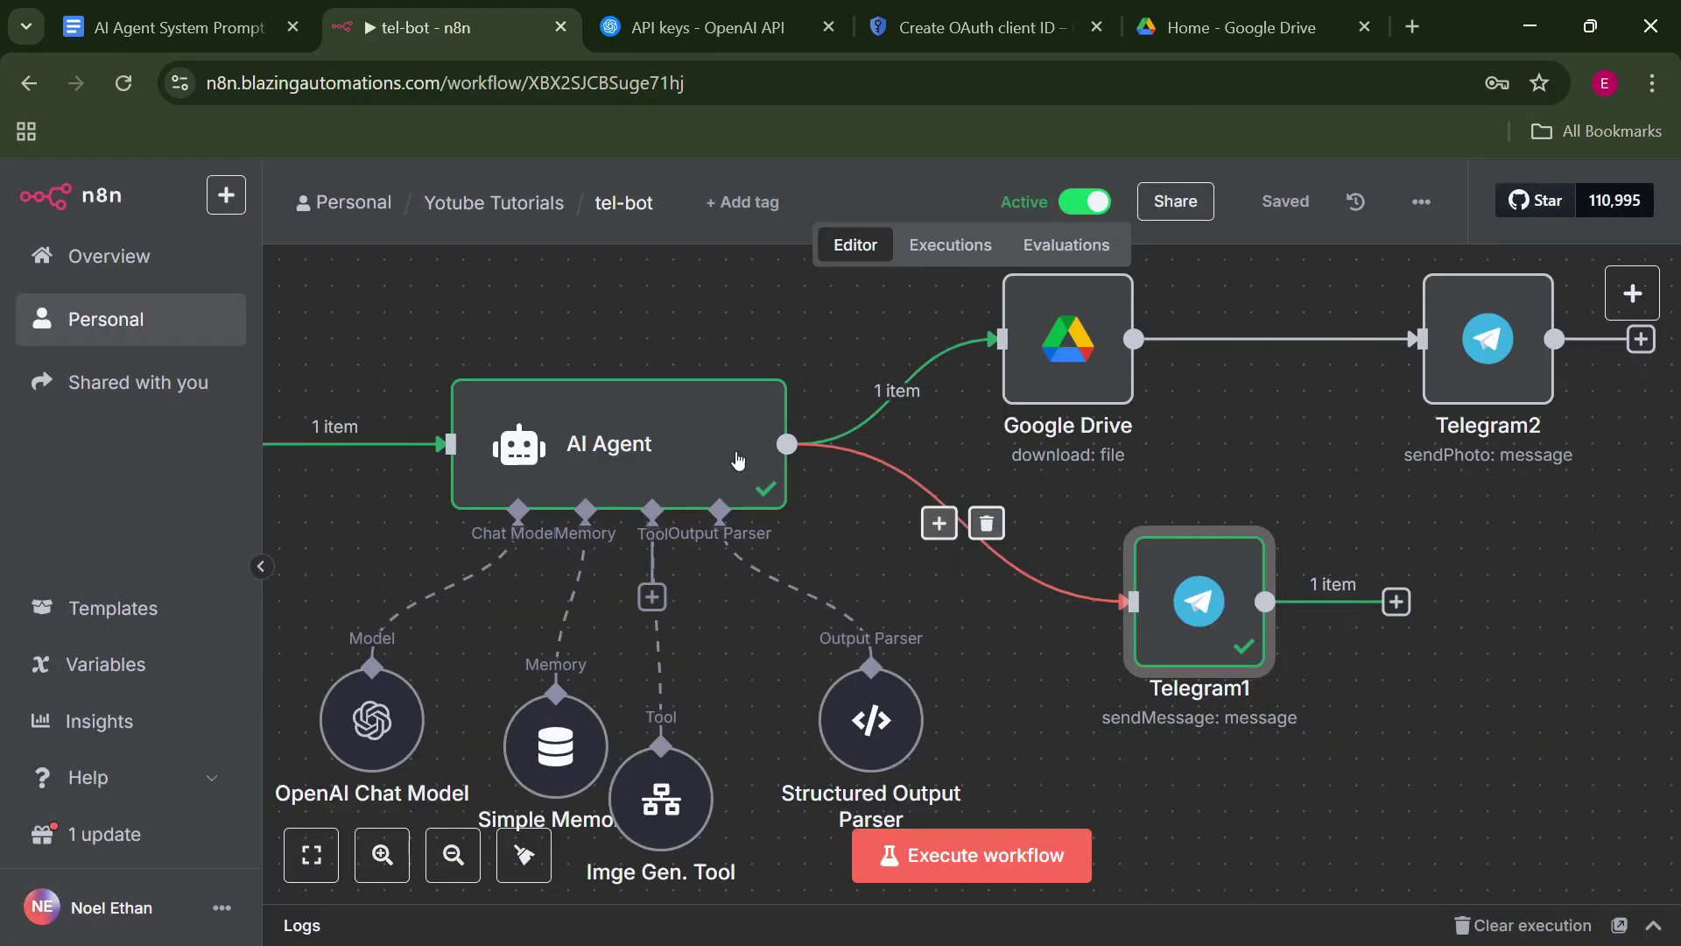
pyautogui.moveTo(849, 346); pyautogui.dragTo(1010, 371)
pyautogui.hscroll(-5, 1010, 371)
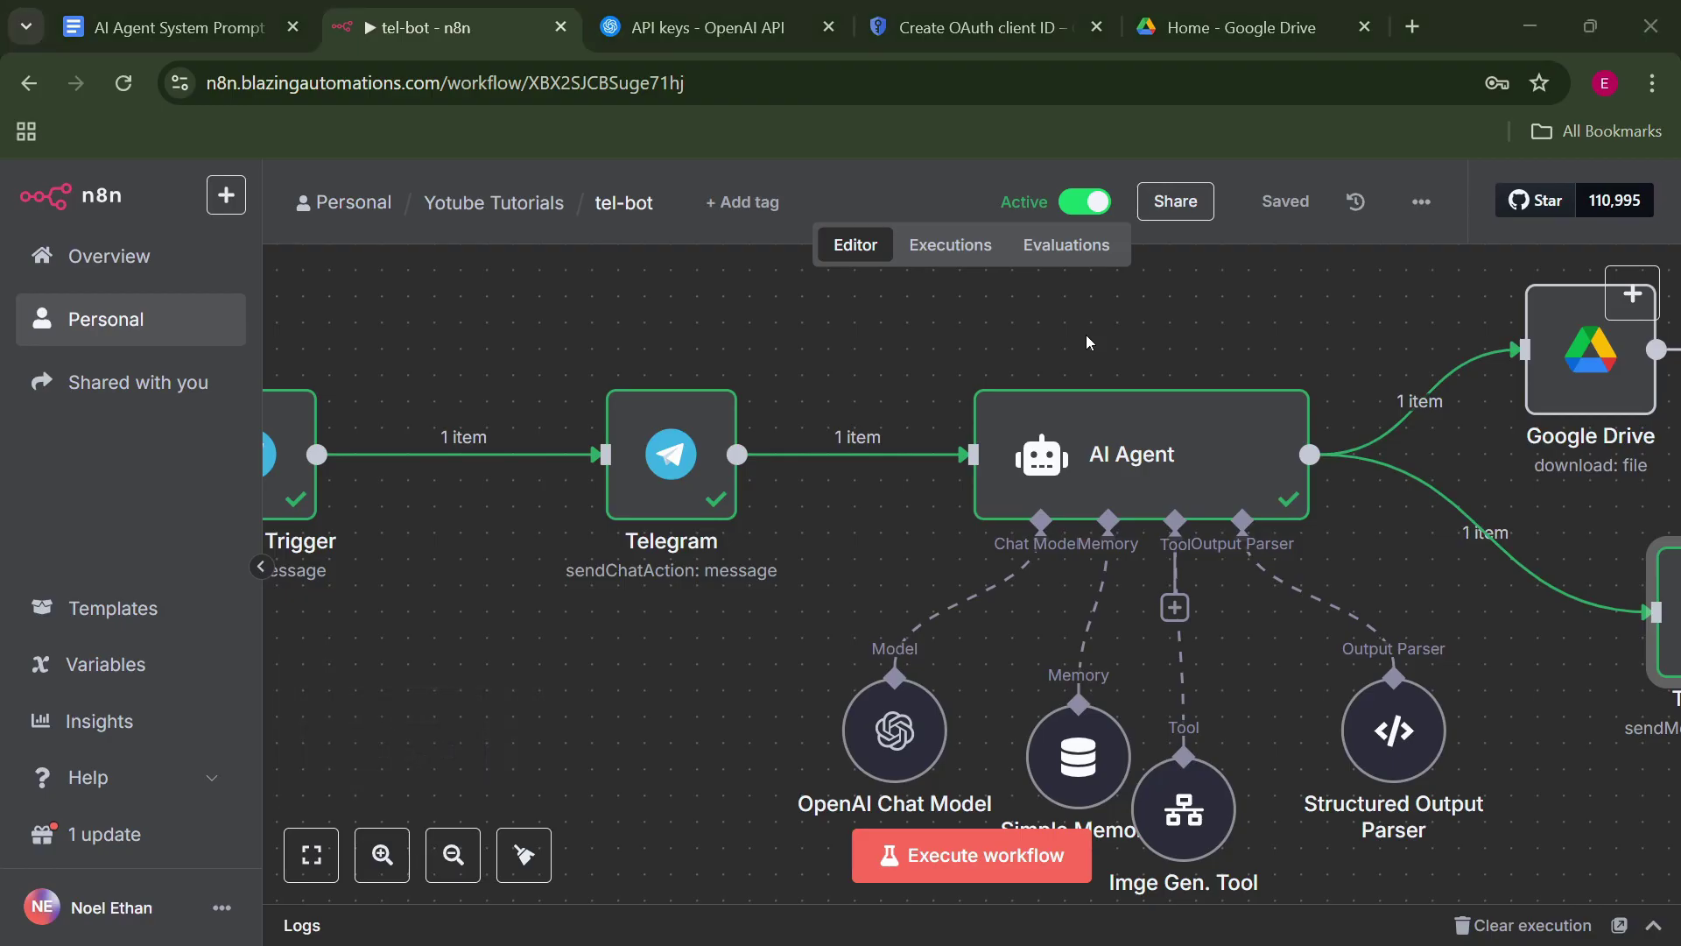
pyautogui.hotkey('alt', 'Tab')
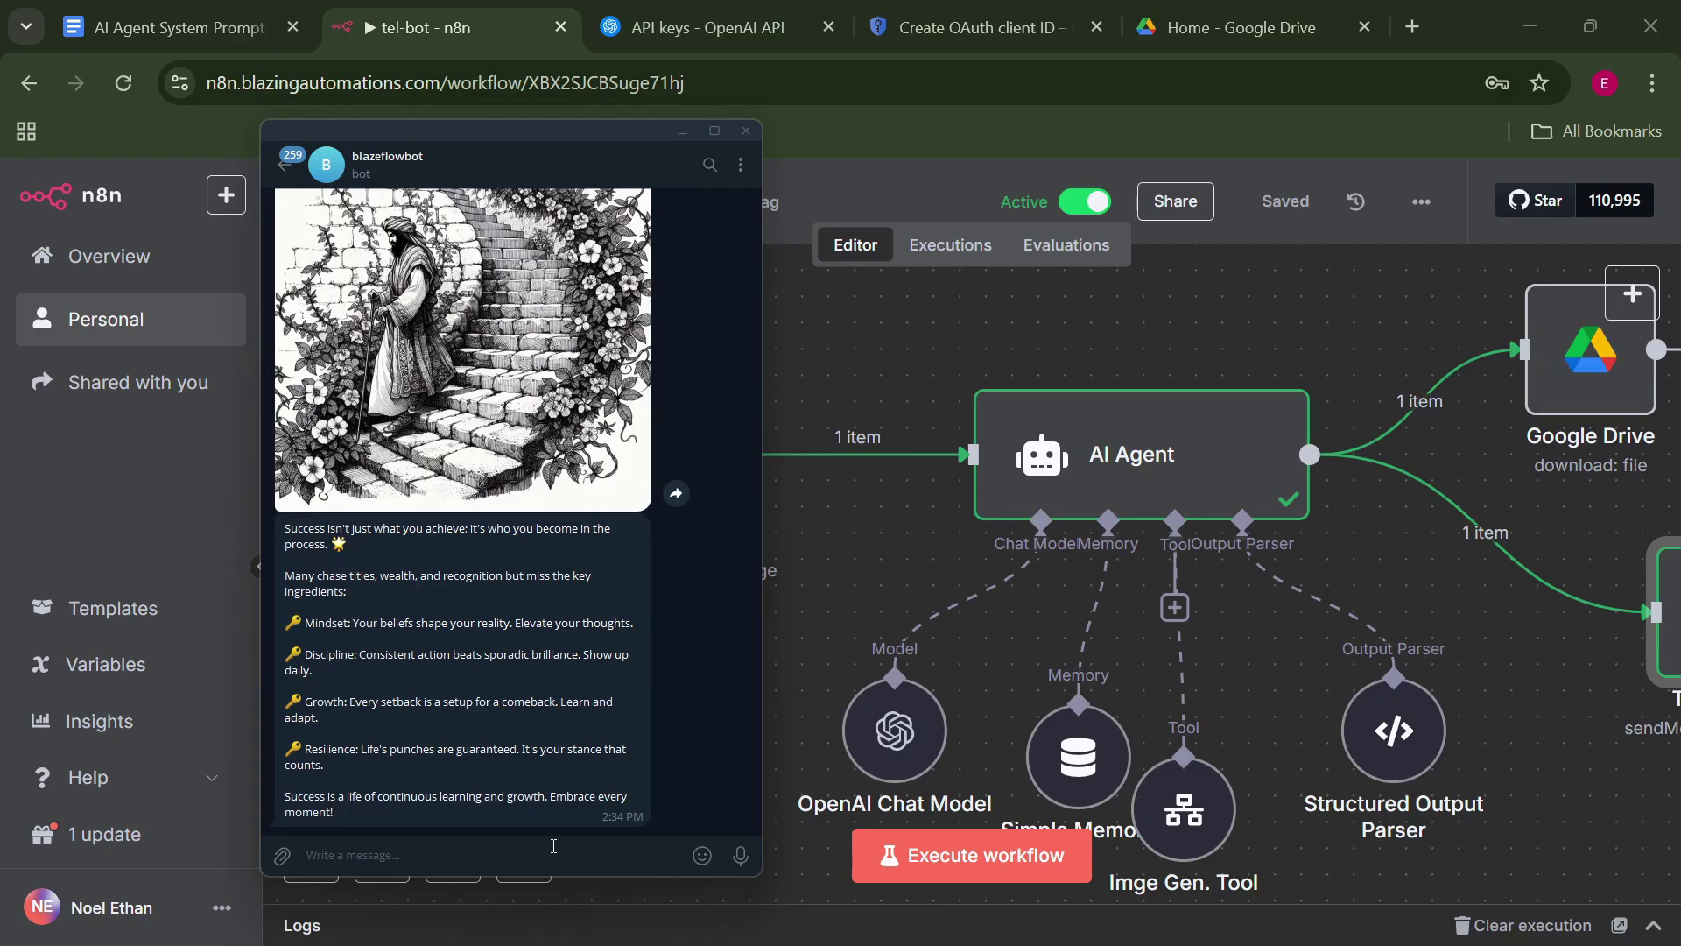
# Send 'resilience and getting better' to the bot and follow the sendChatAction node in n8n.
pyautogui.write('resilience and getting better')
pyautogui.press('Return')
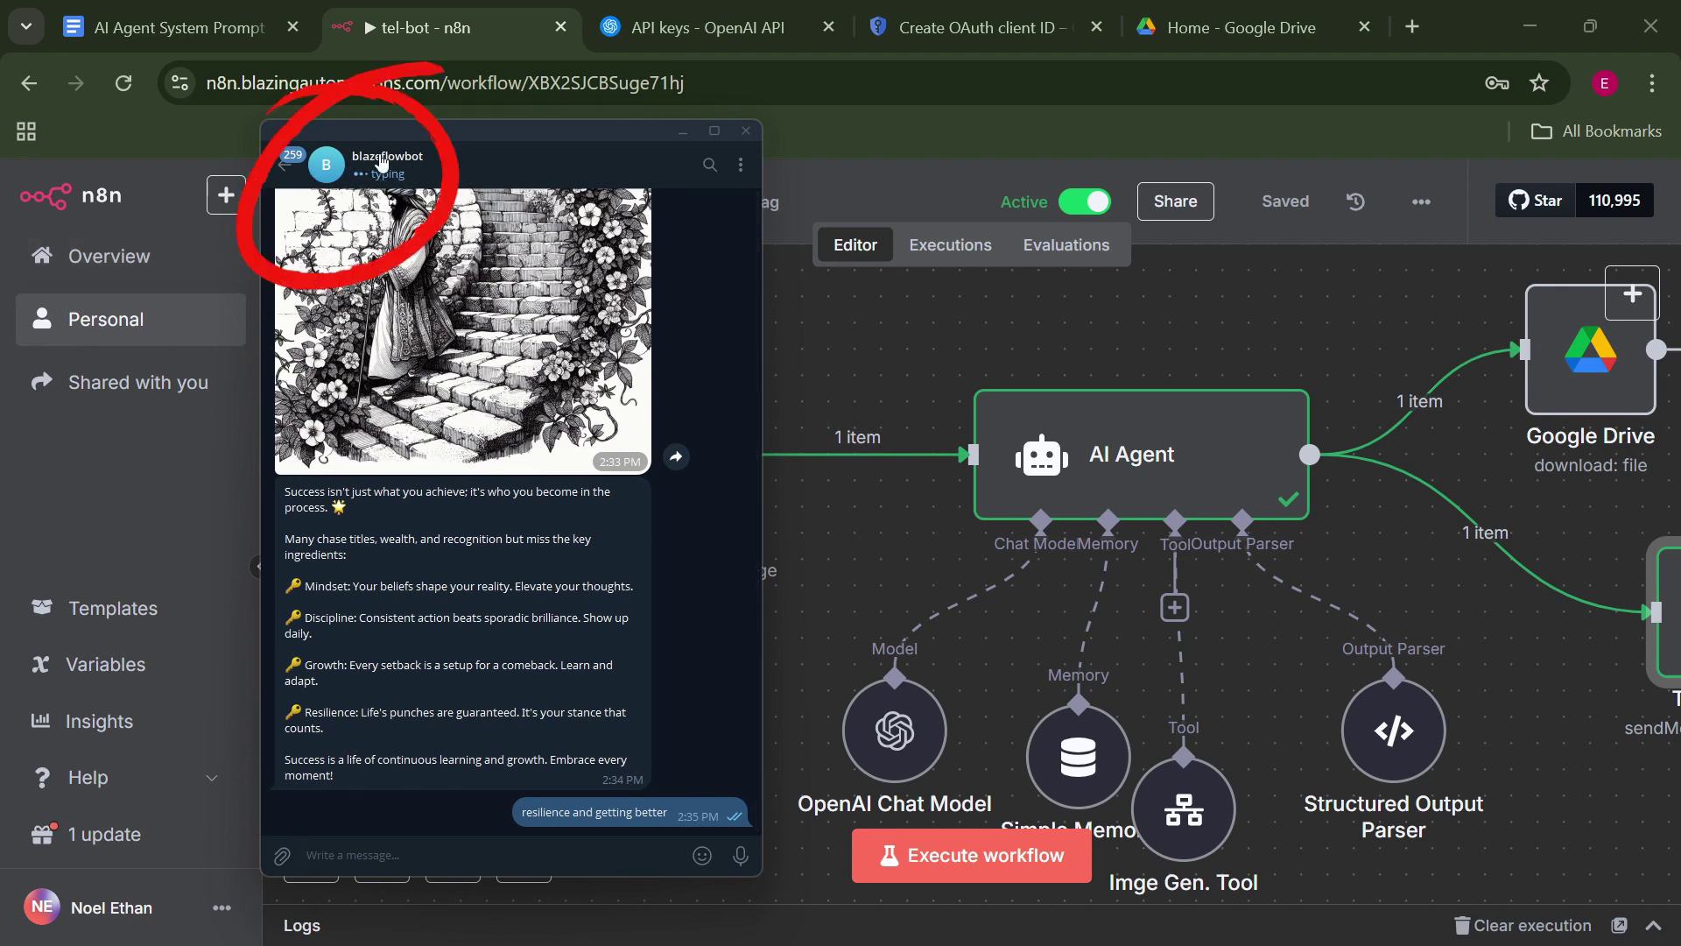
pyautogui.moveTo(429, 127); pyautogui.dragTo(935, 136)
pyautogui.click(691, 472)
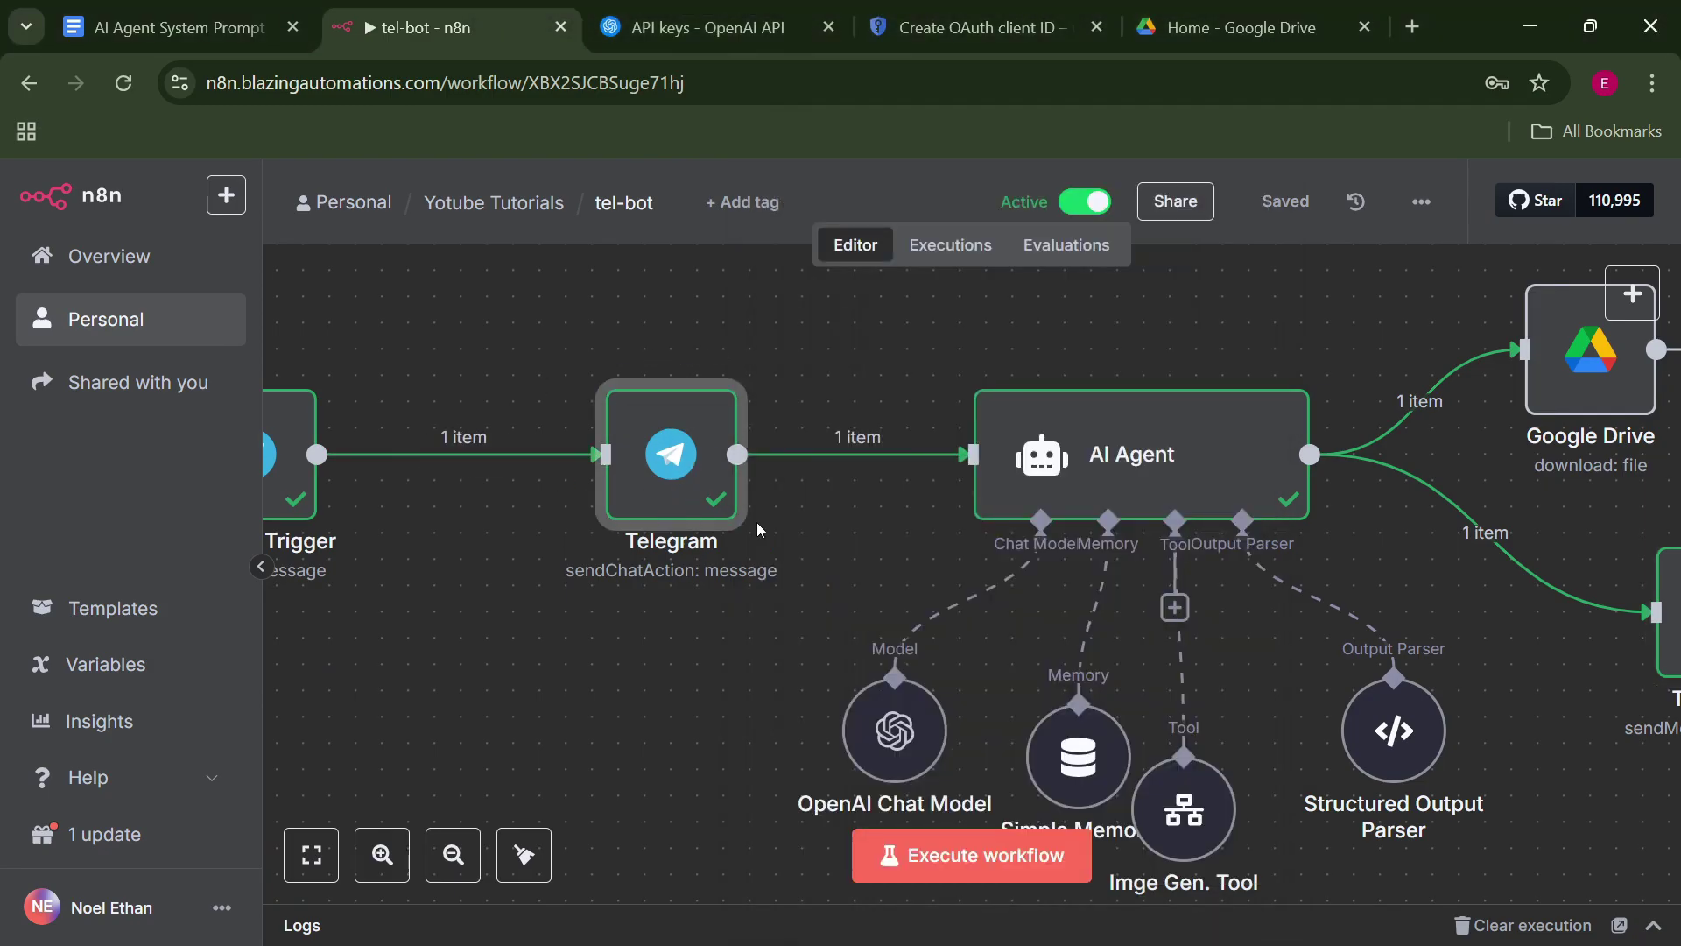
pyautogui.hotkey('alt', 'Tab')
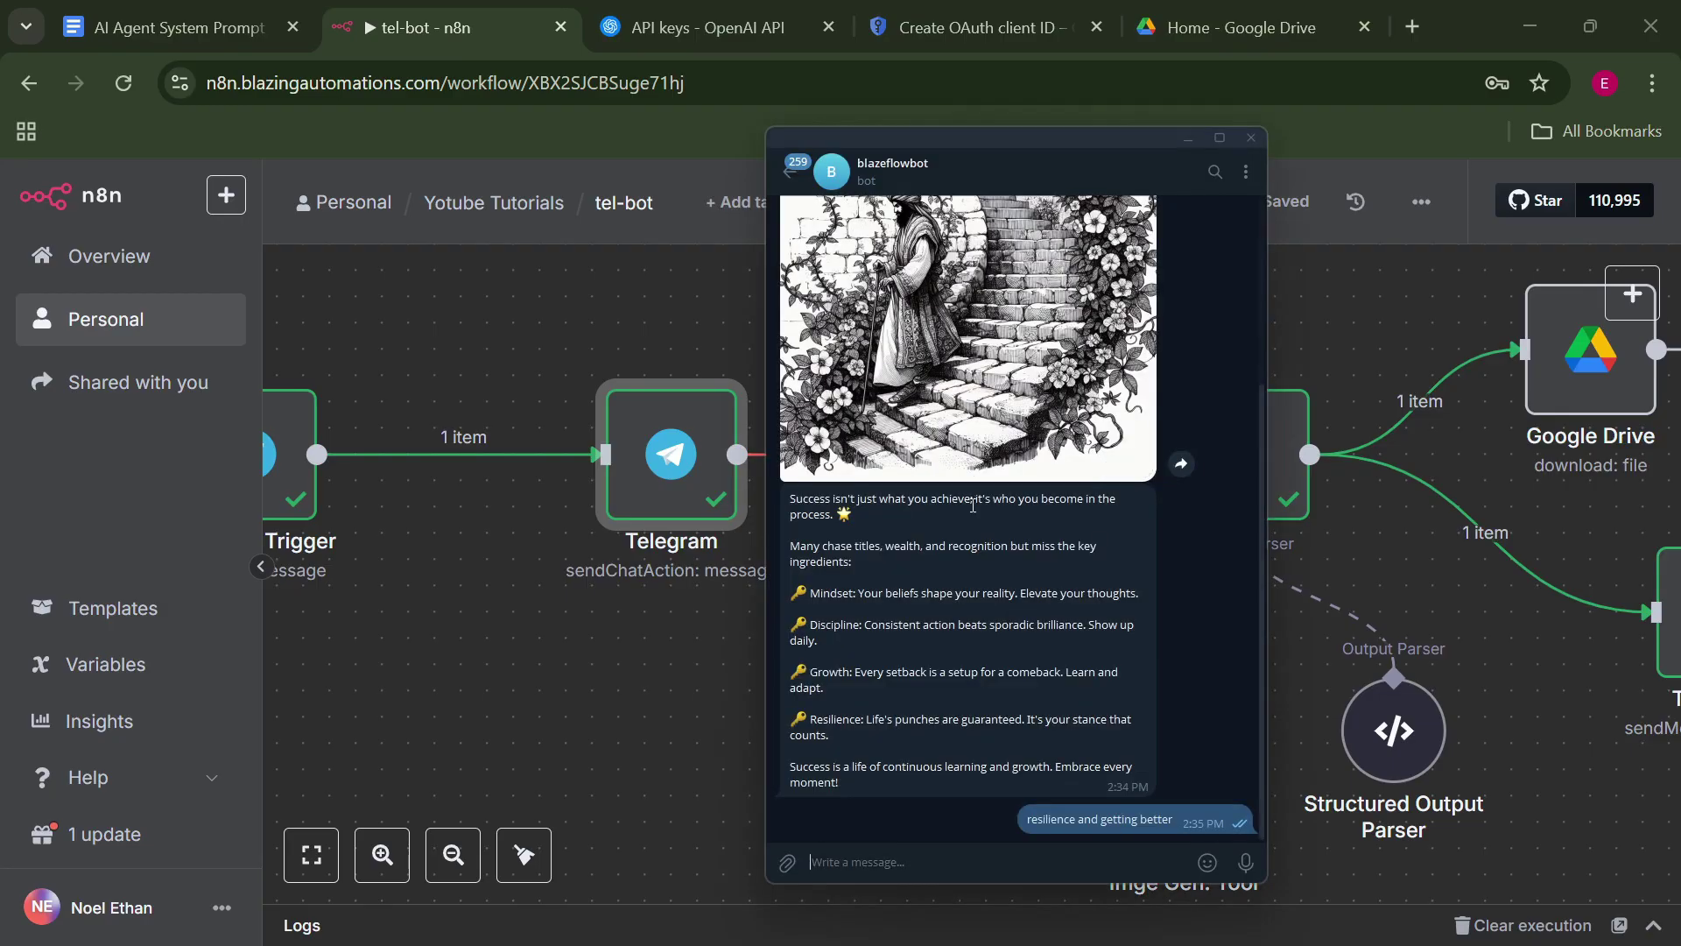
pyautogui.click(571, 278)
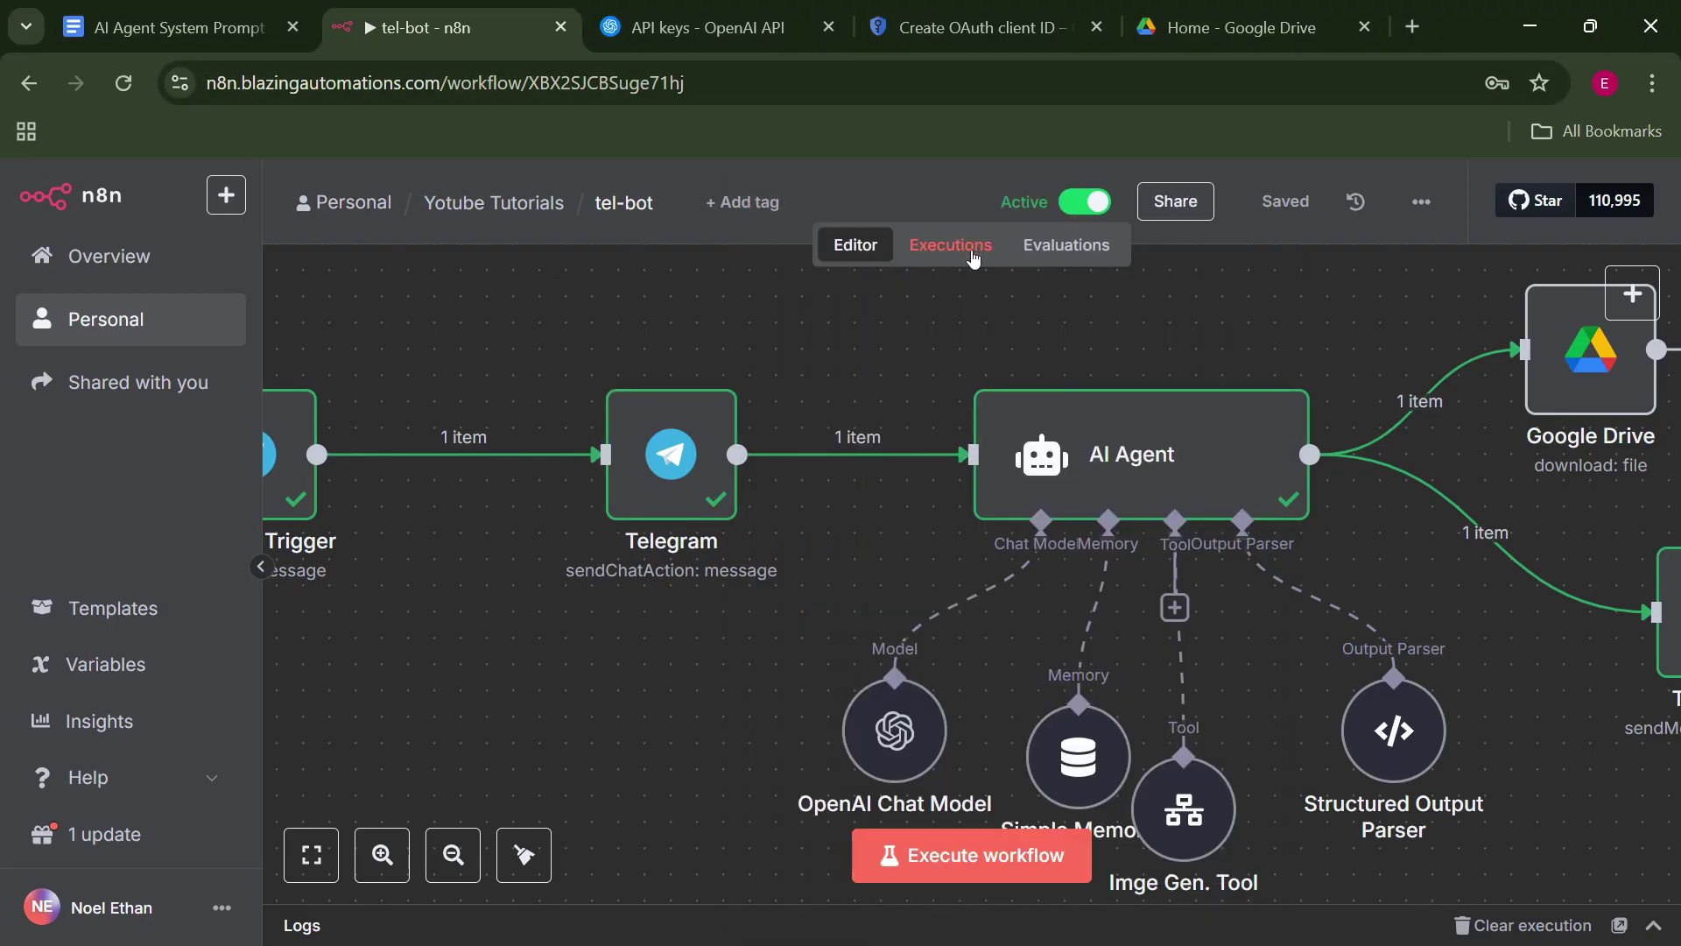
# Watch the running execution finish in 42.832s as the tree image and resilience post arrive in Telegram.
pyautogui.click(977, 253)
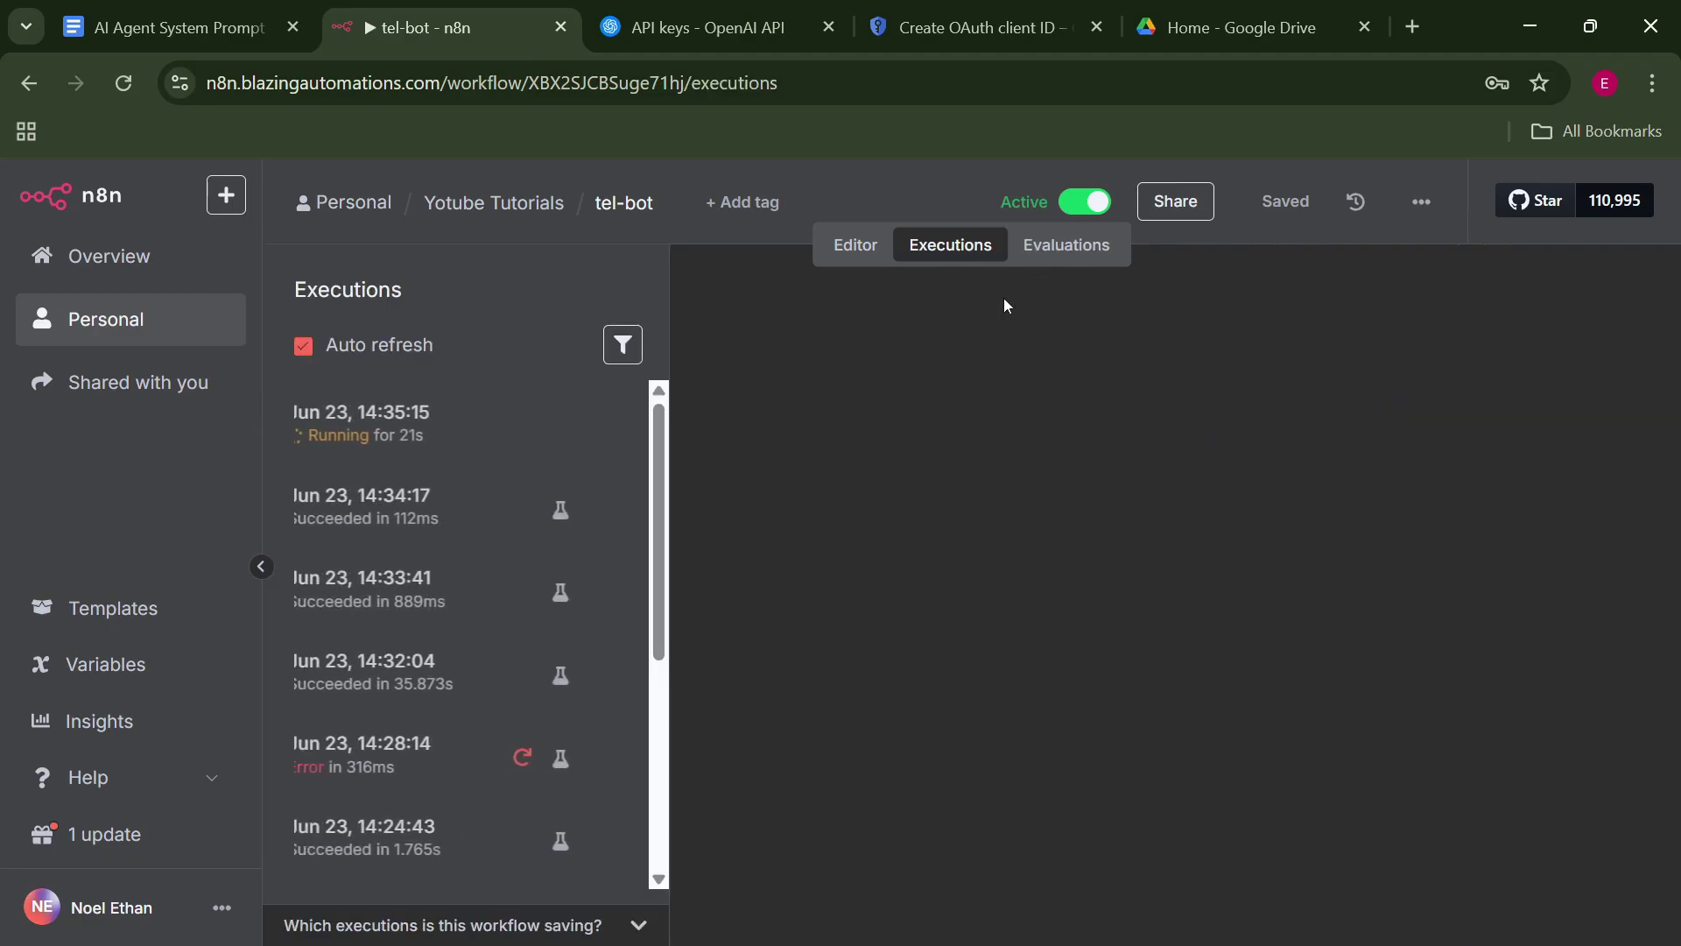
pyautogui.click(372, 449)
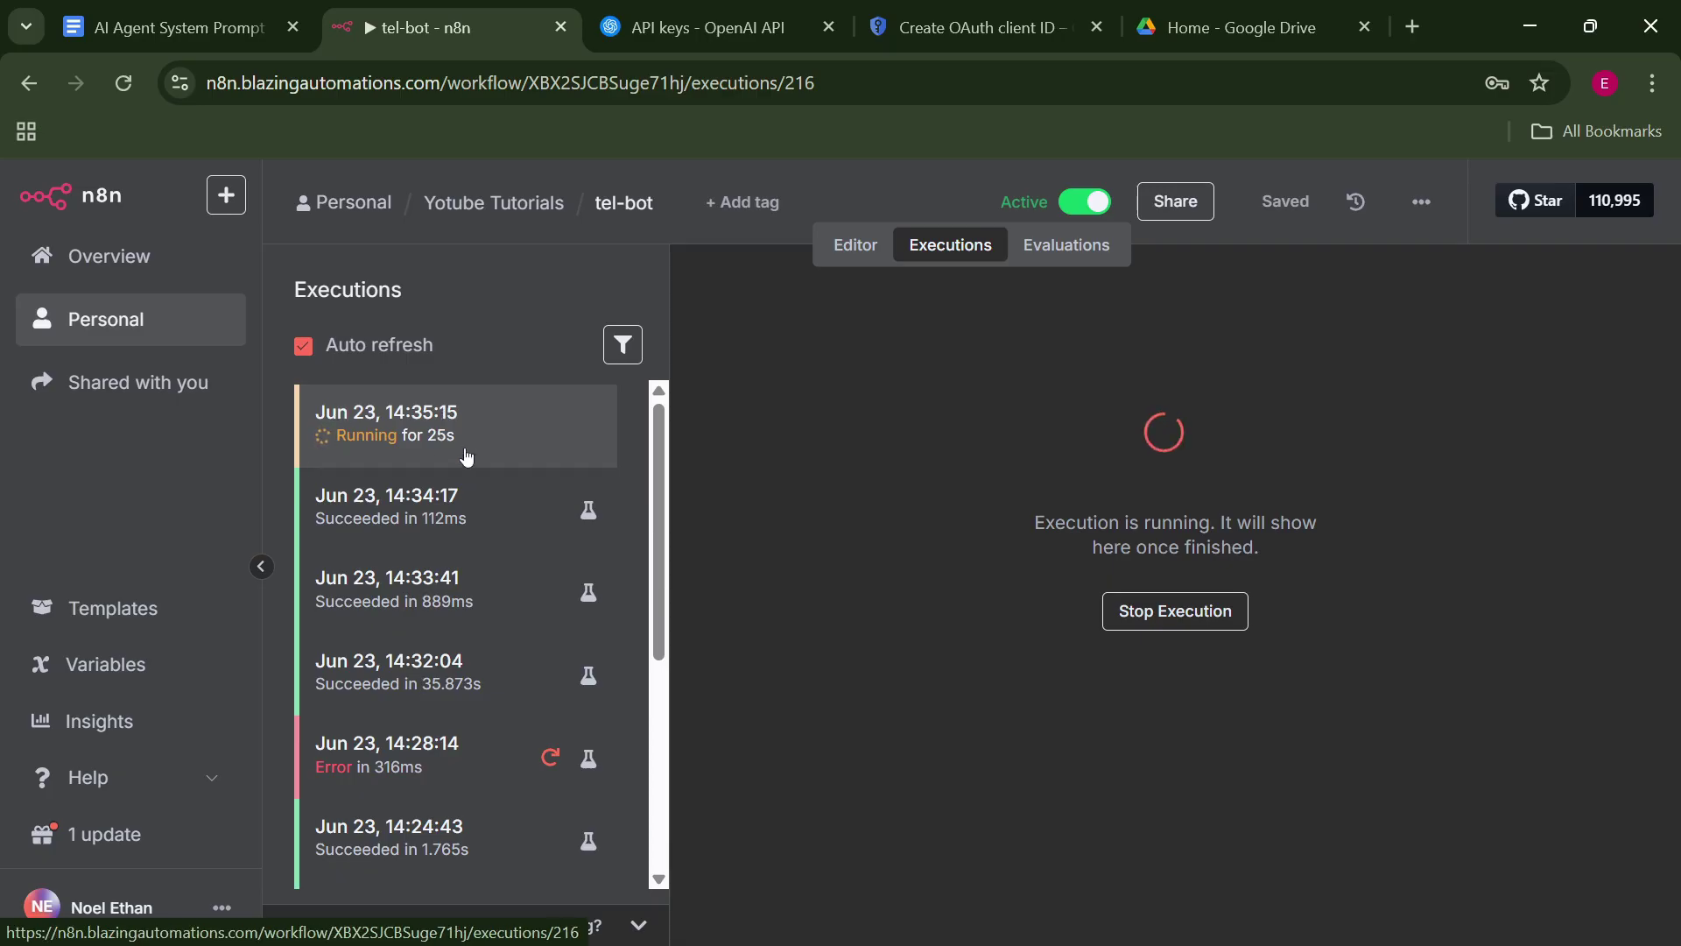
pyautogui.hotkey('alt', 'Tab')
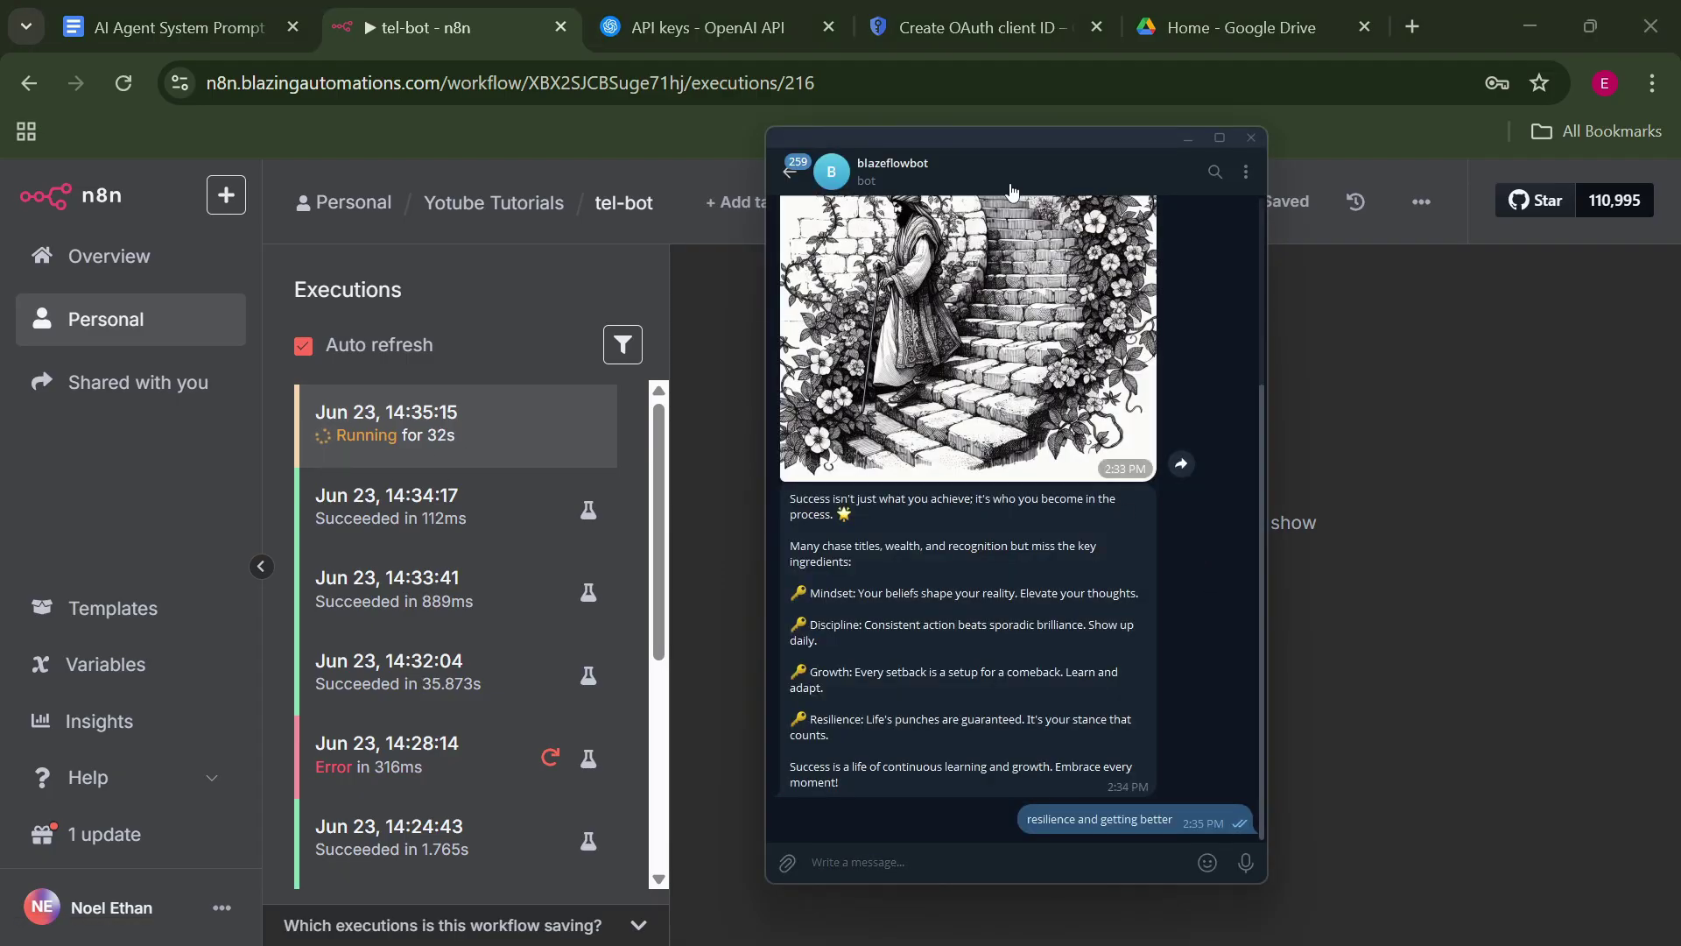
pyautogui.moveTo(1009, 135); pyautogui.dragTo(844, 146)
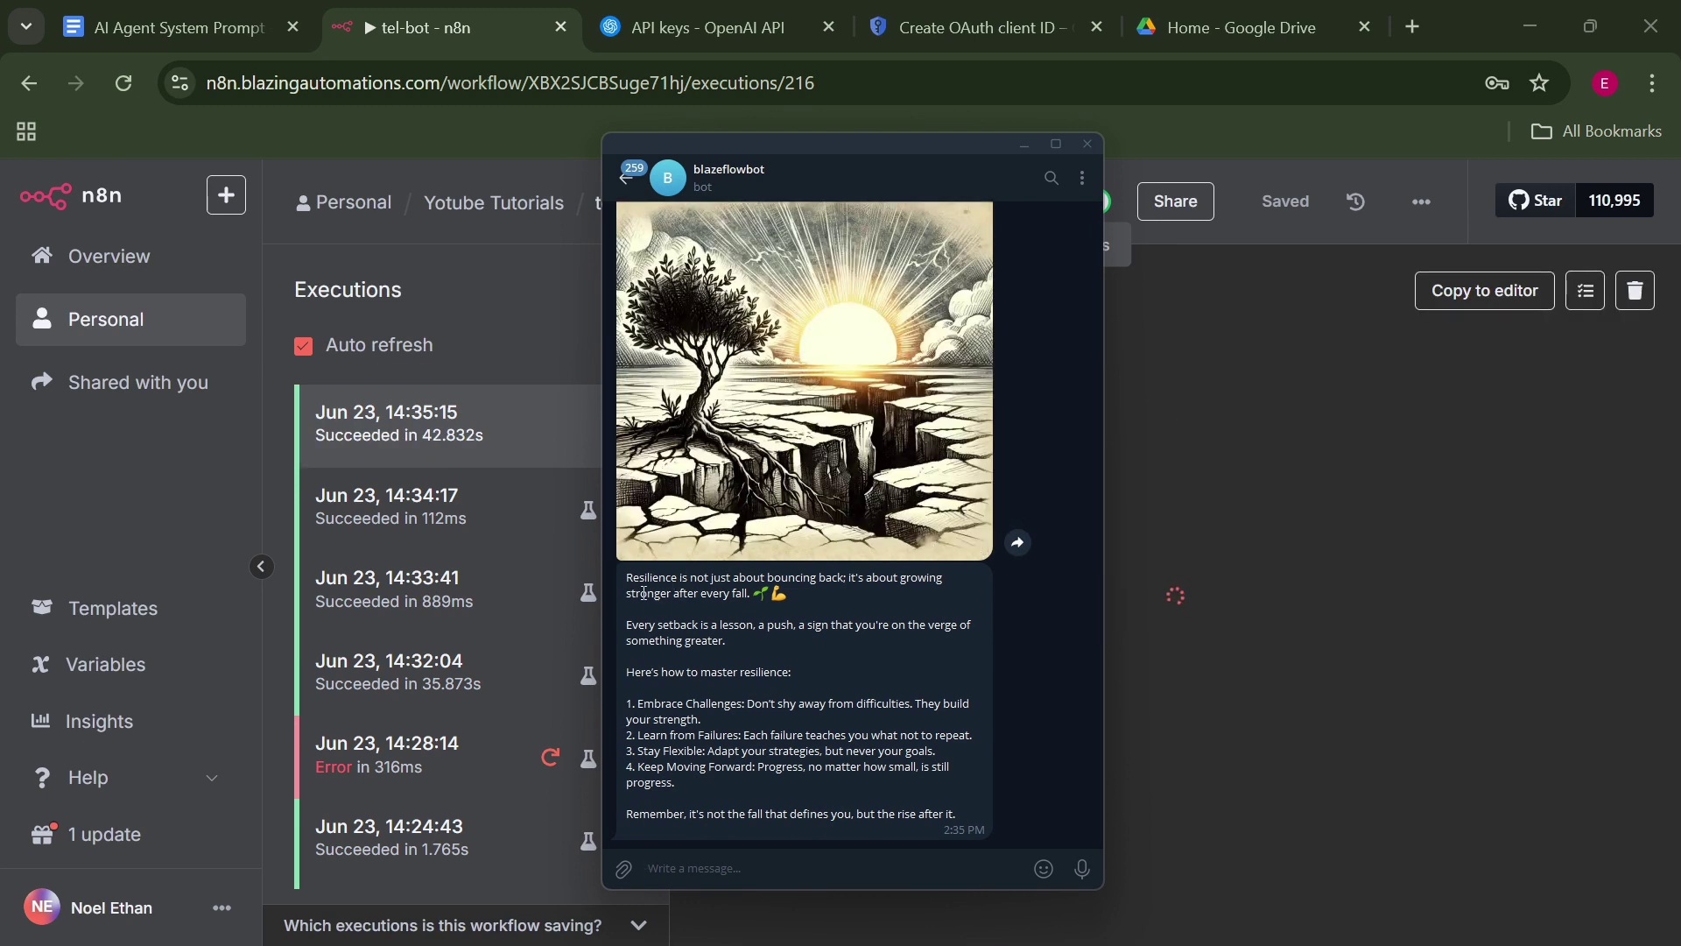
pyautogui.moveTo(823, 455)
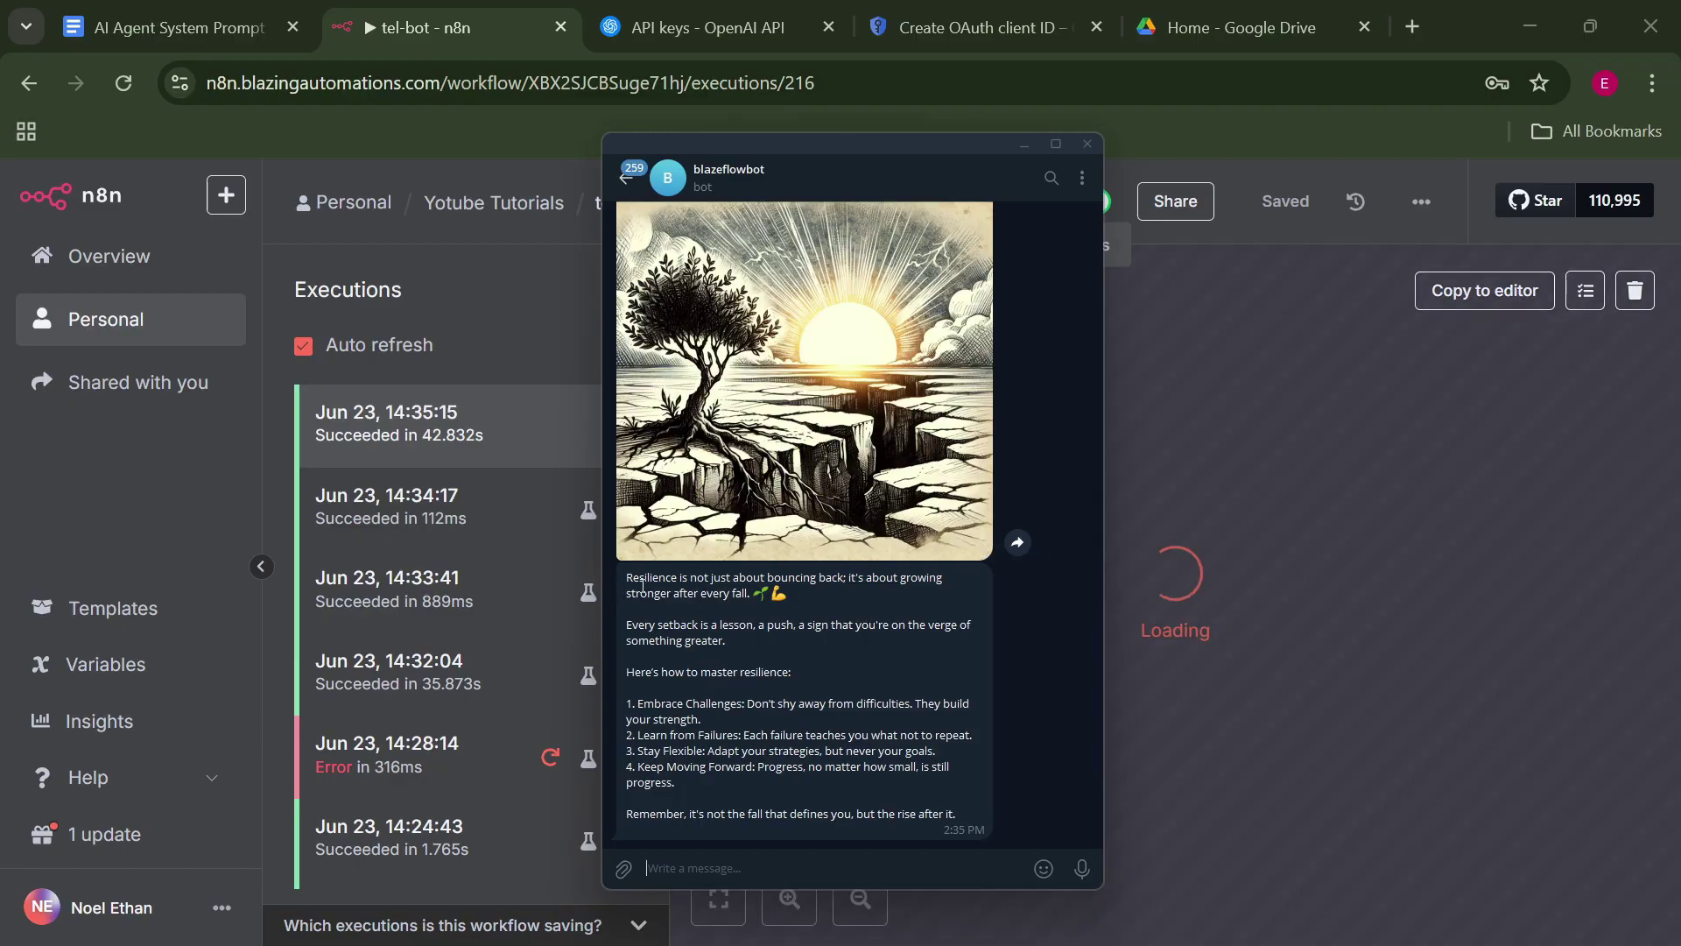
pyautogui.moveTo(810, 617)
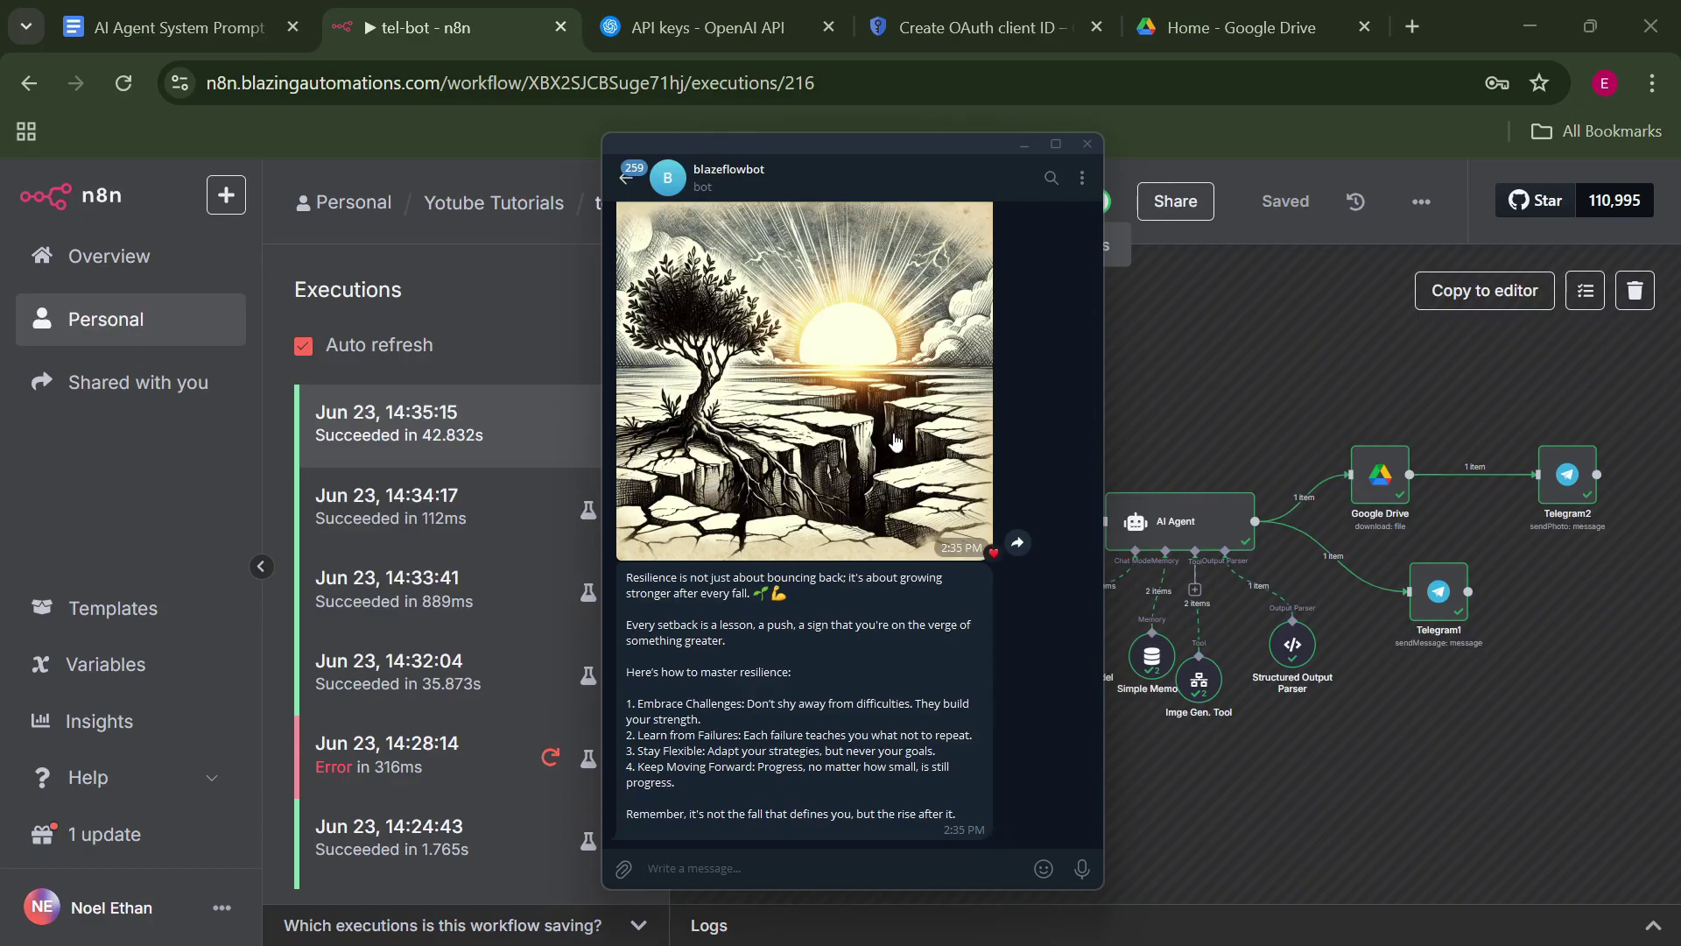
pyautogui.click(1087, 144)
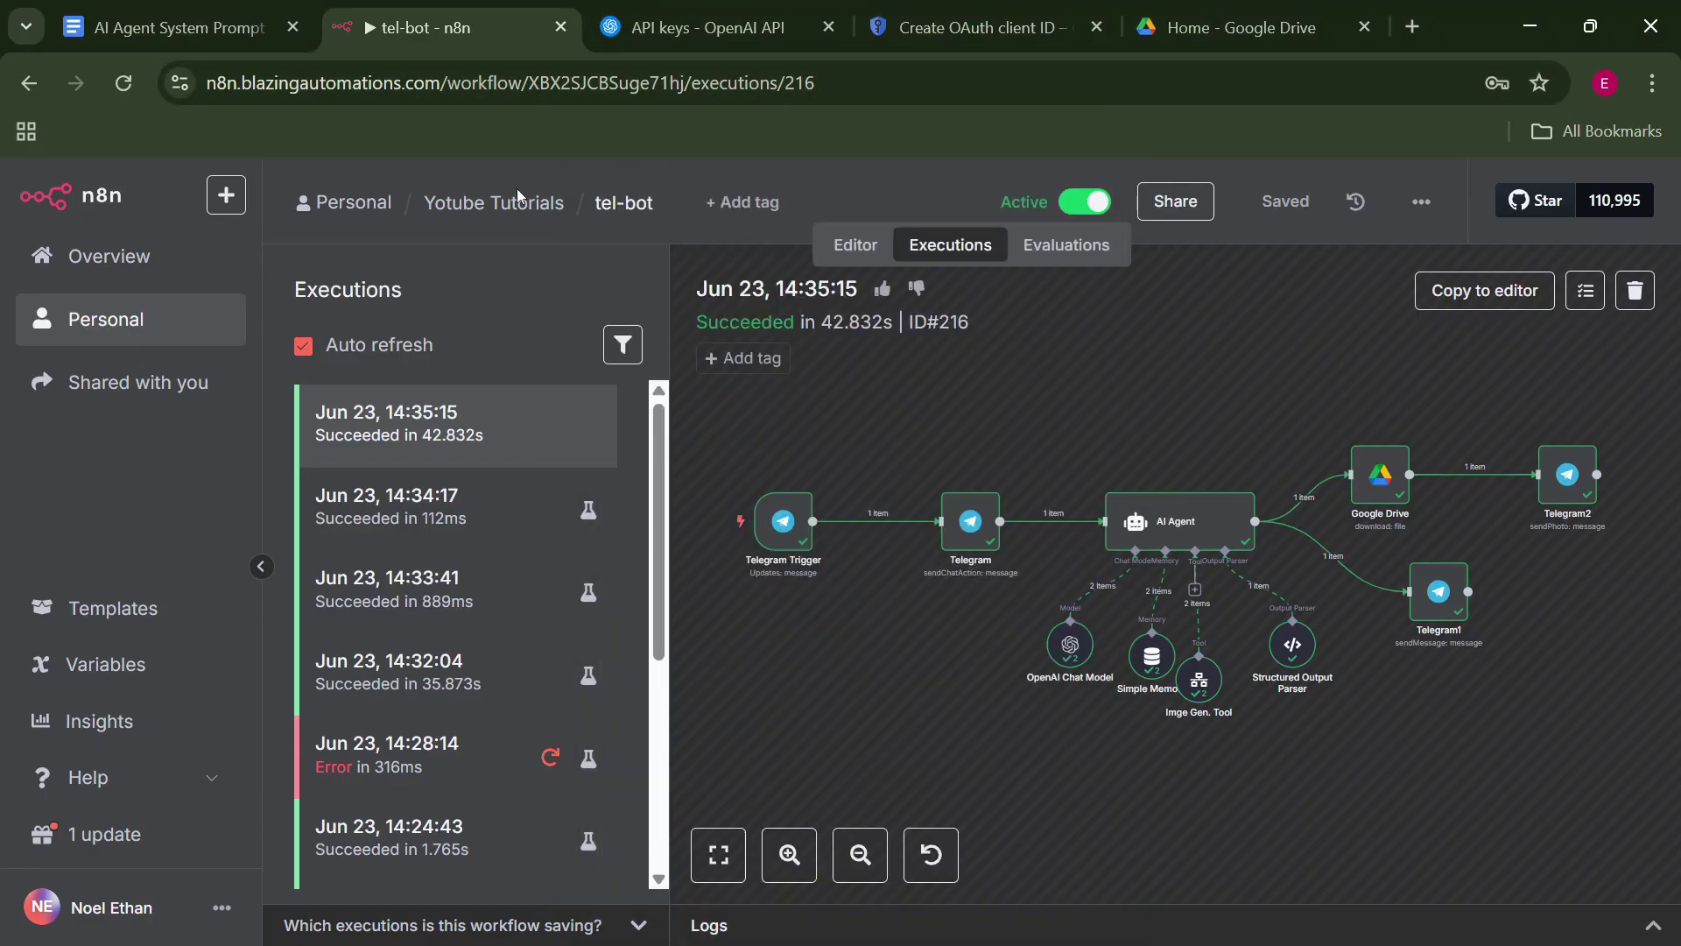